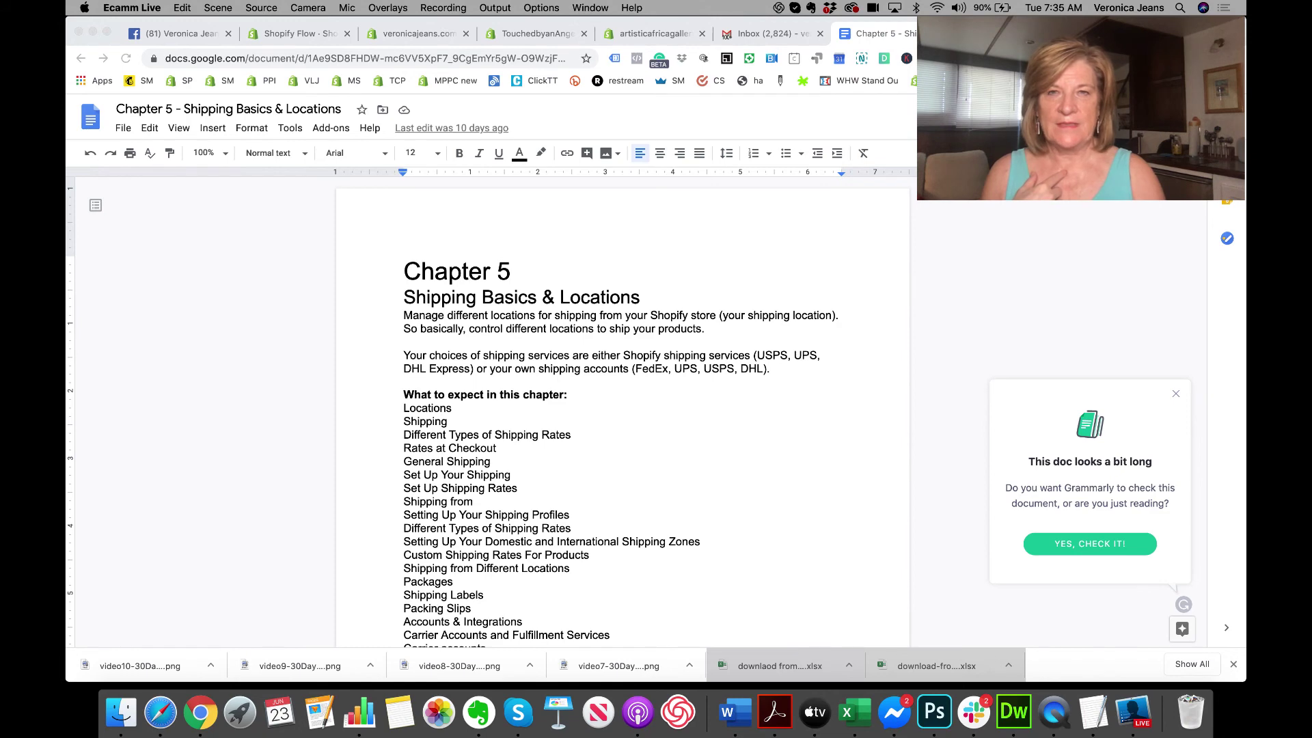
# Step: Review the Chapter 5 topic list from Locations to RESOURCES, then switch to the artisticafricagallery admin
pyautogui.click(371, 562)
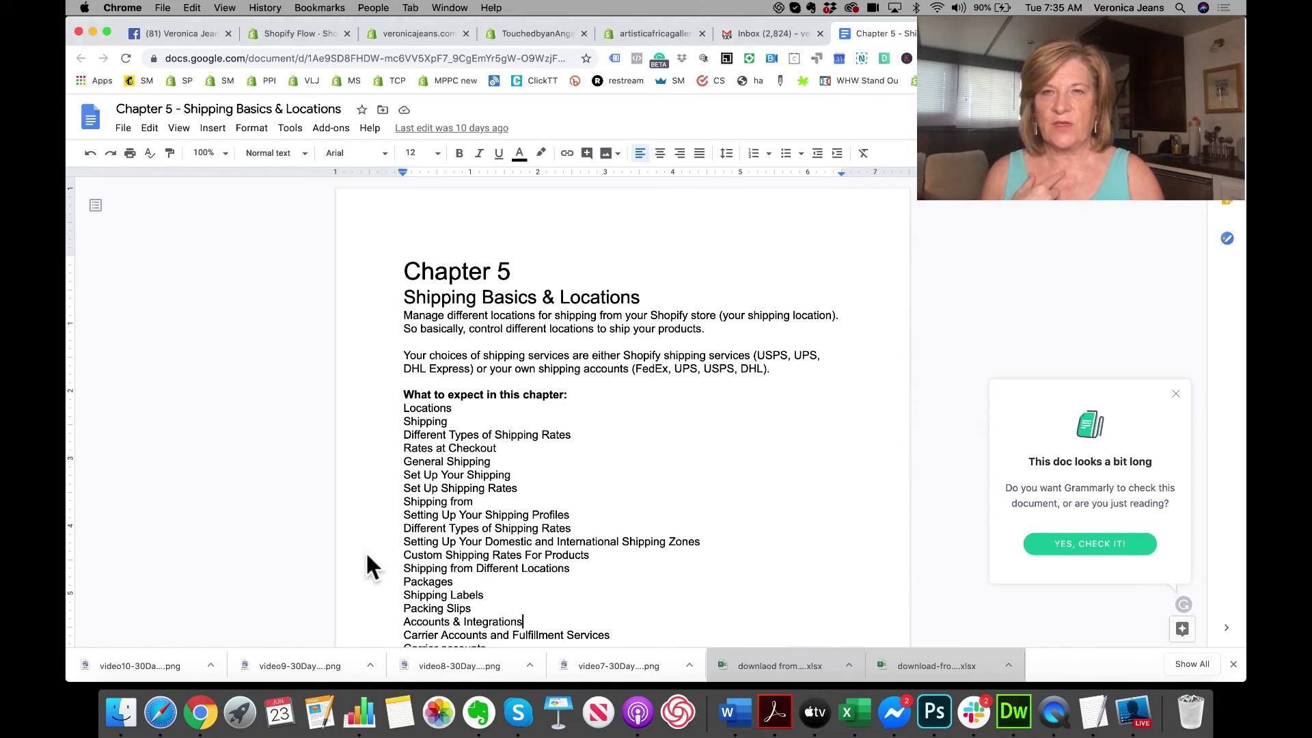
pyautogui.scroll(-2, 460, 503)
pyautogui.scroll(-2, 456, 489)
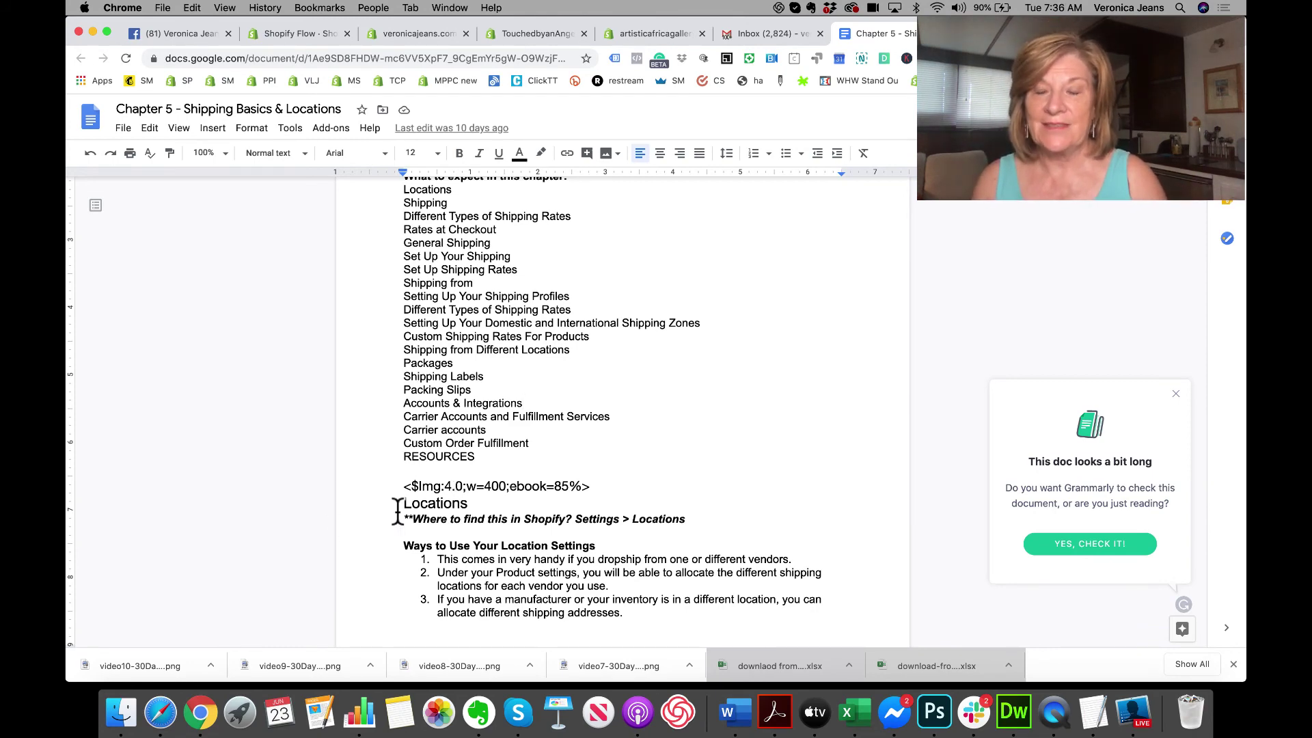
pyautogui.scroll(1, 491, 421)
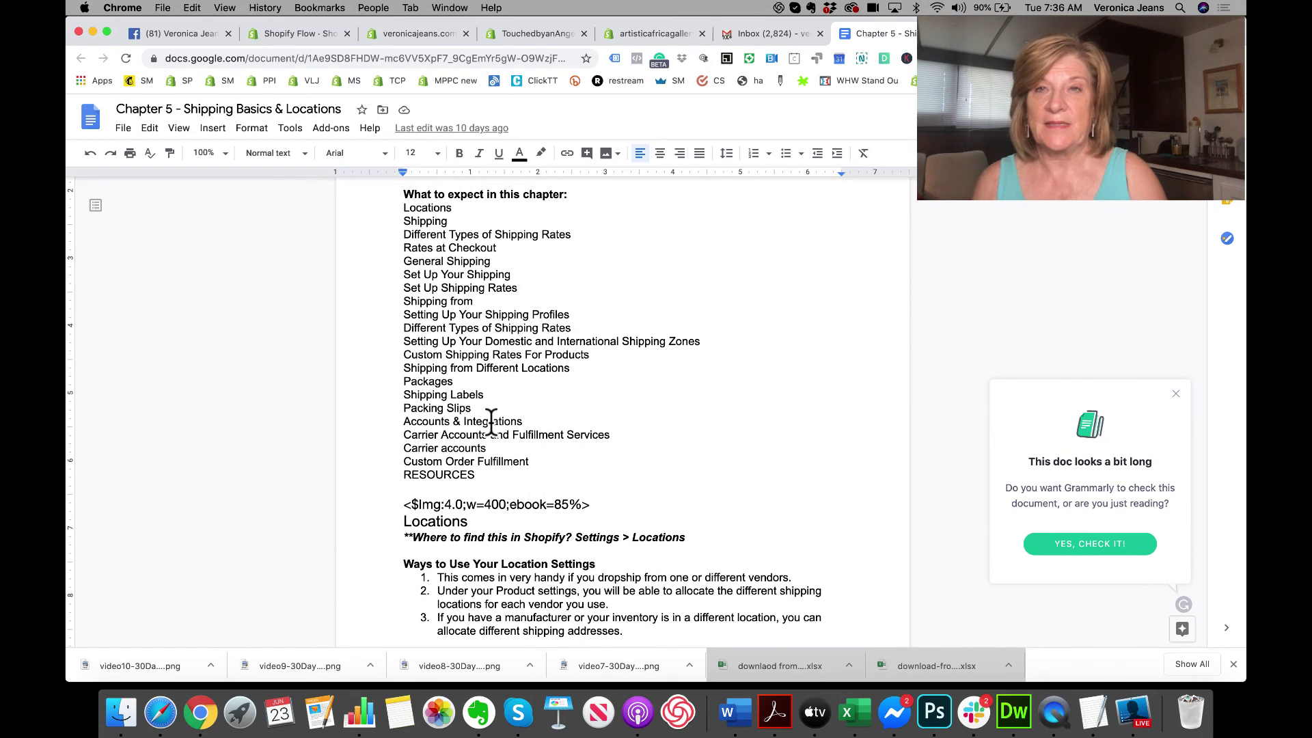
pyautogui.moveTo(396, 212); pyautogui.dragTo(542, 478)
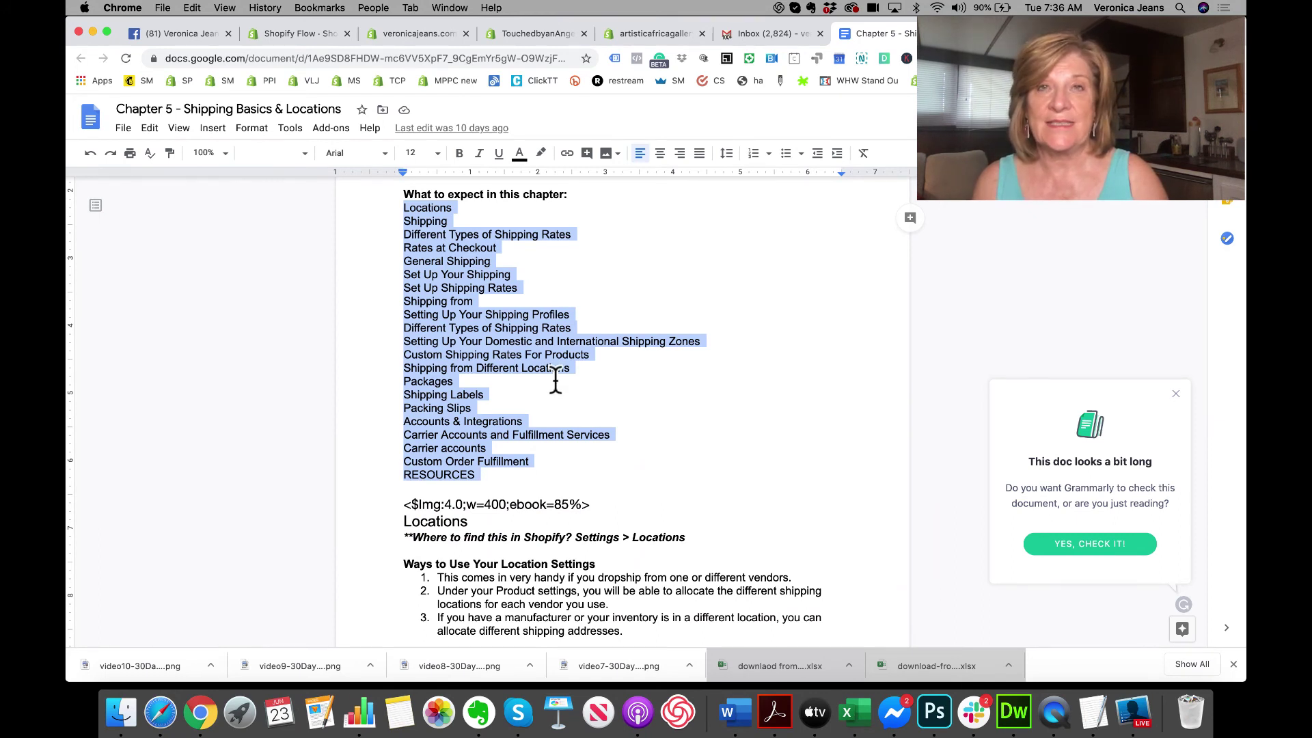
pyautogui.click(643, 38)
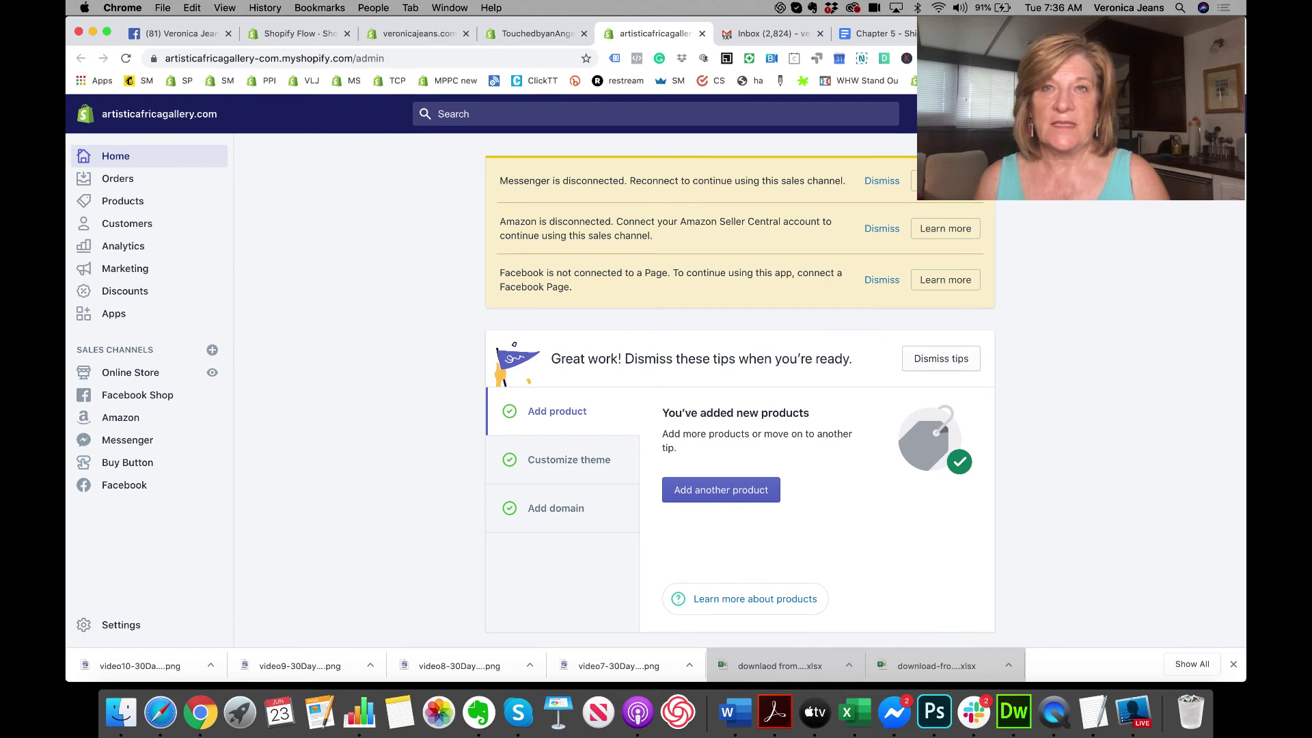
# Step: Correct the store address city to Webster using the saved address suggestion, and save
pyautogui.click(133, 640)
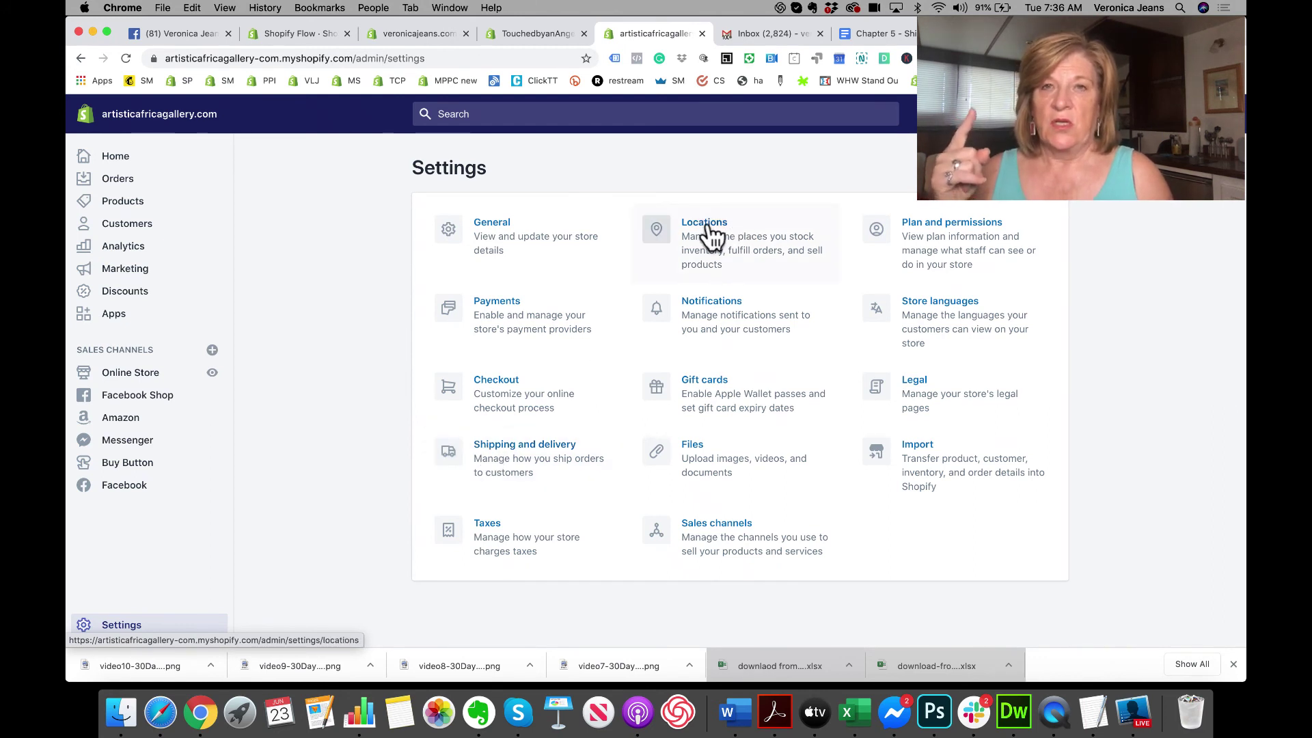
pyautogui.click(490, 240)
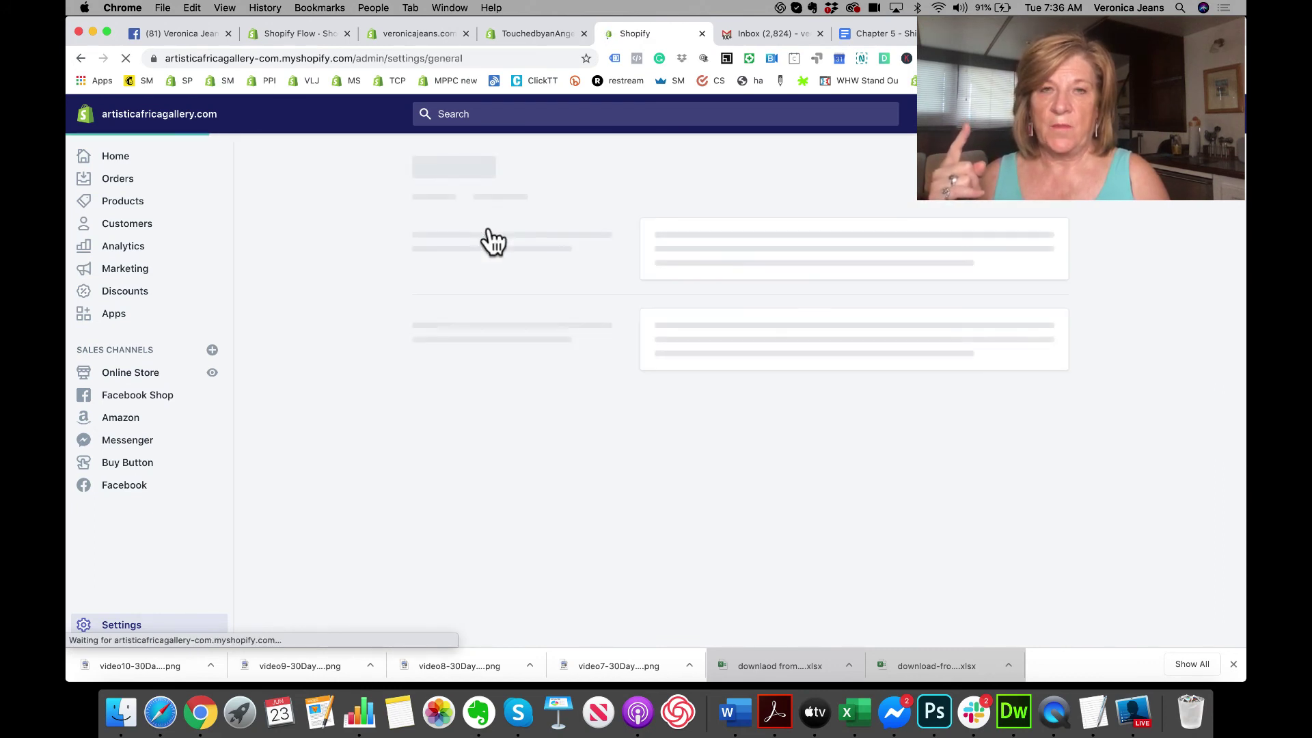
pyautogui.scroll(-4, 598, 309)
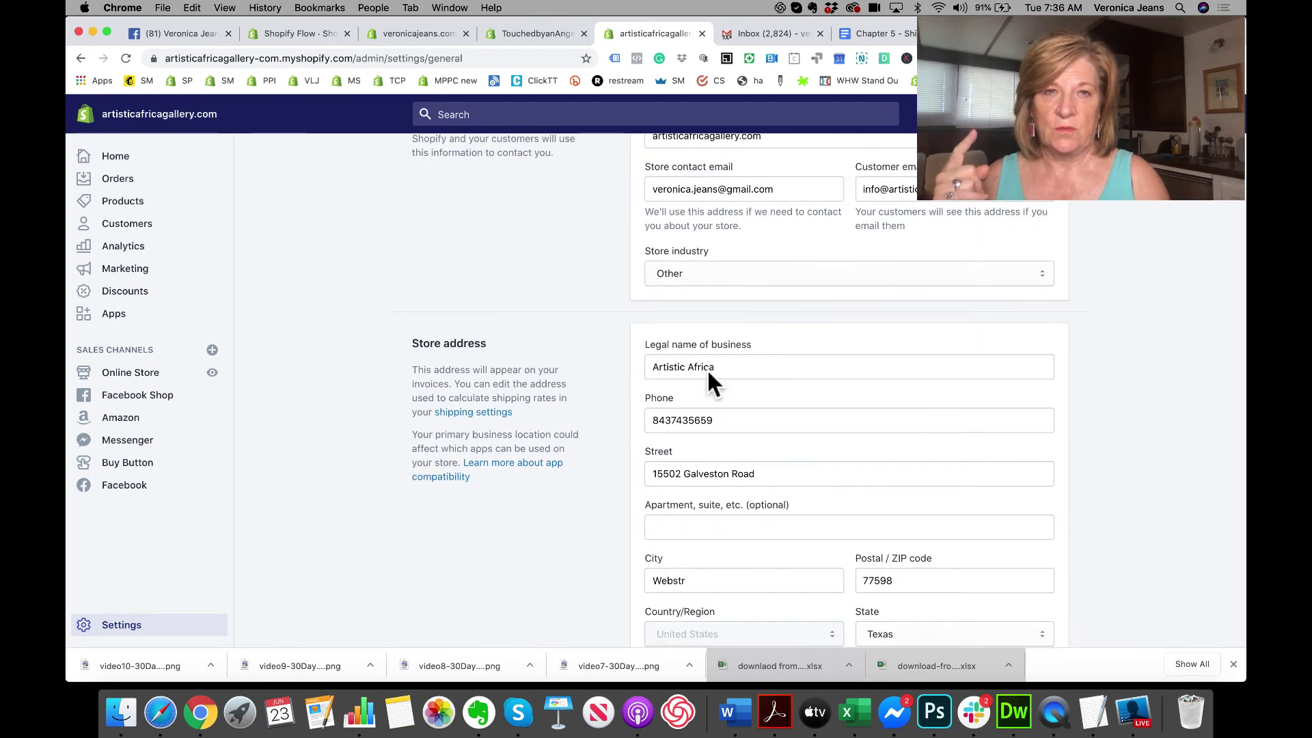
pyautogui.scroll(-3, 666, 458)
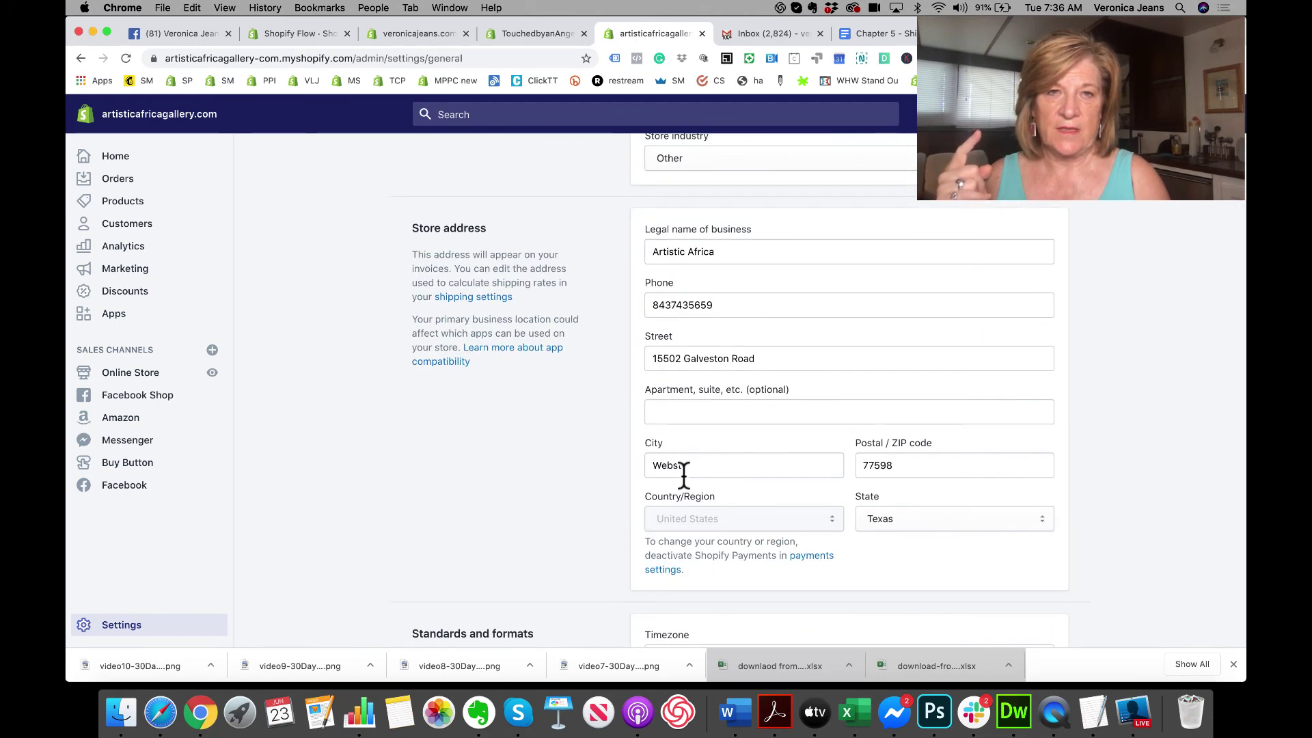
pyautogui.click(694, 465)
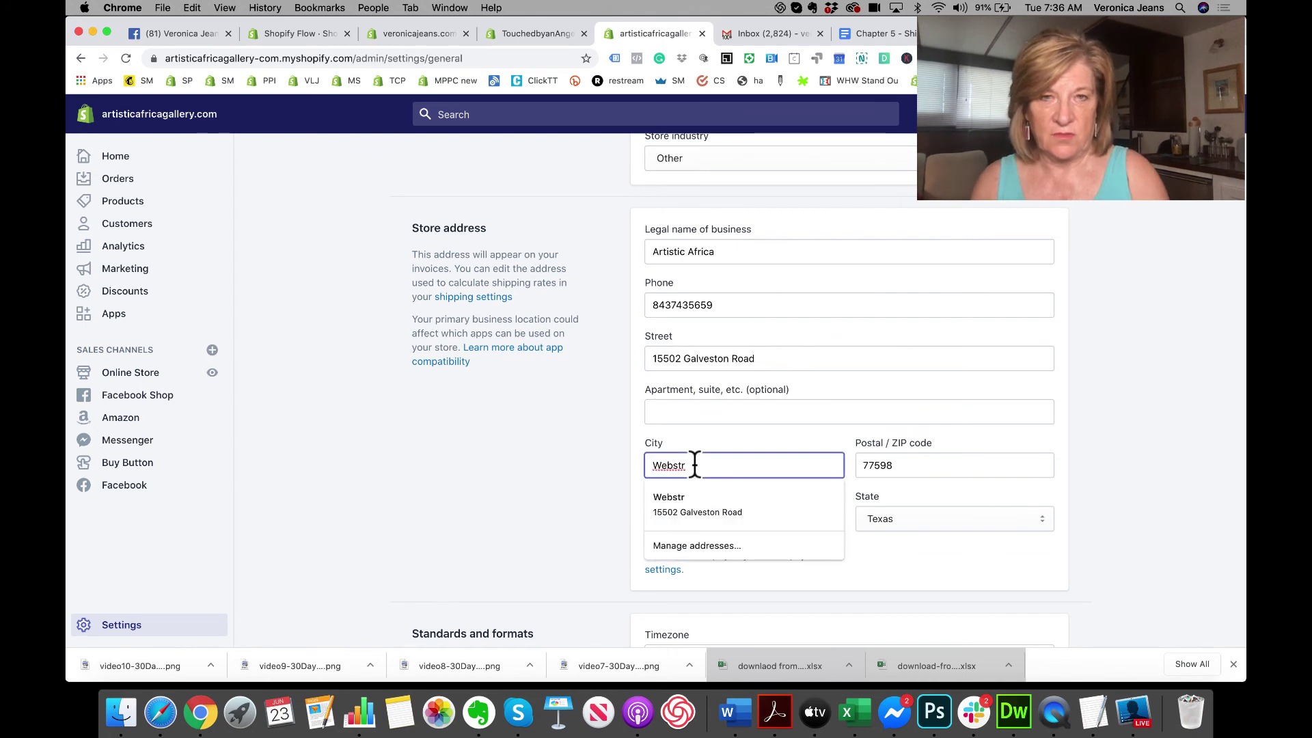
pyautogui.press('BackSpace')
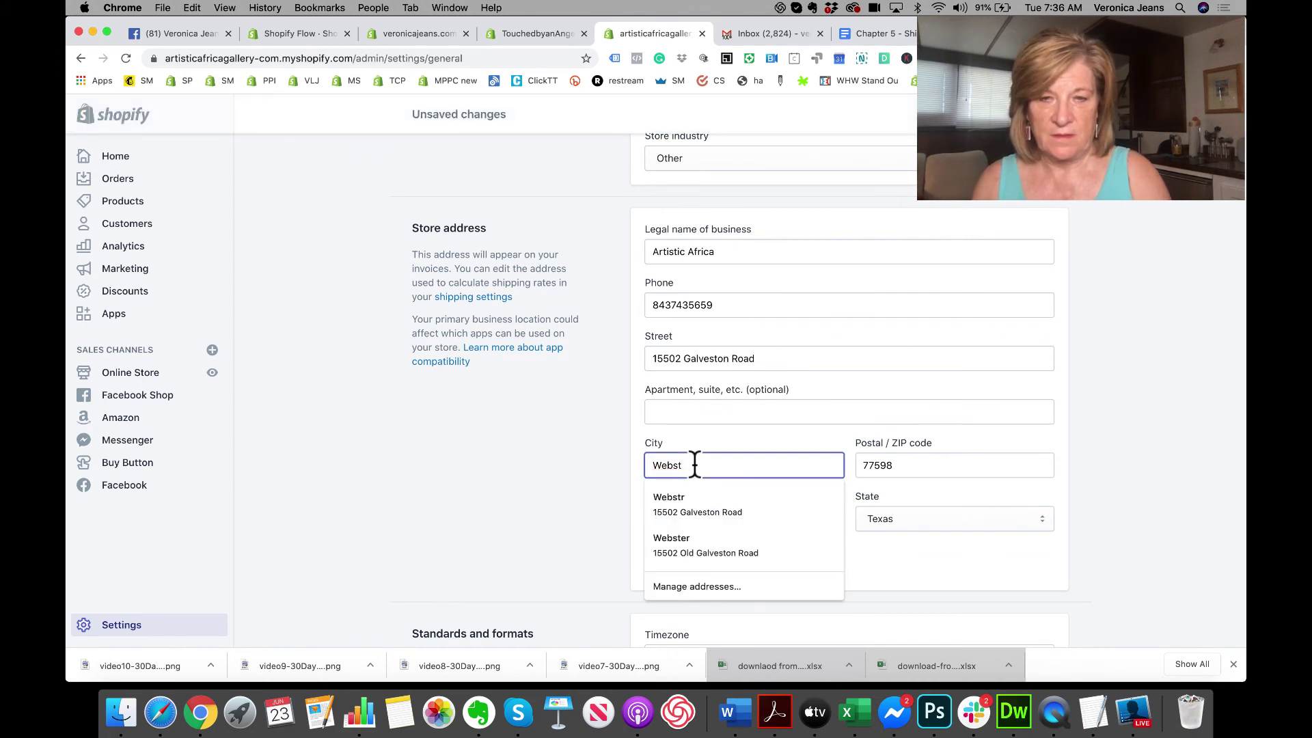
pyautogui.write('er')
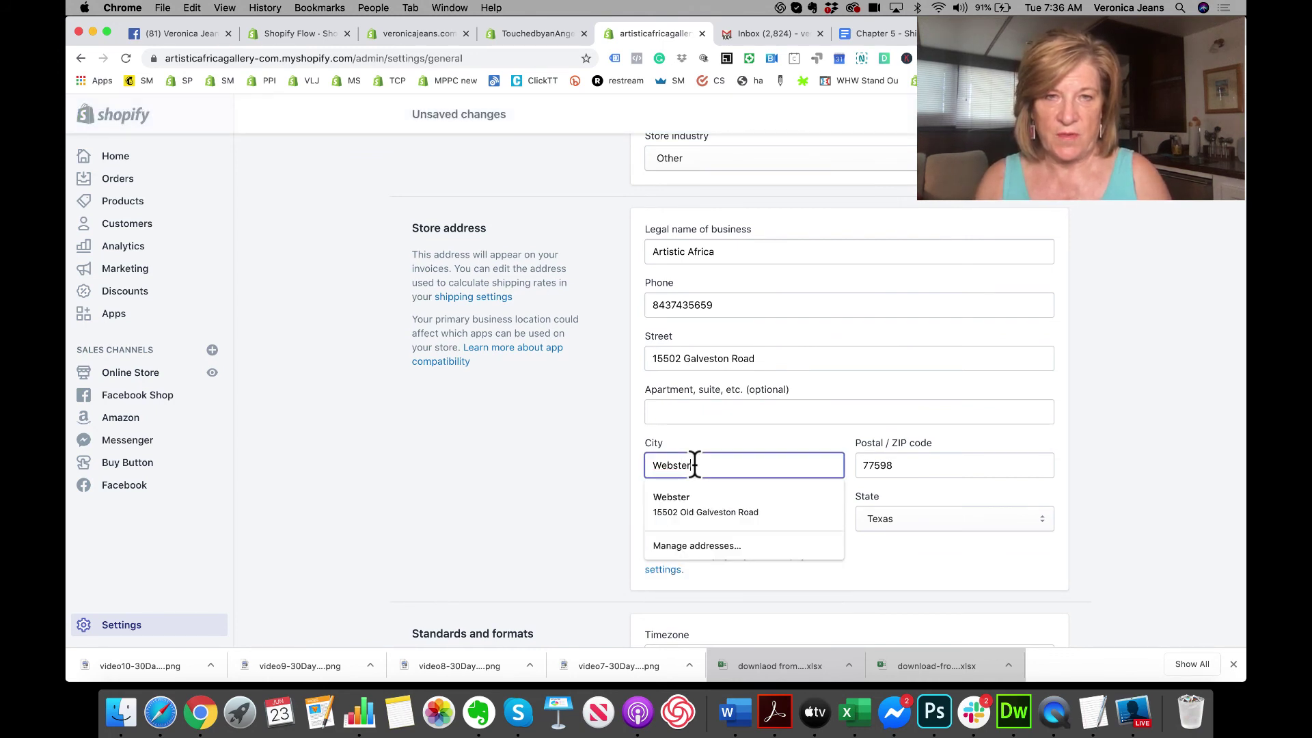
pyautogui.click(694, 497)
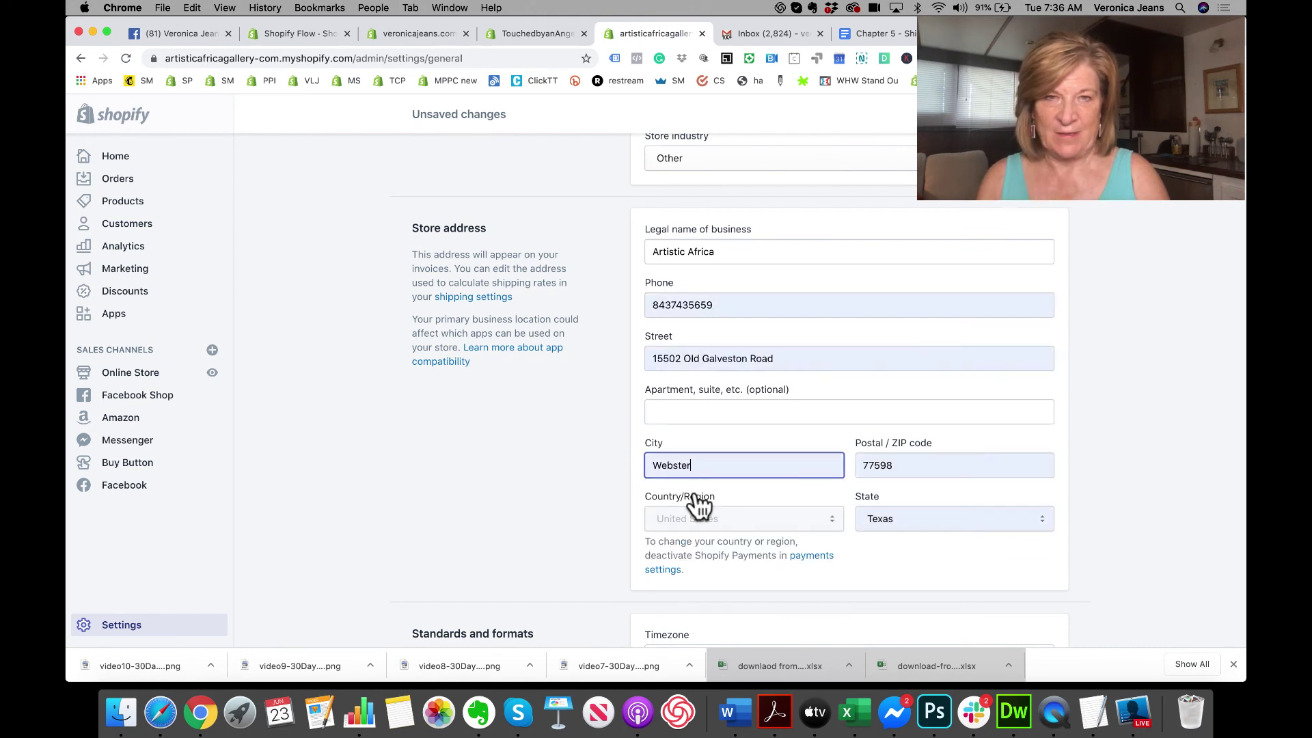
pyautogui.click(1042, 114)
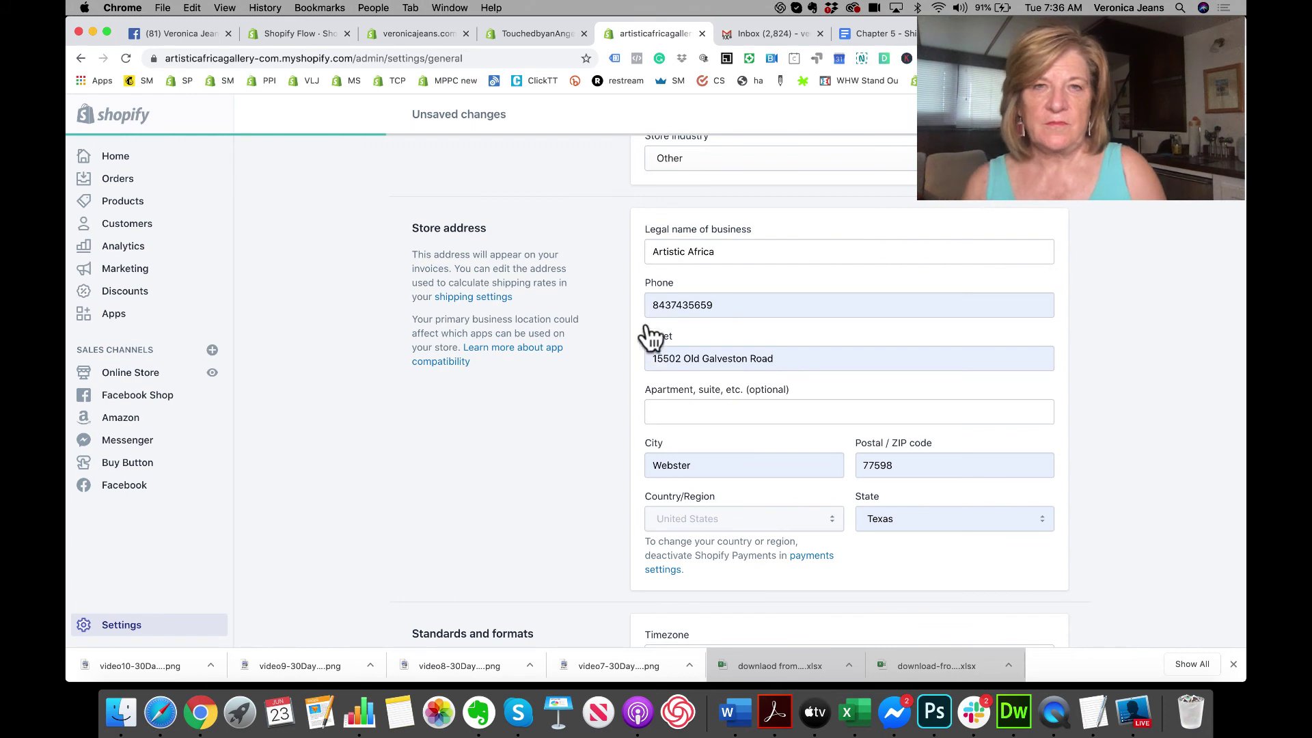
# Step: Add dashes to the store phone number, save, and return to Settings
pyautogui.click(672, 304)
pyautogui.write('-')
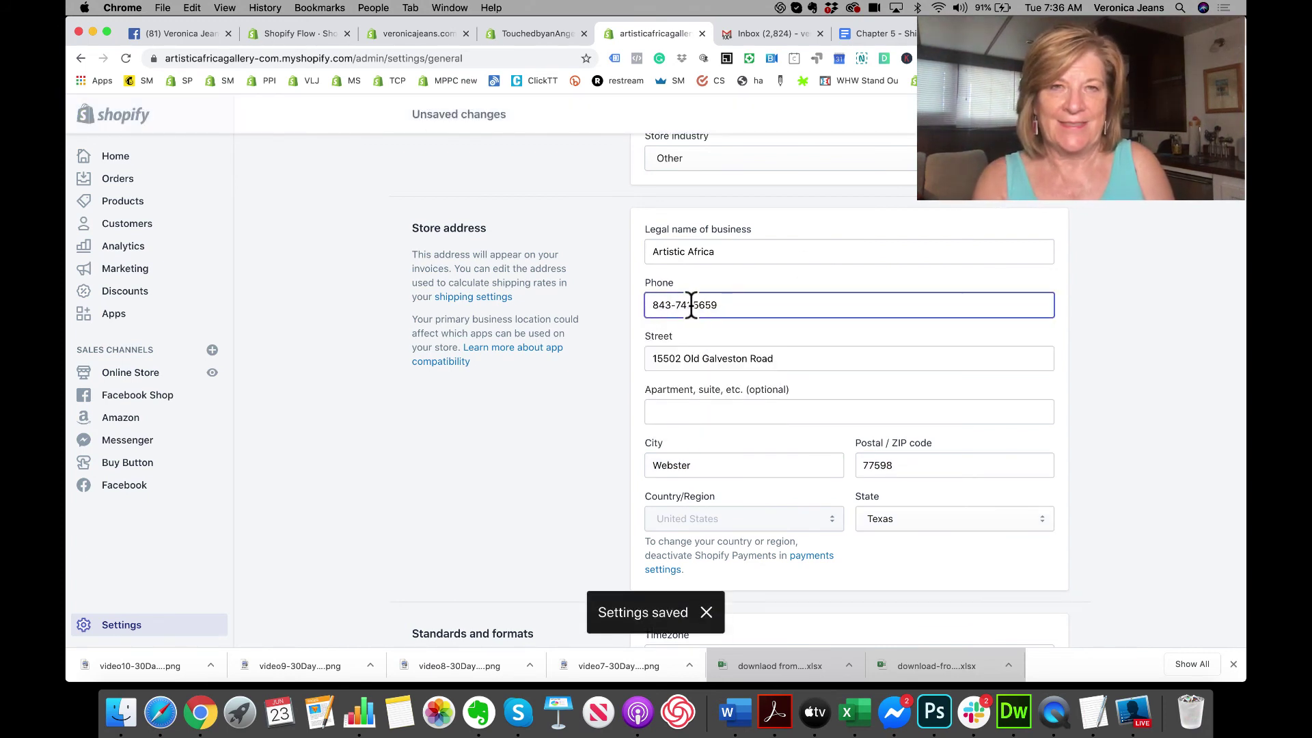
pyautogui.click(1209, 114)
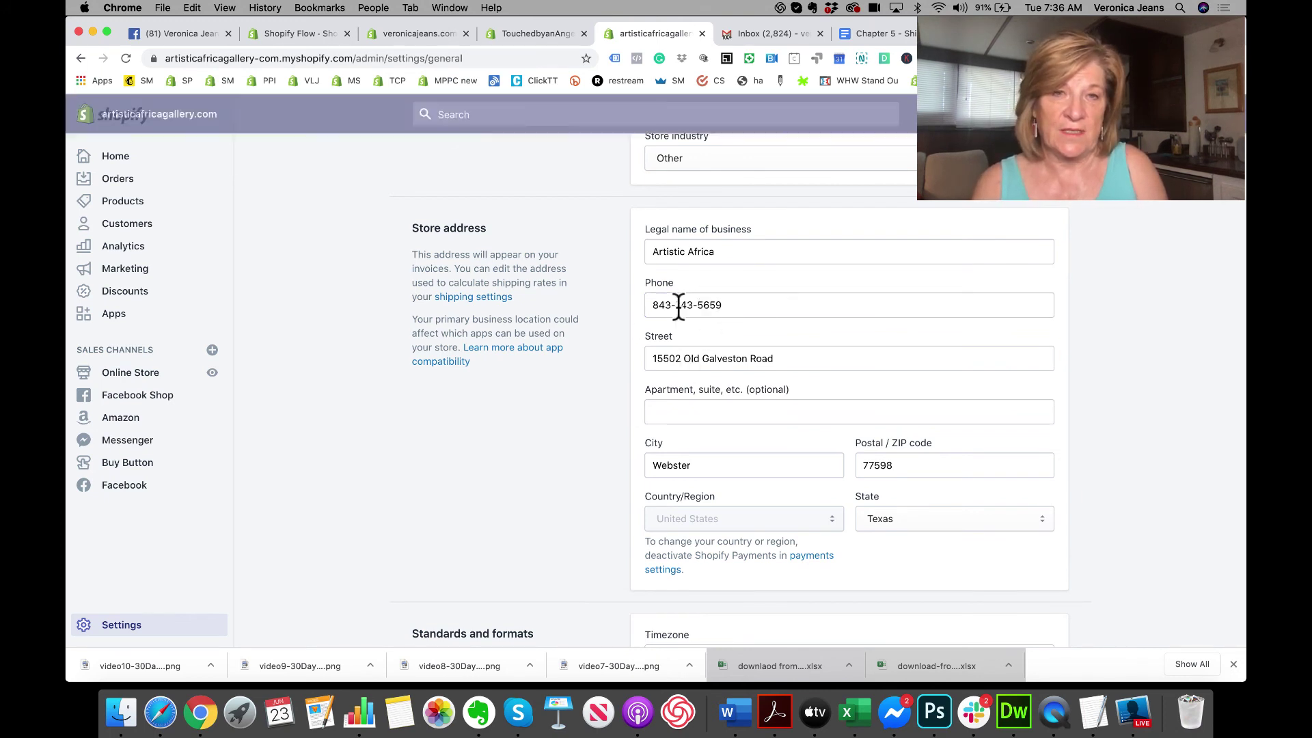
pyautogui.scroll(-3, 676, 340)
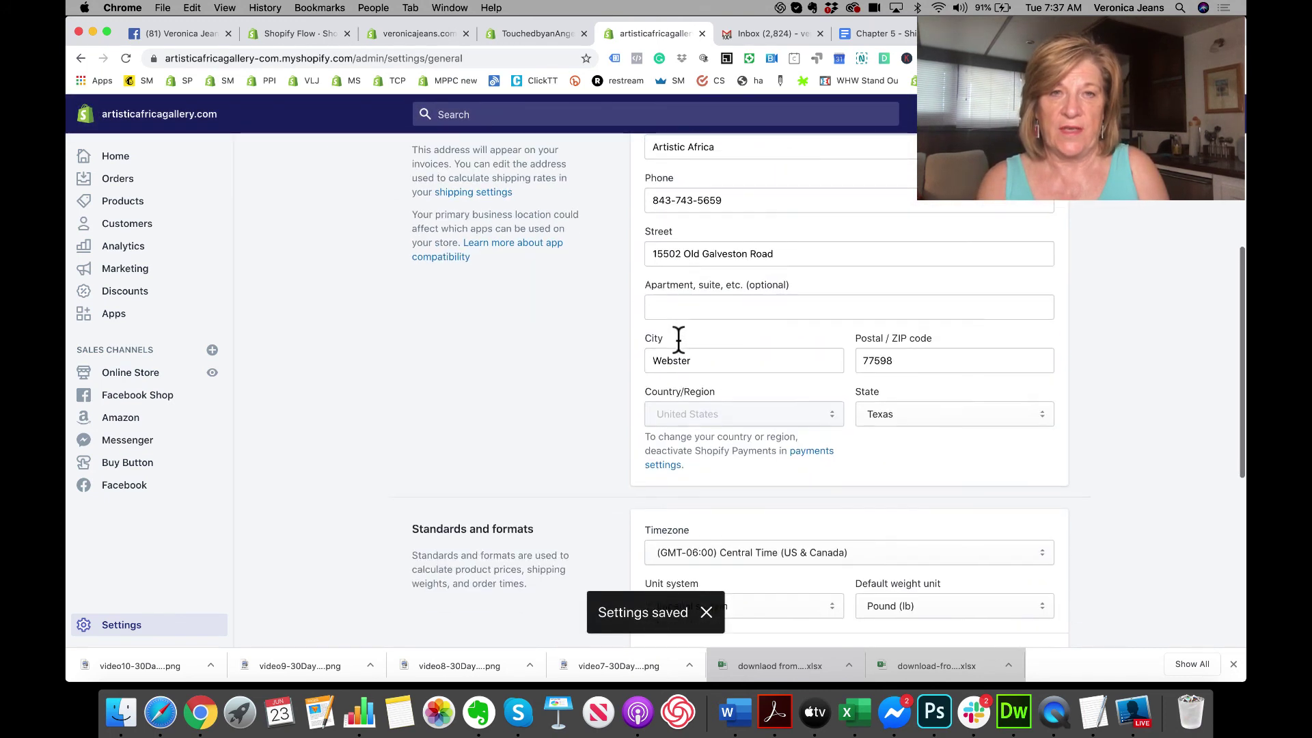
pyautogui.scroll(2, 681, 352)
pyautogui.scroll(4, 681, 352)
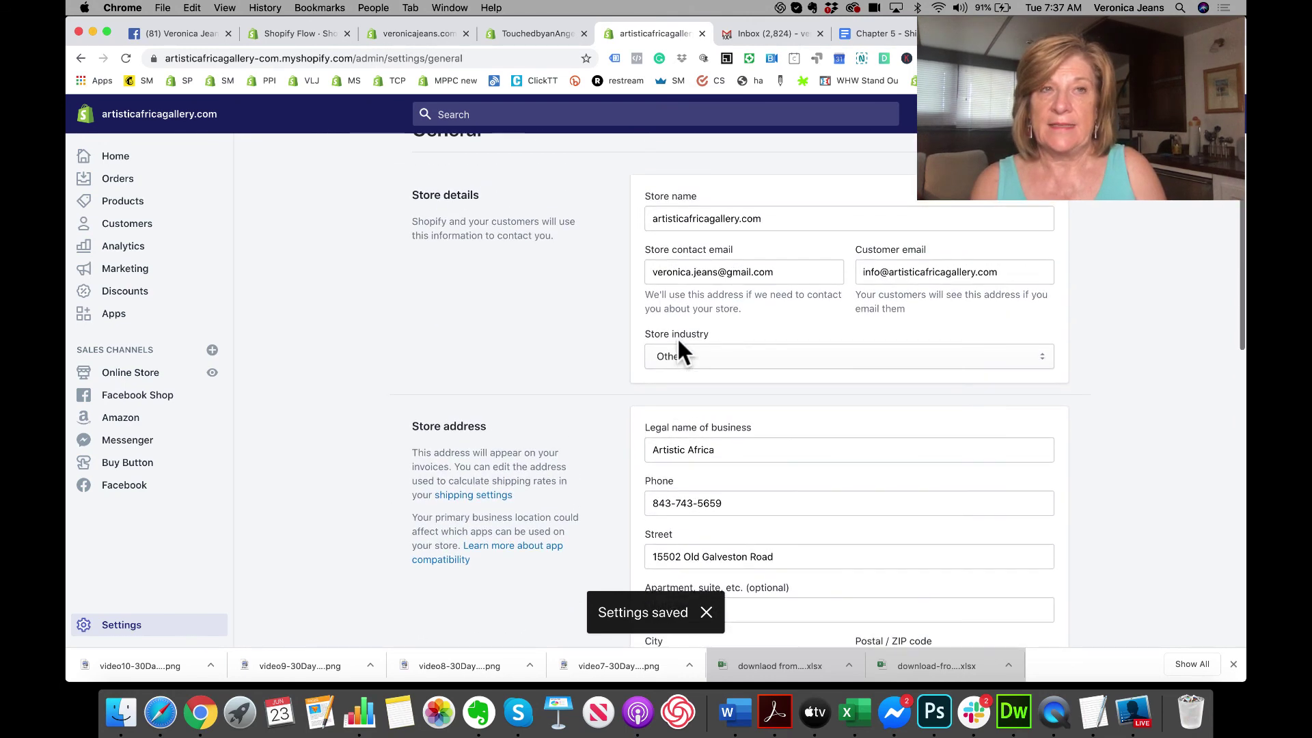
pyautogui.scroll(2, 680, 351)
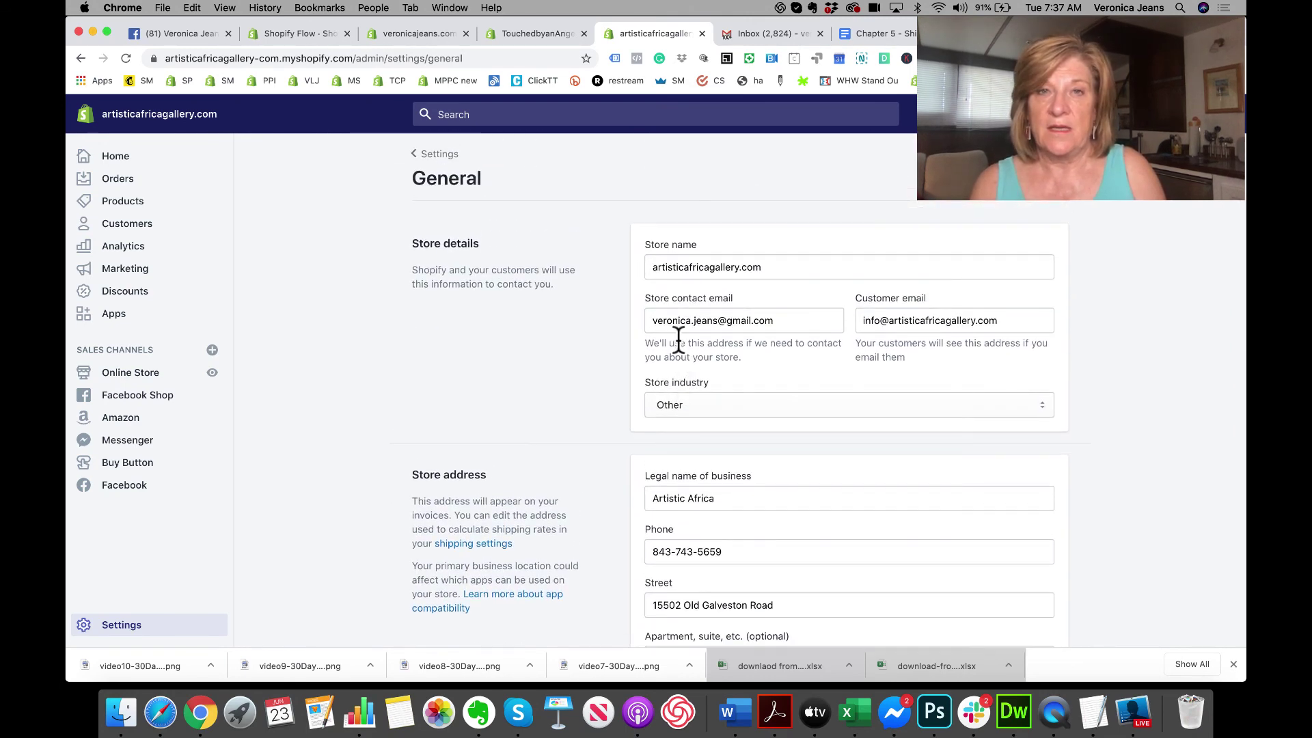
pyautogui.click(421, 154)
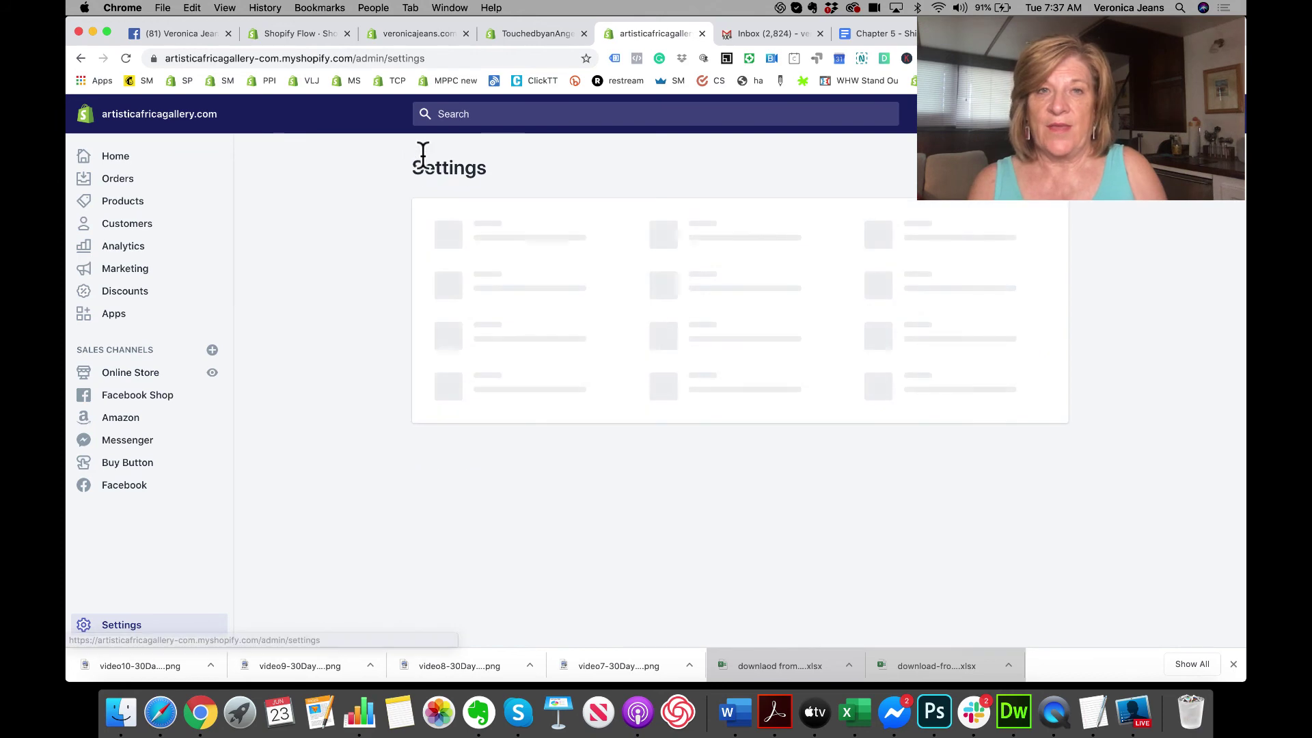
# Step: Check the existing locations in the artisticafricagallery and Dust Fume Mist stores
pyautogui.click(703, 222)
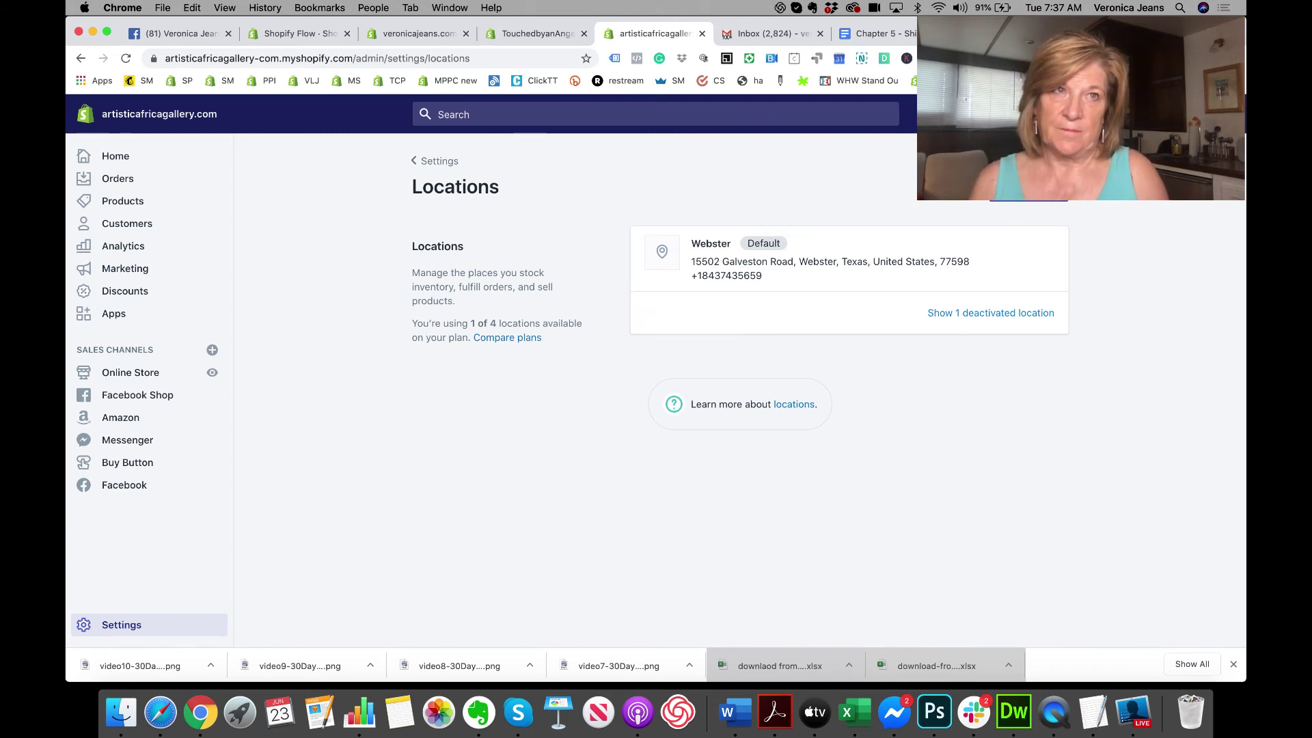
pyautogui.press('super+9')
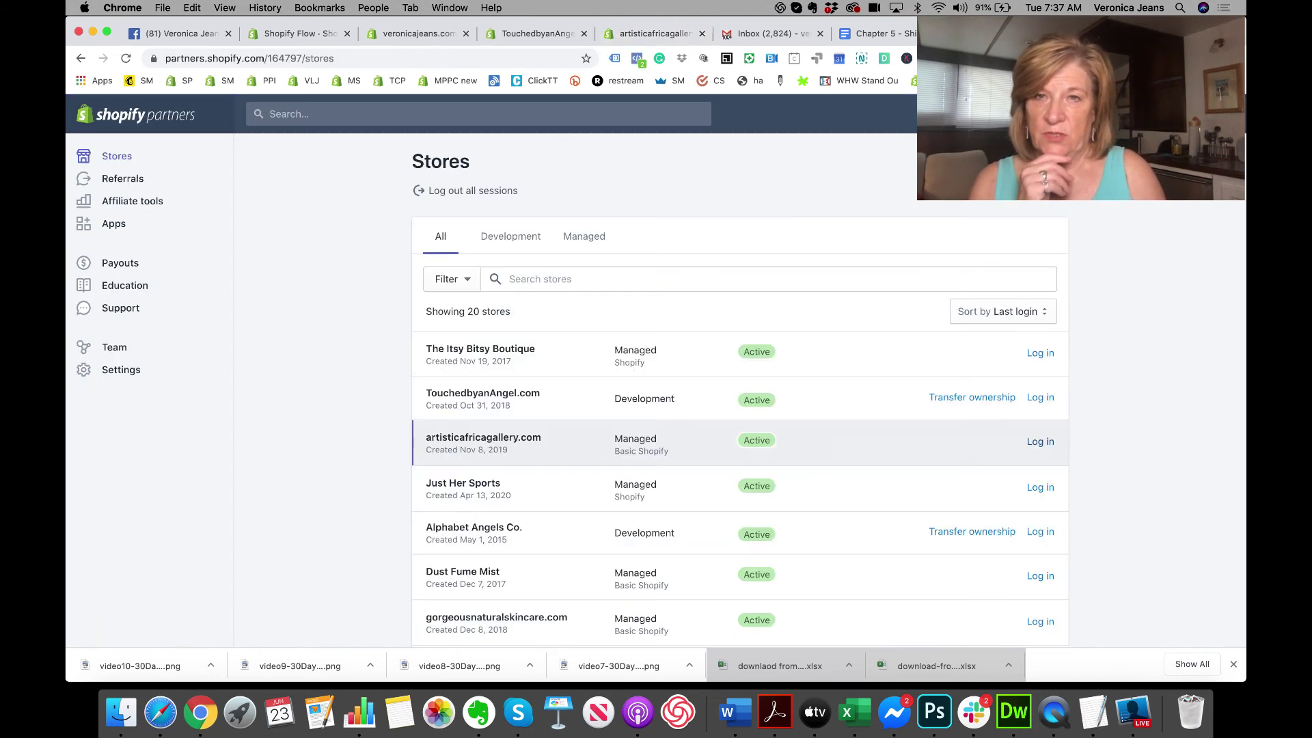
pyautogui.scroll(-3, 557, 440)
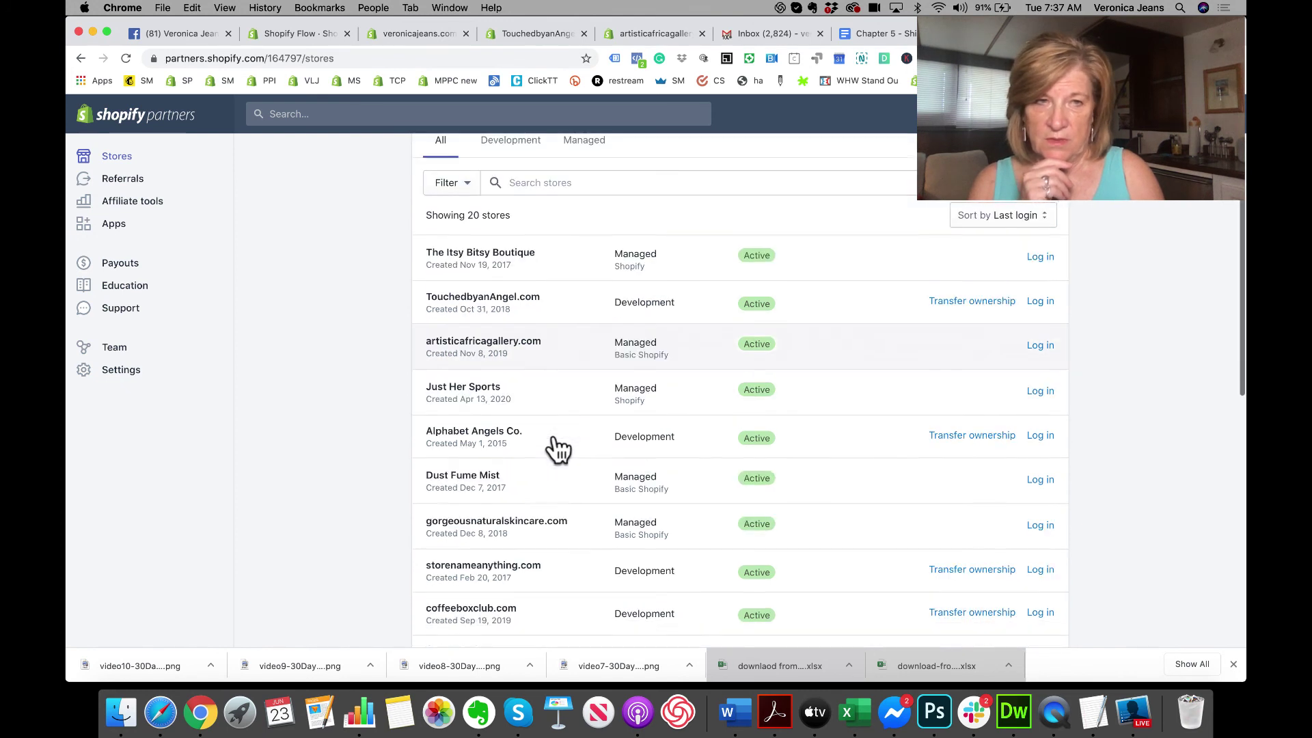
pyautogui.click(1039, 476)
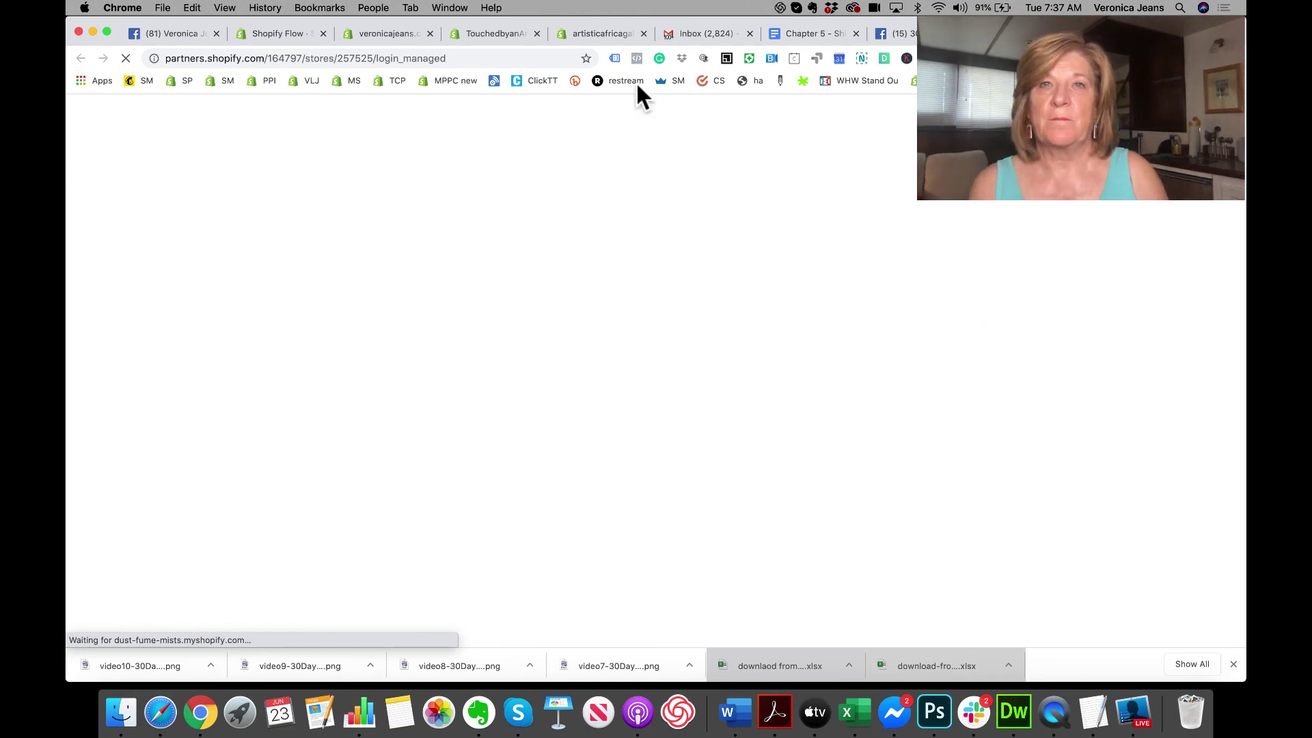
pyautogui.click(590, 32)
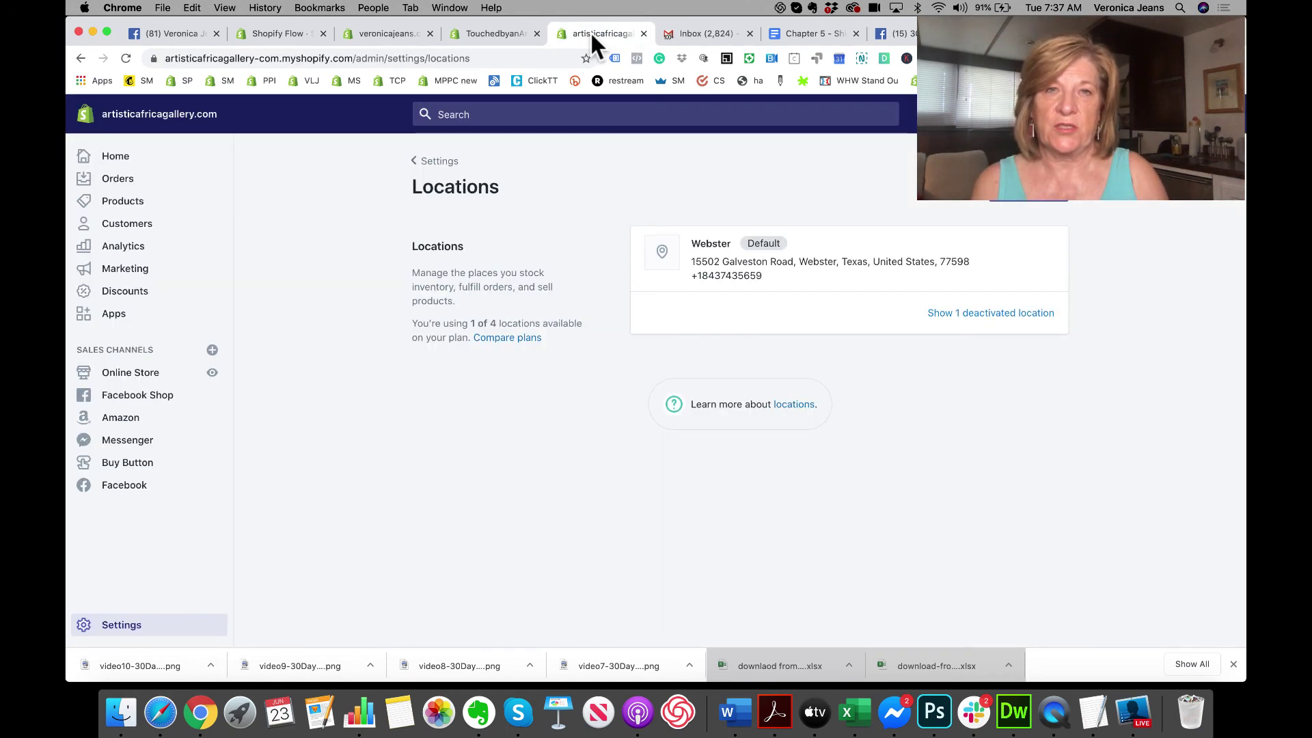
# Step: Start a new location in the TouchedbyanAngel.com store's Locations settings
pyautogui.click(475, 32)
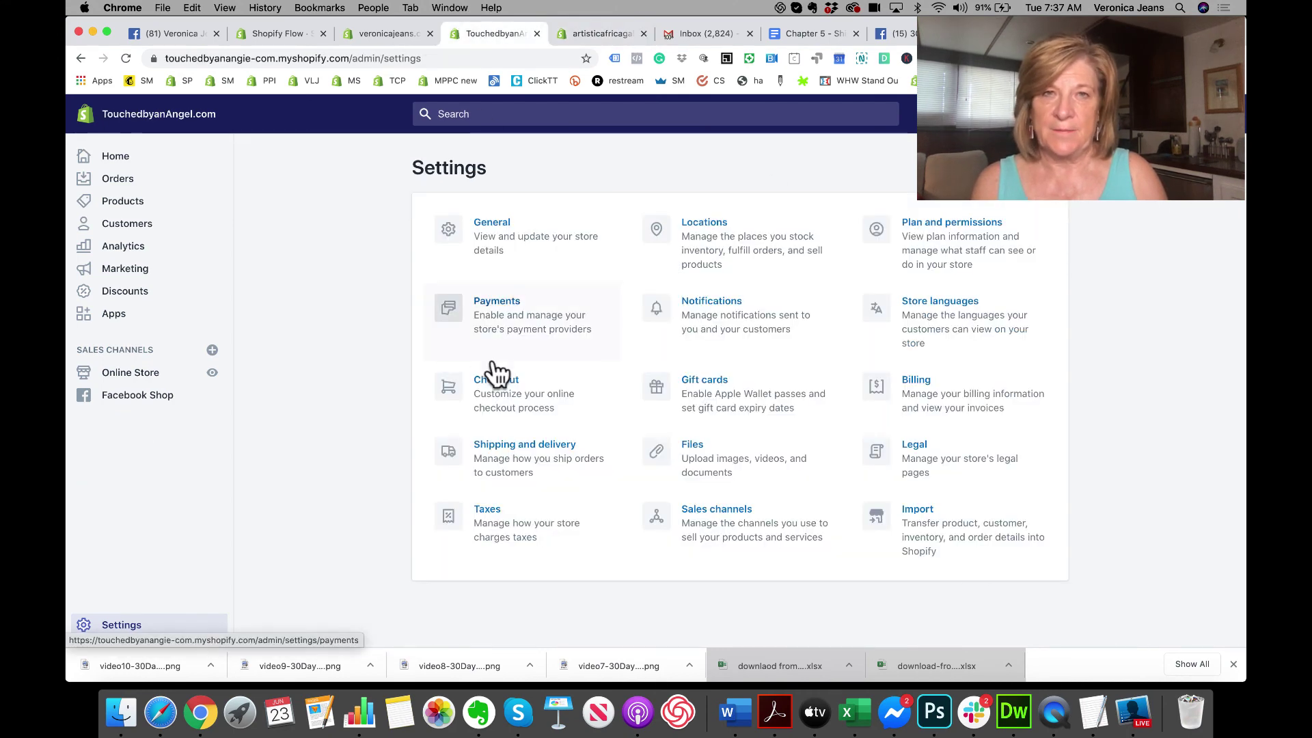
pyautogui.click(710, 225)
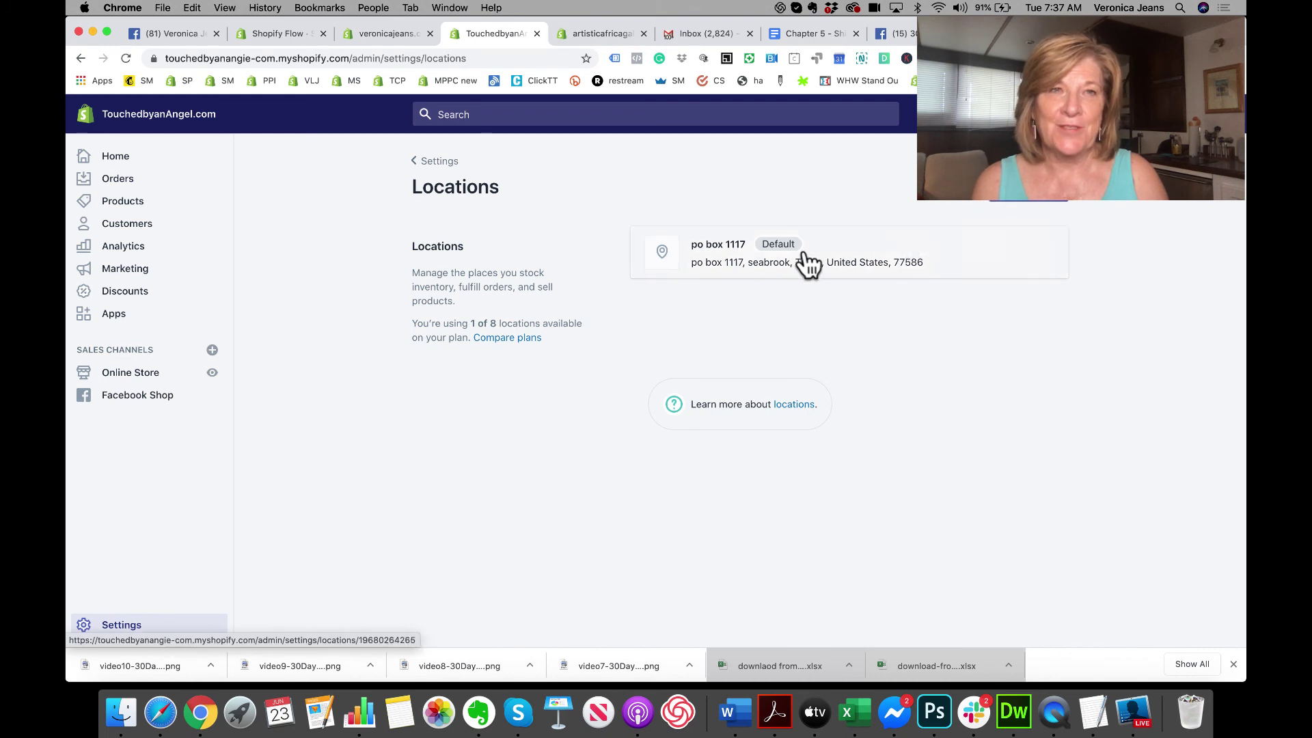
pyautogui.click(1014, 208)
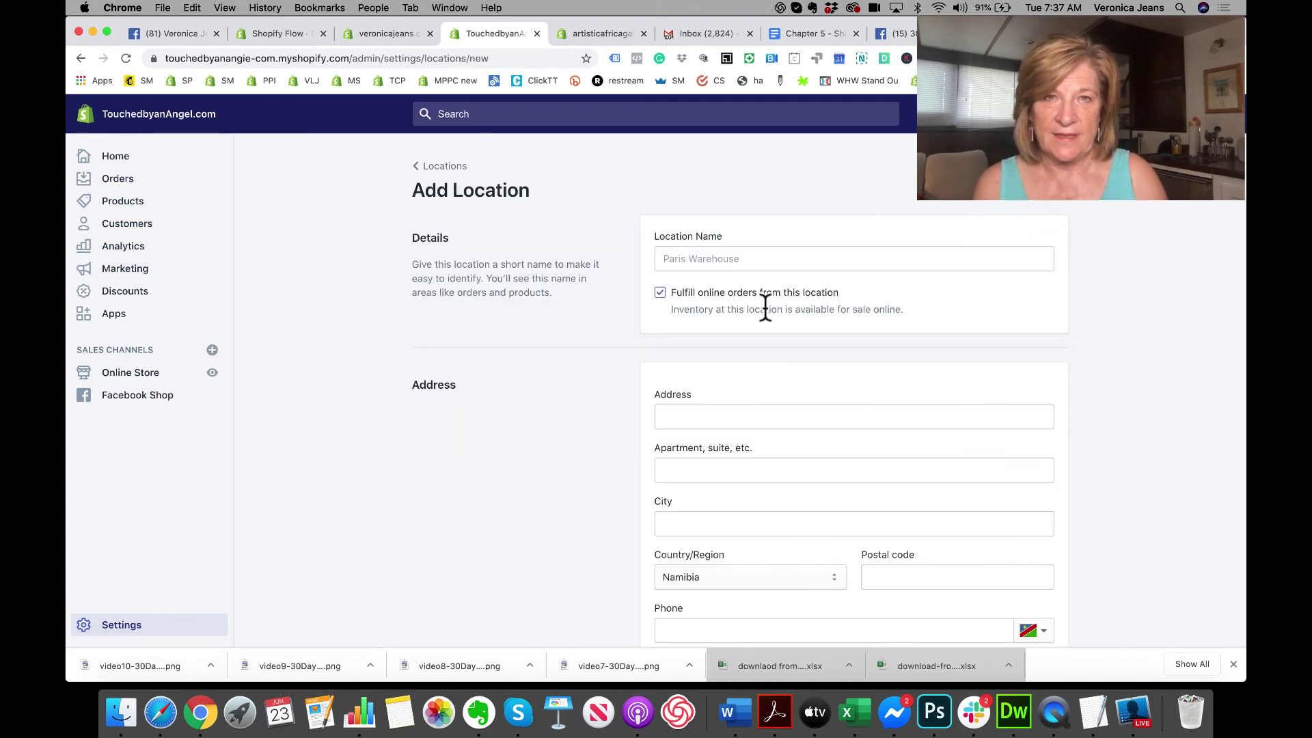
# Step: Name the location Namibia with city Swakopmund and postal code 8000
pyautogui.click(735, 259)
pyautogui.write('Na')
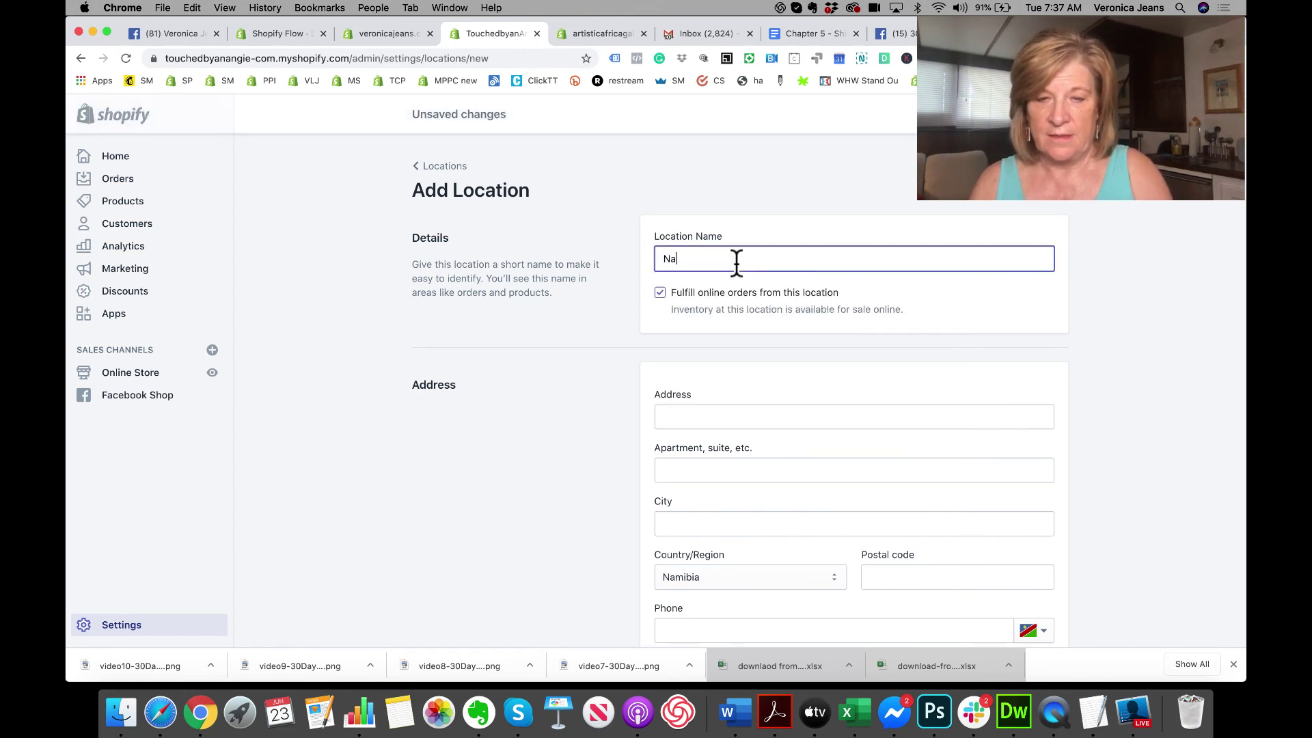
pyautogui.write('mibia')
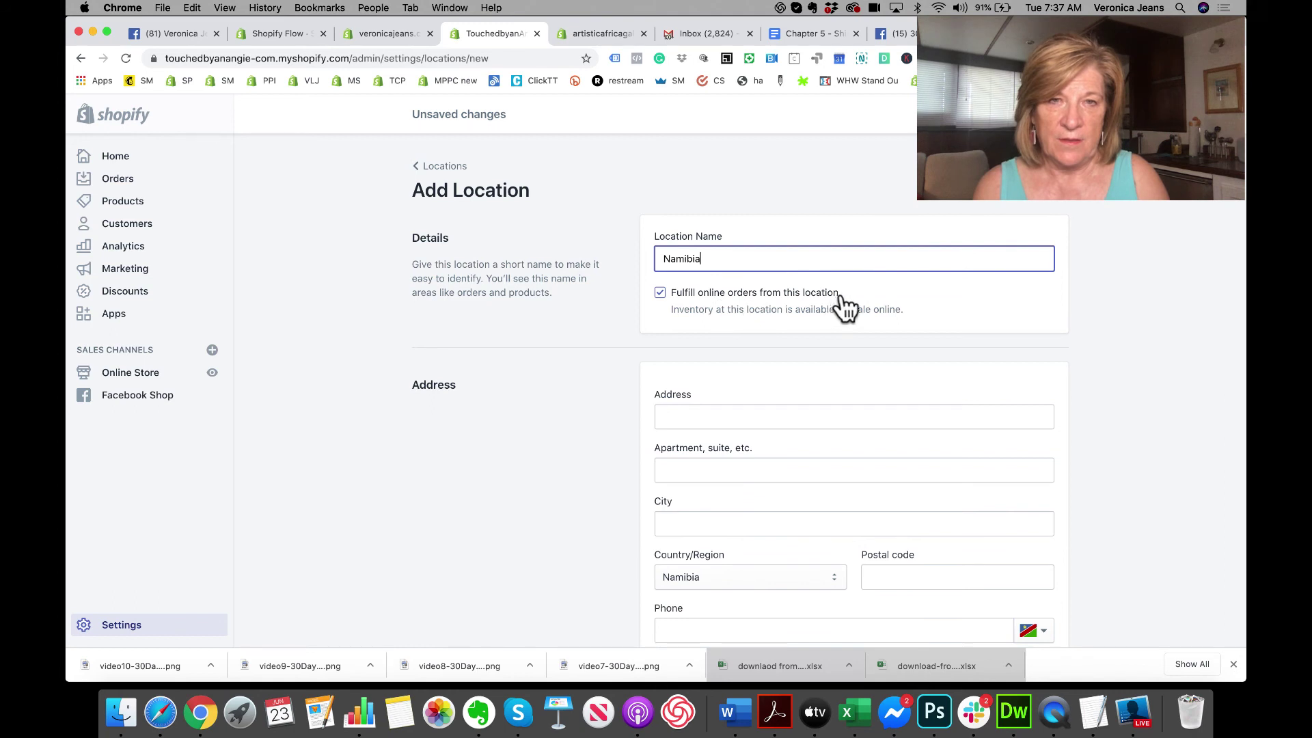
pyautogui.scroll(-3, 840, 301)
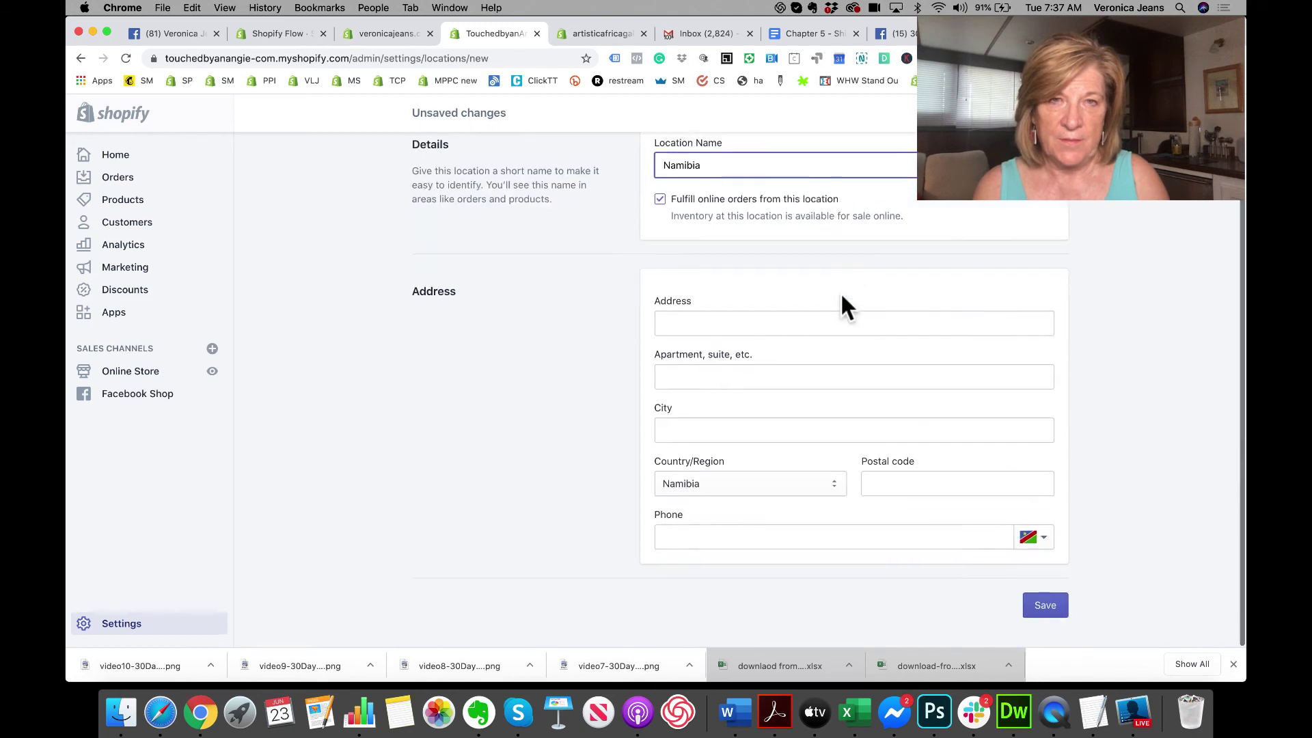
pyautogui.click(769, 430)
pyautogui.write('Swak')
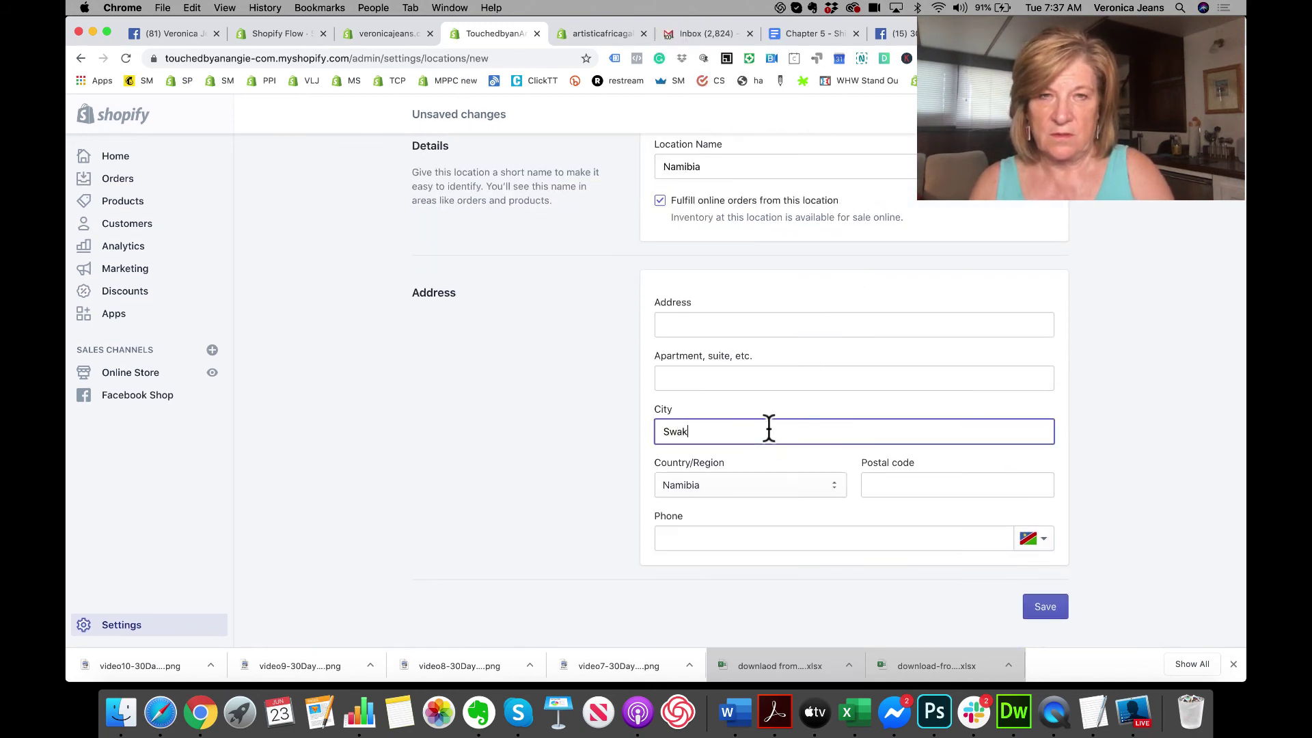
pyautogui.write('pp')
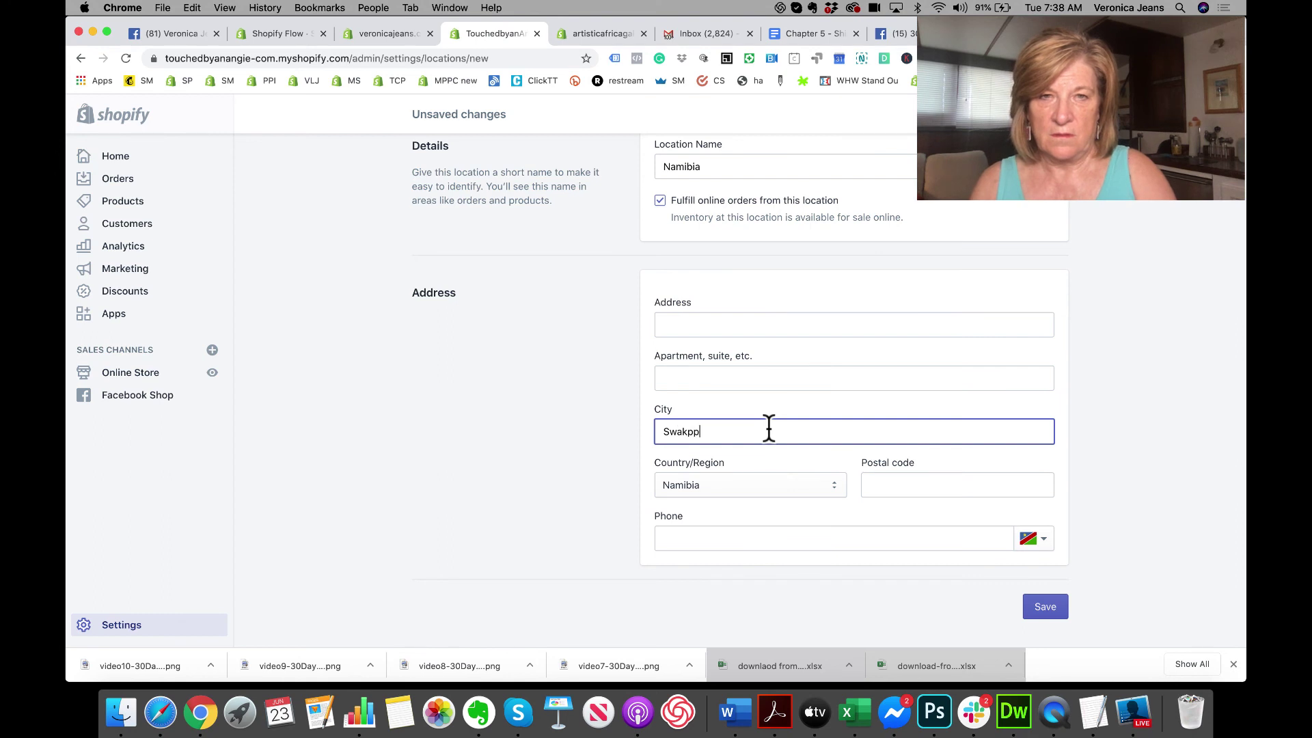
pyautogui.press('BackSpace')
pyautogui.press('BackSpace')
pyautogui.write('opmund')
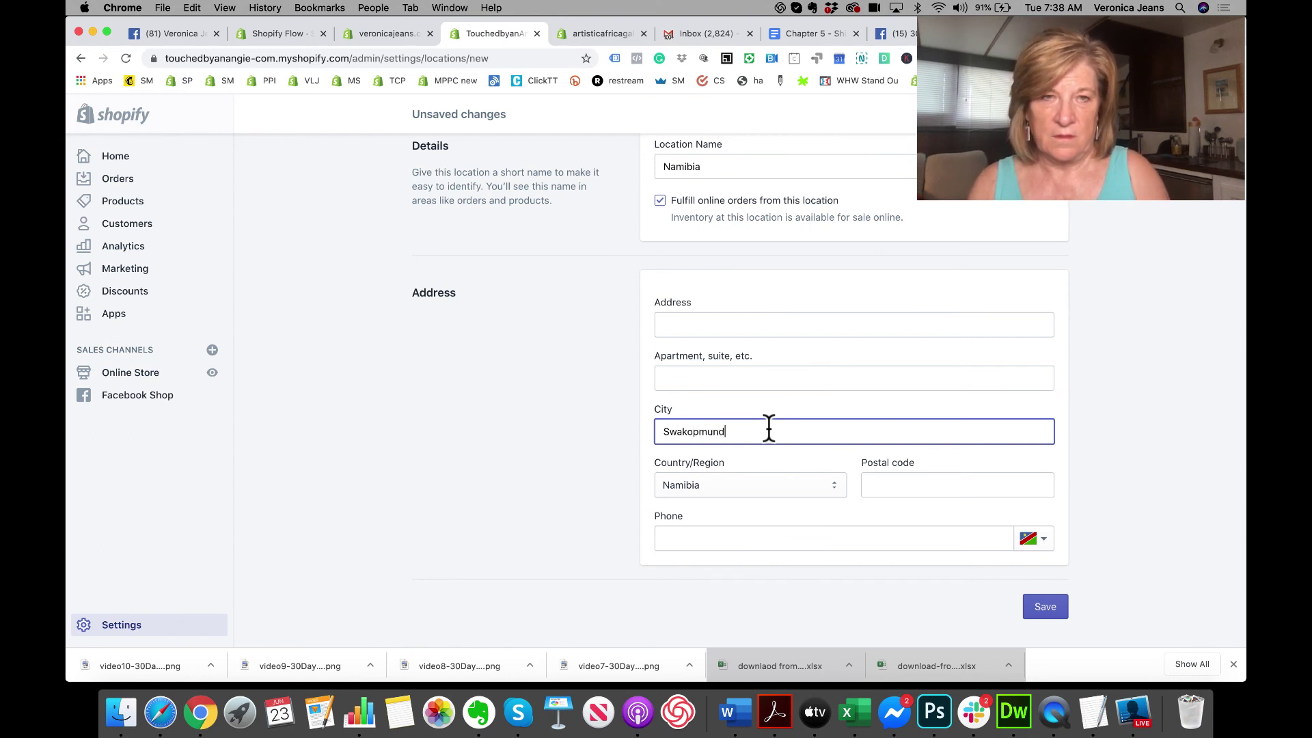
pyautogui.click(959, 485)
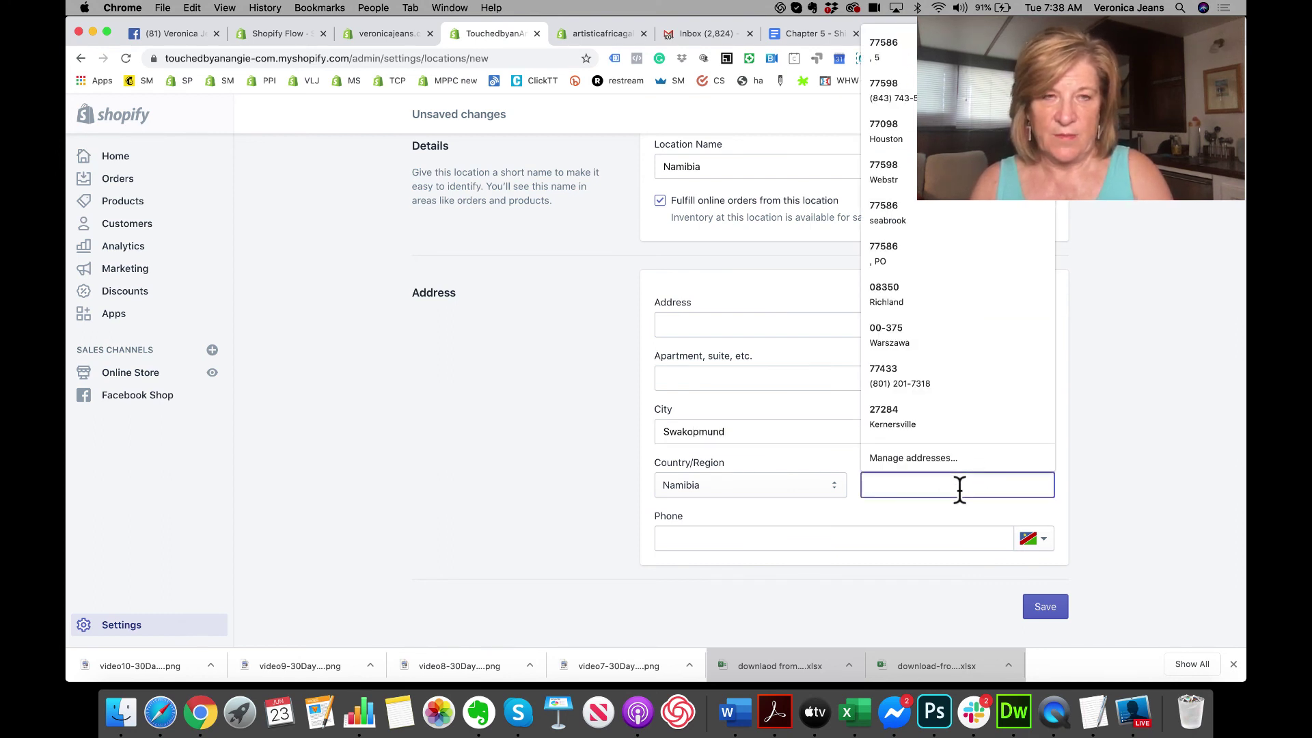
pyautogui.write('8000')
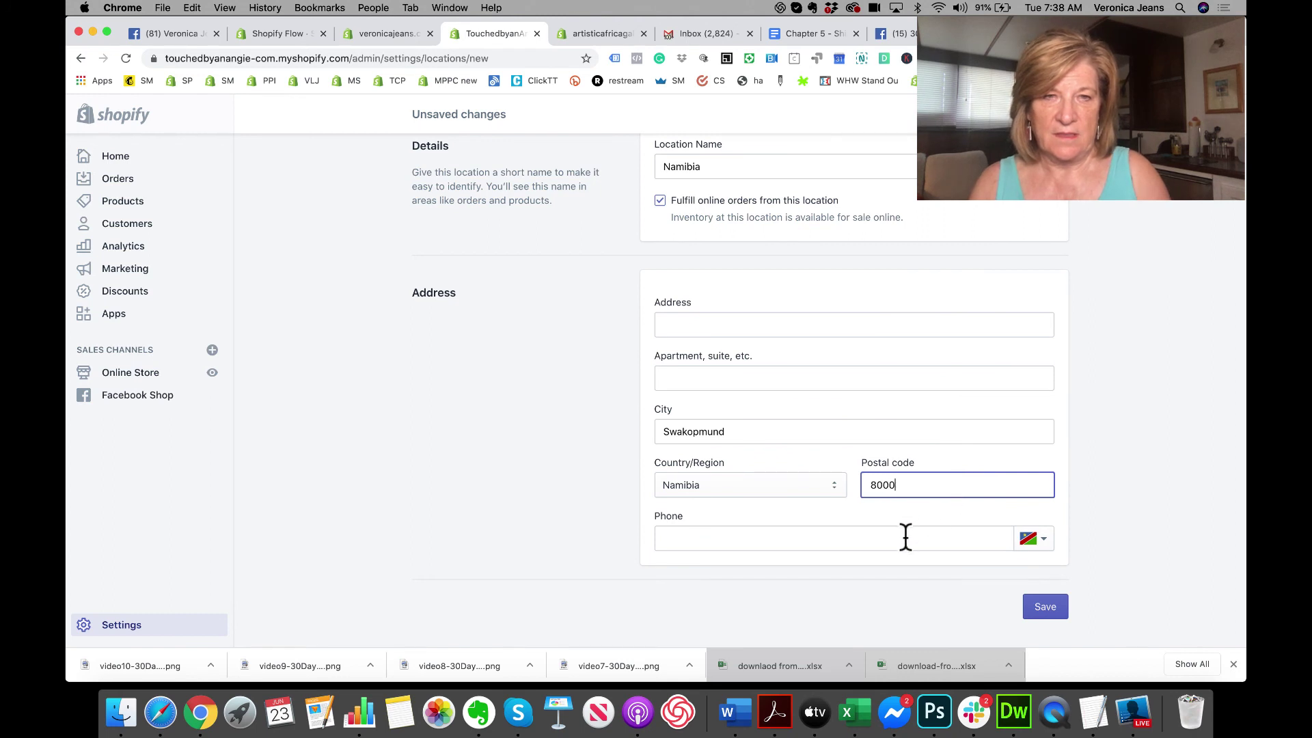
pyautogui.click(904, 538)
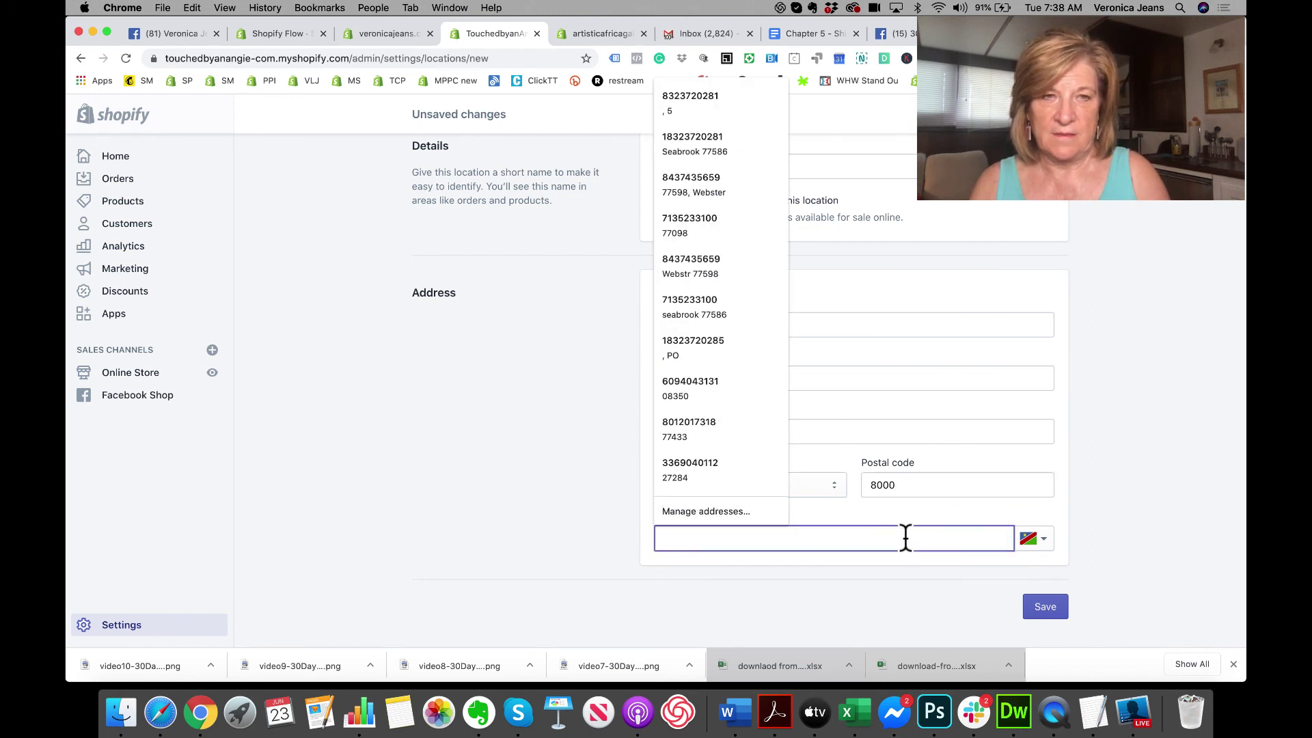
pyautogui.click(1137, 443)
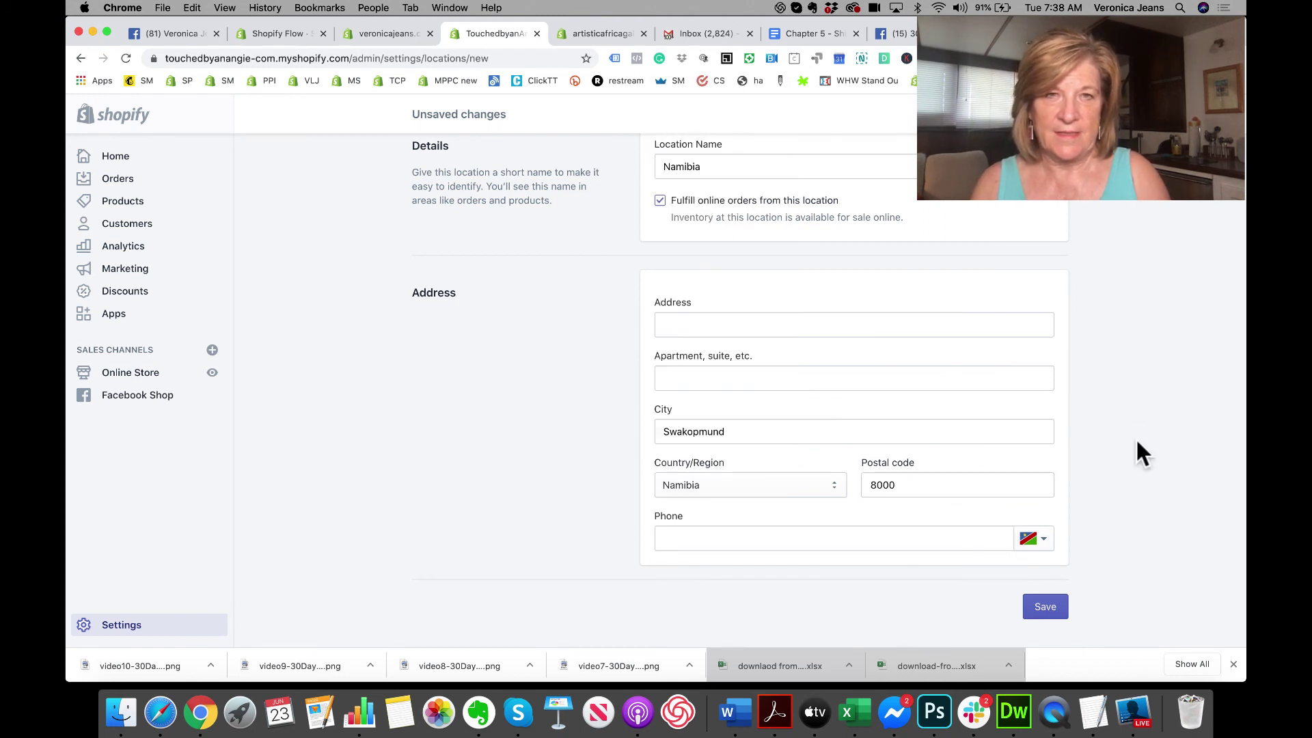
pyautogui.click(716, 322)
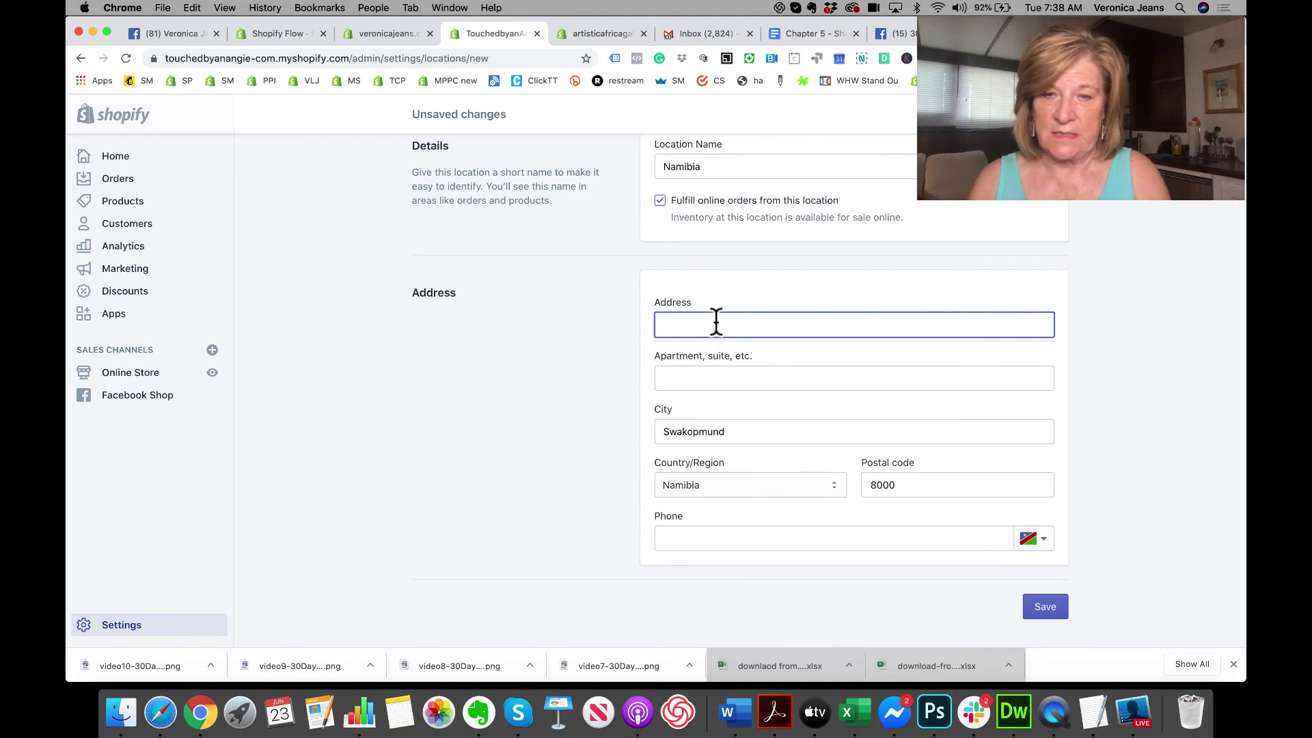
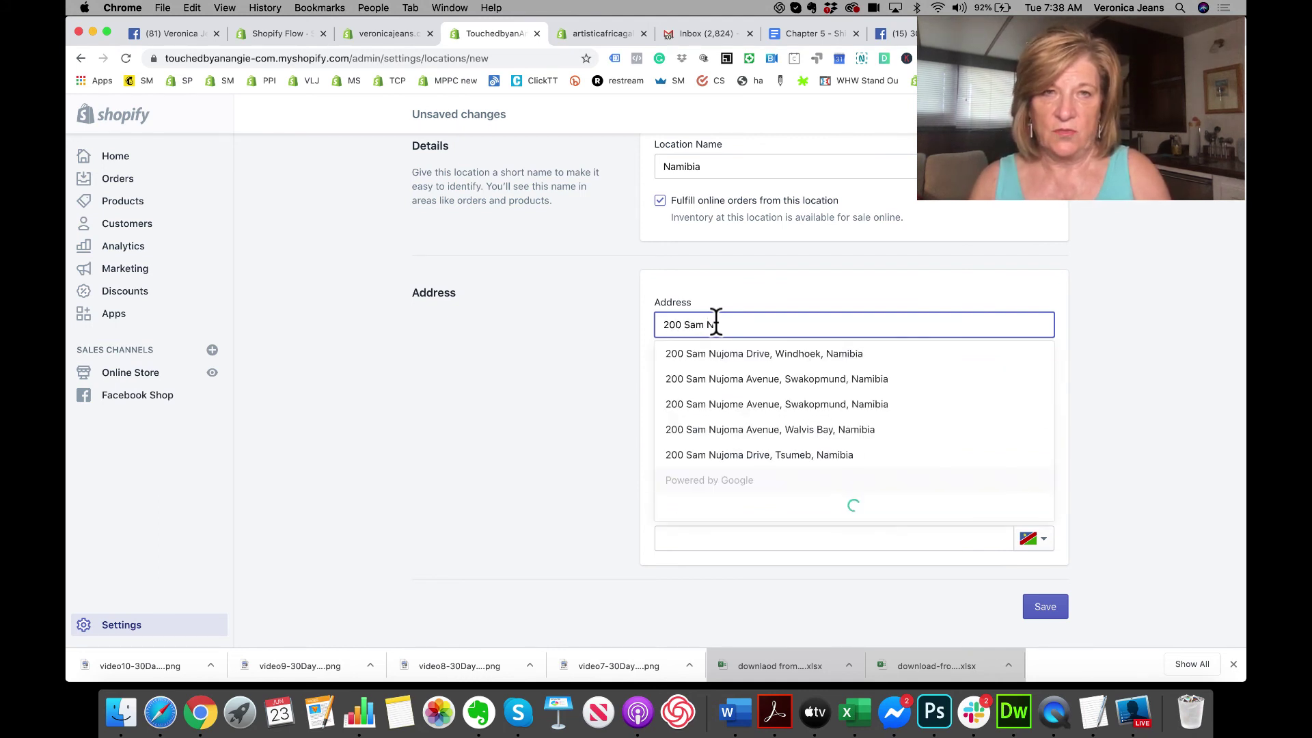
pyautogui.click(732, 380)
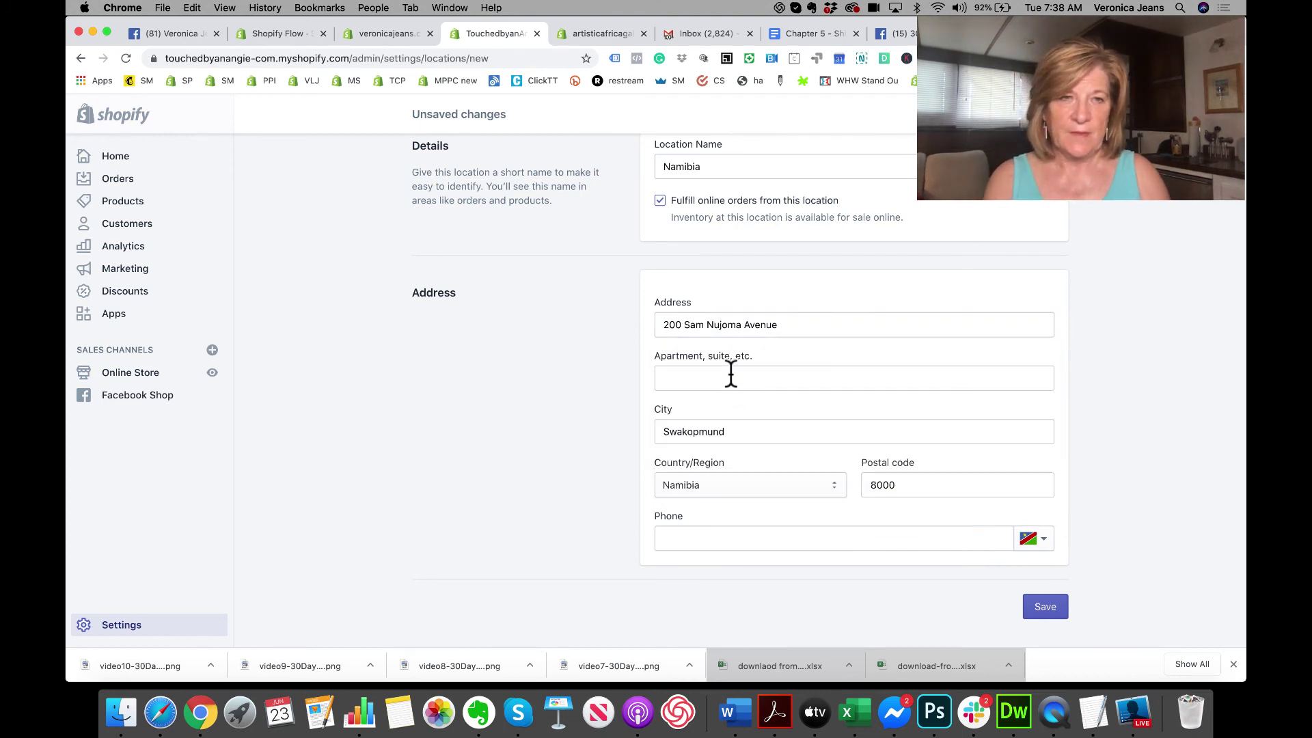
pyautogui.click(1043, 608)
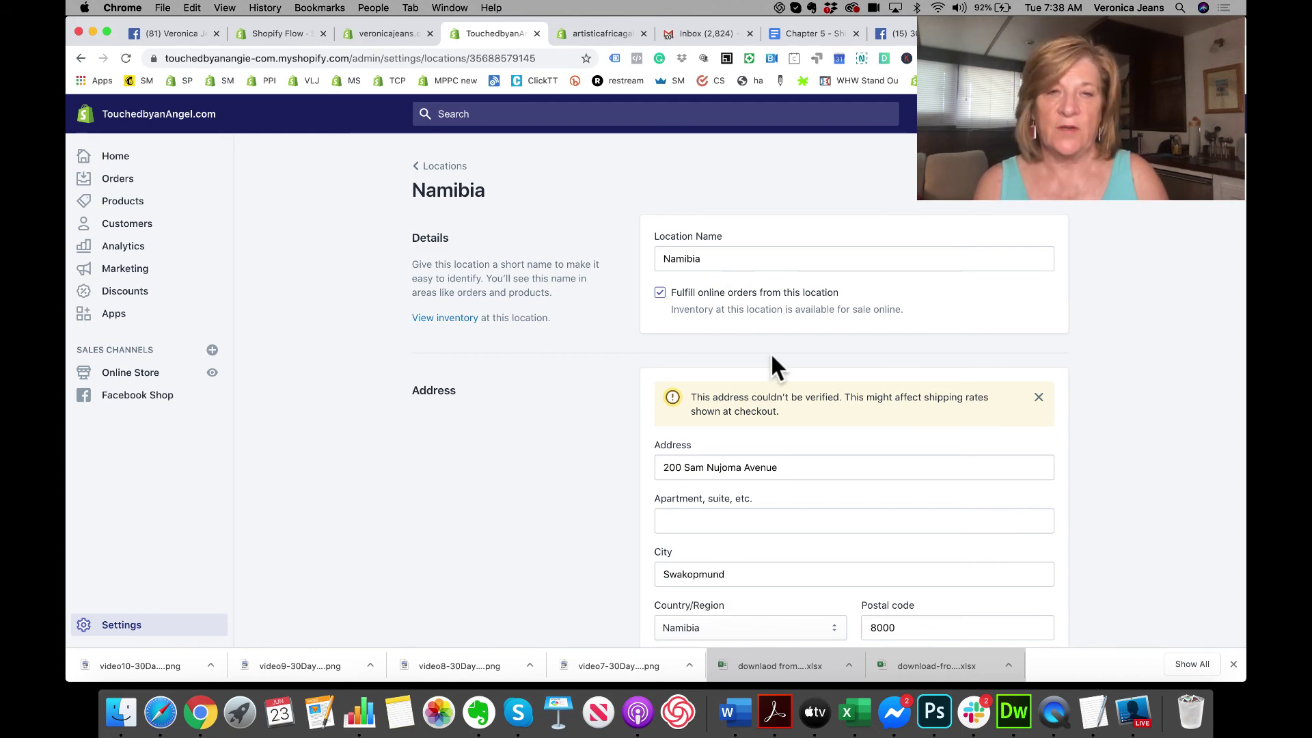
# Step: Change the store's default location from po box 1117 to Namibia
pyautogui.scroll(-5, 771, 357)
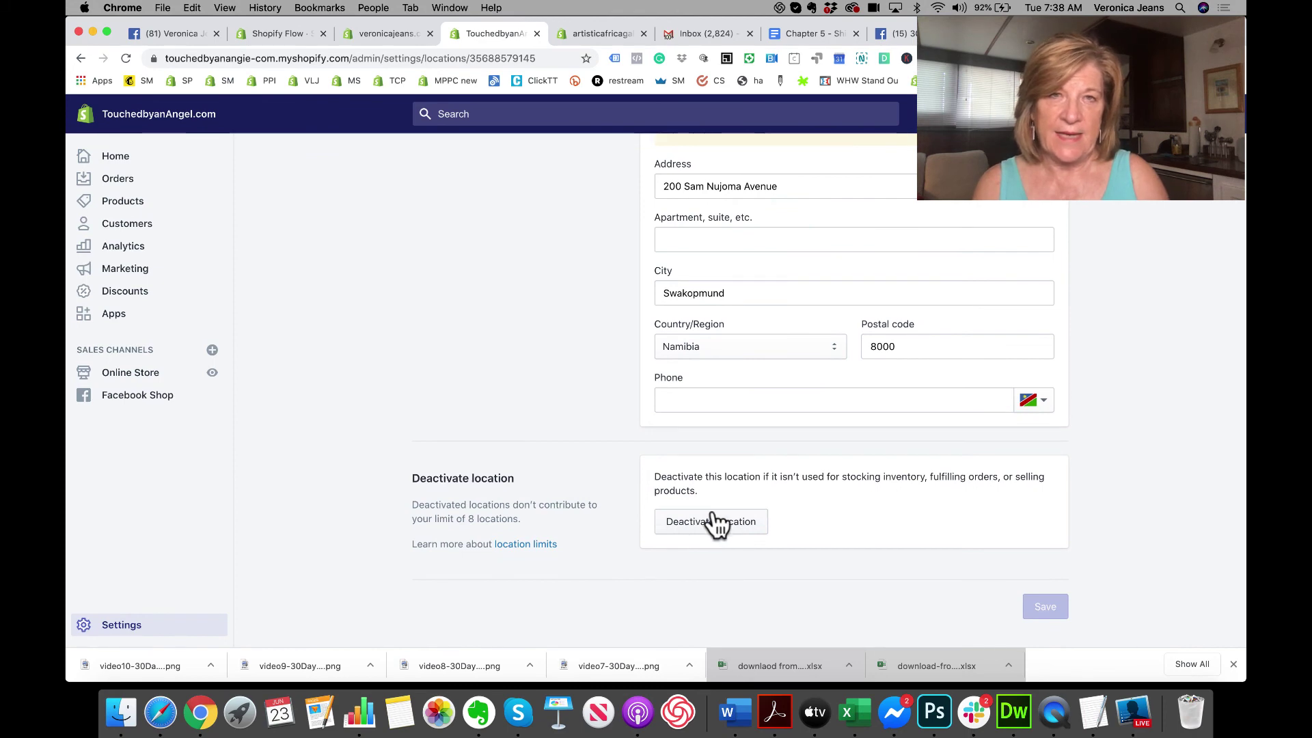
pyautogui.scroll(5, 711, 524)
pyautogui.click(458, 175)
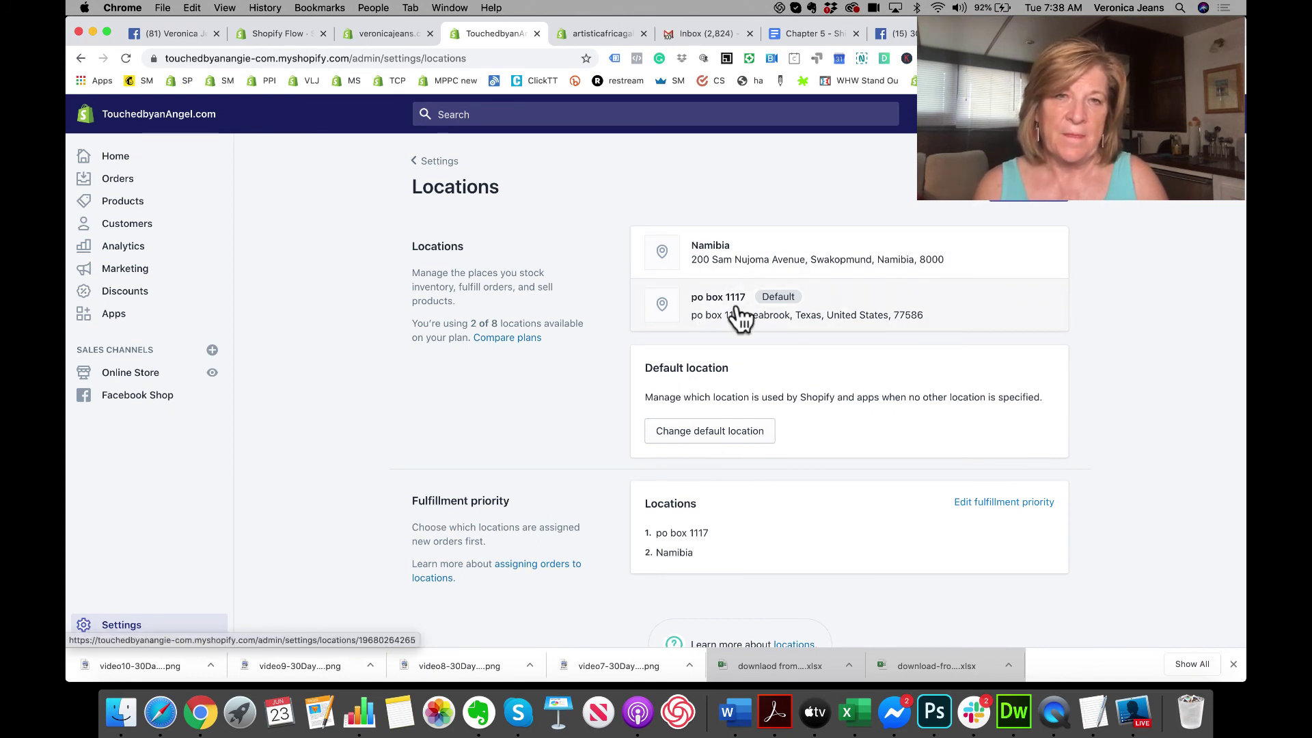
pyautogui.click(685, 432)
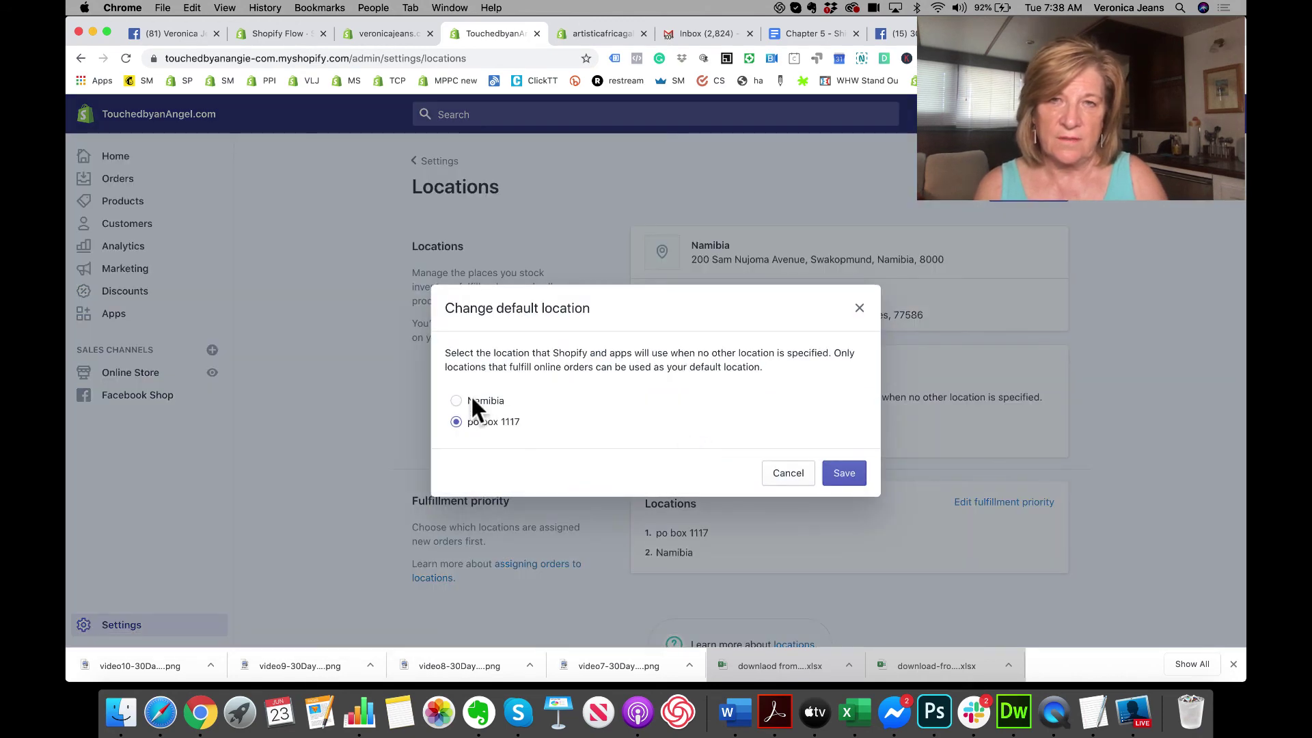
pyautogui.click(471, 400)
pyautogui.click(844, 471)
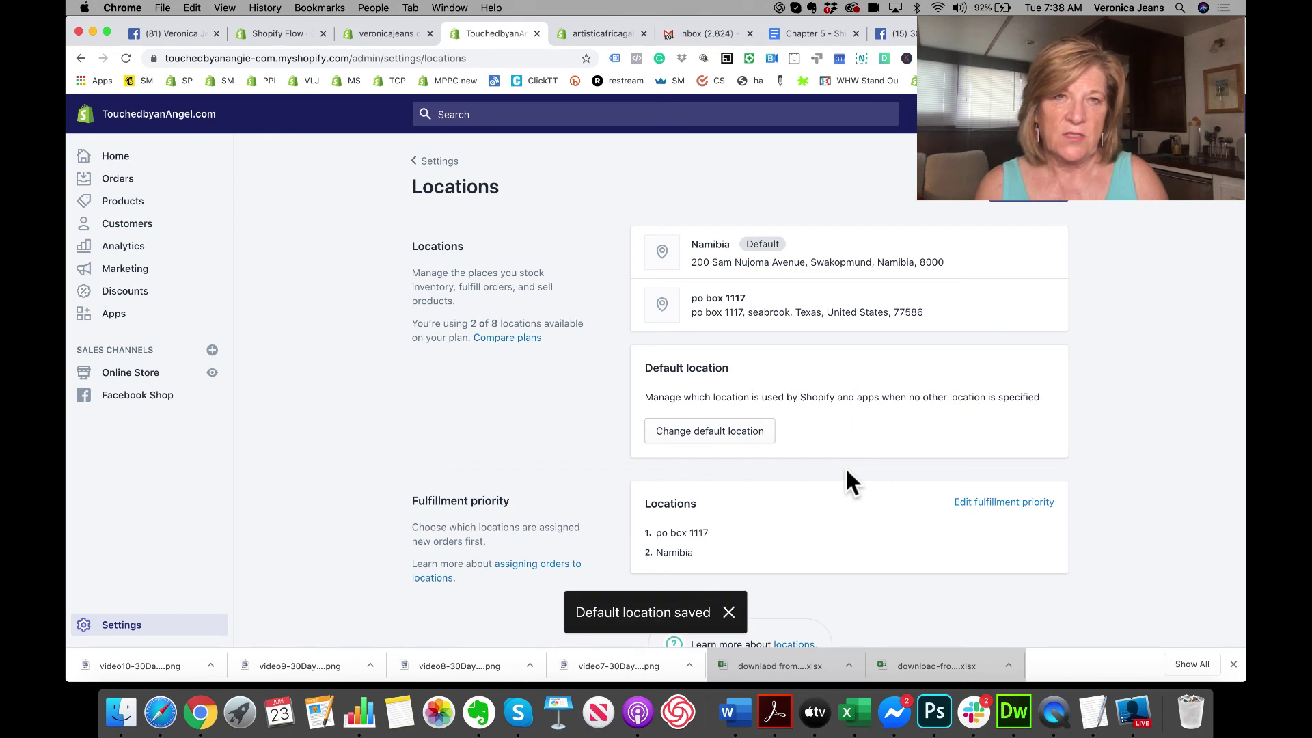
pyautogui.click(808, 310)
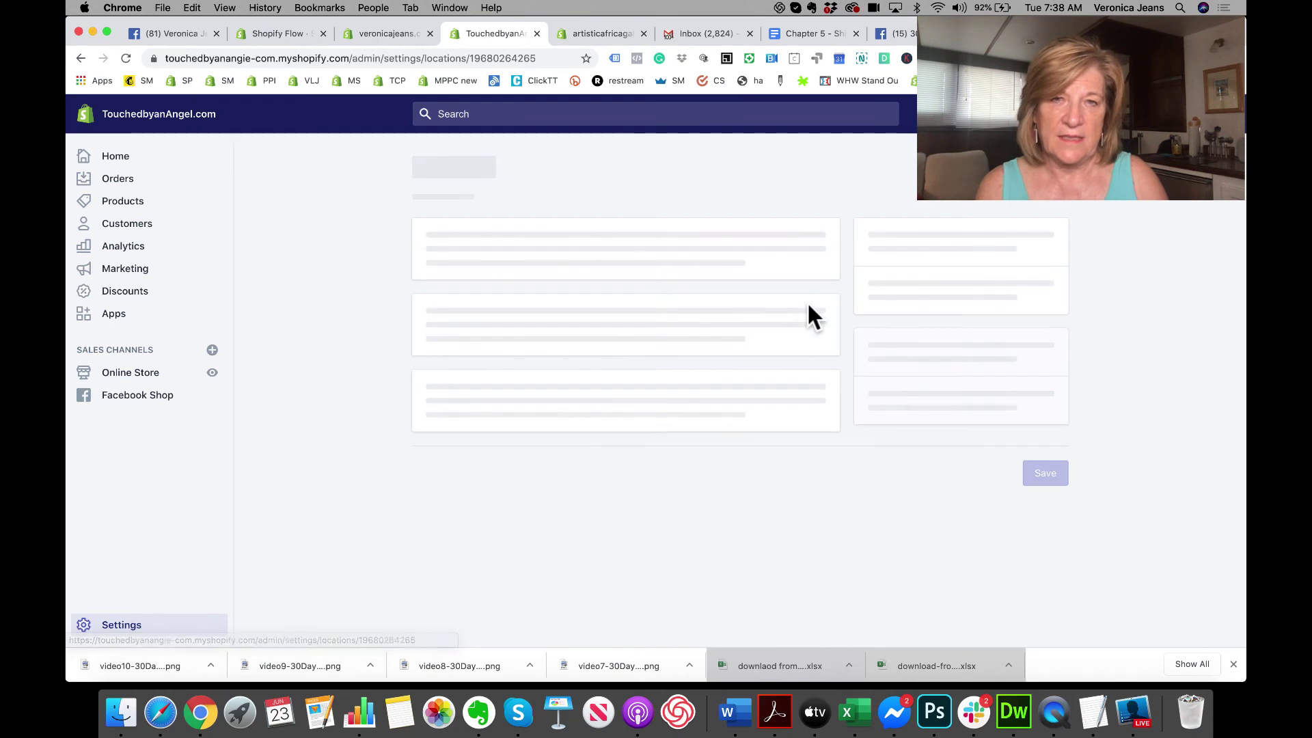
# Step: Deactivate and confirm the po box 1117 location, then return to the Locations list
pyautogui.scroll(-5, 749, 402)
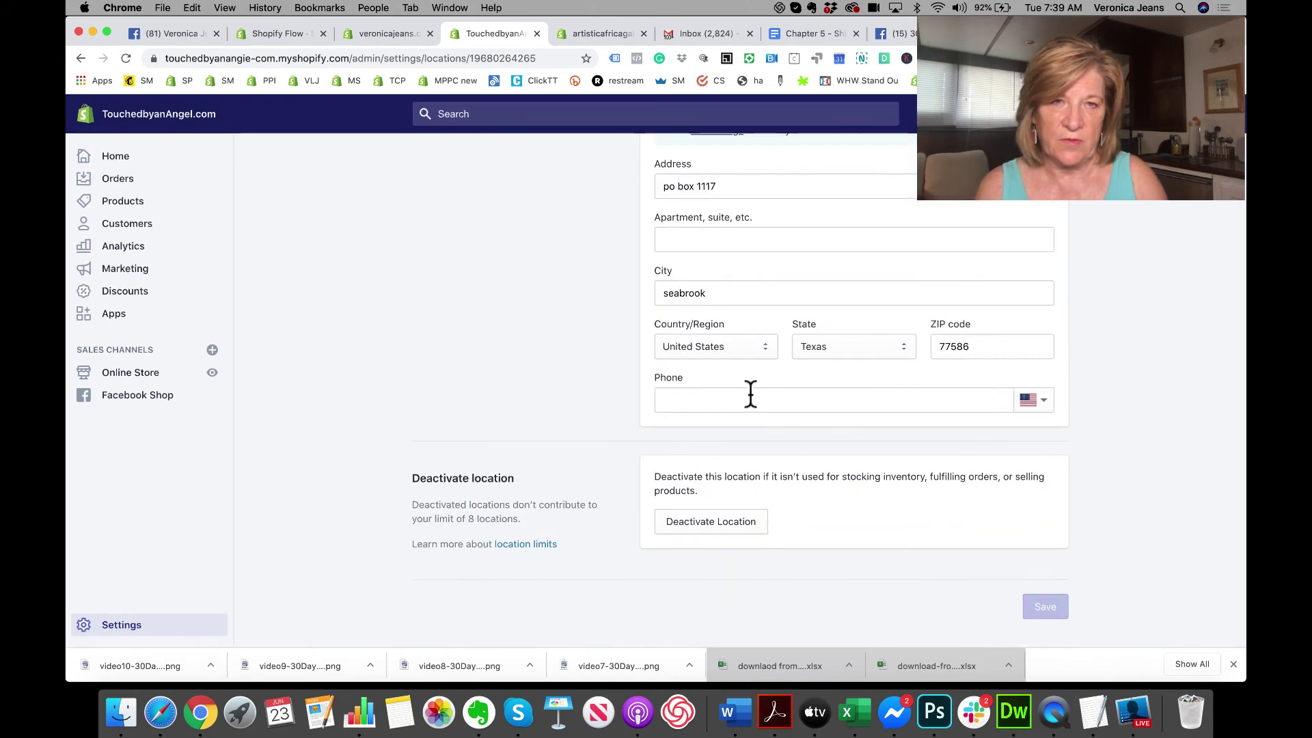
pyautogui.click(728, 520)
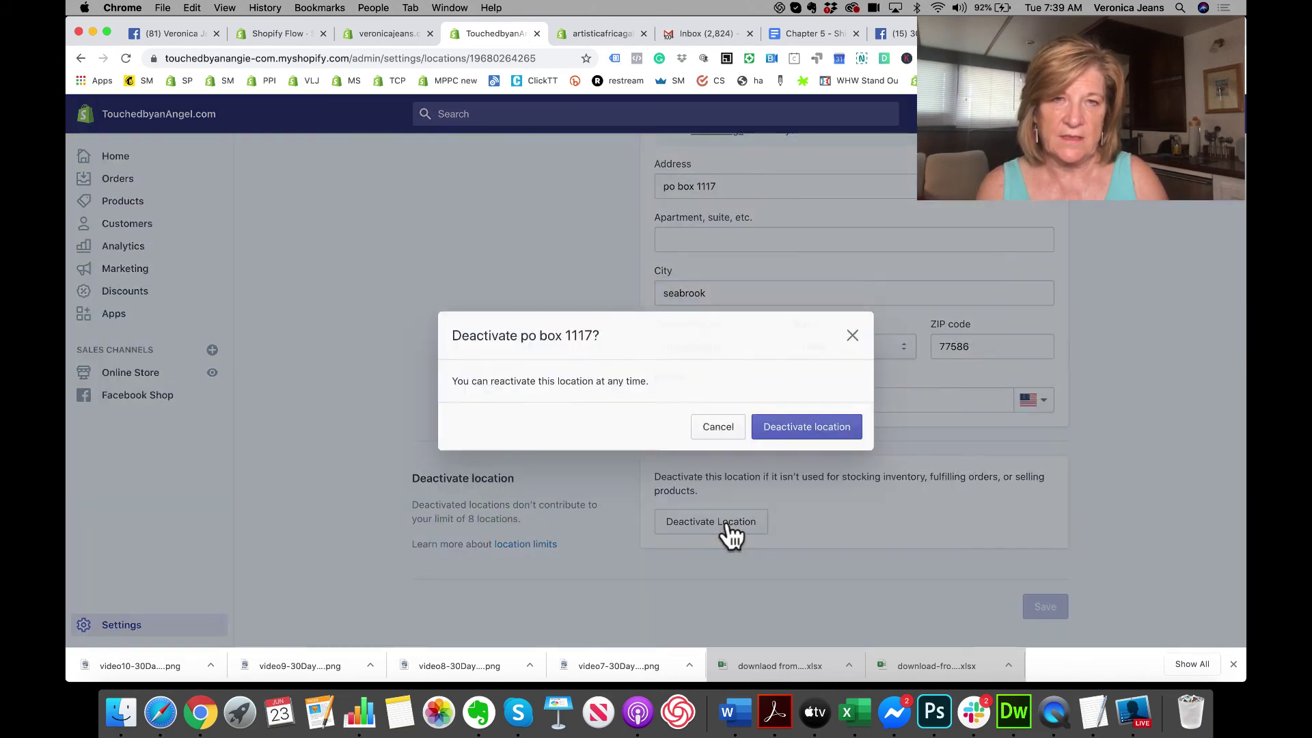
pyautogui.click(802, 425)
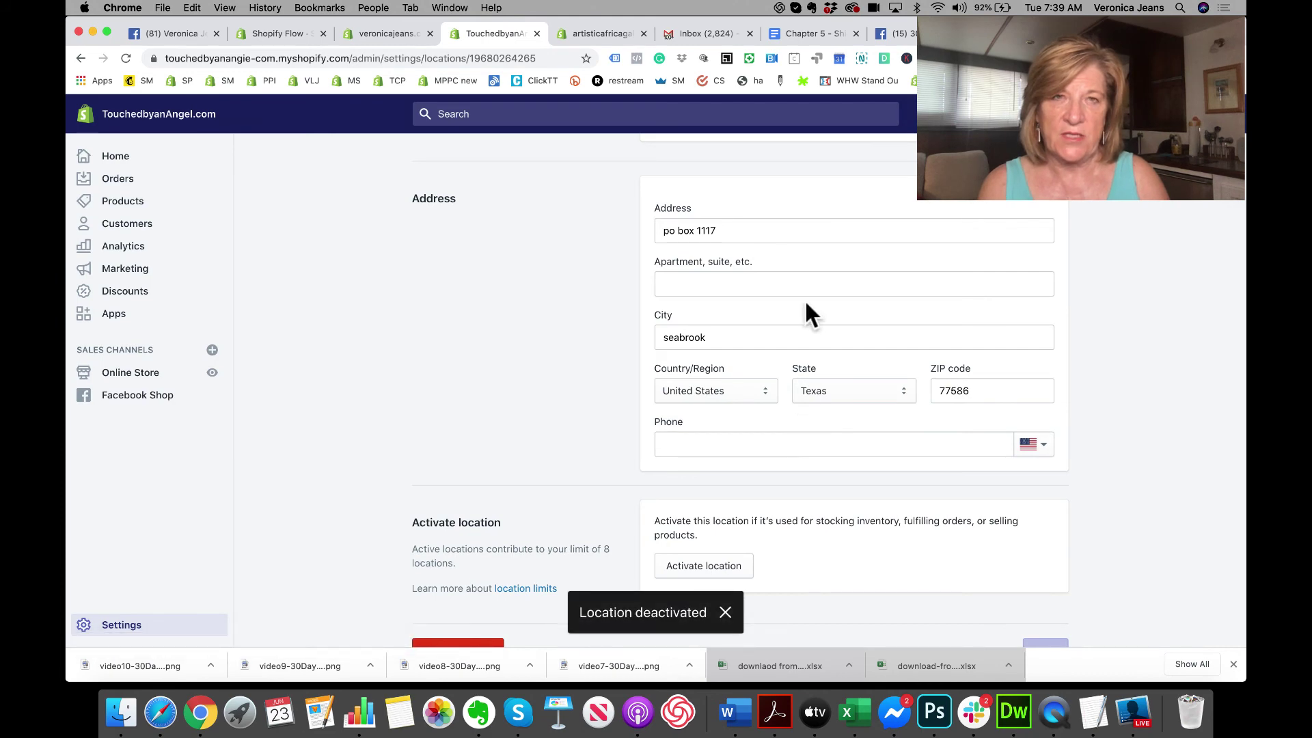
pyautogui.click(429, 168)
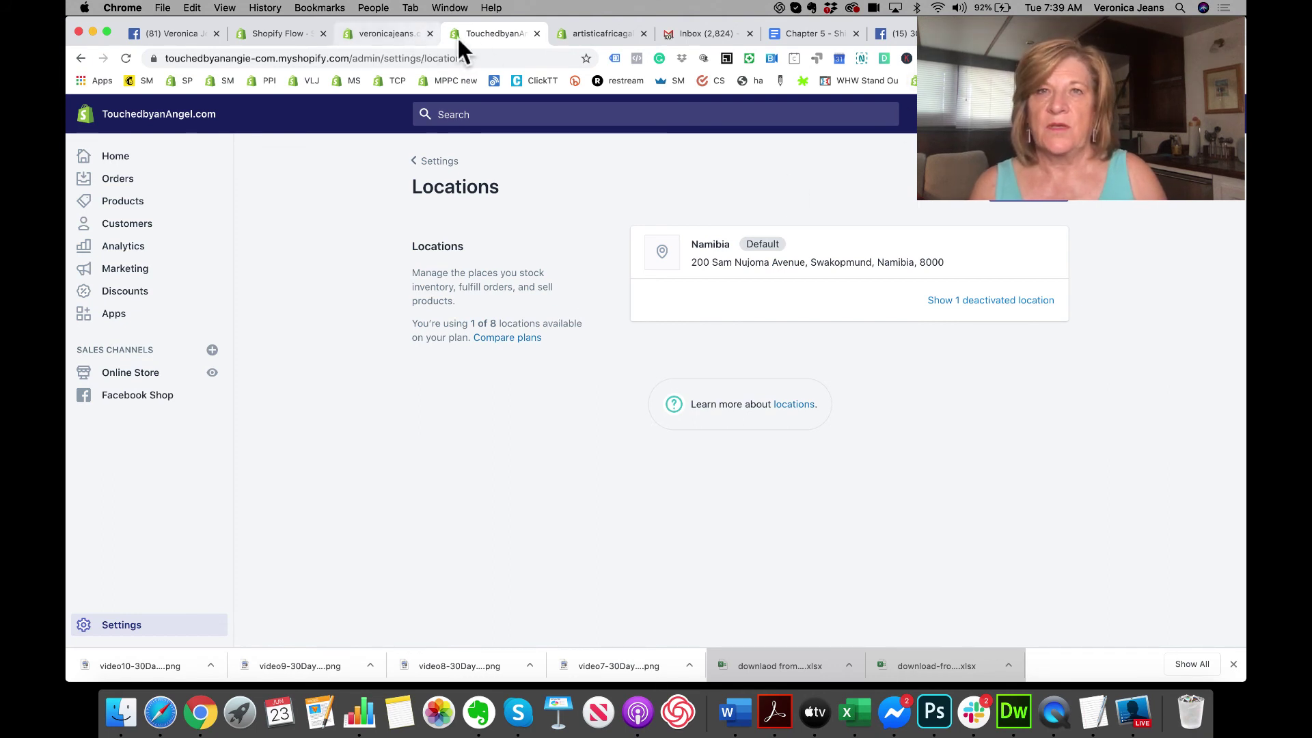
# Step: Inspect the Webster location's city entry in artisticafricagallery, then return to the Locations list
pyautogui.click(591, 35)
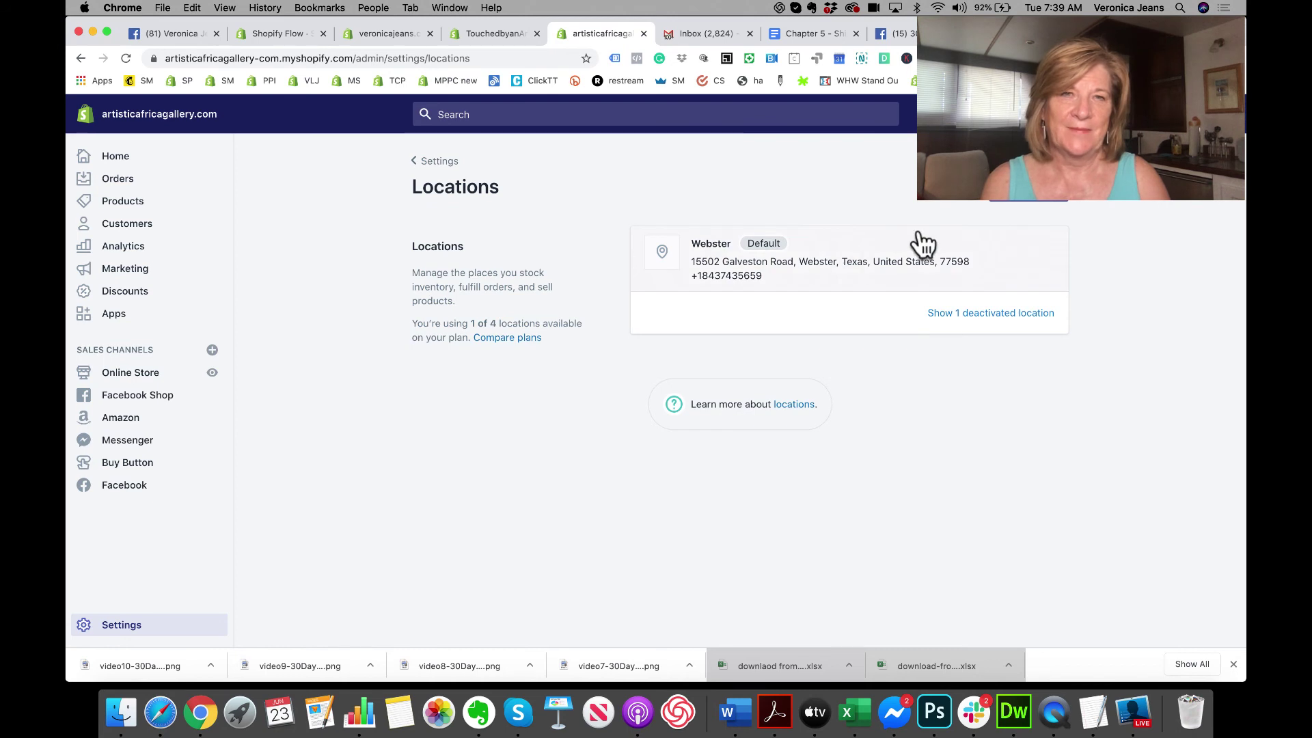
pyautogui.click(840, 260)
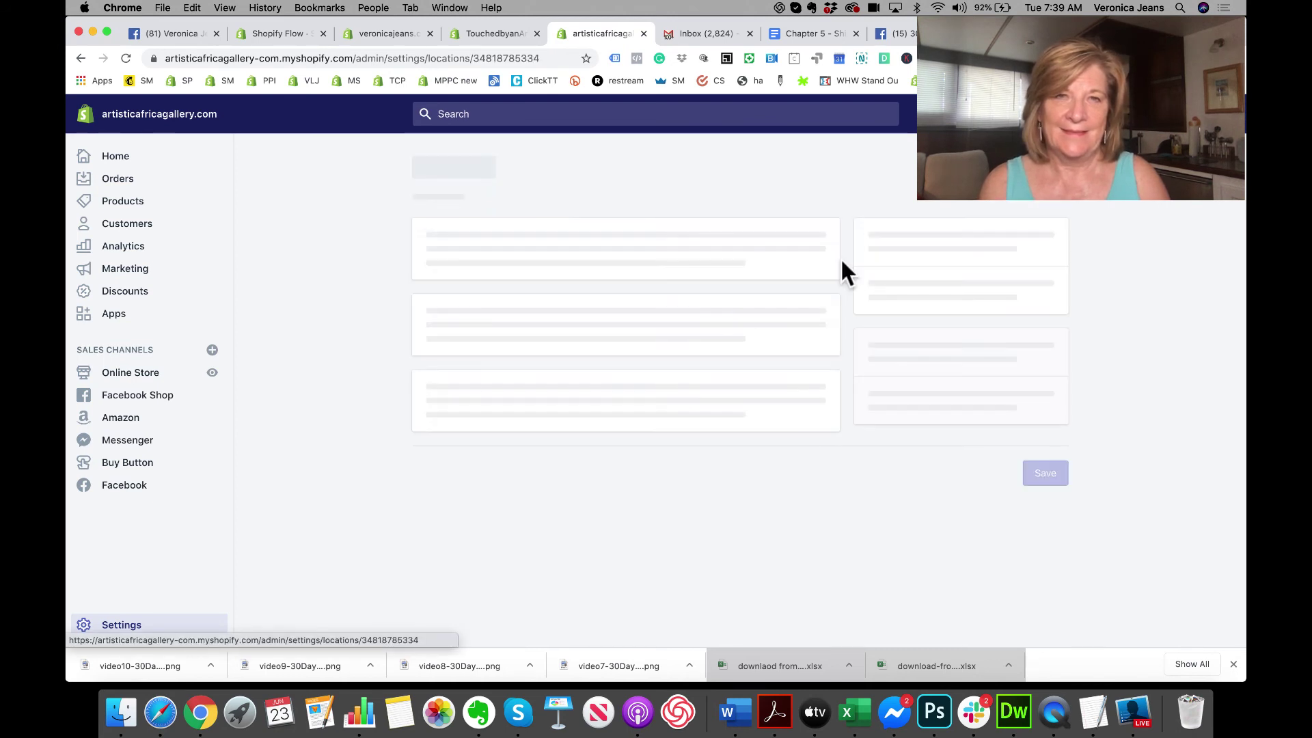
pyautogui.scroll(-2, 782, 410)
pyautogui.scroll(-3, 783, 410)
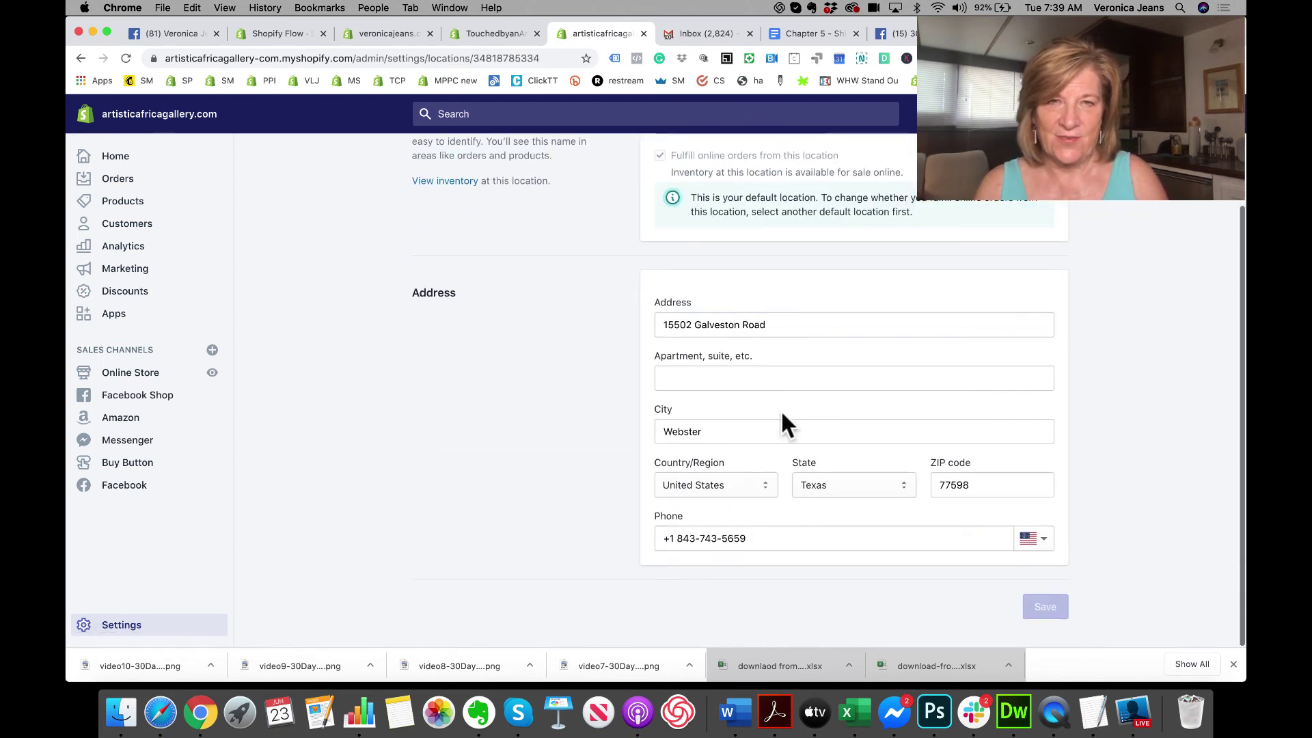
pyautogui.click(723, 444)
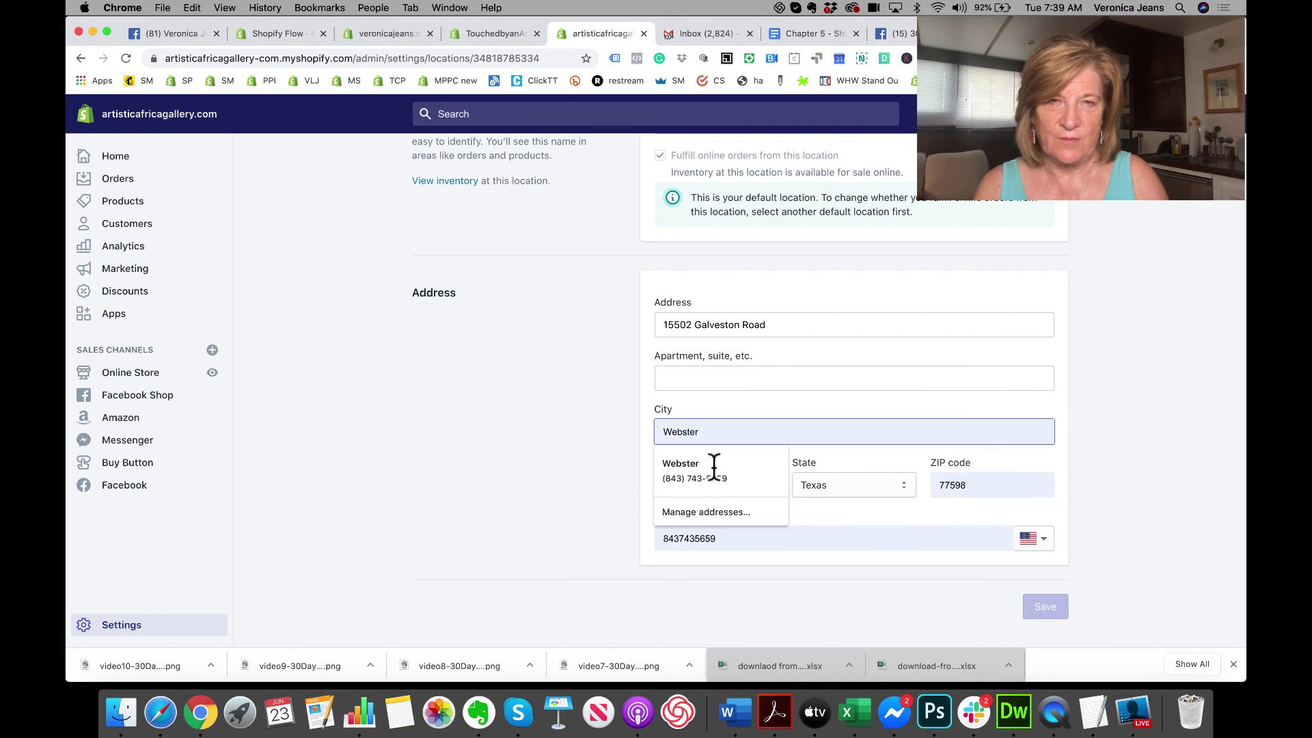
pyautogui.click(534, 497)
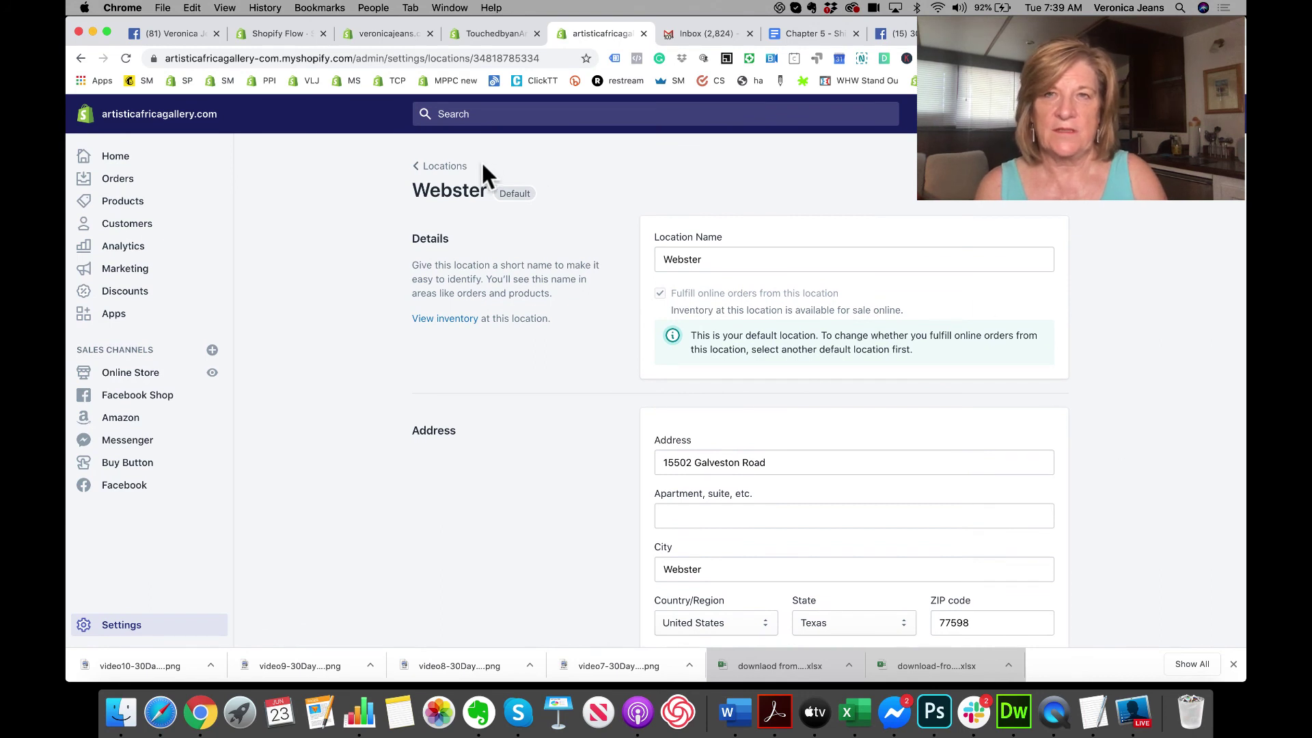
pyautogui.click(431, 170)
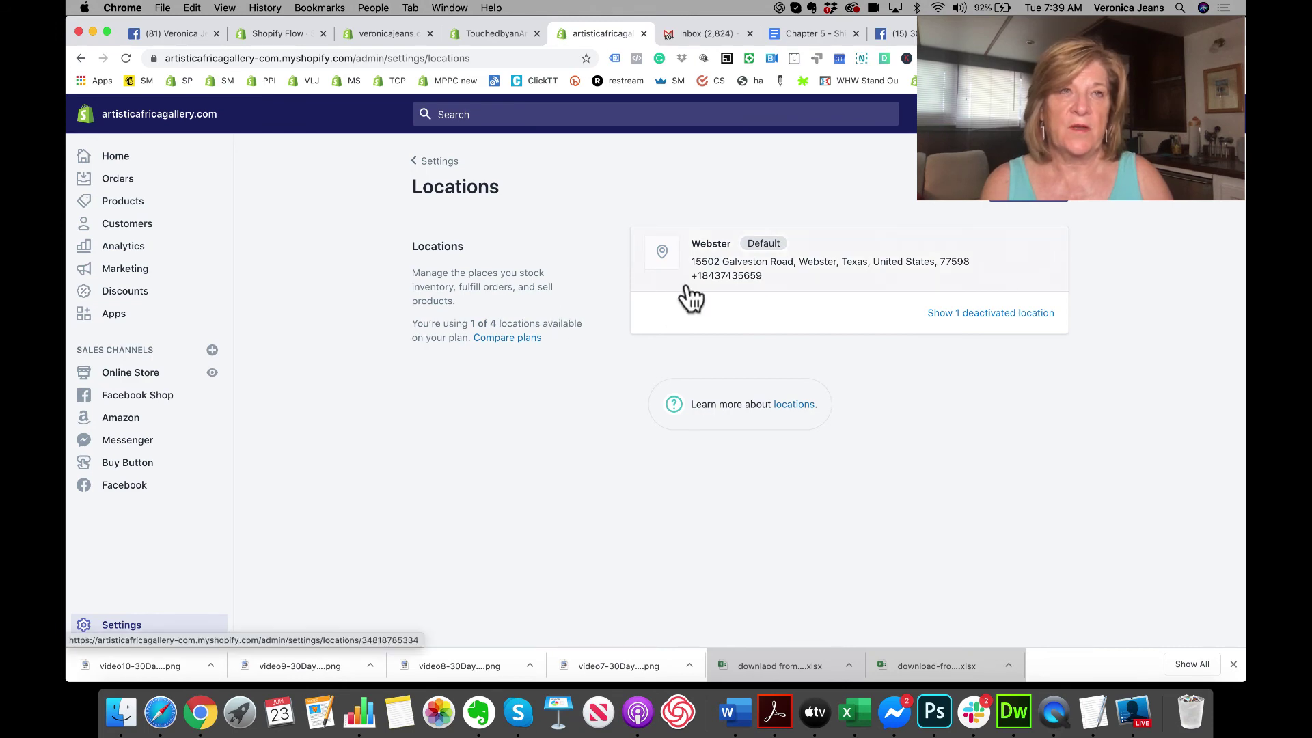
# Step: Go to the Dust Fume Mist store's Locations settings and review its locations
pyautogui.click(956, 33)
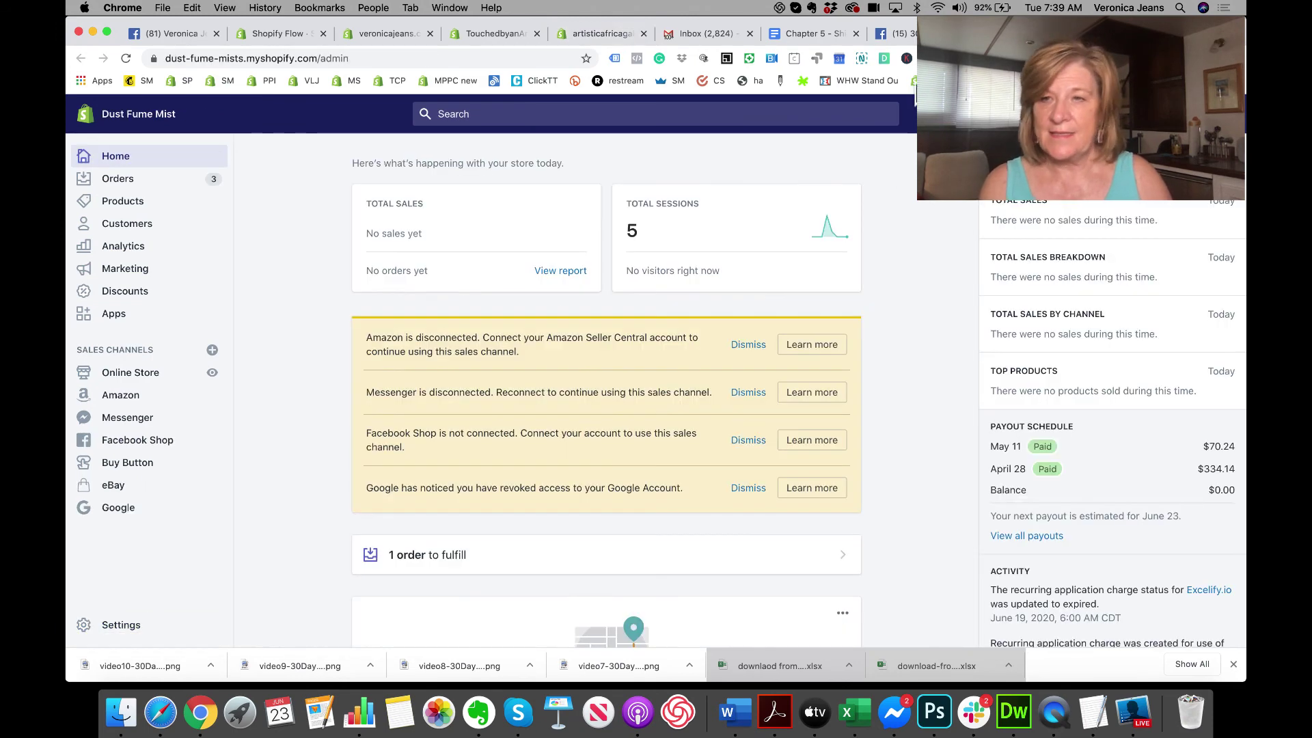
pyautogui.click(107, 618)
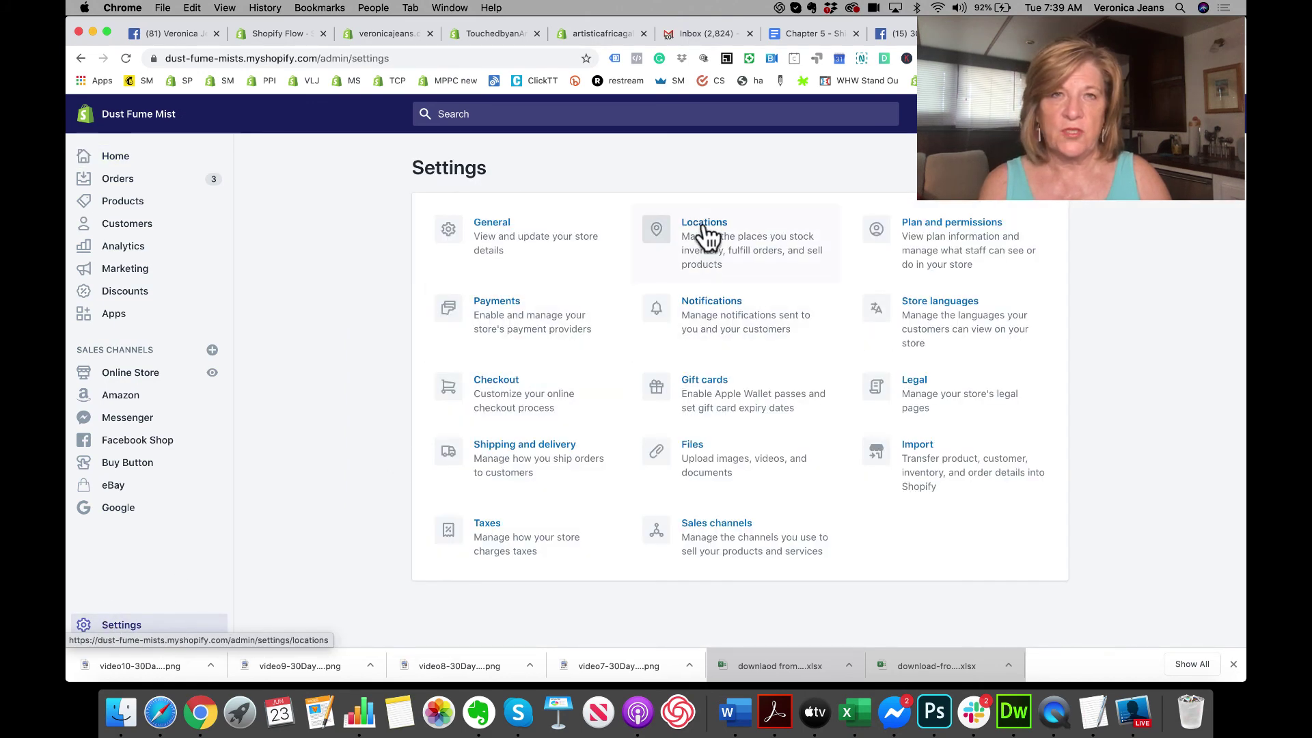
pyautogui.click(704, 232)
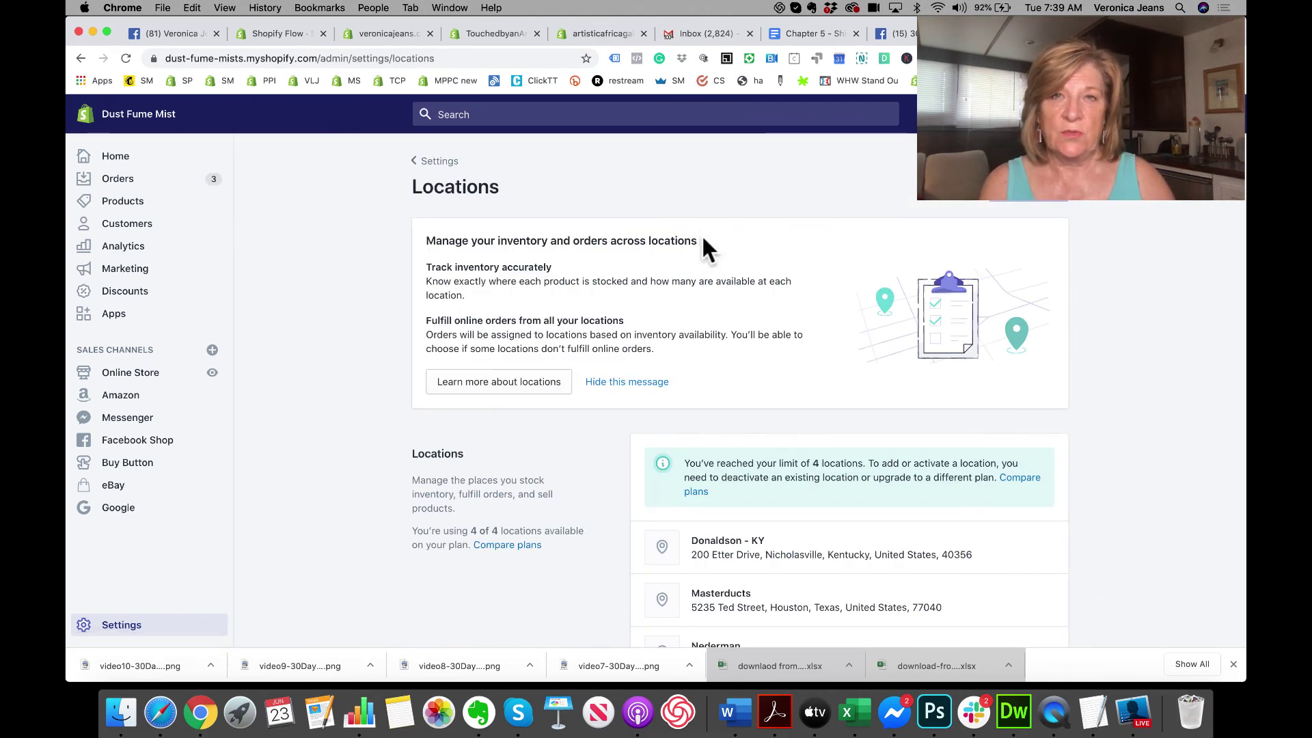
pyautogui.scroll(-5, 702, 239)
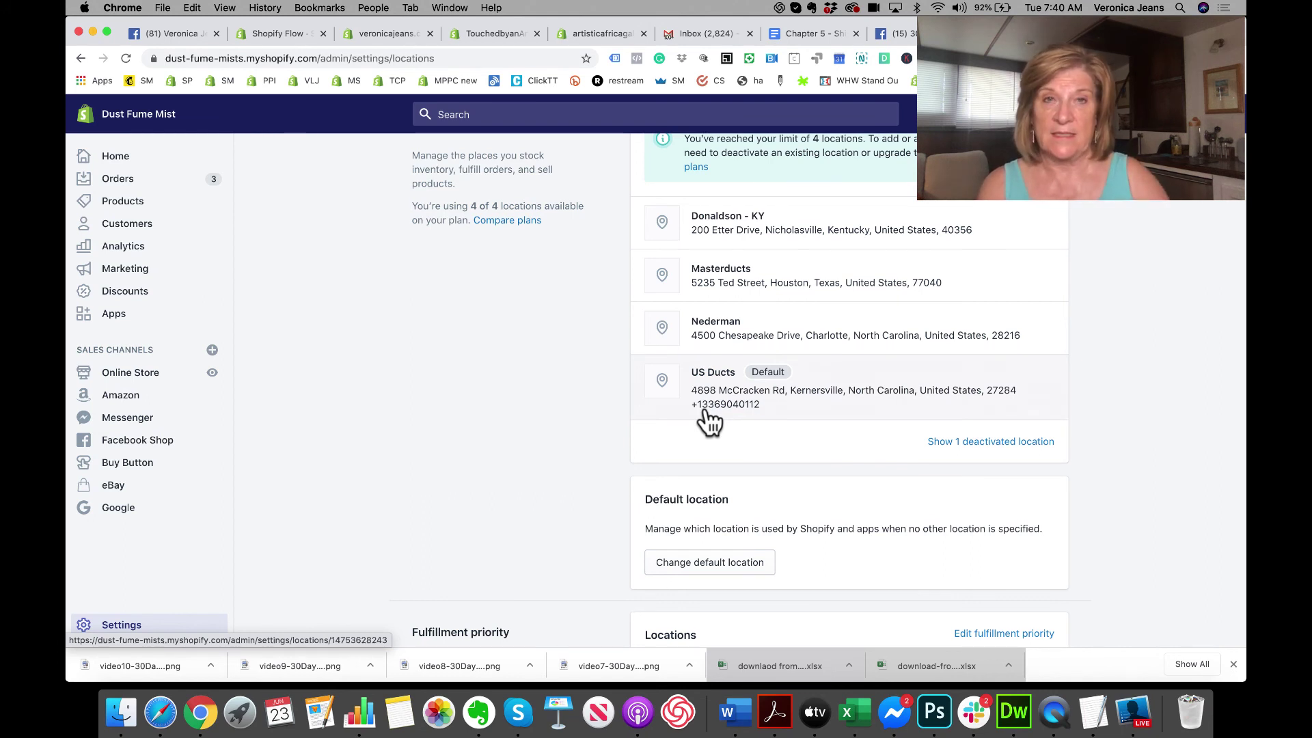
pyautogui.scroll(-5, 711, 421)
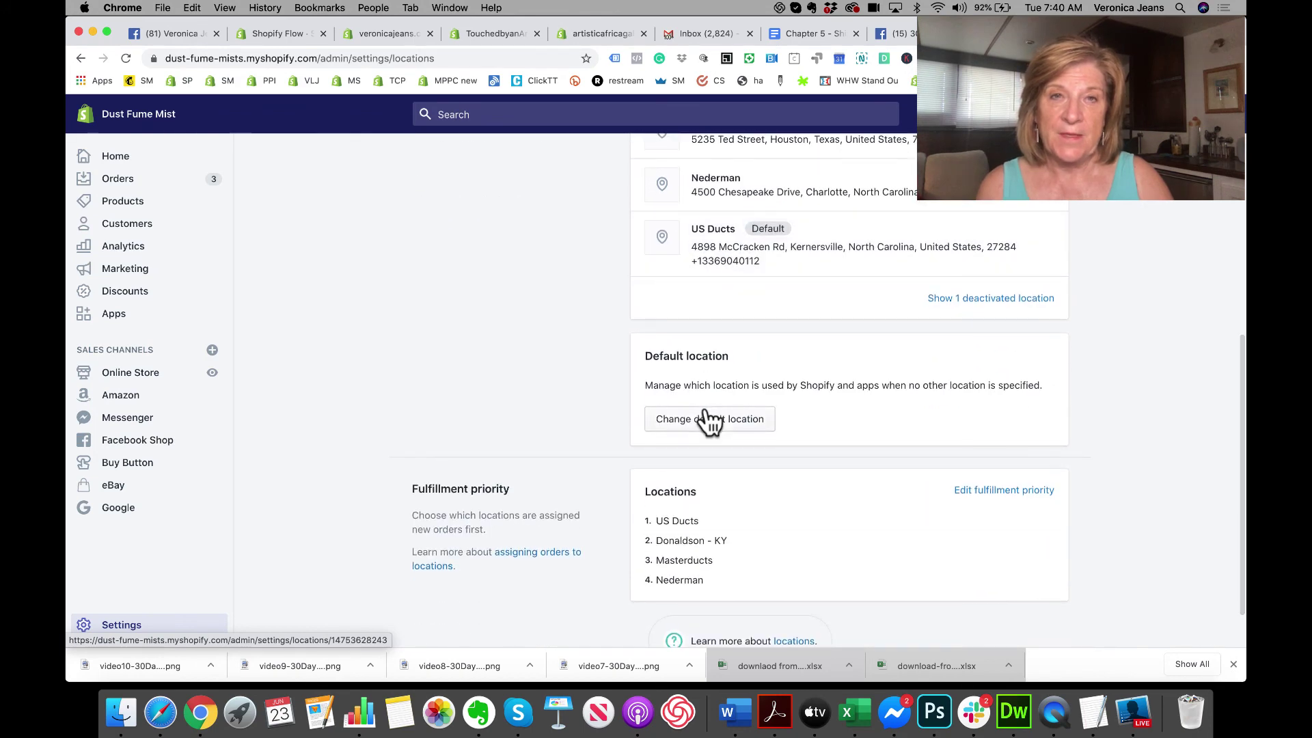
pyautogui.scroll(-2, 726, 439)
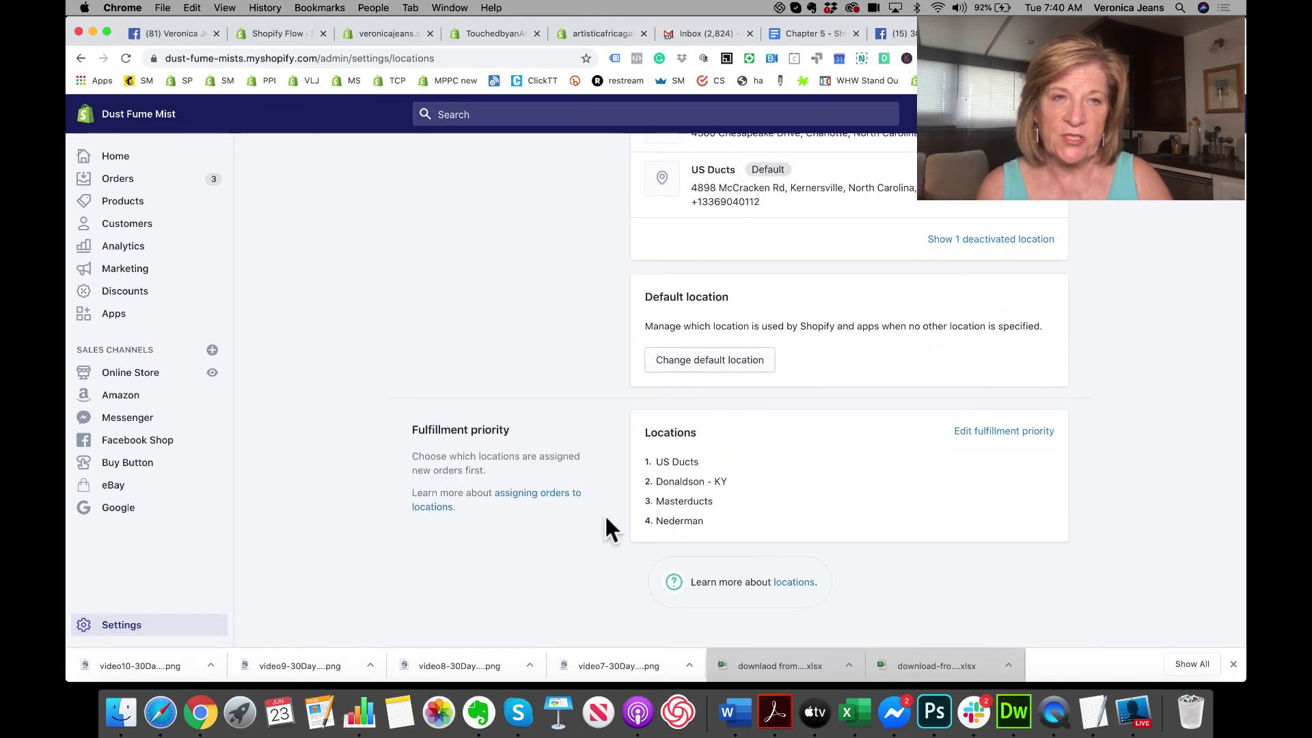
# Step: Drag Nederman up to second in the fulfillment priority, save, and return to Settings
pyautogui.click(1015, 432)
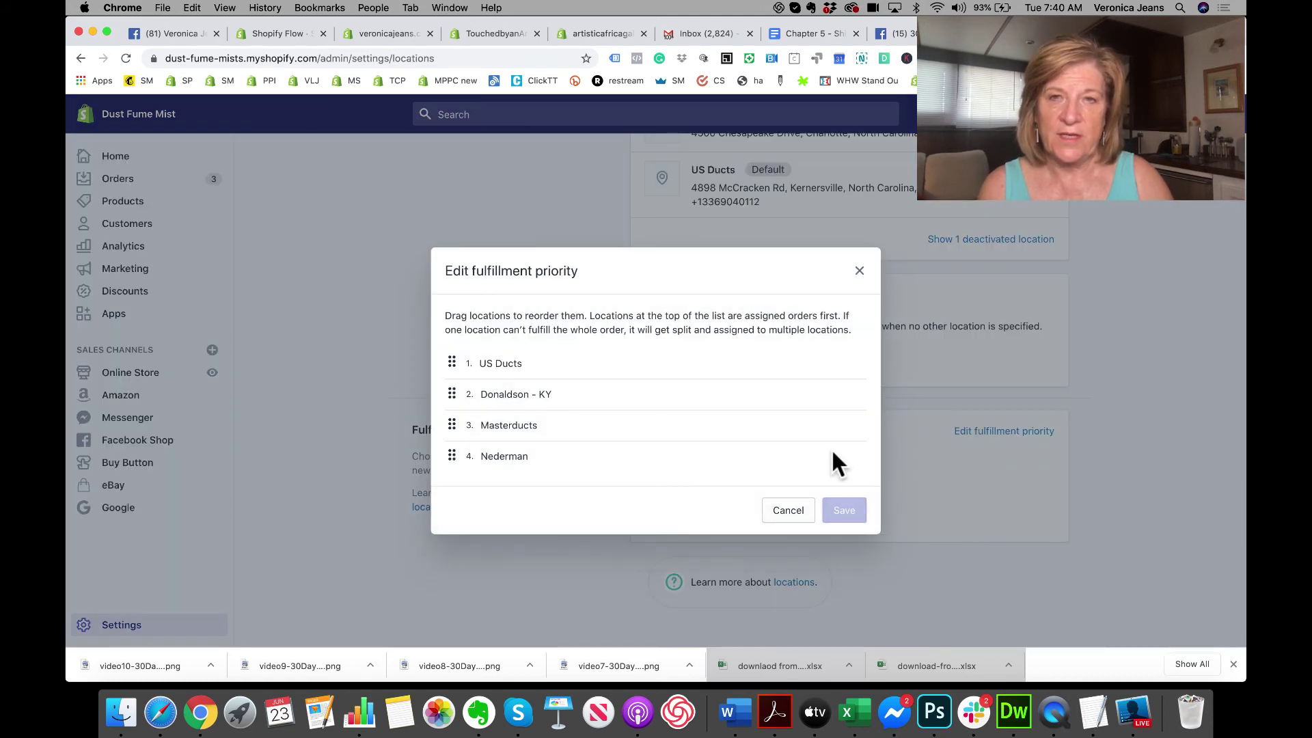
pyautogui.moveTo(448, 457); pyautogui.dragTo(451, 361)
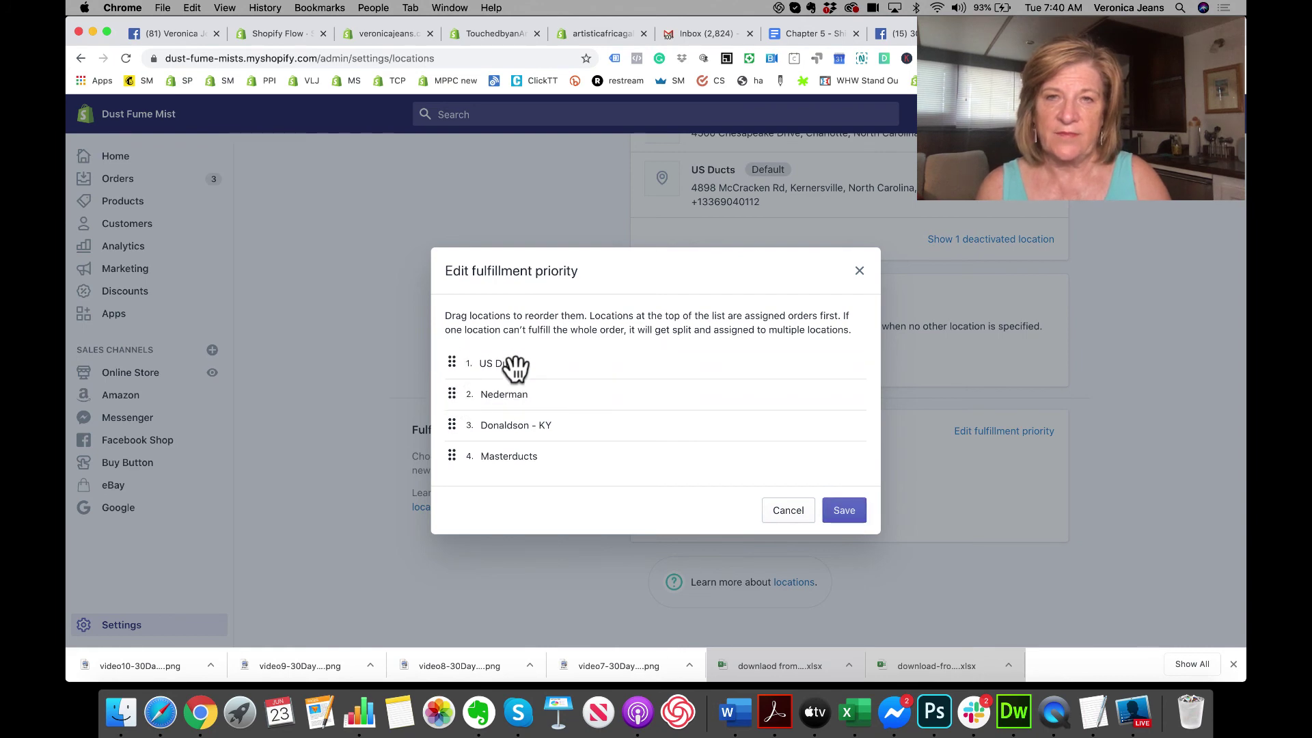
pyautogui.click(844, 510)
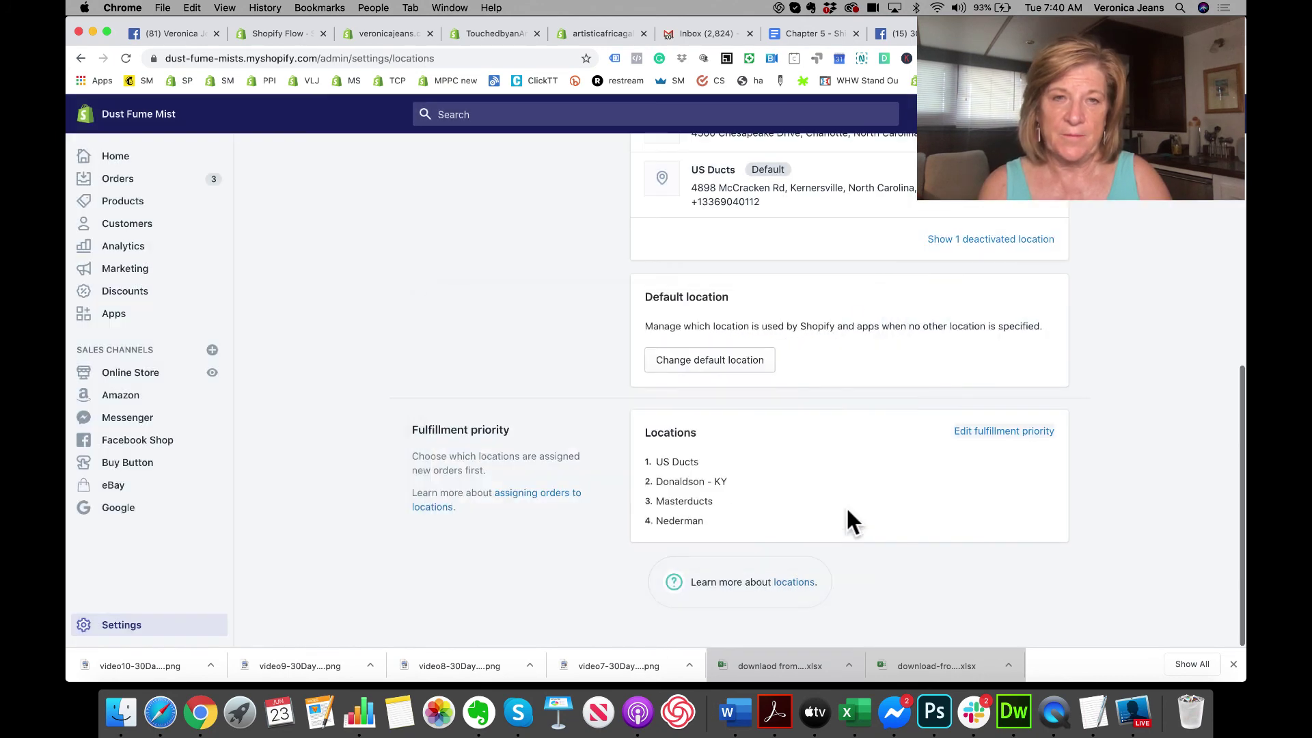
pyautogui.scroll(5, 847, 511)
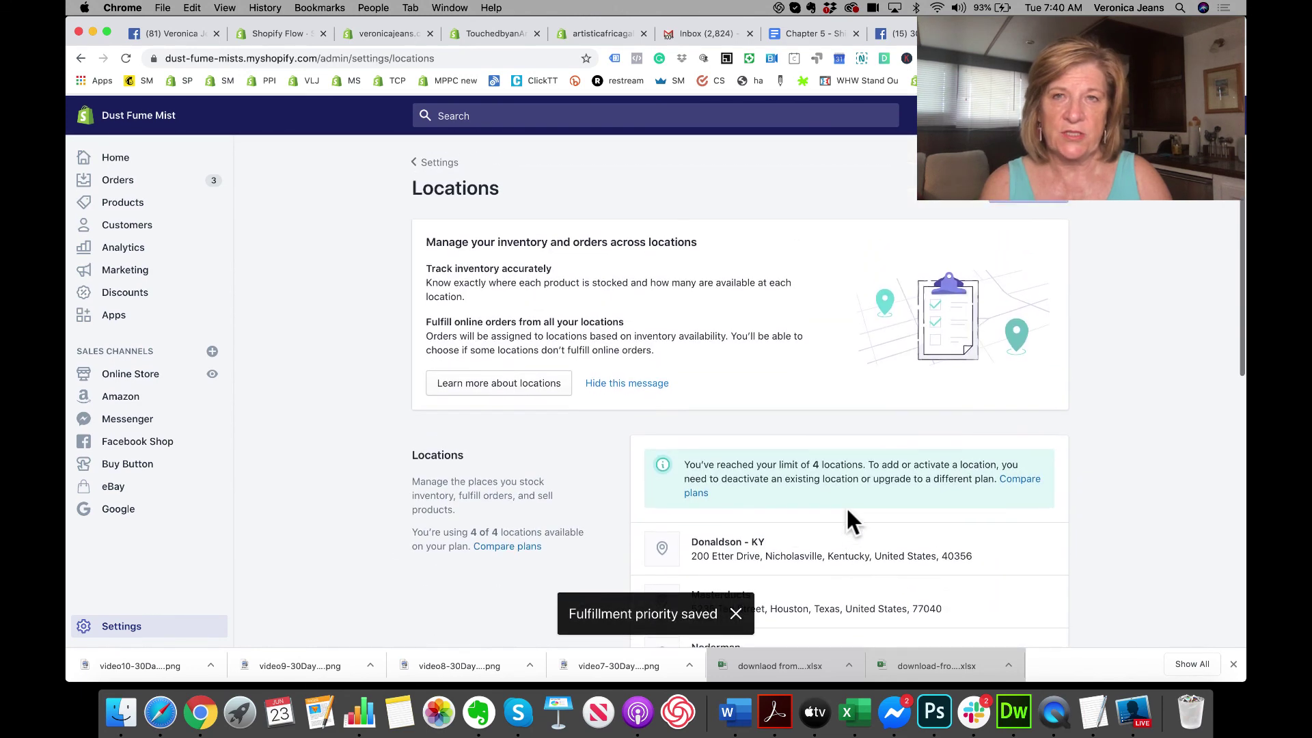
pyautogui.click(423, 163)
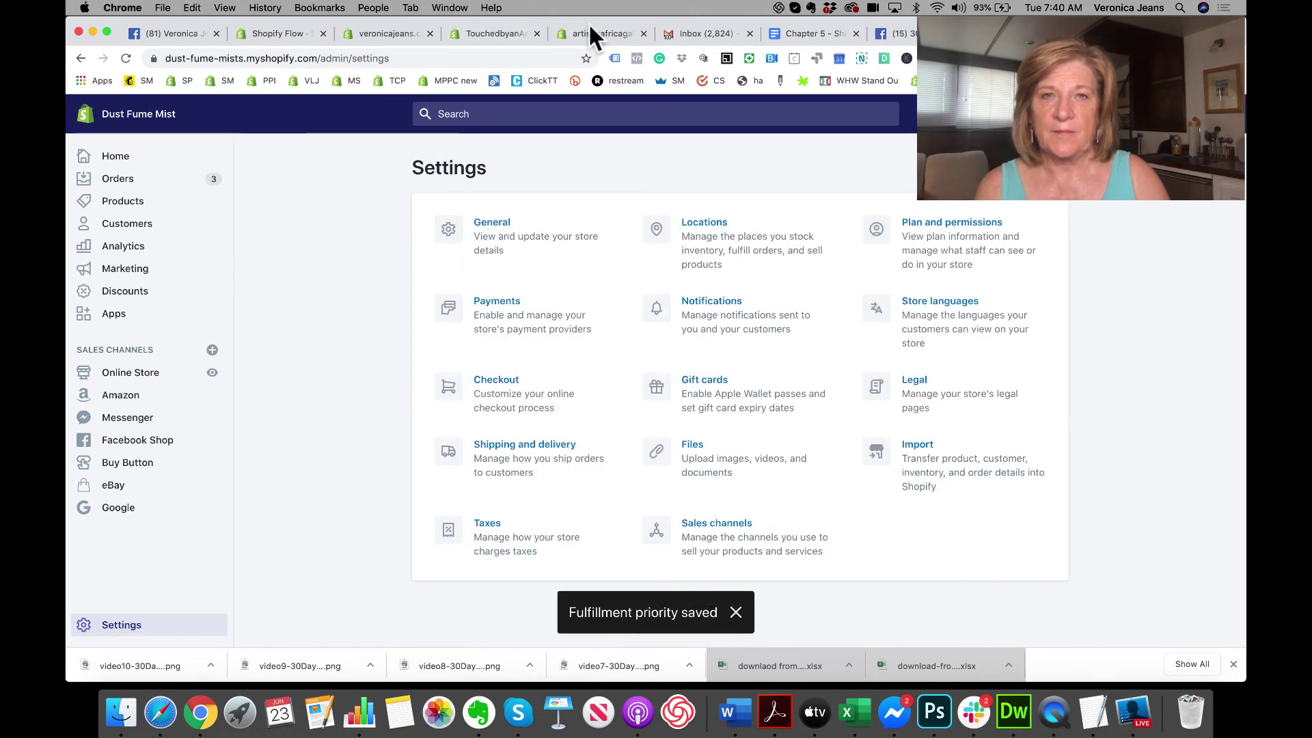
# Step: Look over artisticafricagallery's Shipping and delivery settings, then switch to the TouchedbyanAngel store
pyautogui.click(589, 26)
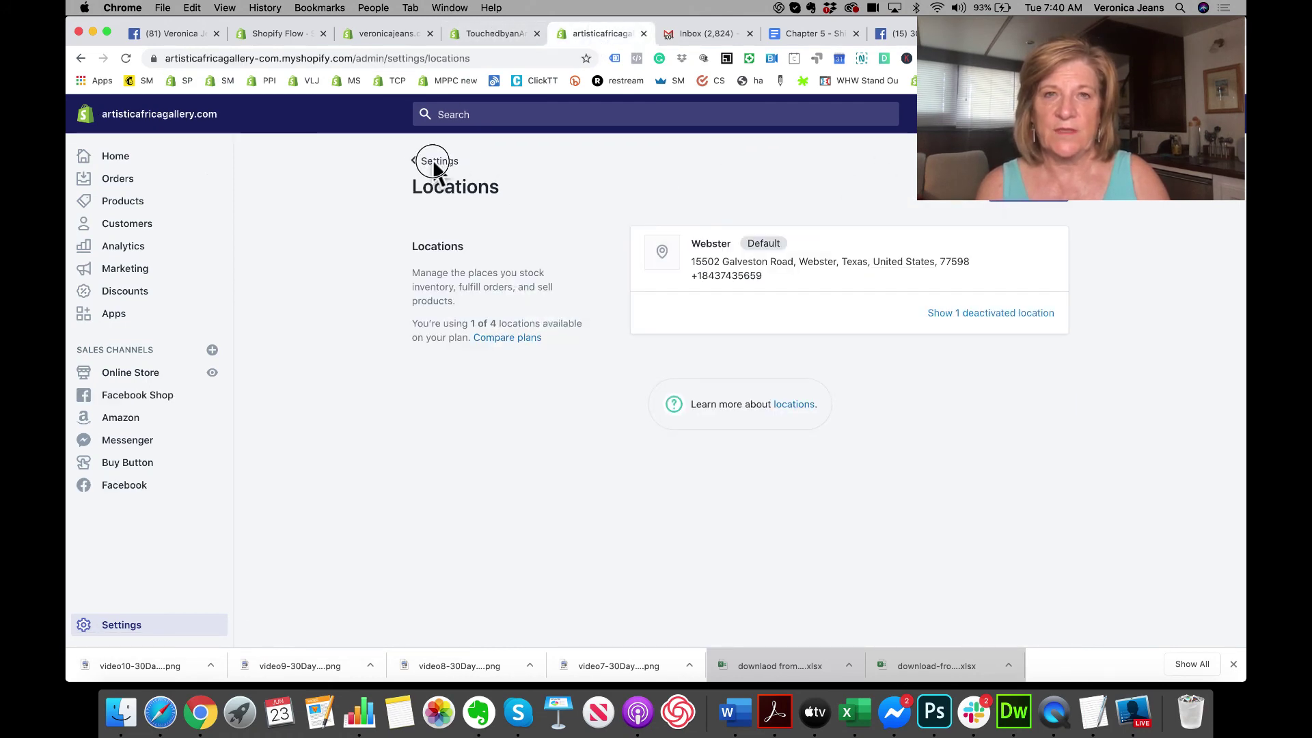
pyautogui.click(431, 162)
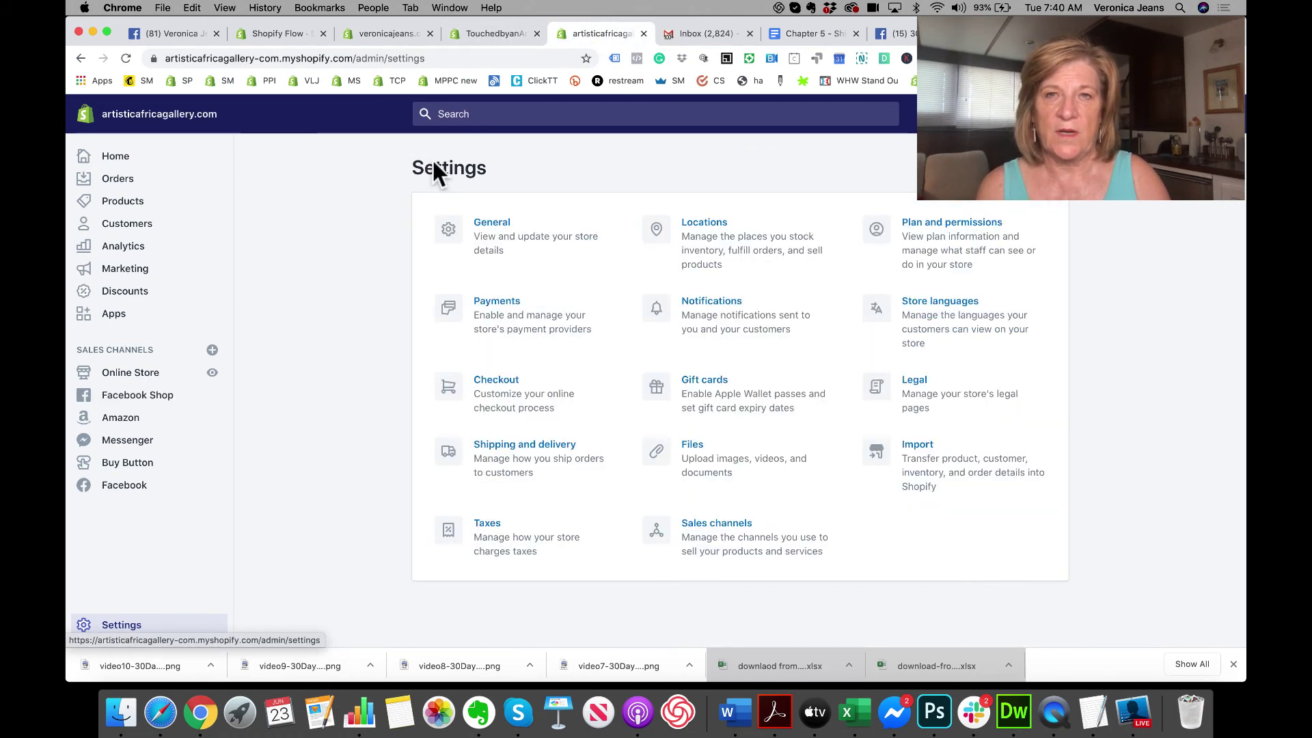
pyautogui.click(492, 451)
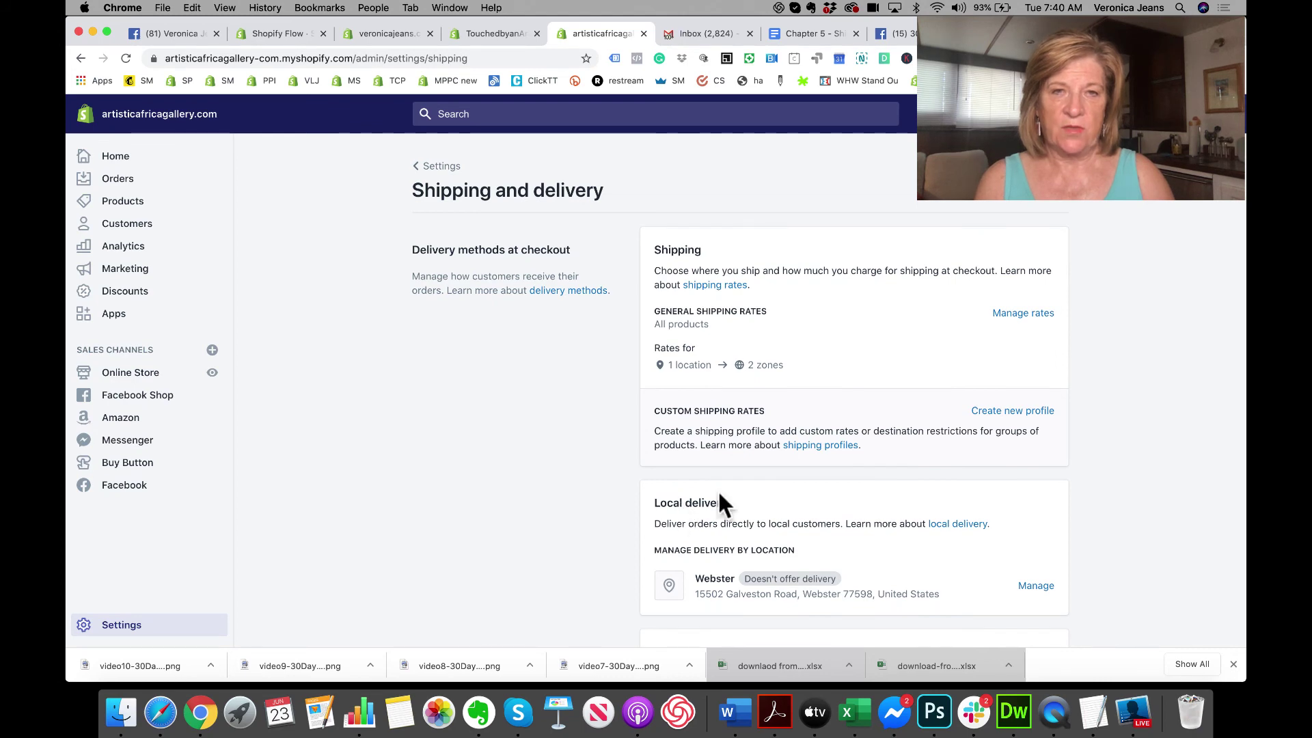
pyautogui.scroll(-5, 520, 526)
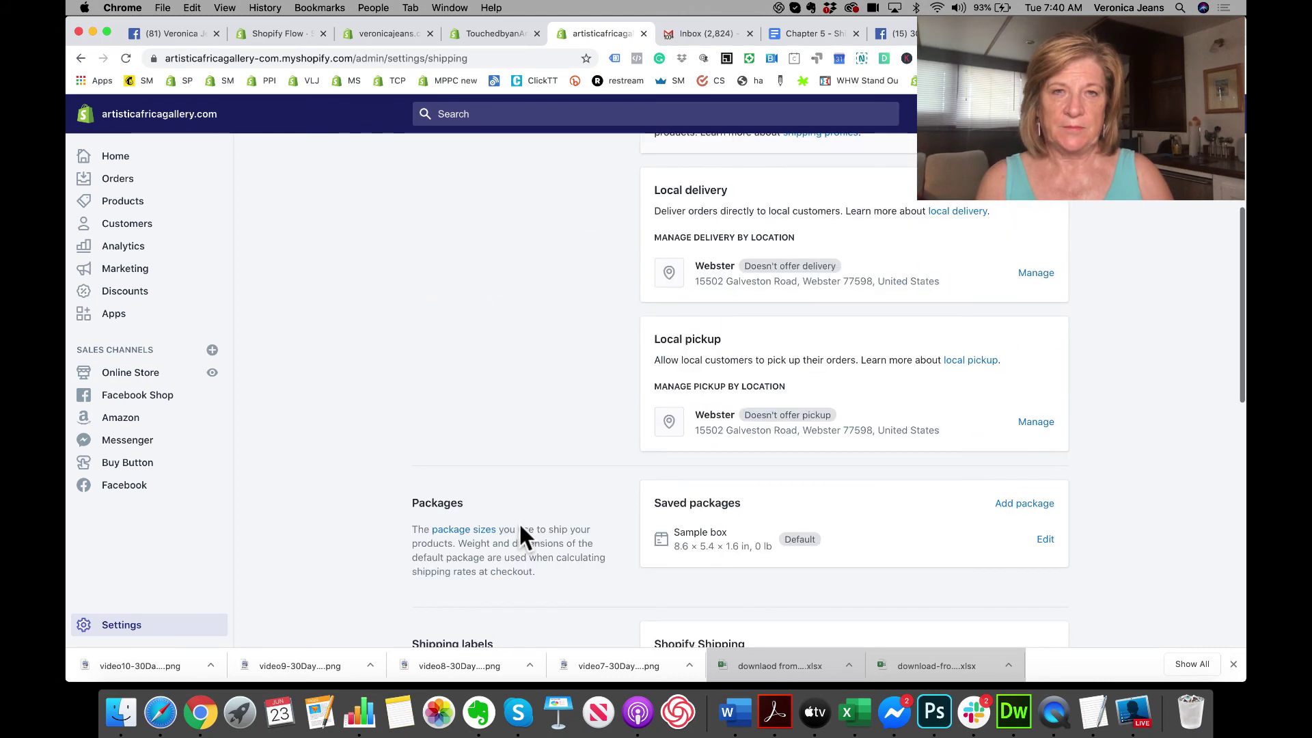
pyautogui.scroll(4, 519, 526)
pyautogui.scroll(2, 519, 526)
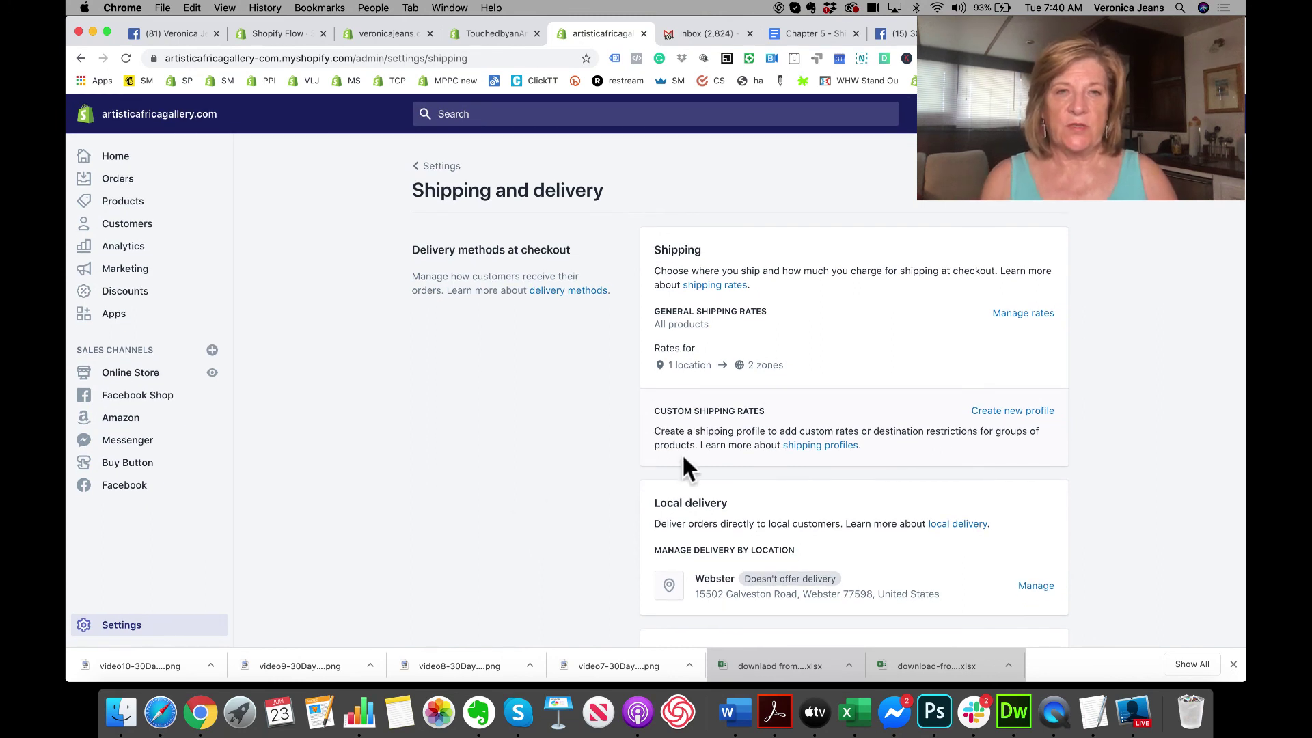
pyautogui.click(495, 35)
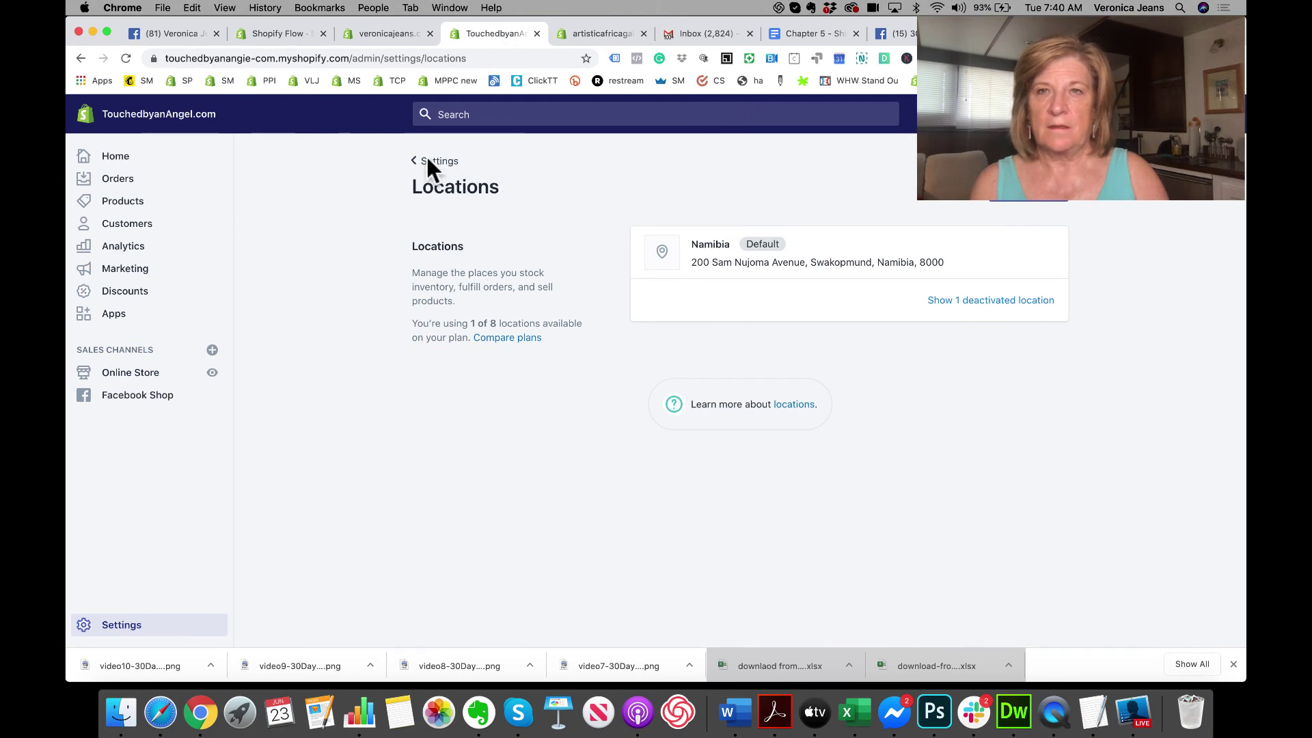
# Step: Review TouchedbyanAngel's Shipping and delivery page and manage rates for the General shipping profile
pyautogui.click(429, 161)
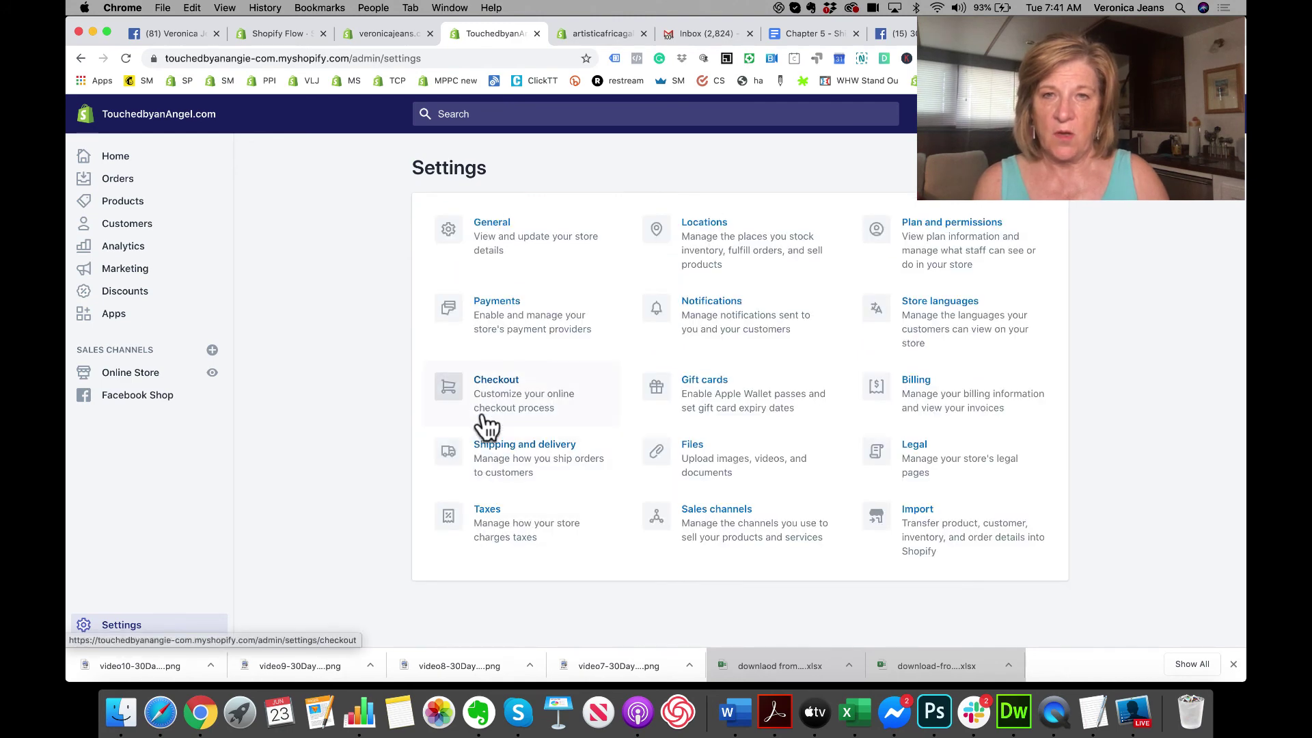
pyautogui.click(486, 455)
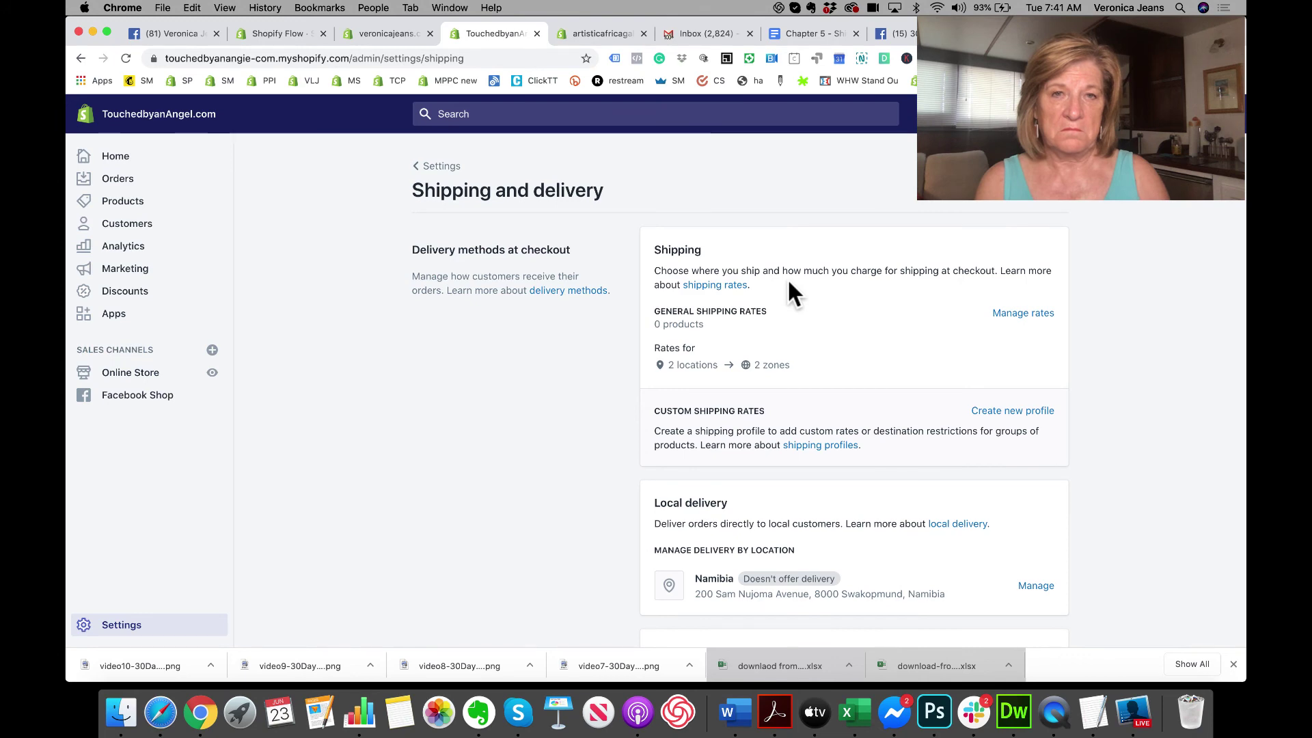
pyautogui.scroll(-3, 788, 355)
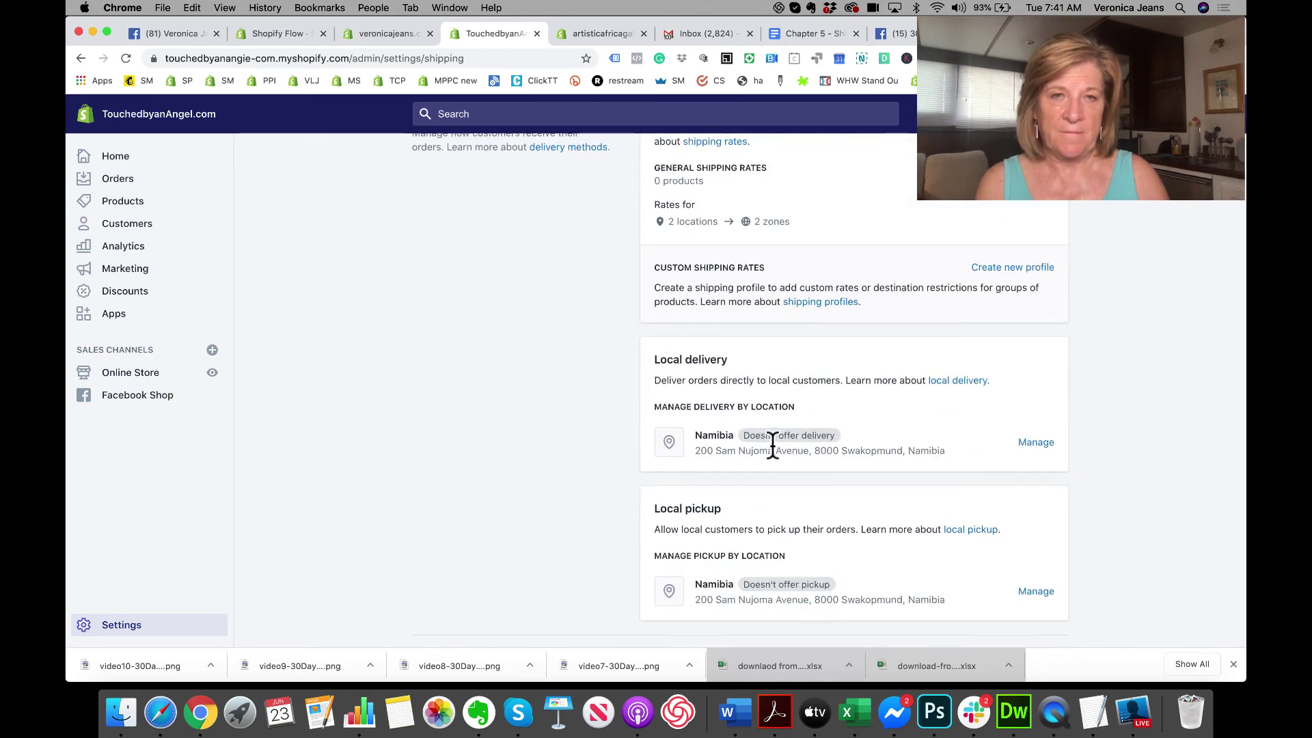
pyautogui.scroll(-3, 773, 445)
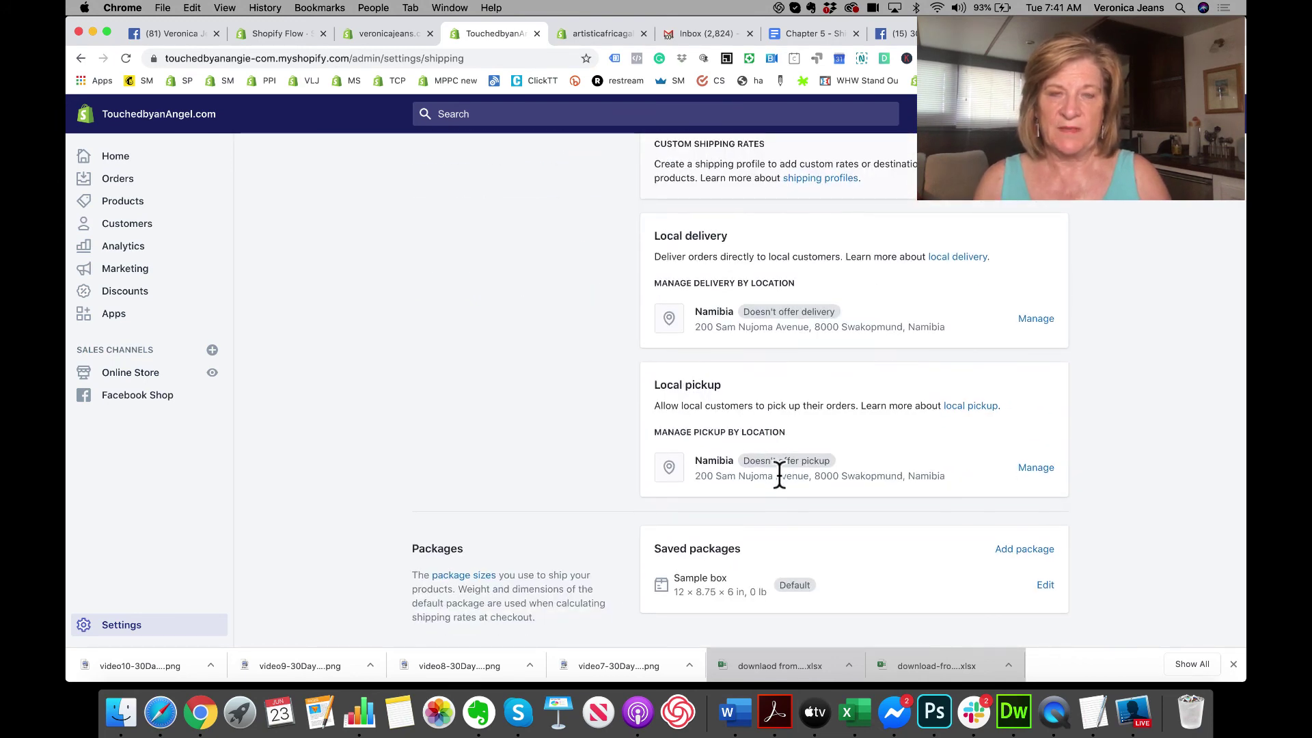
pyautogui.scroll(3, 779, 474)
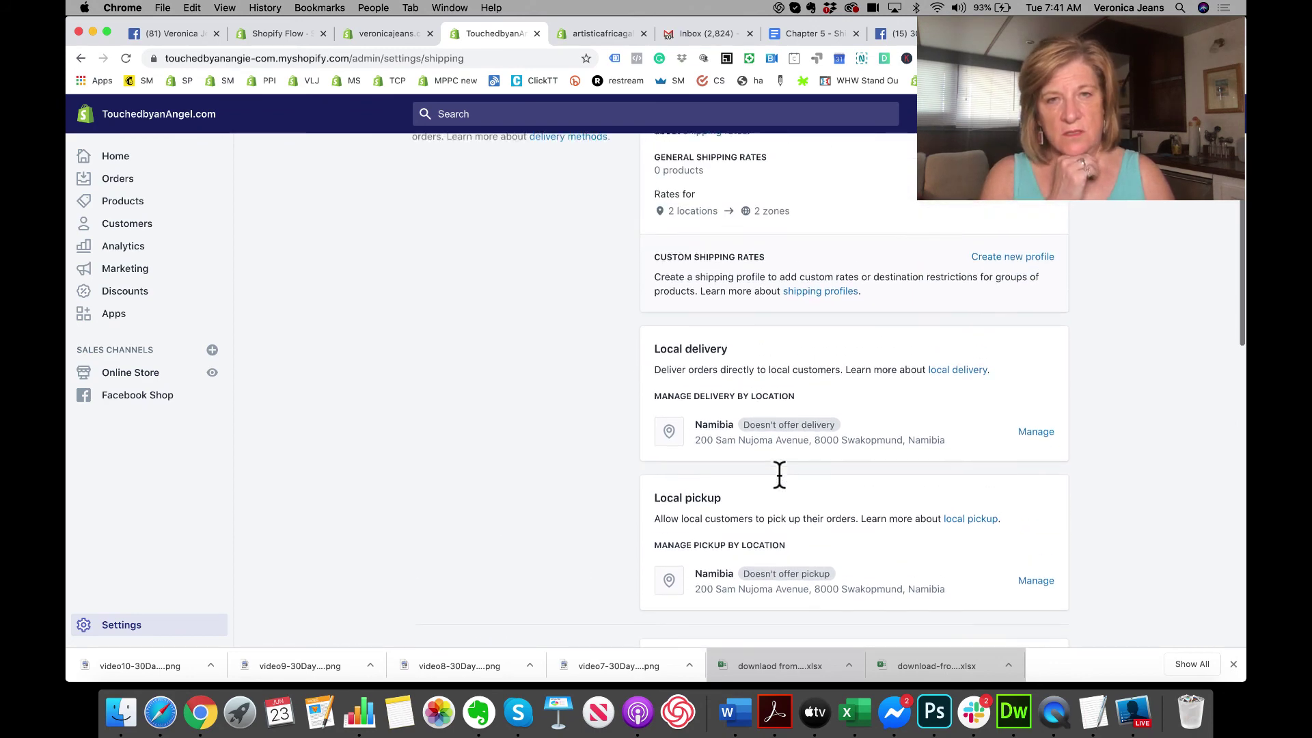
pyautogui.scroll(3, 779, 474)
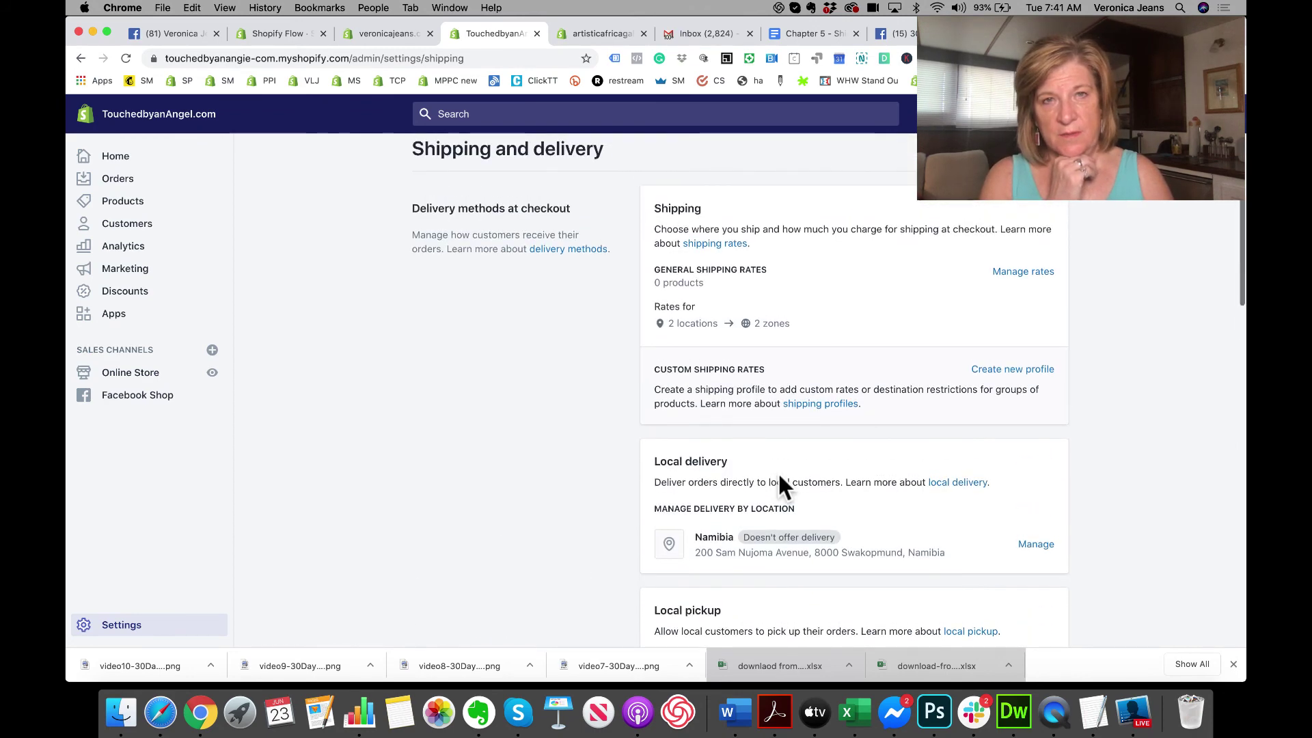
pyautogui.click(1015, 272)
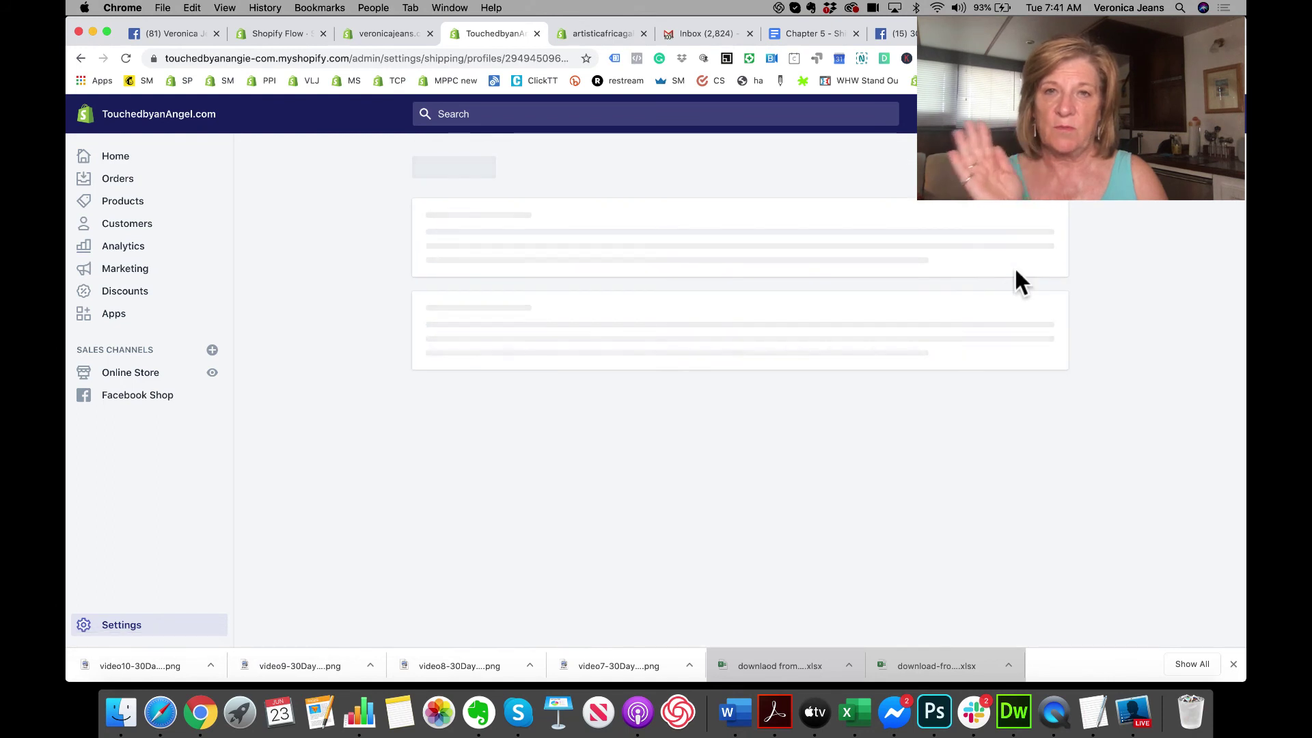
# Step: Open the artisticafricagallery store's General shipping rates profile and scroll through its product list
pyautogui.scroll(-1, 875, 325)
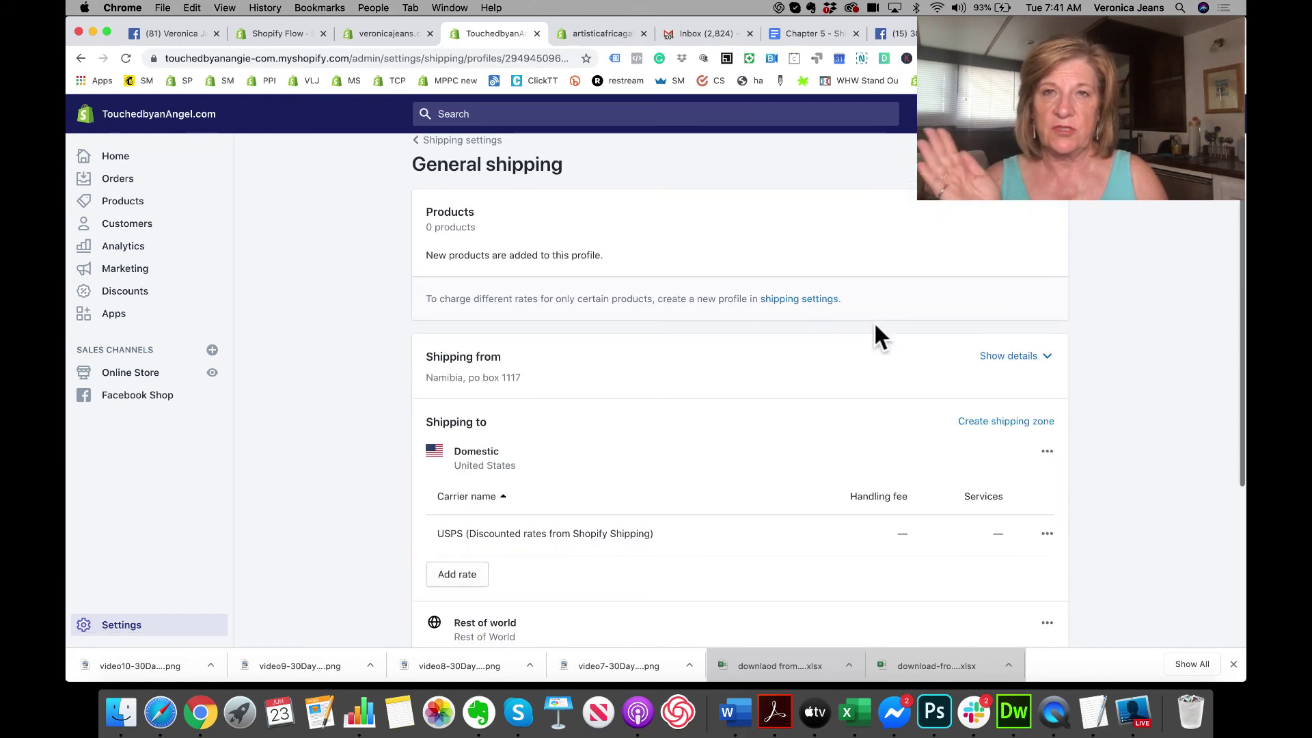
pyautogui.scroll(1, 874, 321)
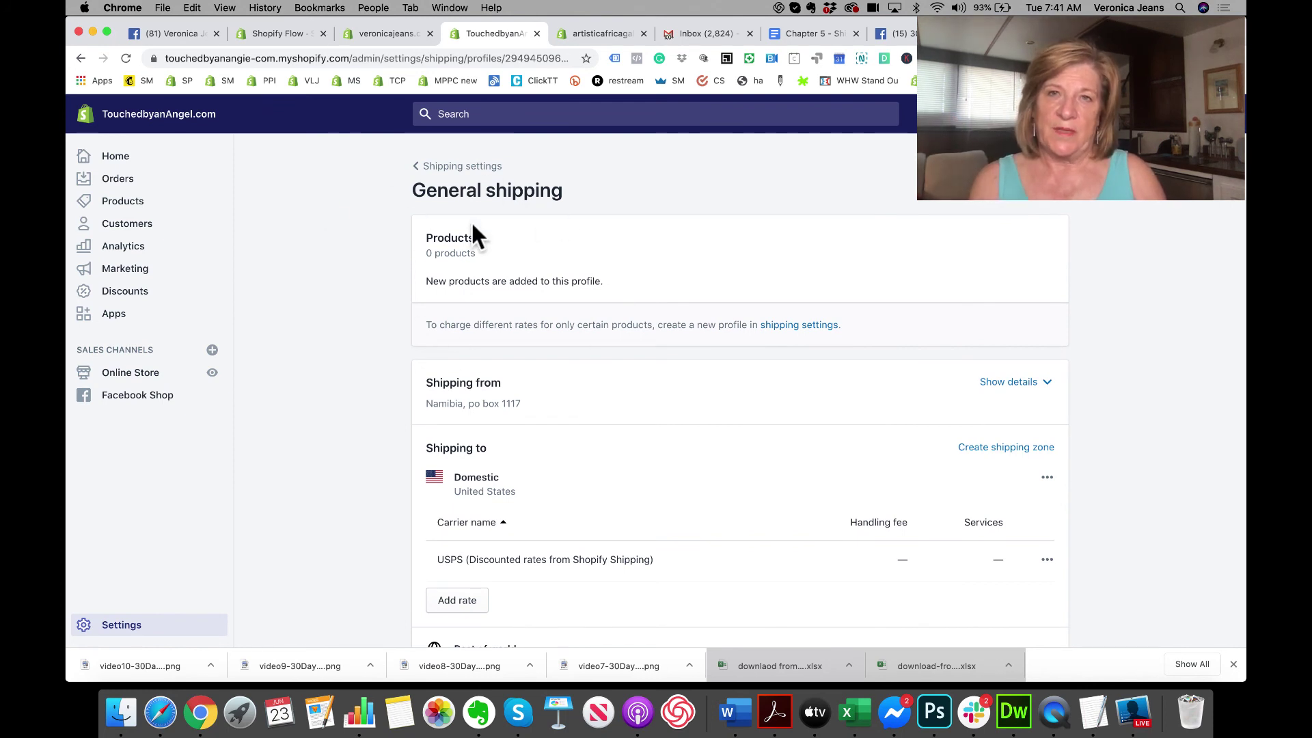
pyautogui.click(585, 35)
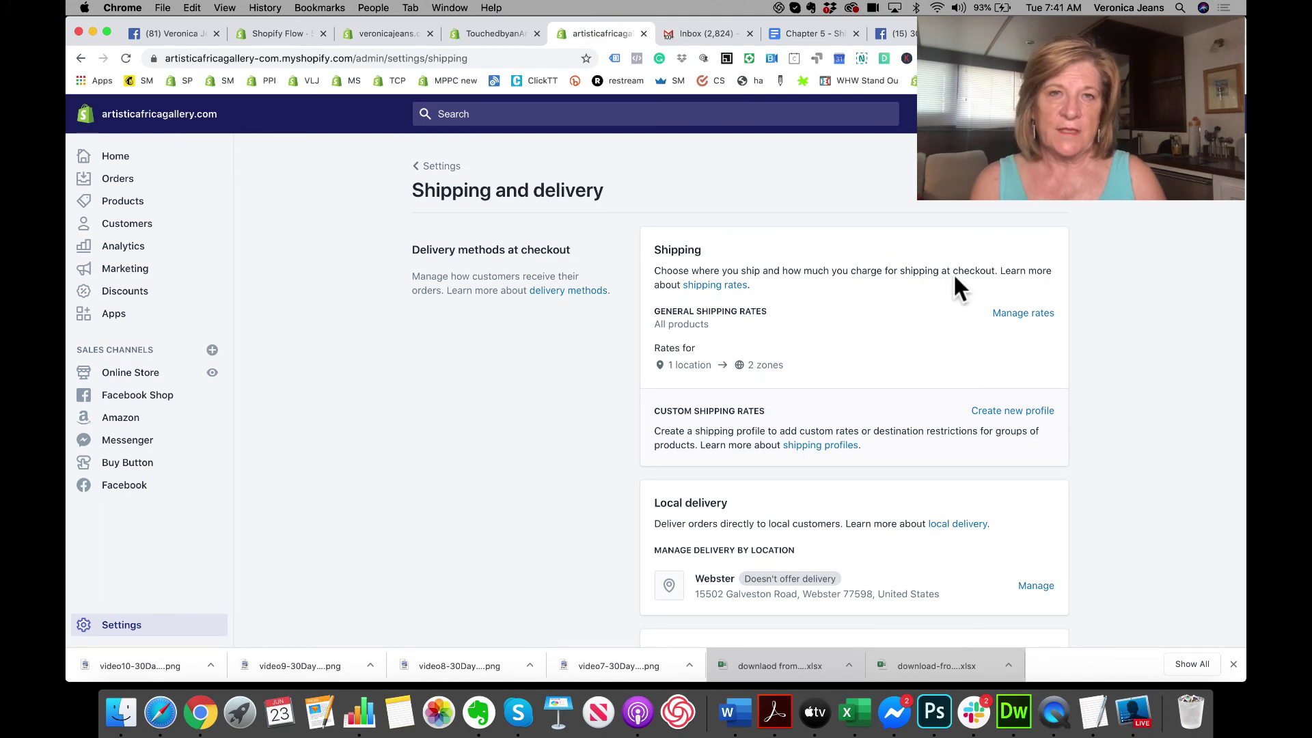
pyautogui.click(1022, 314)
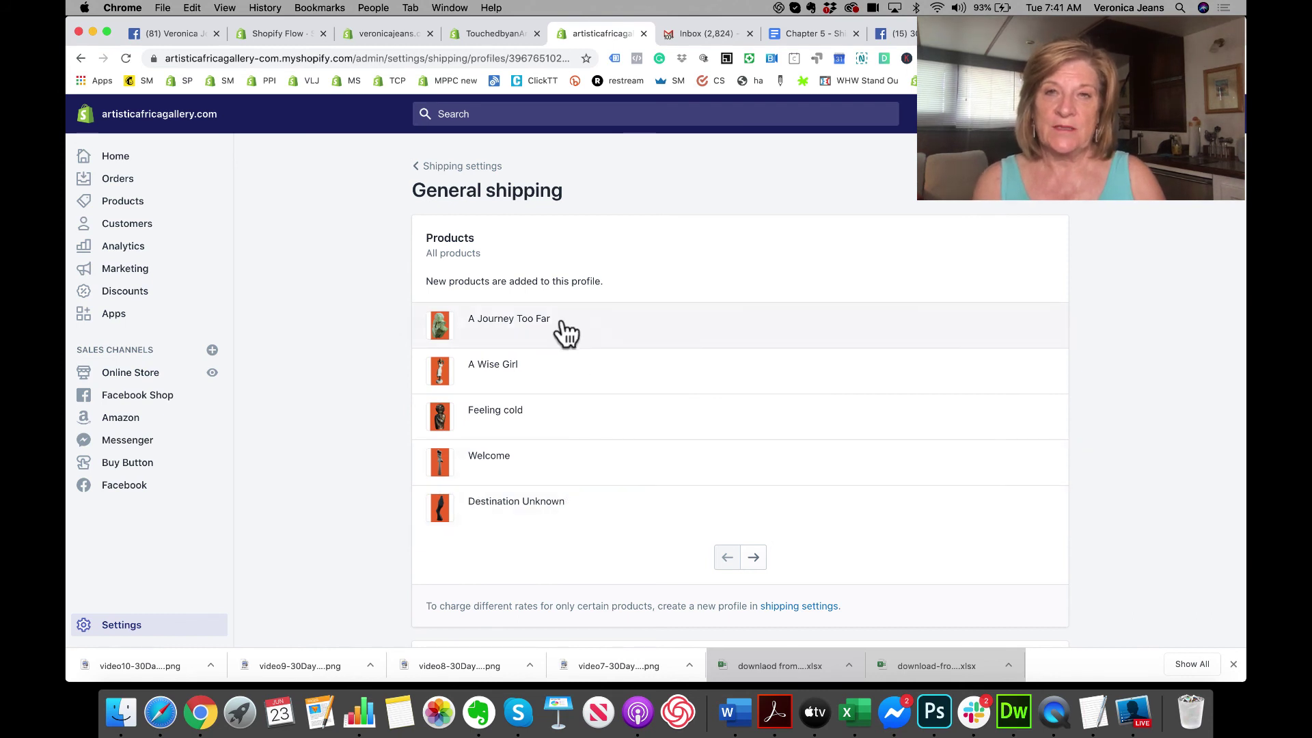
pyautogui.scroll(-3, 564, 321)
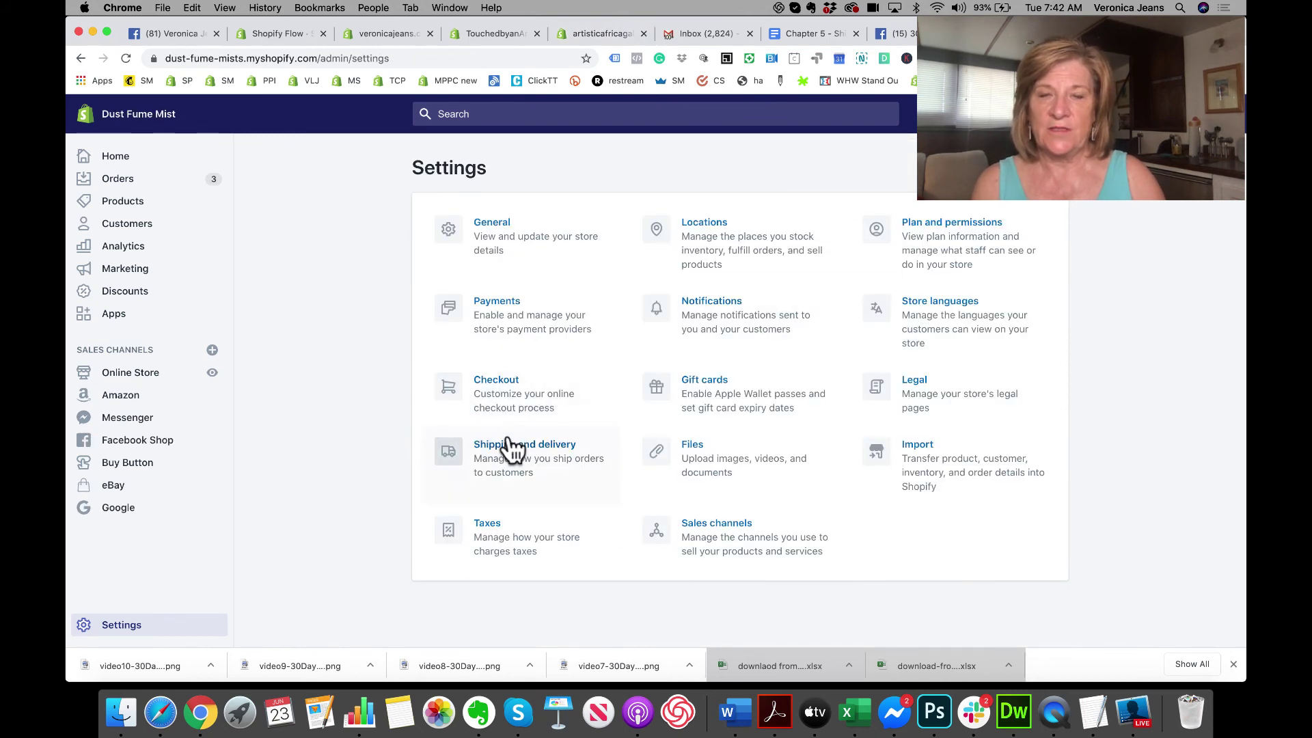
# Step: Go to Dust Fume Mist's Shipping and delivery settings and open its General shipping rates profile
pyautogui.click(510, 446)
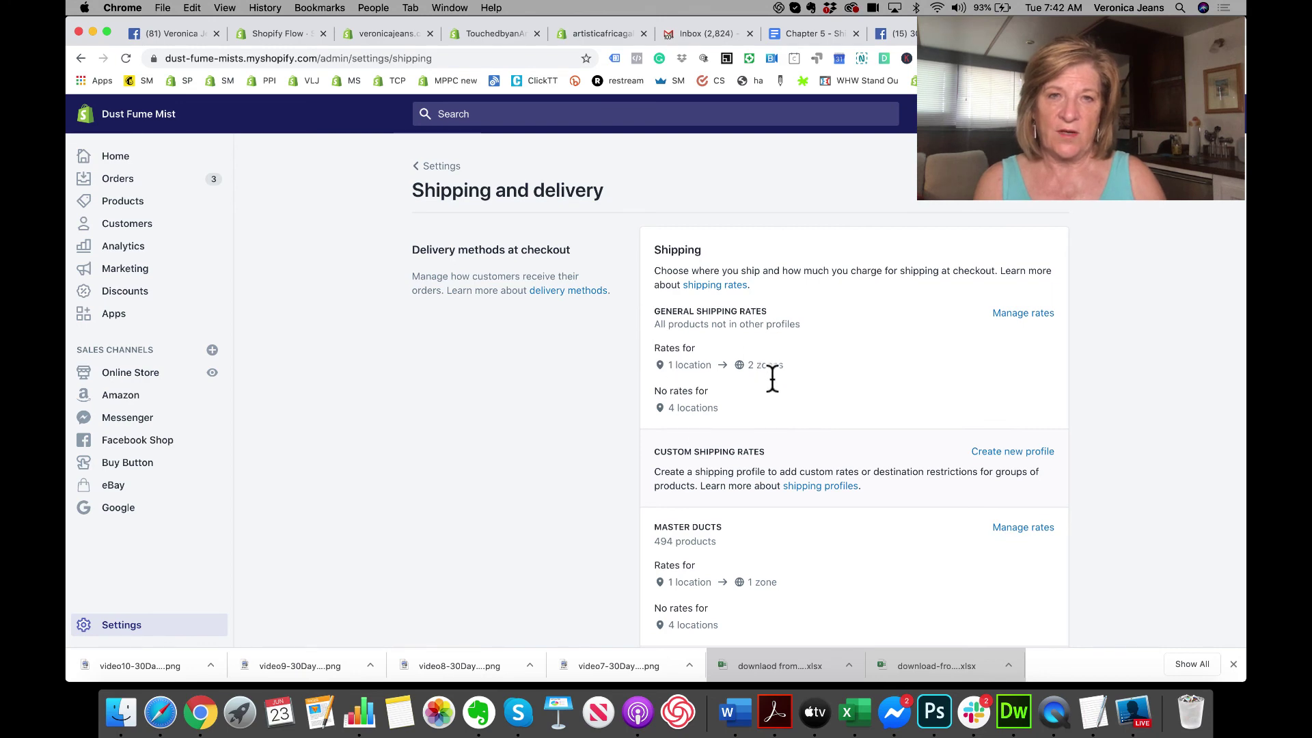
pyautogui.scroll(-4, 771, 376)
pyautogui.scroll(-5, 778, 470)
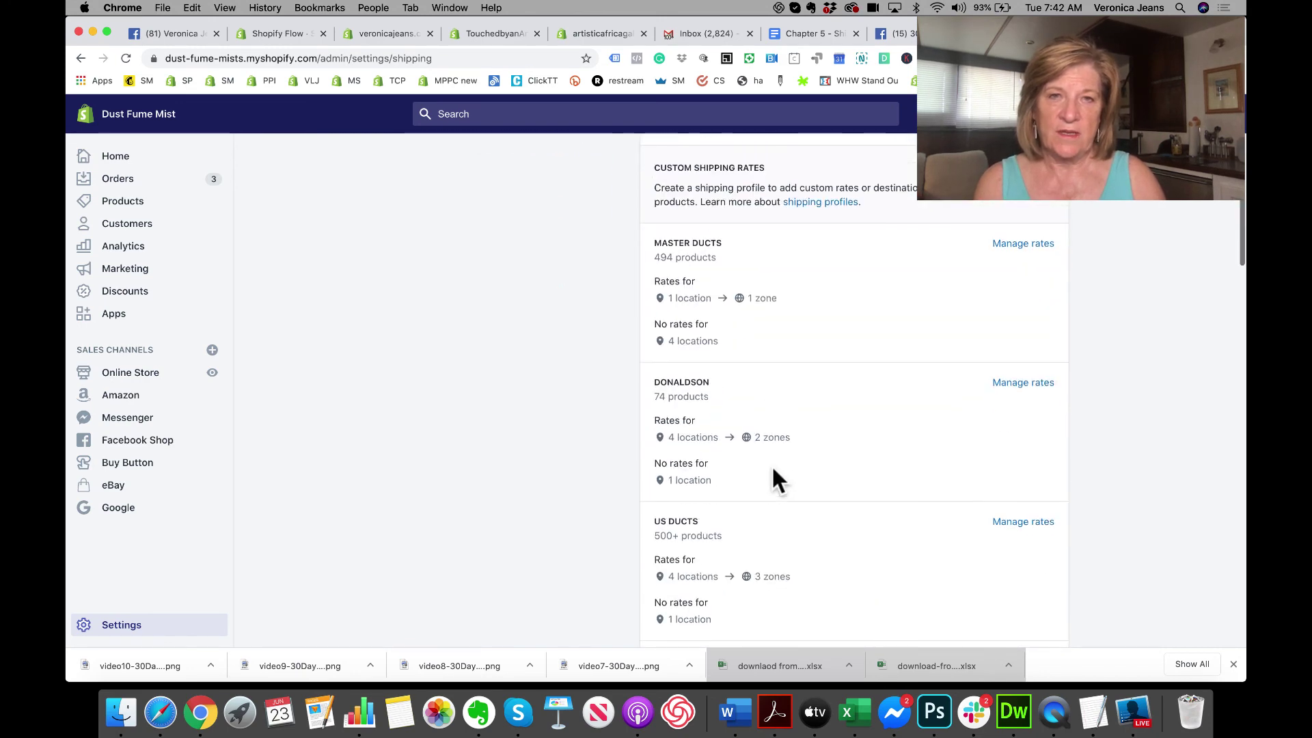
pyautogui.scroll(-3, 785, 437)
pyautogui.scroll(-4, 787, 455)
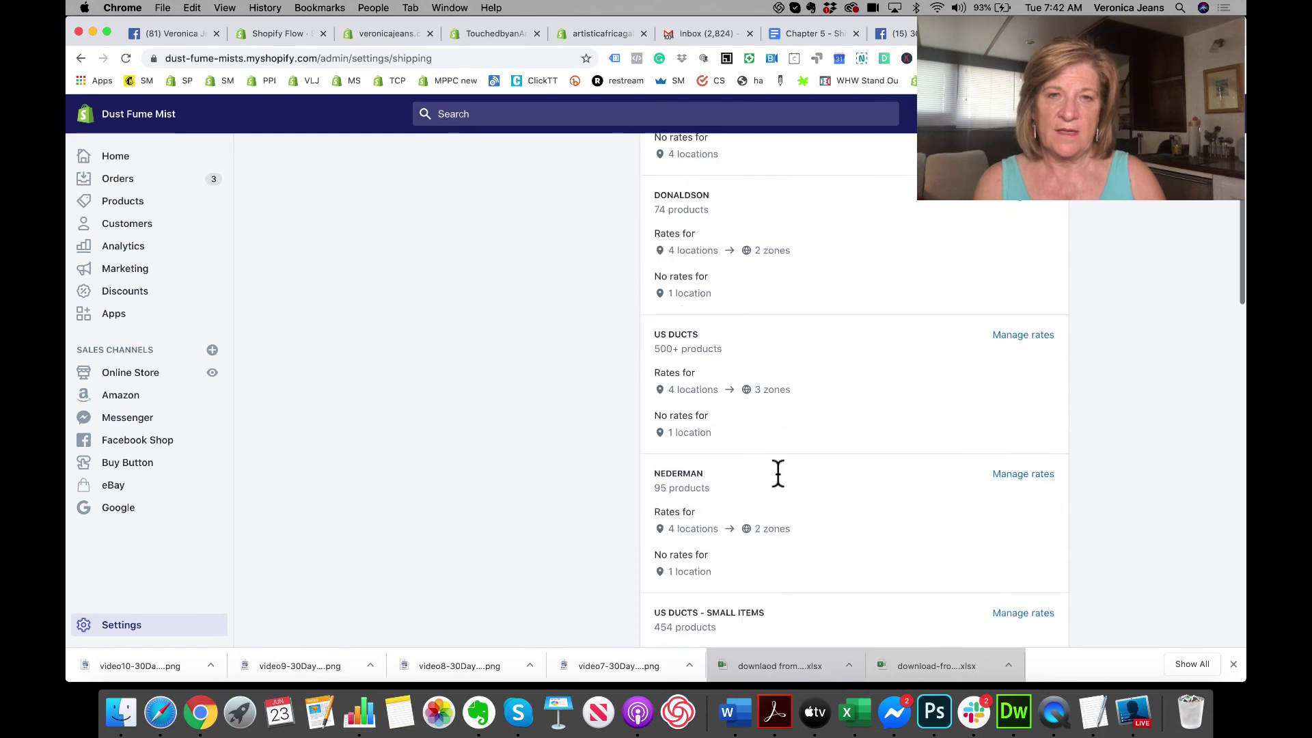
pyautogui.scroll(15, 741, 490)
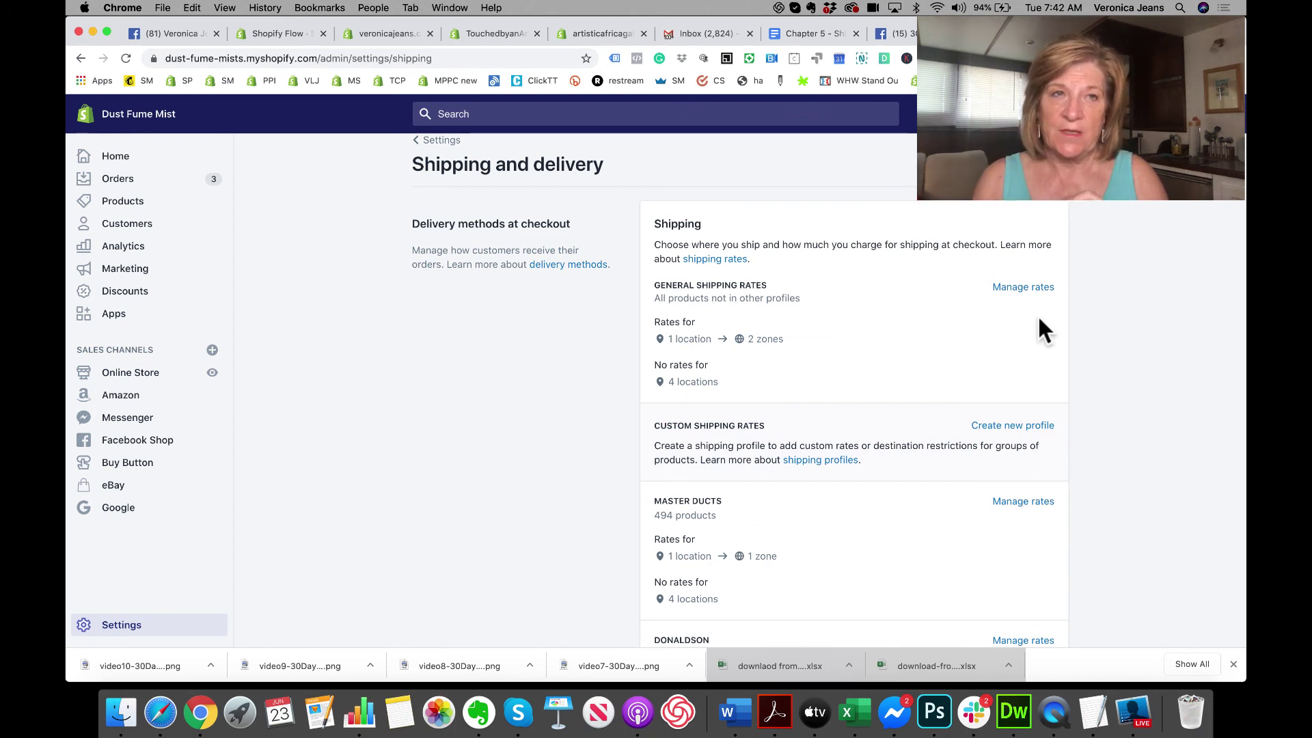
pyautogui.click(1024, 288)
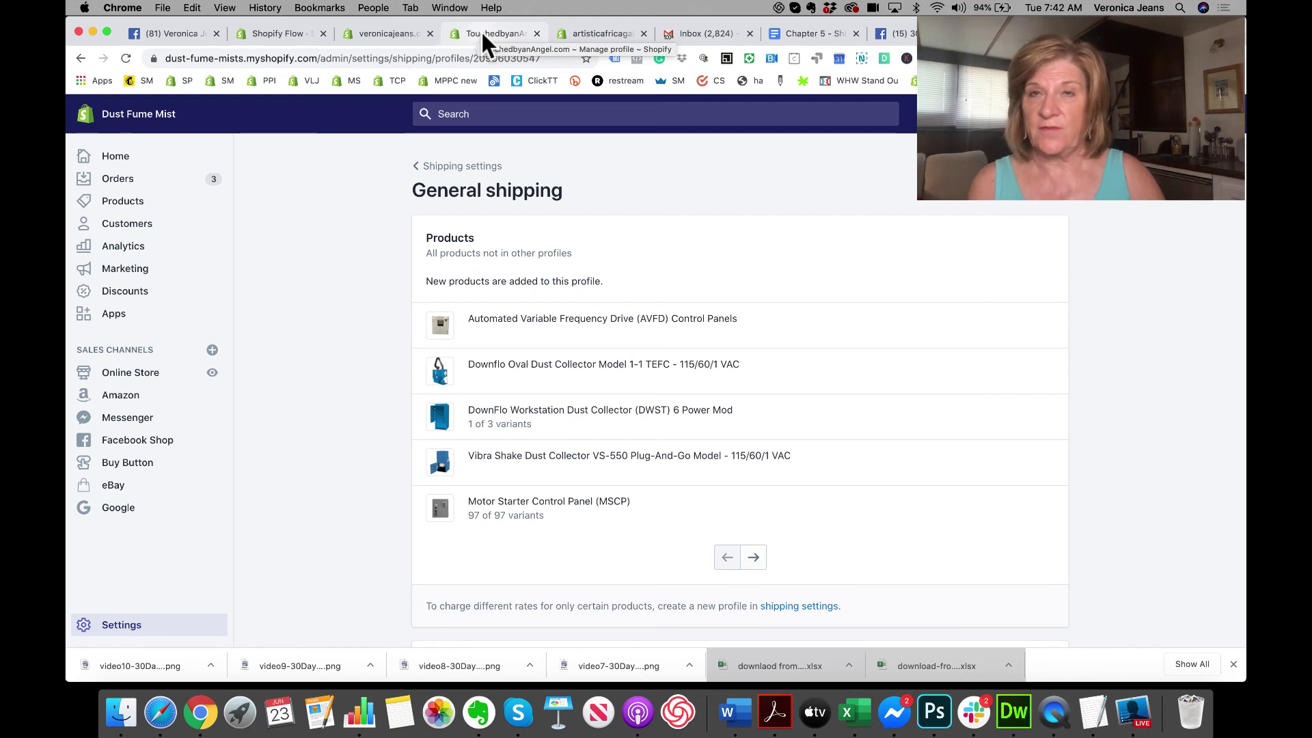
# Step: Review TouchedbyanAngel.com's General shipping profile, highlighting its shipping origin address and Domestic zone name
pyautogui.click(481, 30)
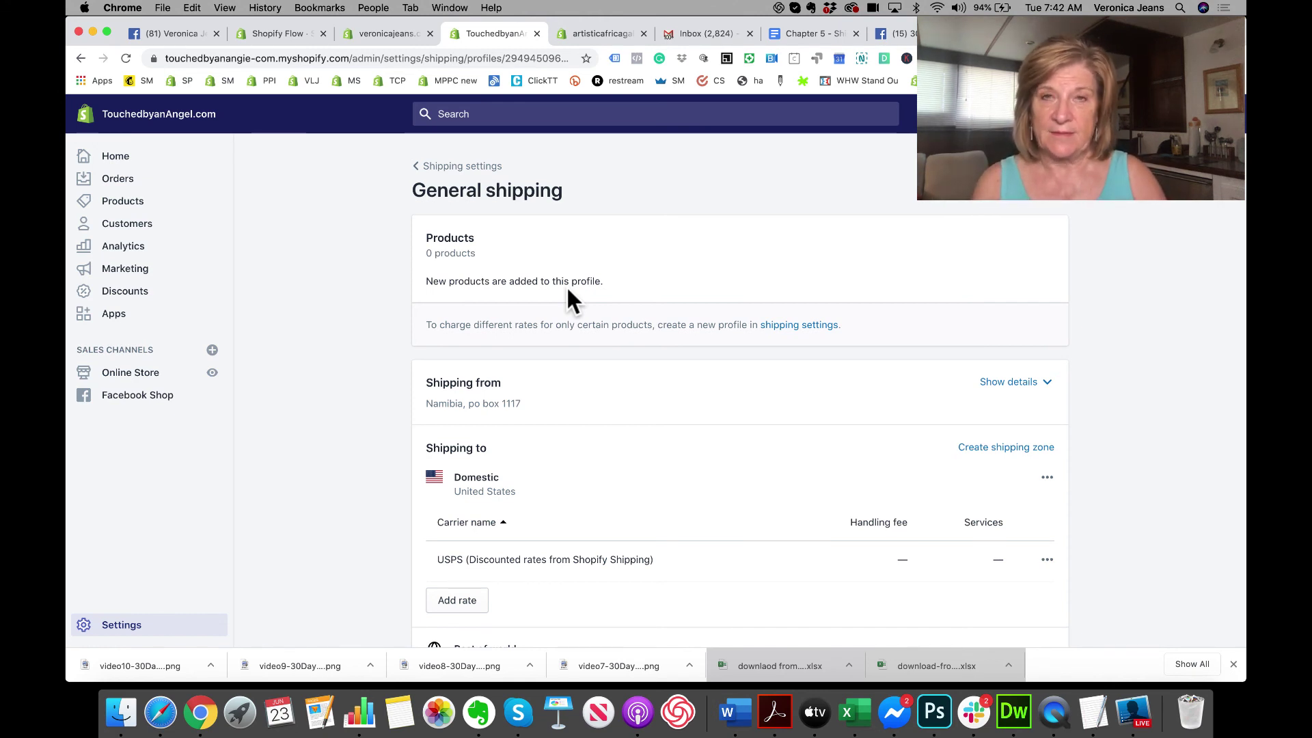
pyautogui.scroll(-4, 571, 299)
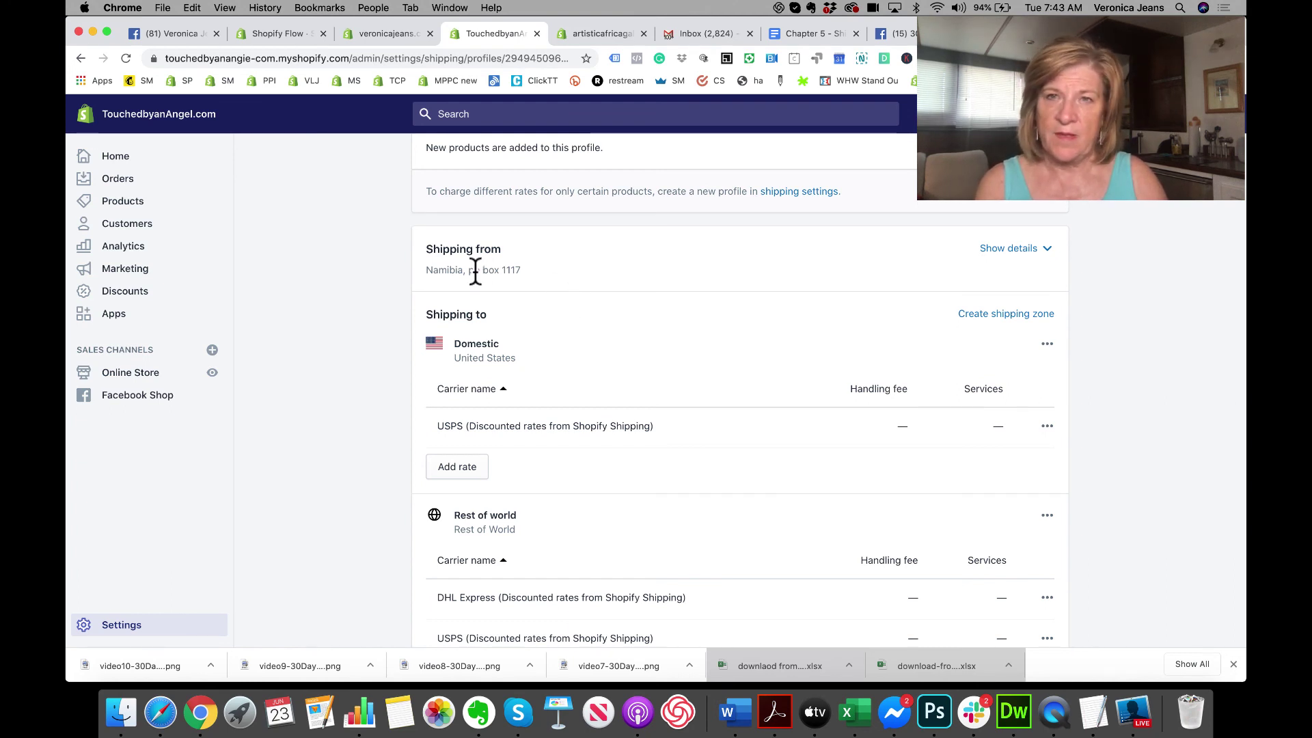
pyautogui.moveTo(427, 272); pyautogui.dragTo(521, 268)
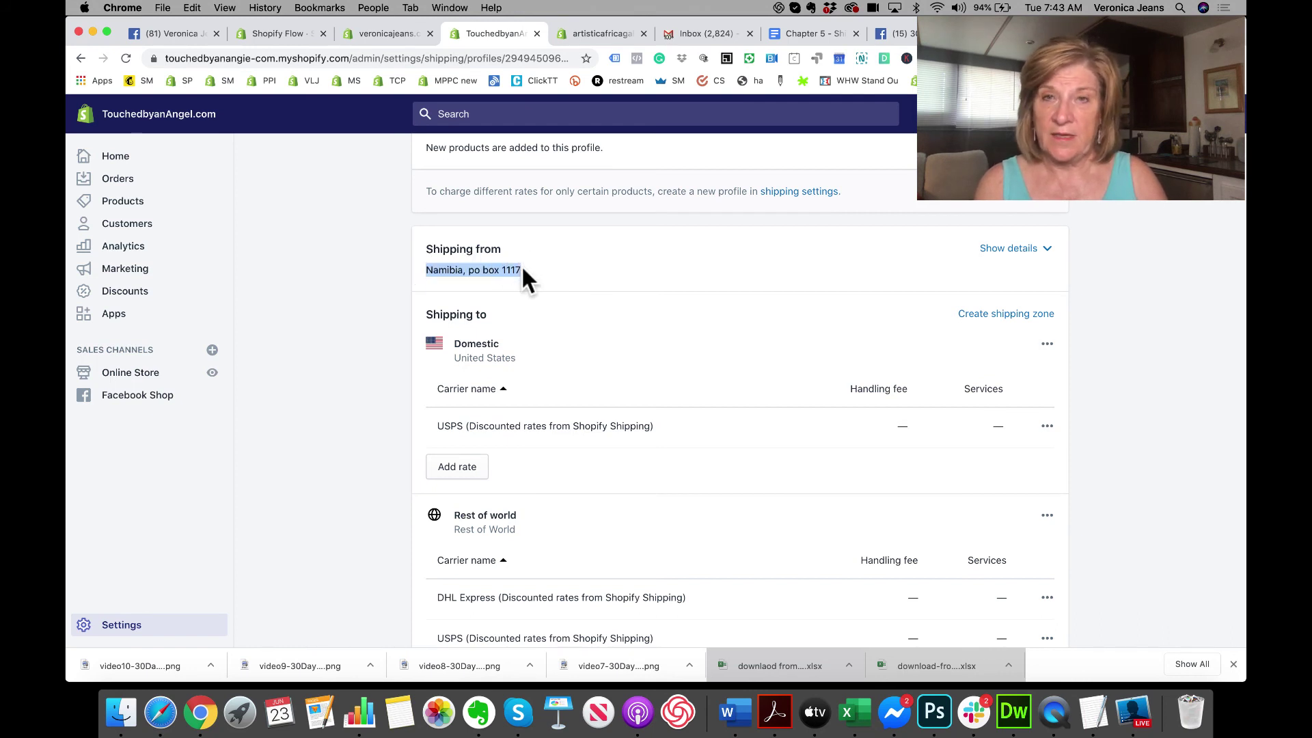
pyautogui.scroll(-2, 521, 264)
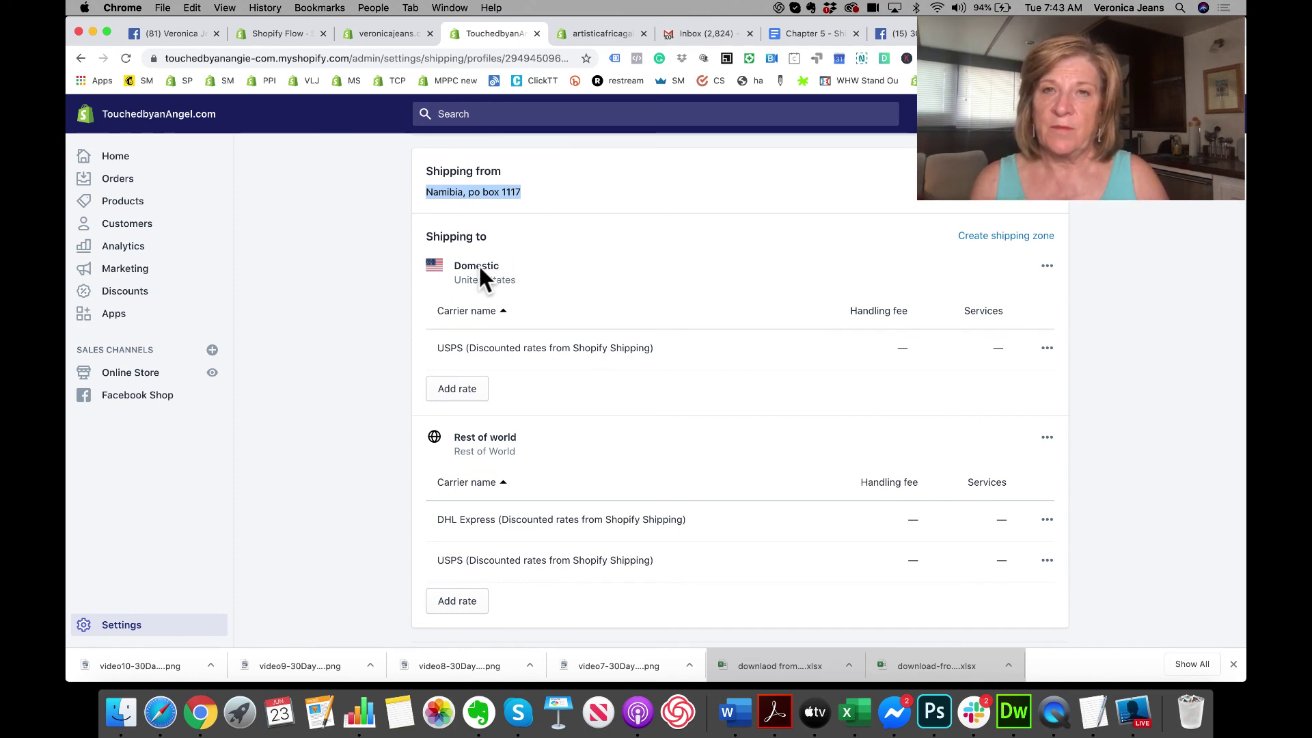
pyautogui.moveTo(454, 265); pyautogui.dragTo(526, 287)
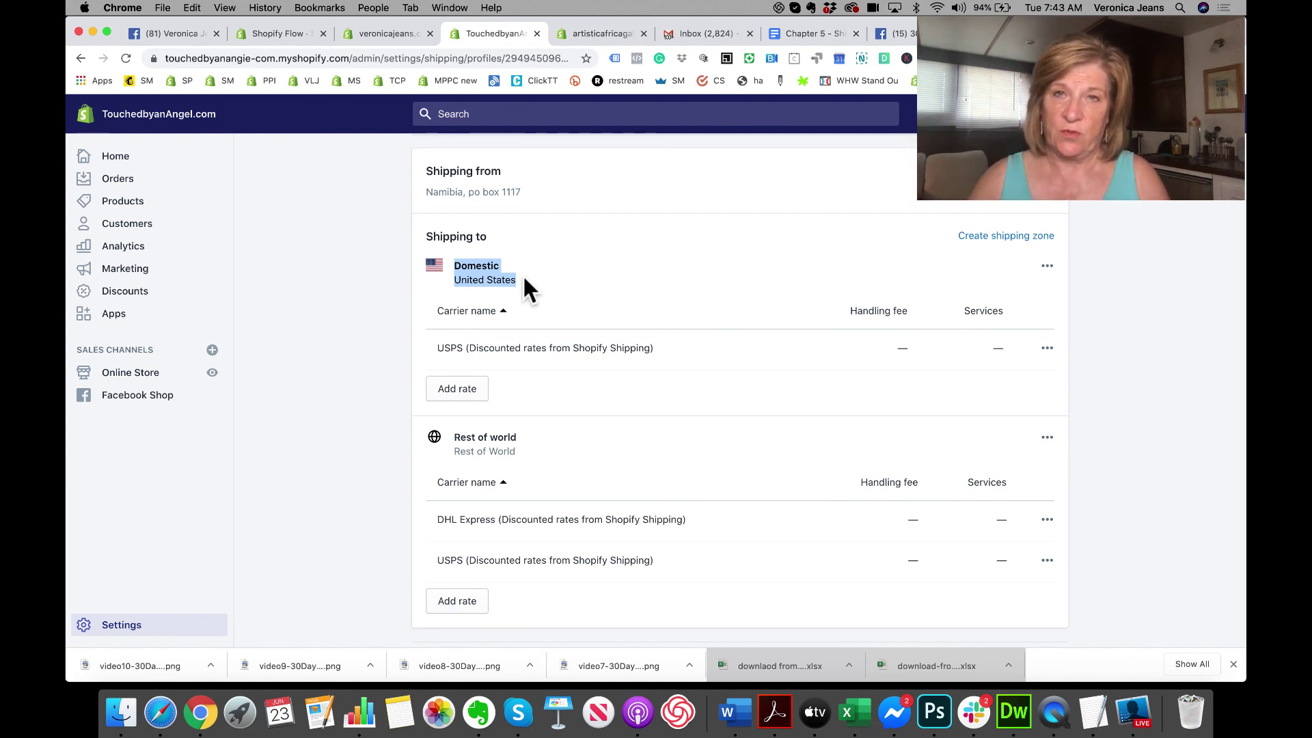
pyautogui.click(524, 279)
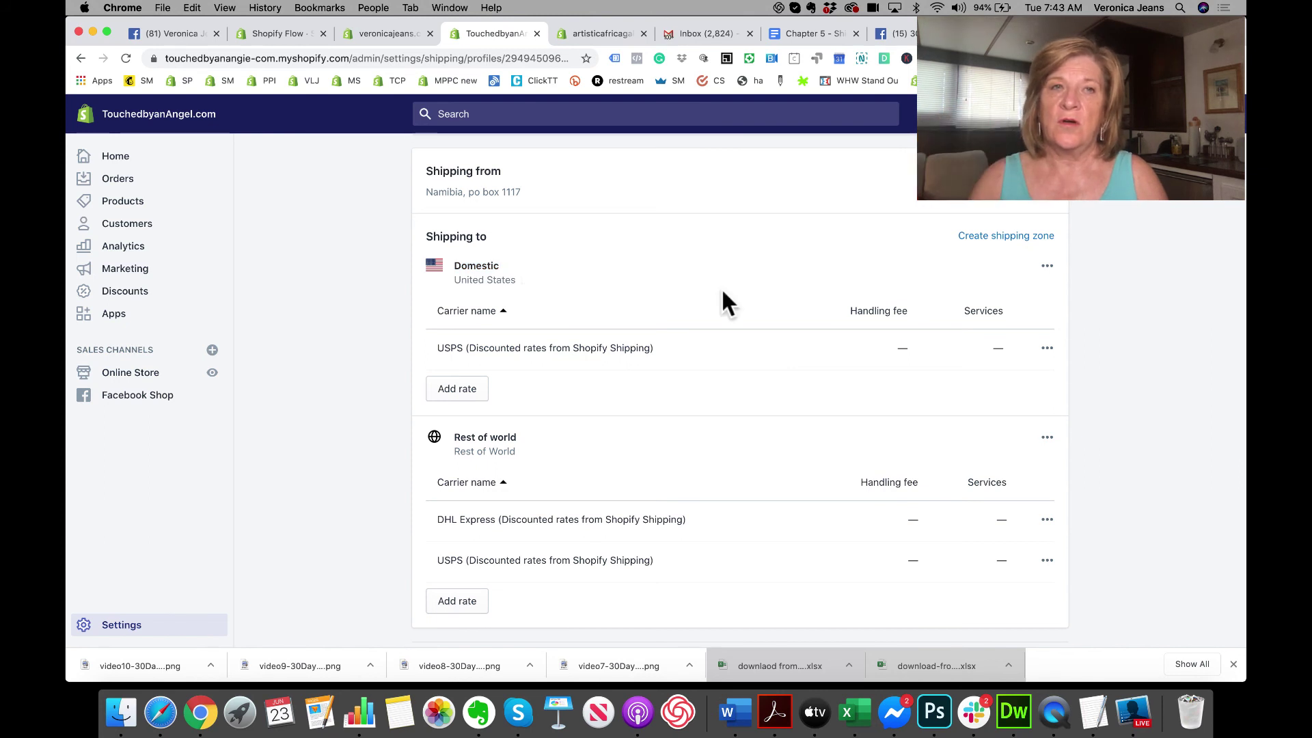
pyautogui.click(997, 239)
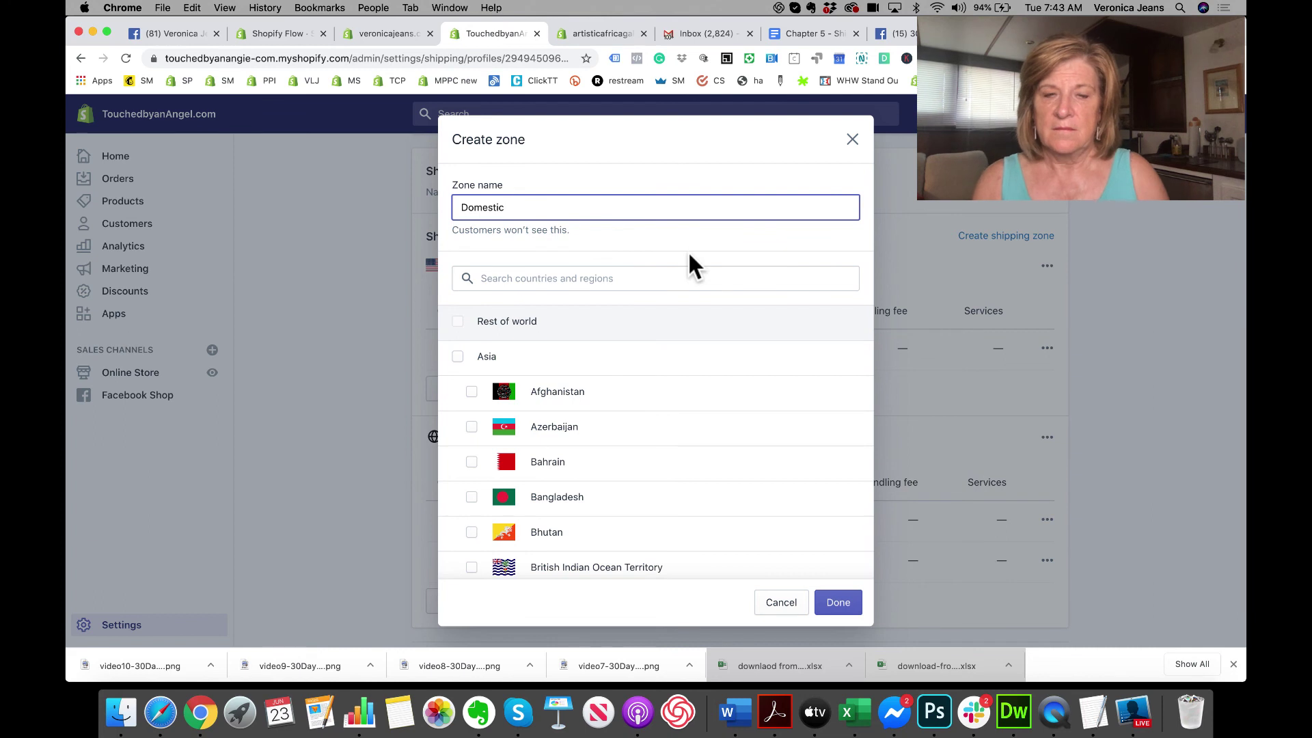
pyautogui.write('- uSA')
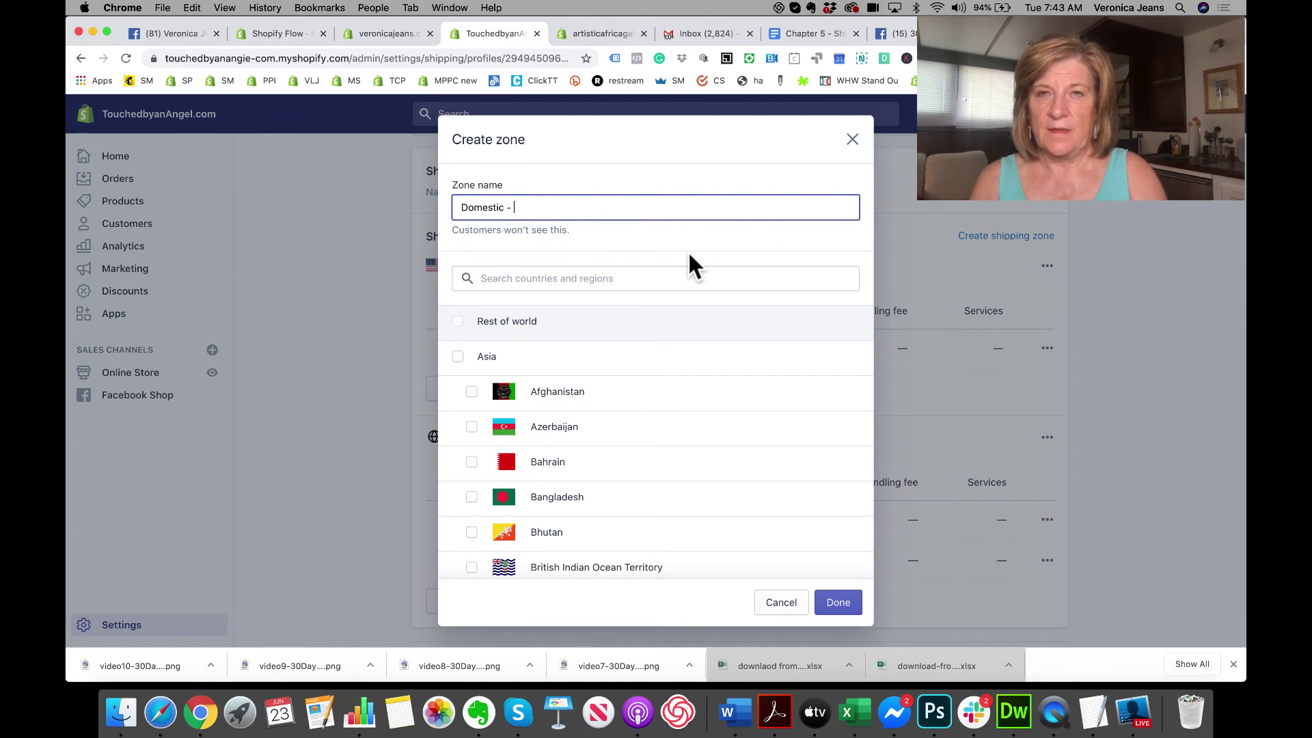
pyautogui.press('BackSpace')
pyautogui.press('BackSpace')
pyautogui.press('BackSpace')
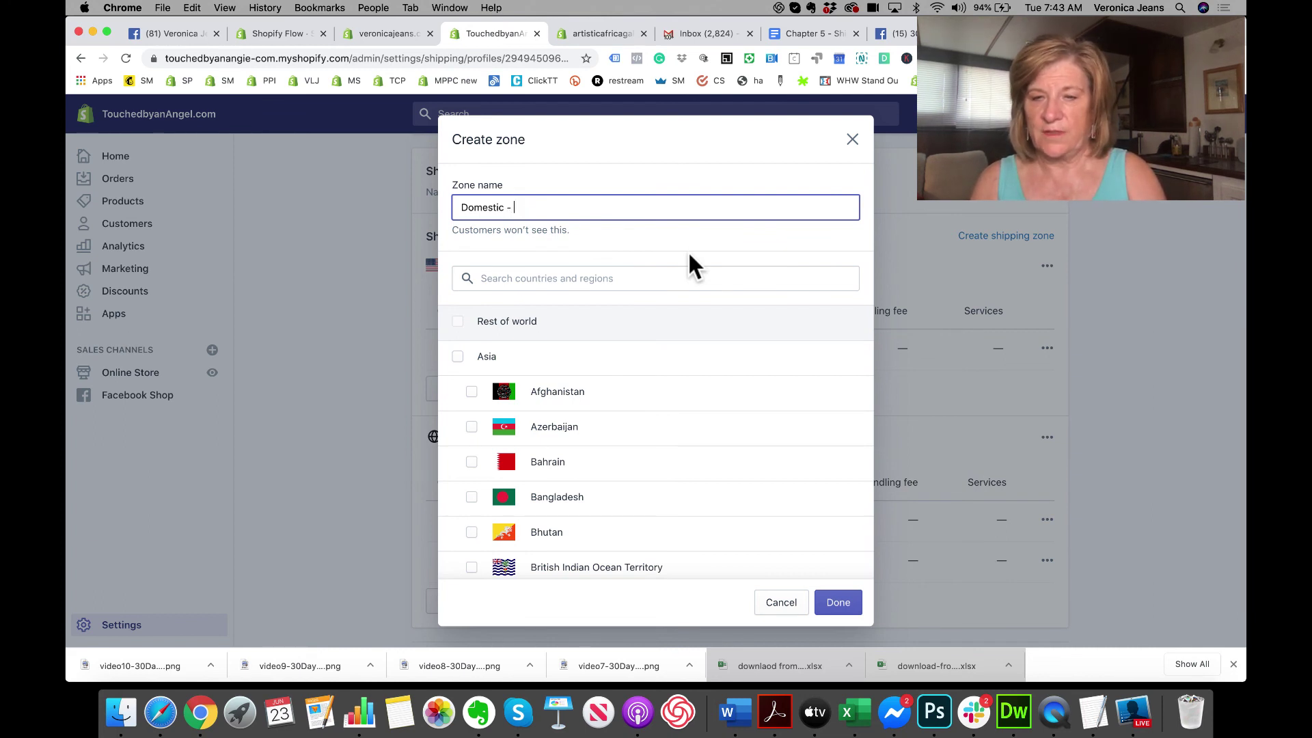
pyautogui.write('USA')
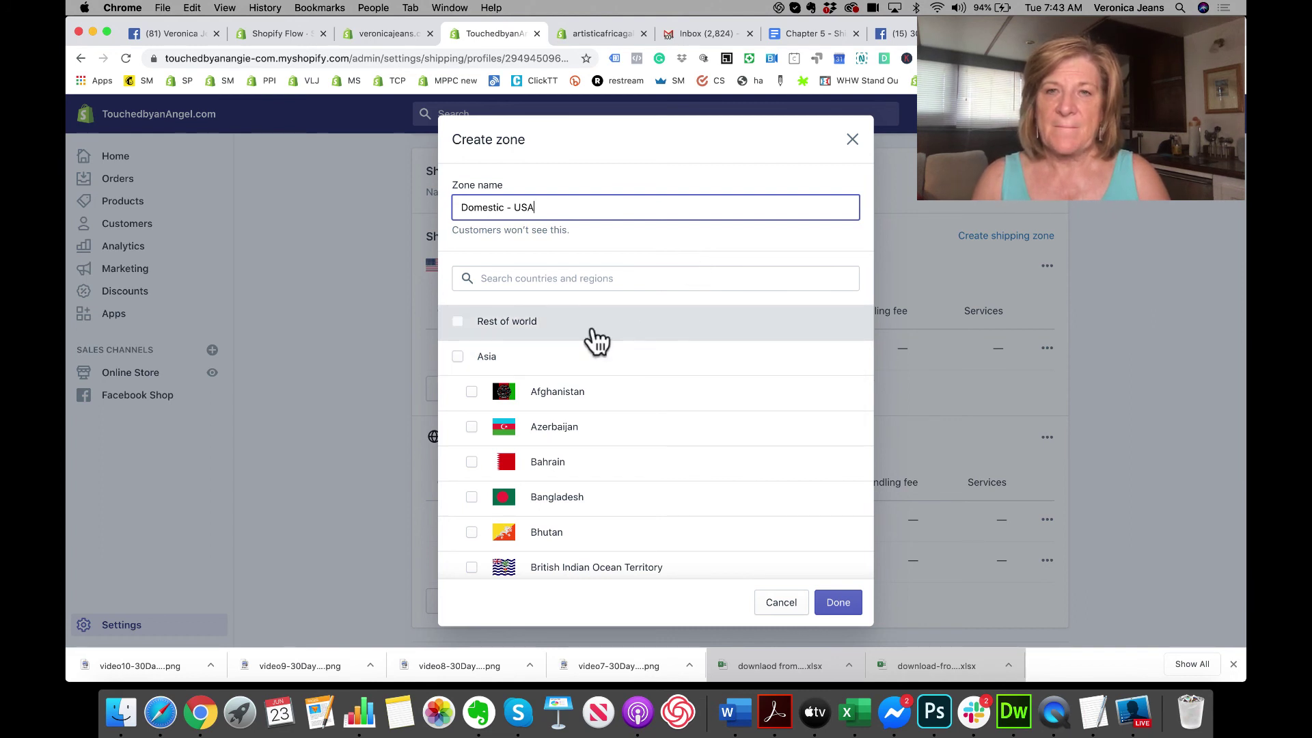
pyautogui.scroll(-15, 595, 339)
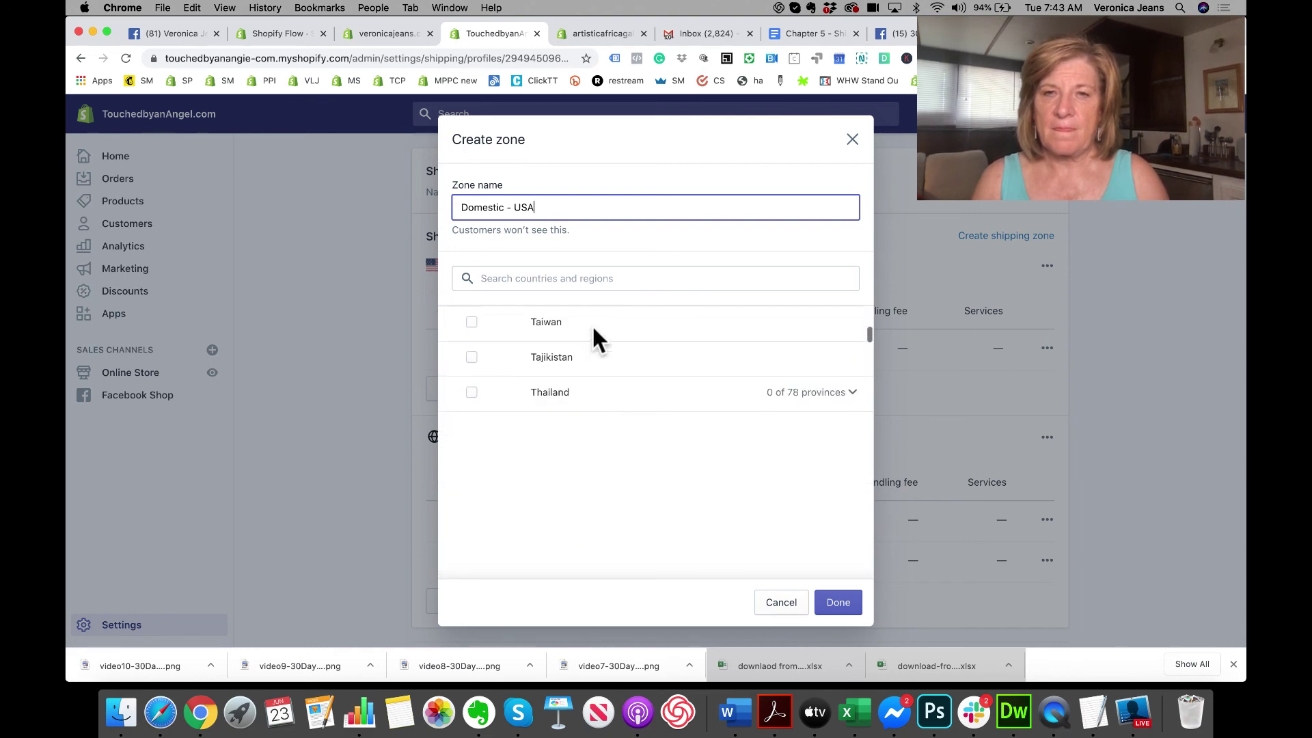
pyautogui.scroll(15, 592, 324)
pyautogui.click(556, 277)
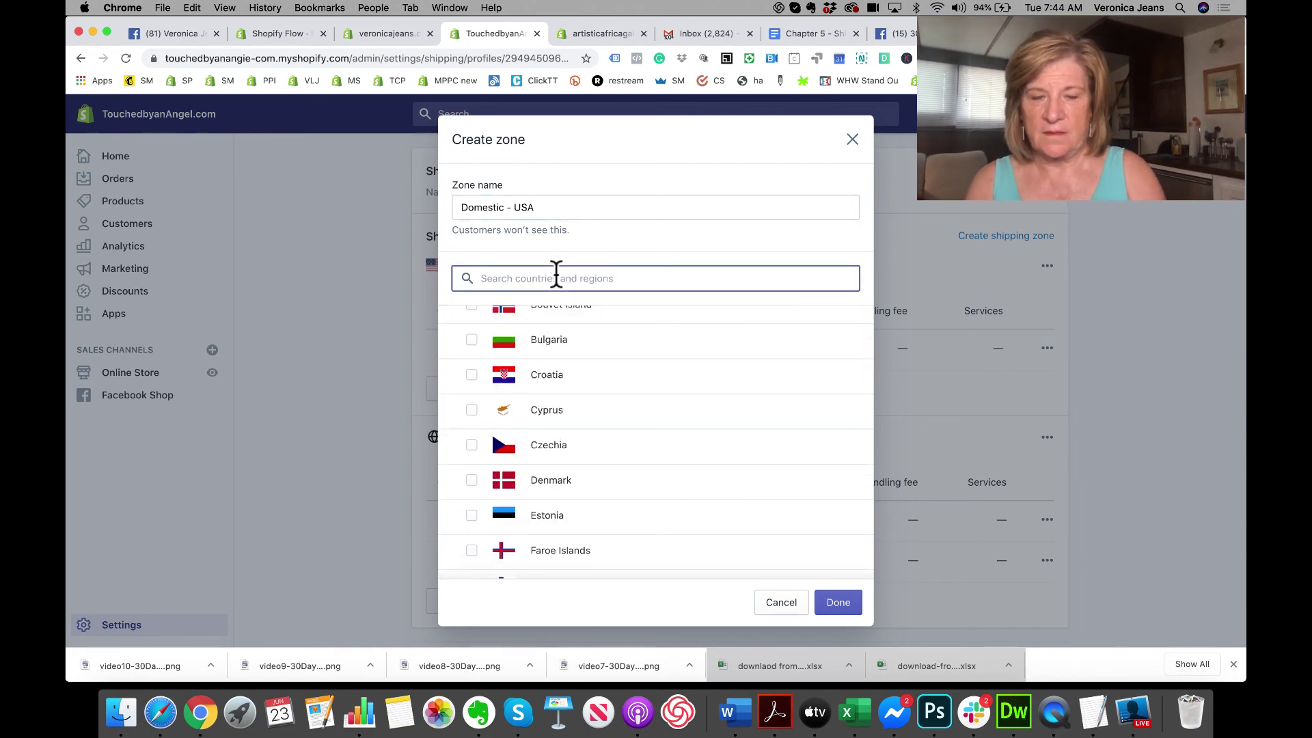
pyautogui.write('united')
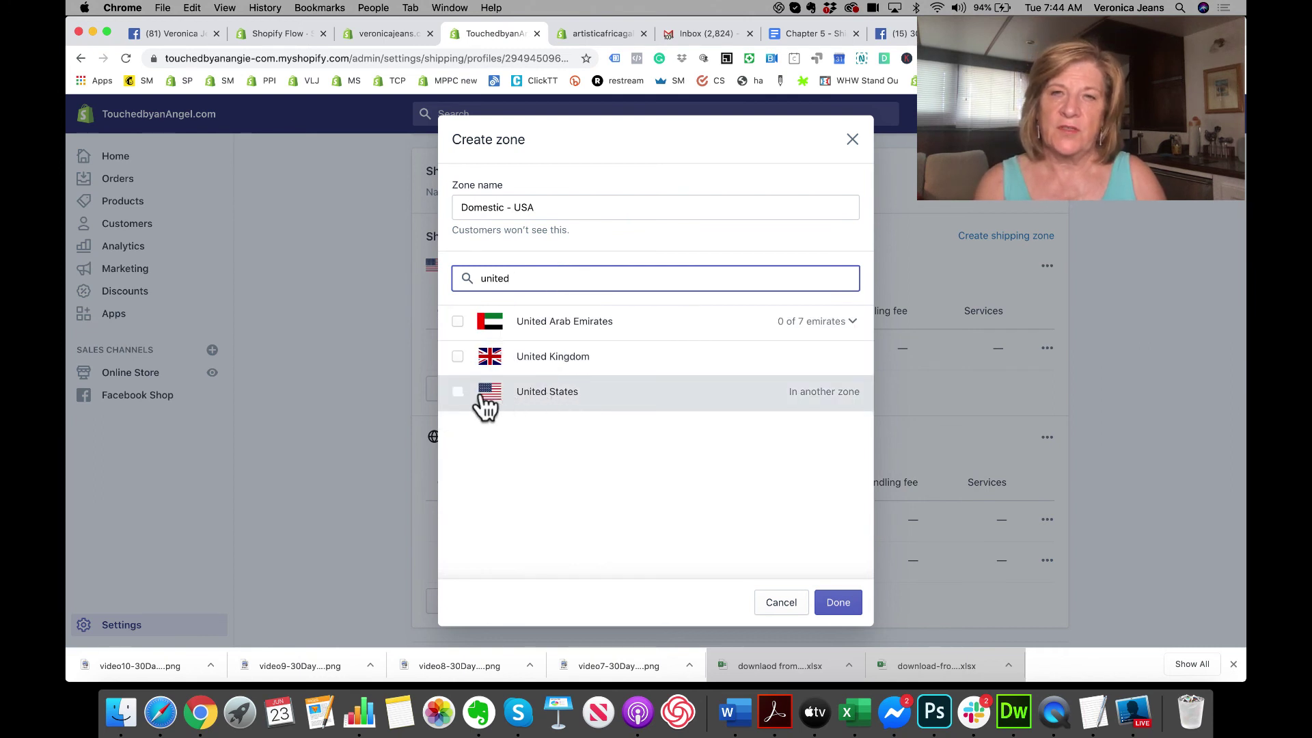
pyautogui.click(457, 392)
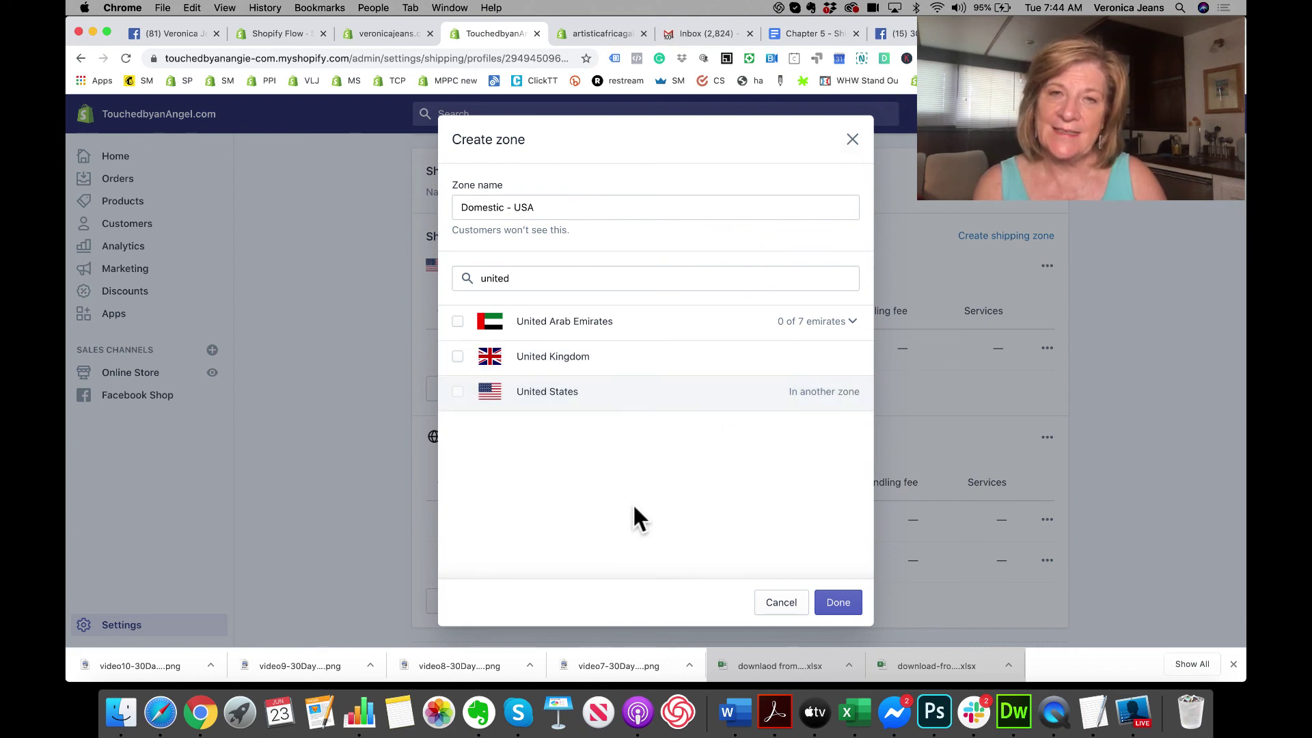
pyautogui.click(852, 140)
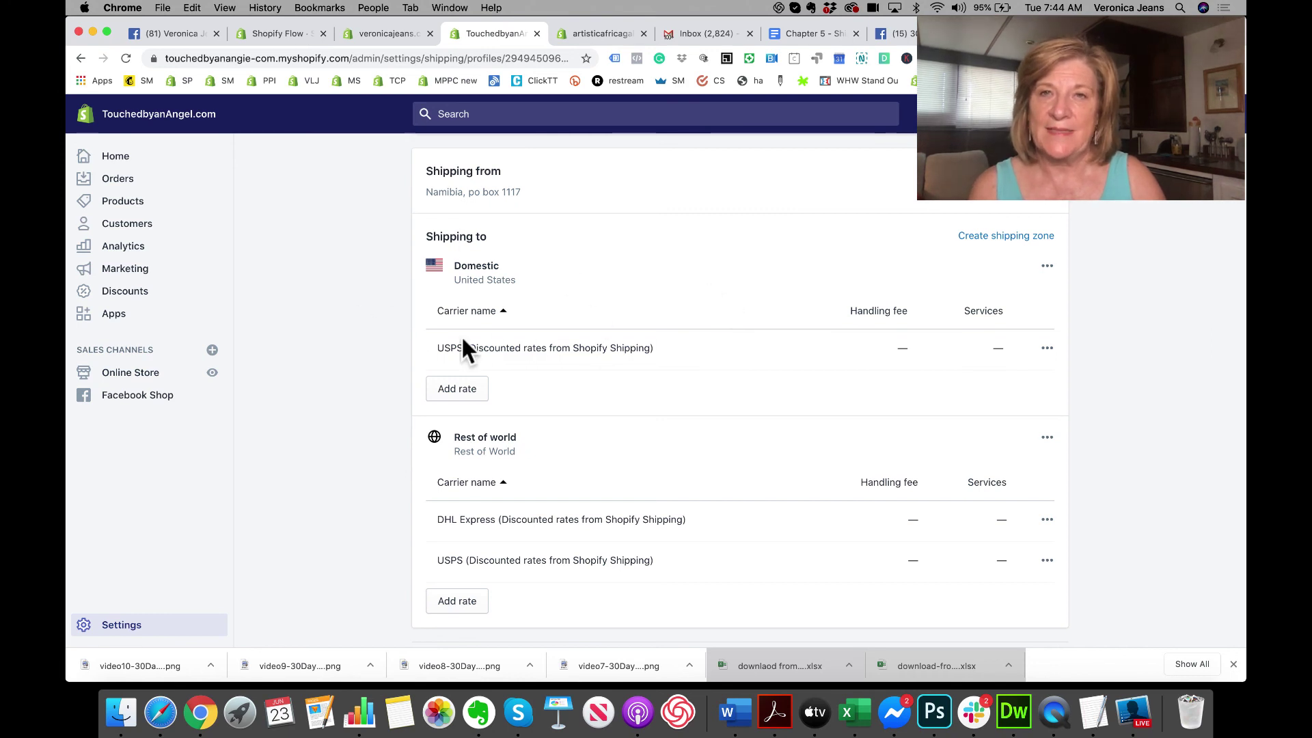
pyautogui.click(1017, 237)
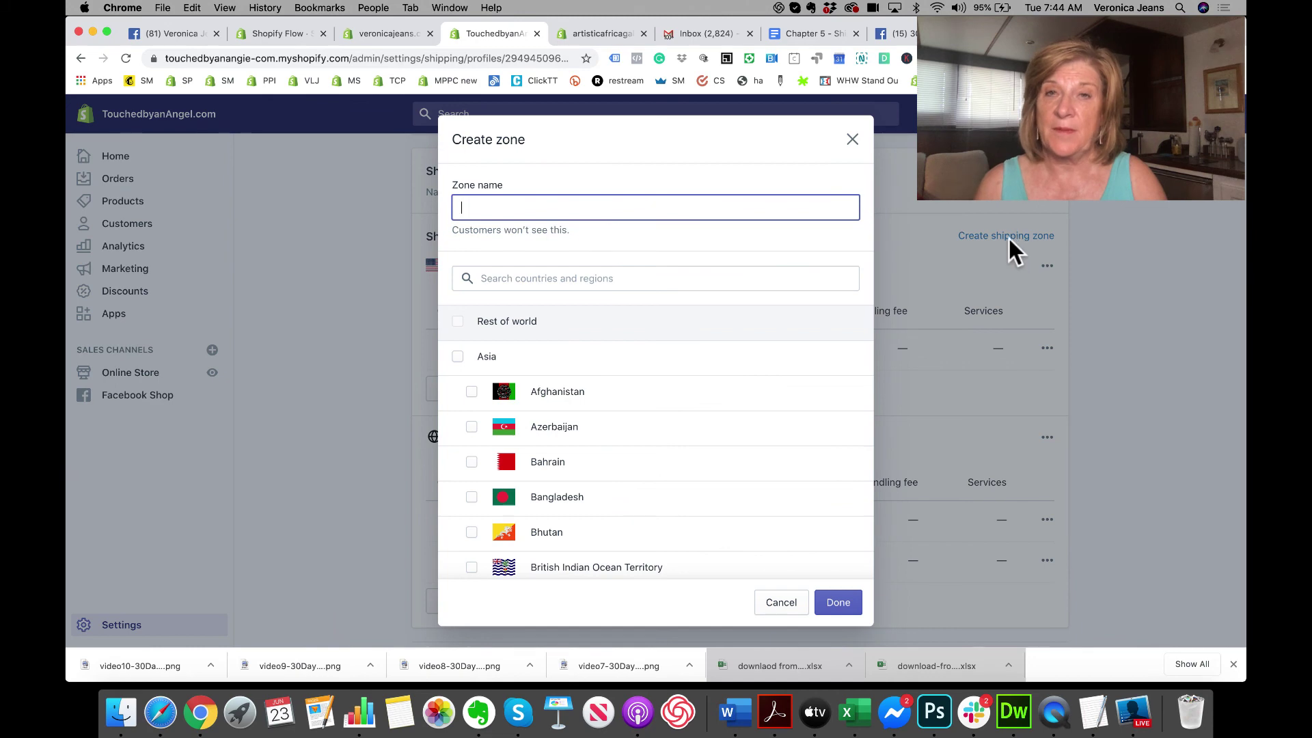
pyautogui.click(852, 140)
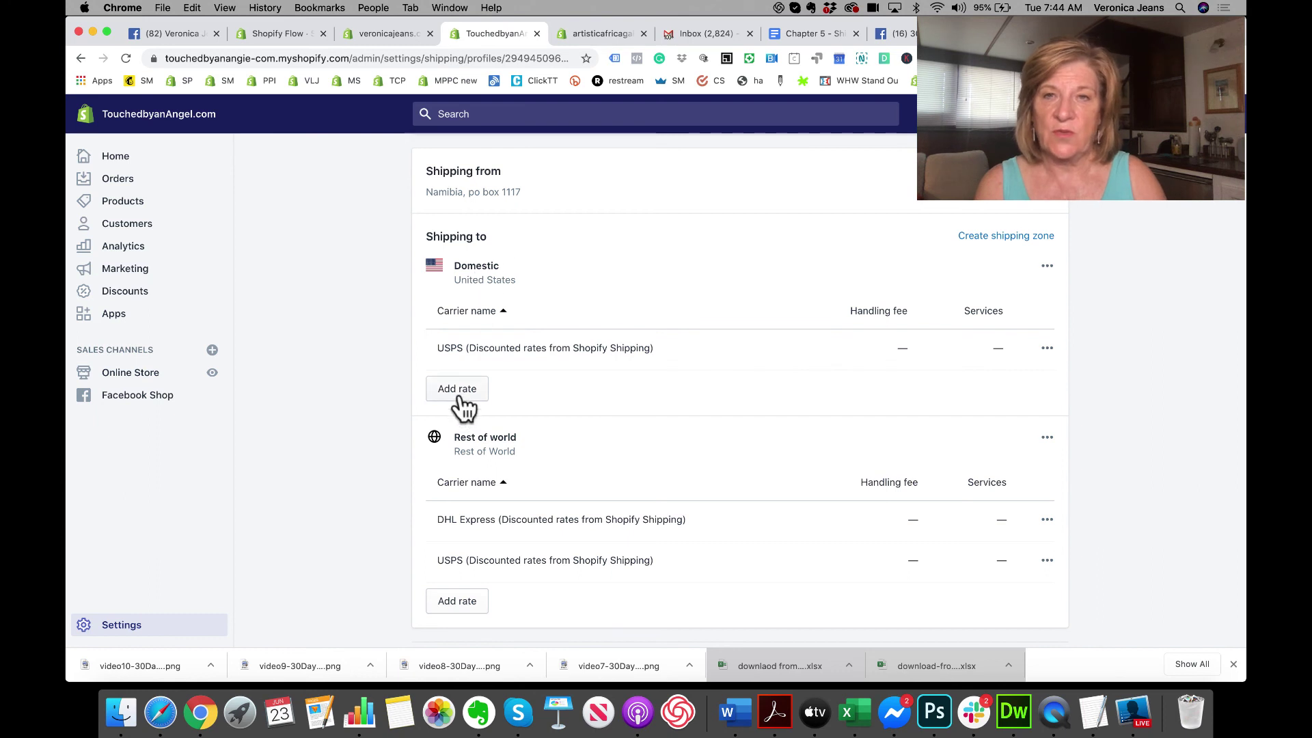
pyautogui.click(457, 389)
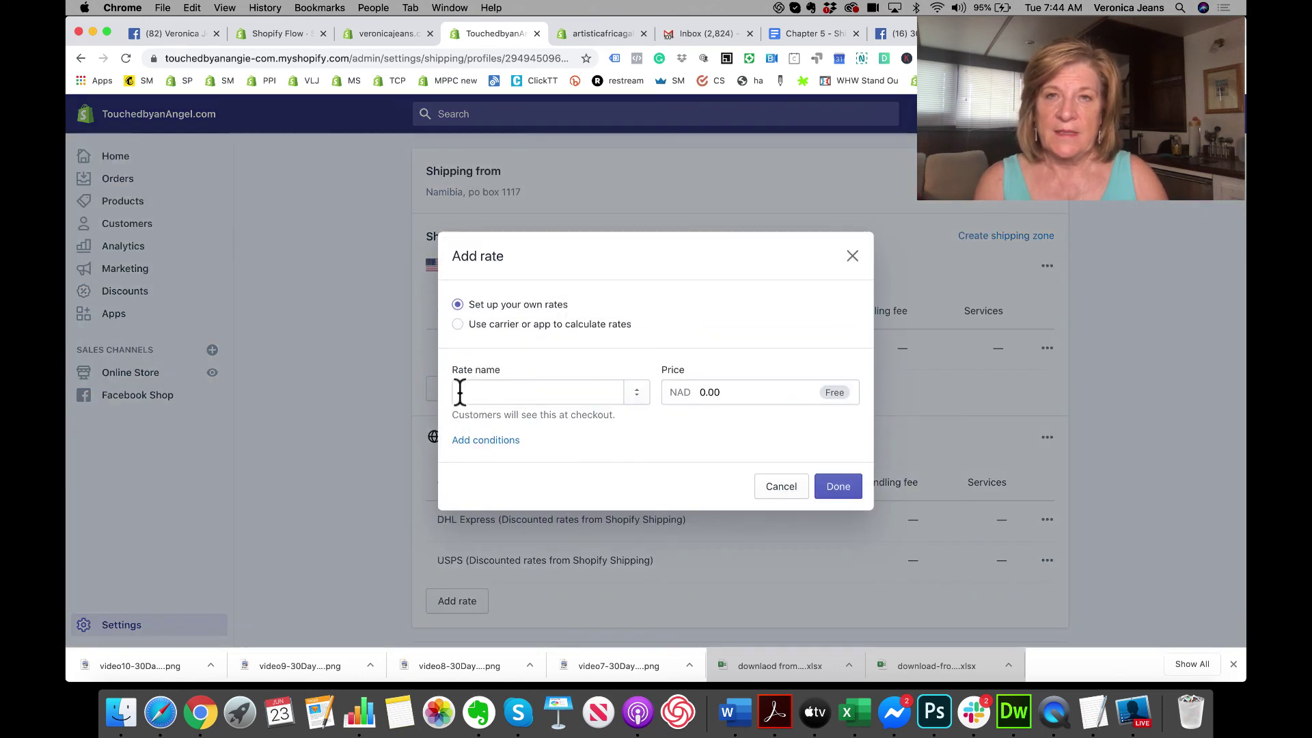
pyautogui.click(852, 258)
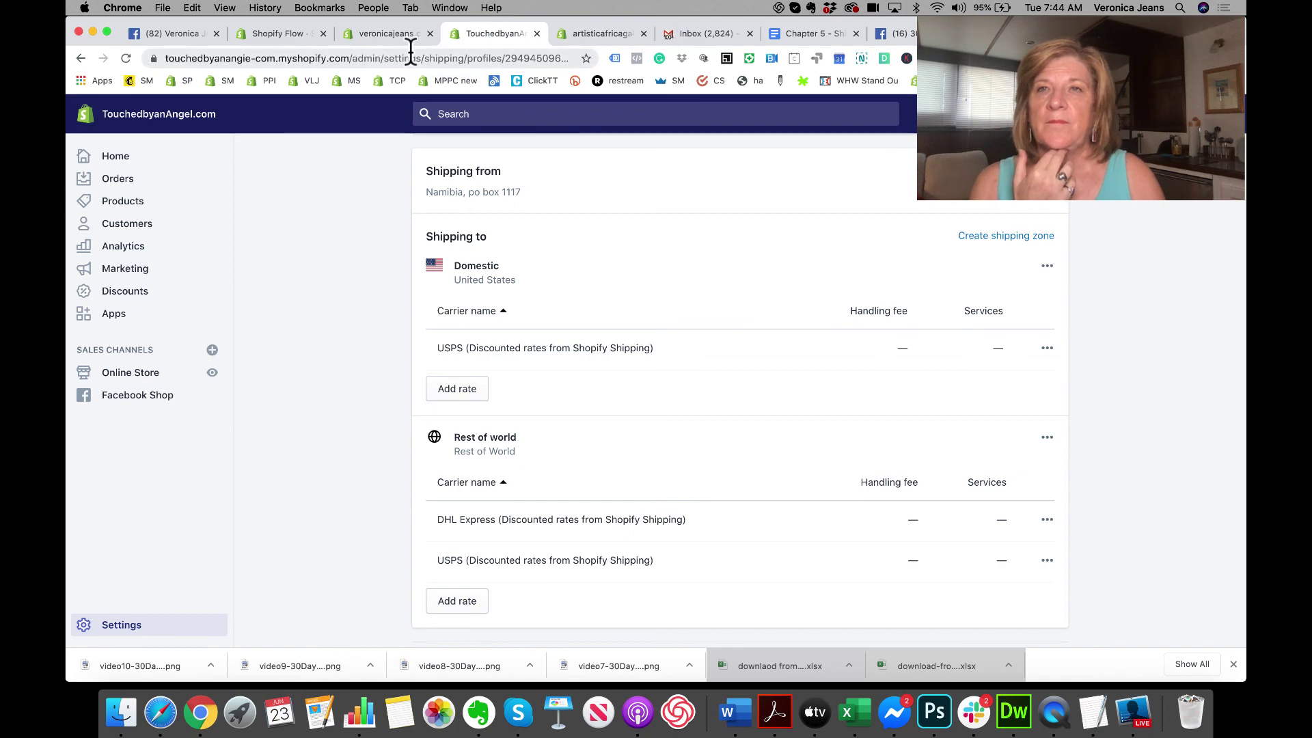
# Step: On veronicajeans.com, open the General shipping profile and page through its products, origin and zones
pyautogui.click(377, 36)
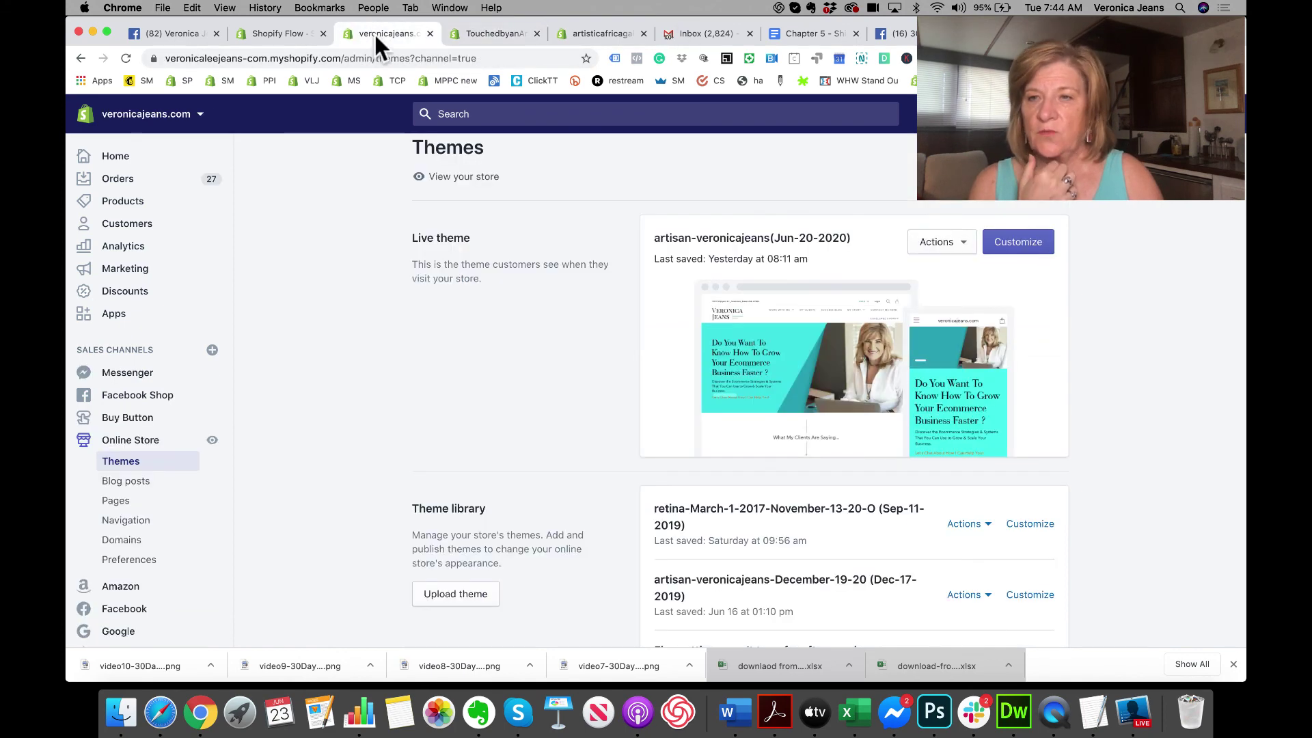
pyautogui.scroll(-2, 154, 639)
pyautogui.click(133, 627)
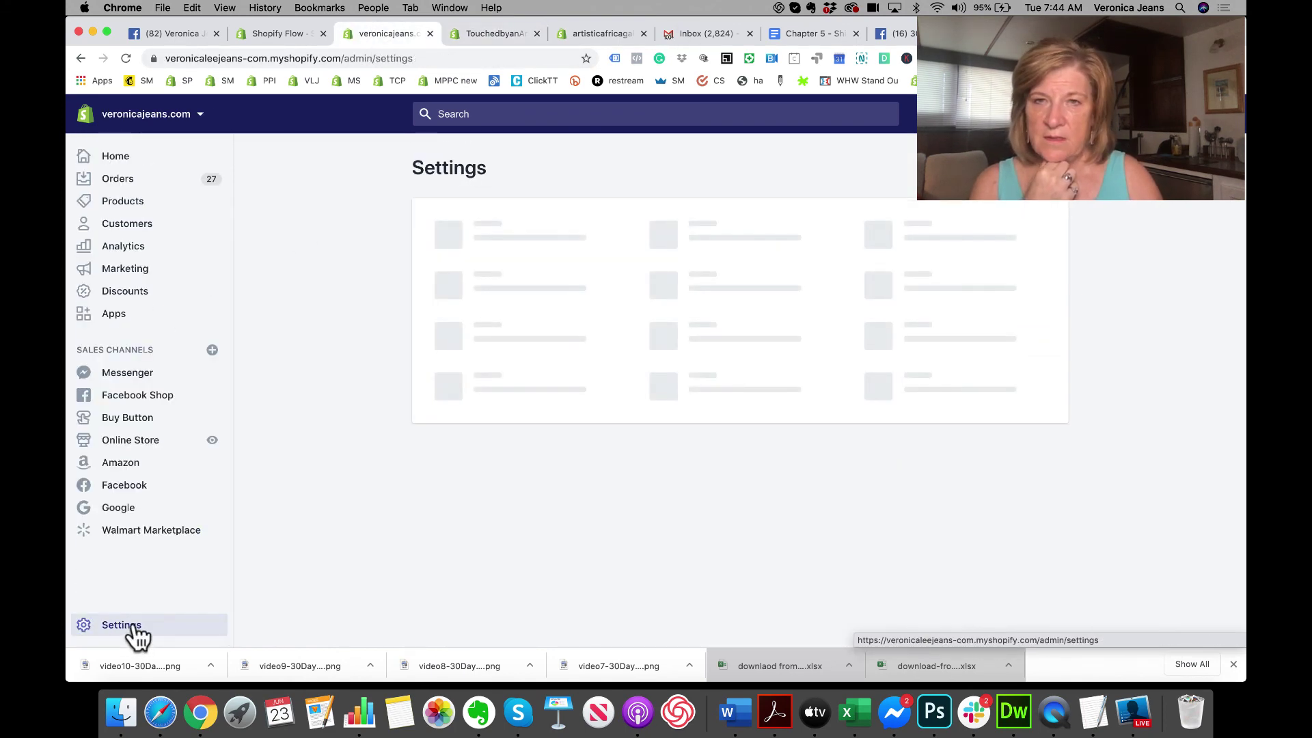
pyautogui.click(512, 450)
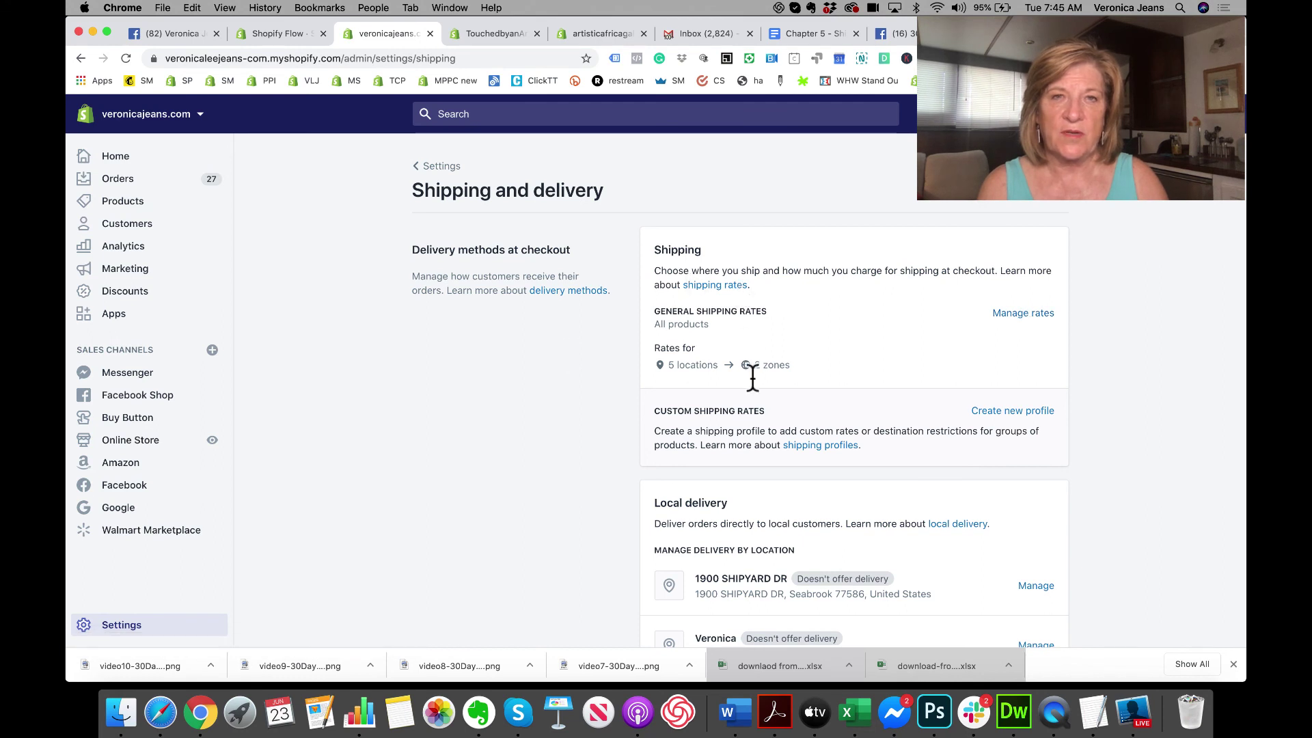
pyautogui.click(1015, 313)
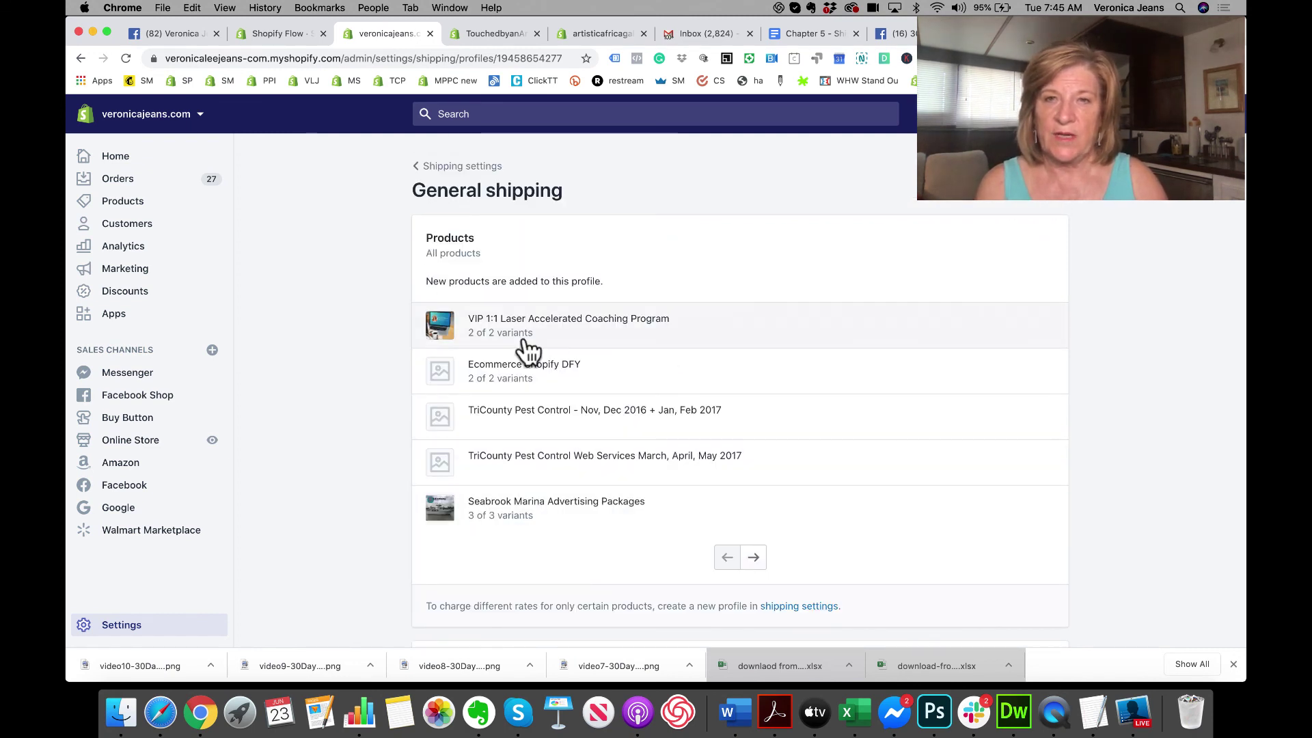
pyautogui.click(754, 557)
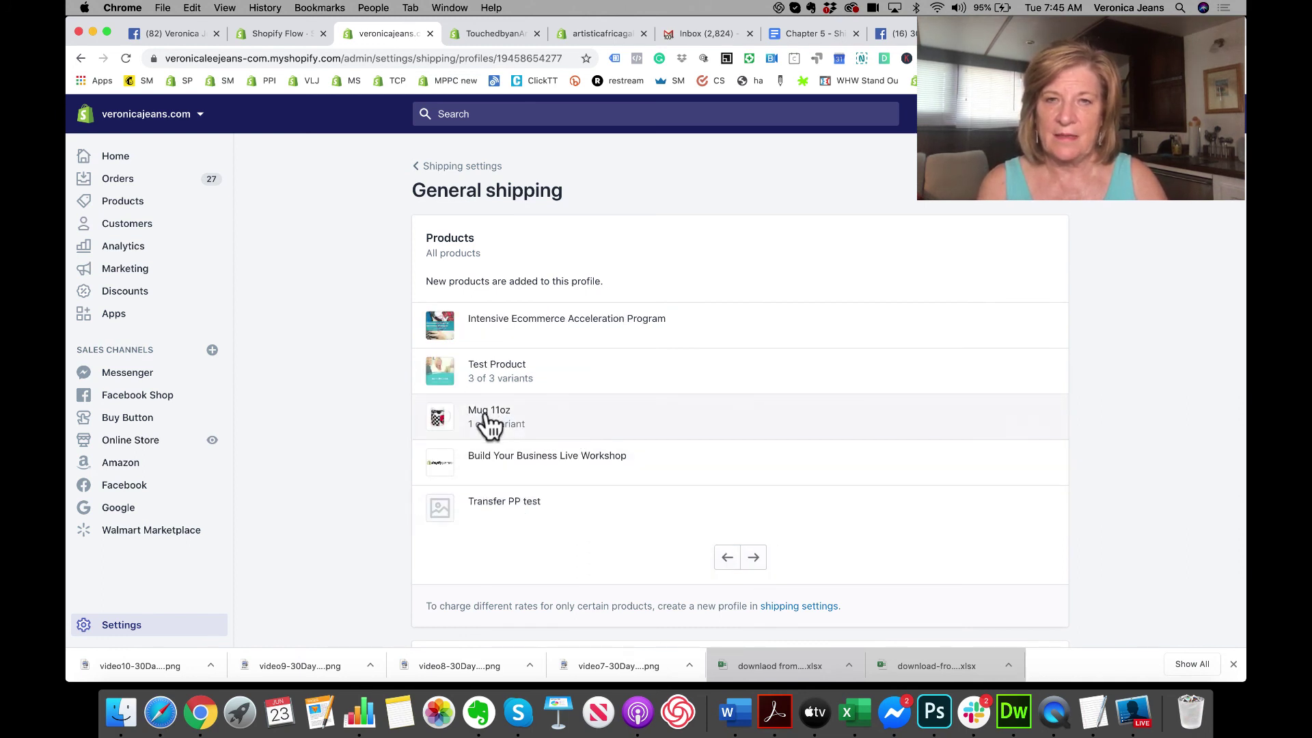
pyautogui.scroll(-6, 545, 447)
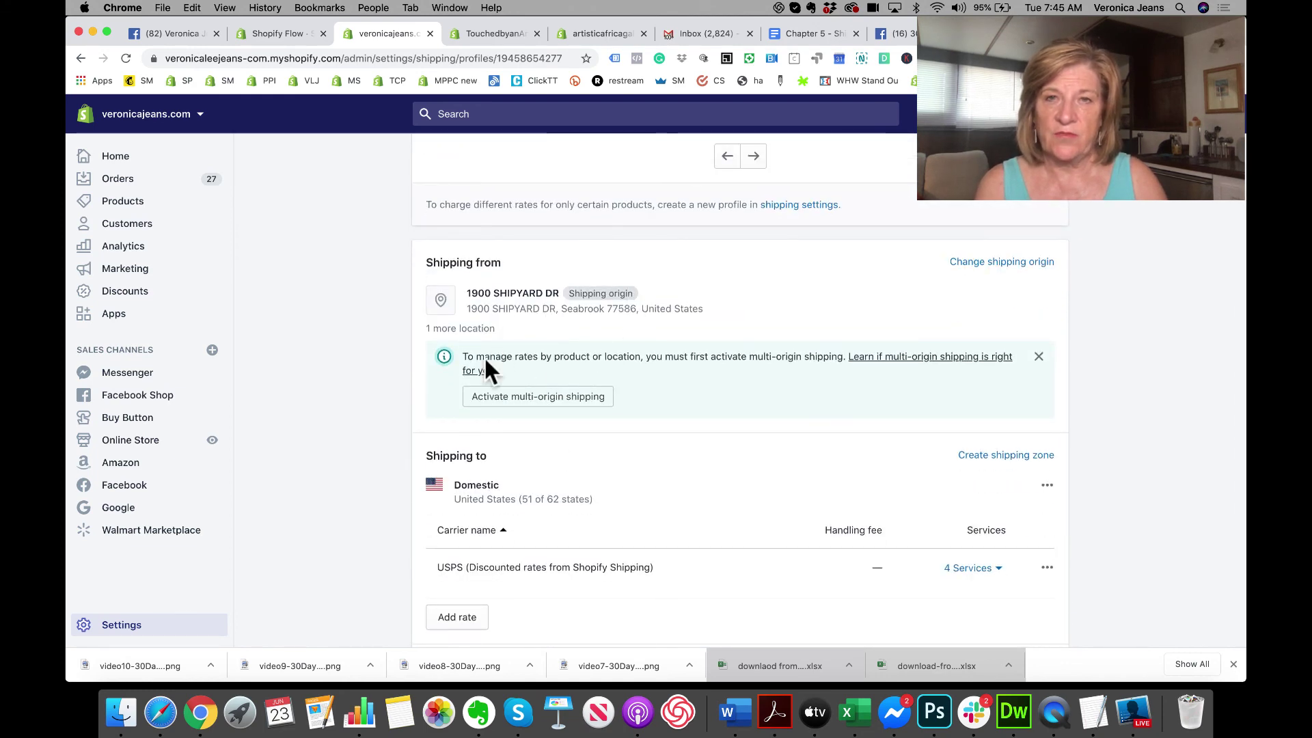
pyautogui.click(590, 403)
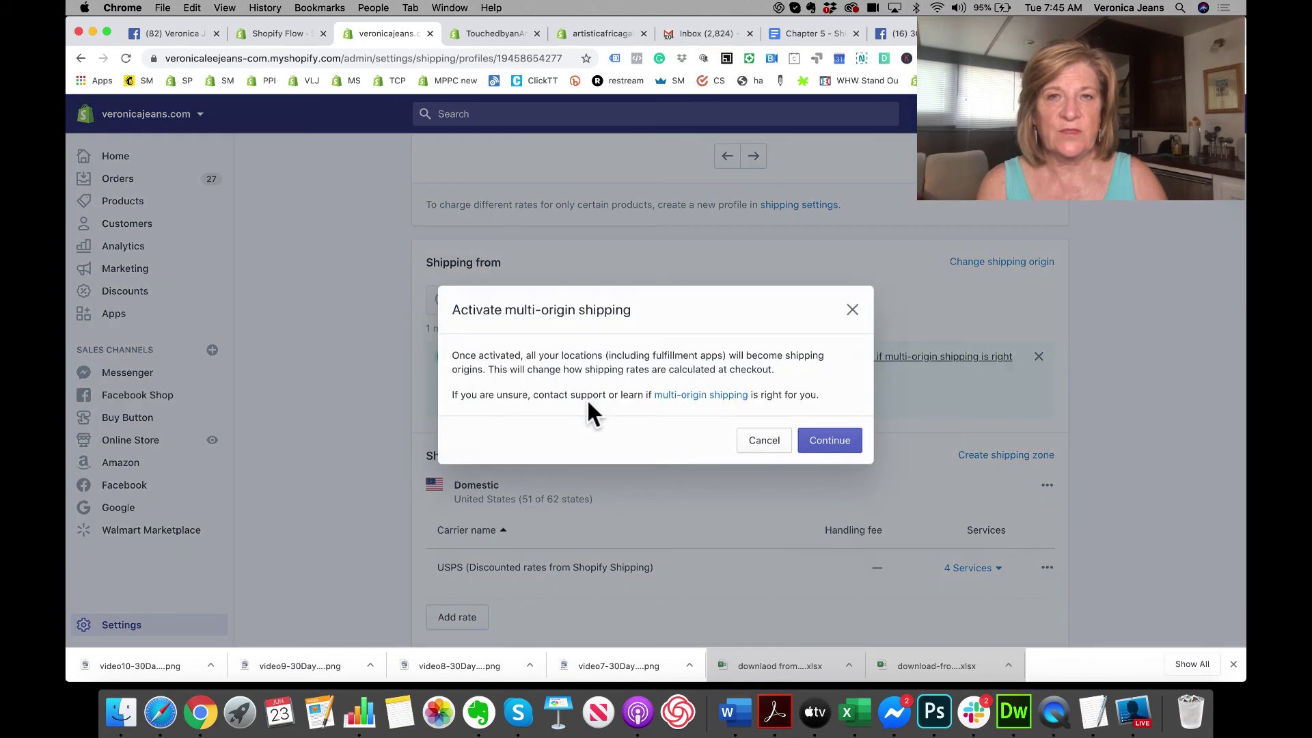
pyautogui.click(852, 306)
pyautogui.scroll(-3, 692, 444)
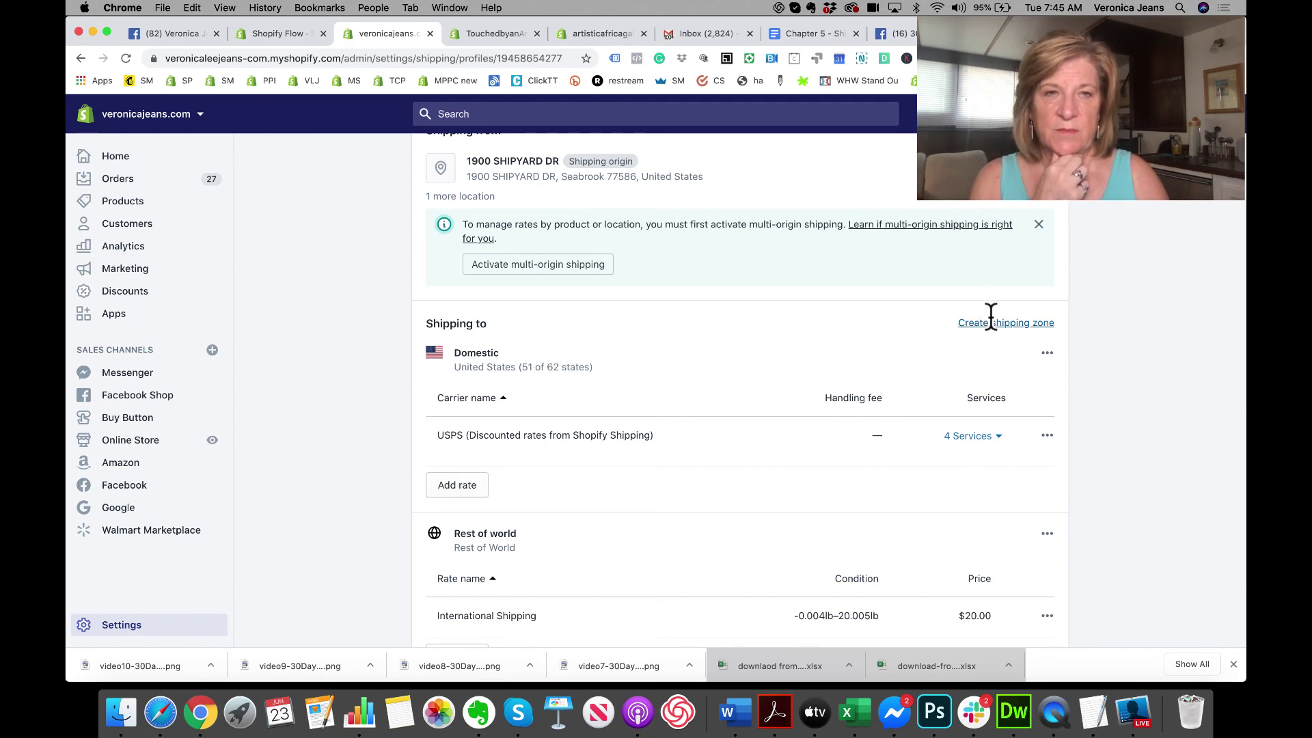
# Step: Edit the Domestic zone, reselecting all 62 United States states and expanding the state list
pyautogui.click(1046, 353)
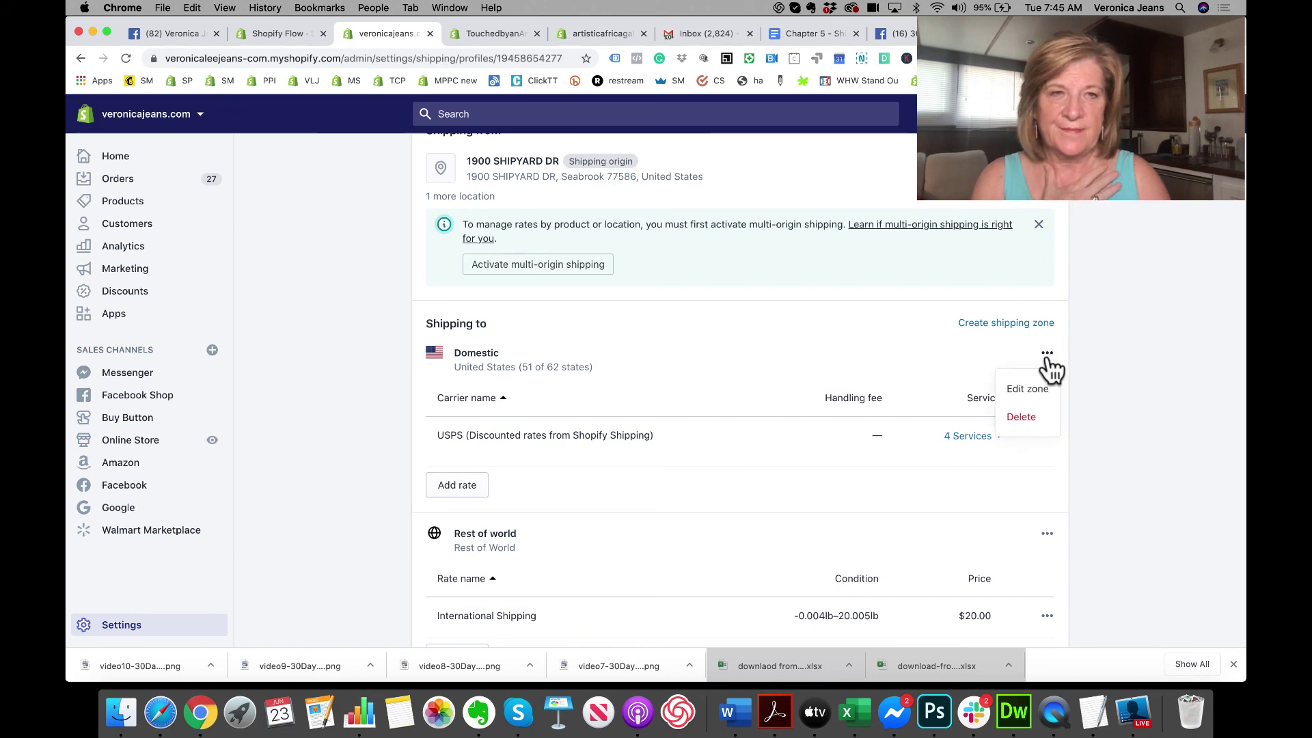
pyautogui.click(1028, 390)
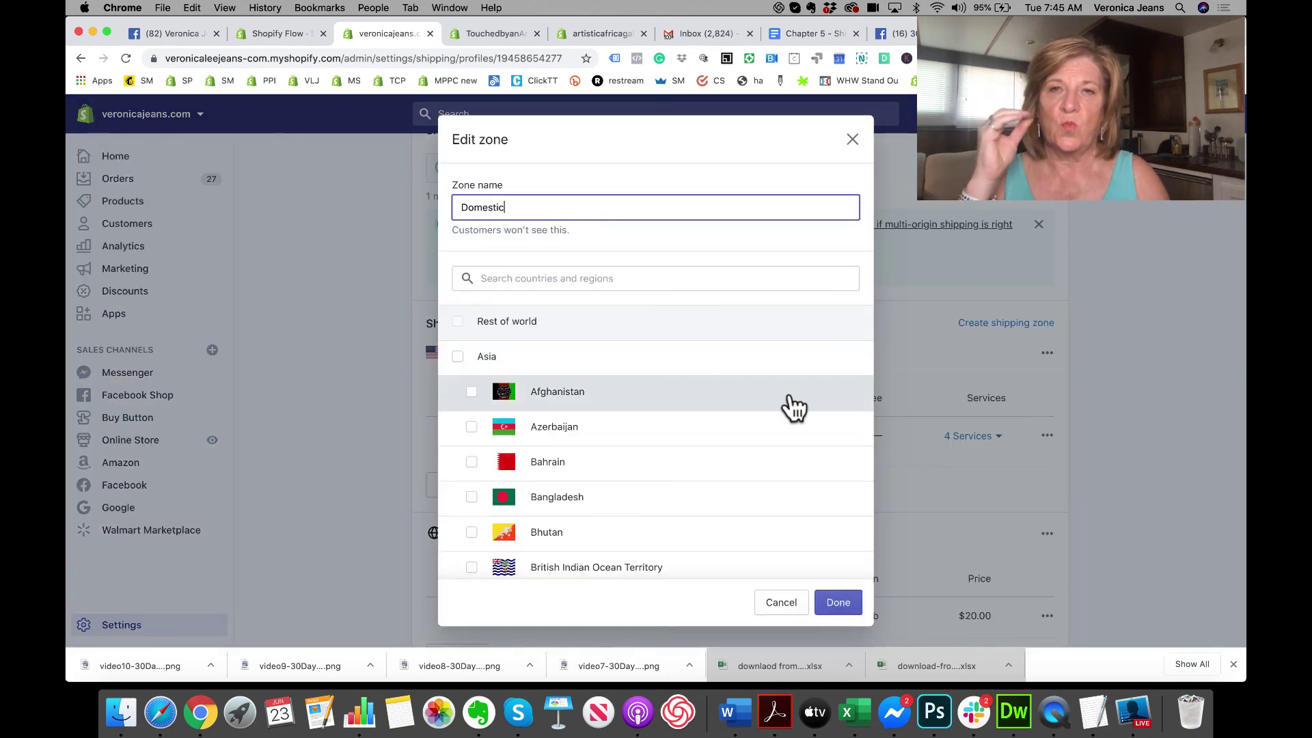
pyautogui.scroll(-10, 791, 399)
pyautogui.scroll(-15, 793, 405)
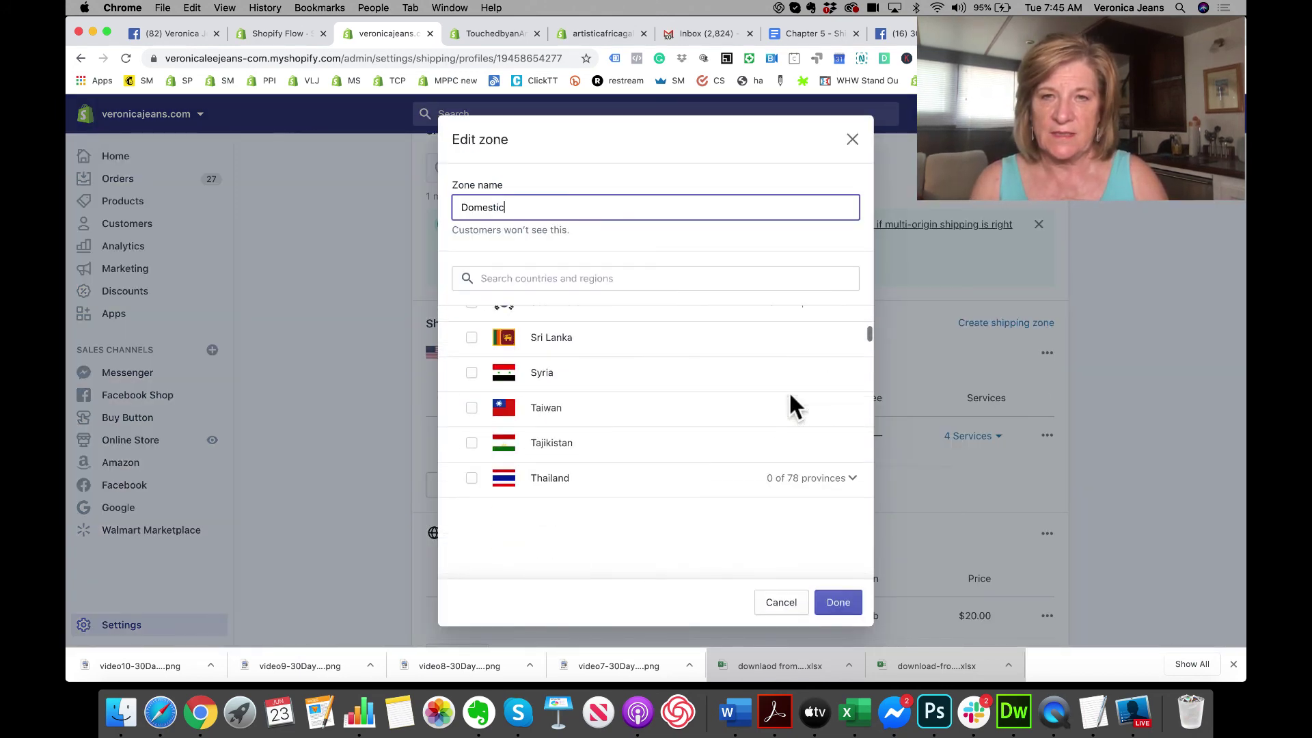
pyautogui.scroll(-20, 793, 403)
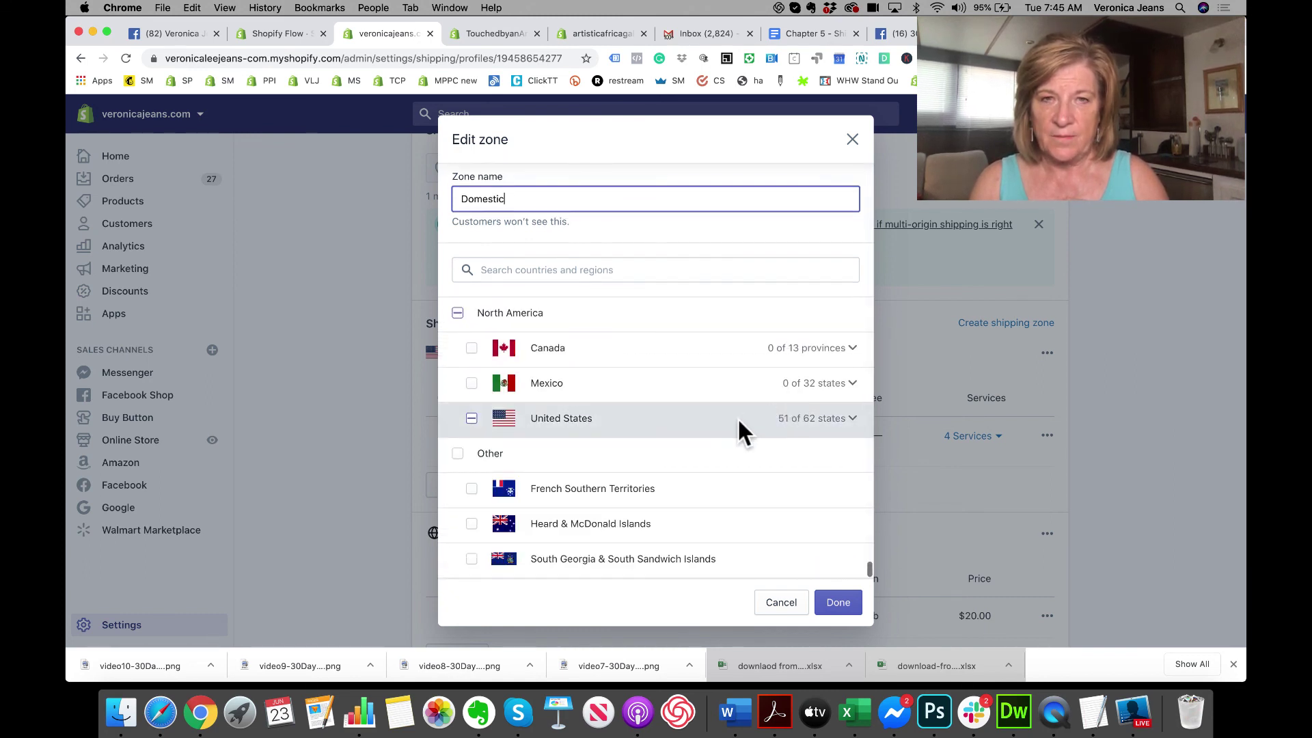
pyautogui.click(735, 422)
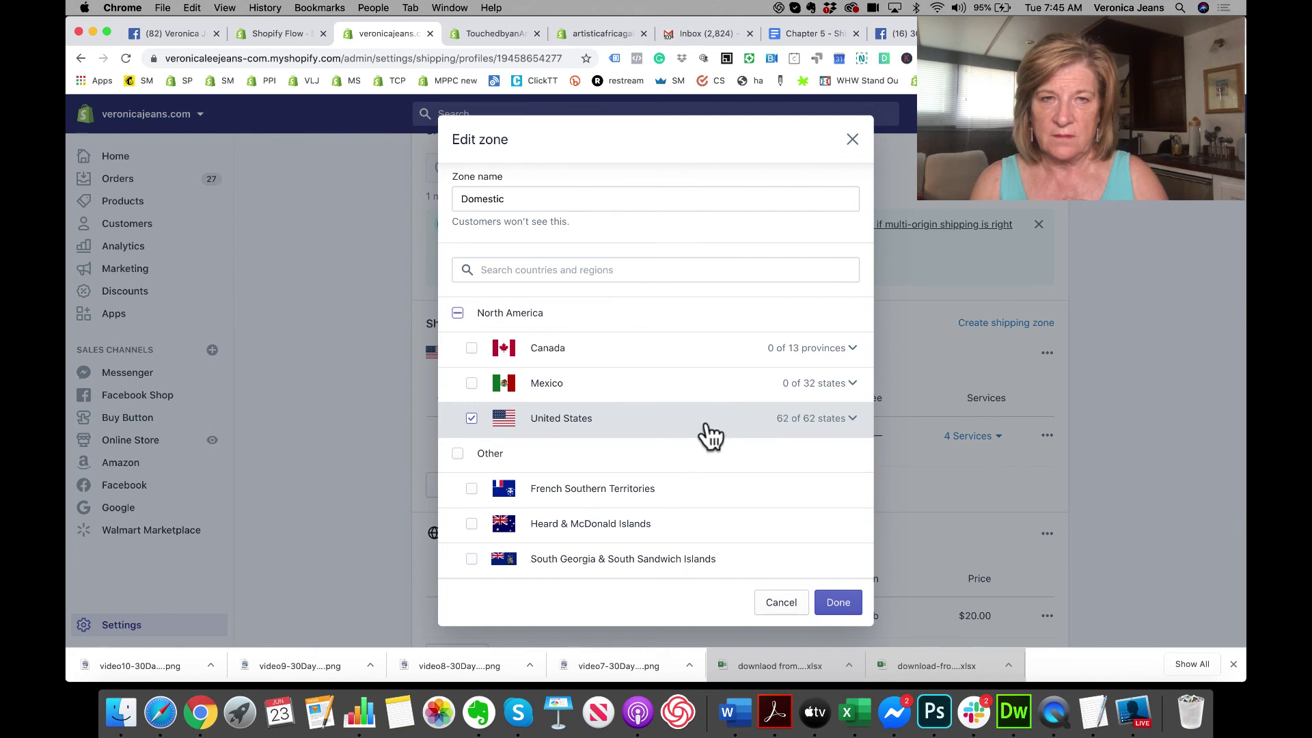
pyautogui.click(704, 429)
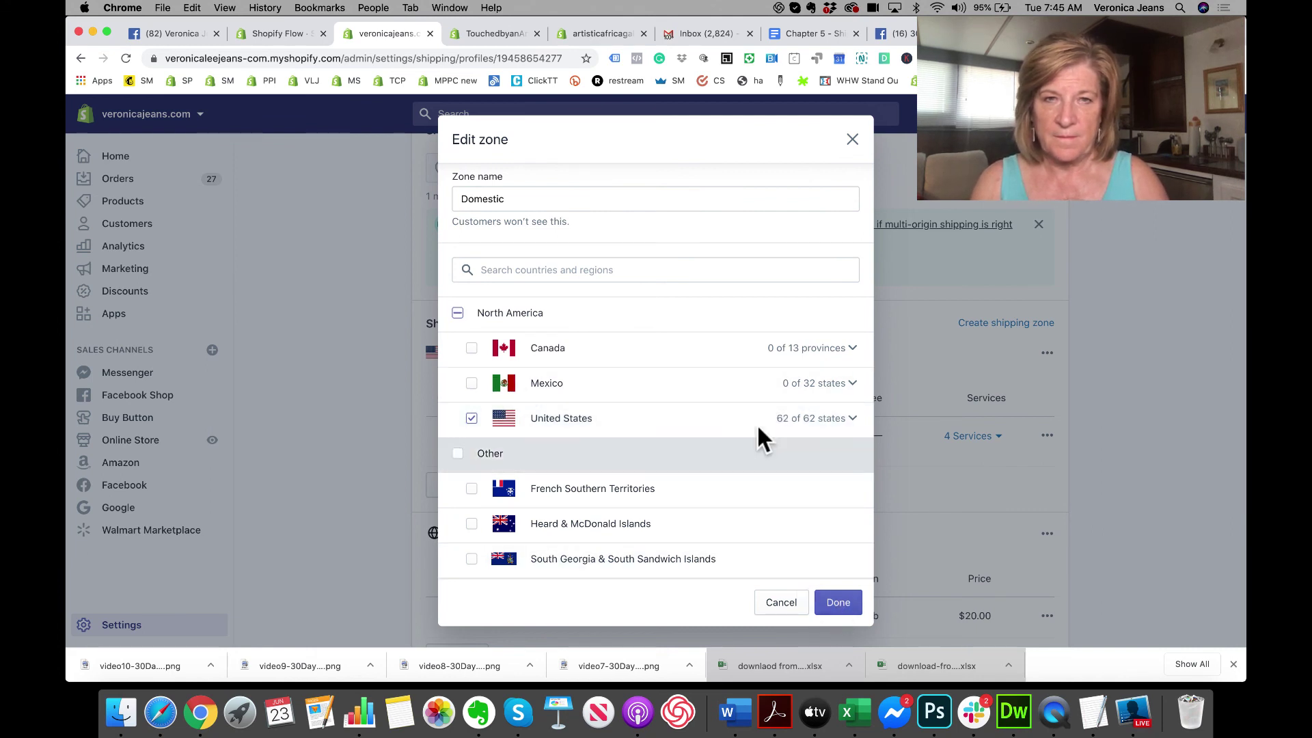
pyautogui.click(820, 430)
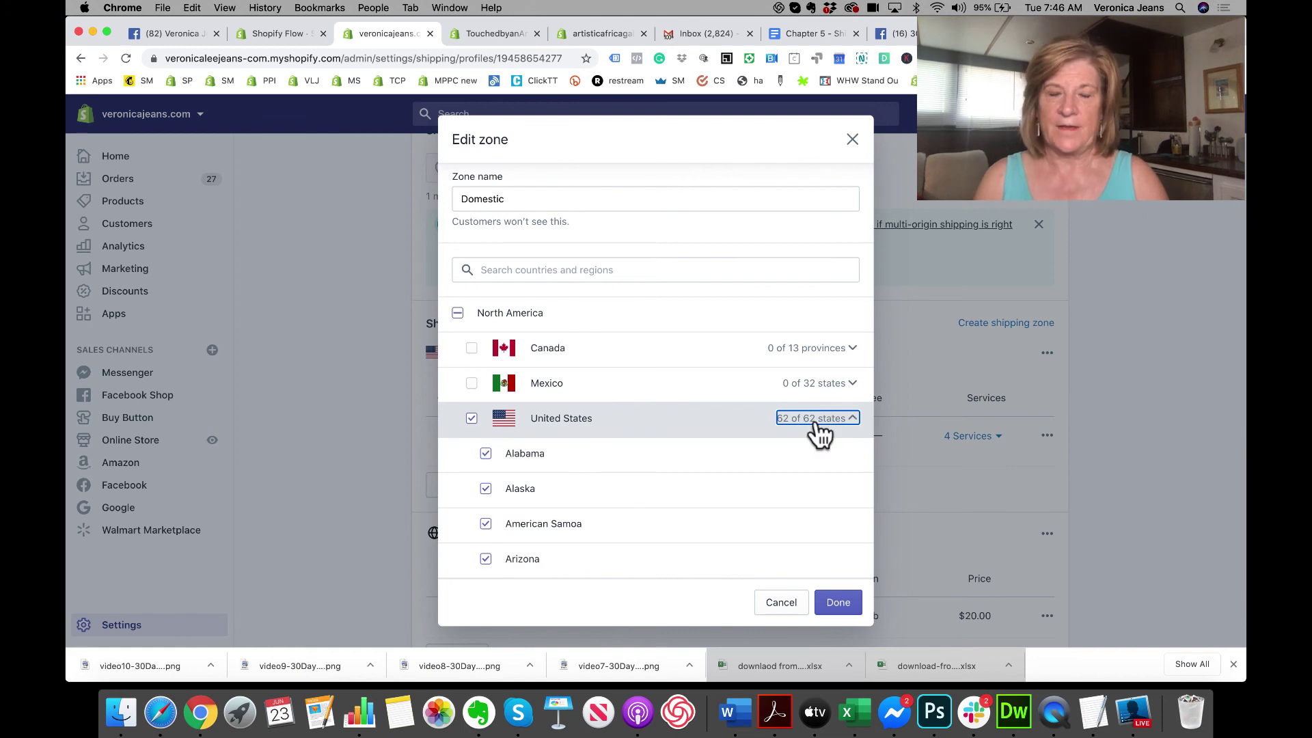
pyautogui.scroll(-3, 820, 431)
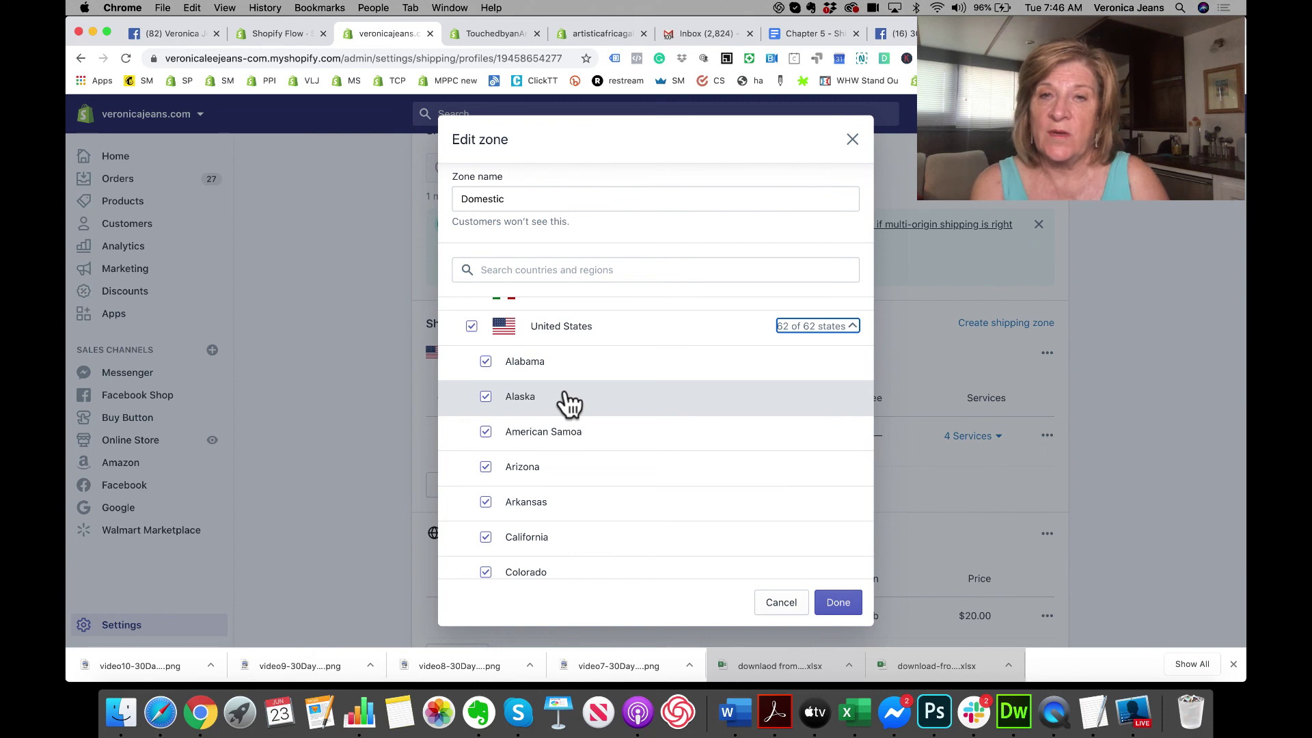
# Step: Remove American Samoa, Micronesia, Guam, Marshall Islands, Northern Mariana Islands, Puerto Rico and U.S. Virgin Islands
pyautogui.click(486, 433)
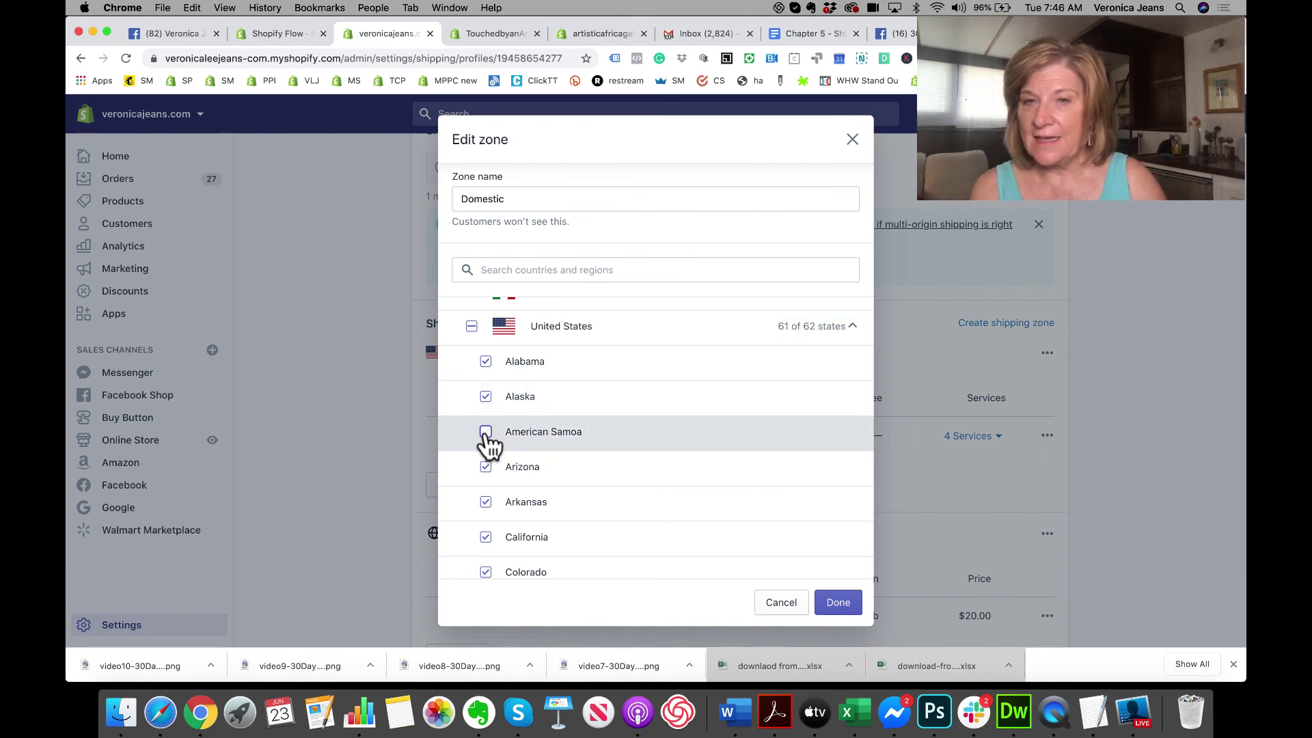
pyautogui.scroll(-5, 487, 438)
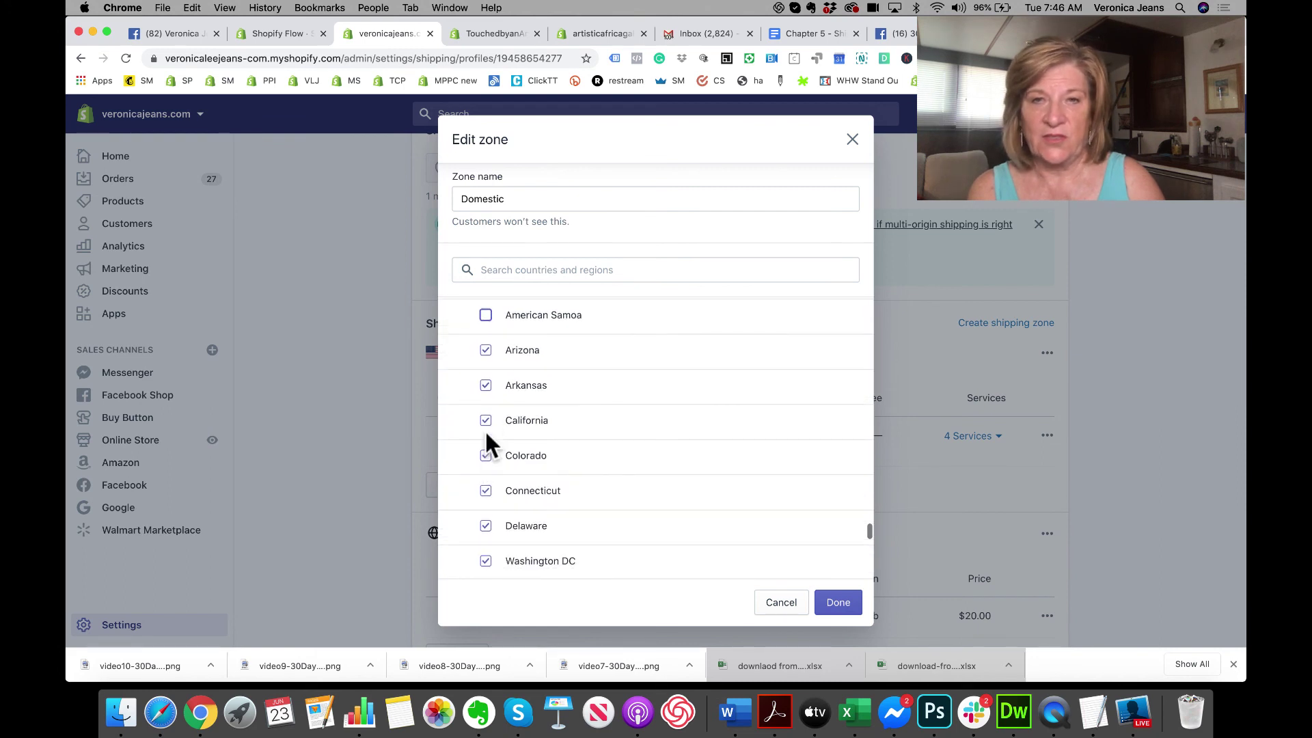
pyautogui.scroll(-3, 485, 429)
pyautogui.click(485, 451)
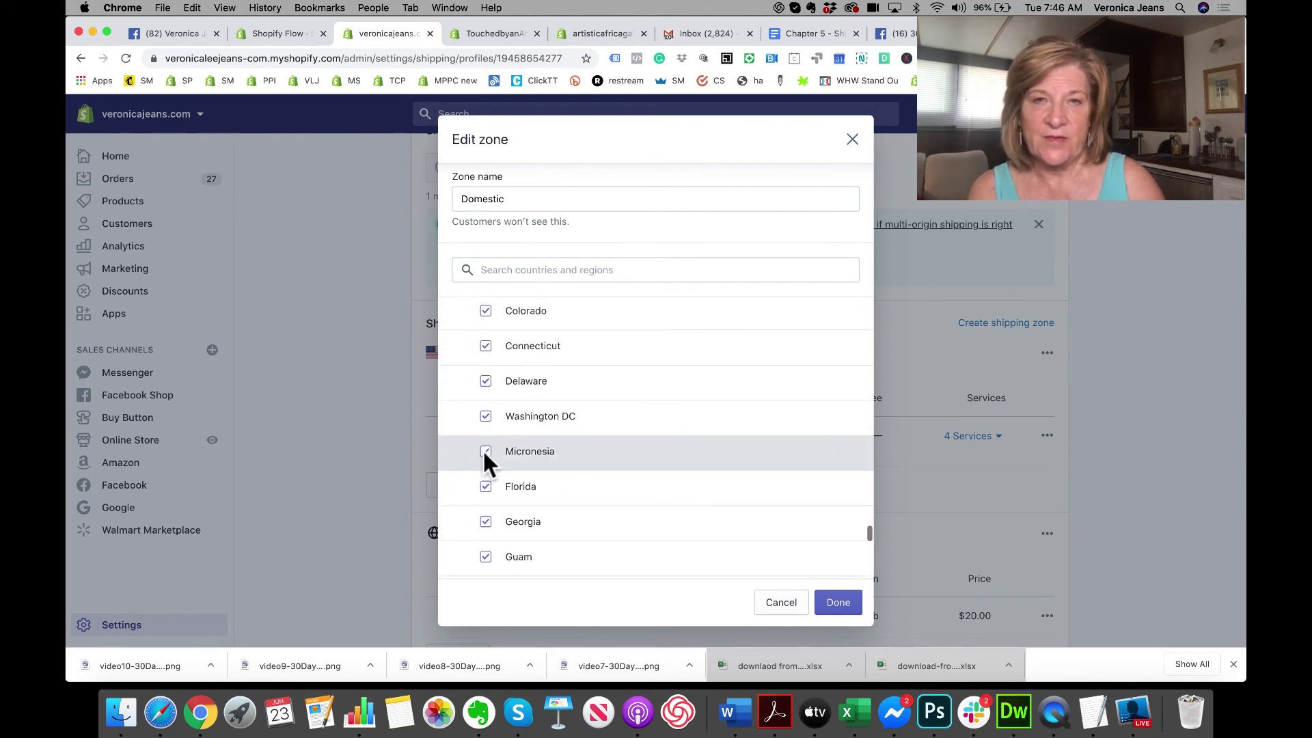
pyautogui.scroll(-3, 485, 452)
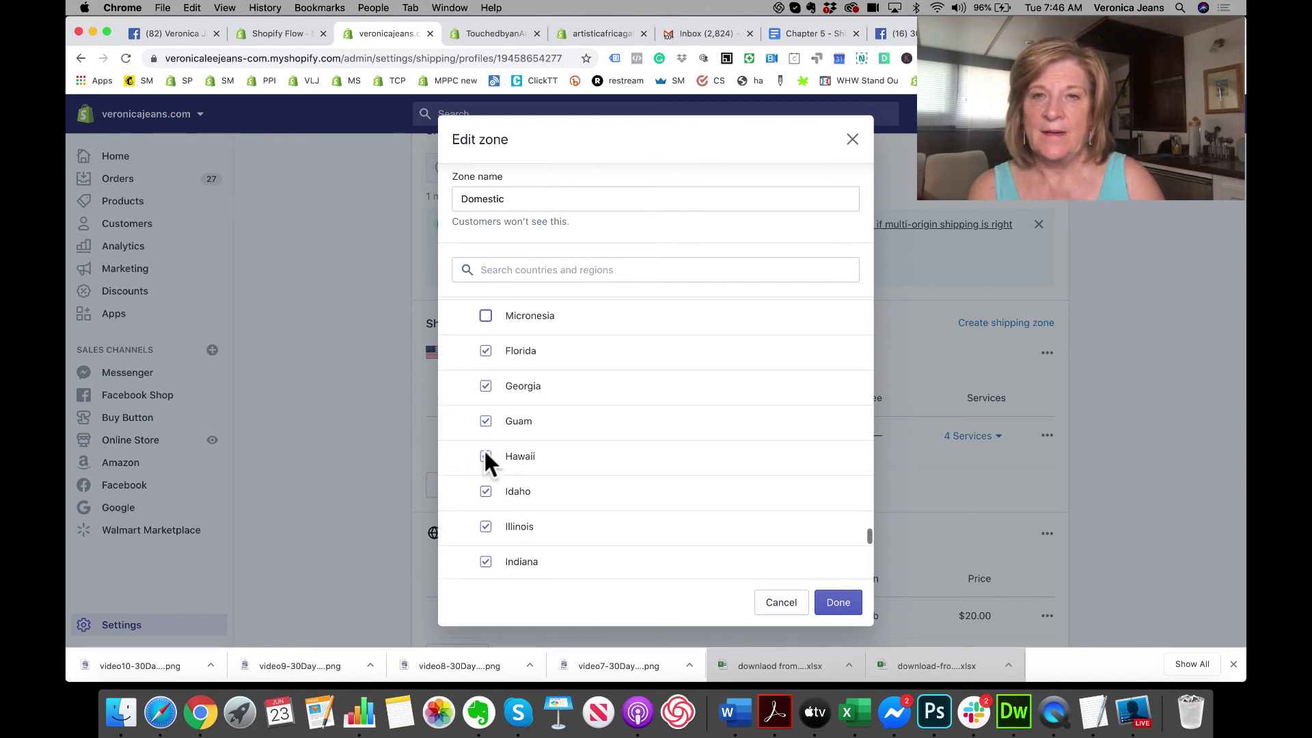
pyautogui.click(485, 422)
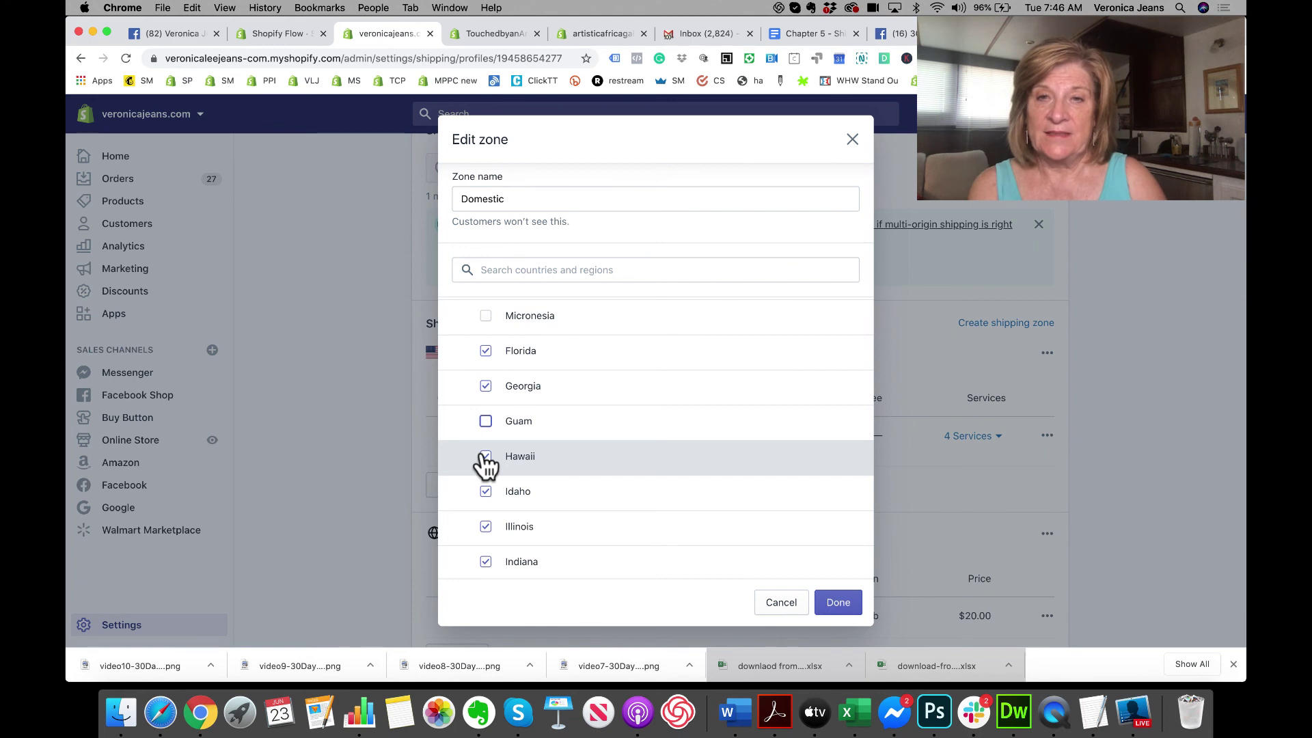
pyautogui.scroll(-5, 483, 455)
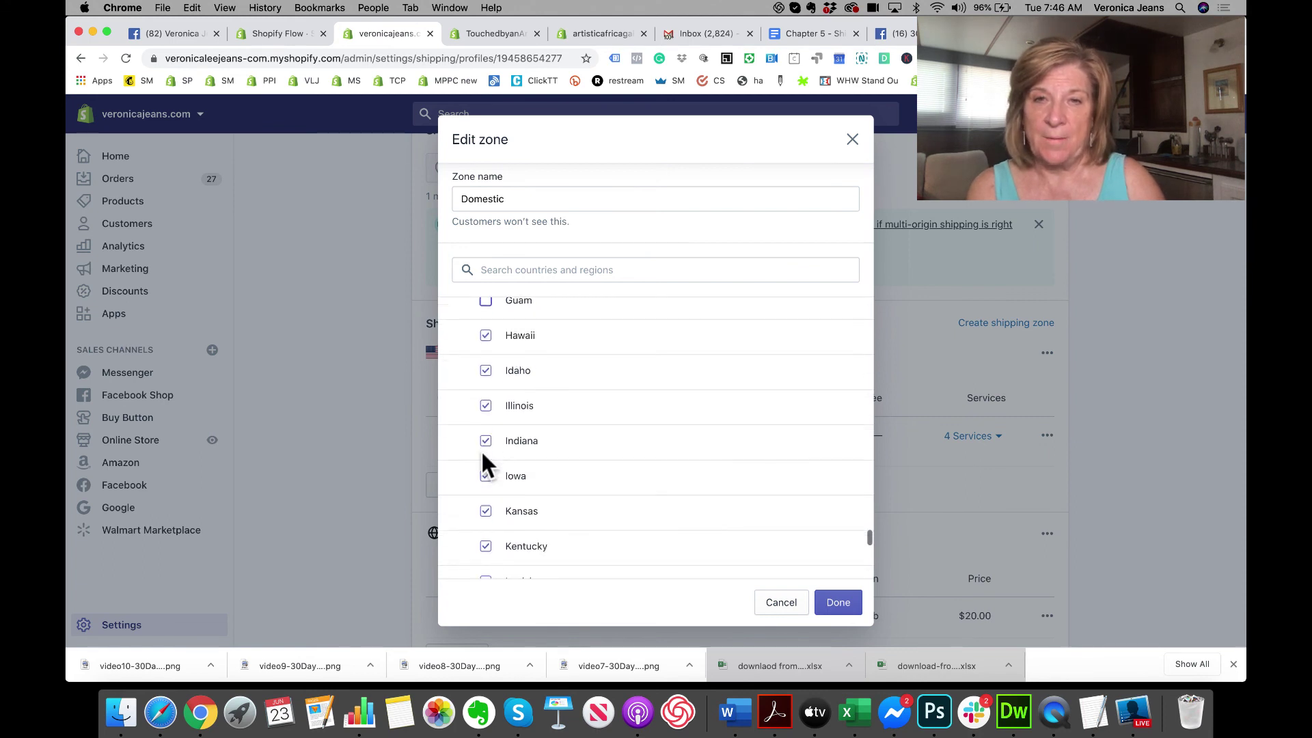
pyautogui.scroll(-3, 483, 457)
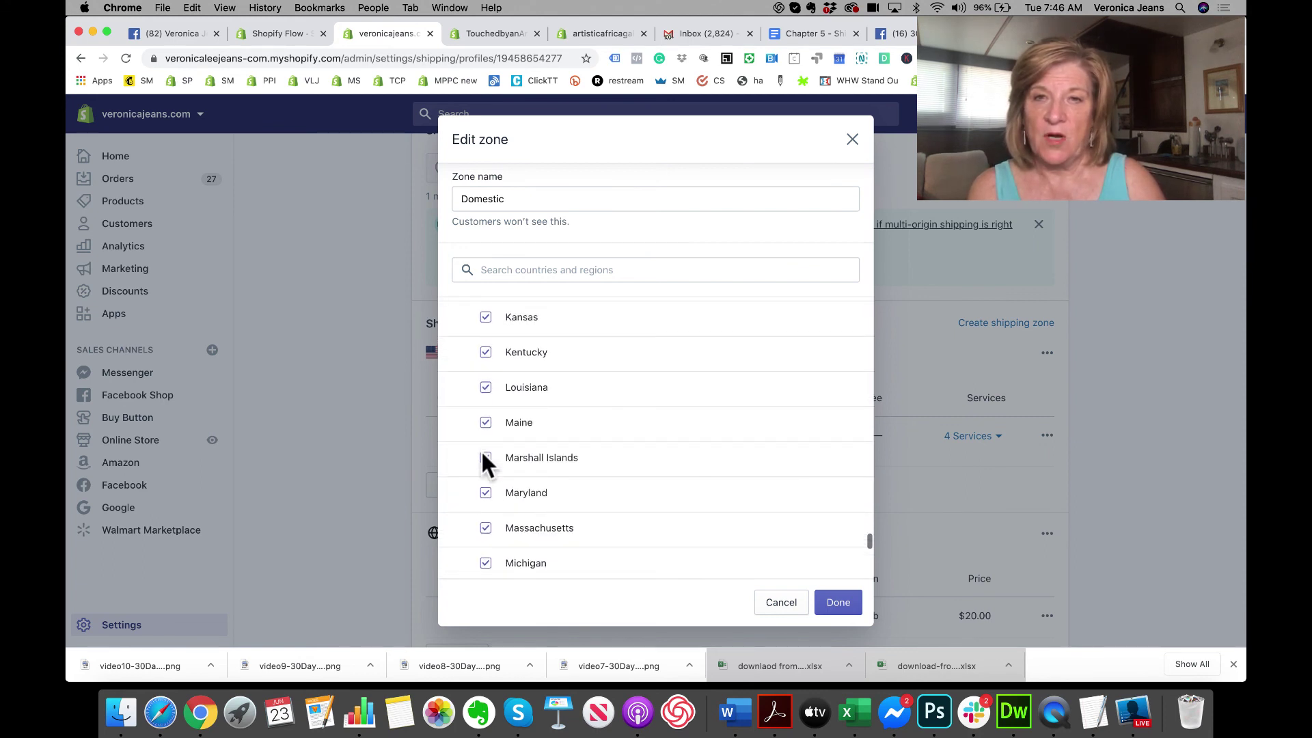
pyautogui.click(484, 458)
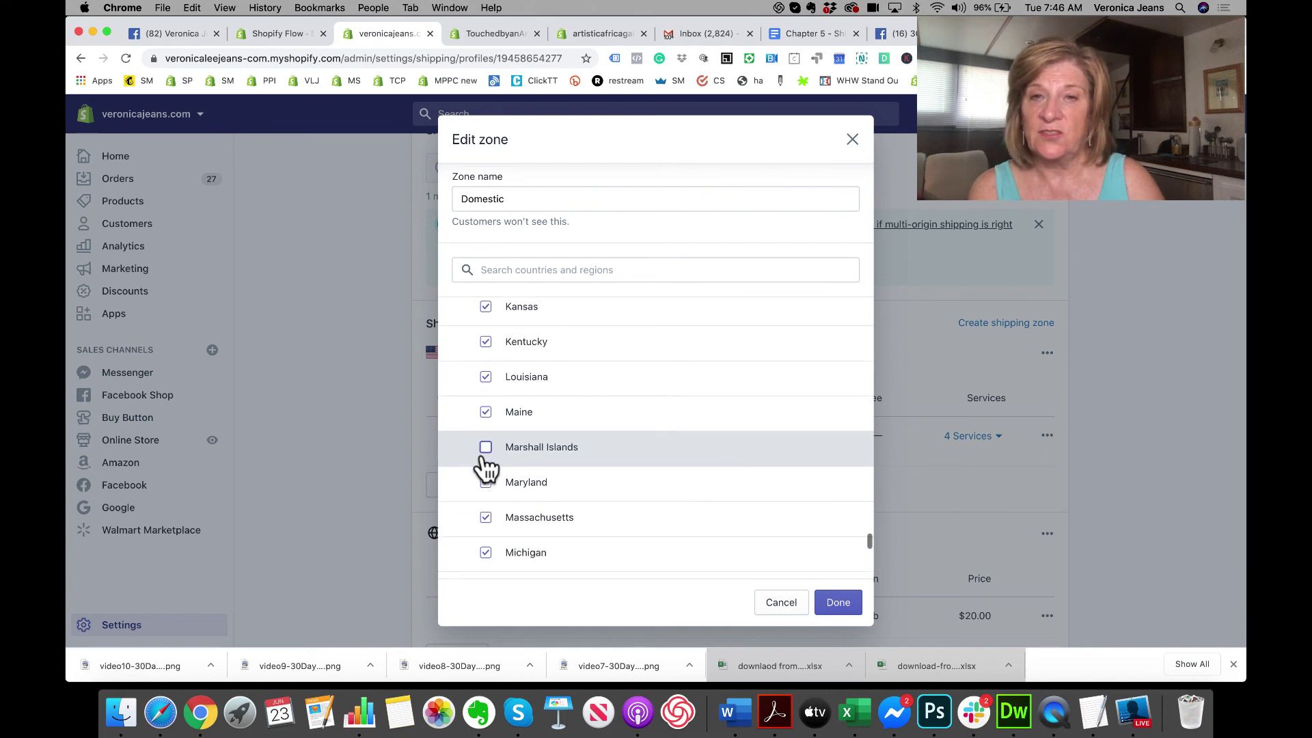
pyautogui.scroll(-4, 484, 458)
pyautogui.scroll(-4, 484, 458)
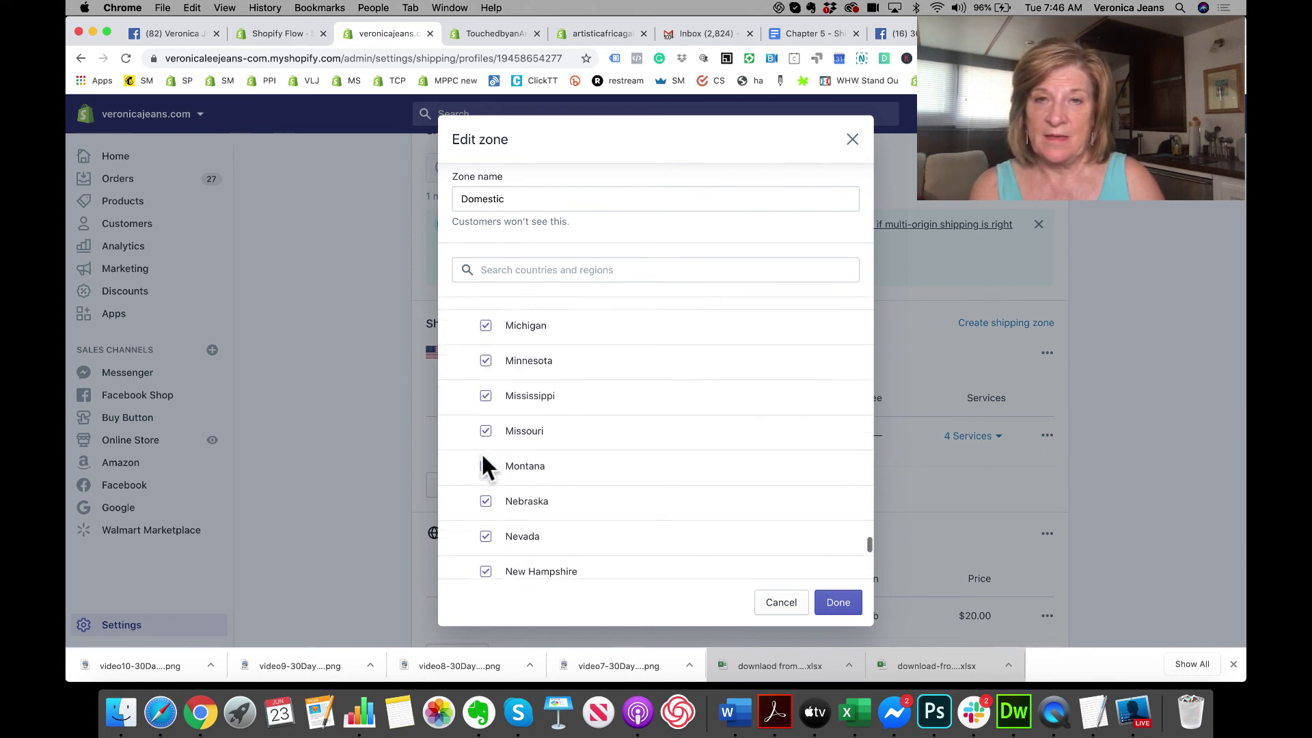
pyautogui.scroll(-6, 484, 458)
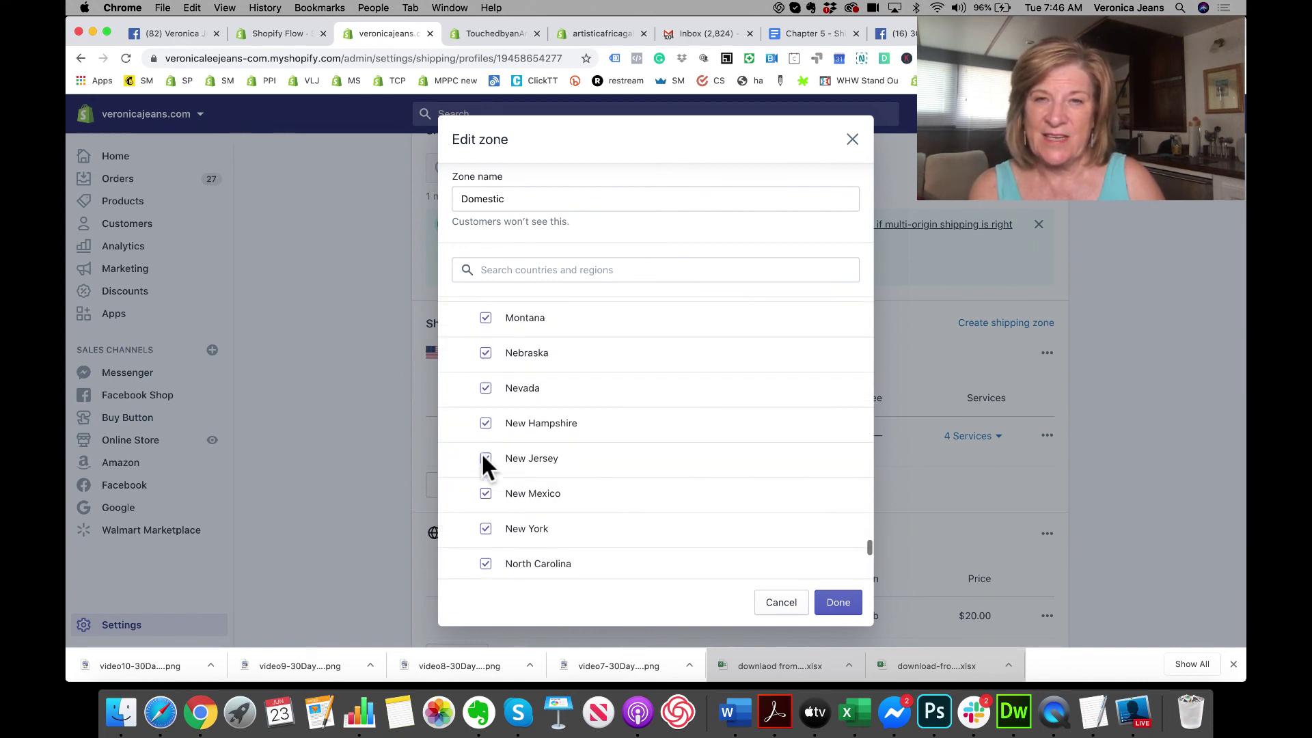
pyautogui.click(485, 462)
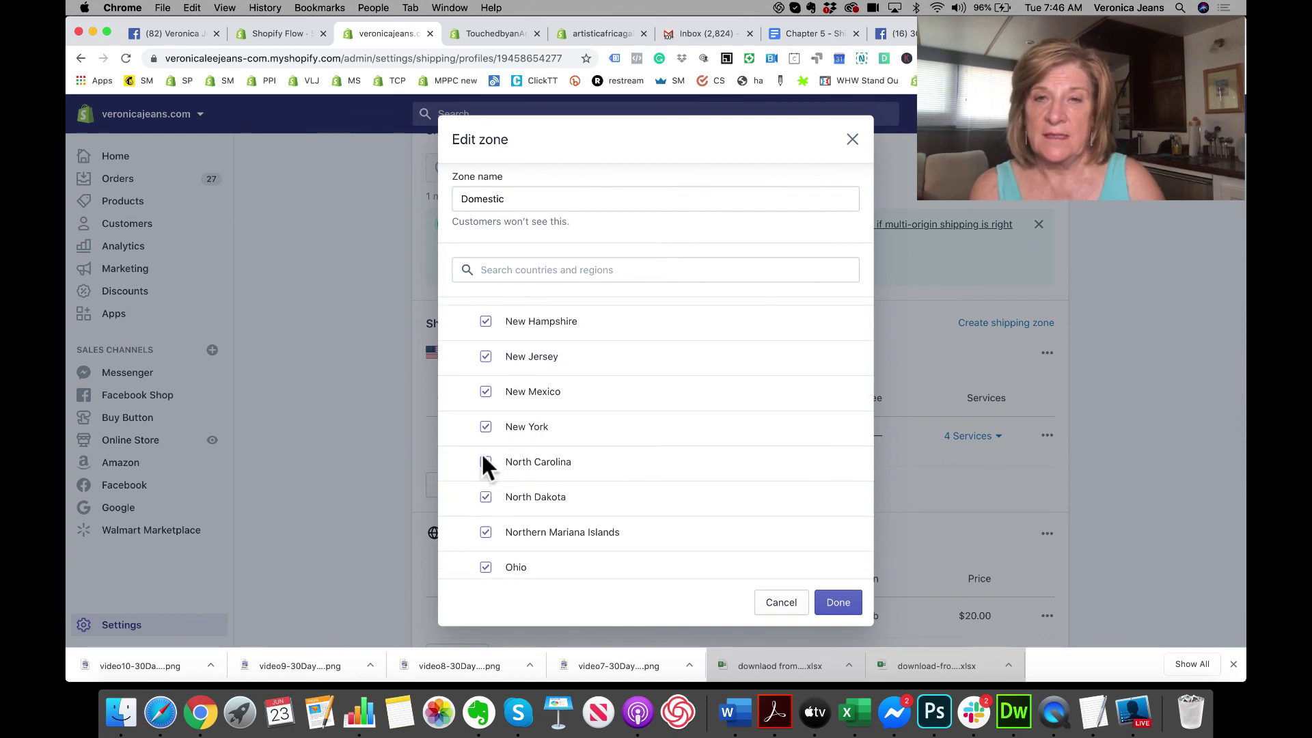
pyautogui.scroll(-3, 483, 457)
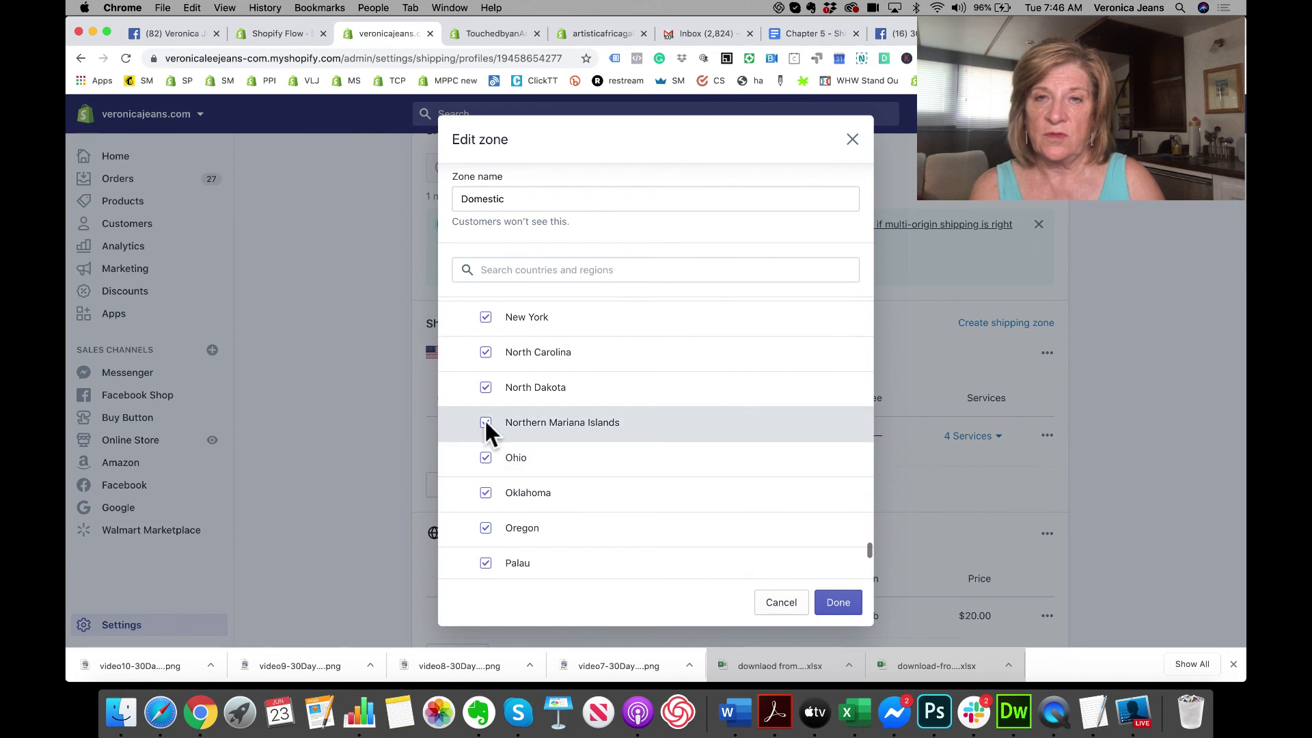
pyautogui.click(486, 422)
pyautogui.scroll(-6, 486, 425)
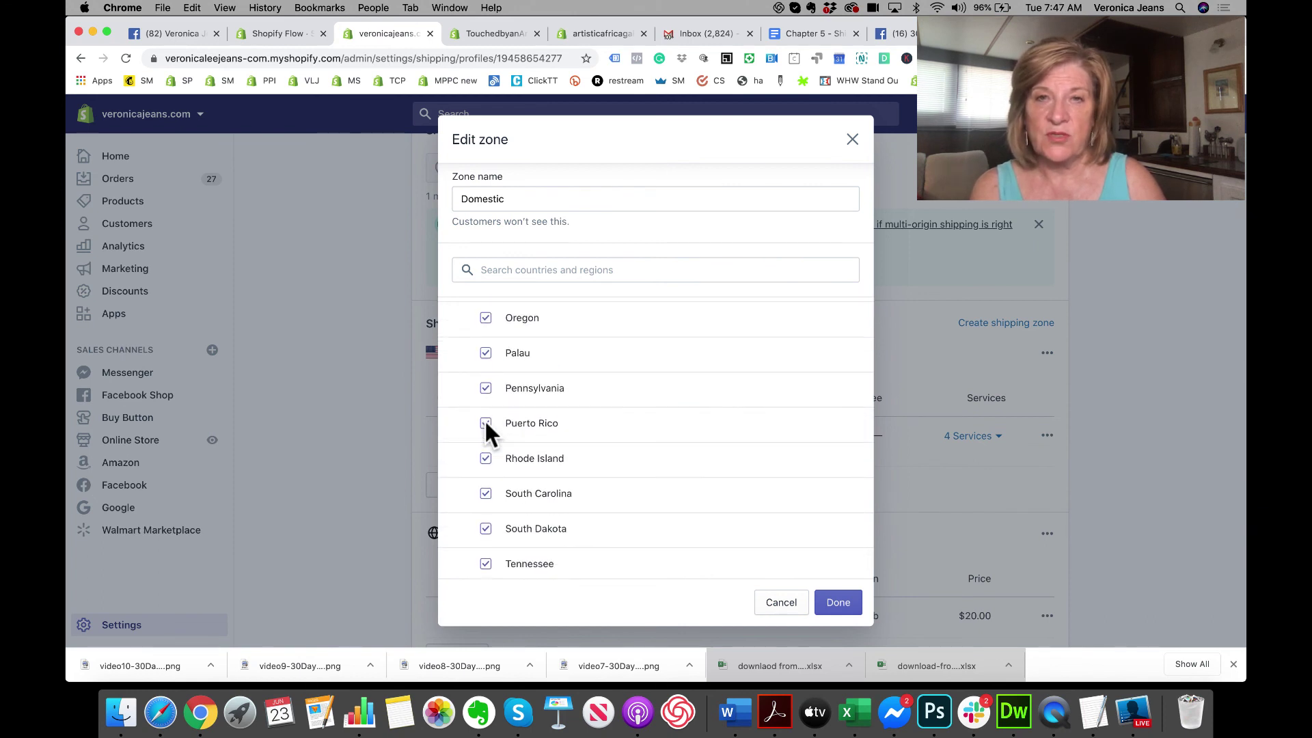
pyautogui.click(486, 423)
pyautogui.scroll(-3, 486, 424)
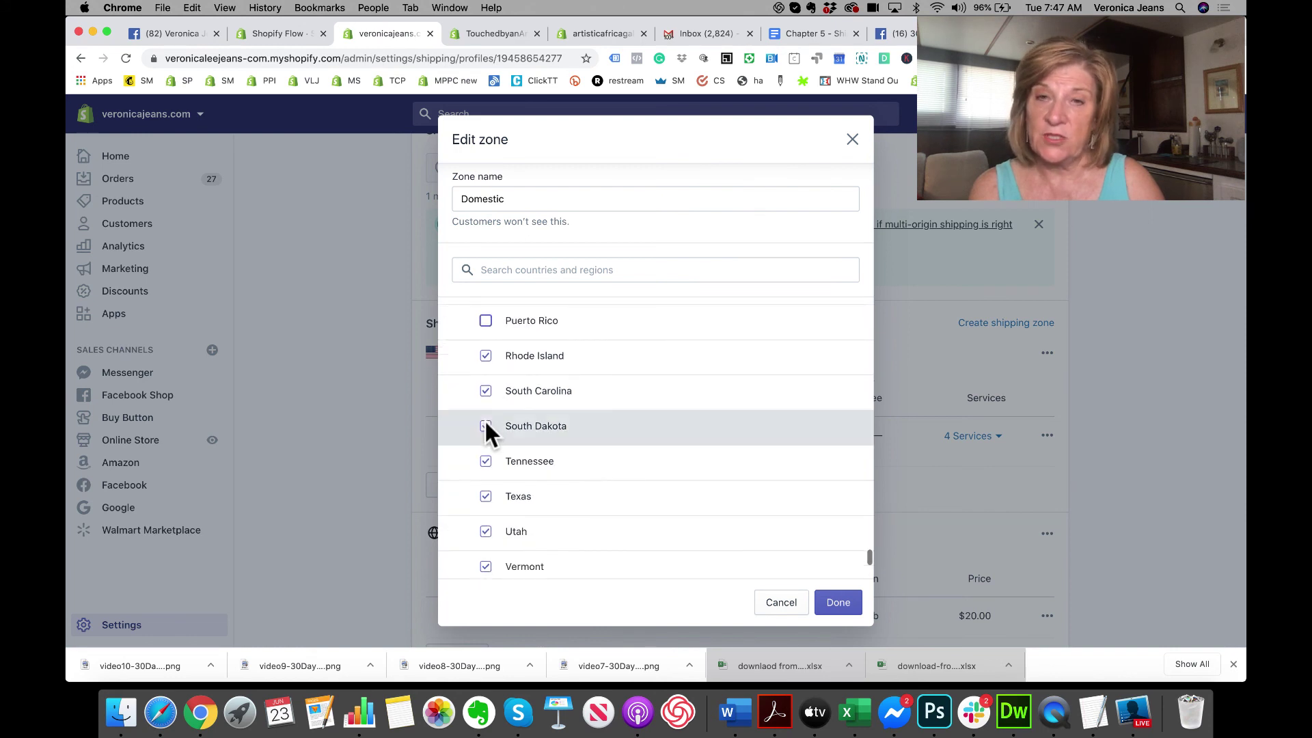
pyautogui.scroll(-3, 485, 424)
pyautogui.scroll(-3, 486, 423)
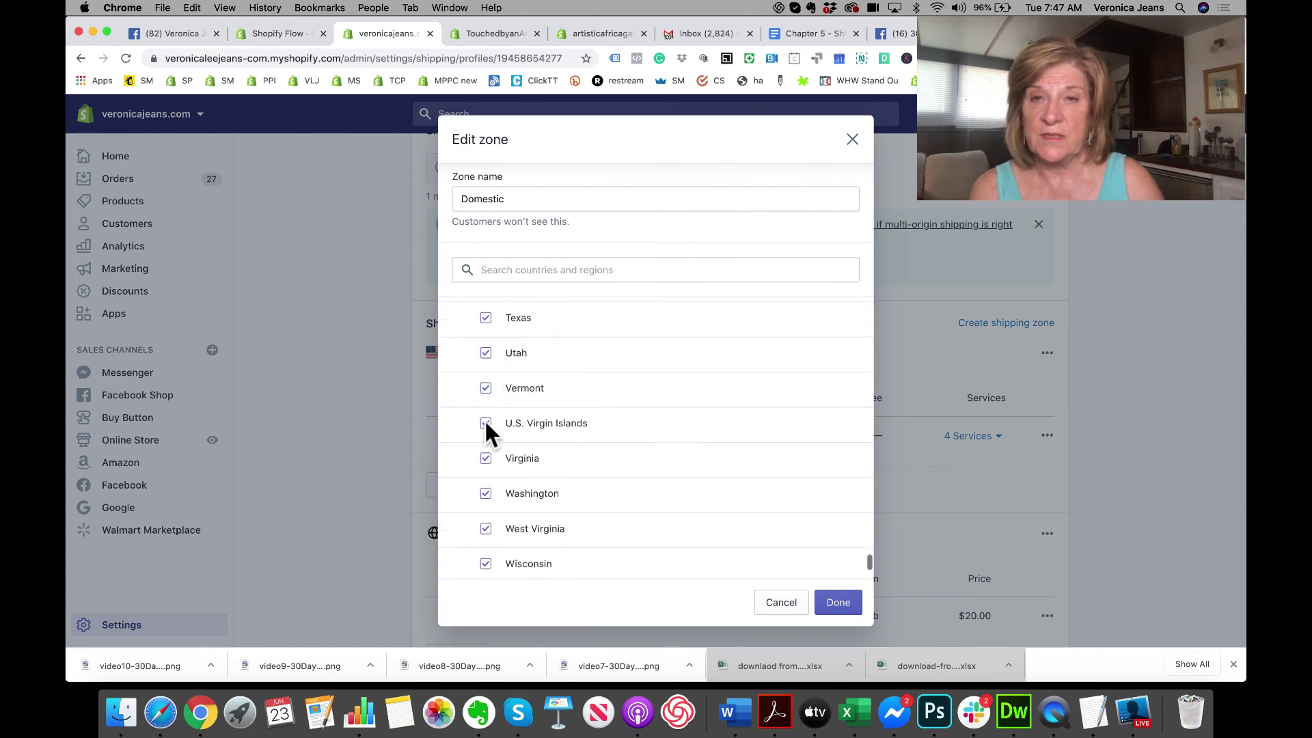
pyautogui.click(485, 404)
# Step: Exclude Armed Forces Americas, Europe and Pacific, then apply the Domestic zone changes
pyautogui.scroll(-3, 486, 419)
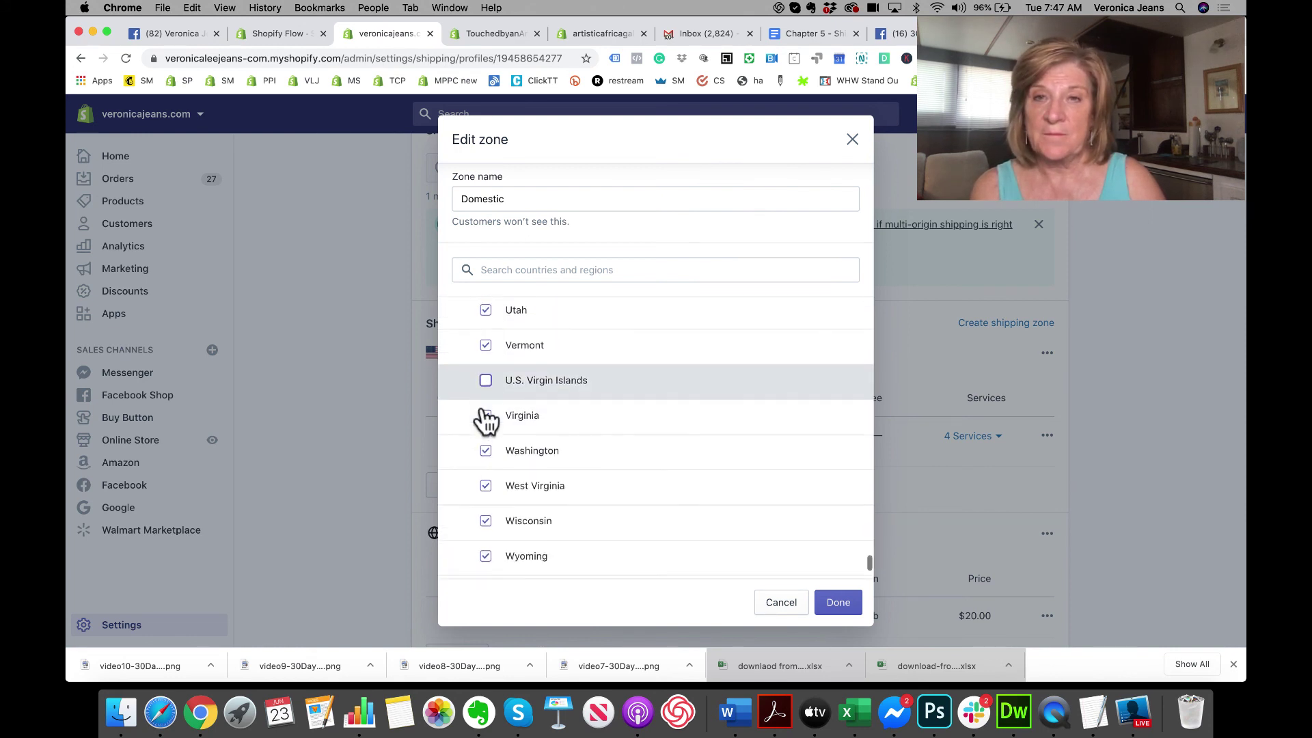
pyautogui.scroll(-3, 482, 418)
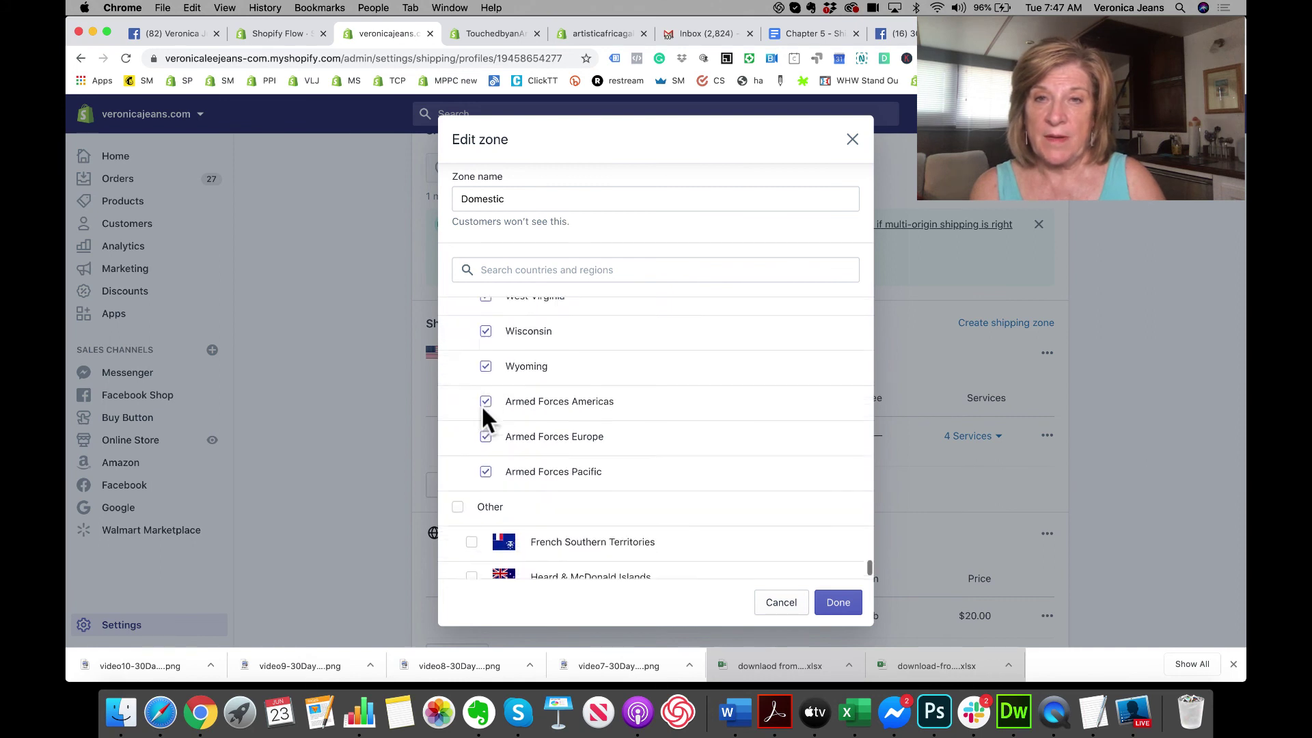
pyautogui.click(485, 393)
pyautogui.click(485, 428)
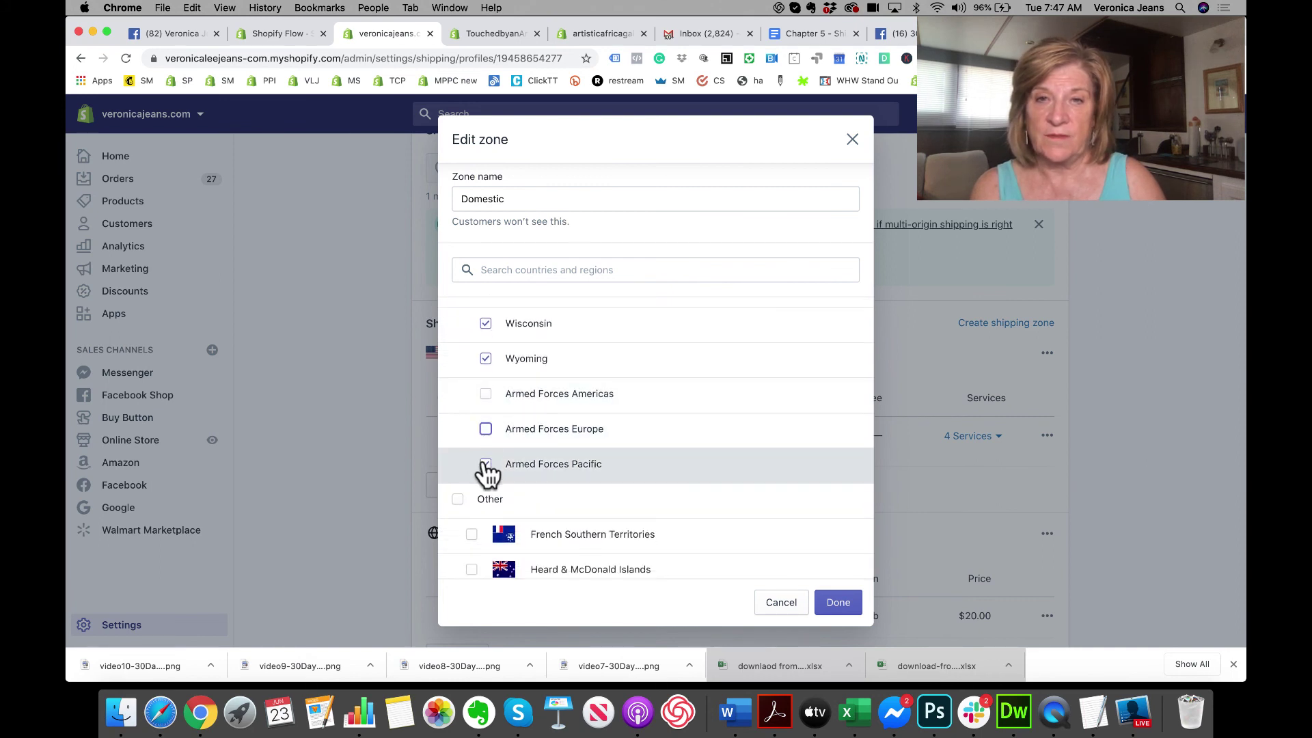
pyautogui.click(486, 464)
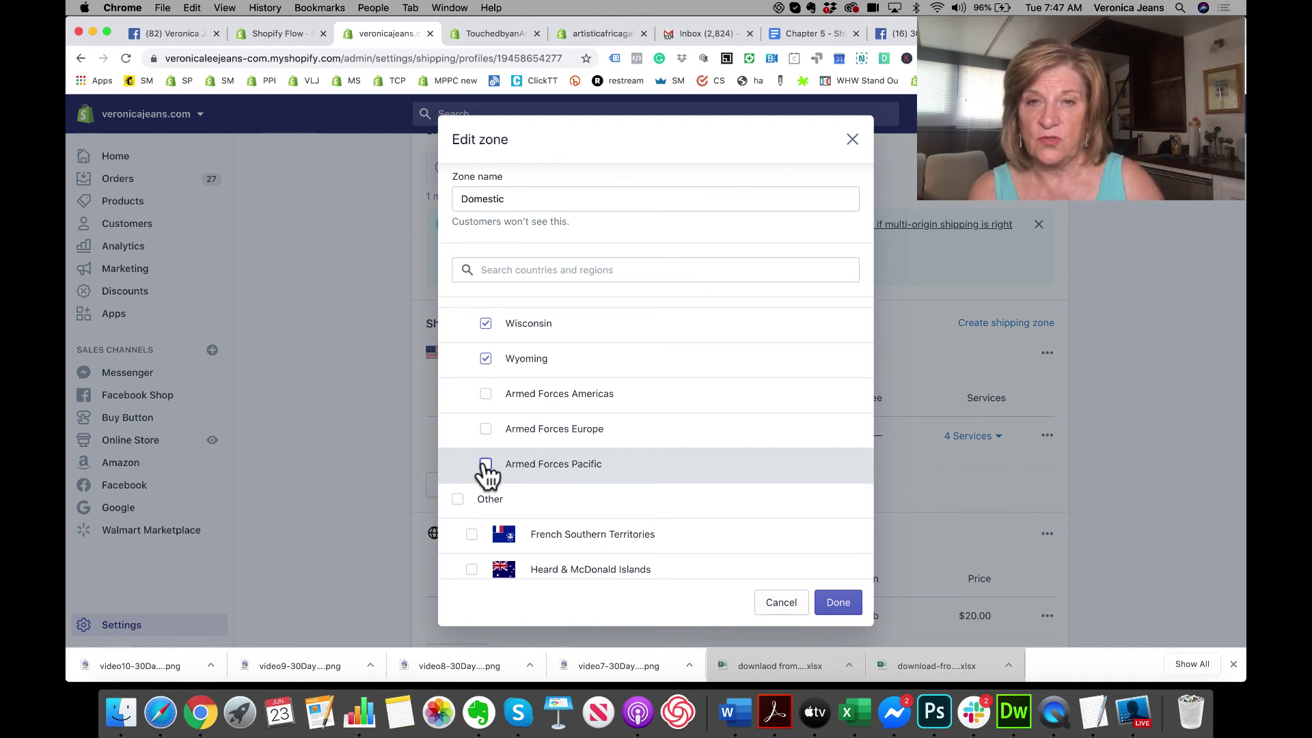
pyautogui.scroll(-1, 485, 471)
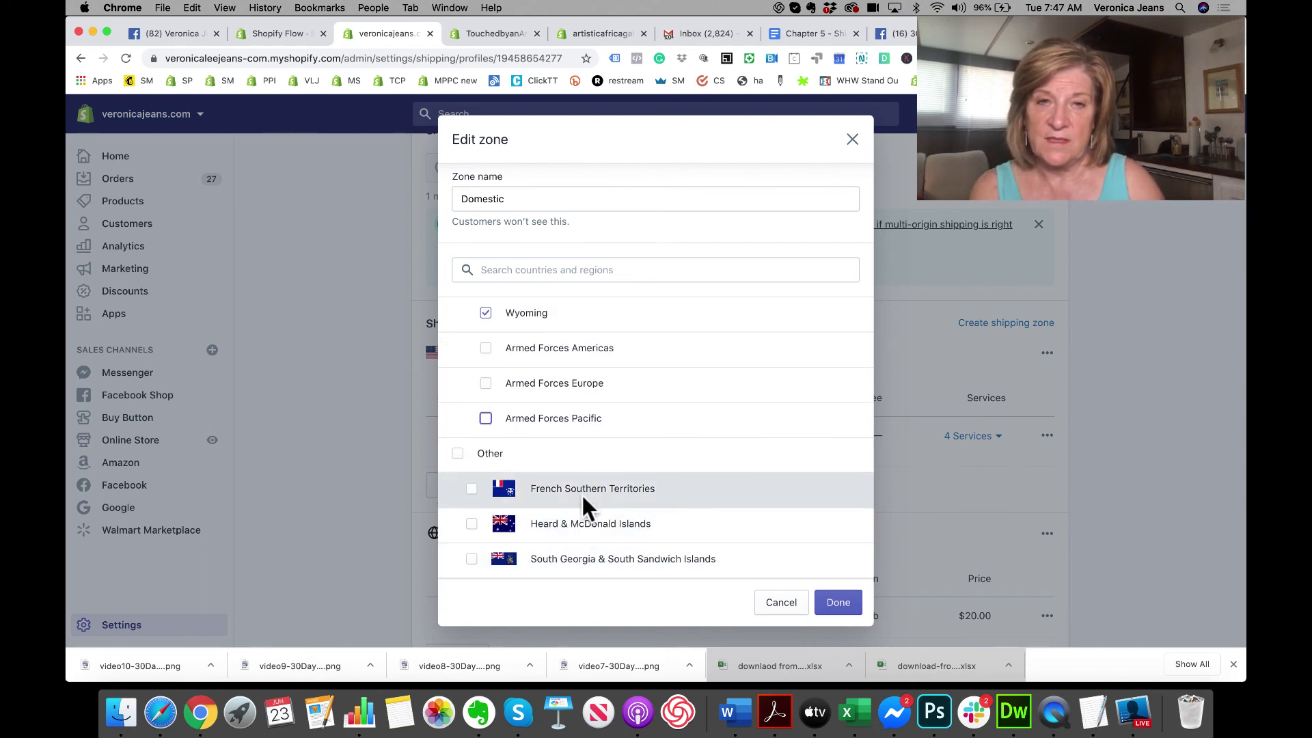
pyautogui.click(839, 622)
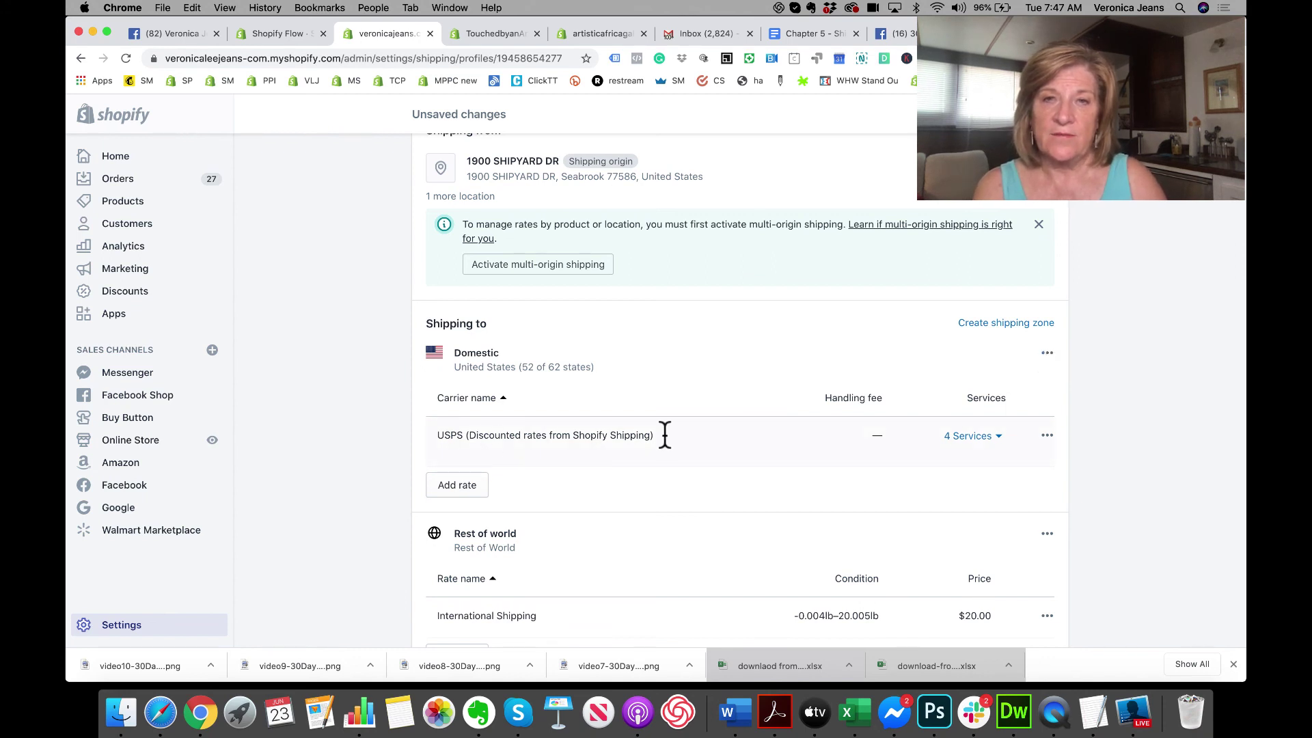
# Step: Sign back into TouchedbyanAngel.com via the Domestic carrier-rate option and return to its General shipping profile
pyautogui.click(598, 33)
pyautogui.click(499, 33)
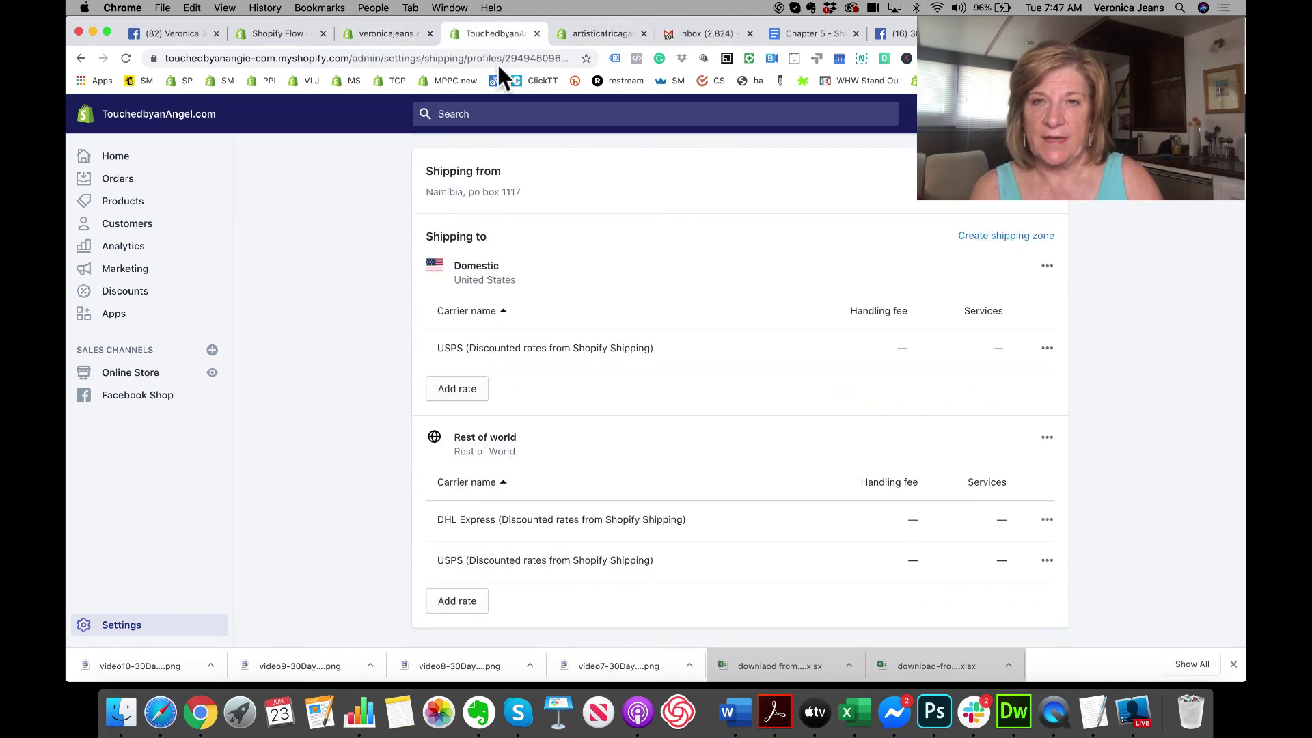
pyautogui.click(451, 393)
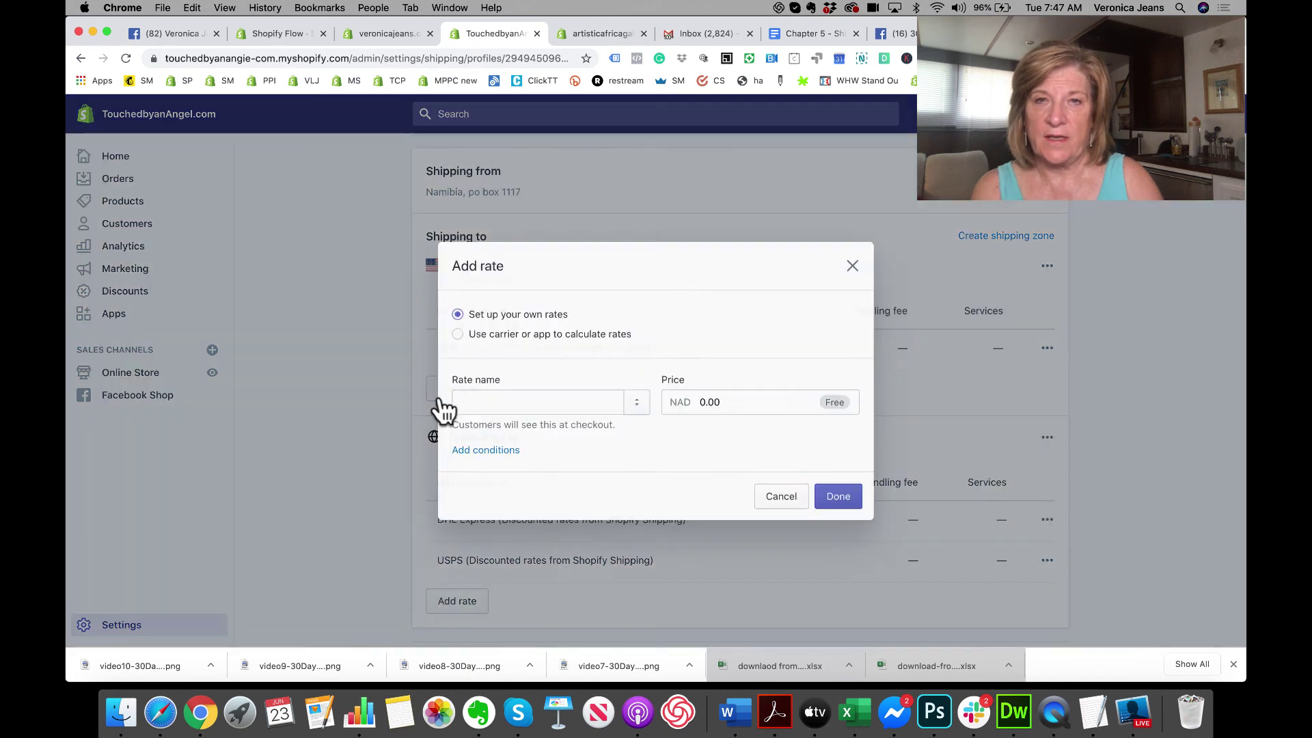
pyautogui.click(457, 325)
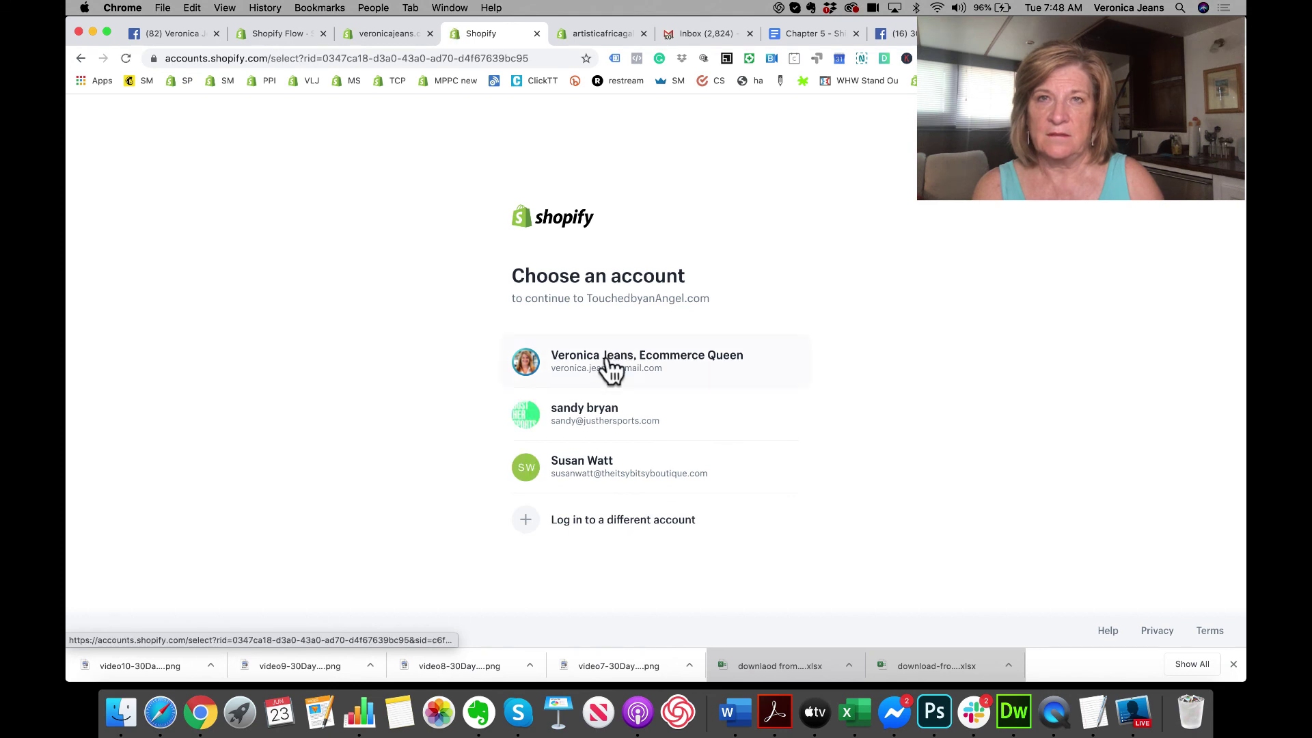
pyautogui.click(612, 370)
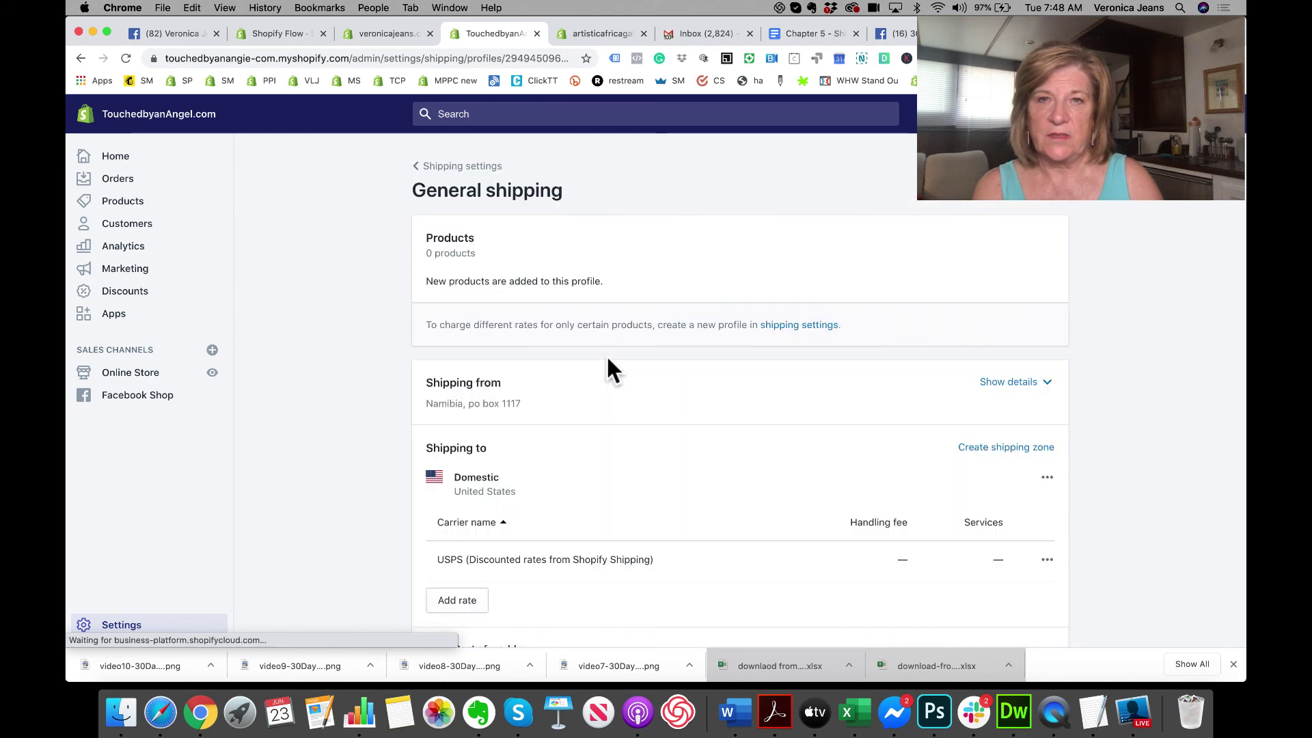
pyautogui.scroll(-5, 606, 365)
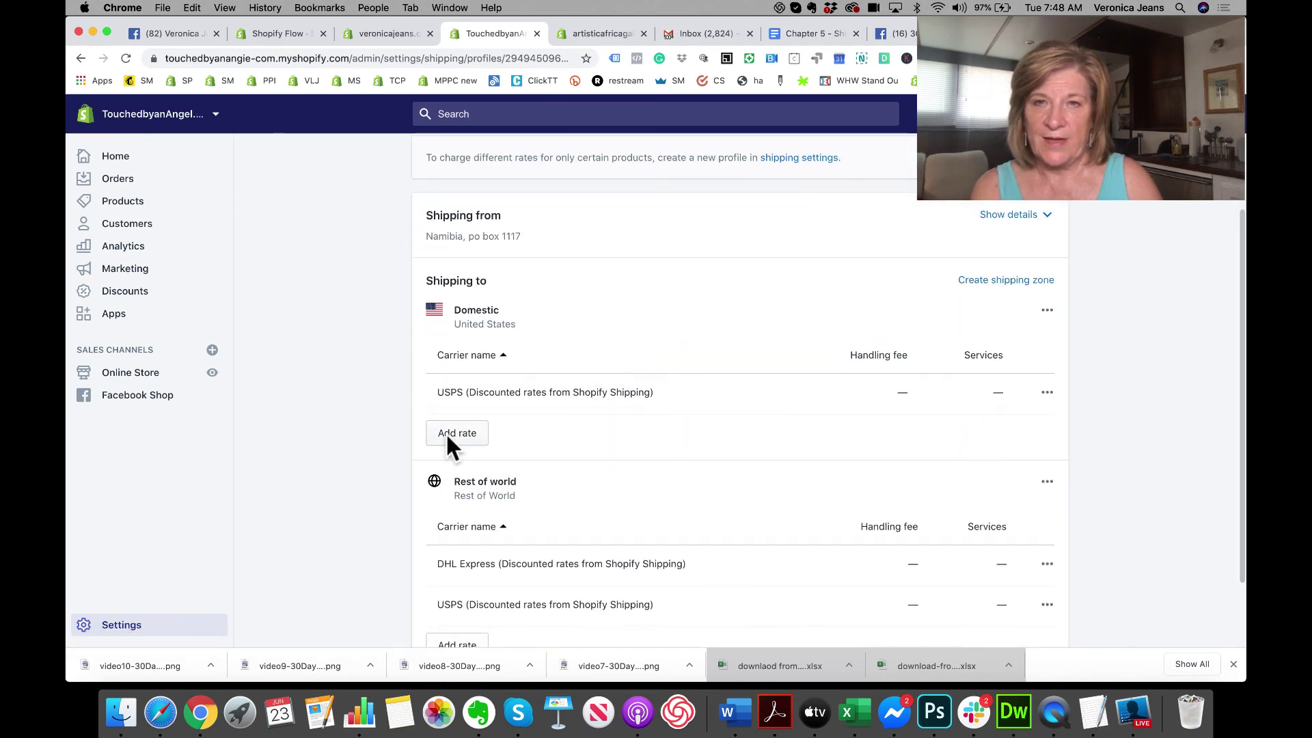
# Step: Check available carriers for a new carrier-calculated TouchedbyanAngel Domestic rate, keeping DHL Express
pyautogui.click(448, 436)
pyautogui.click(513, 325)
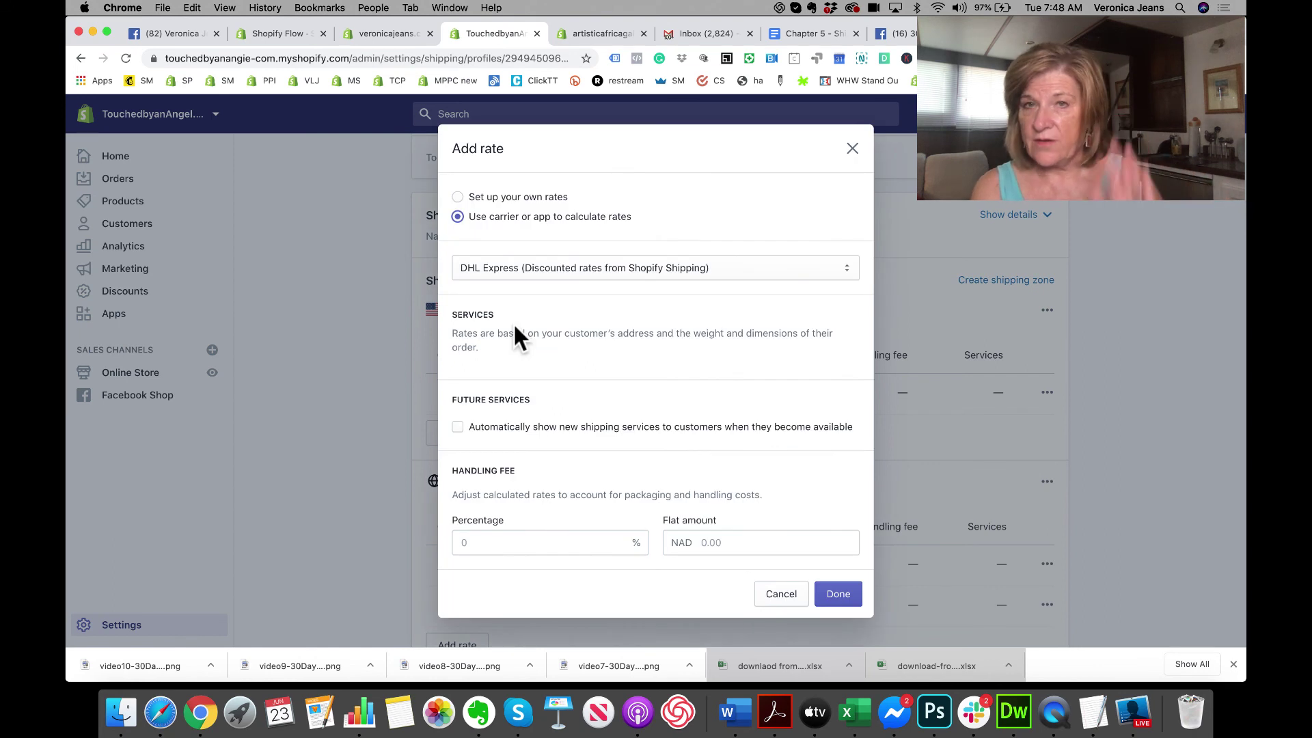
pyautogui.click(843, 263)
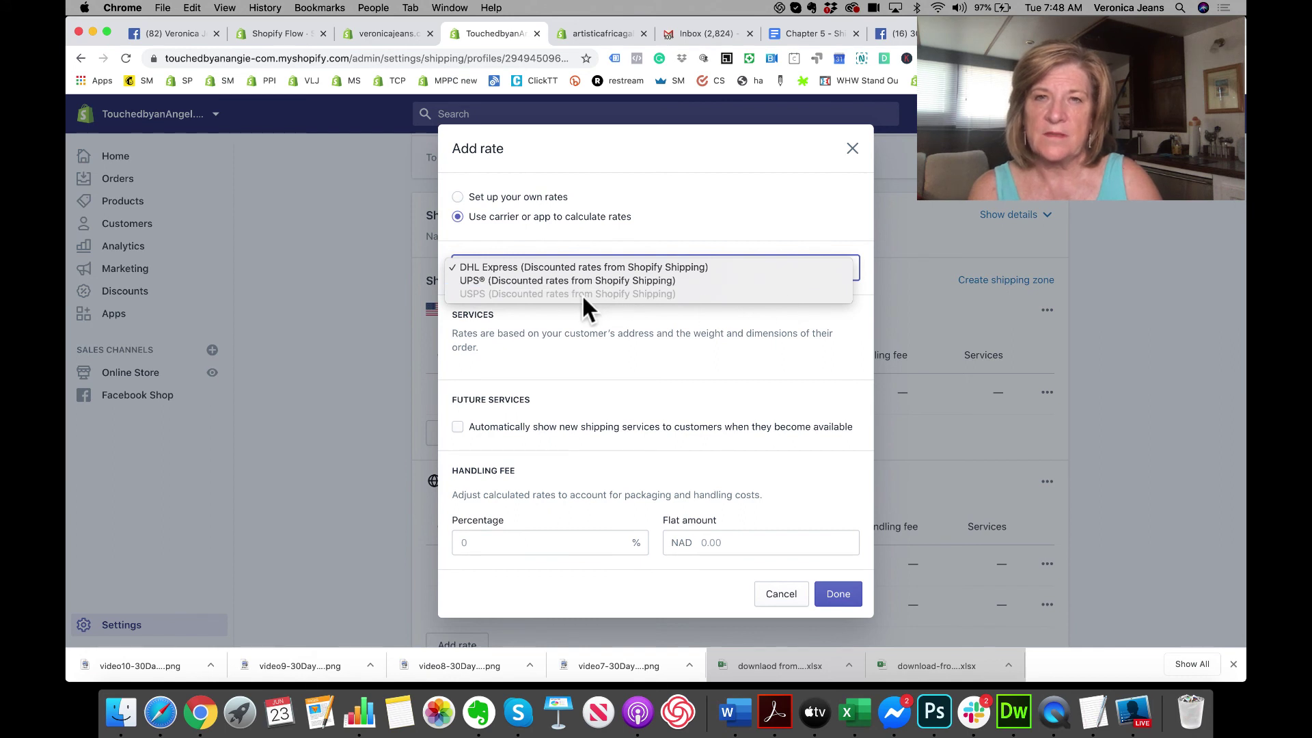
pyautogui.click(704, 201)
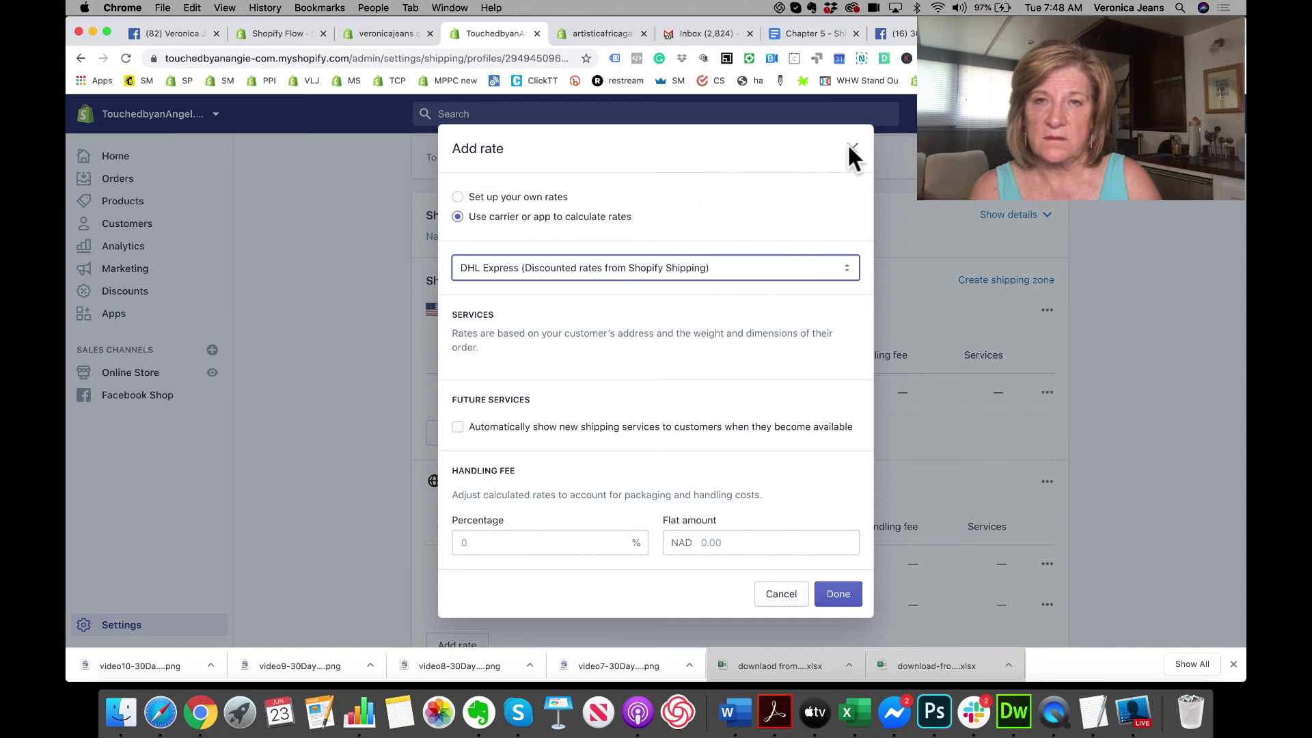
pyautogui.click(387, 34)
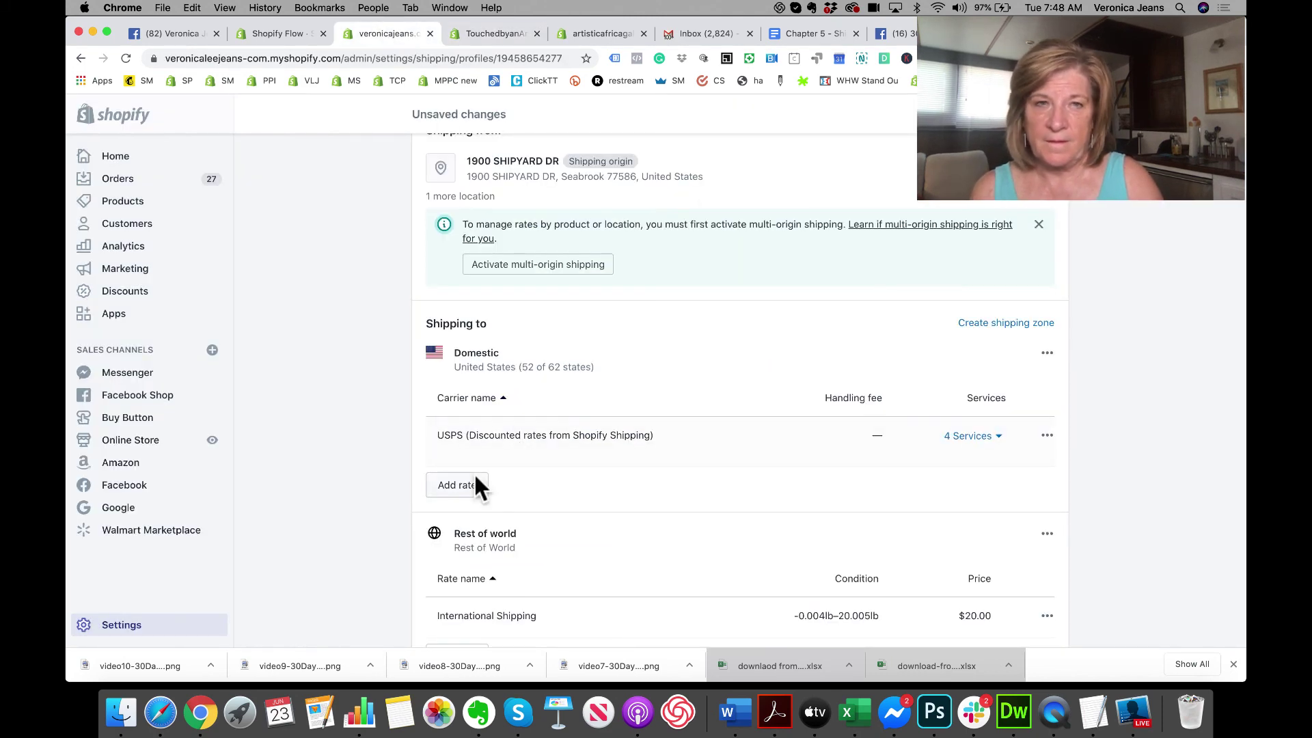
# Step: Add Parcel Select Ground to the first store's domestic USPS rate services
pyautogui.click(1047, 437)
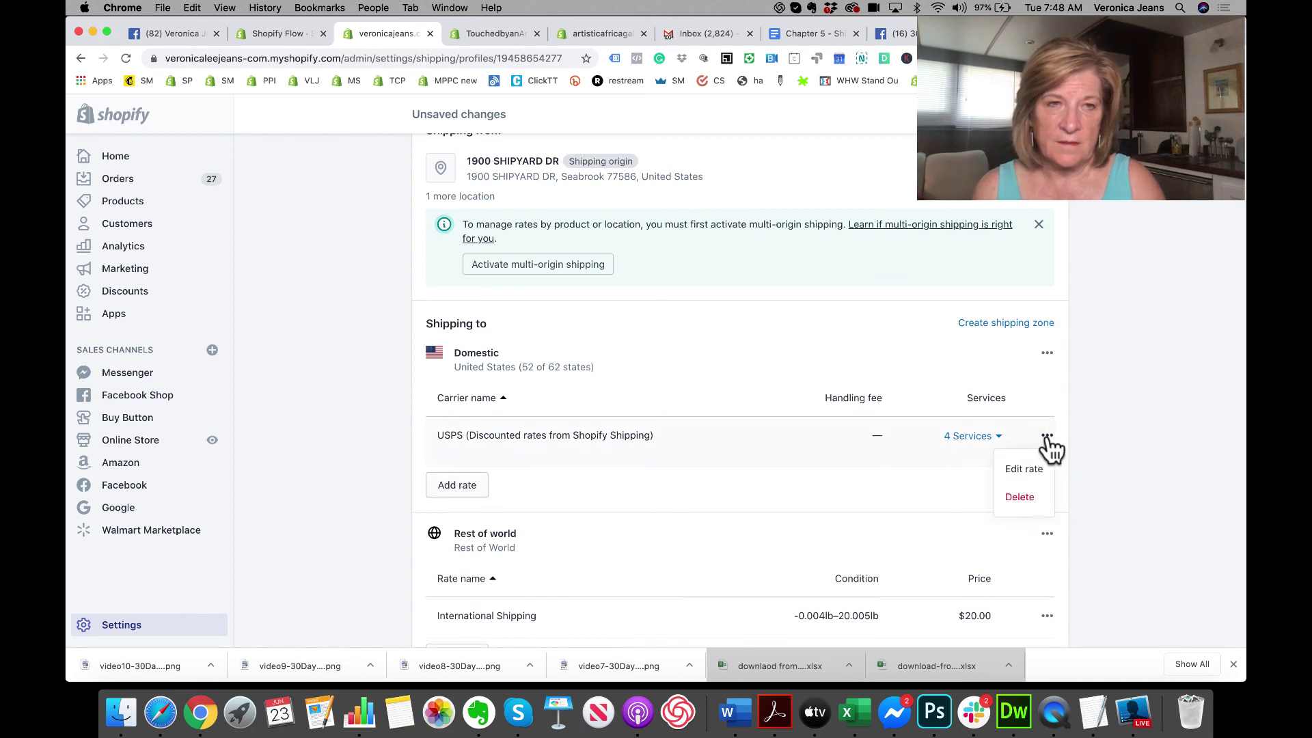
pyautogui.click(1034, 466)
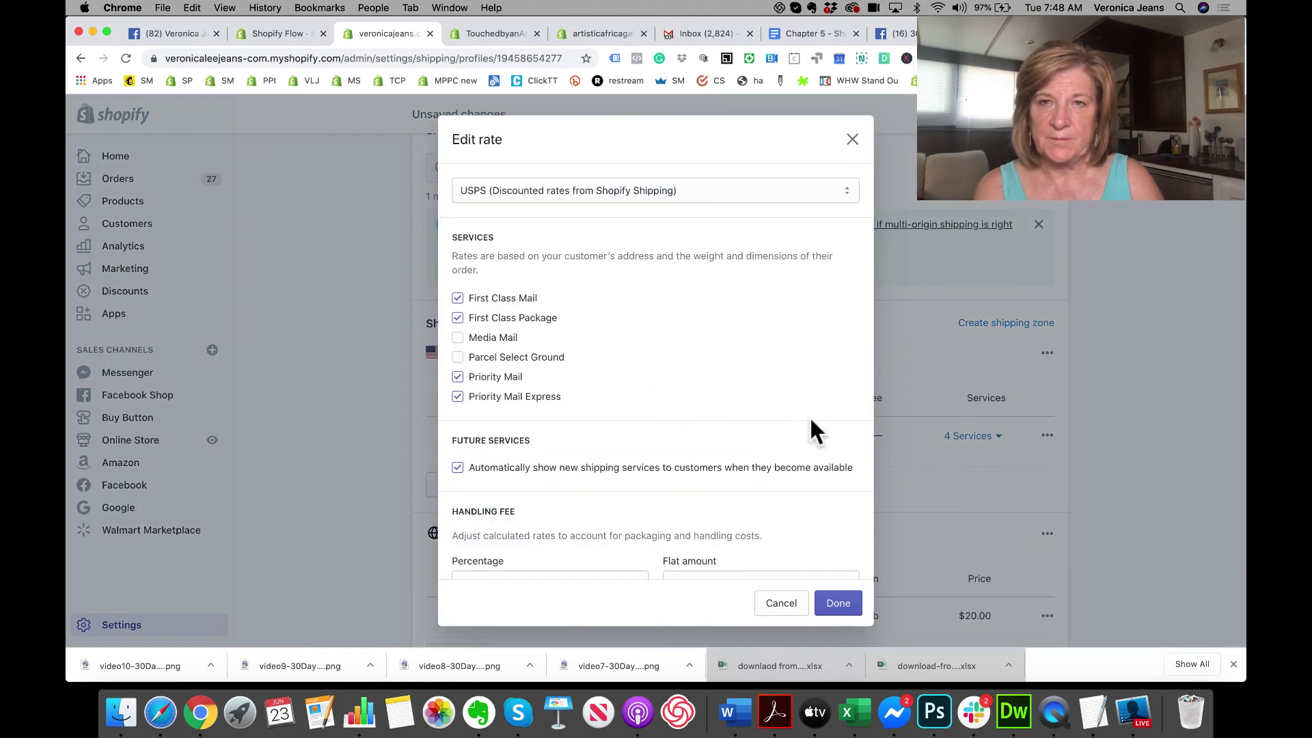
pyautogui.click(740, 203)
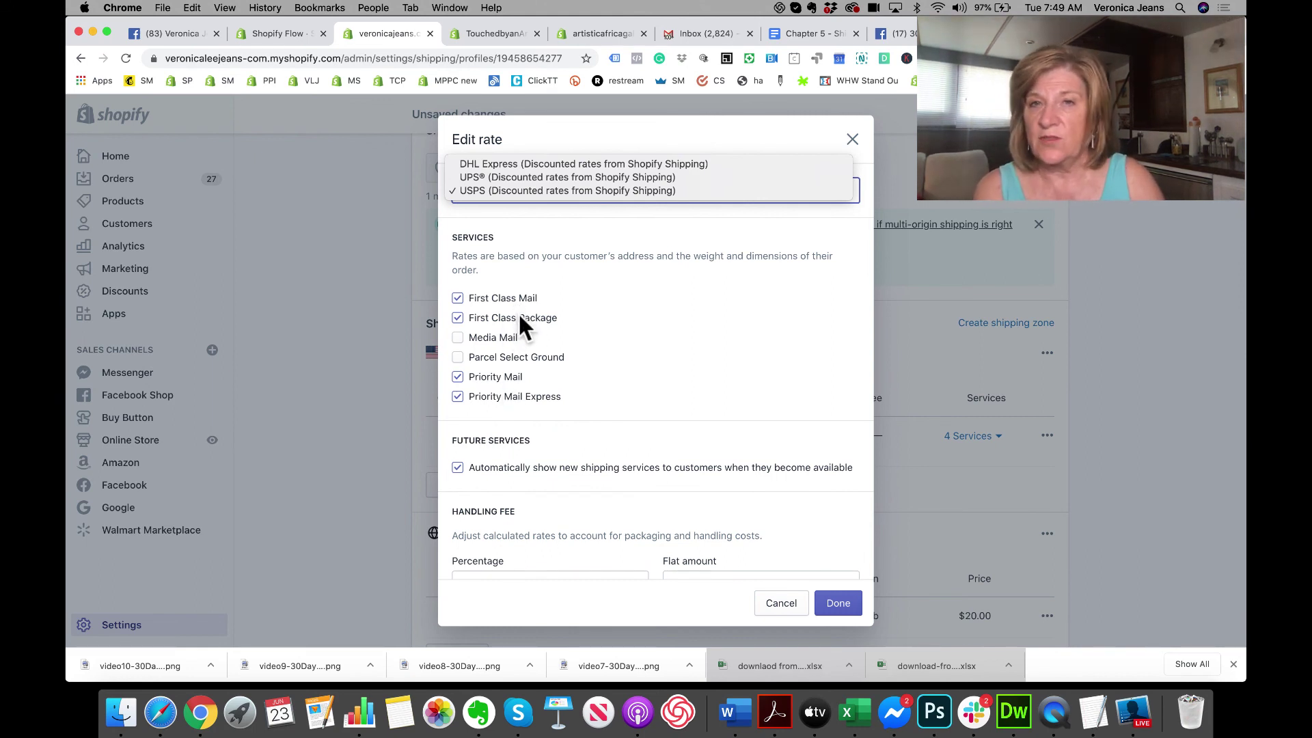
pyautogui.click(457, 337)
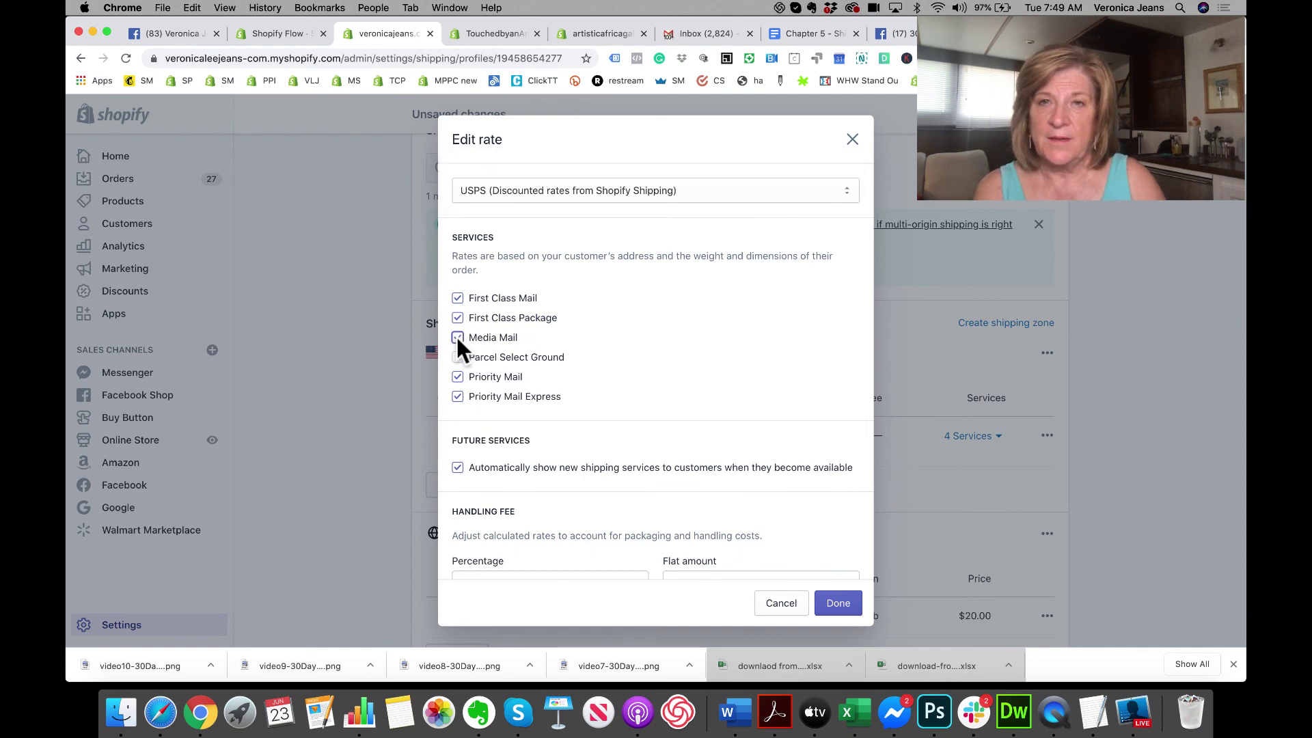
pyautogui.click(457, 336)
pyautogui.click(457, 356)
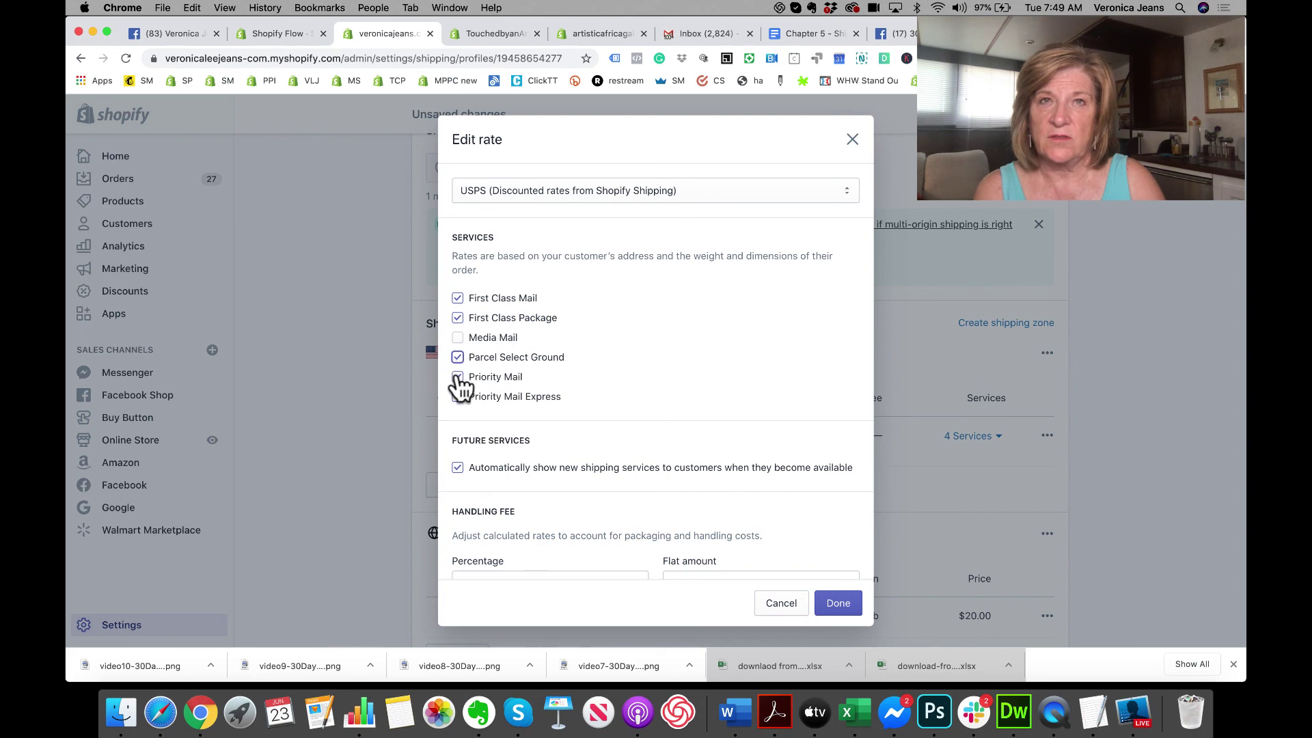
pyautogui.click(604, 32)
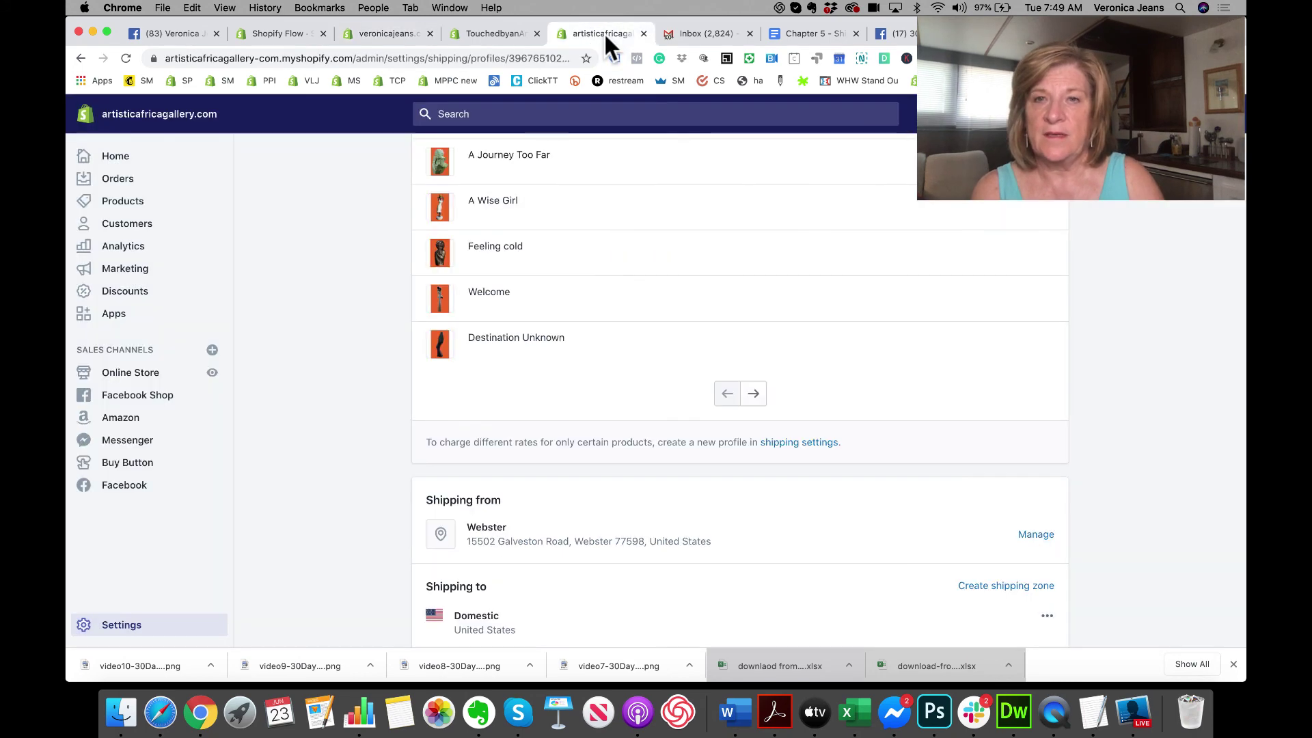
pyautogui.scroll(-8, 492, 372)
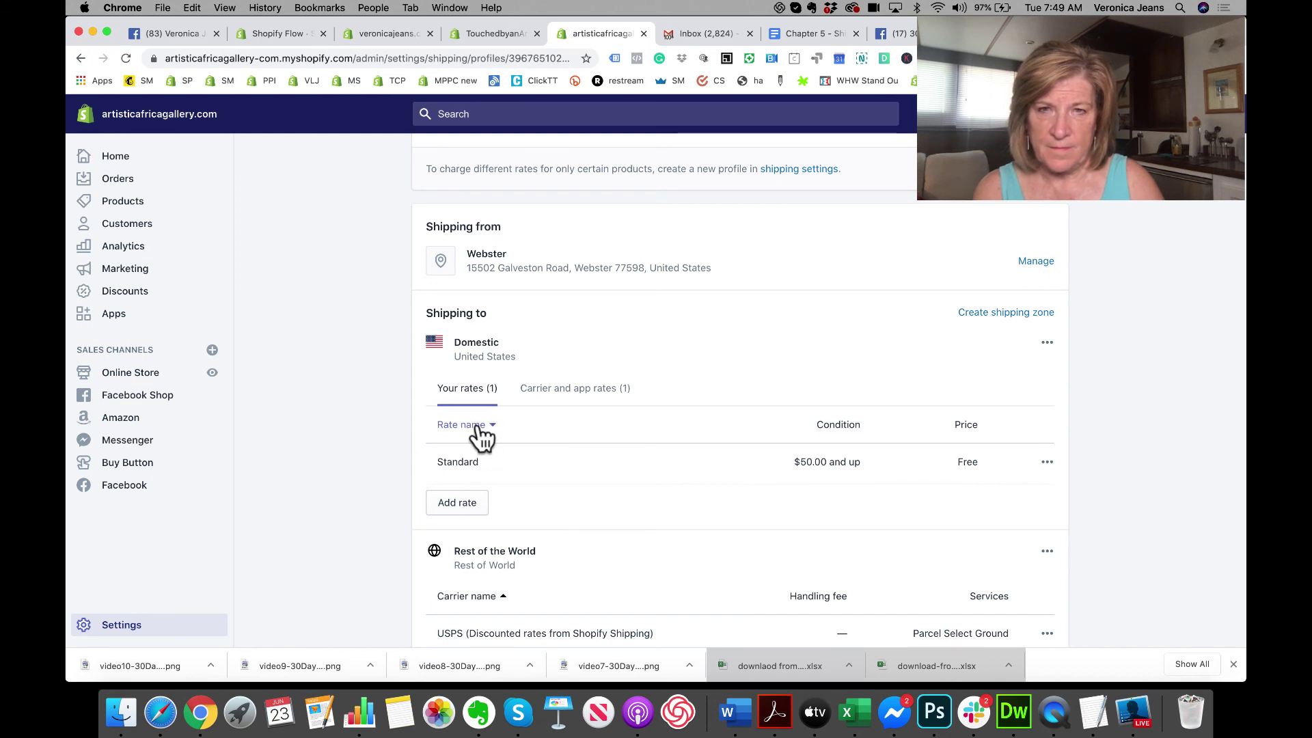
pyautogui.click(1047, 463)
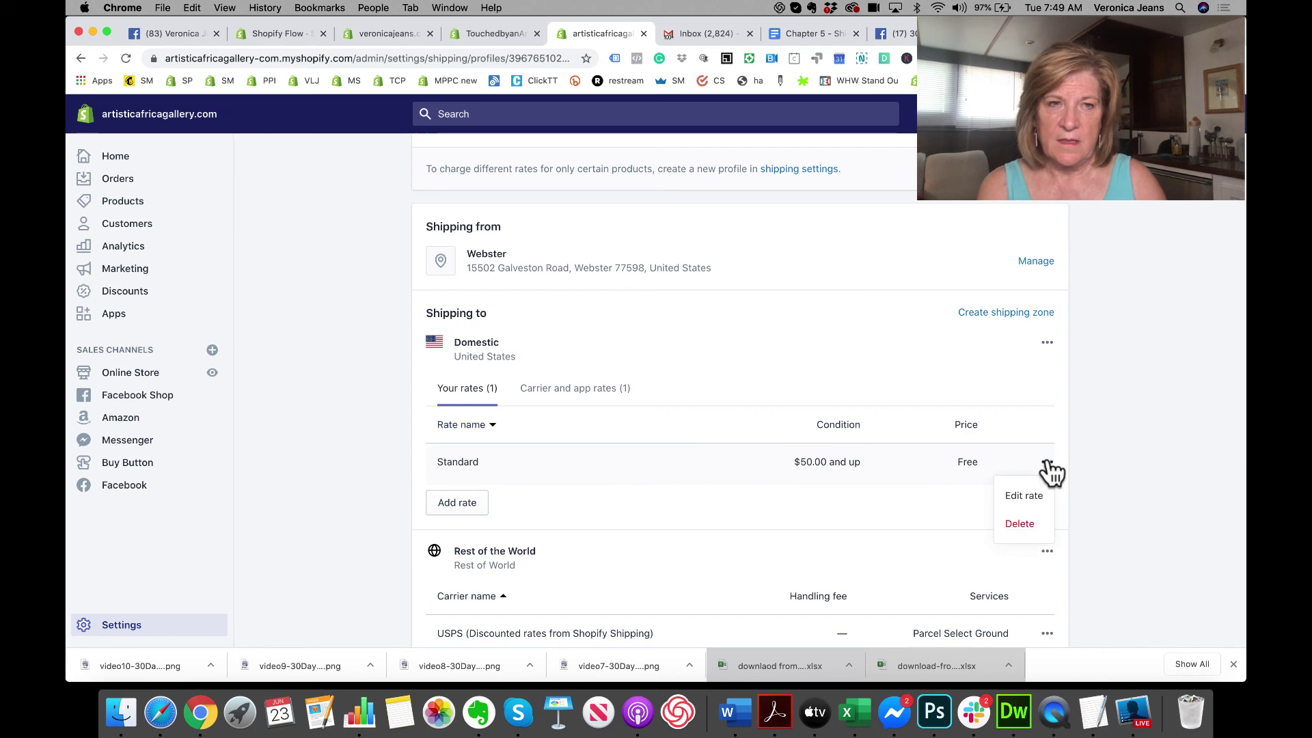
pyautogui.click(1031, 497)
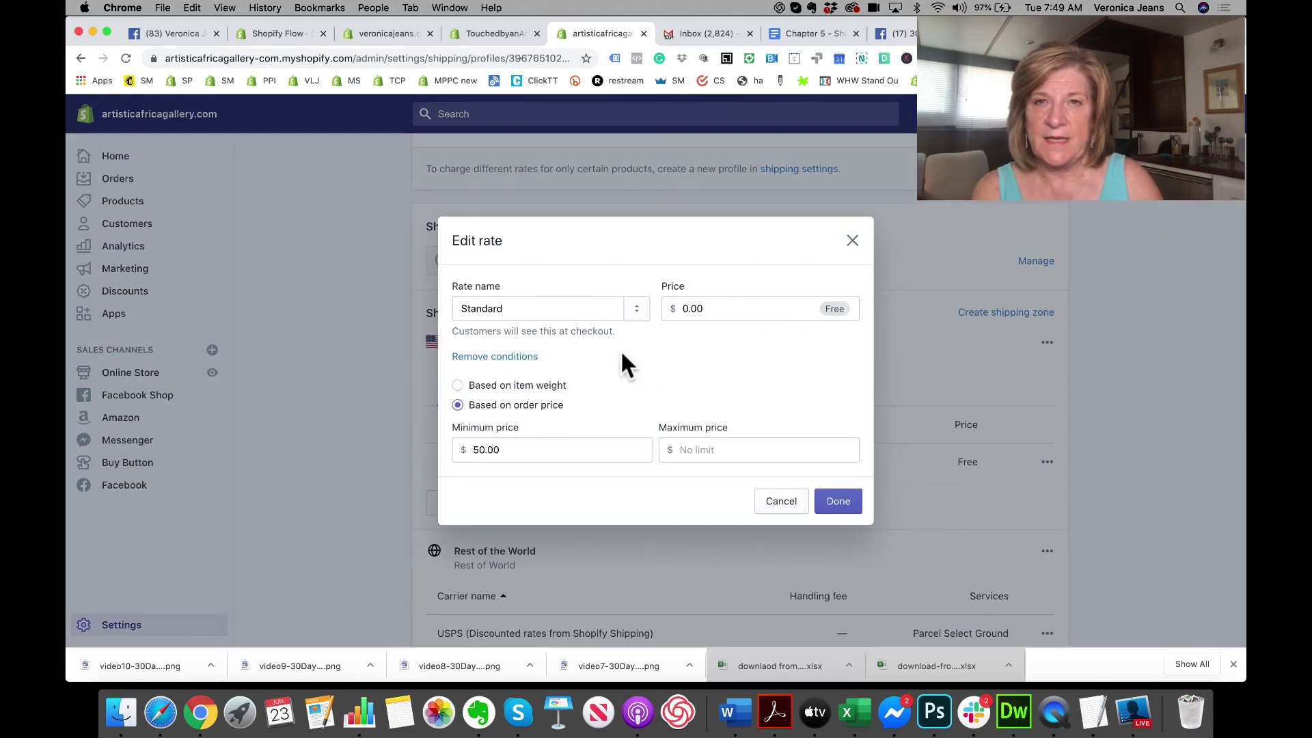
pyautogui.click(634, 305)
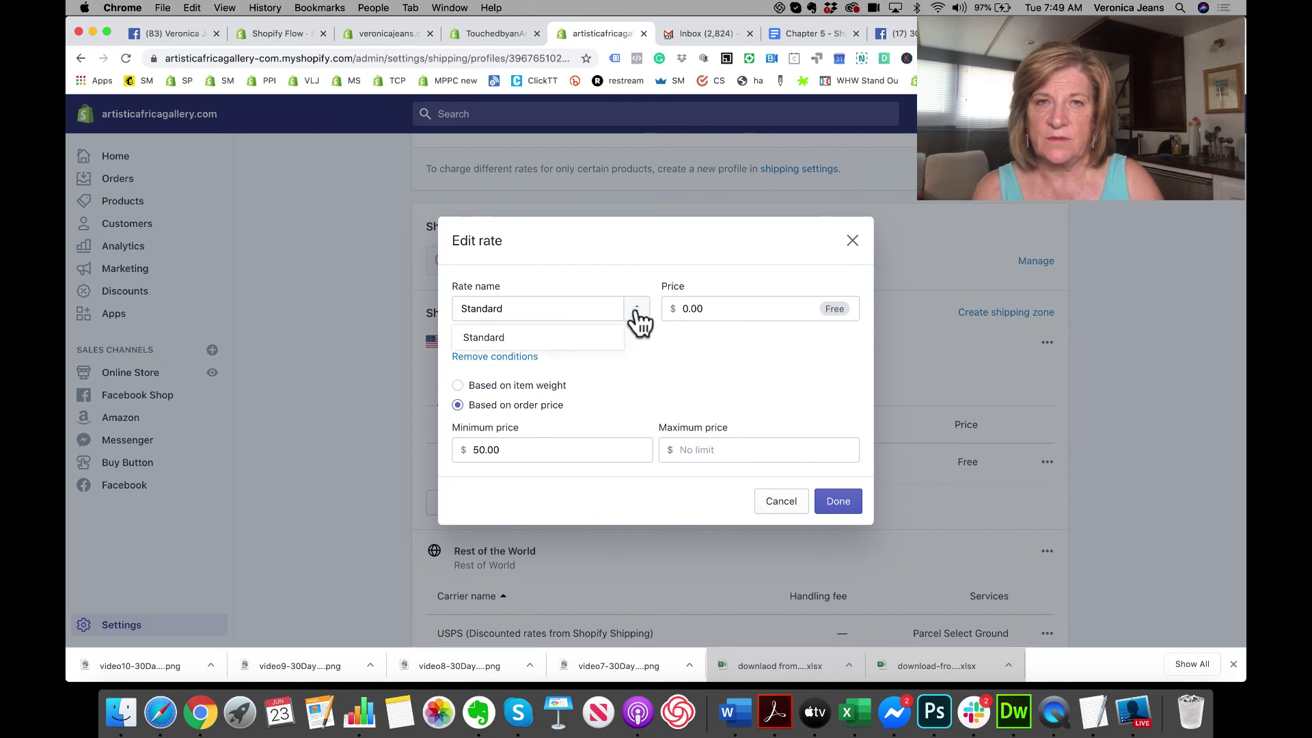
pyautogui.click(634, 313)
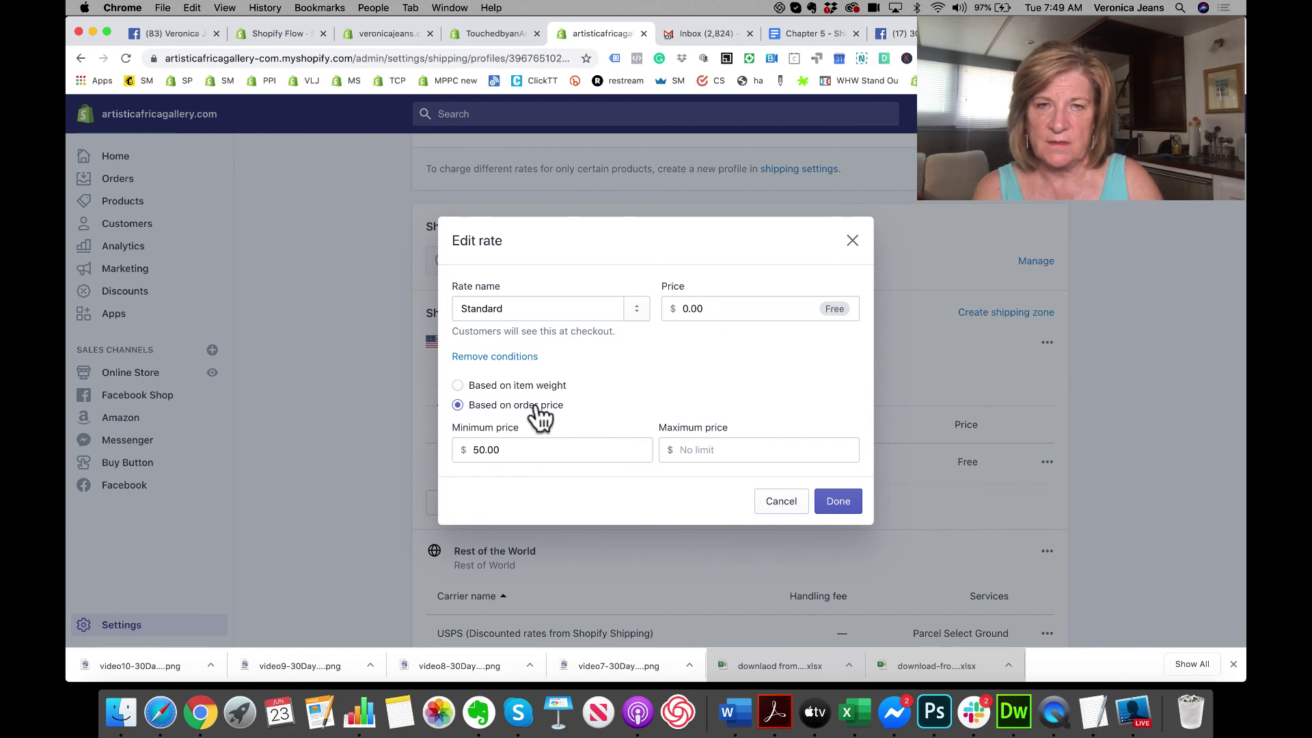
pyautogui.click(837, 502)
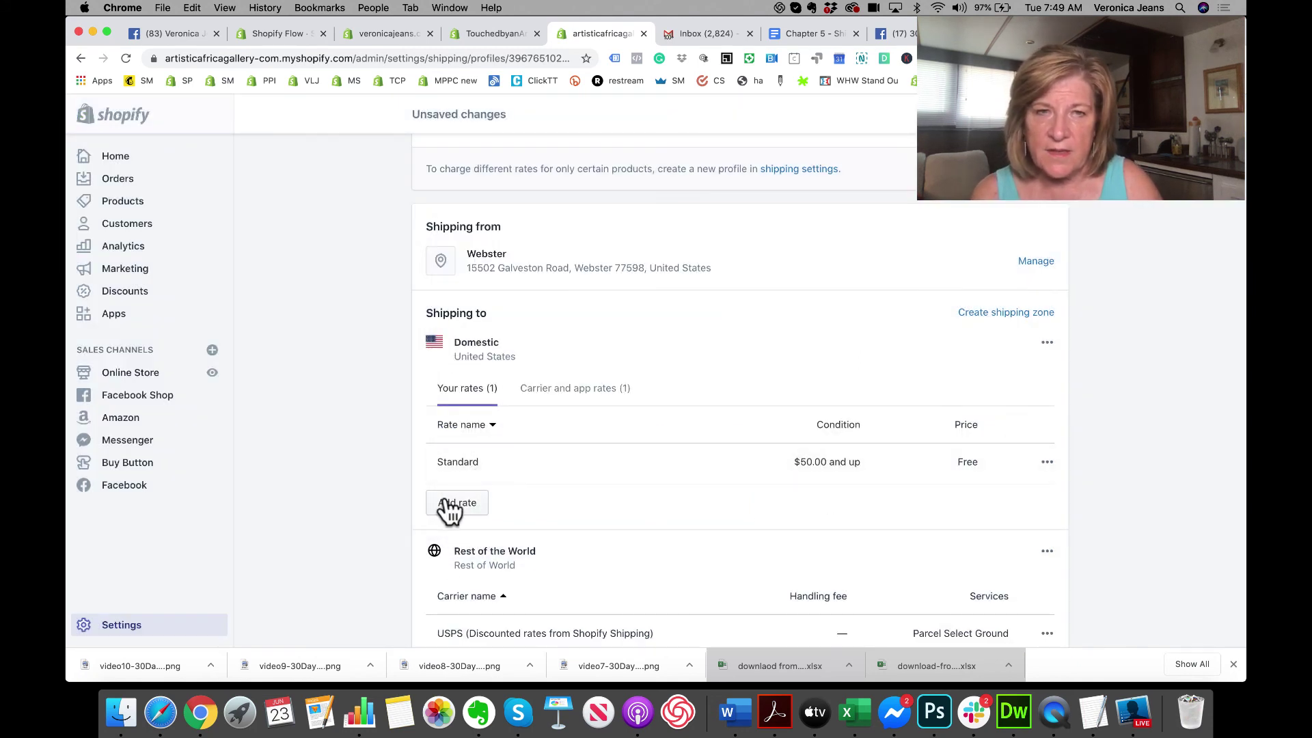
pyautogui.click(1047, 463)
pyautogui.click(1049, 468)
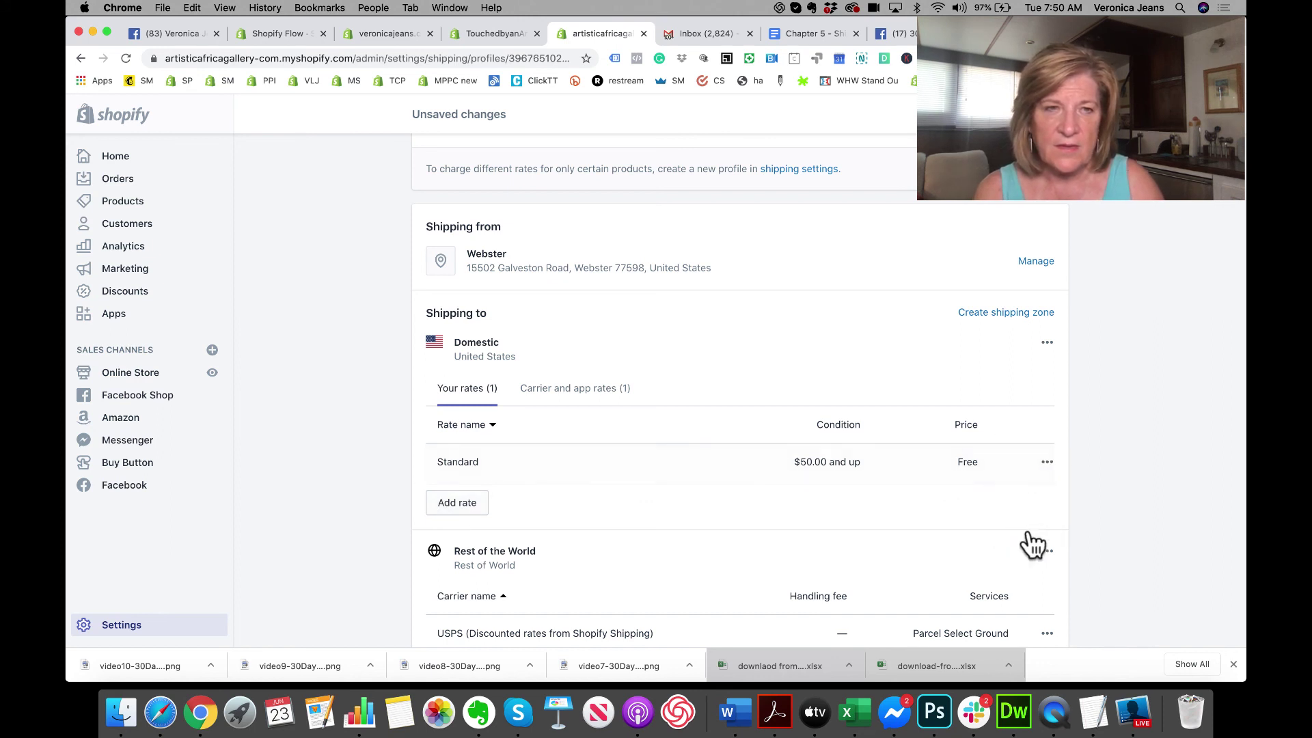
# Step: Delete the free Standard rate and set the USPS domestic rate to offer future services automatically
pyautogui.click(1048, 464)
pyautogui.click(1019, 523)
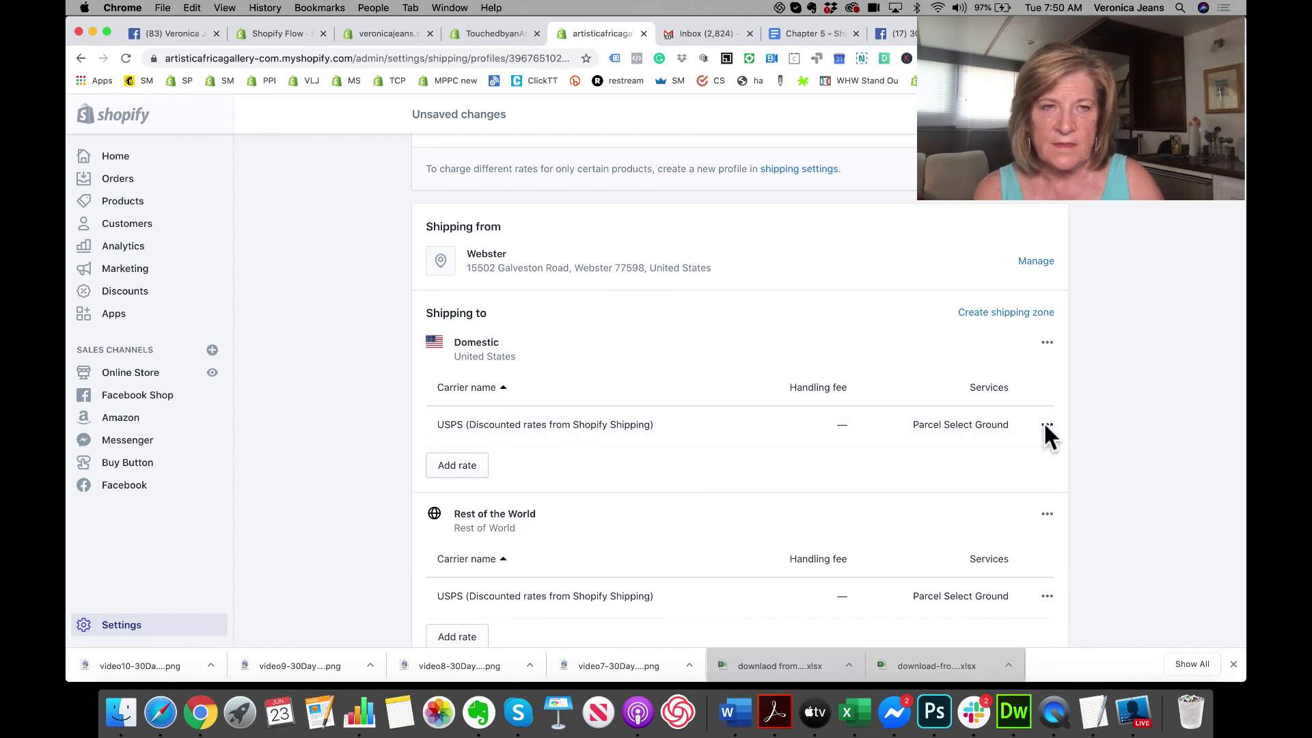
pyautogui.click(1045, 425)
pyautogui.click(1026, 458)
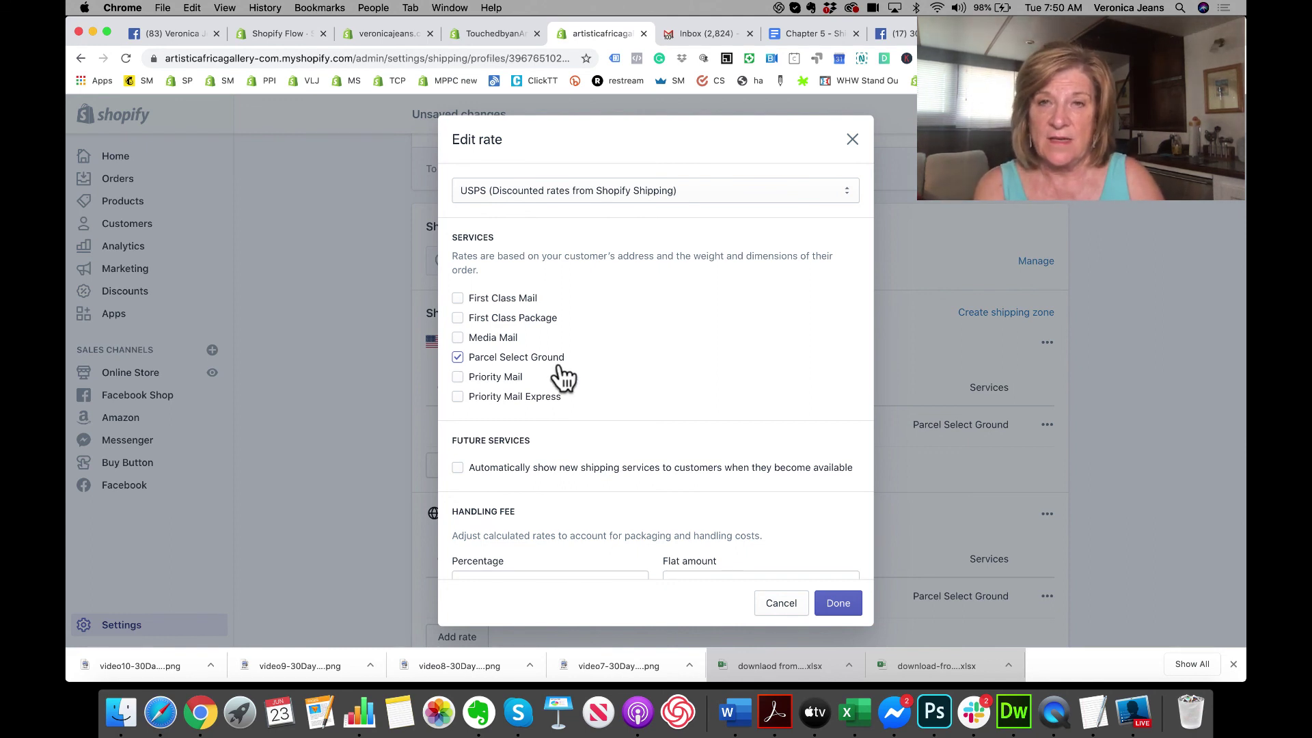
pyautogui.scroll(-1, 565, 378)
pyautogui.click(457, 437)
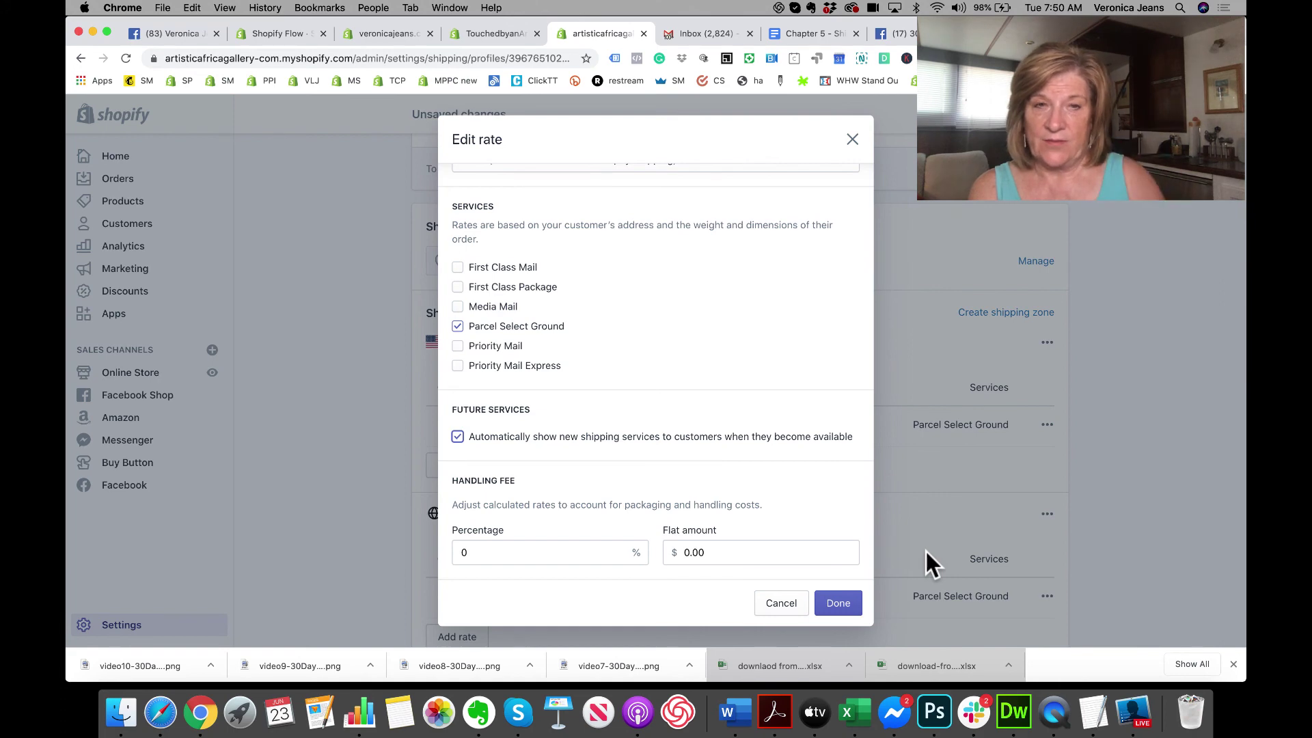
pyautogui.scroll(2, 791, 457)
pyautogui.scroll(-2, 791, 458)
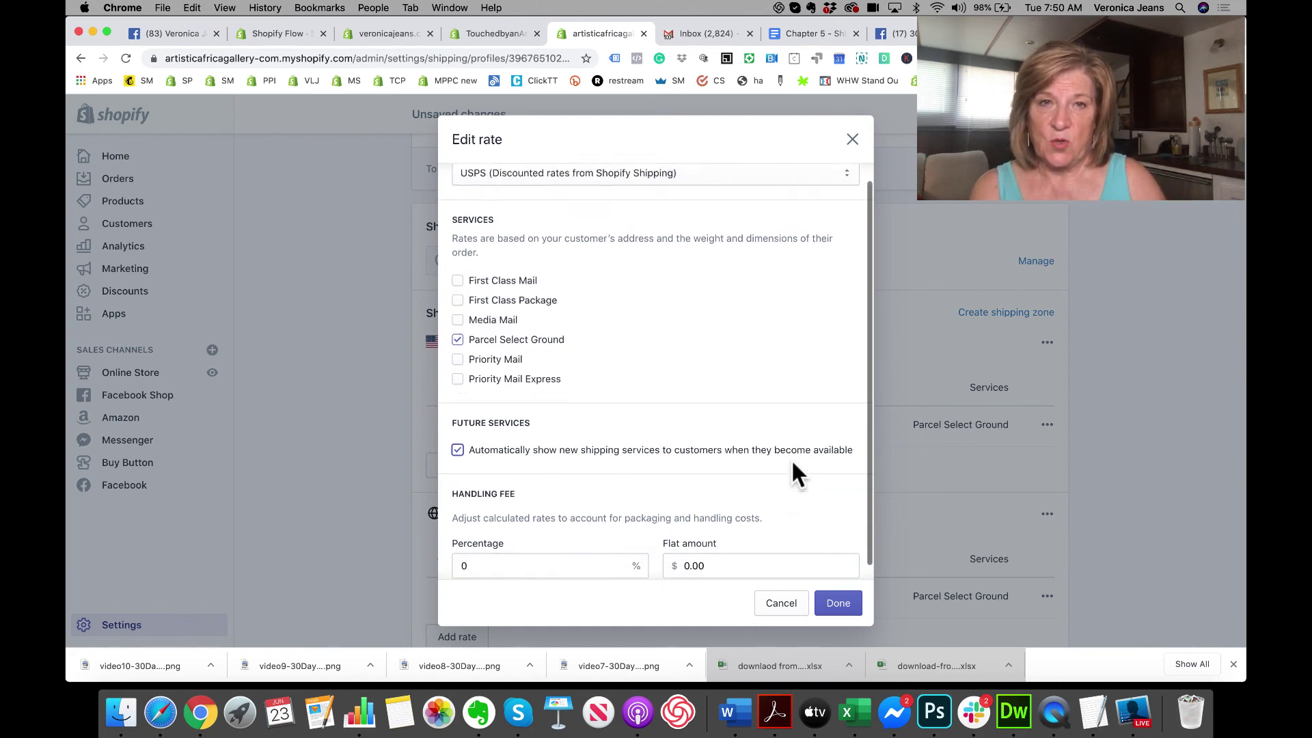
pyautogui.click(840, 603)
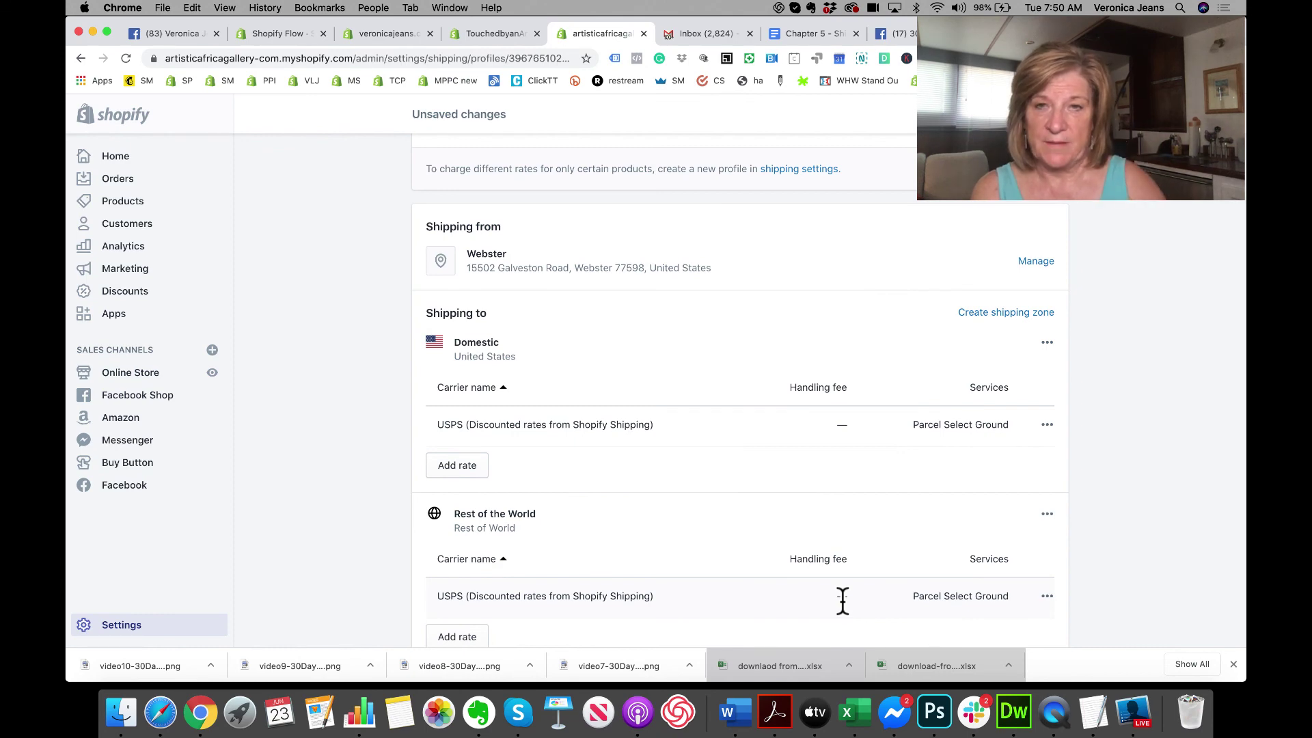
pyautogui.scroll(-3, 821, 578)
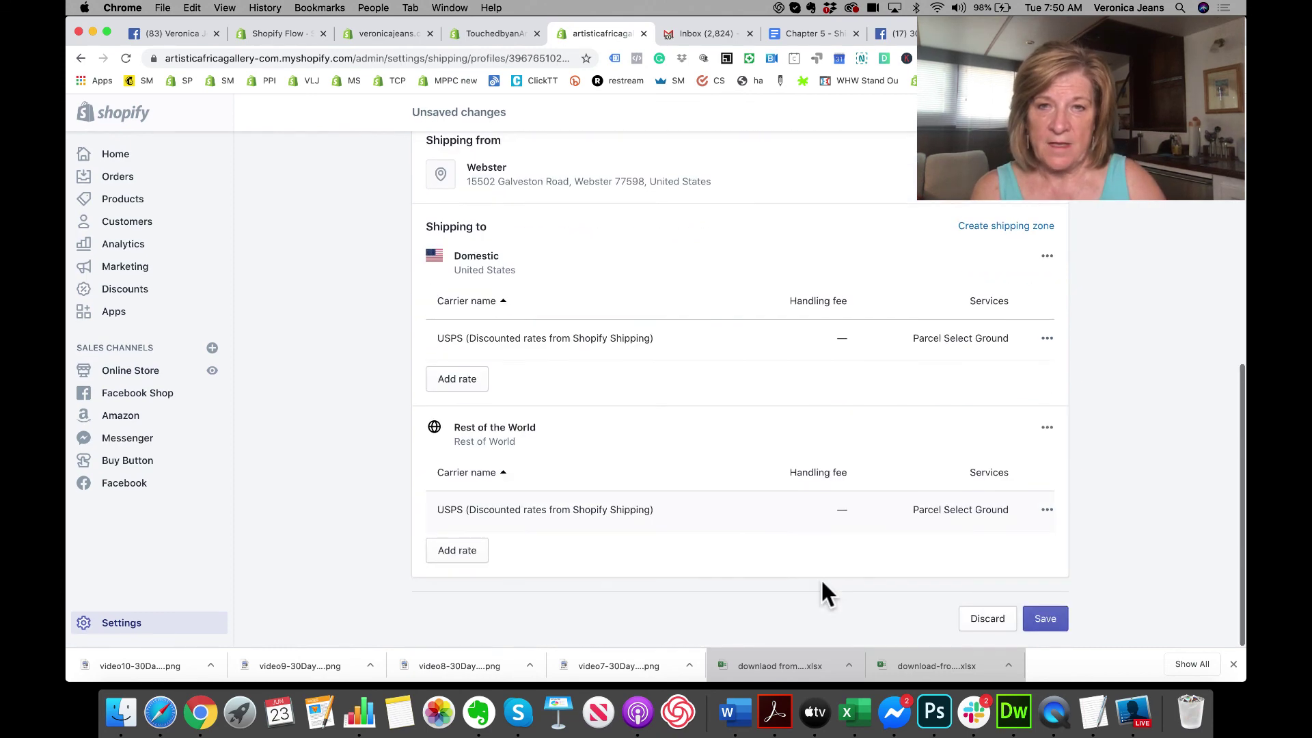
# Step: Add a carrier-calculated UPS® Ground rate to Rest of the World, showing future services automatically
pyautogui.click(457, 551)
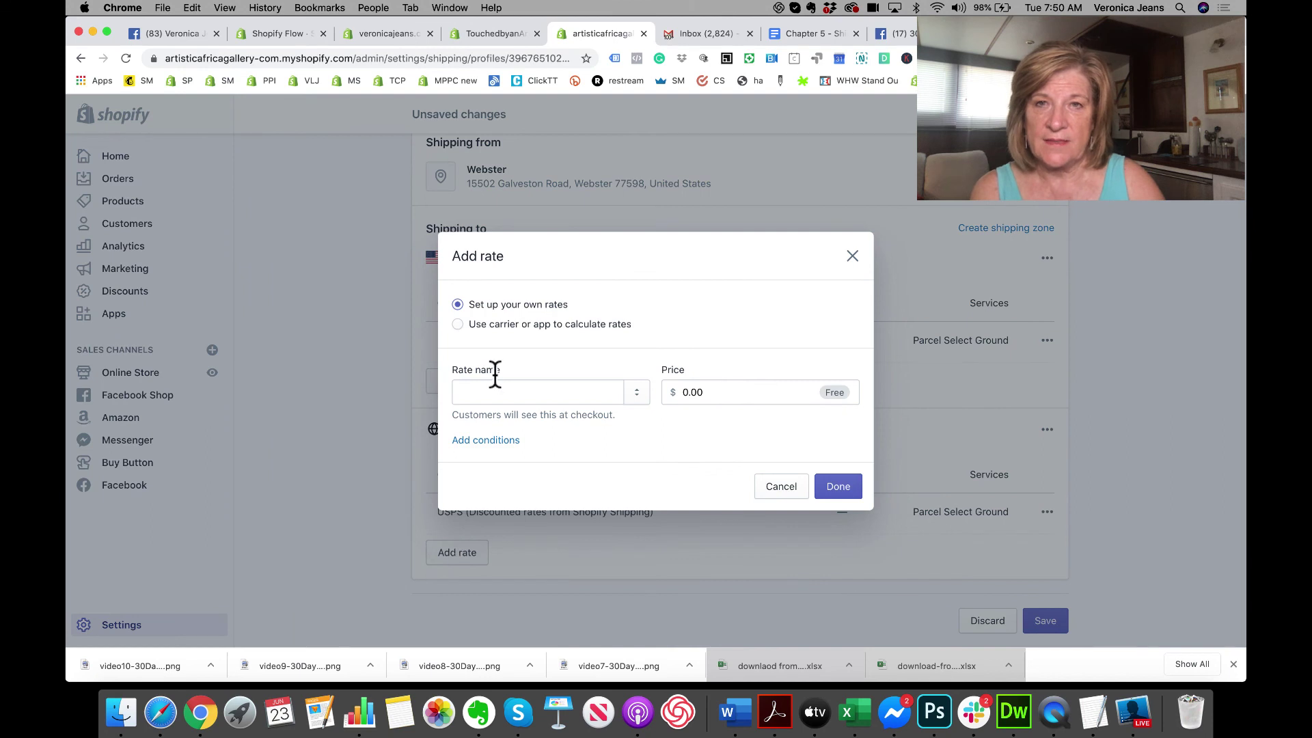
pyautogui.click(524, 325)
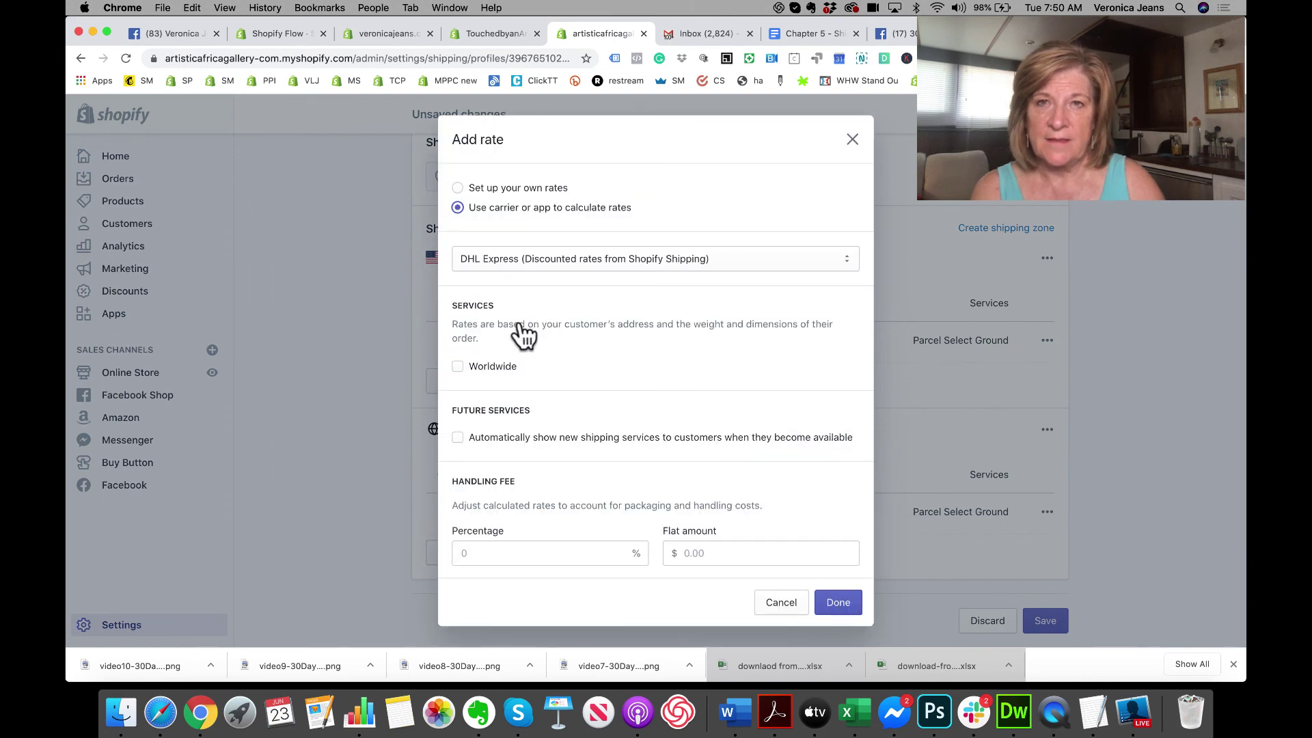
pyautogui.click(574, 253)
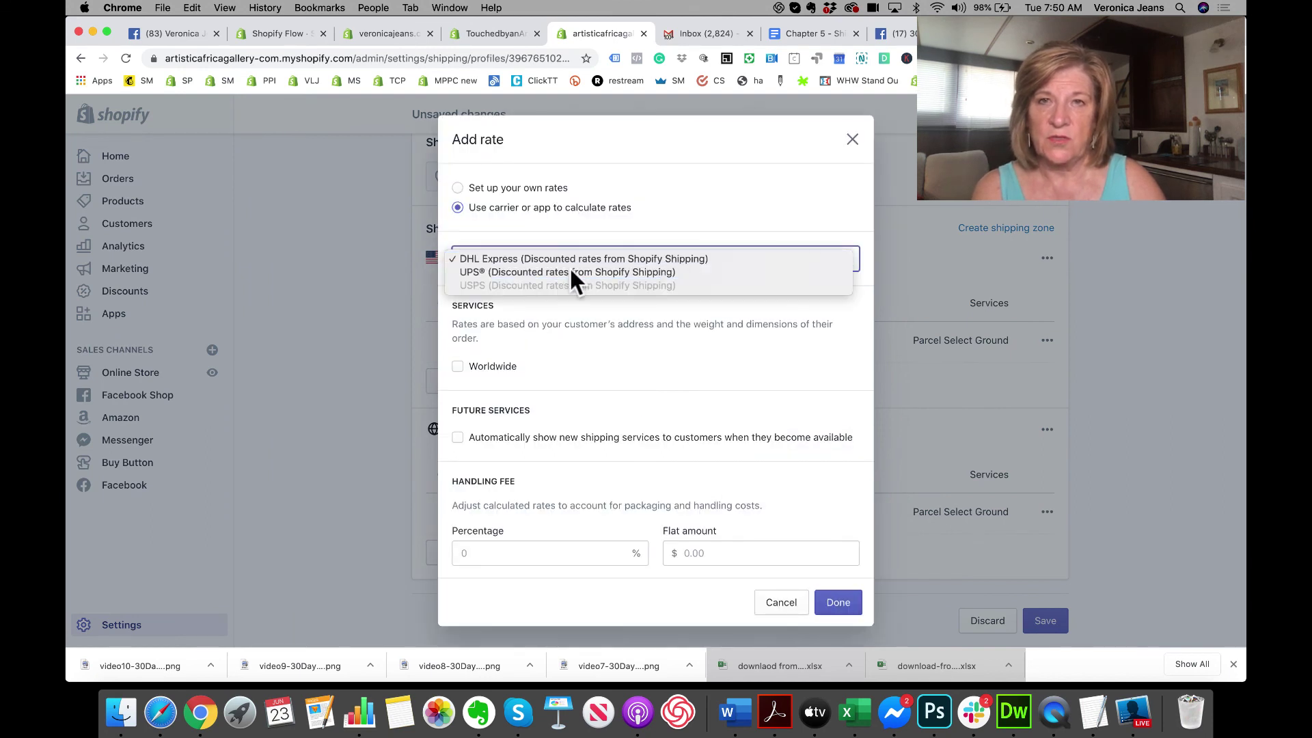
pyautogui.click(573, 273)
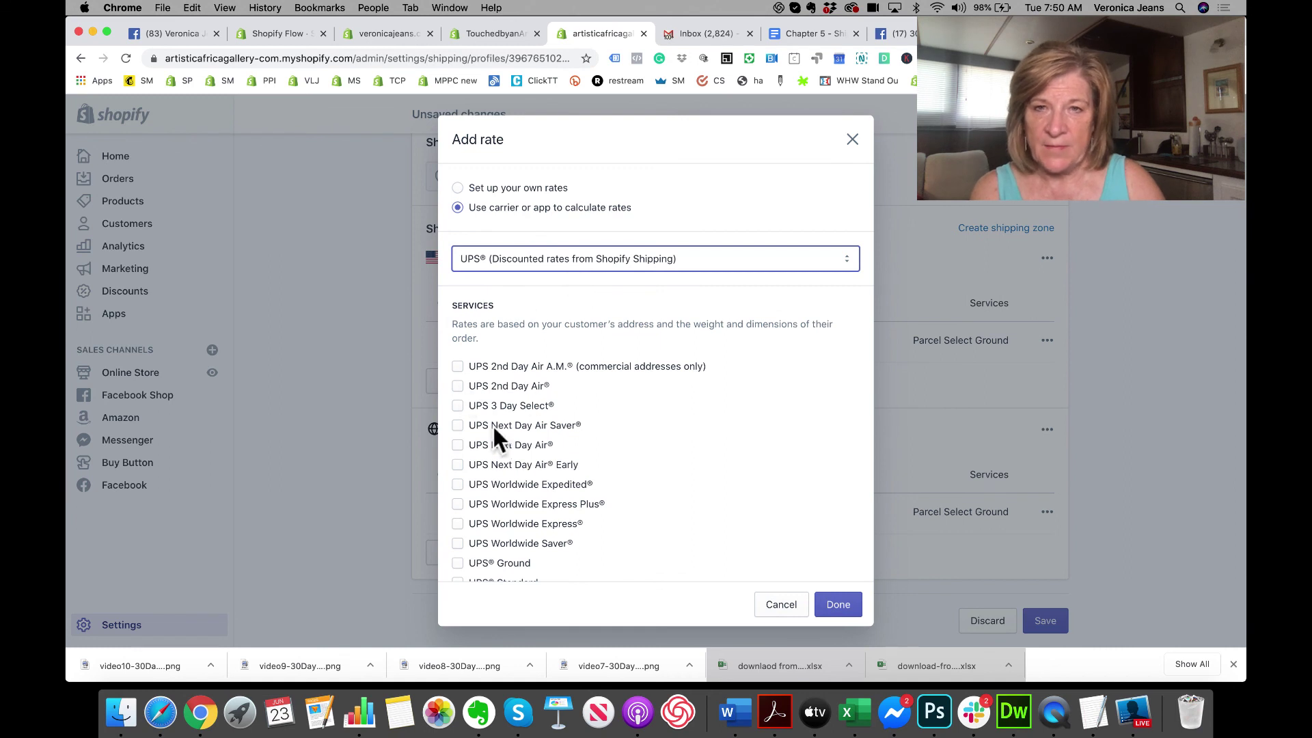
pyautogui.scroll(-2, 485, 491)
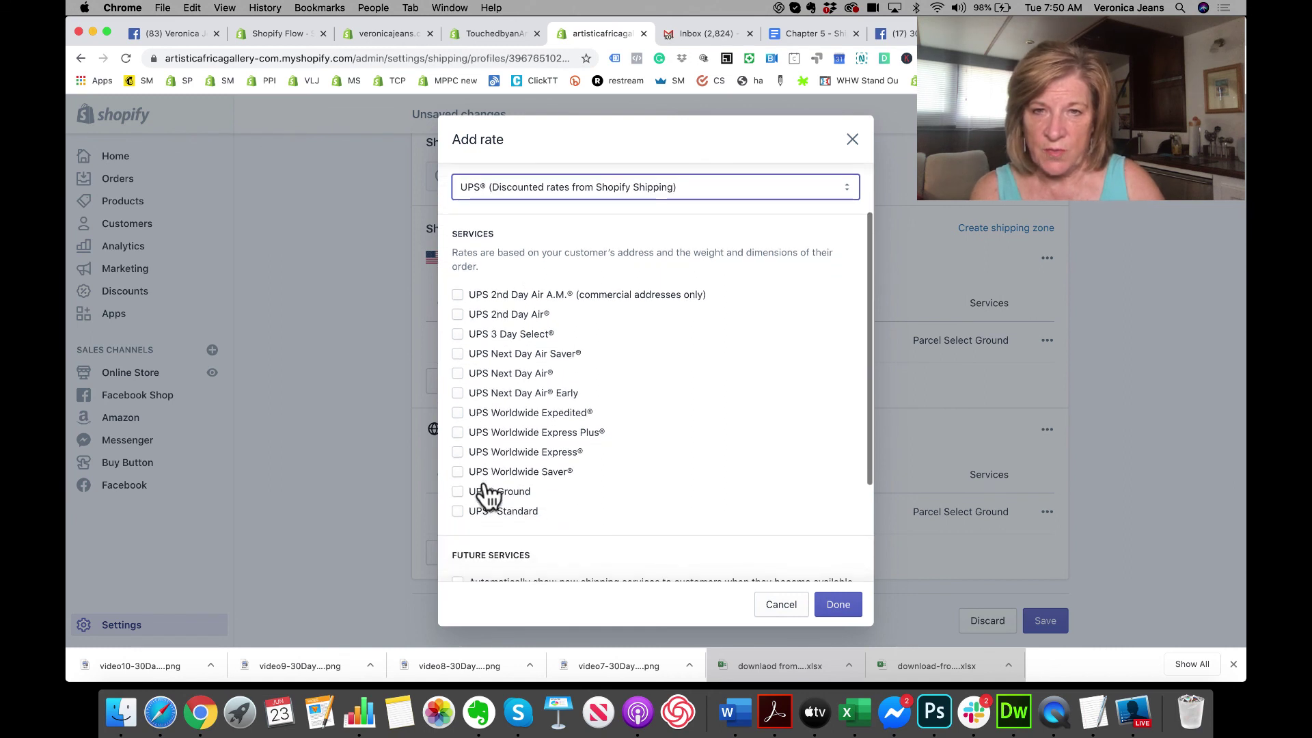
pyautogui.click(458, 492)
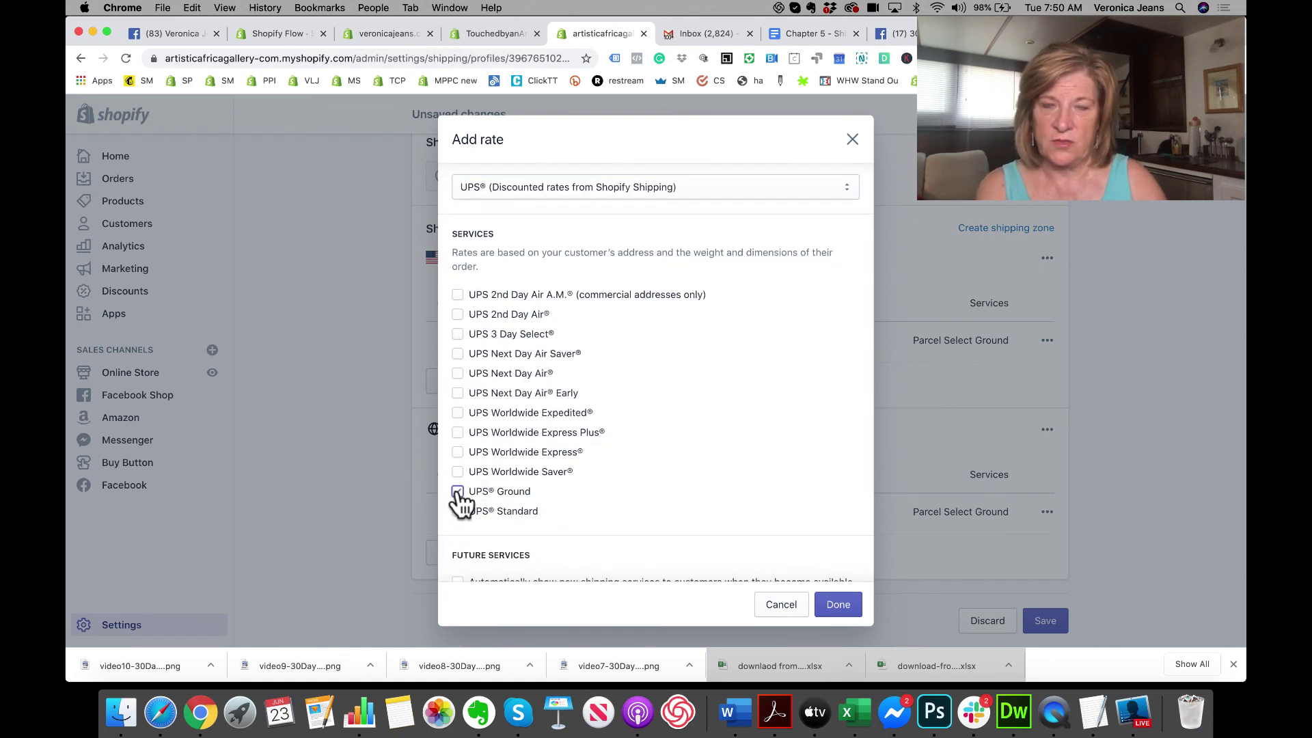
pyautogui.scroll(-1, 658, 502)
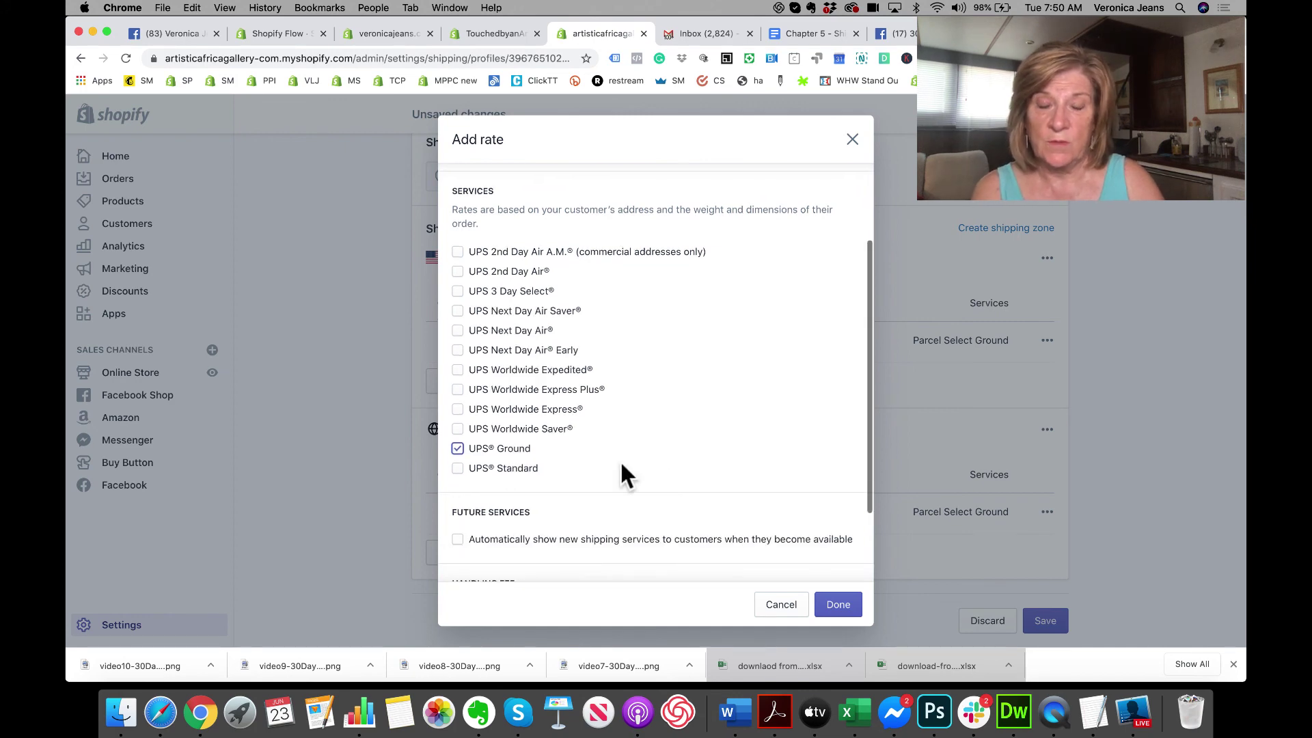
pyautogui.scroll(-2, 642, 423)
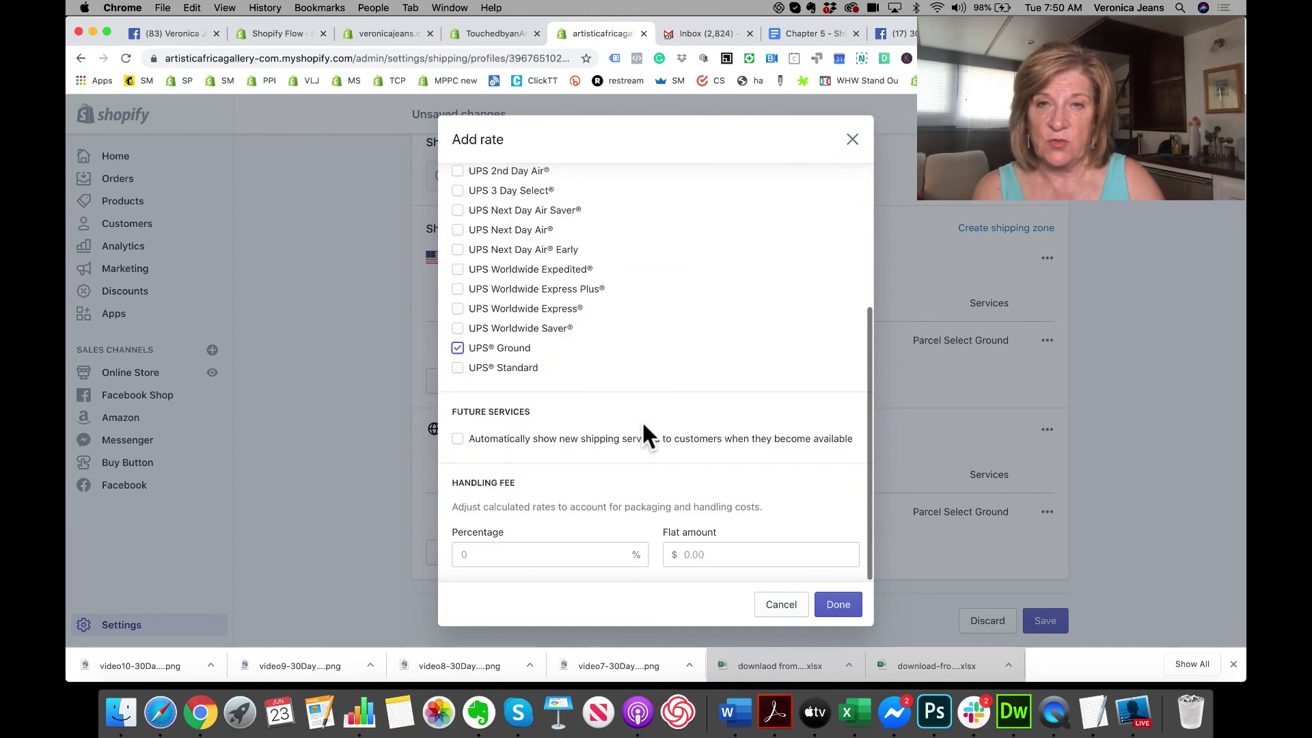
pyautogui.click(457, 439)
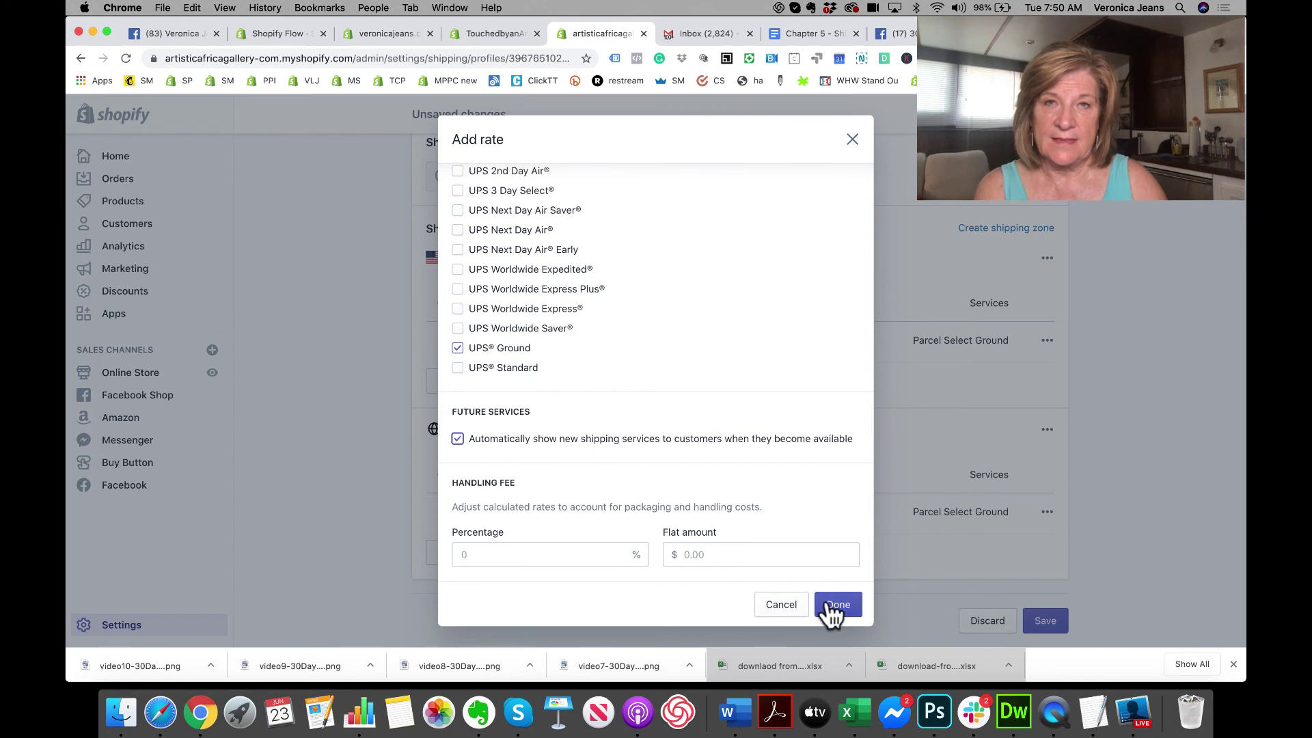
pyautogui.click(833, 612)
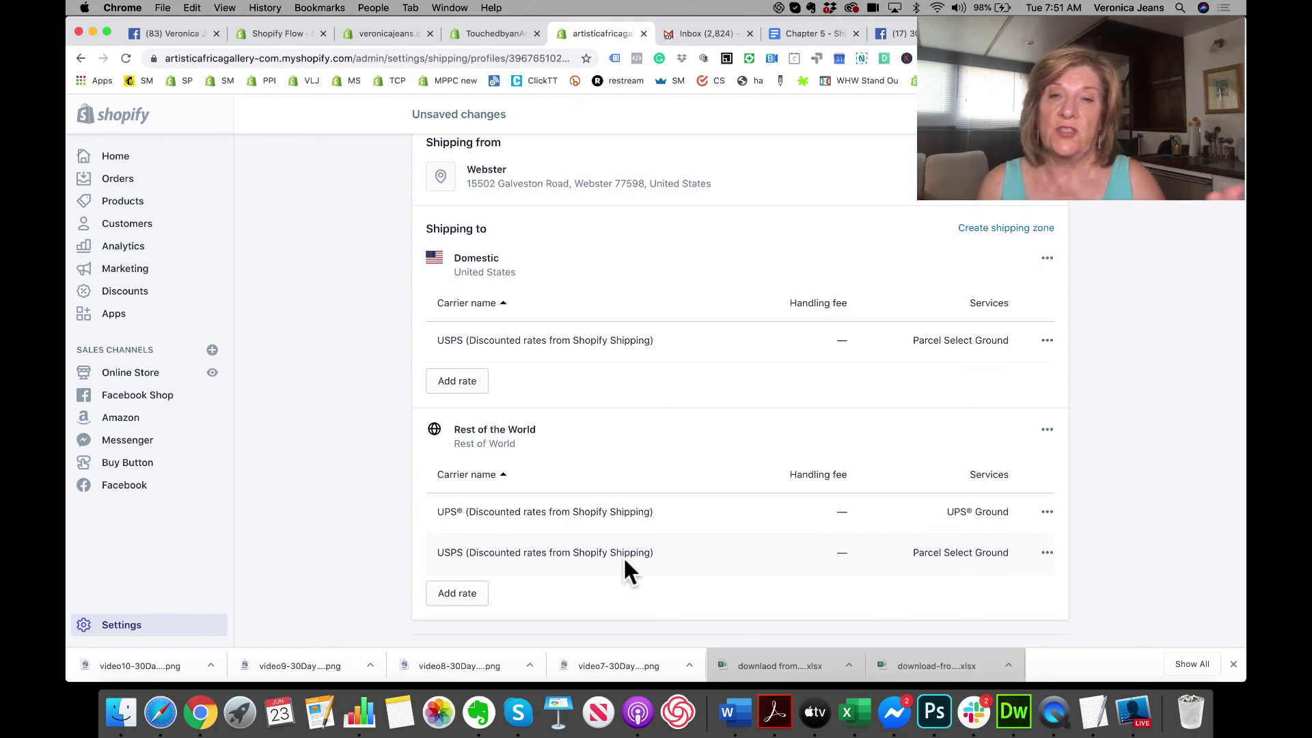
pyautogui.scroll(-2, 624, 560)
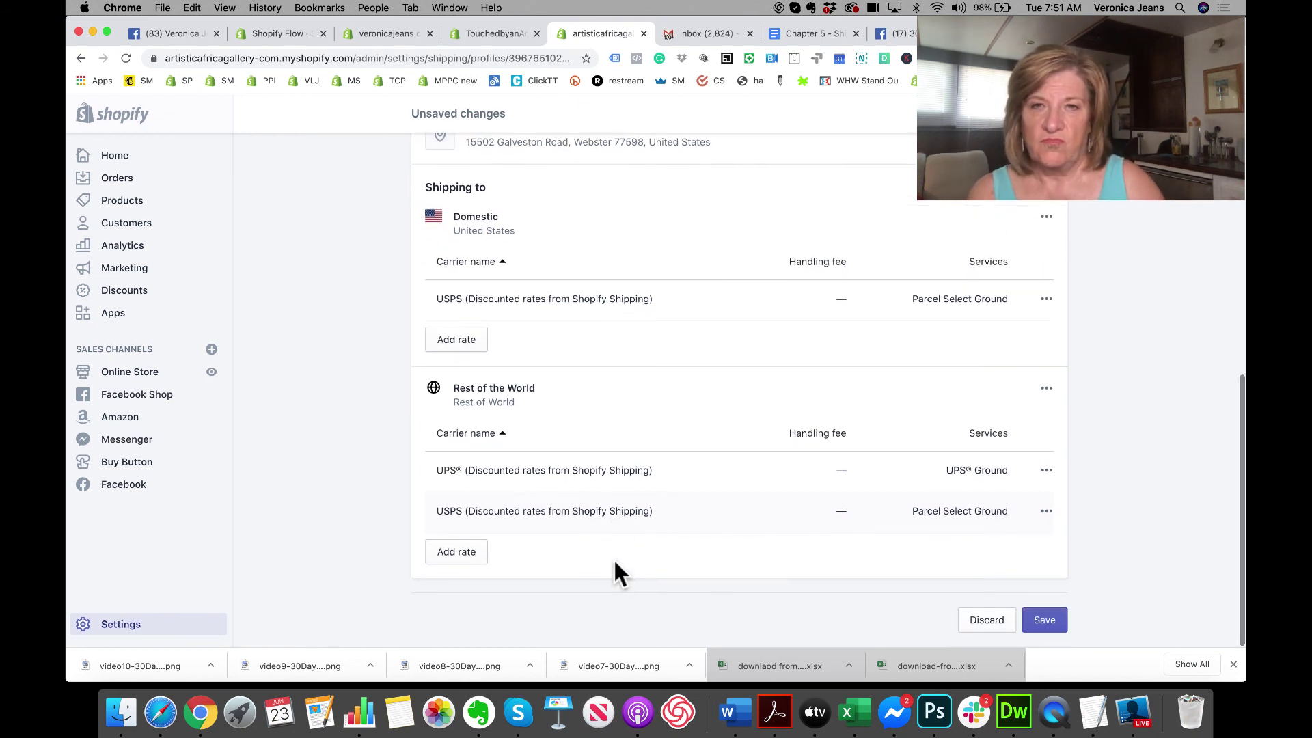
pyautogui.scroll(2, 612, 558)
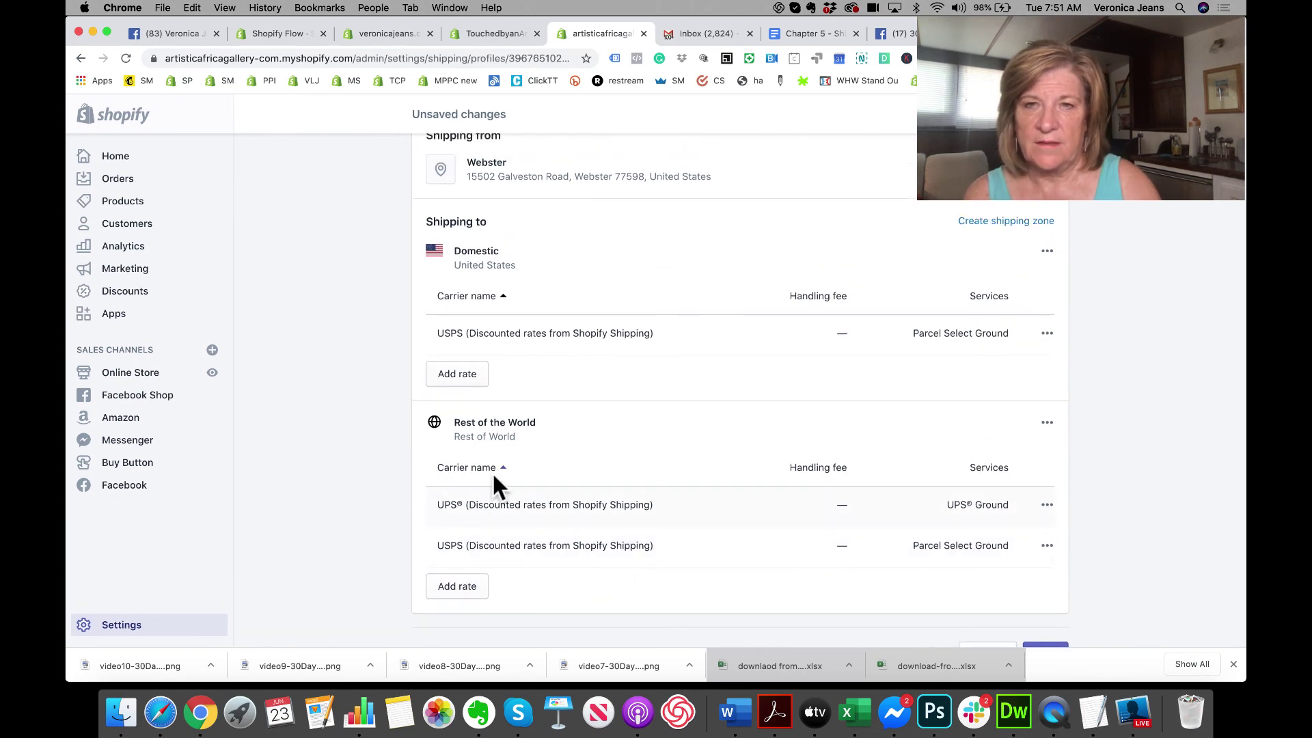
# Step: Add a carrier-calculated UPS® Ground rate with future services to the Domestic zone
pyautogui.click(454, 376)
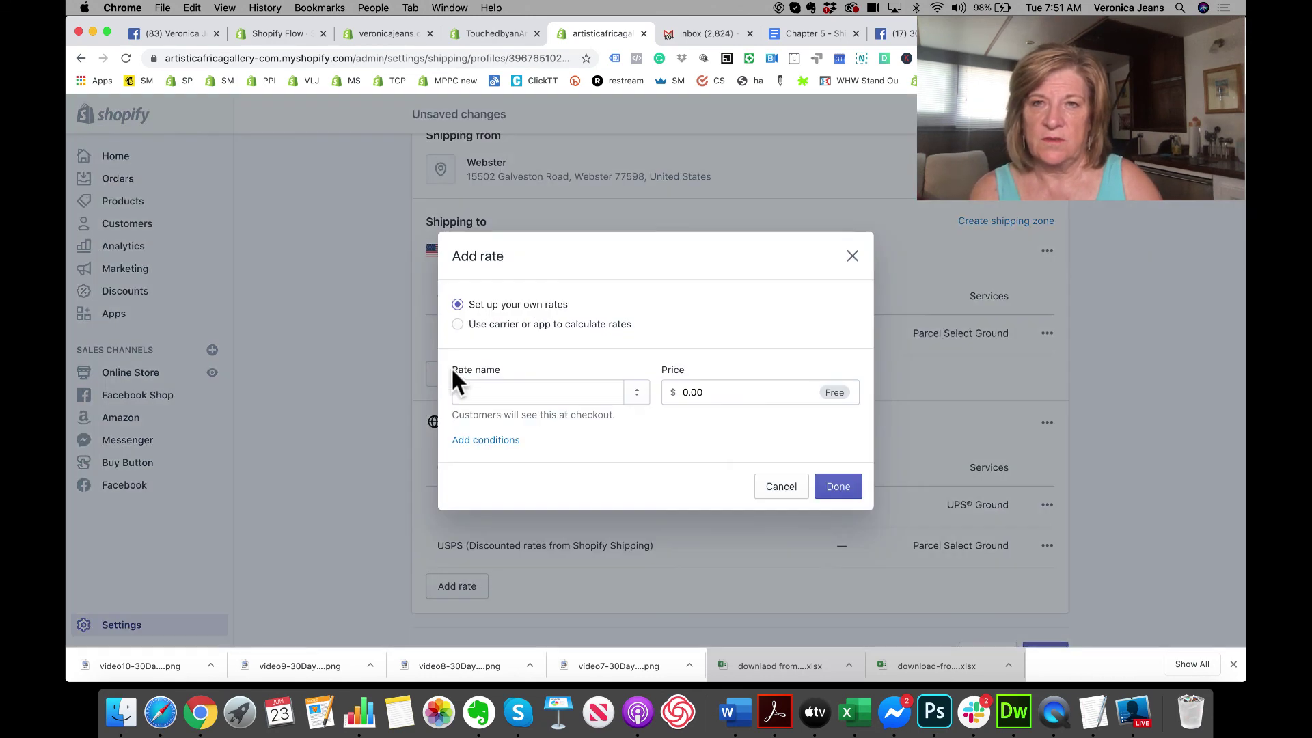
pyautogui.click(456, 325)
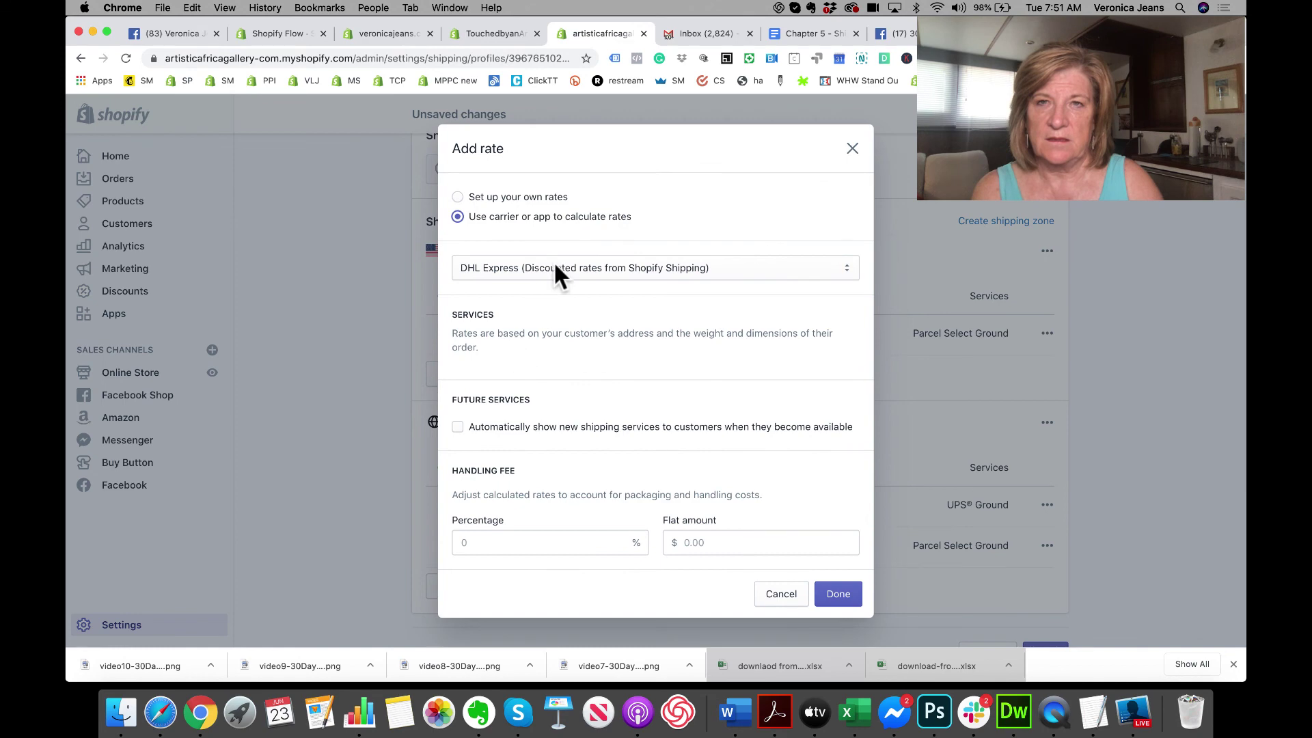
pyautogui.click(555, 267)
pyautogui.click(556, 278)
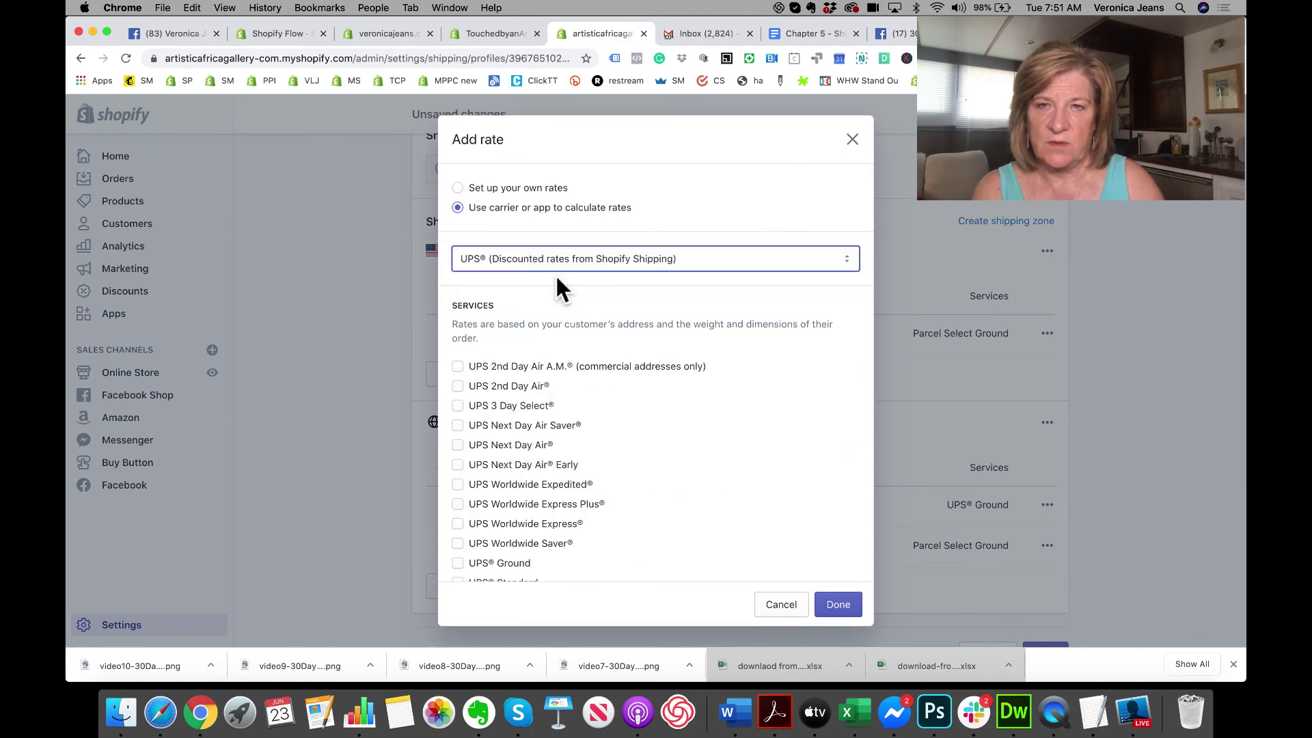
pyautogui.scroll(-3, 482, 485)
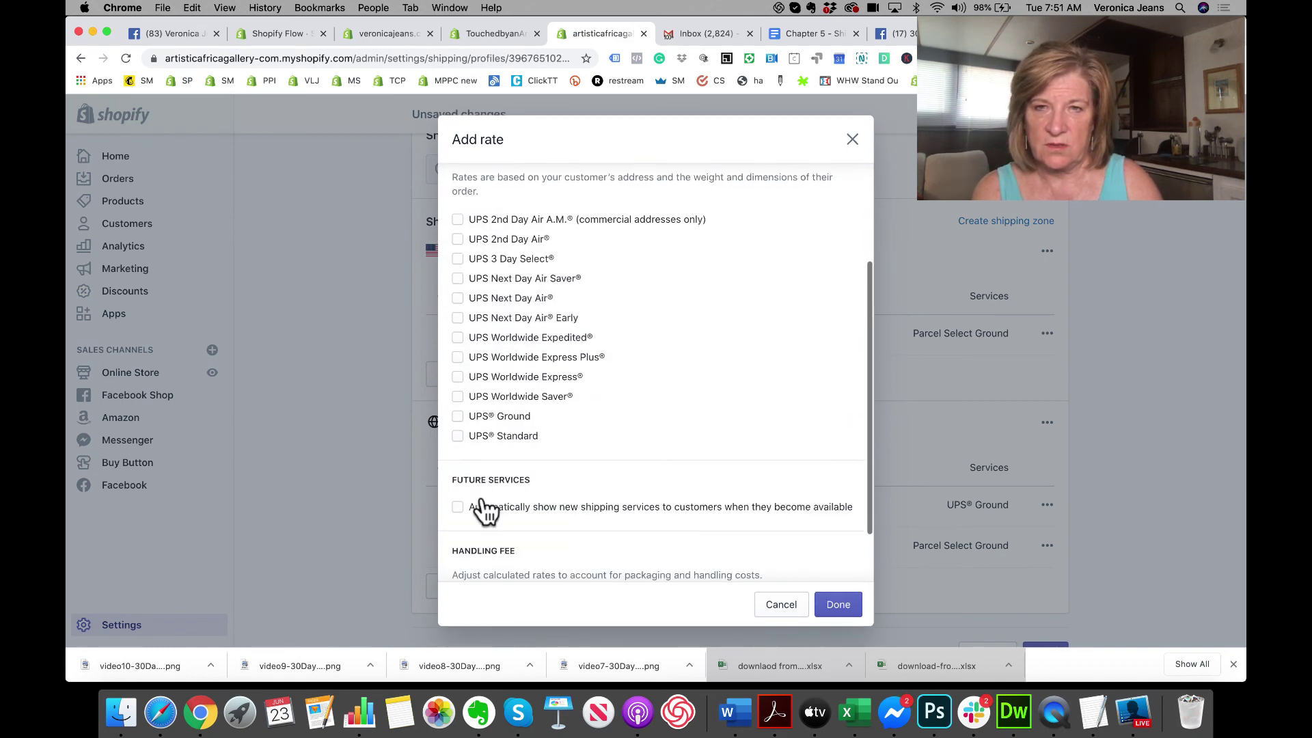
pyautogui.click(458, 415)
pyautogui.scroll(-2, 539, 451)
pyautogui.click(458, 439)
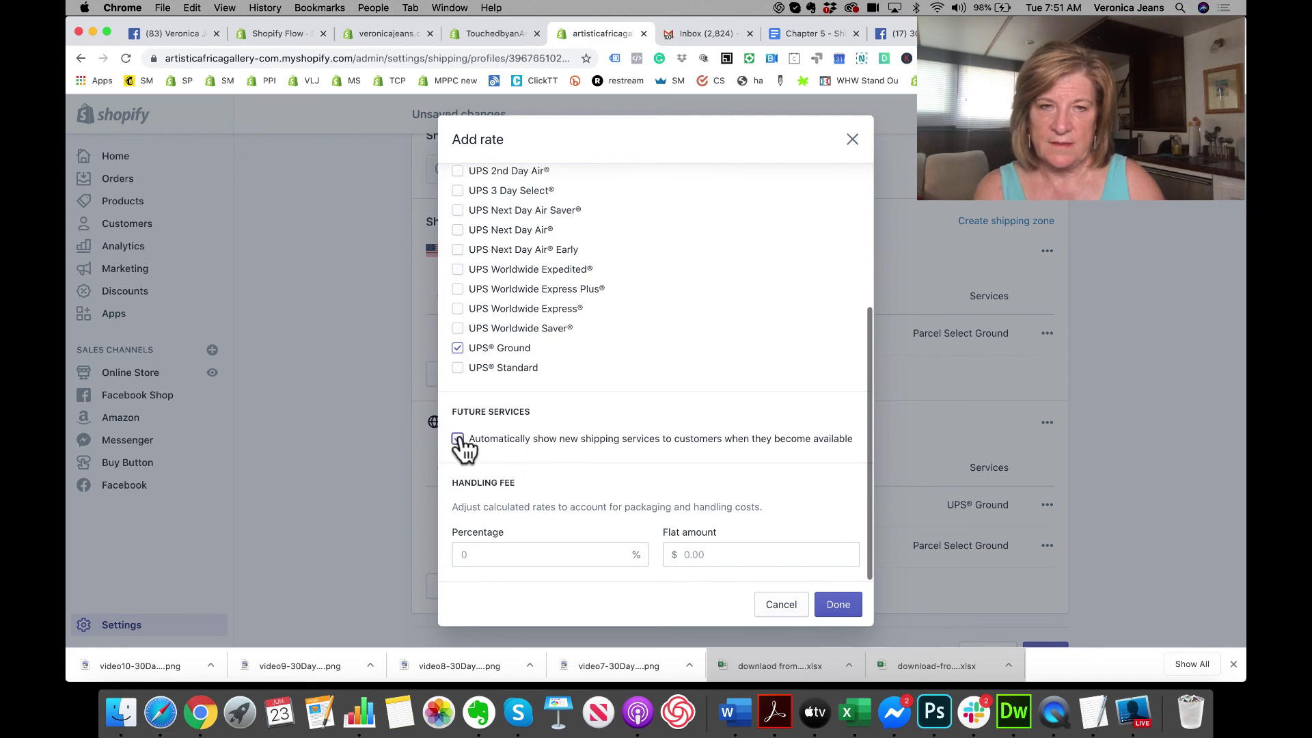
pyautogui.click(837, 605)
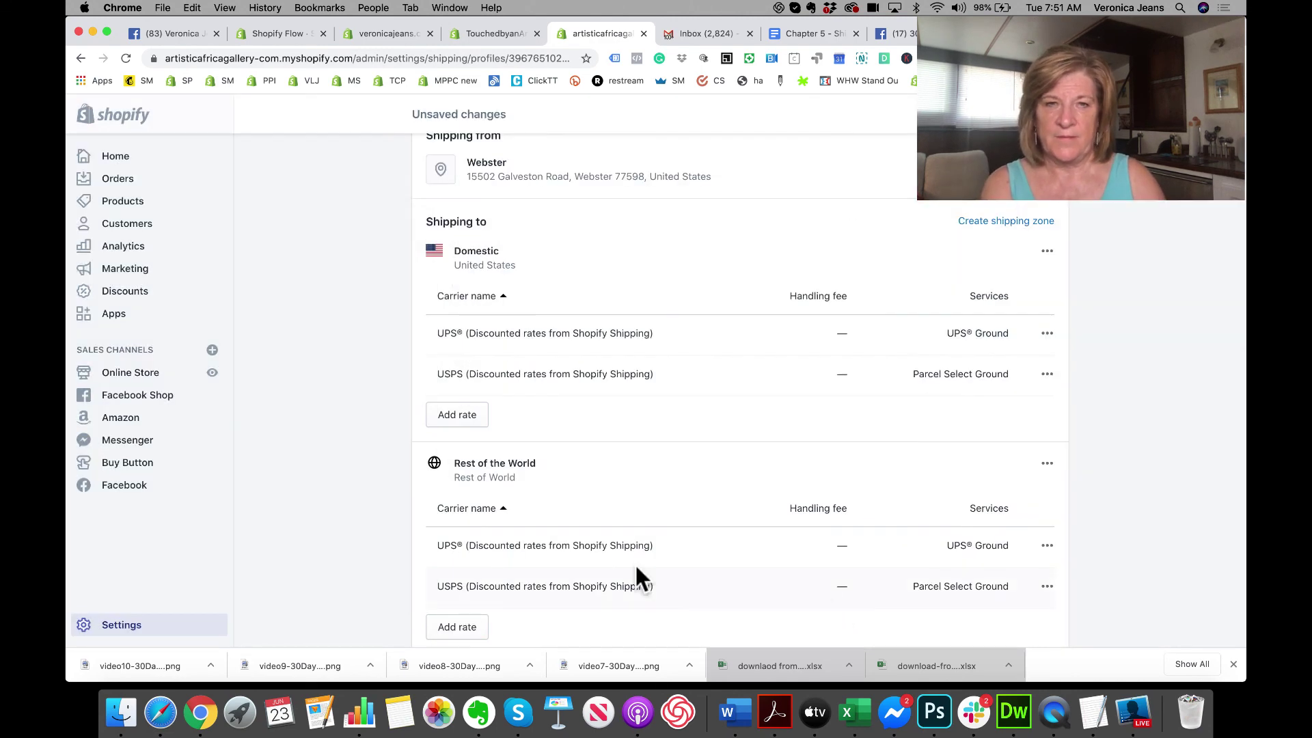
pyautogui.click(1045, 584)
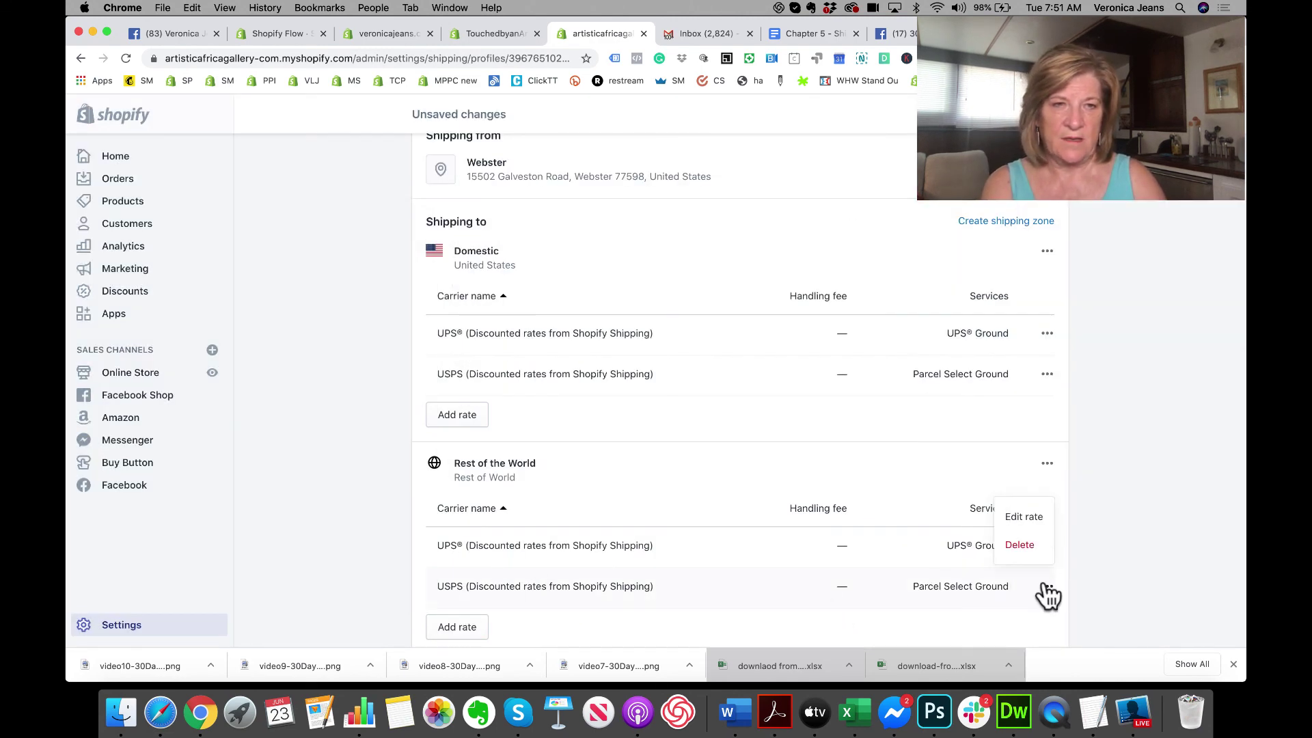
# Step: Delete the USPS and UPS rates from the Rest of the World zone
pyautogui.click(1028, 544)
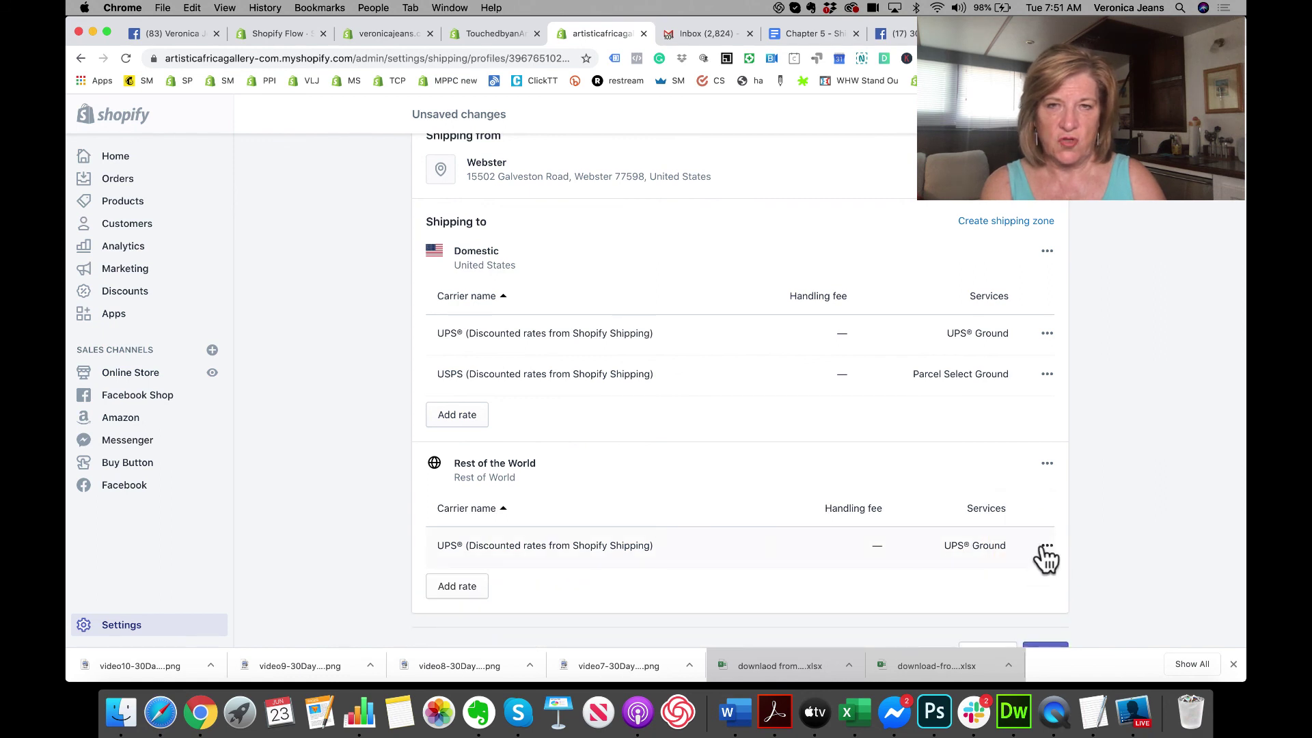
pyautogui.click(1046, 546)
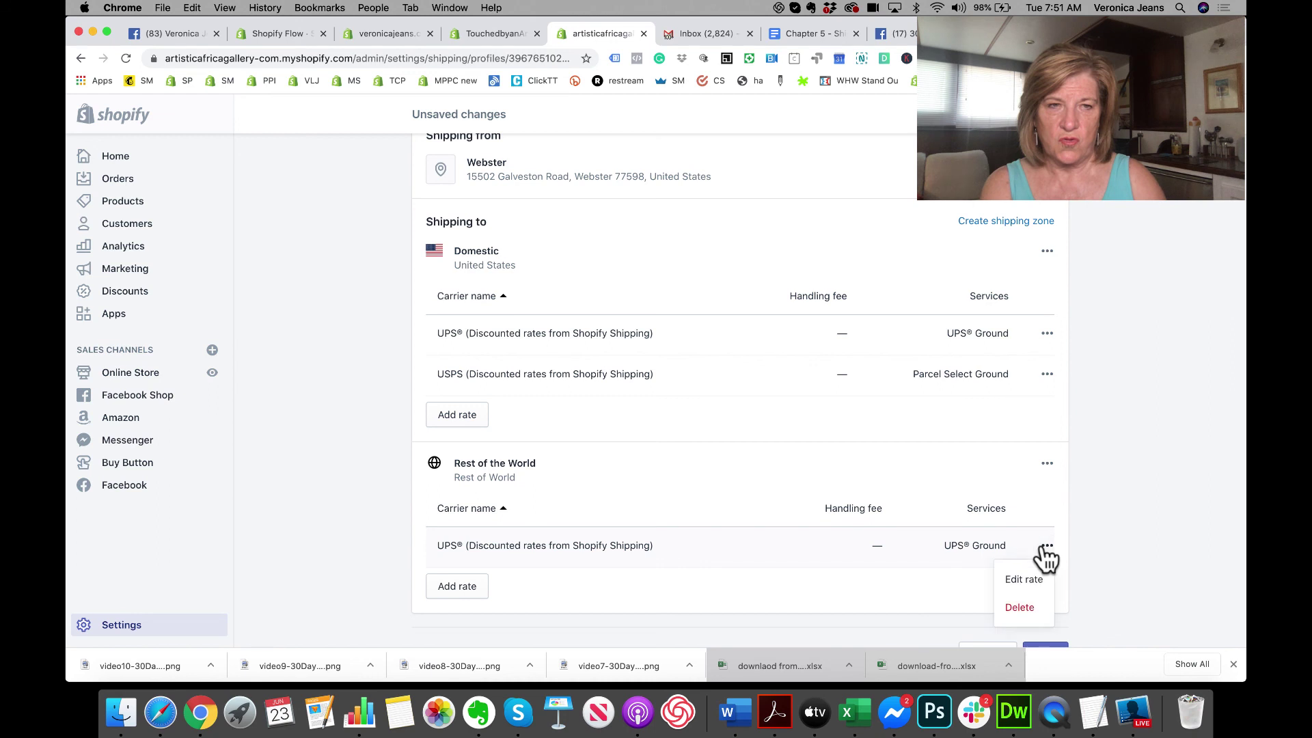
pyautogui.click(1019, 610)
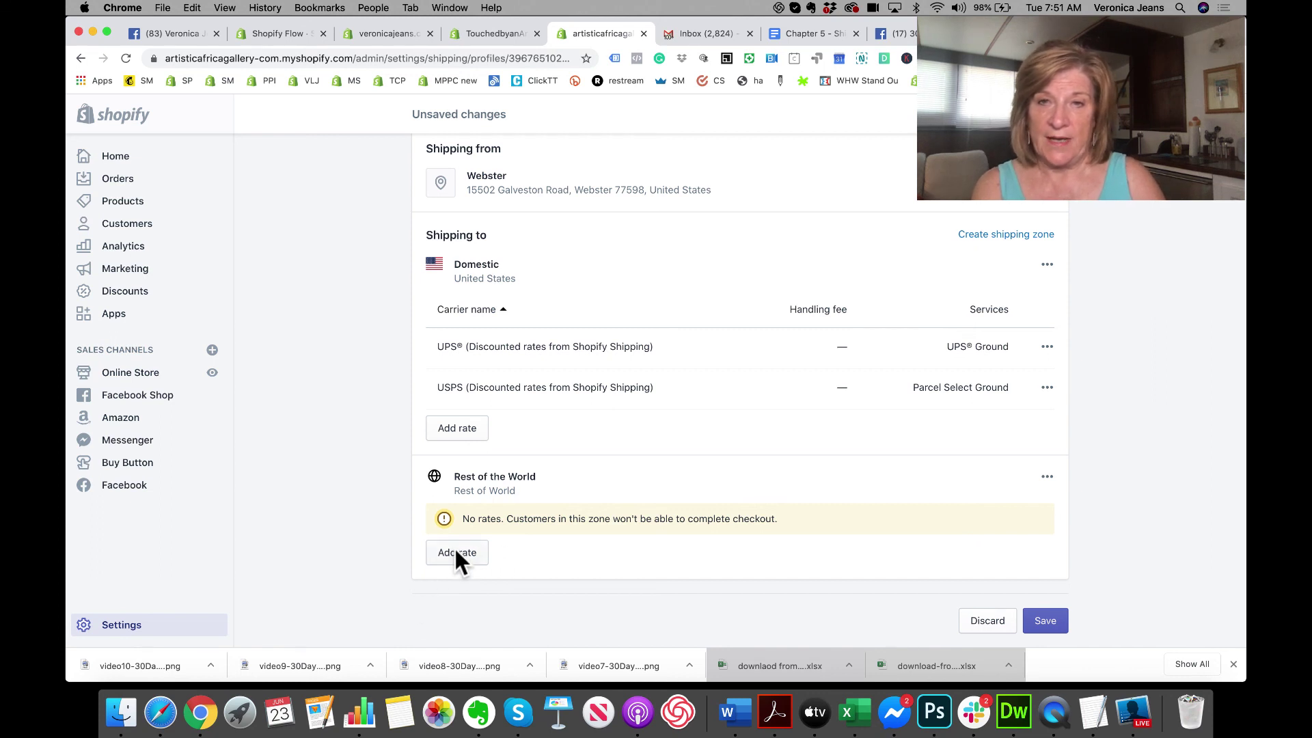
# Step: Start a new Rest of the World rate, cancel it, and bring up the zone's options
pyautogui.scroll(3, 585, 445)
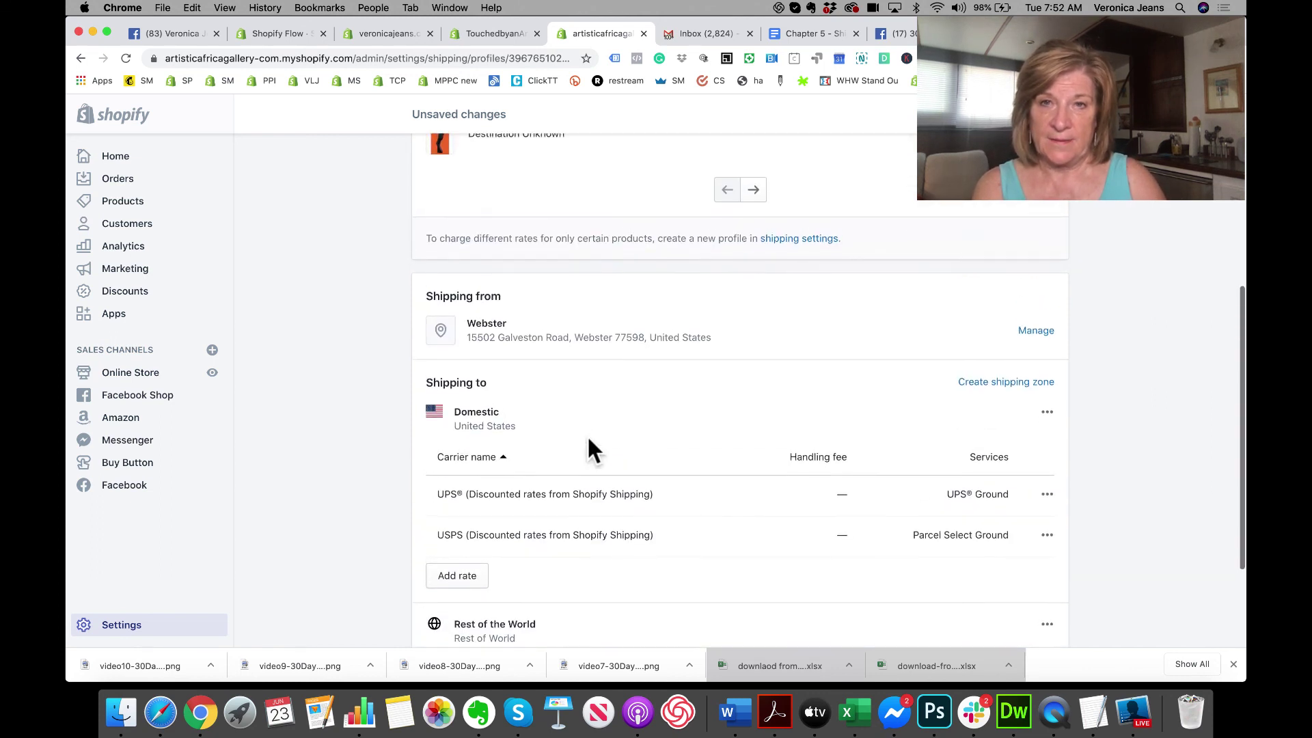
pyautogui.scroll(4, 589, 439)
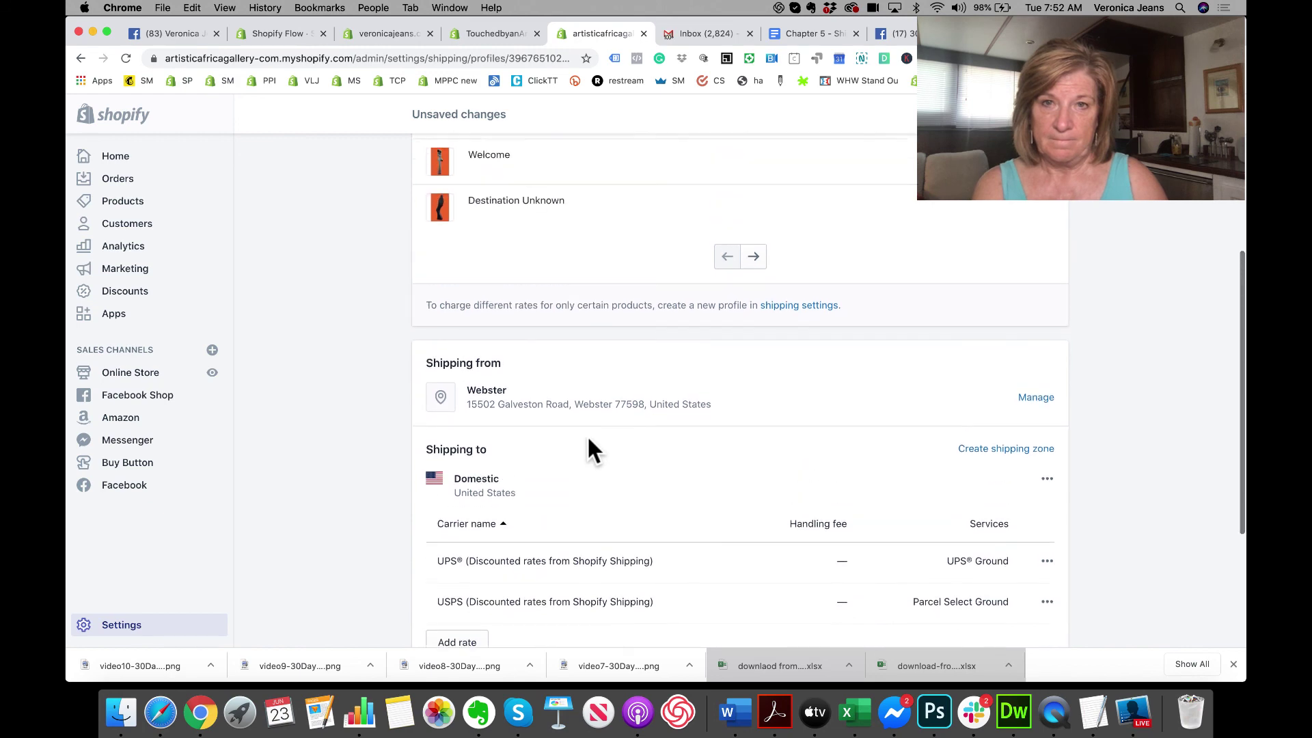
pyautogui.scroll(-7, 588, 444)
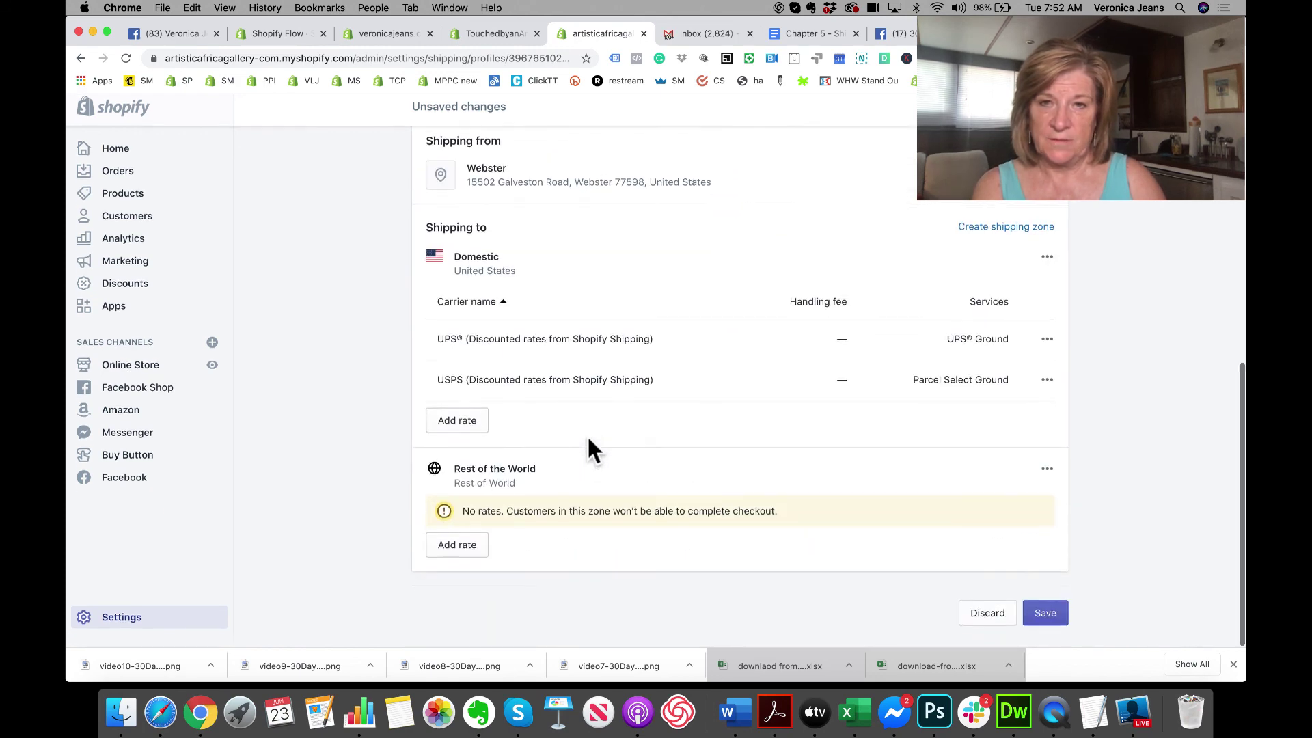
pyautogui.click(464, 554)
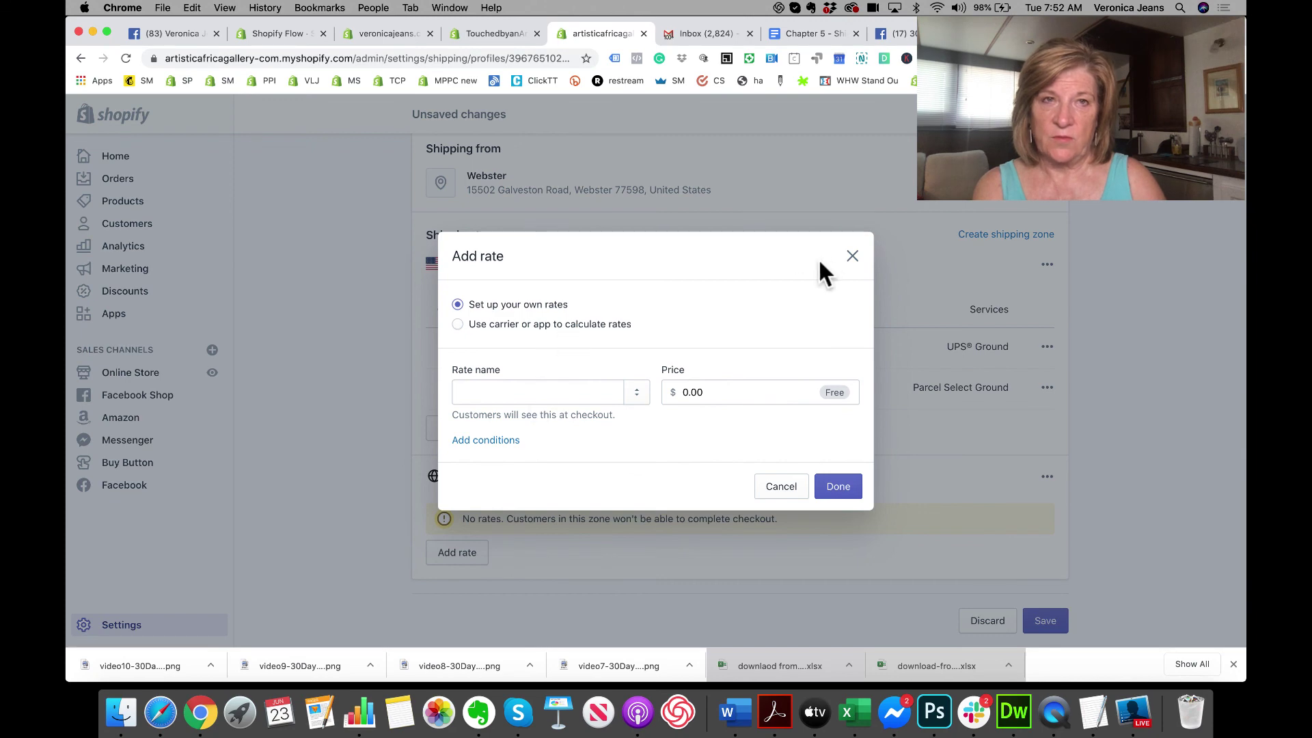
pyautogui.click(852, 255)
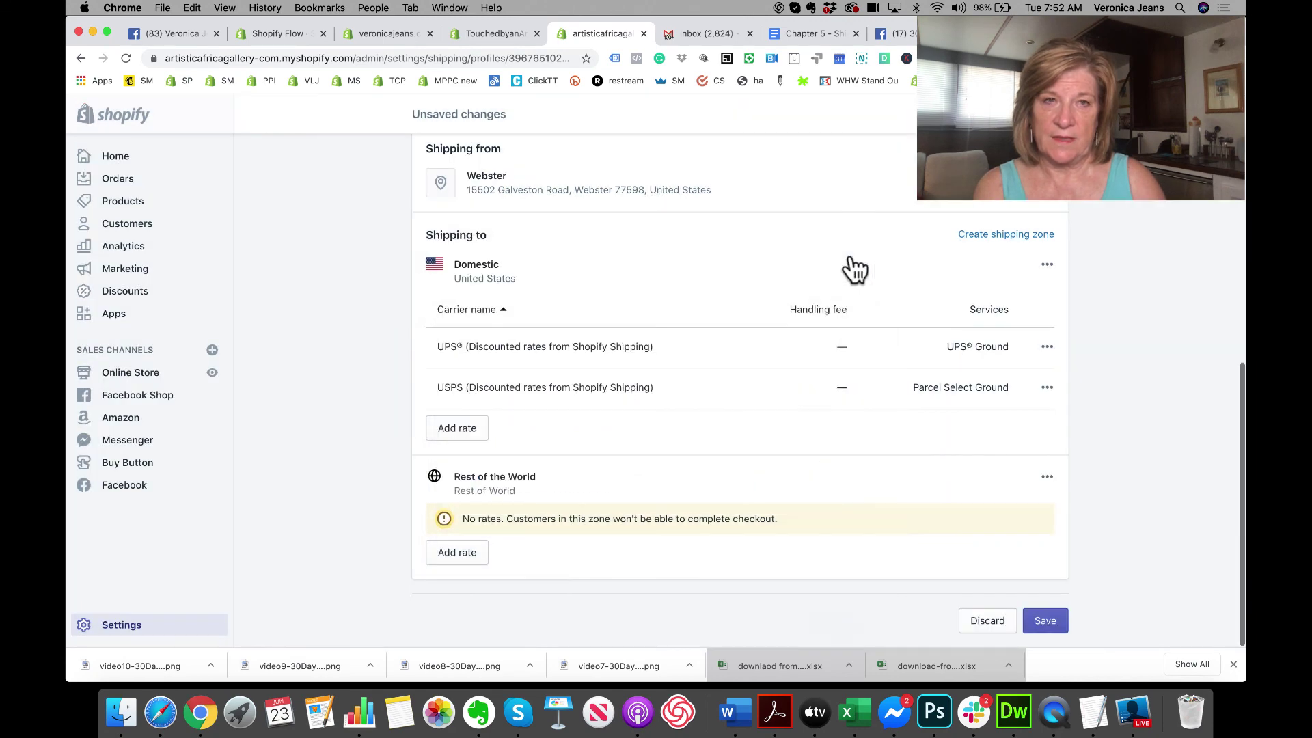
pyautogui.click(1046, 478)
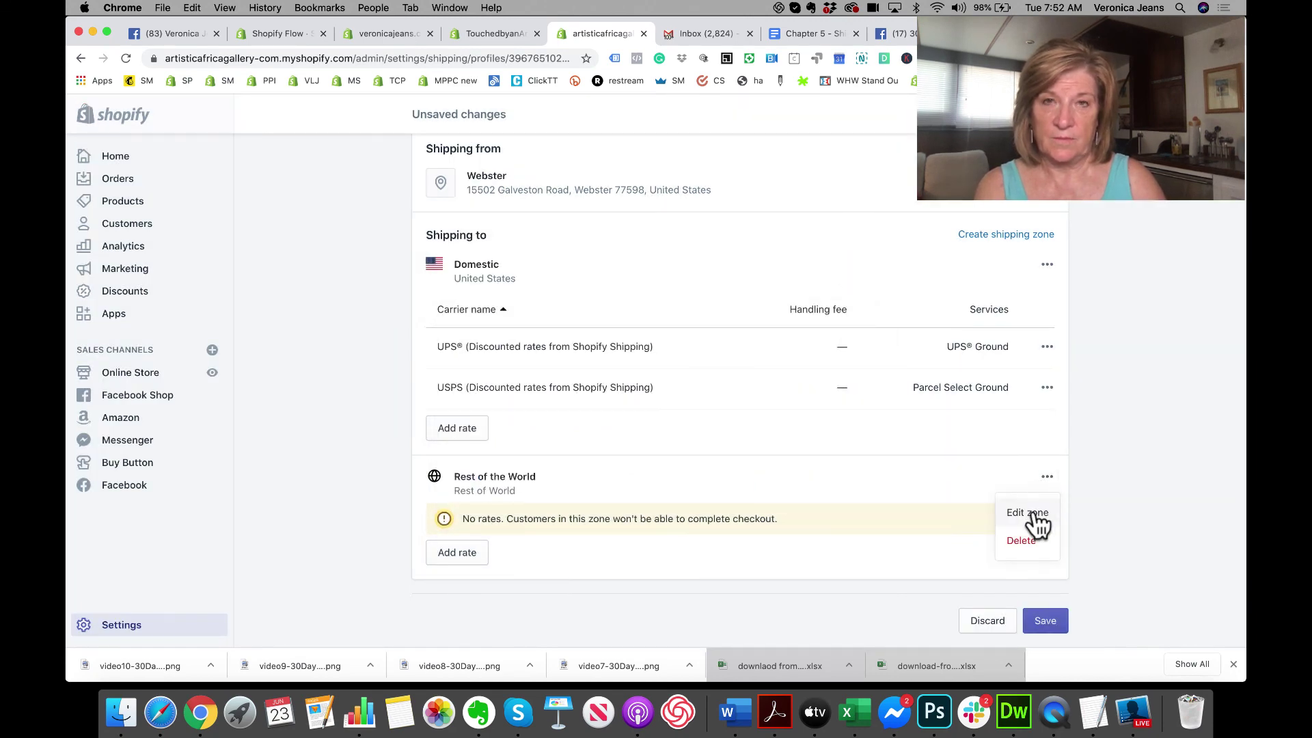
# Step: Edit the Rest of the World zone to include only Canada with all its provinces
pyautogui.click(1030, 514)
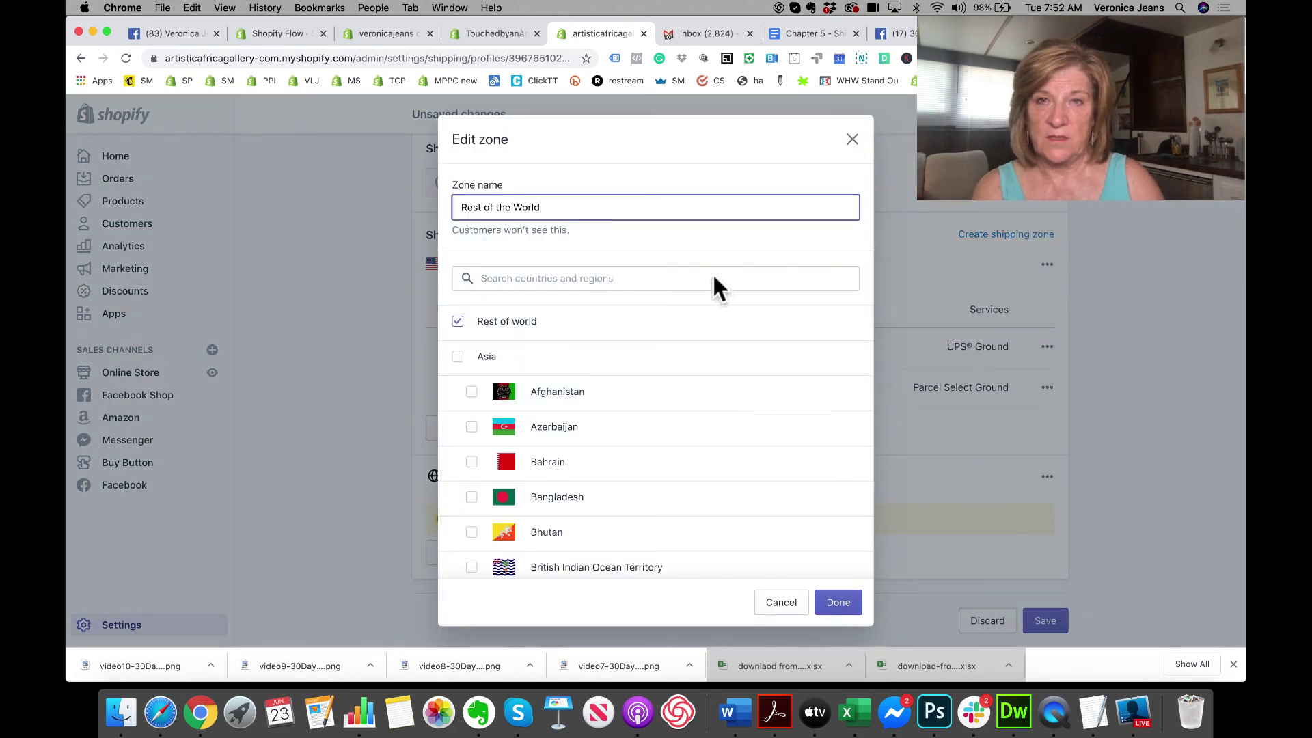
pyautogui.scroll(-5, 657, 369)
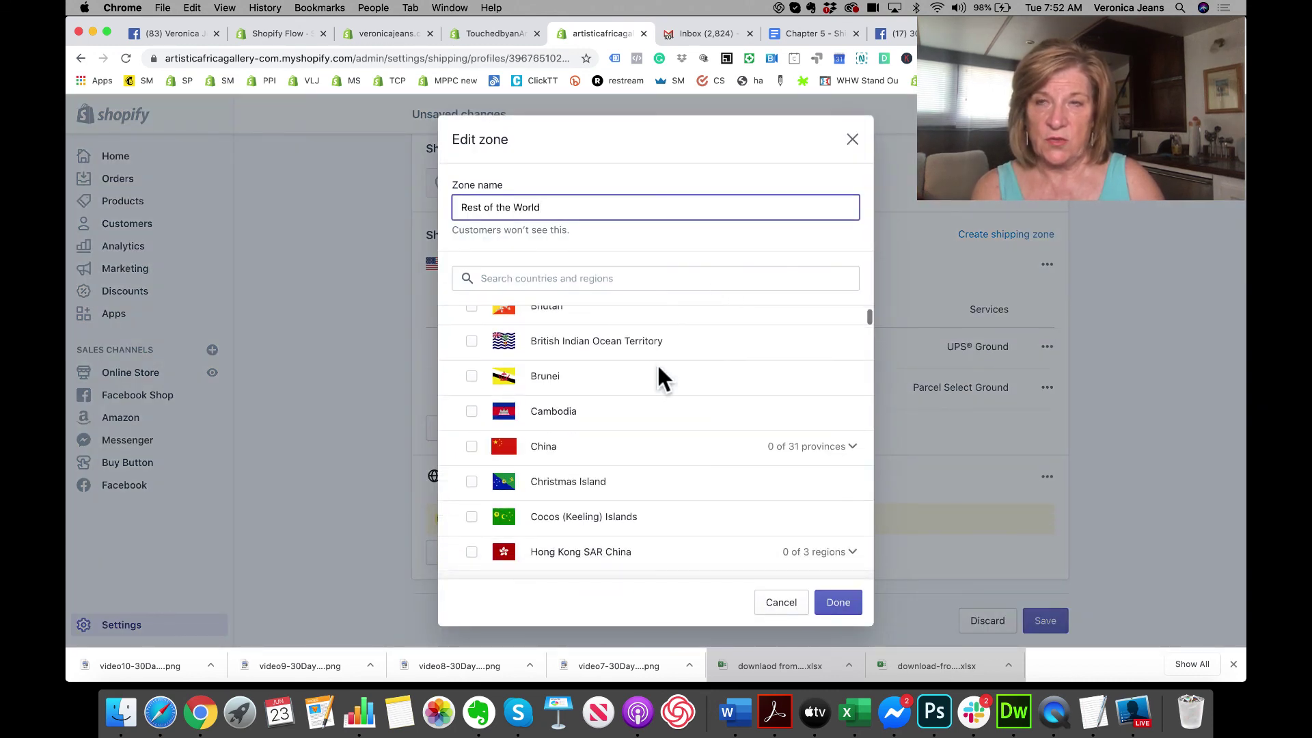
pyautogui.scroll(-3, 660, 369)
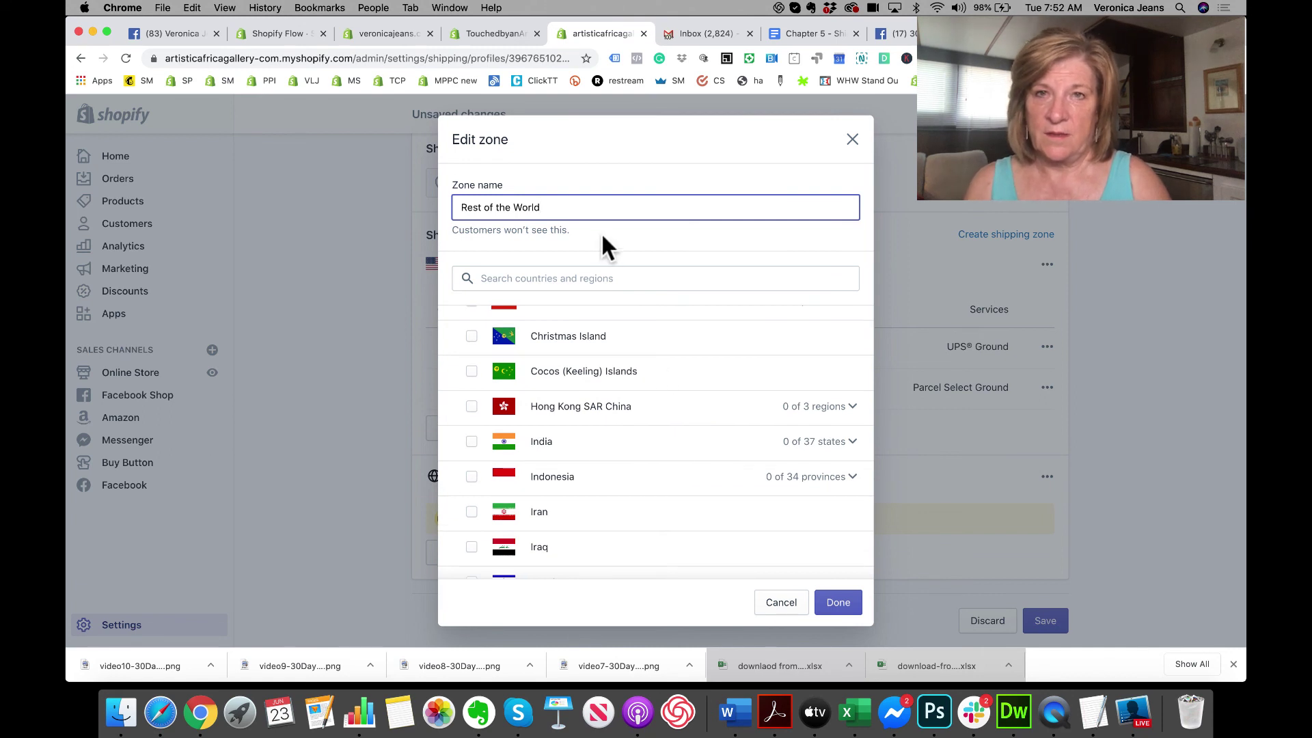
pyautogui.click(553, 281)
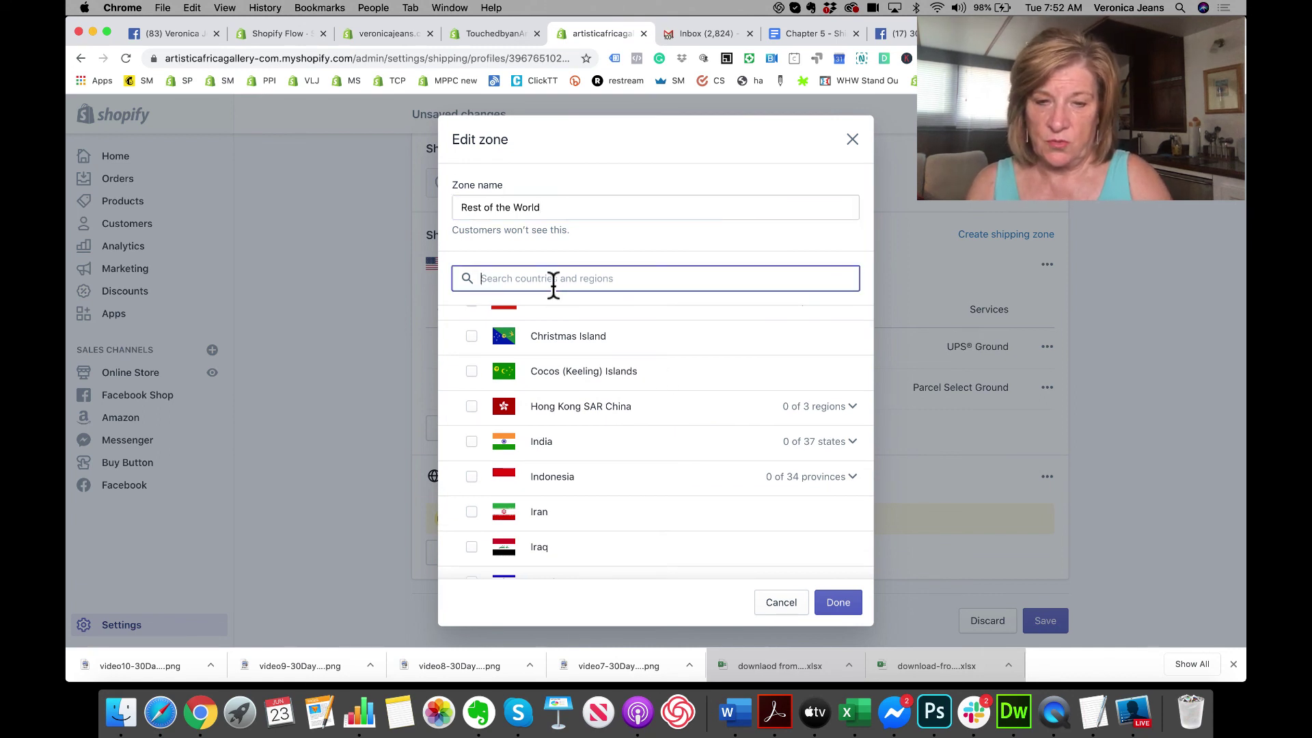
pyautogui.write('mfex')
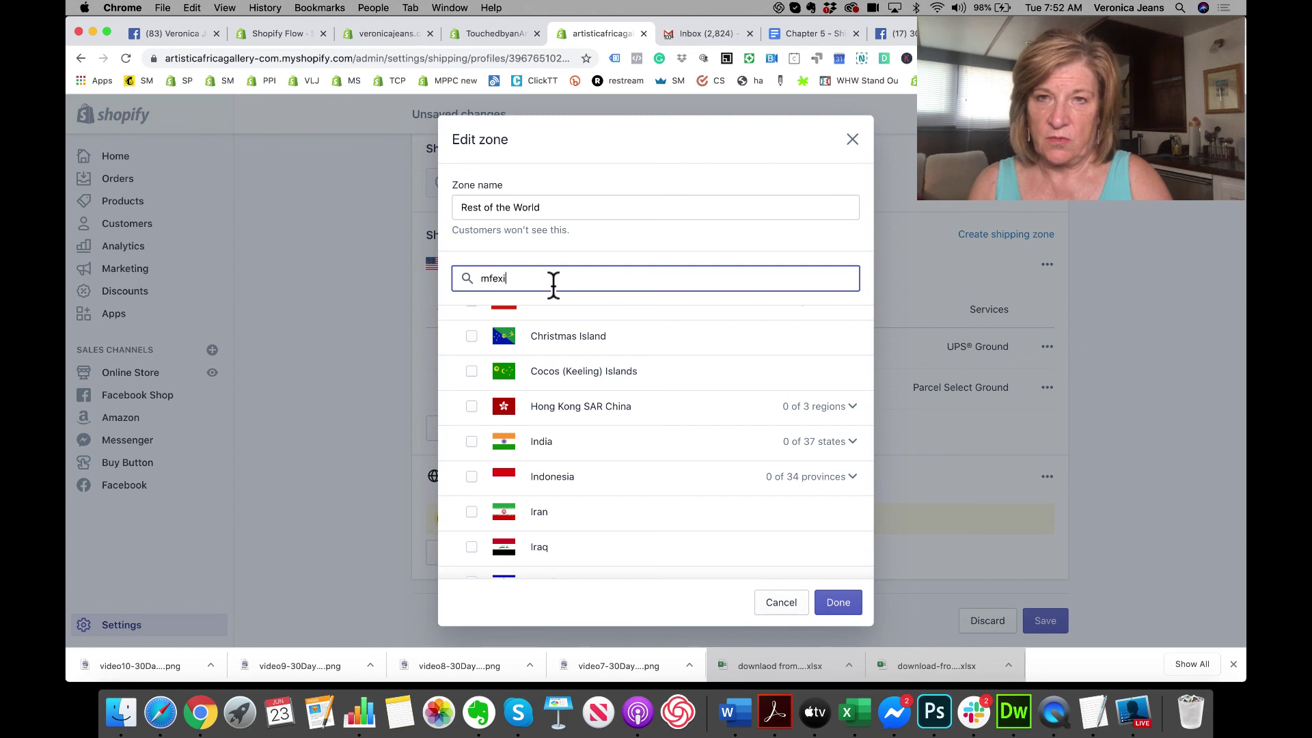
pyautogui.write('i')
pyautogui.press('BackSpace')
pyautogui.press('BackSpace')
pyautogui.press('BackSpace')
pyautogui.press('BackSpace')
pyautogui.write('xi')
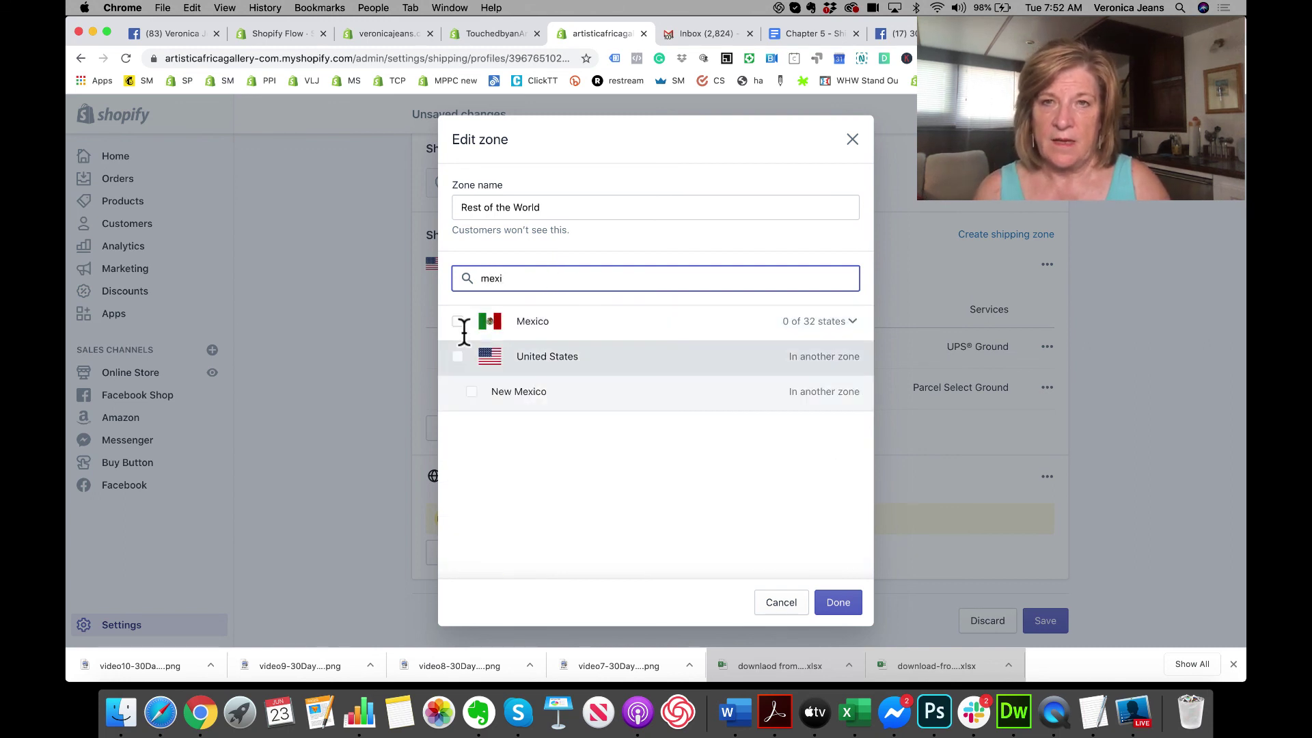
pyautogui.doubleClick(469, 278)
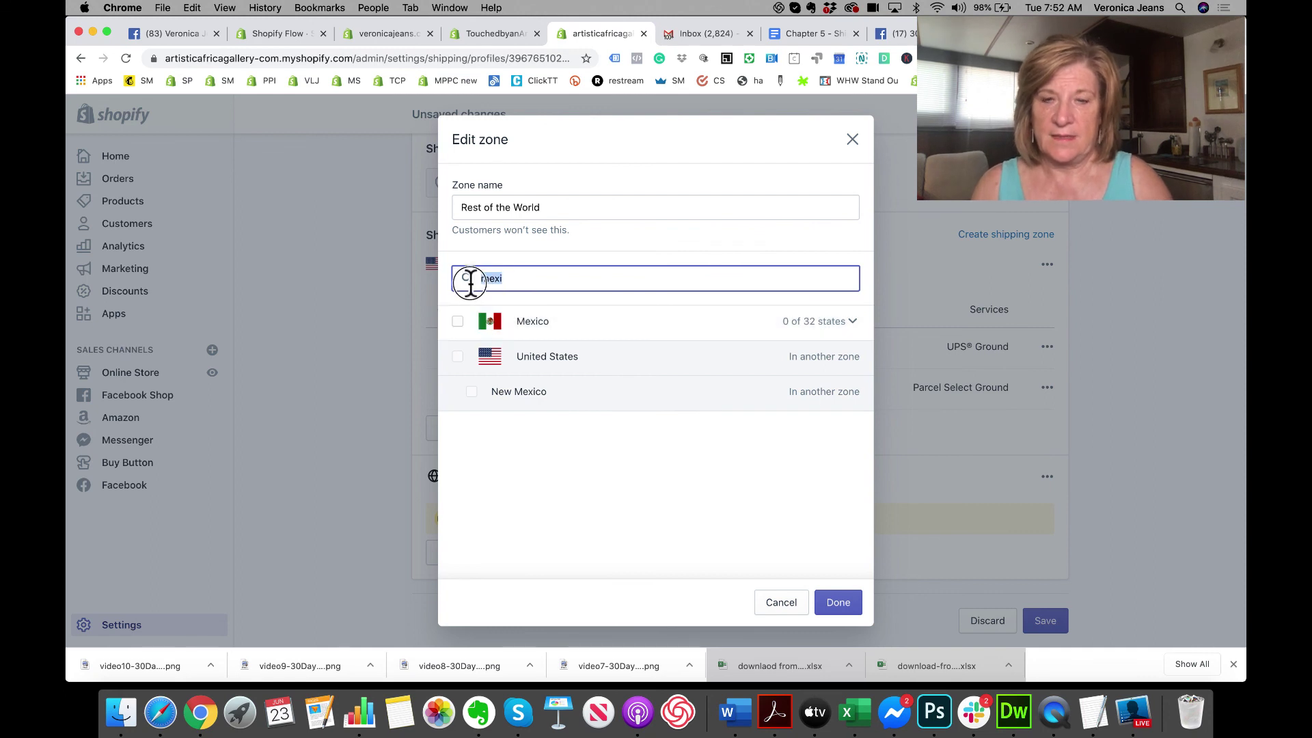
pyautogui.write('canada')
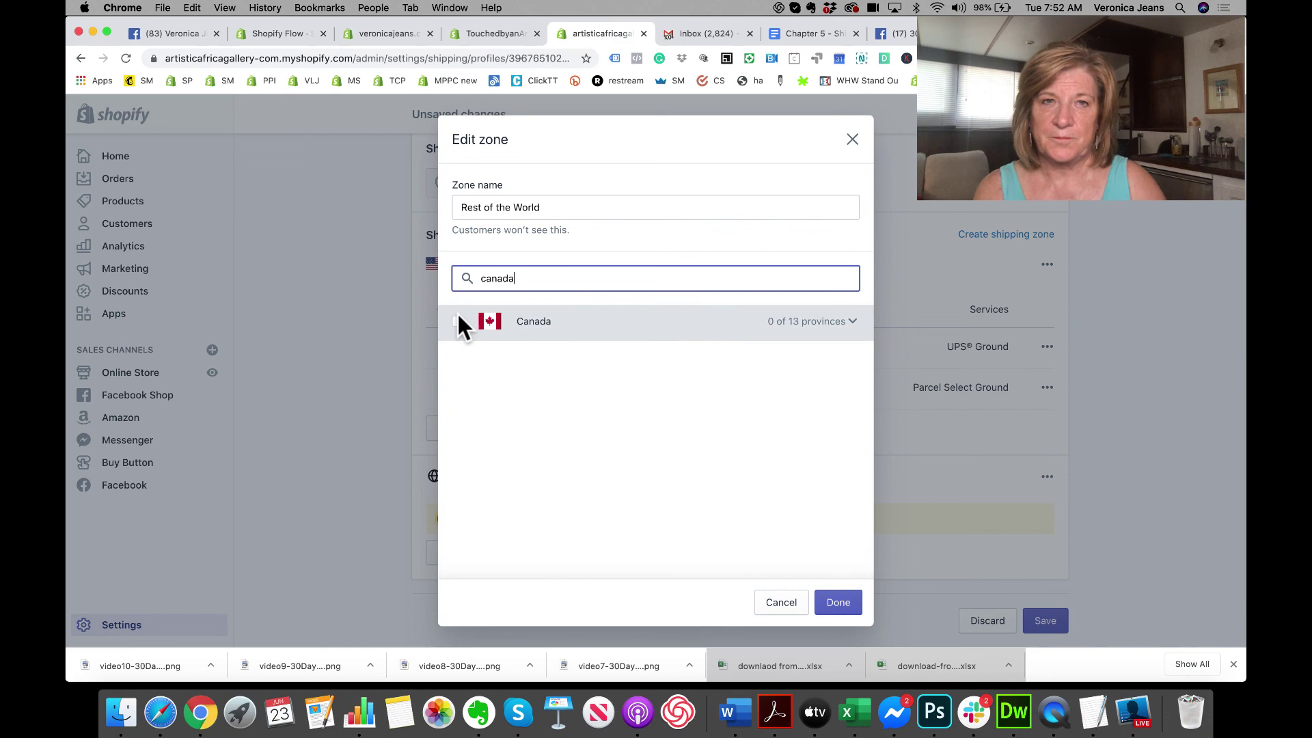
pyautogui.click(457, 314)
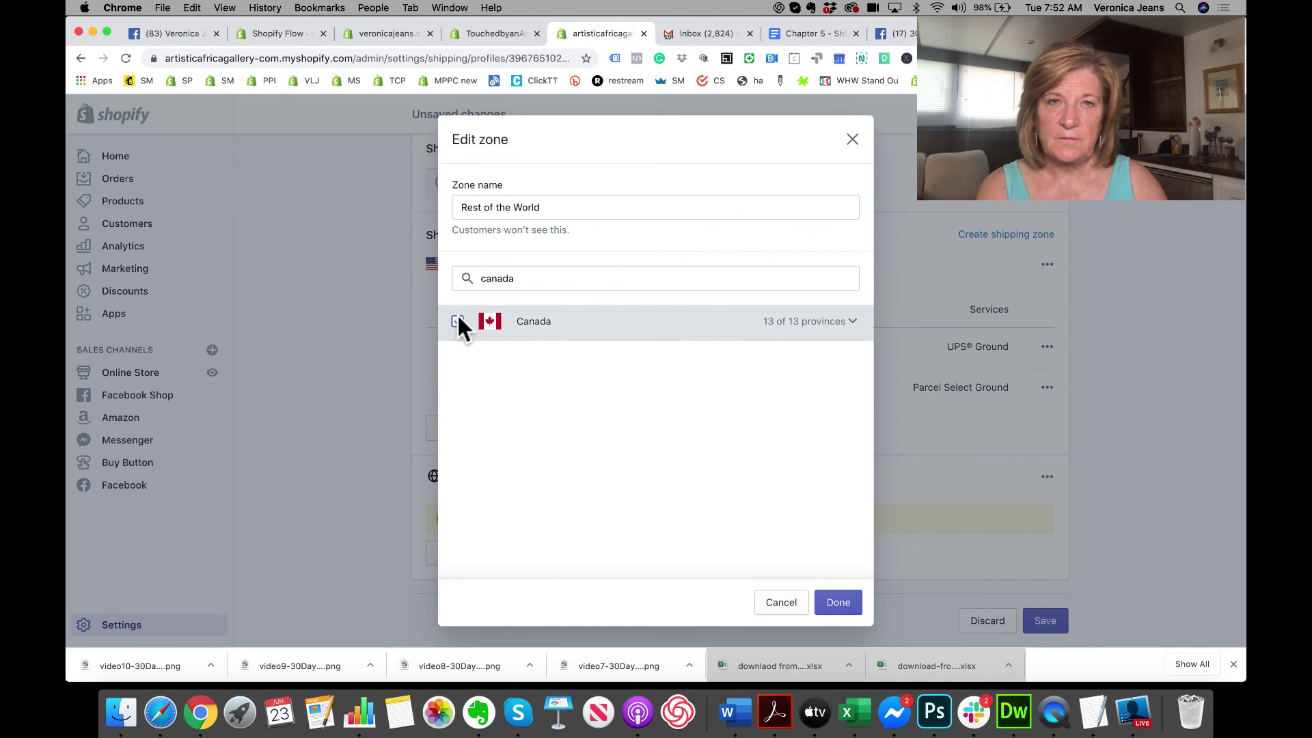
pyautogui.click(847, 602)
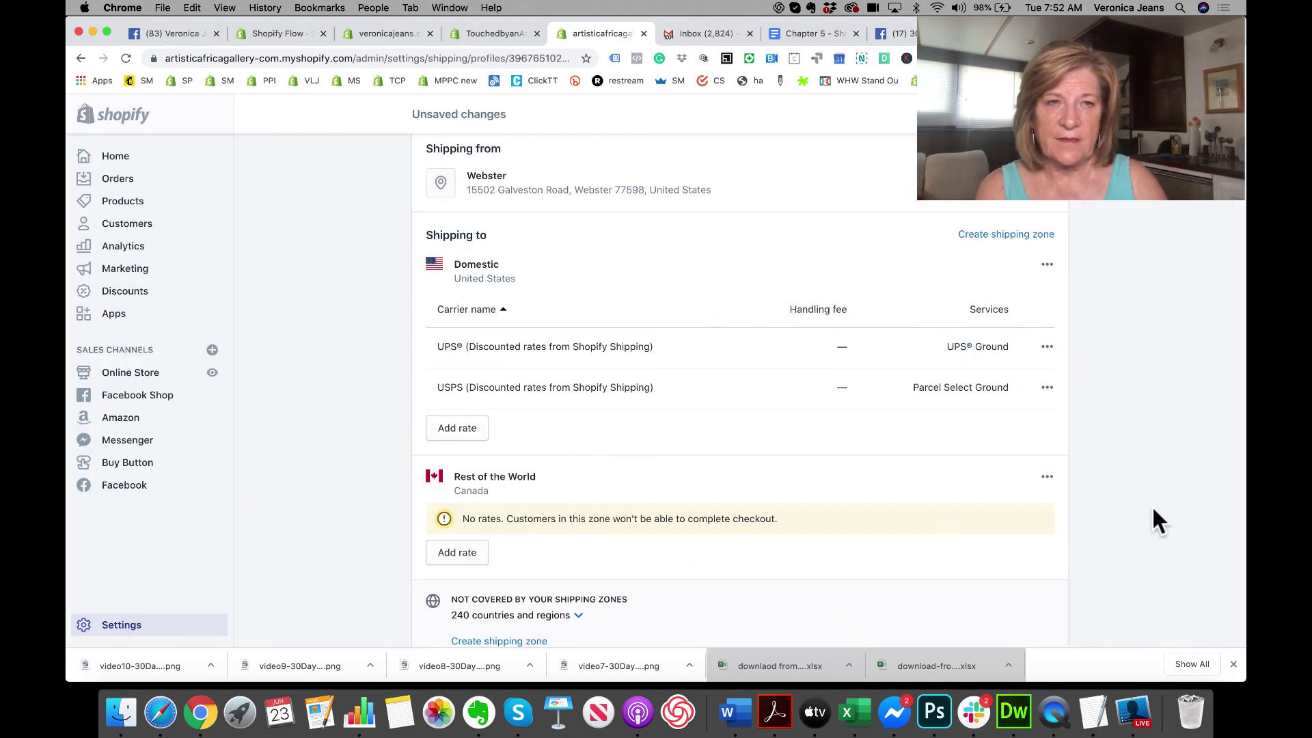
# Step: Reopen the zone editor and verify Canada's 13 provinces are all included
pyautogui.click(1044, 477)
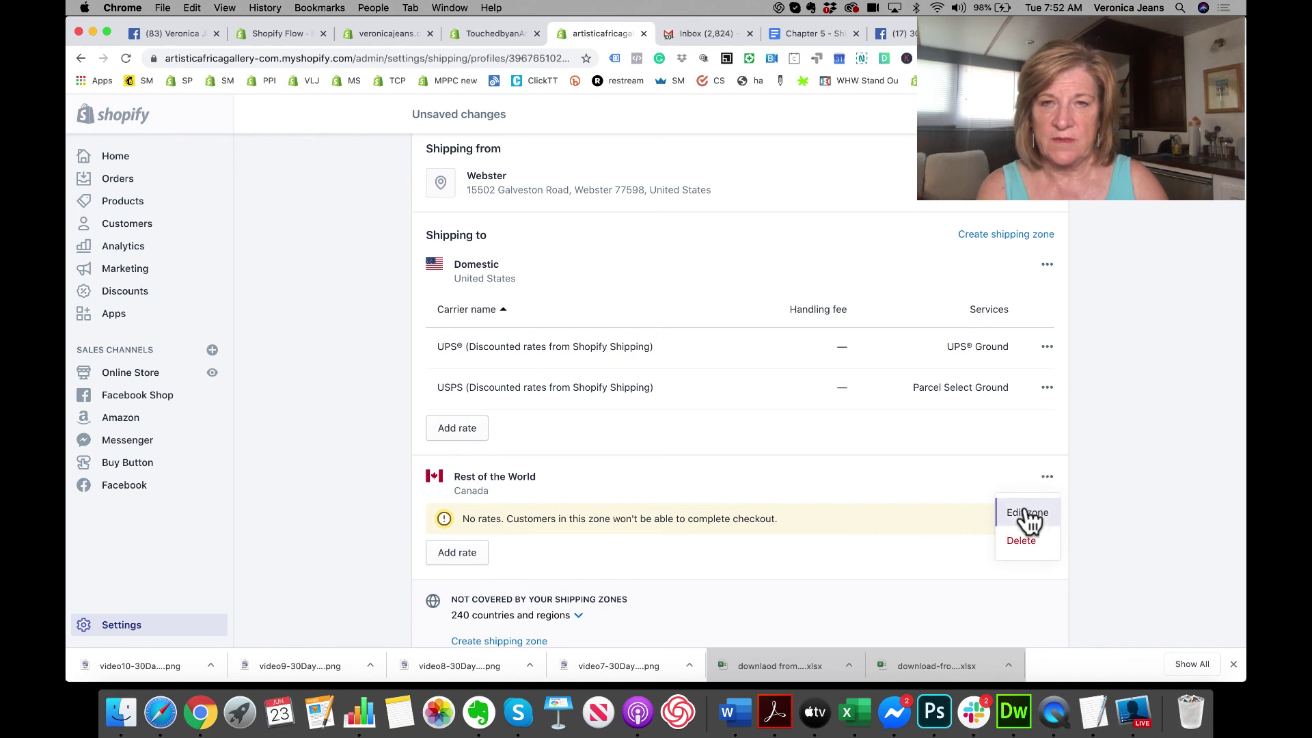
pyautogui.click(1024, 513)
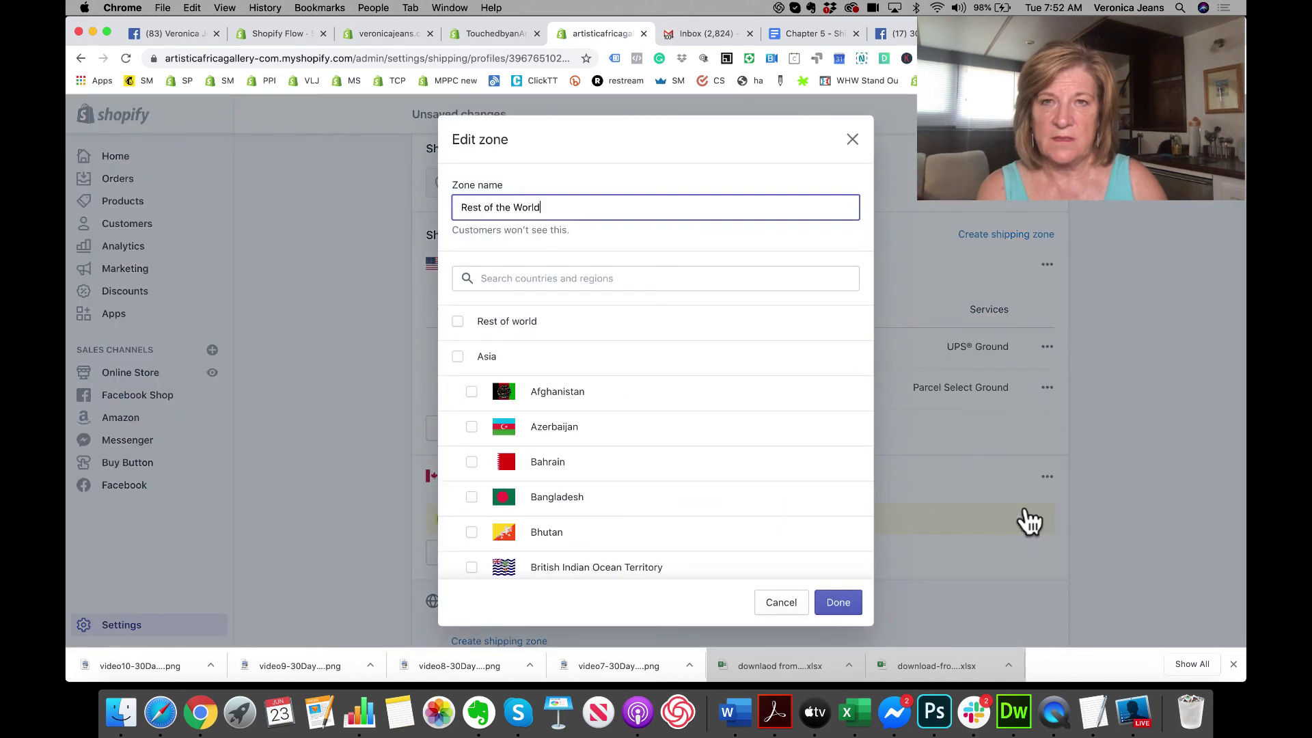
pyautogui.click(573, 281)
pyautogui.write('canada')
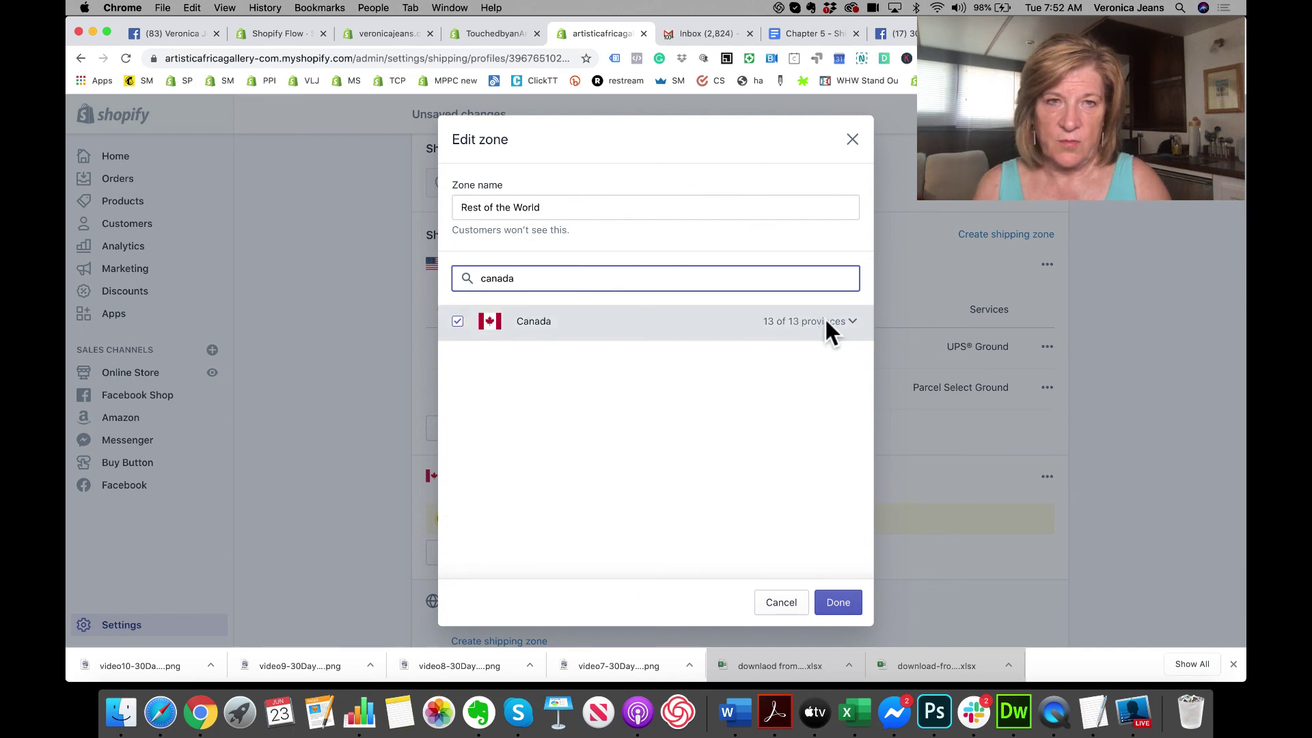
pyautogui.click(853, 322)
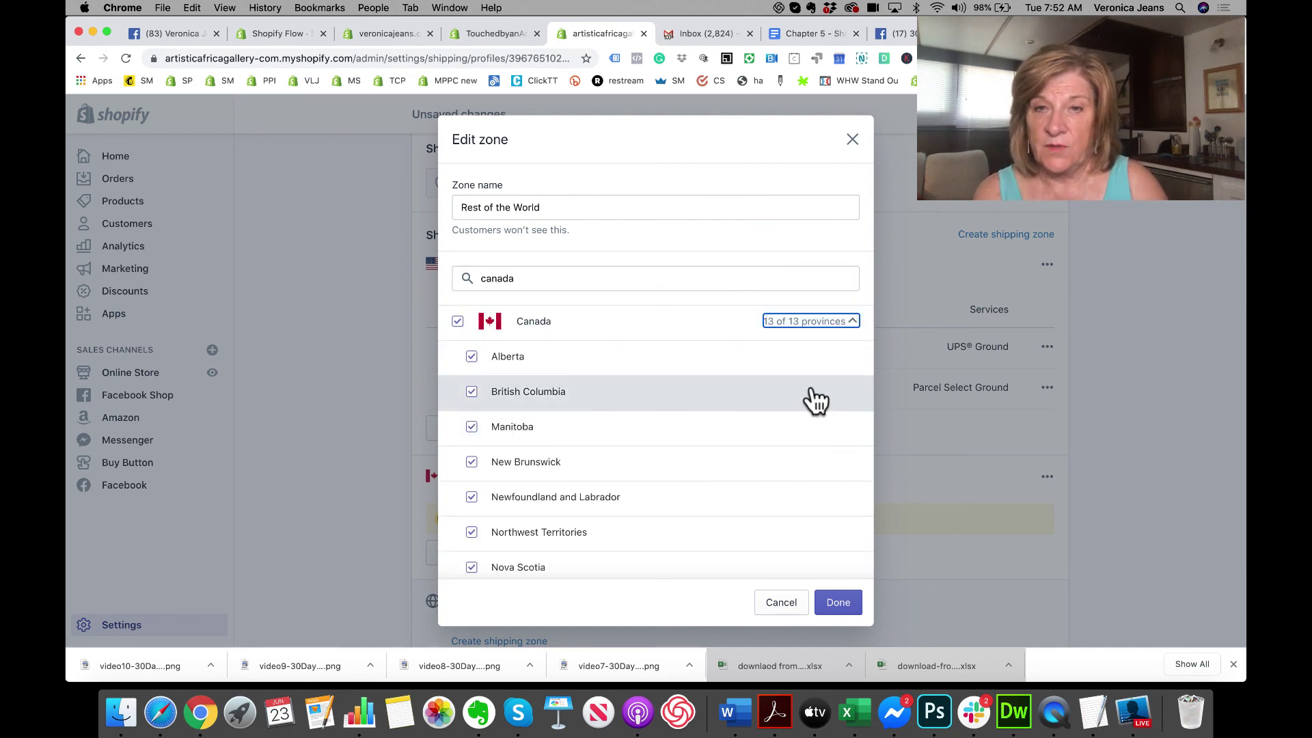
pyautogui.scroll(-5, 815, 396)
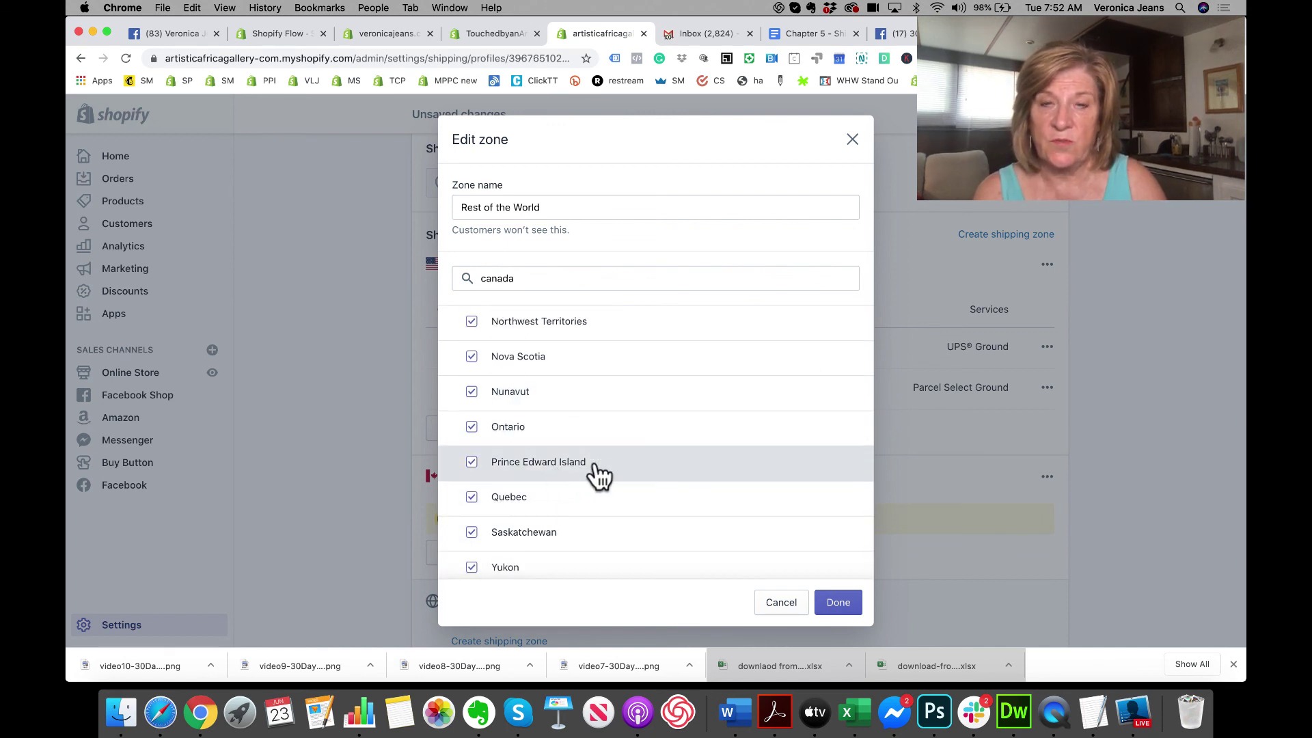
pyautogui.click(847, 597)
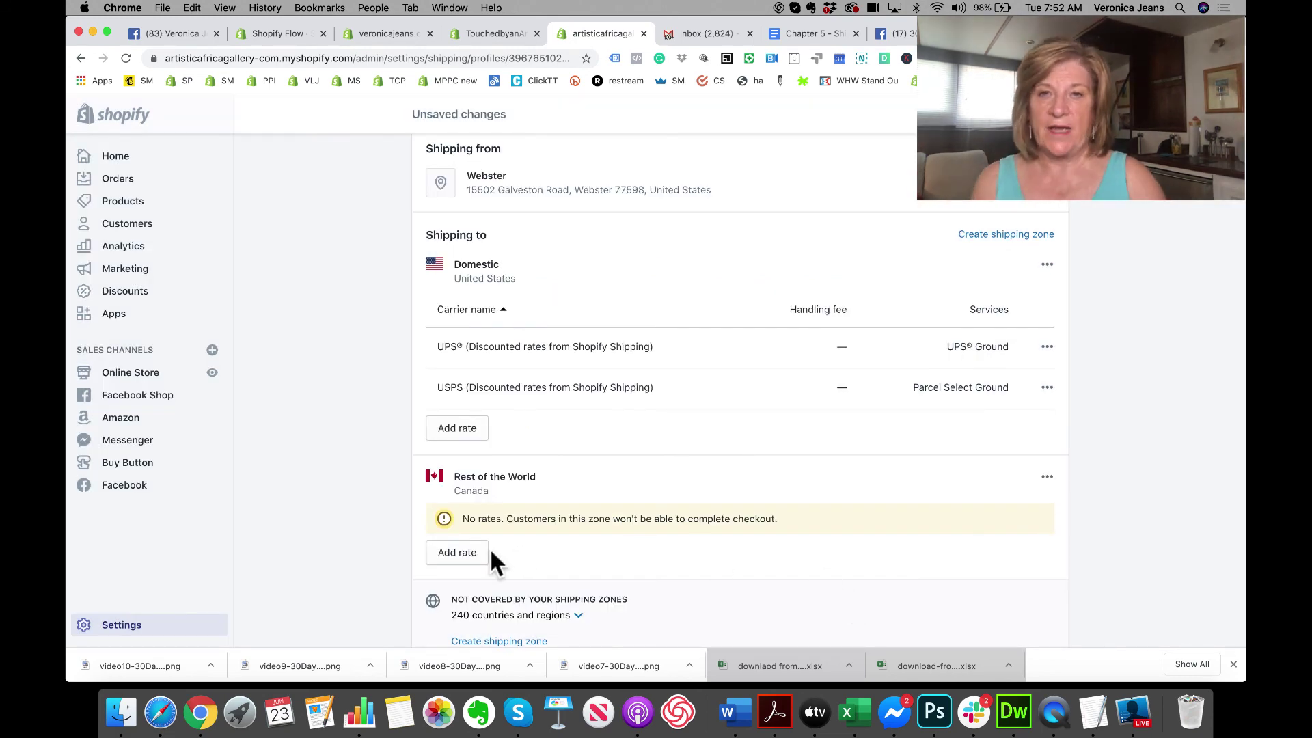
# Step: Add a carrier-calculated DHL Express Worldwide rate to the Canada zone, auto-showing new services
pyautogui.click(457, 553)
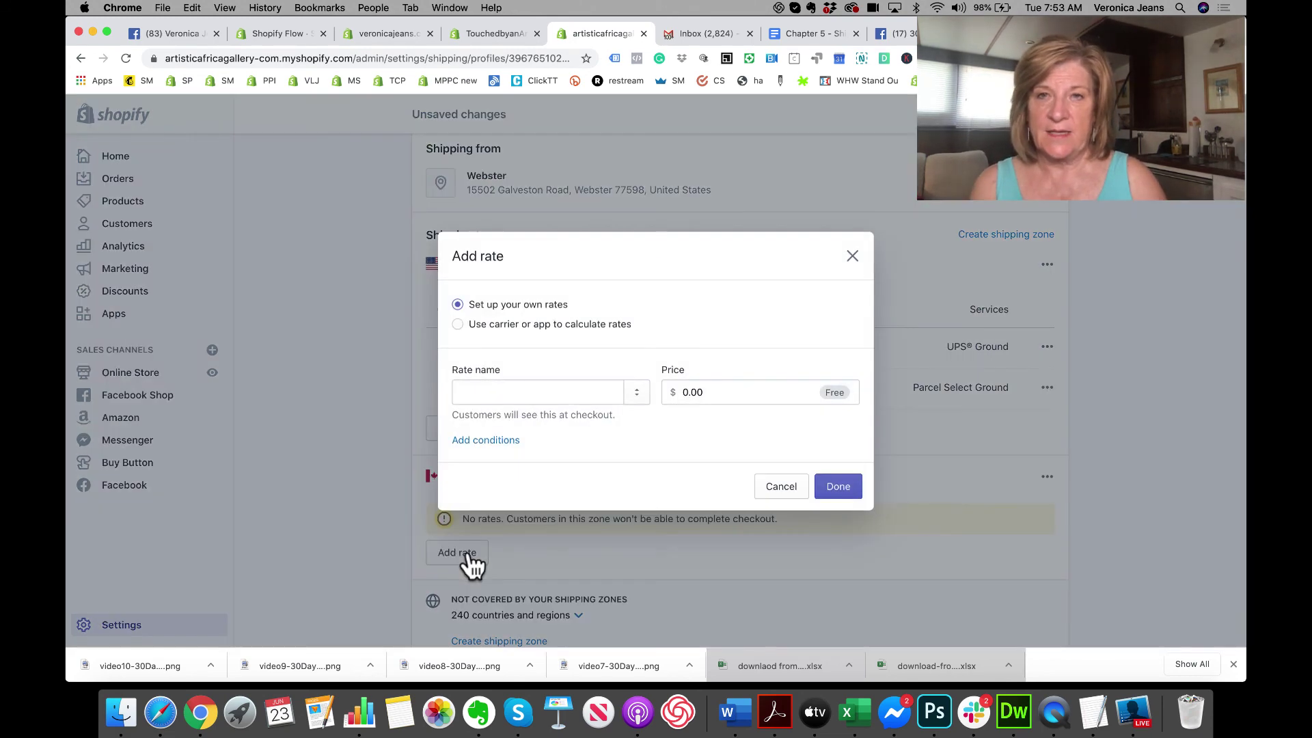
pyautogui.click(562, 326)
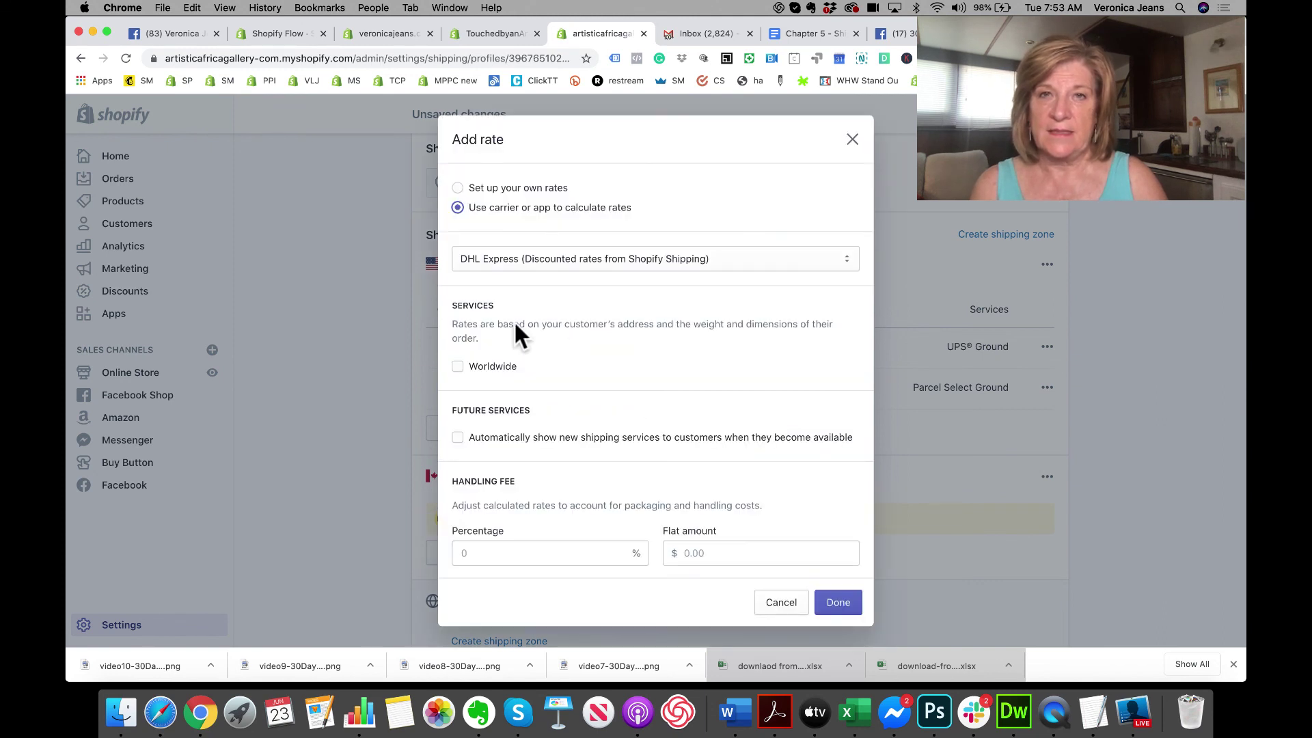
pyautogui.click(457, 368)
pyautogui.click(837, 270)
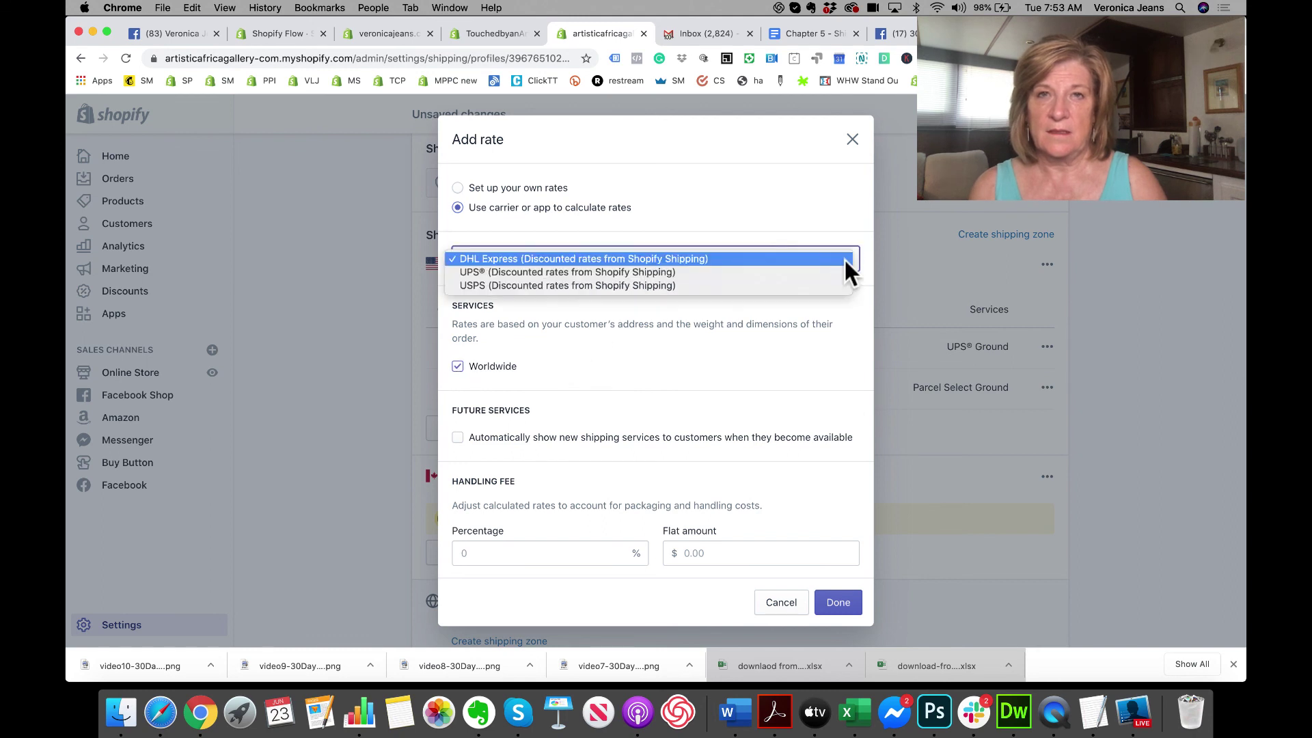
pyautogui.click(798, 260)
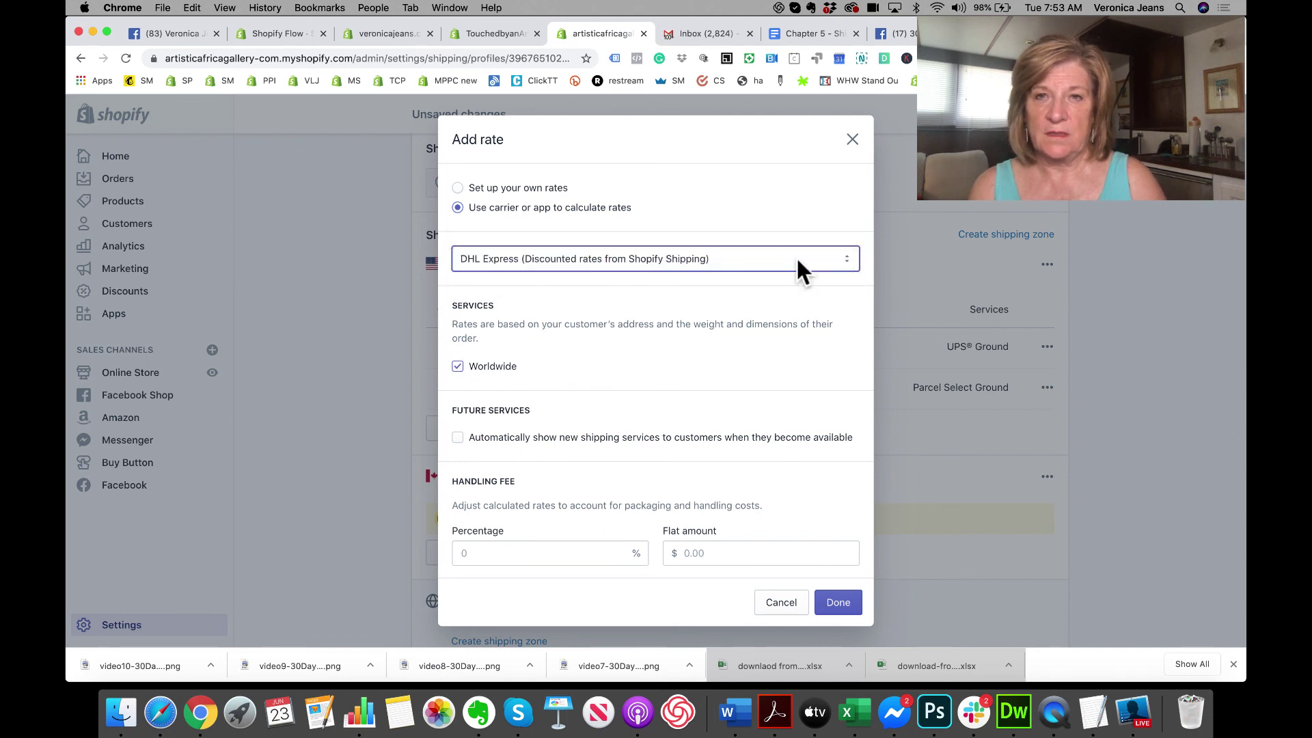
pyautogui.click(457, 437)
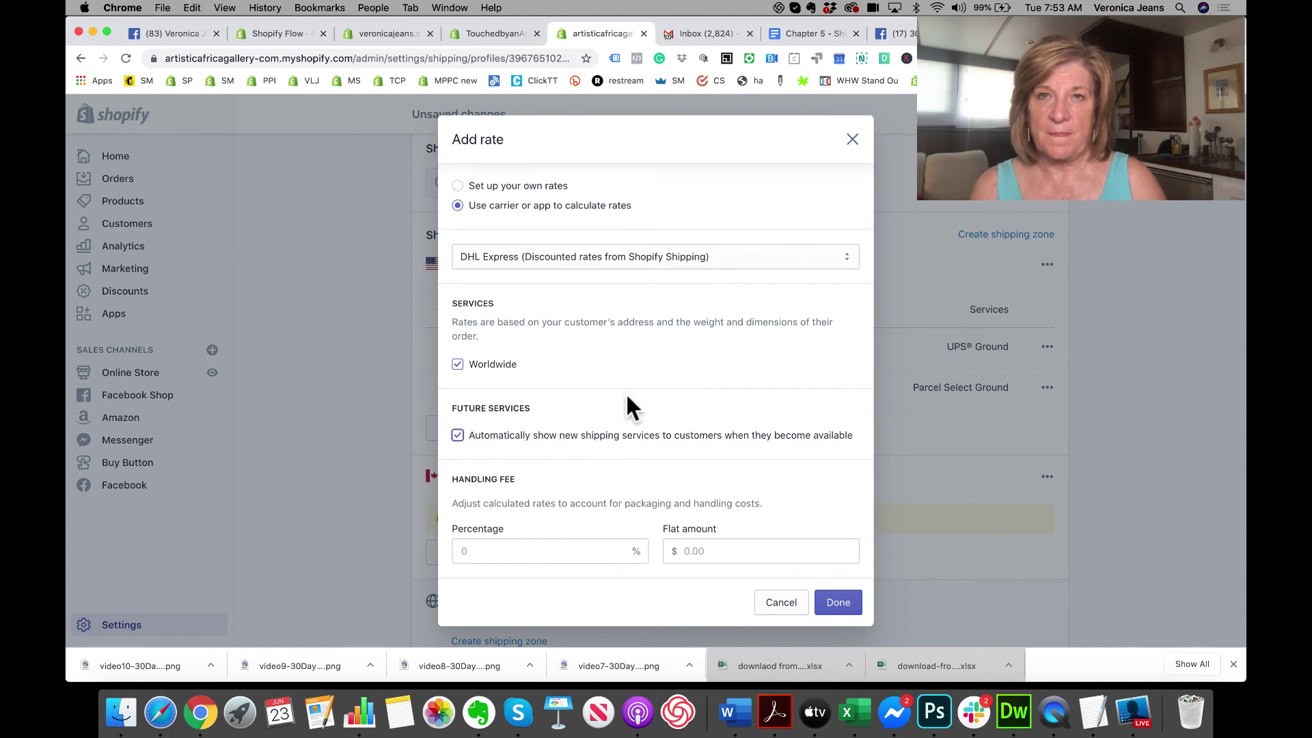
pyautogui.click(836, 602)
# Step: Review the zones and save the shipping profile
pyautogui.scroll(-4, 840, 613)
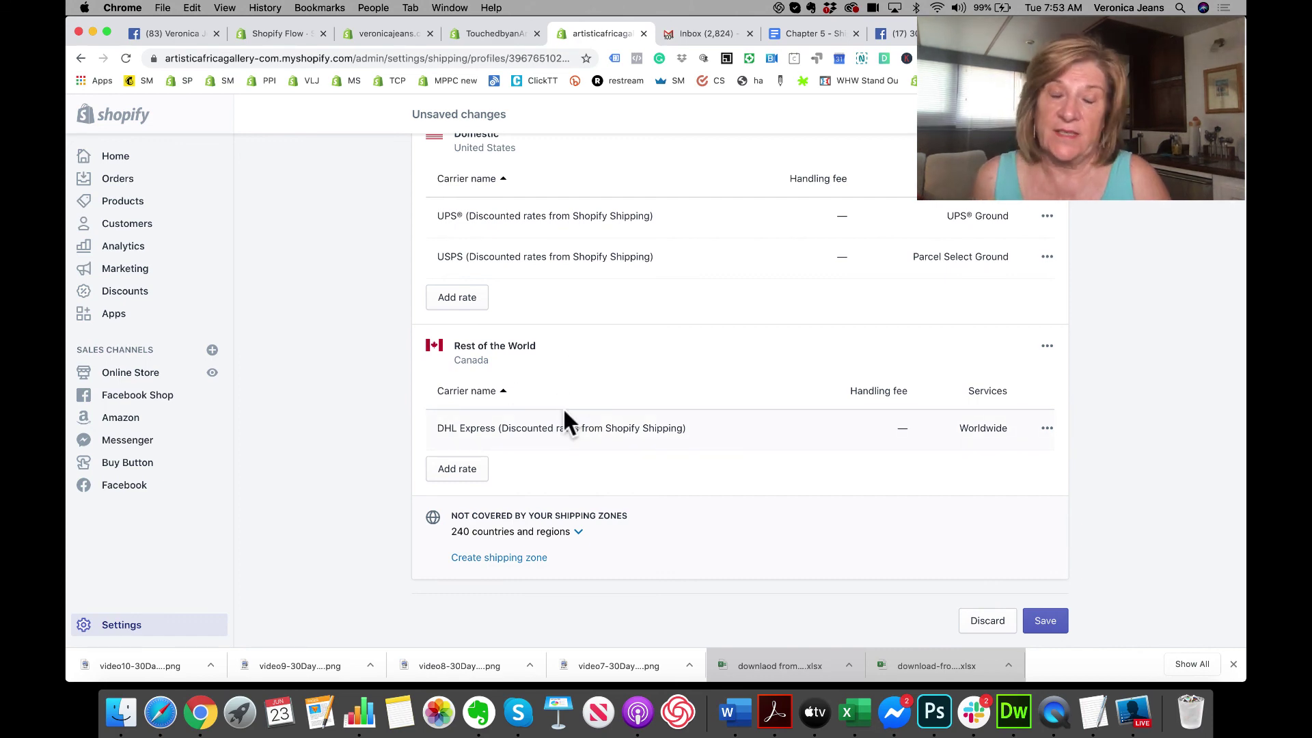
pyautogui.scroll(10, 564, 411)
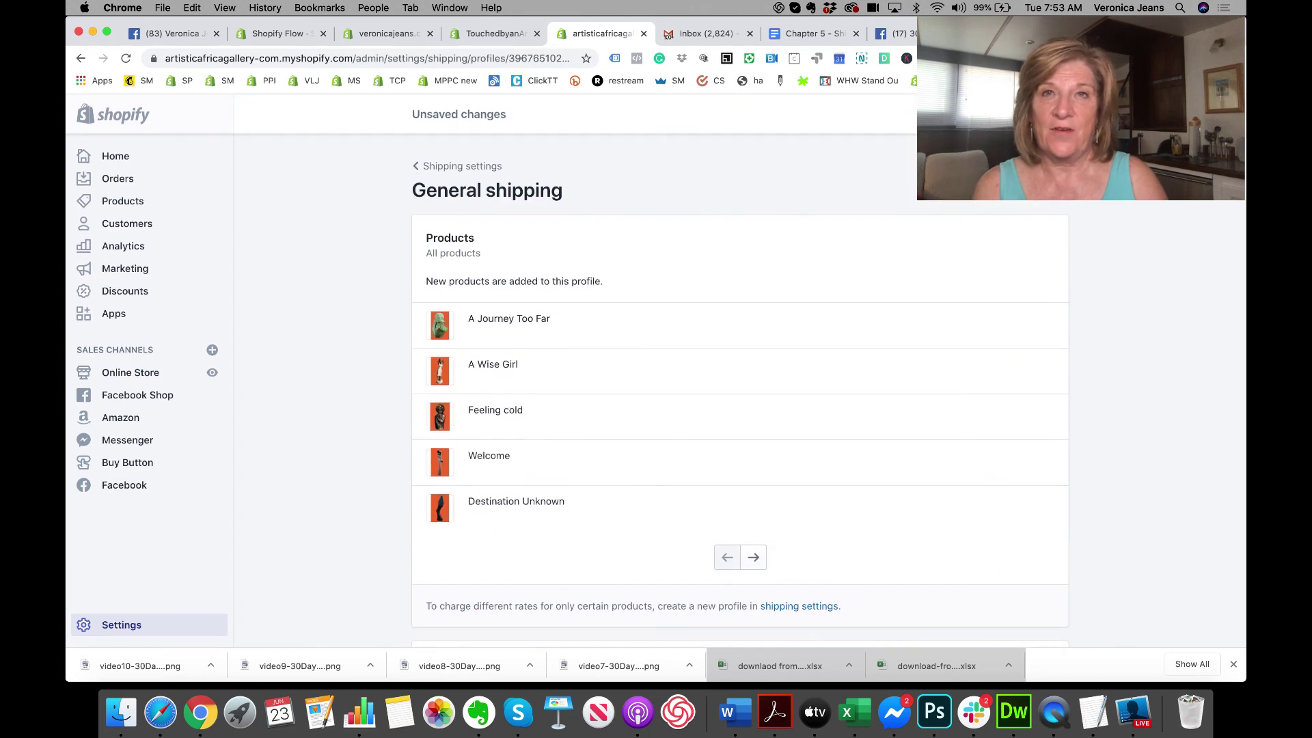
pyautogui.press('super+s')
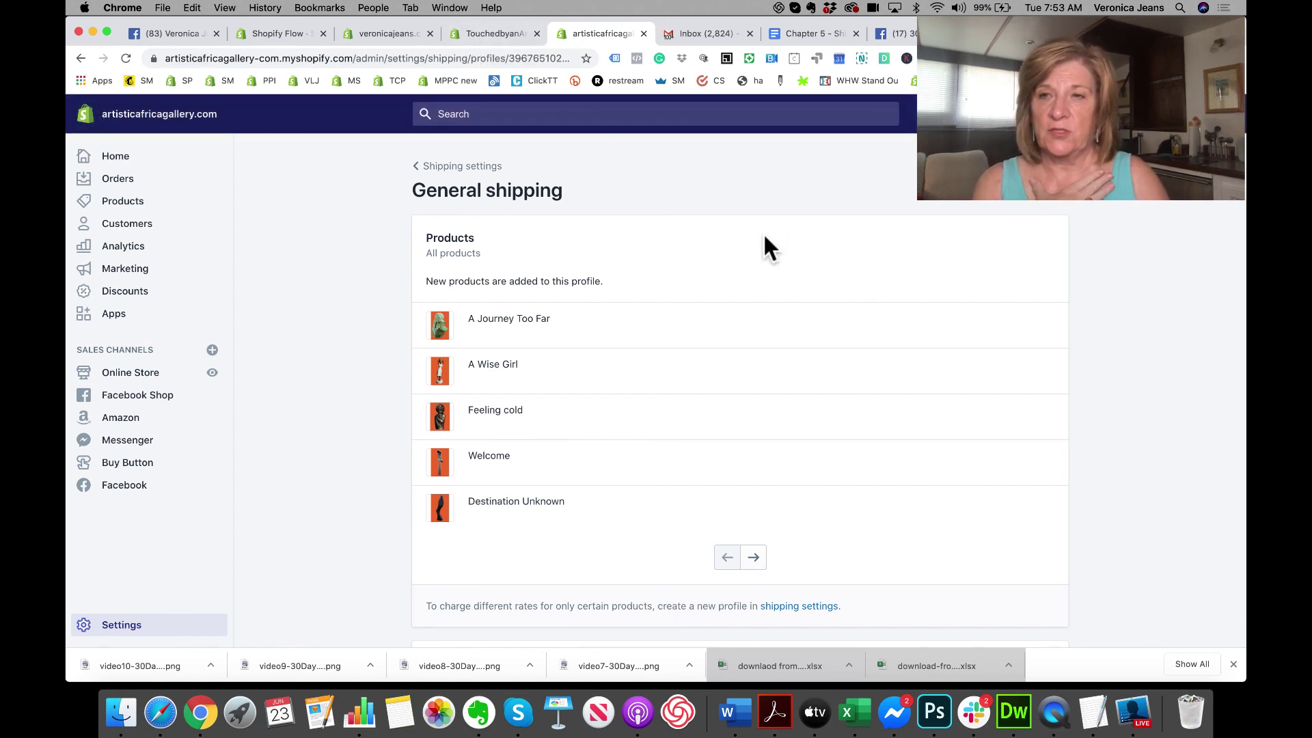
# Step: View the InXpress - DHL at Checkout app page, then go to Settings
pyautogui.click(106, 315)
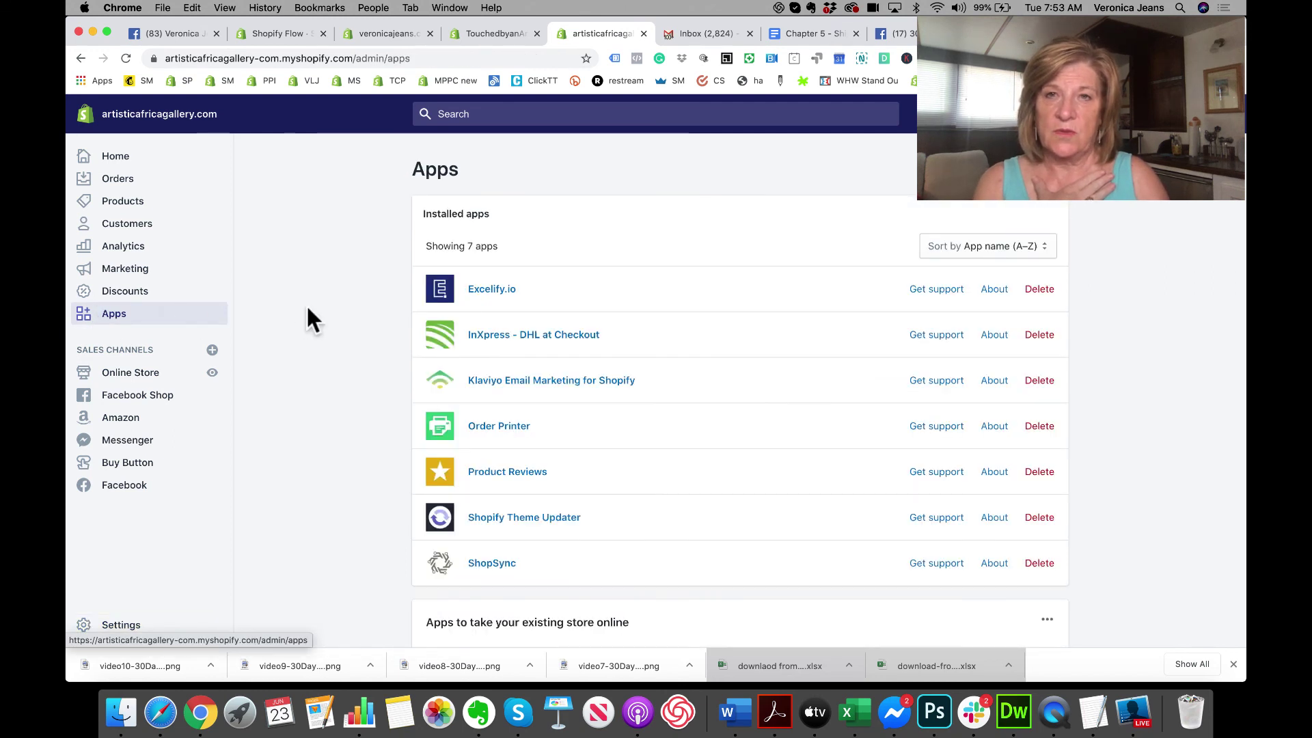
pyautogui.click(487, 337)
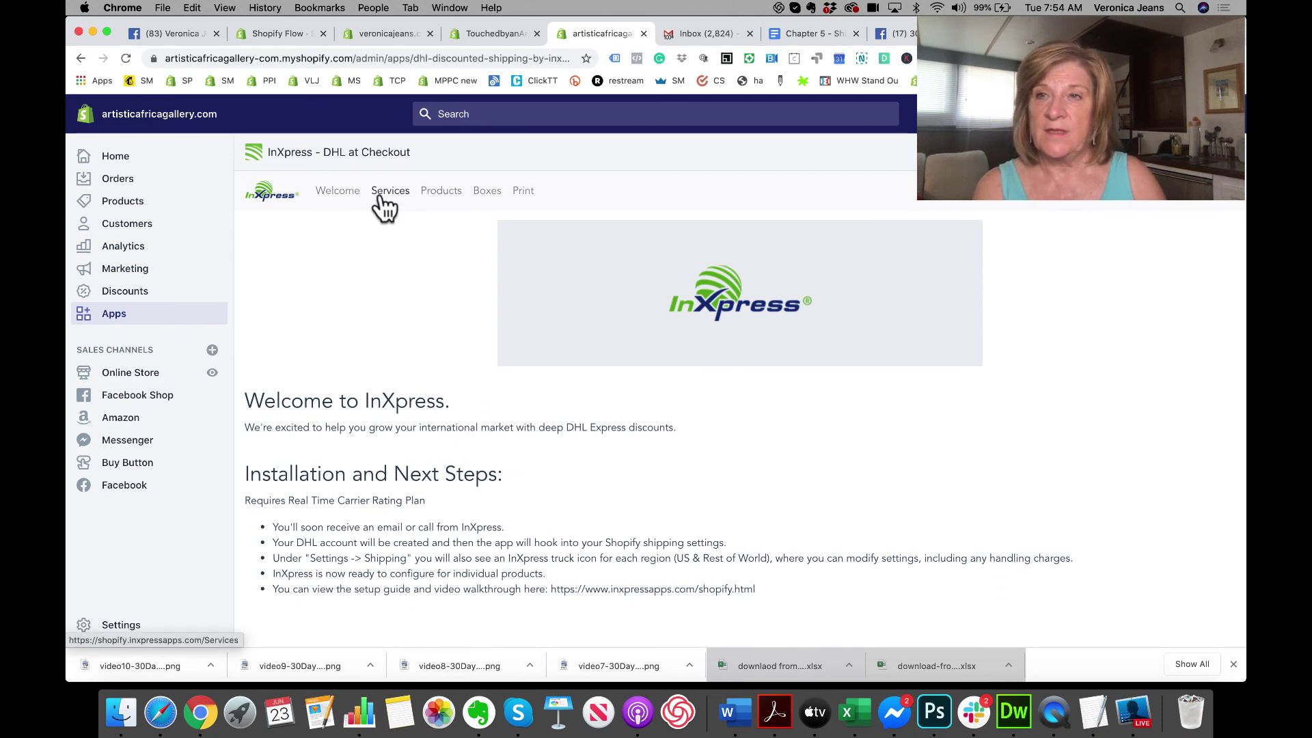
pyautogui.click(114, 625)
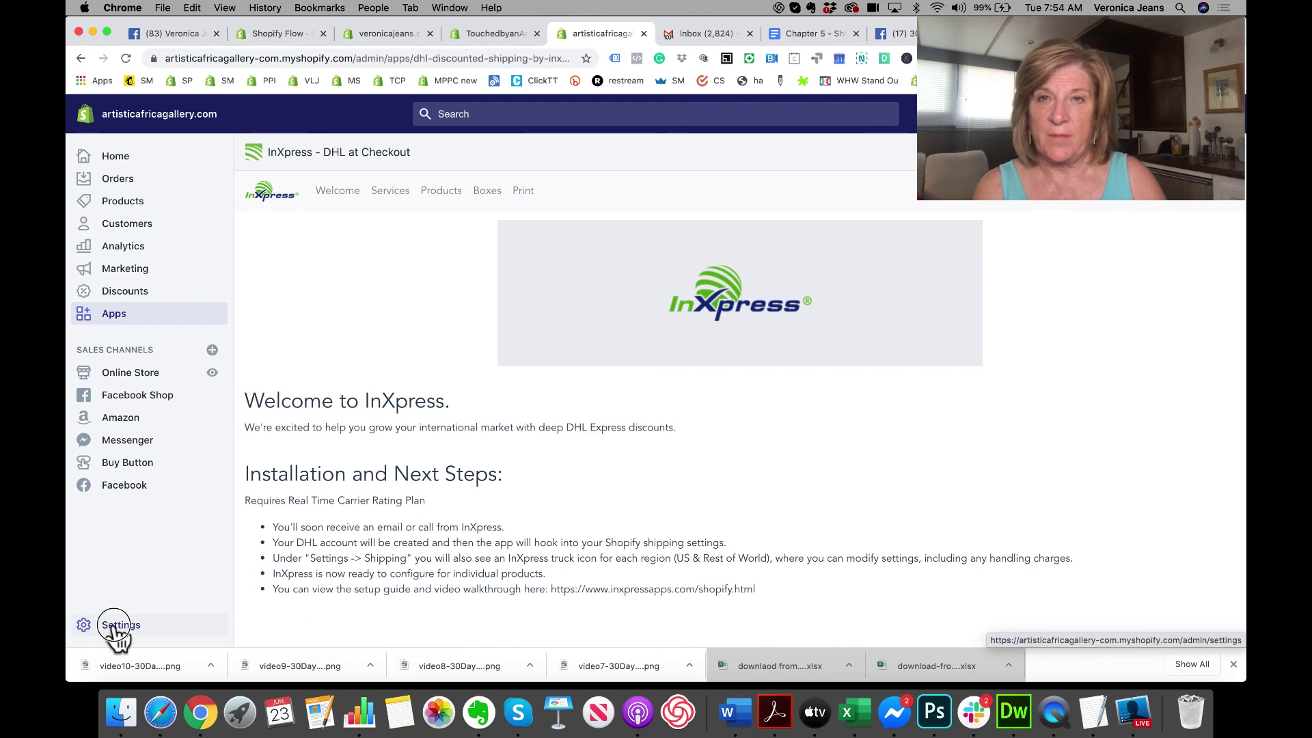
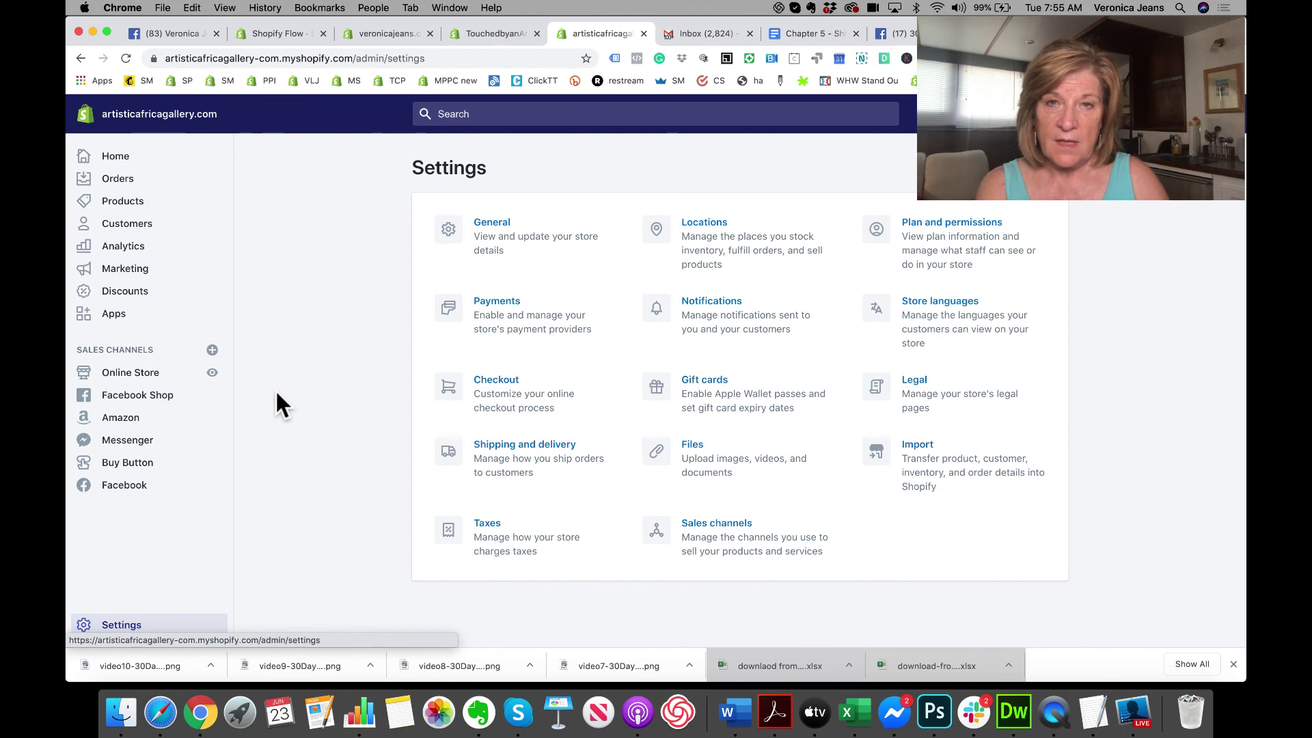
# Step: Open Shipping and delivery, look over the empty Create shipping profile form, then return to shipping settings
pyautogui.click(531, 452)
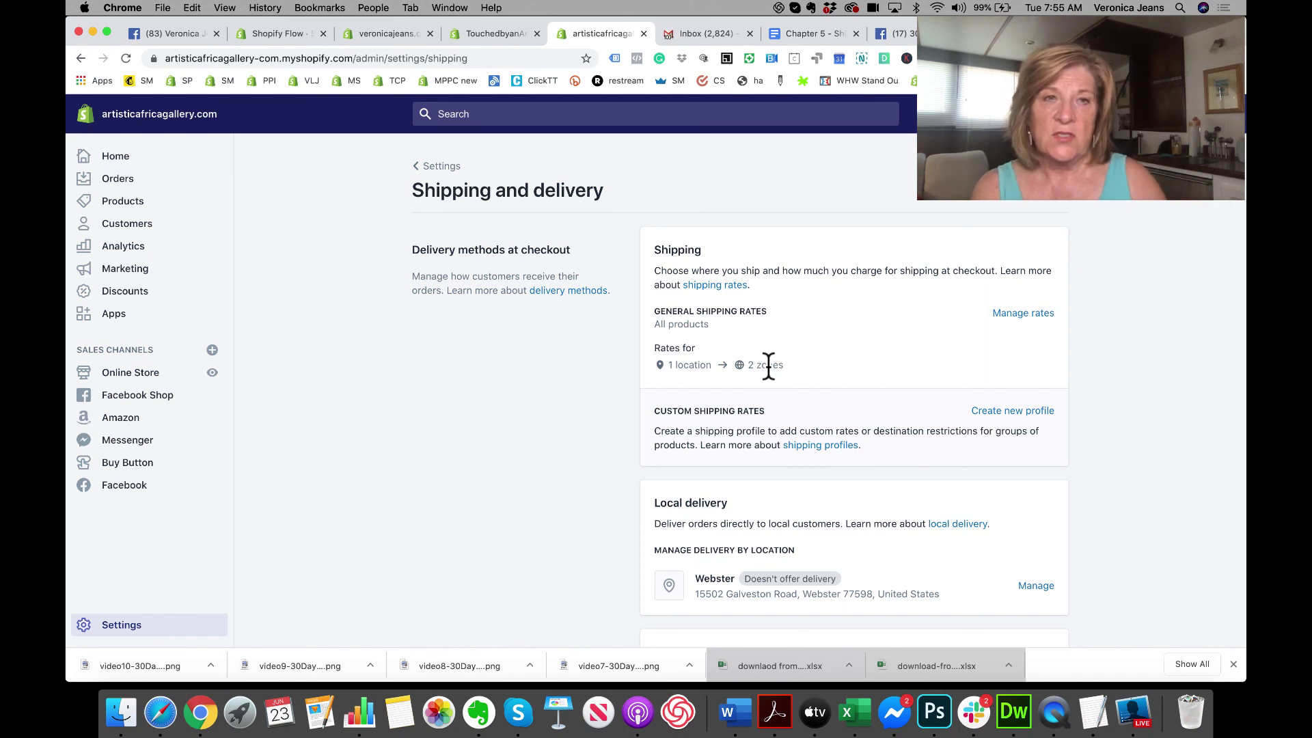
pyautogui.click(1012, 412)
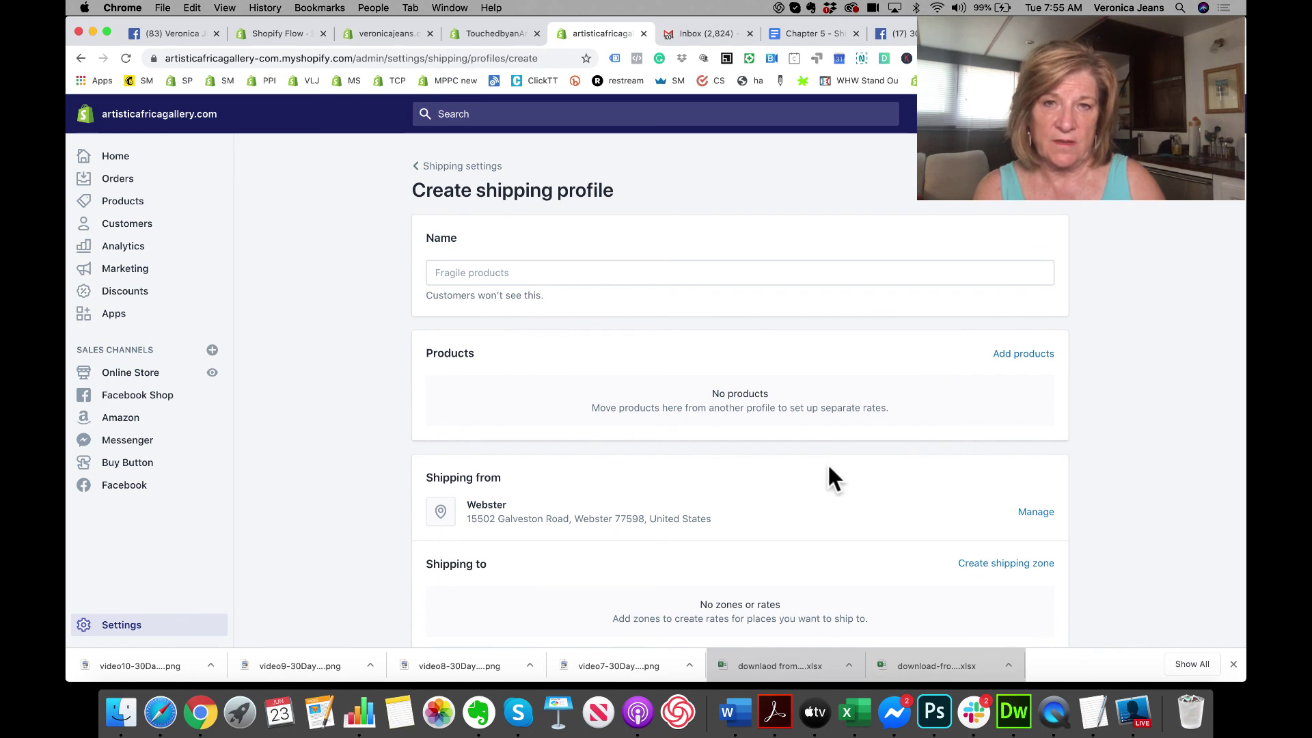
pyautogui.scroll(-2, 828, 467)
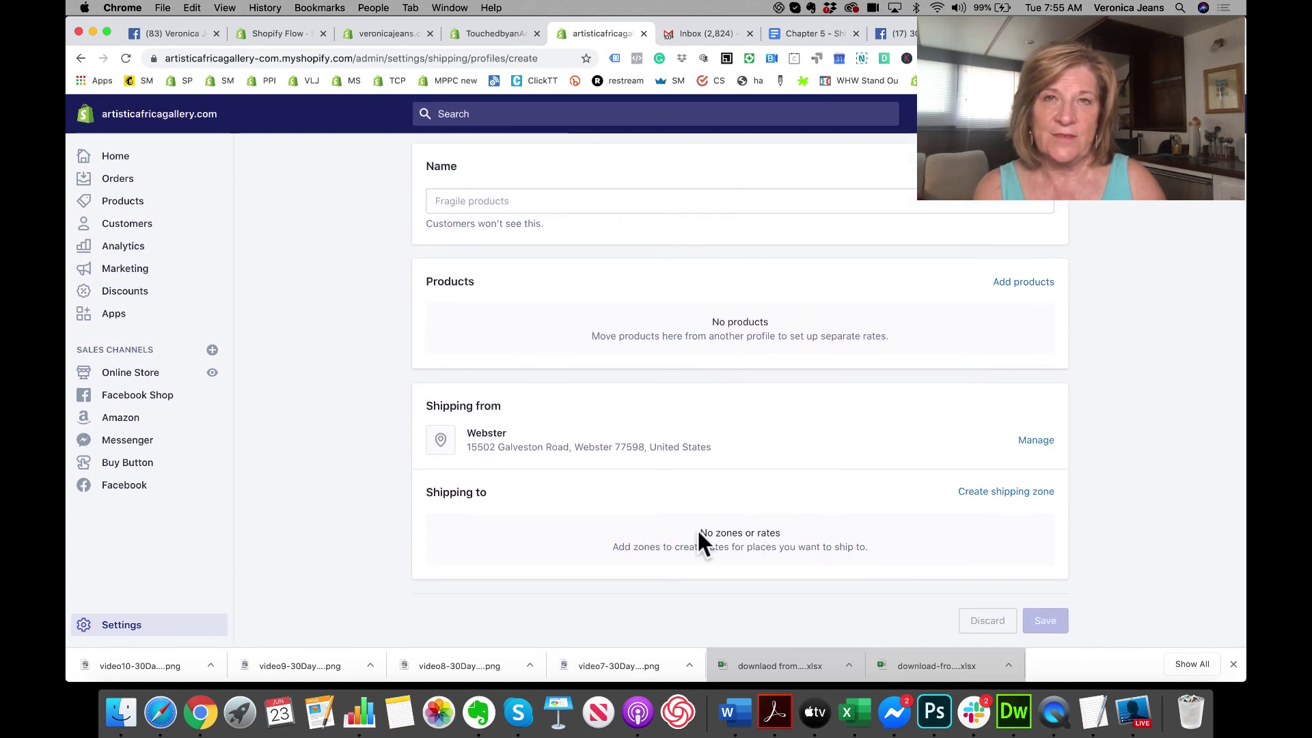
pyautogui.scroll(2, 793, 506)
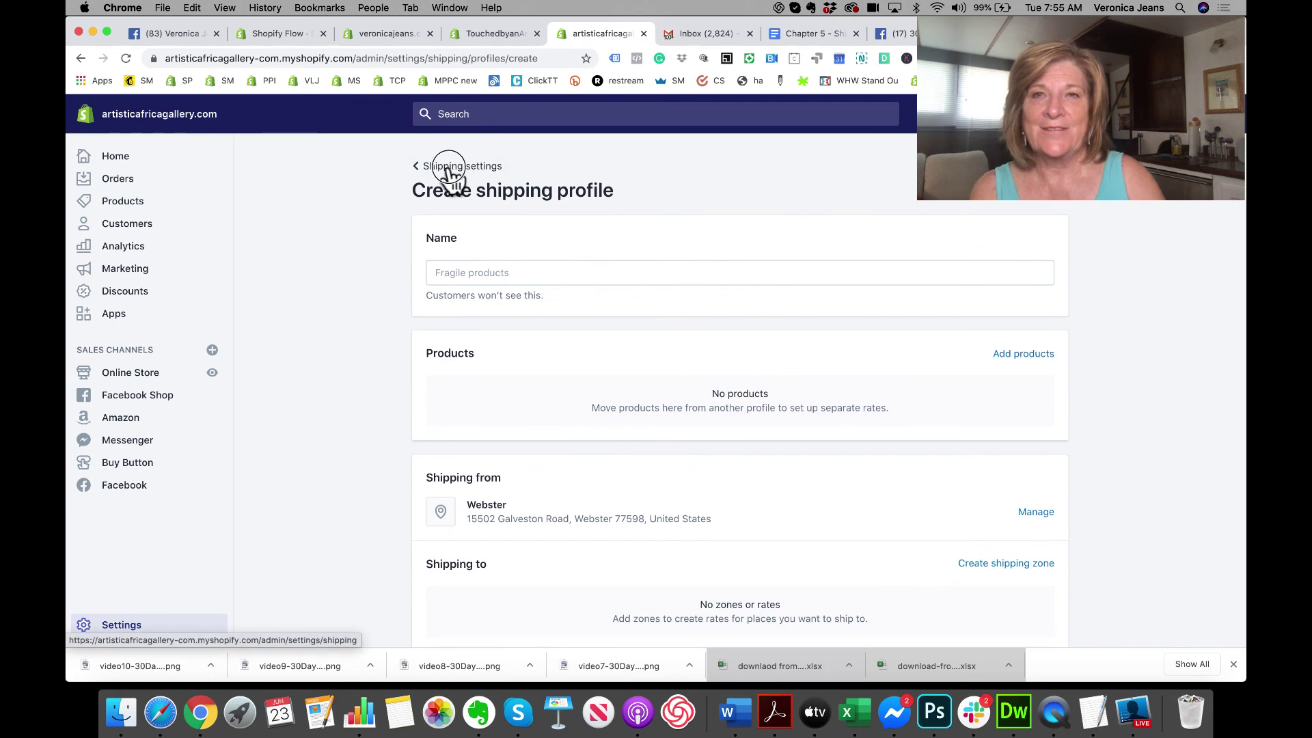
pyautogui.click(446, 167)
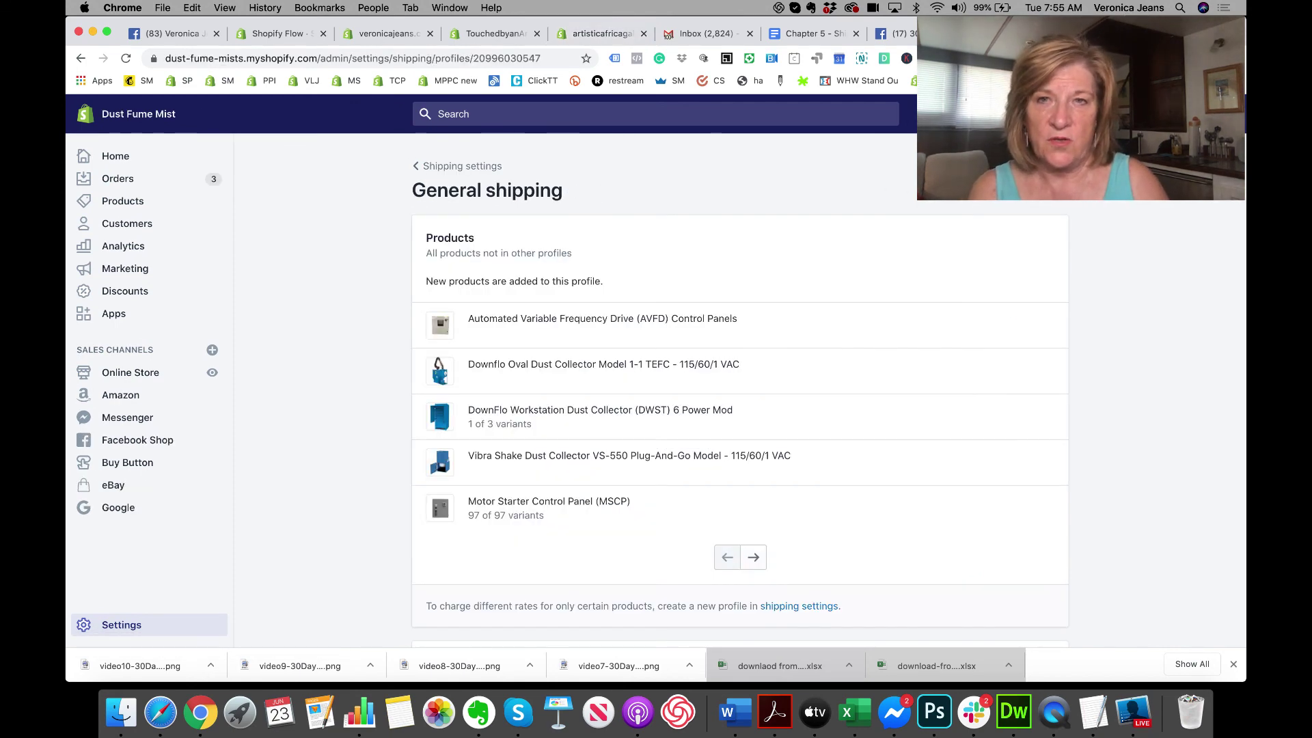
# Step: Review the Dust Fume Mist profile's UPS rates, preview the Online Store, and return to admin
pyautogui.scroll(-10, 769, 267)
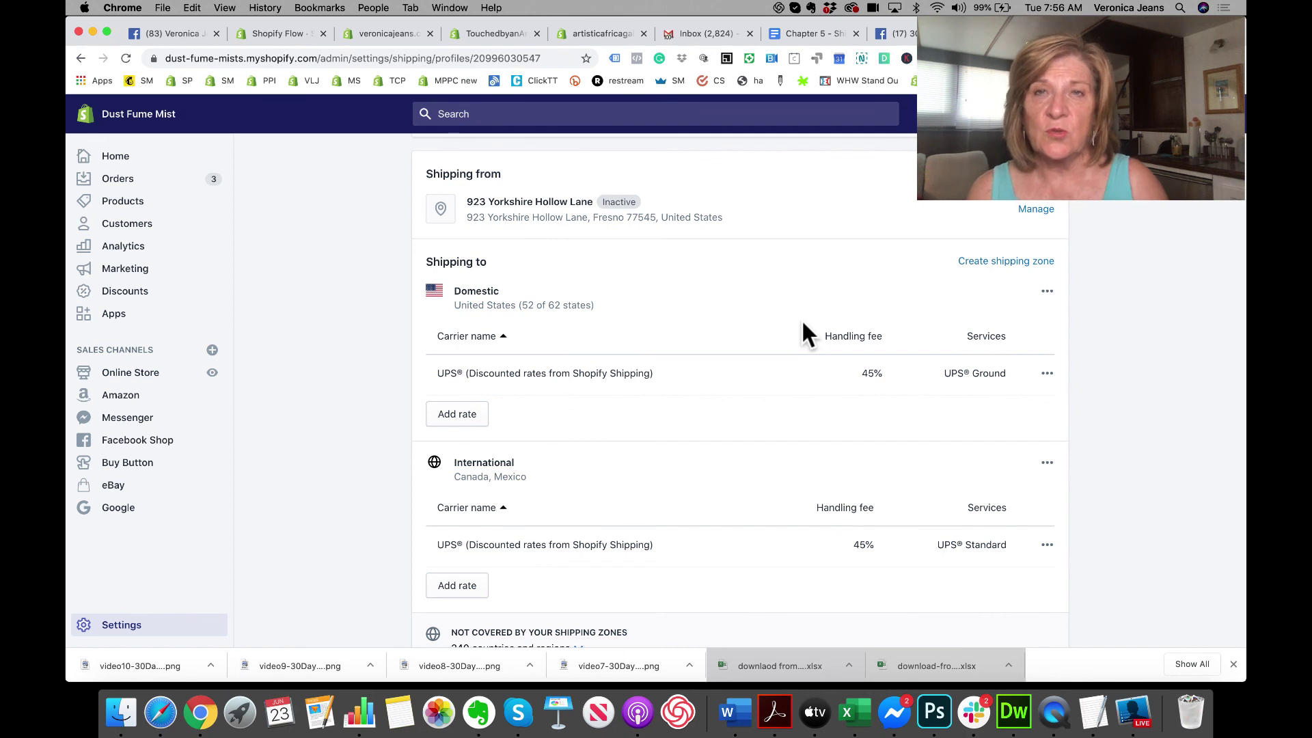
pyautogui.click(211, 374)
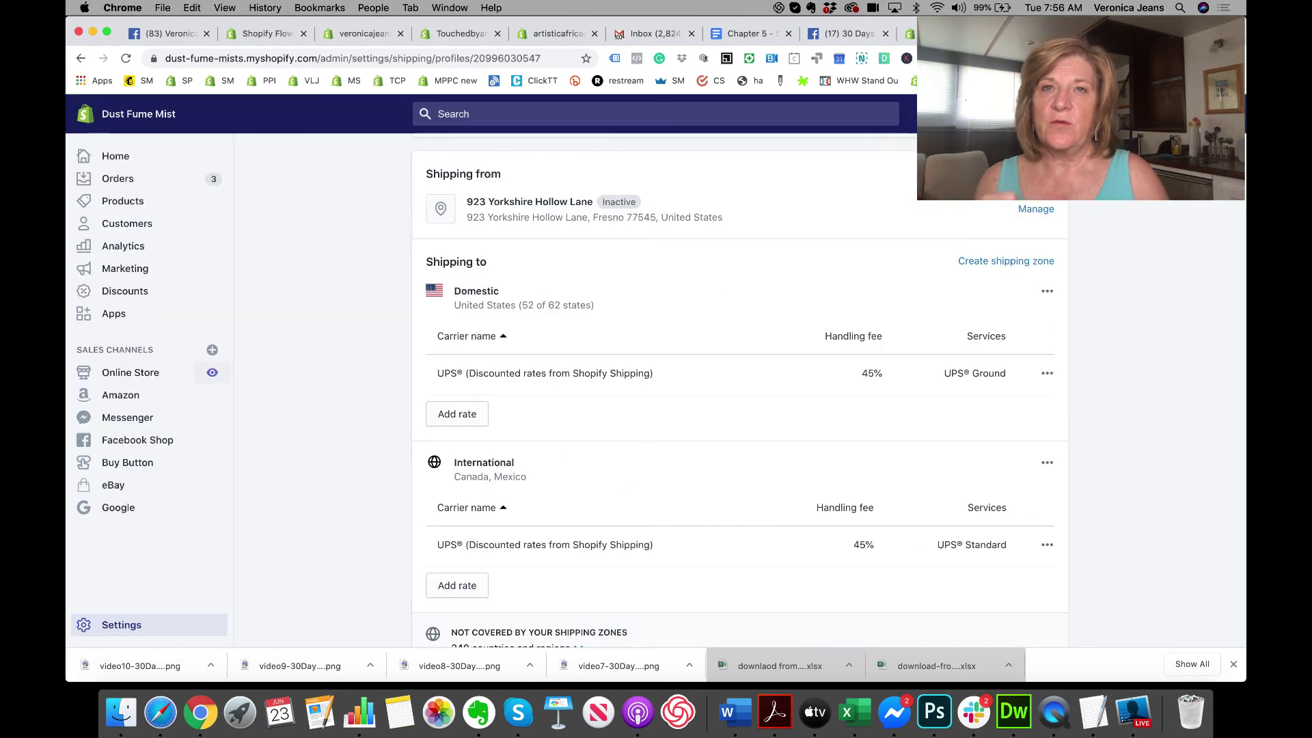
pyautogui.click(956, 34)
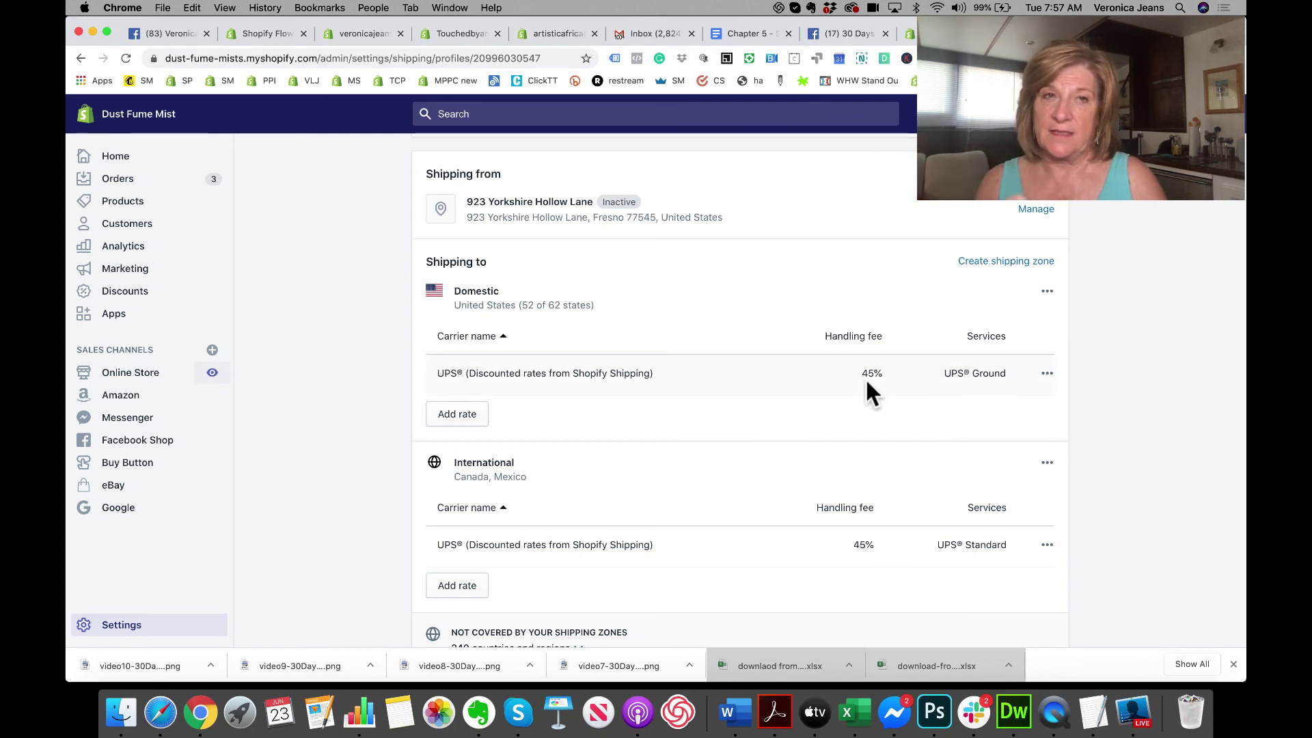
# Step: Open the Domestic UPS rate and confirm UPS Ground with the 45% handling fee
pyautogui.click(1046, 373)
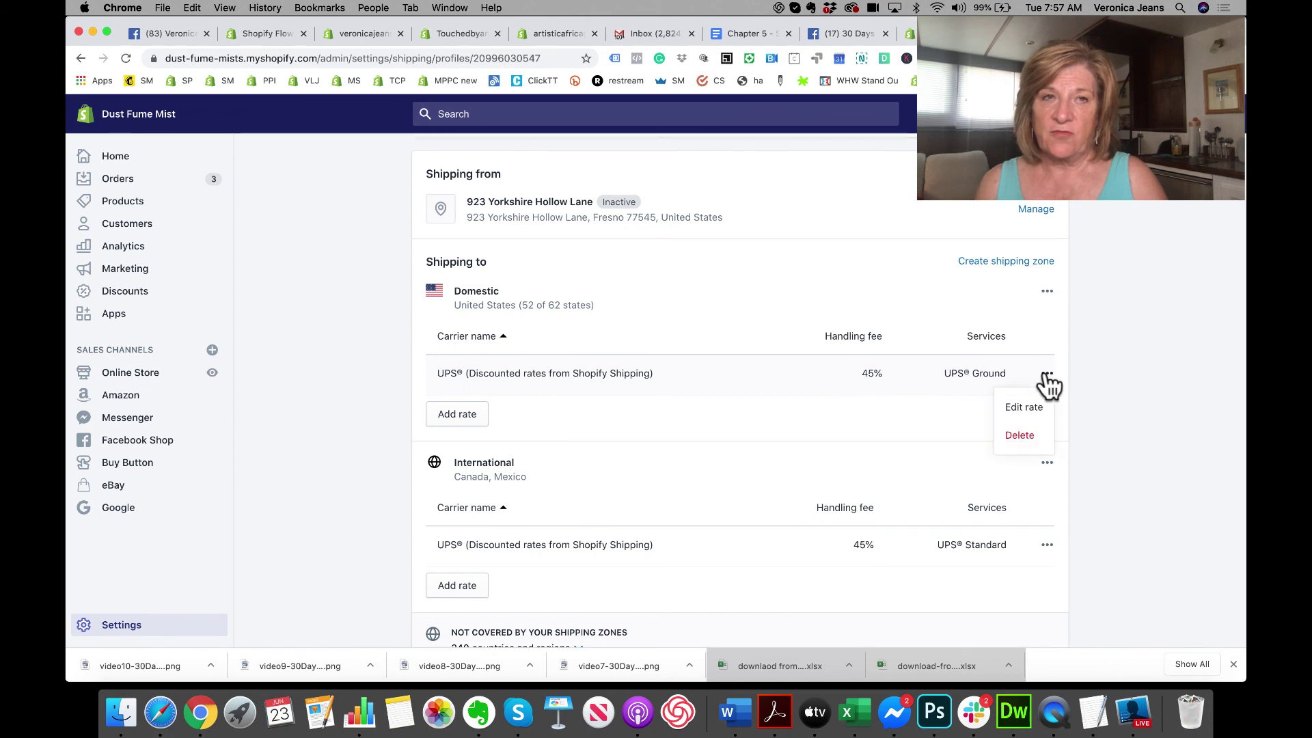
pyautogui.click(1022, 407)
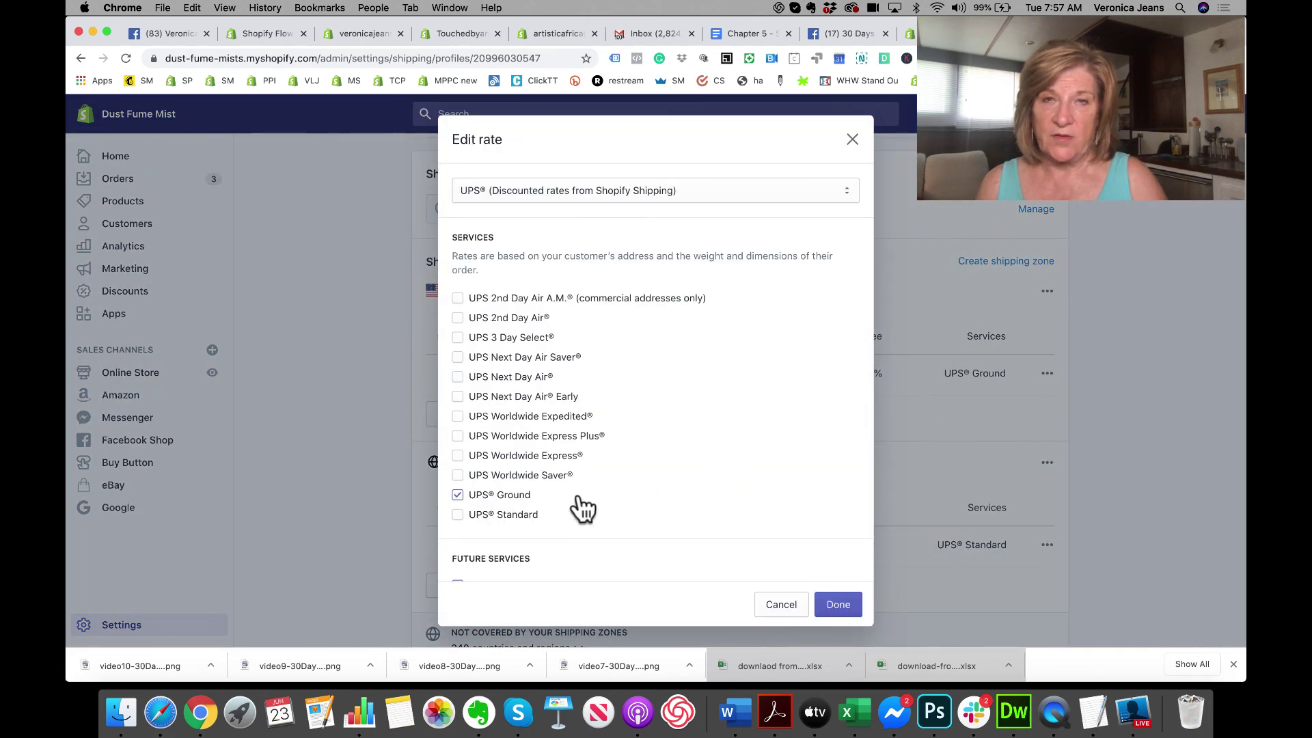
pyautogui.scroll(-5, 608, 497)
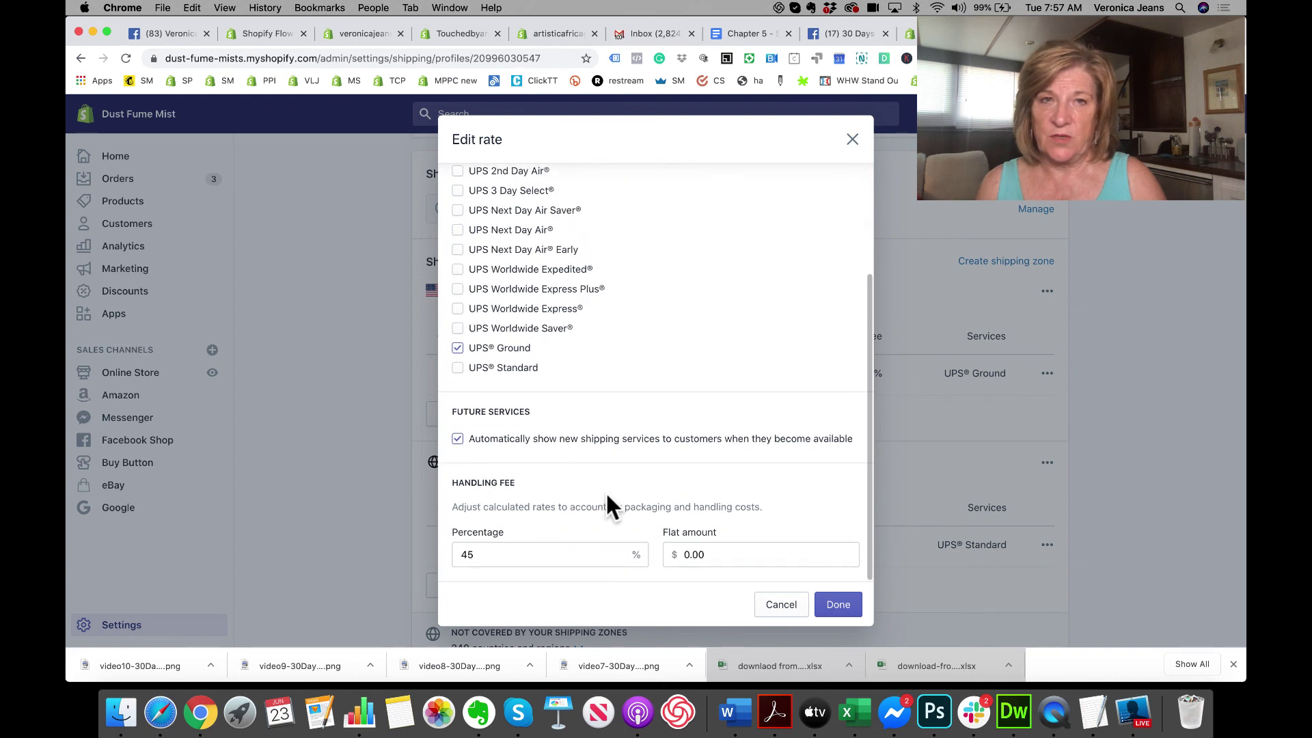
pyautogui.scroll(1, 606, 495)
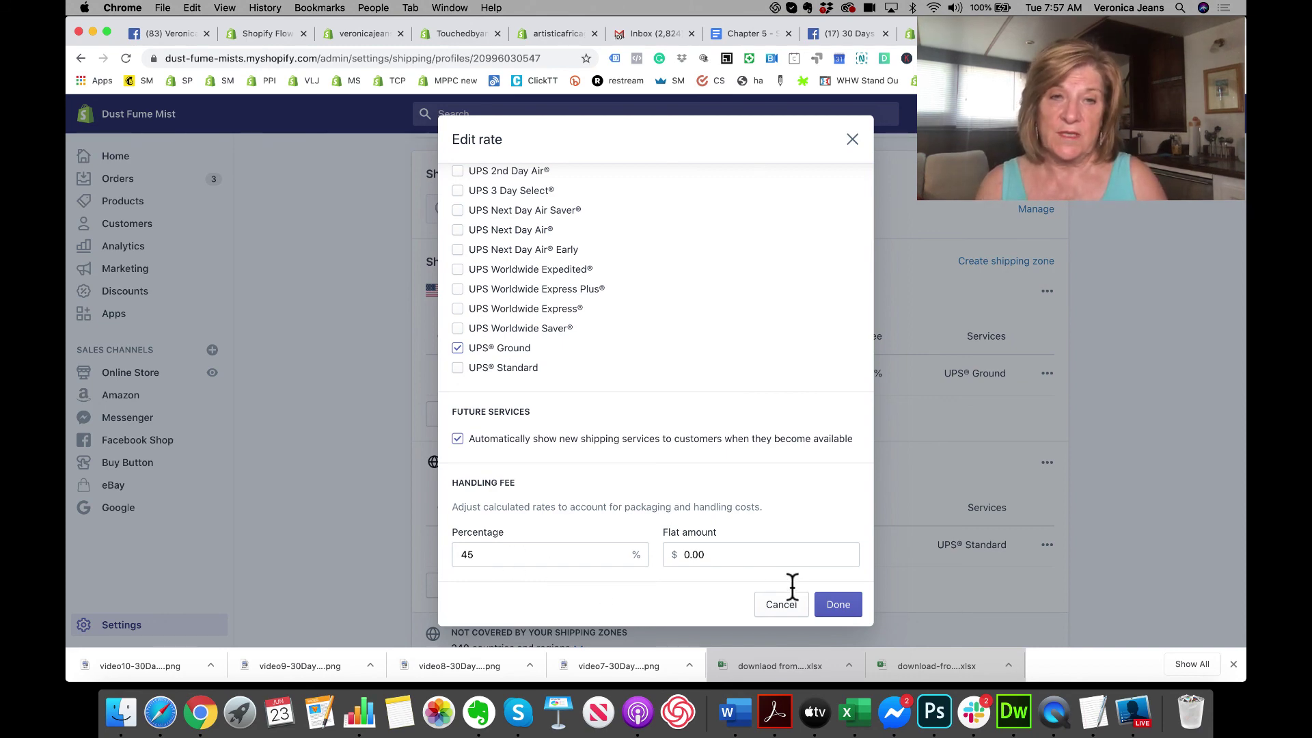
pyautogui.click(838, 605)
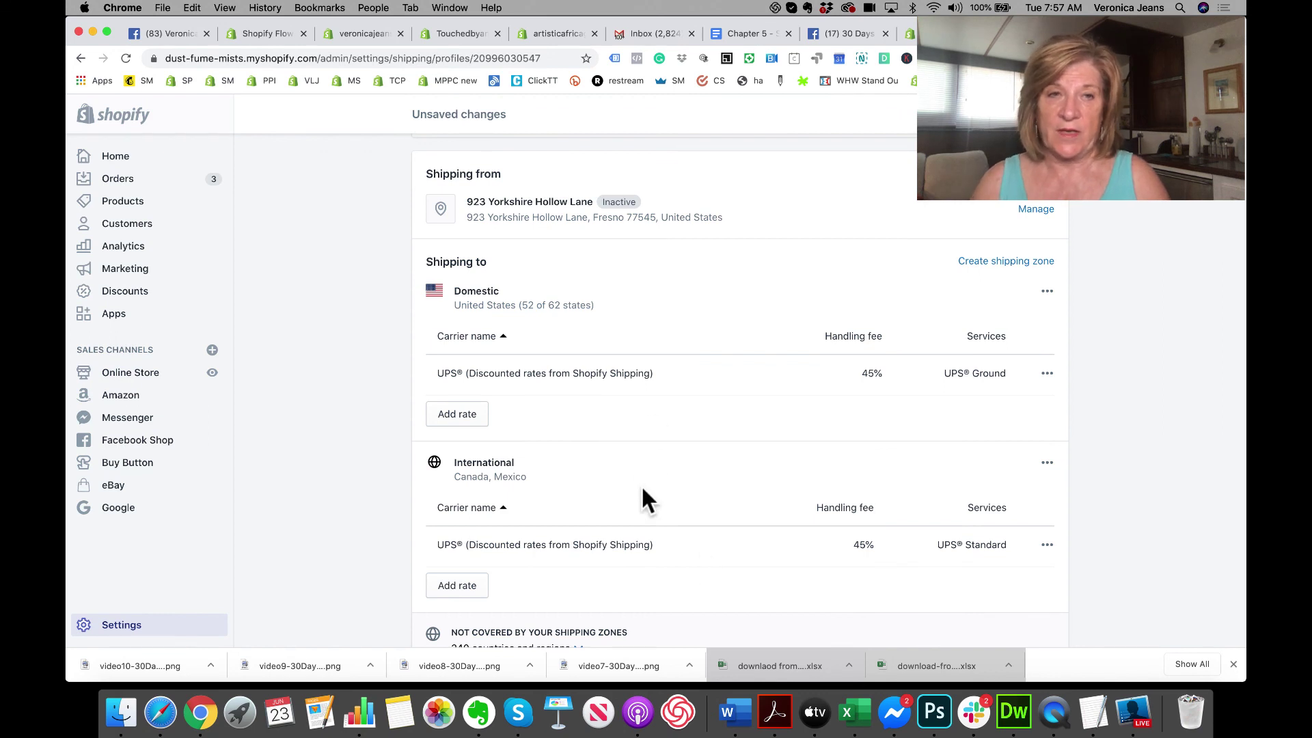
# Step: Save the shipping profile so it shows Profile updated
pyautogui.scroll(-3, 641, 485)
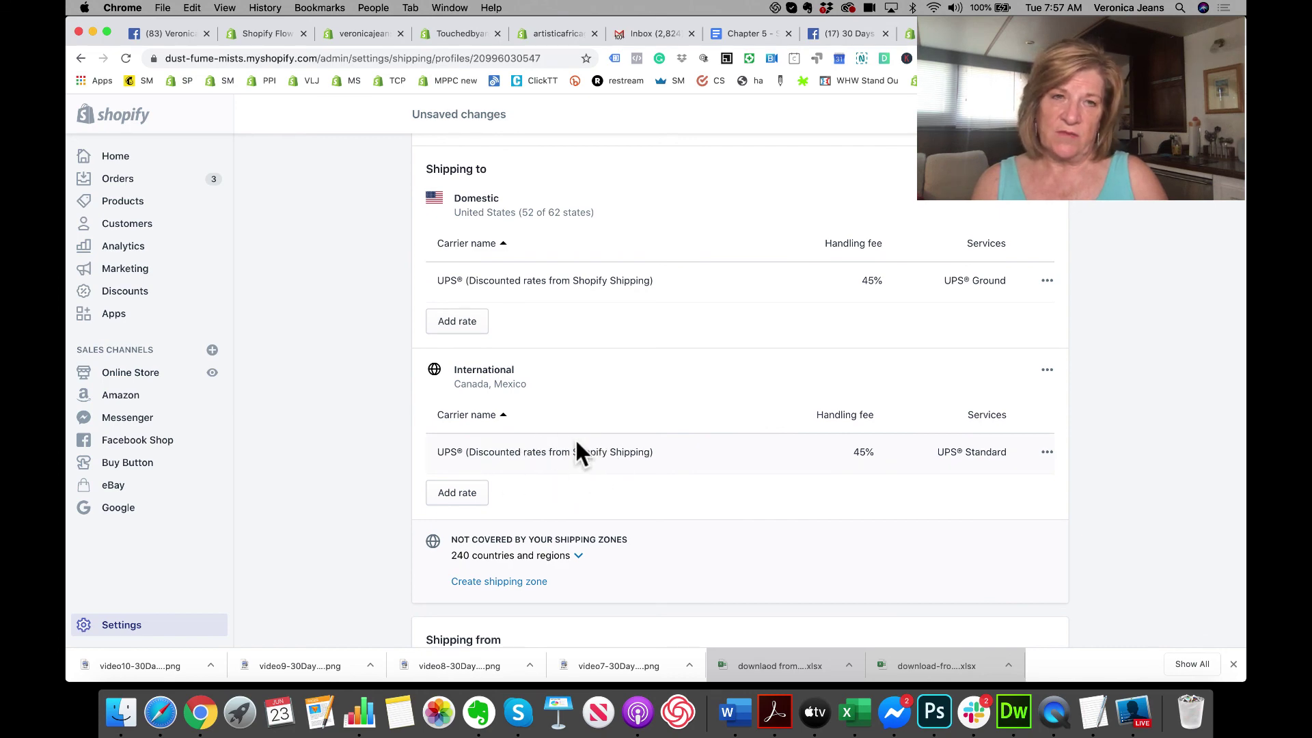
pyautogui.scroll(10, 608, 457)
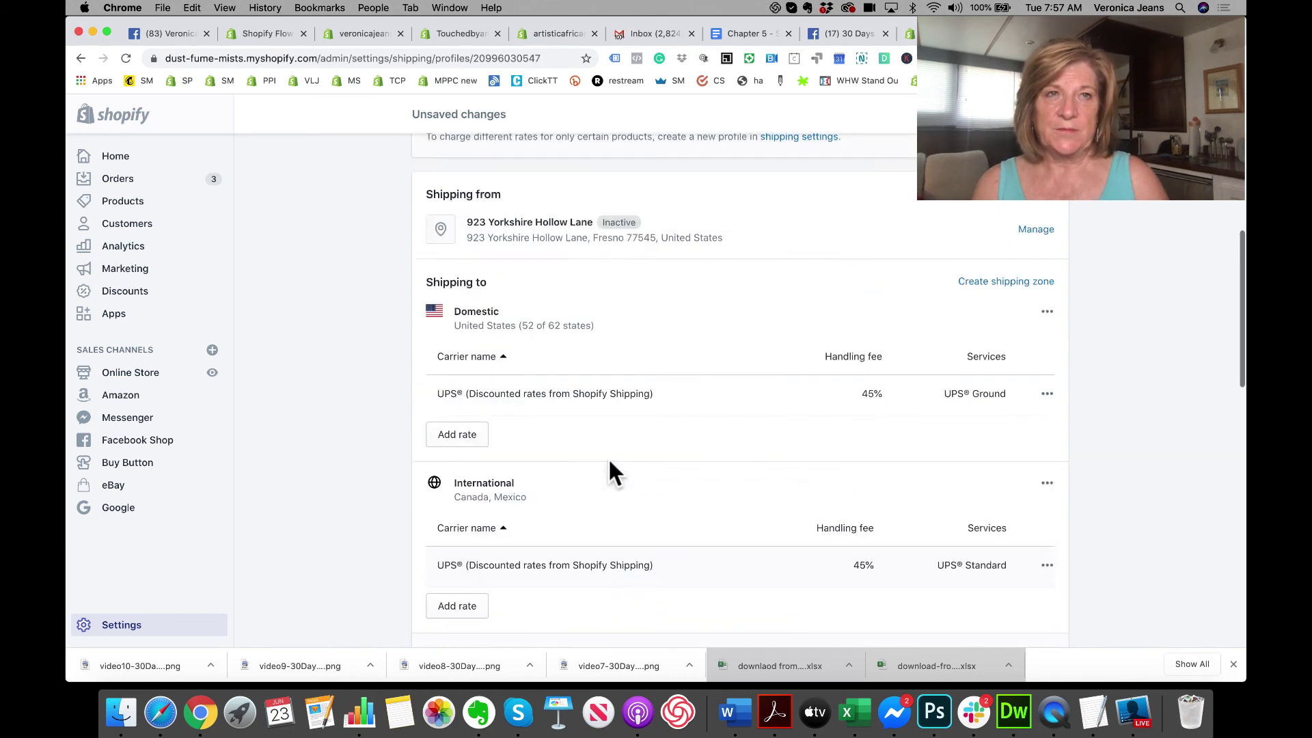
pyautogui.click(1038, 114)
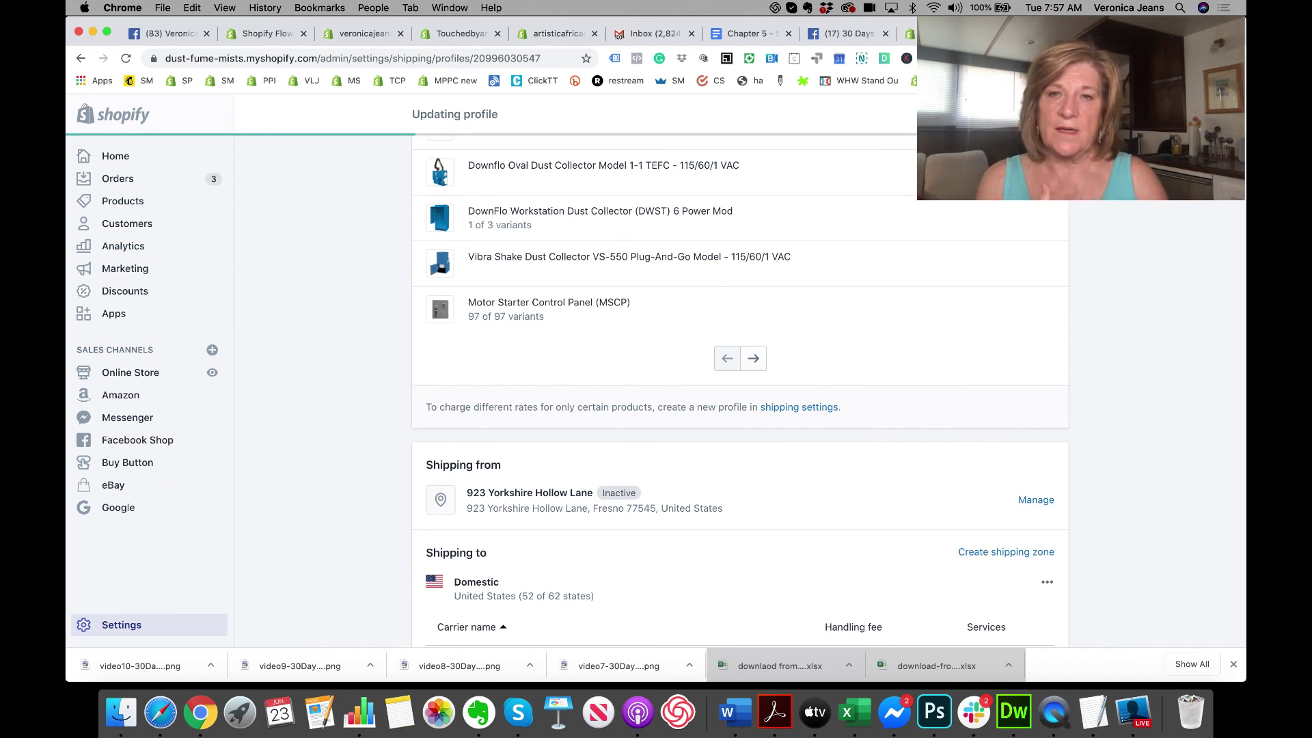
pyautogui.scroll(-3, 785, 337)
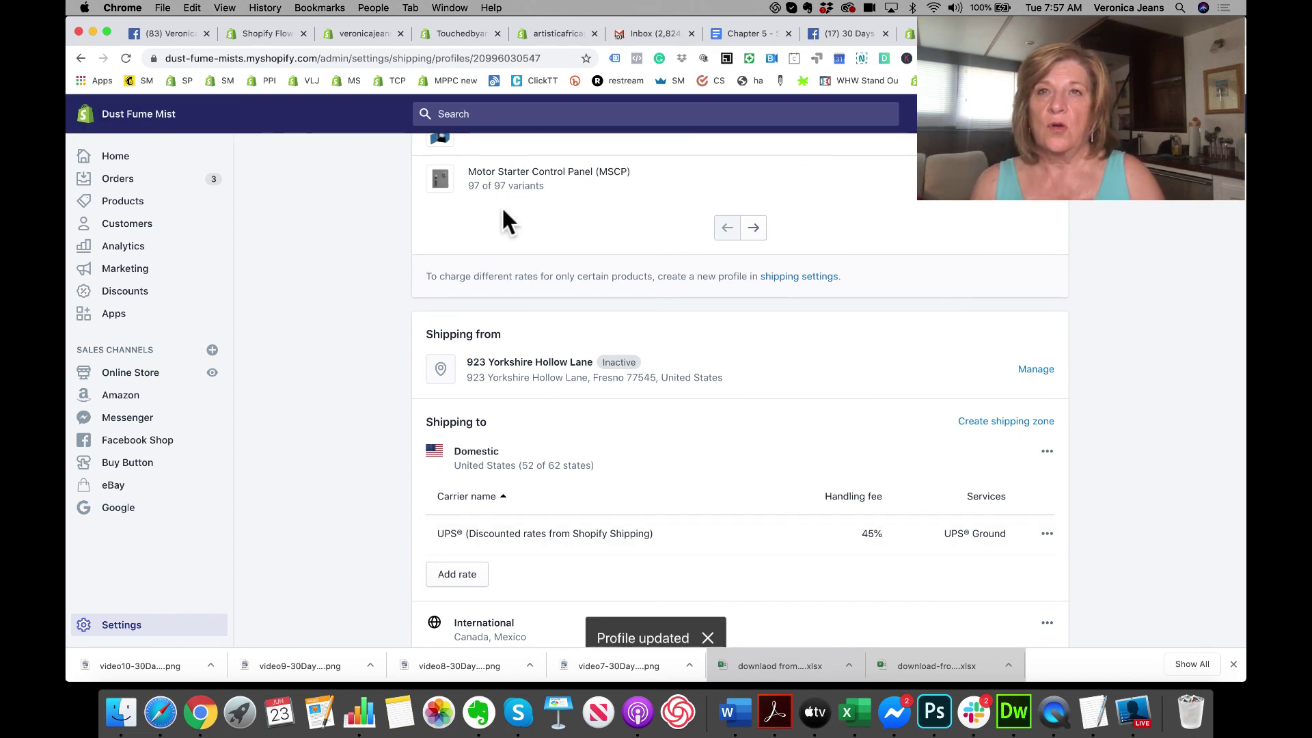
# Step: In the artisticafricagallery.com admin, create a new shipping profile named 'Free Shipping'
pyautogui.click(551, 27)
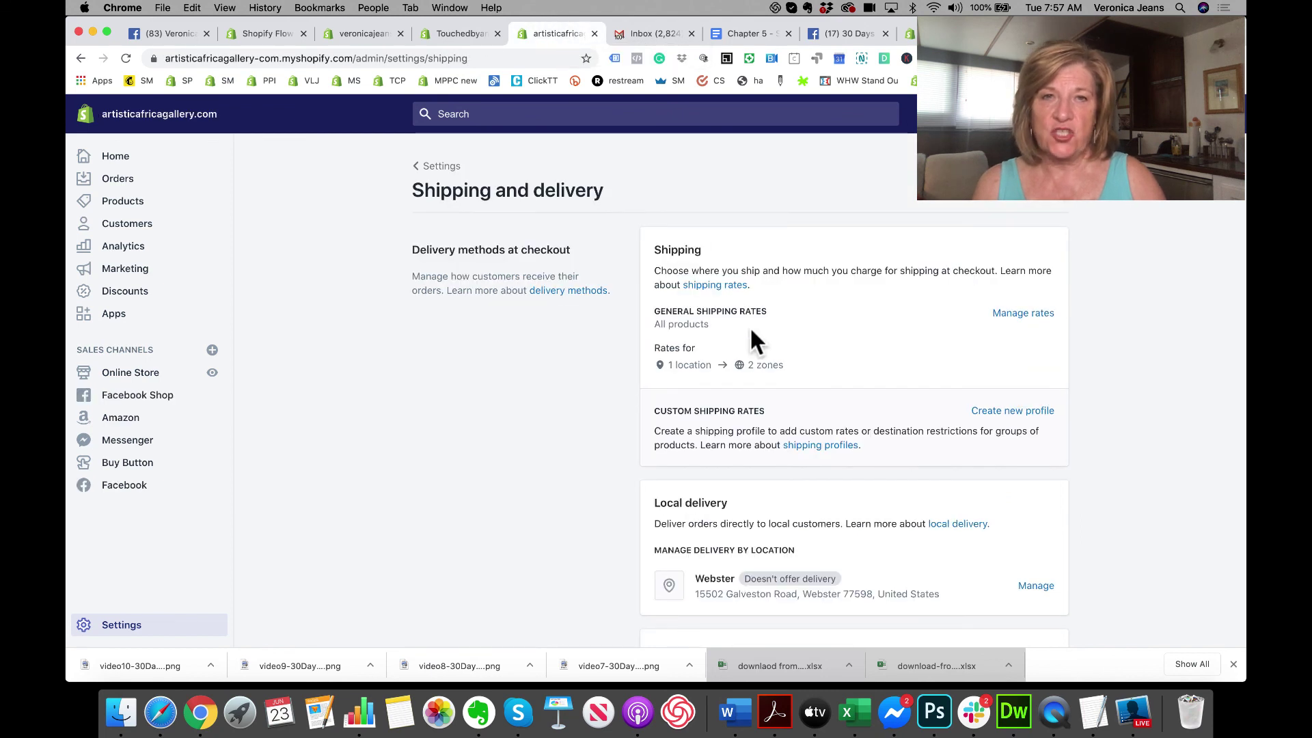
pyautogui.scroll(-2, 749, 326)
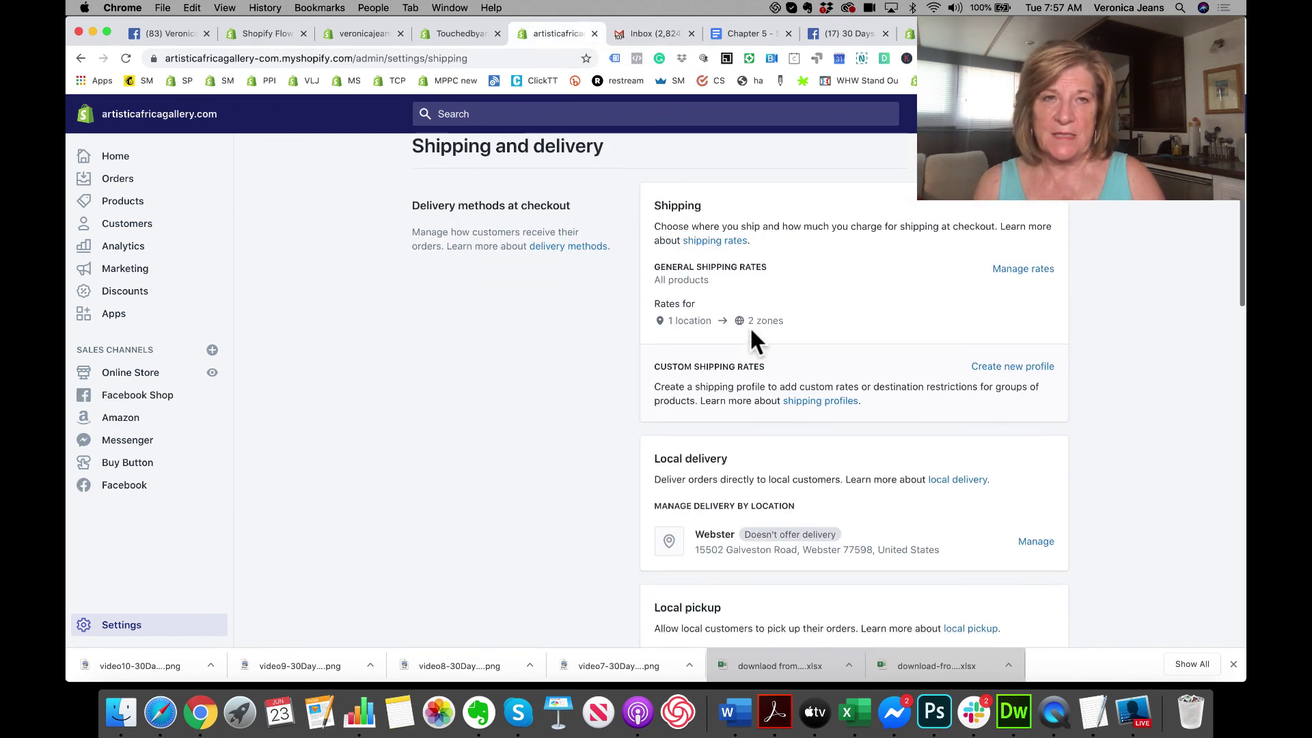
pyautogui.click(999, 356)
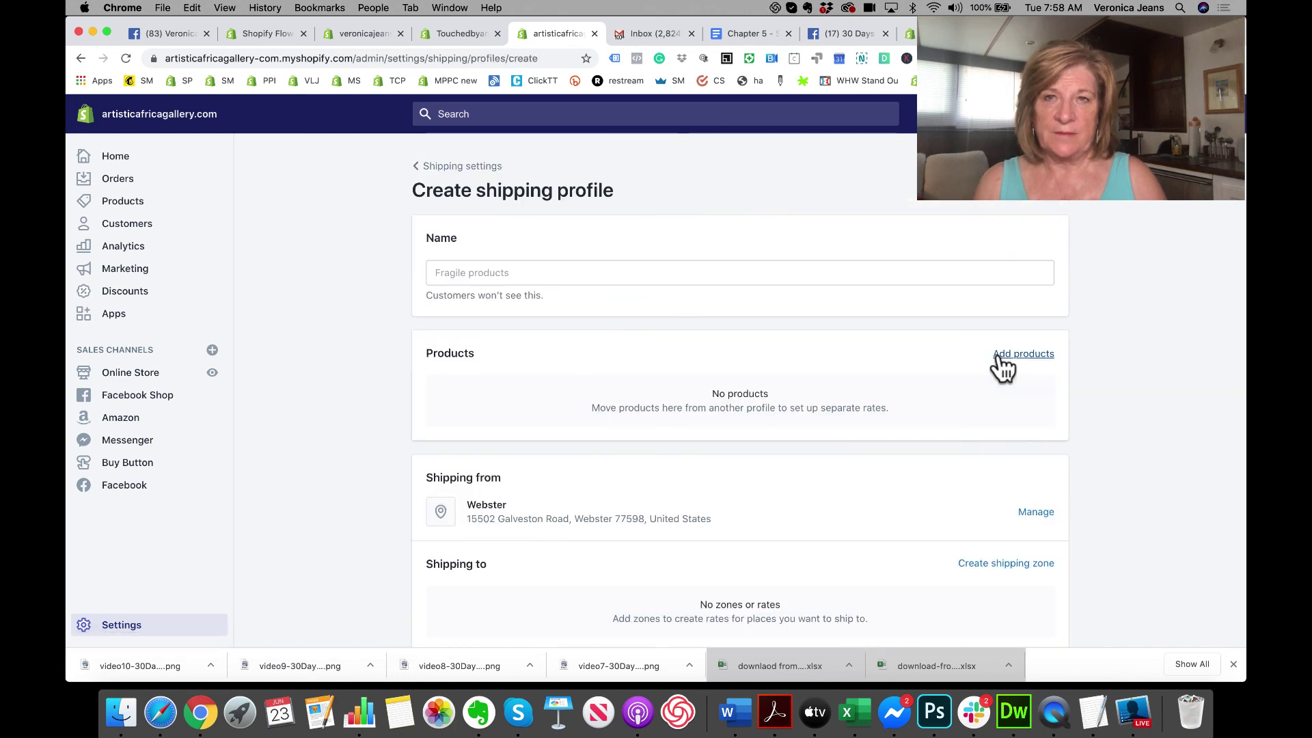
pyautogui.click(559, 276)
pyautogui.write('Fr')
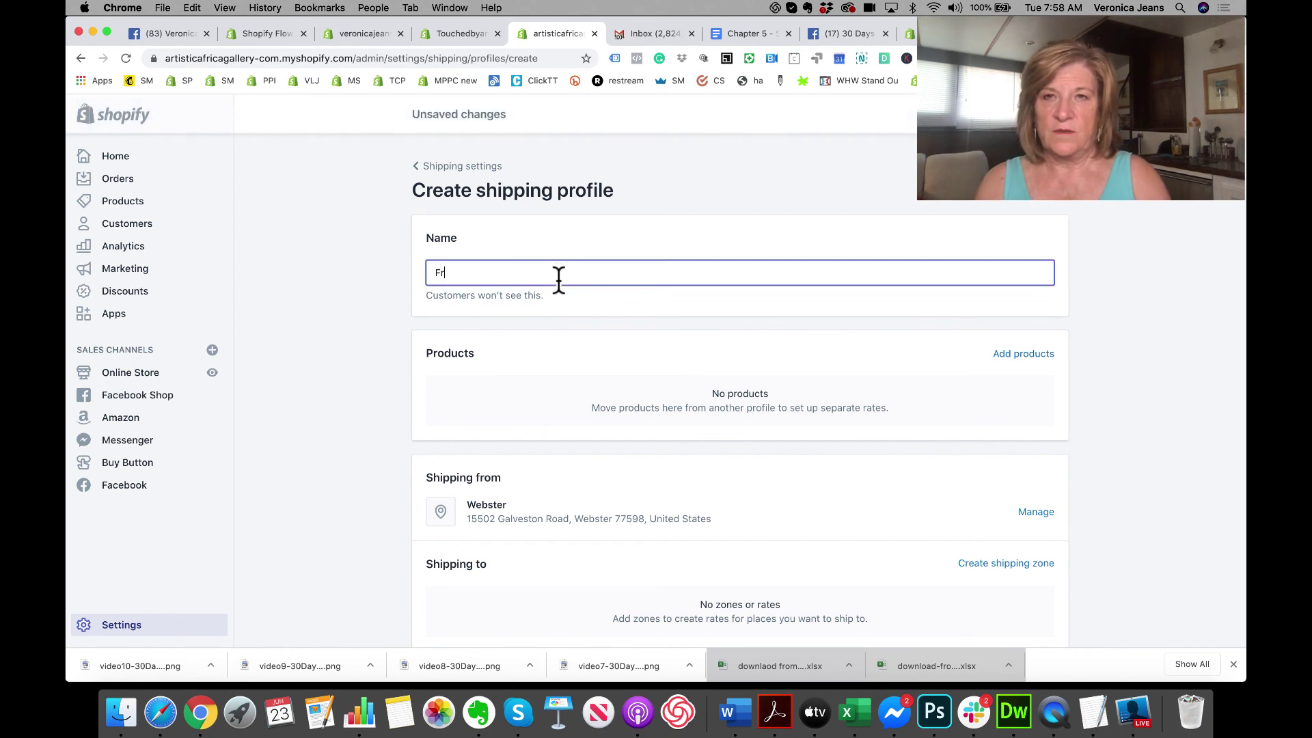
pyautogui.write('ee Shipp')
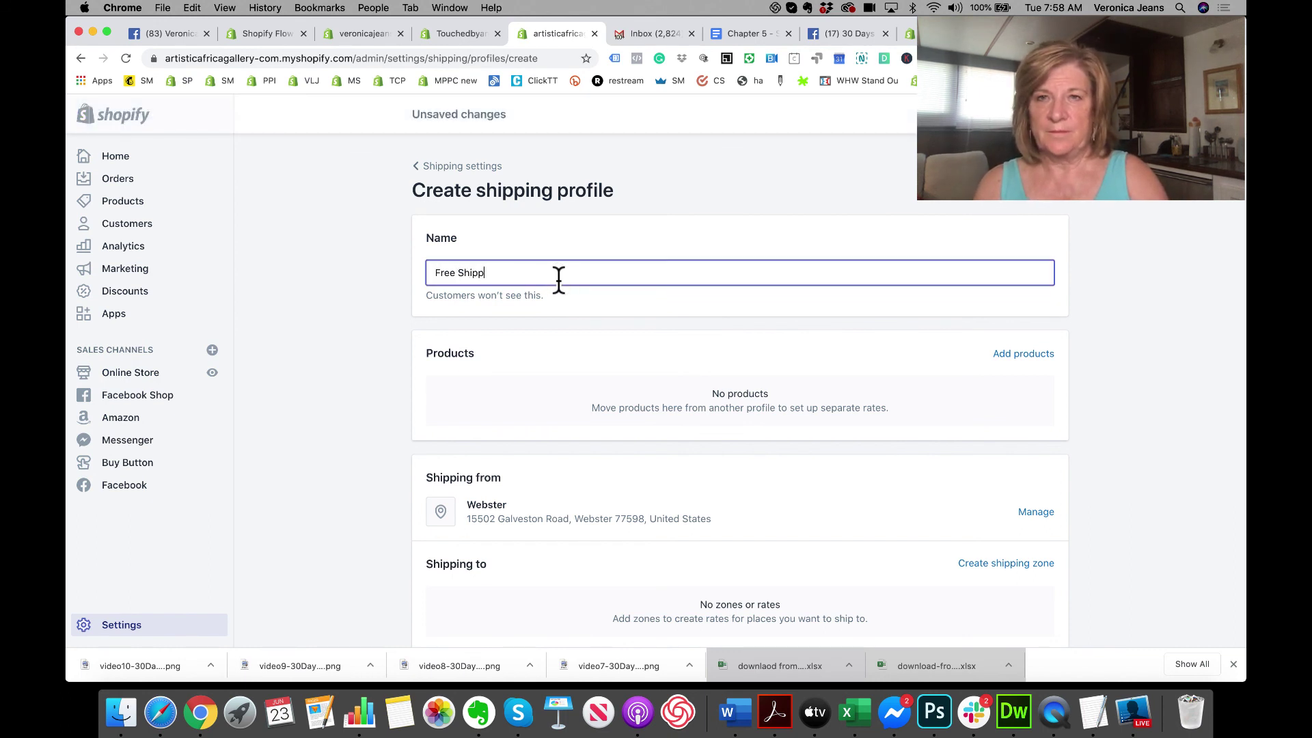
pyautogui.write('ing')
pyautogui.click(580, 325)
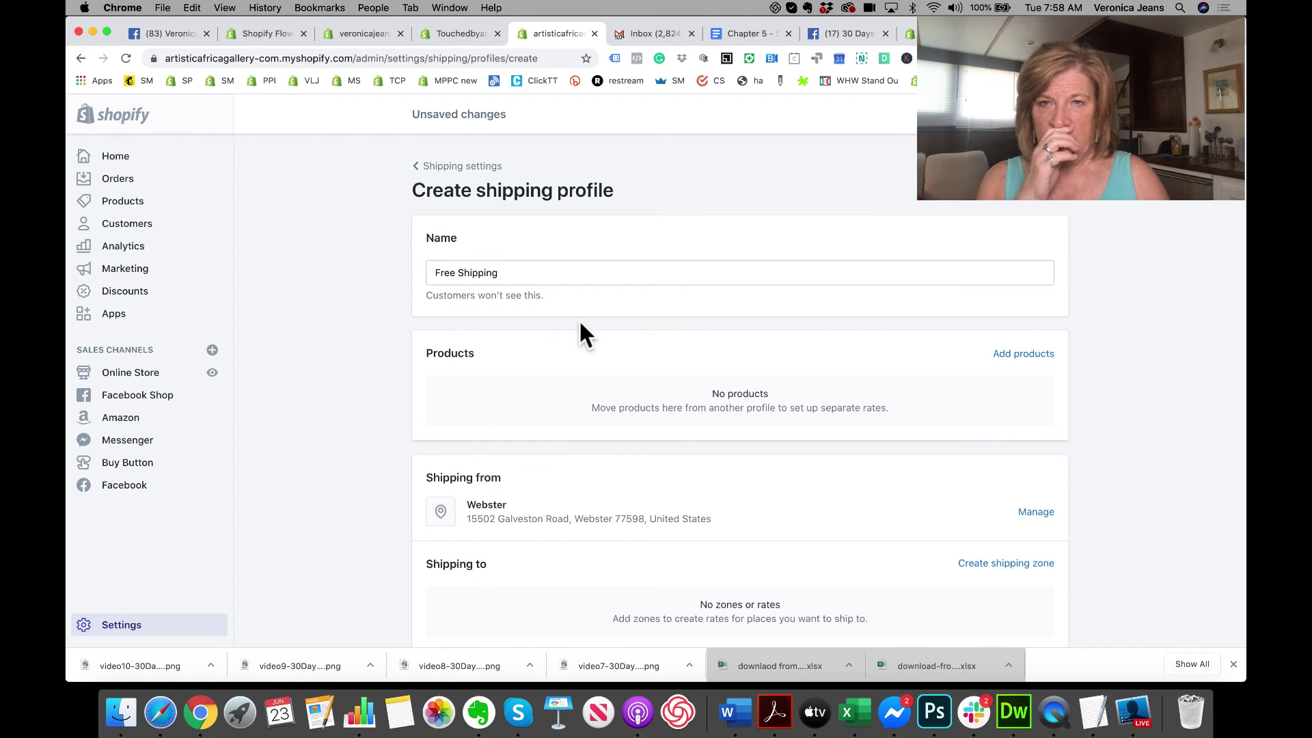
pyautogui.scroll(-2, 579, 318)
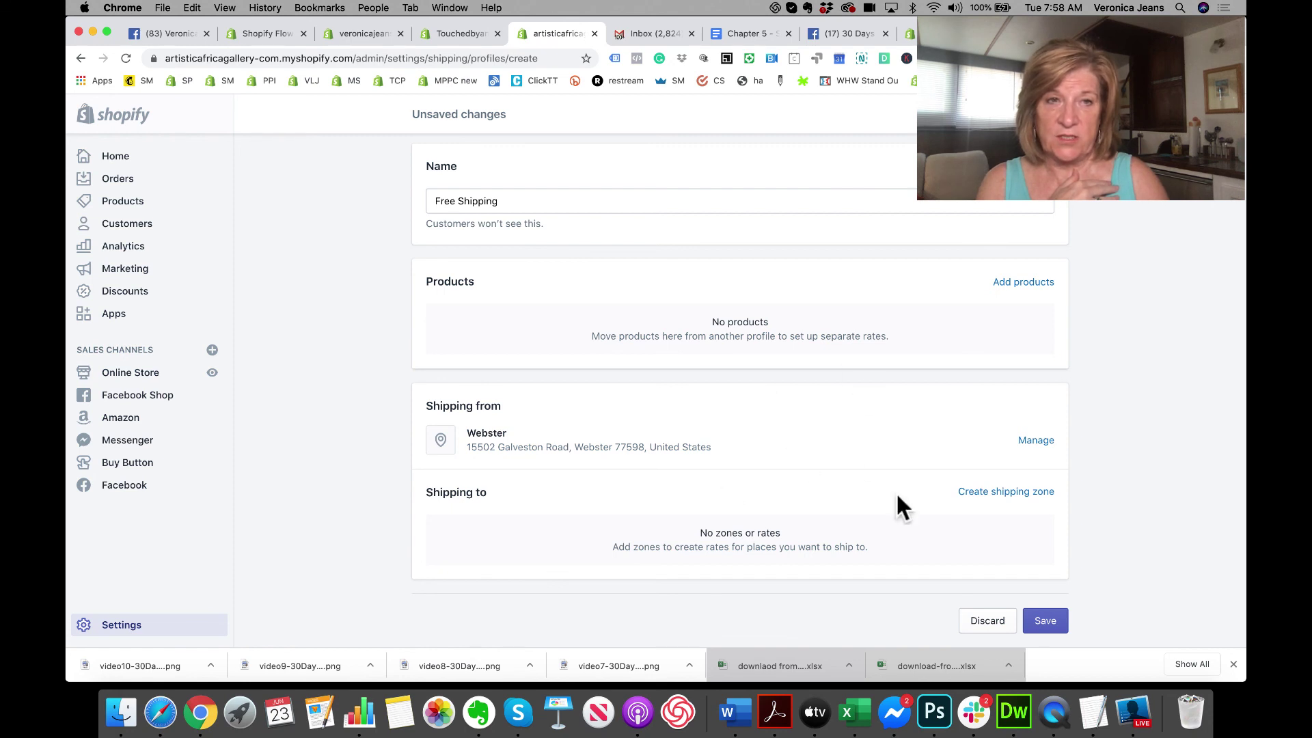
# Step: Add a 'Free Shipping USA' zone including all United States states, and expand the state list
pyautogui.click(988, 491)
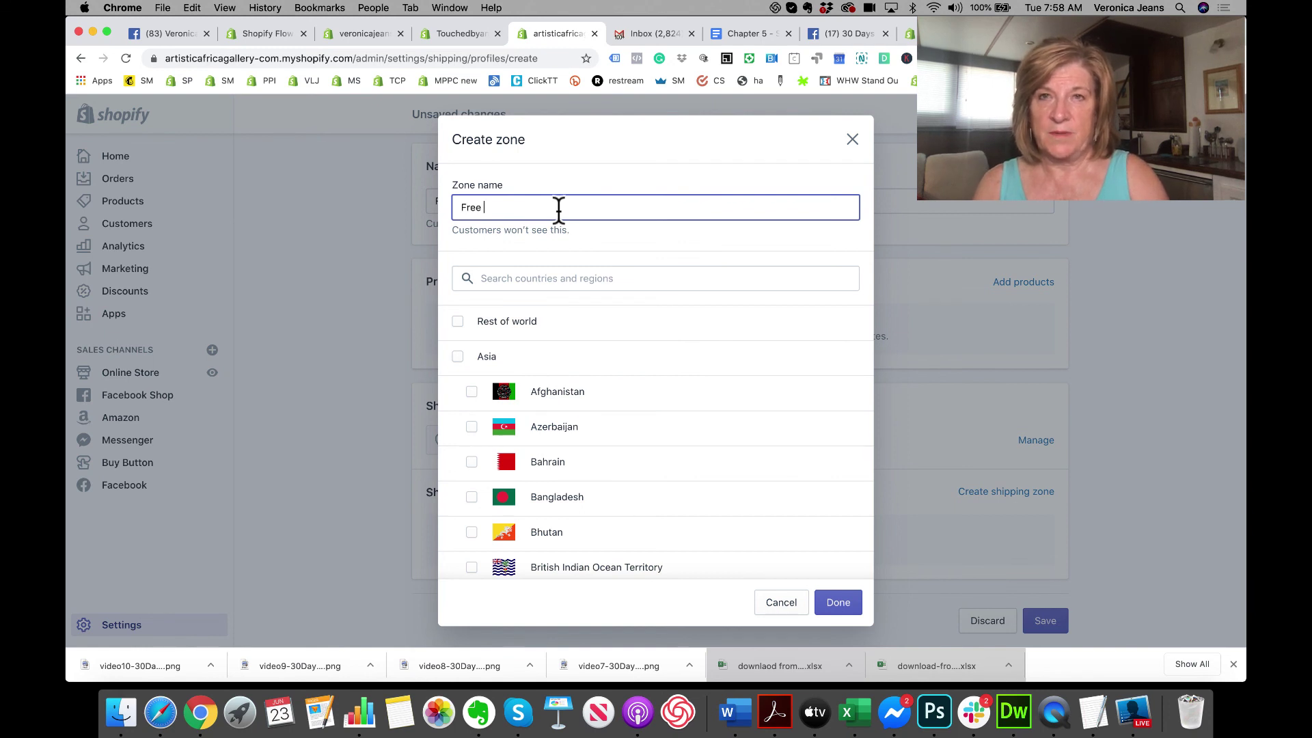
pyautogui.write('Free Shipping USA')
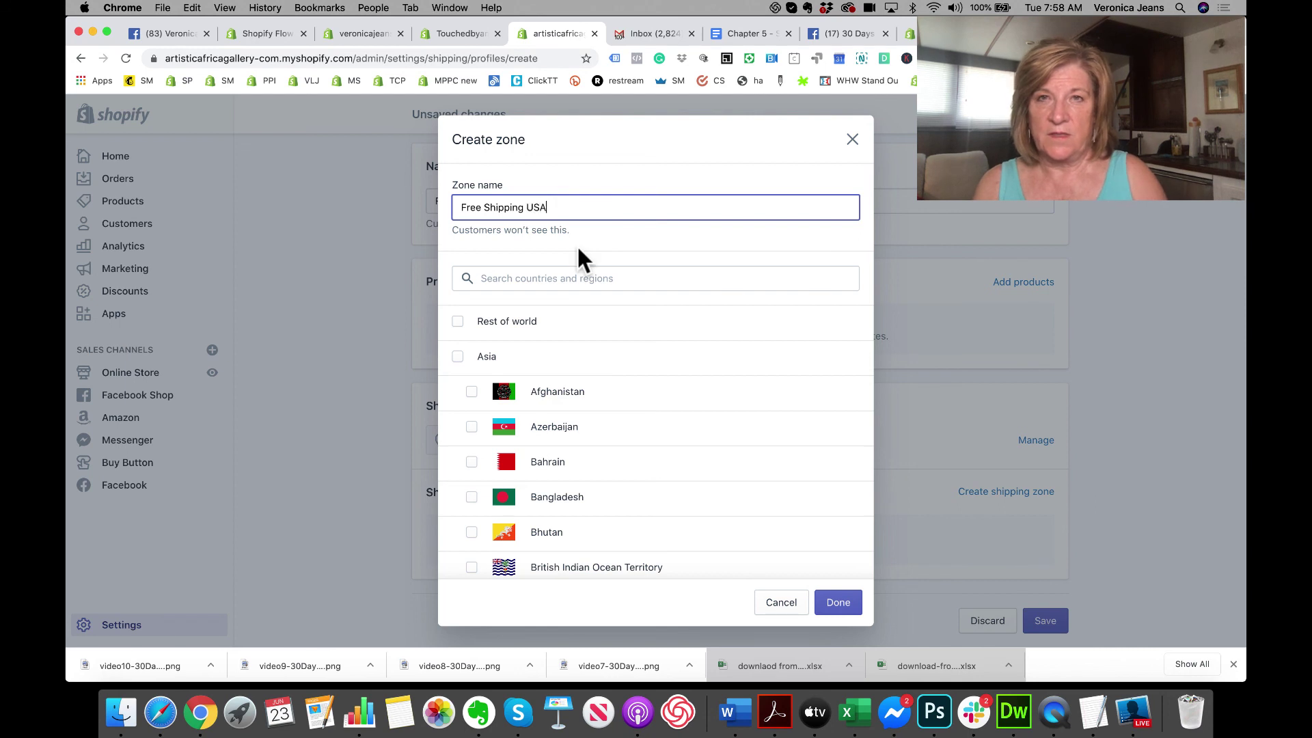
pyautogui.click(559, 280)
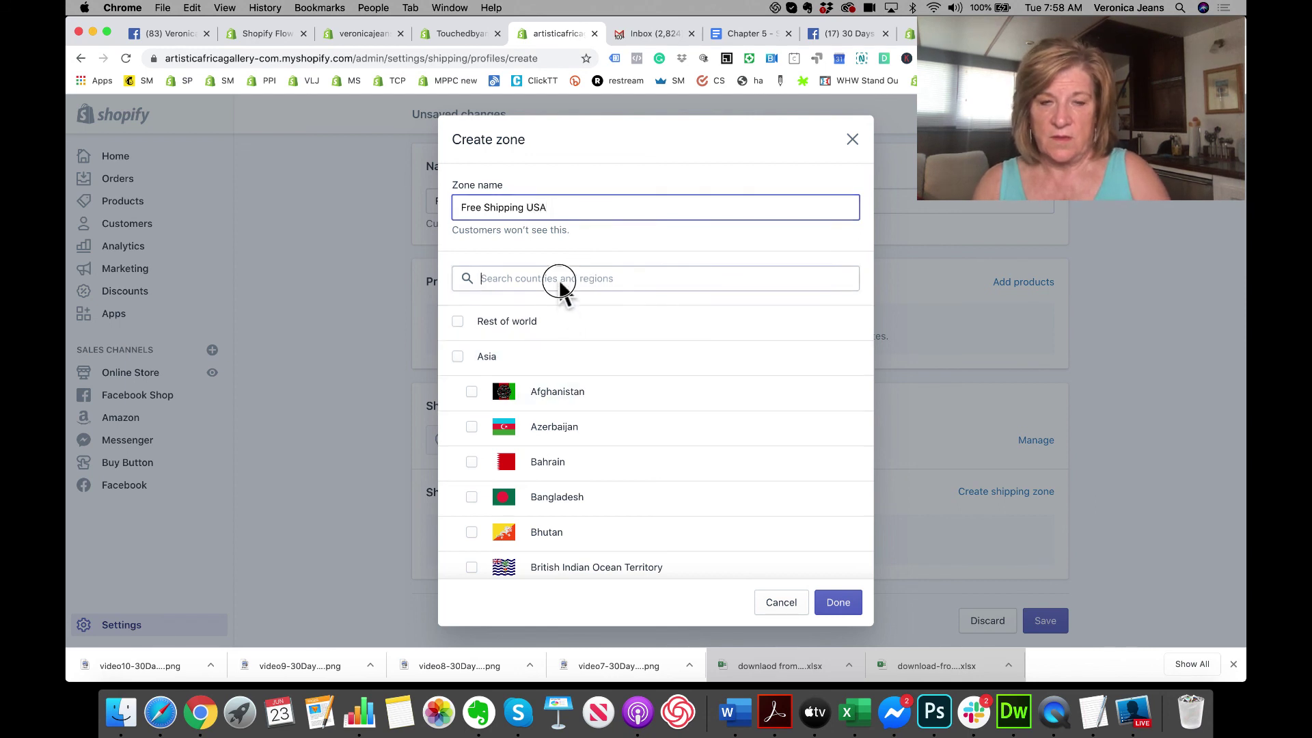
pyautogui.write('united')
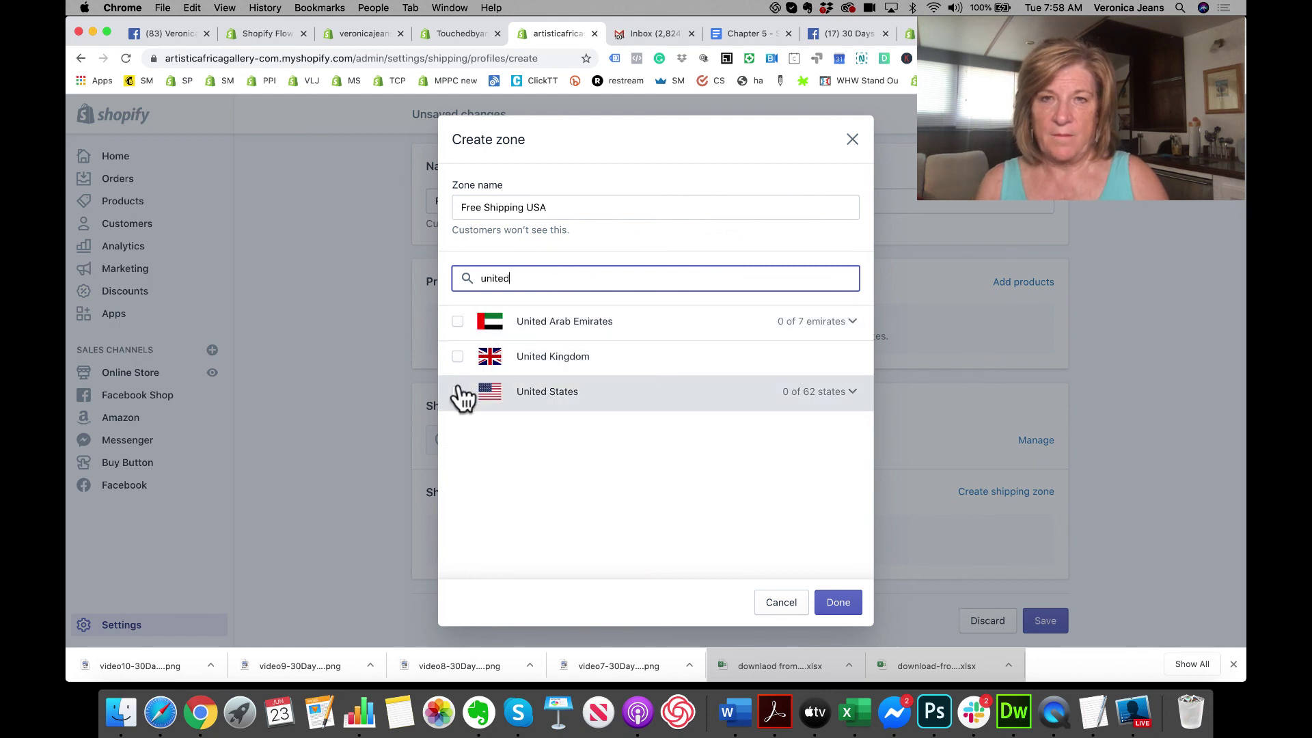
pyautogui.click(458, 390)
pyautogui.click(850, 395)
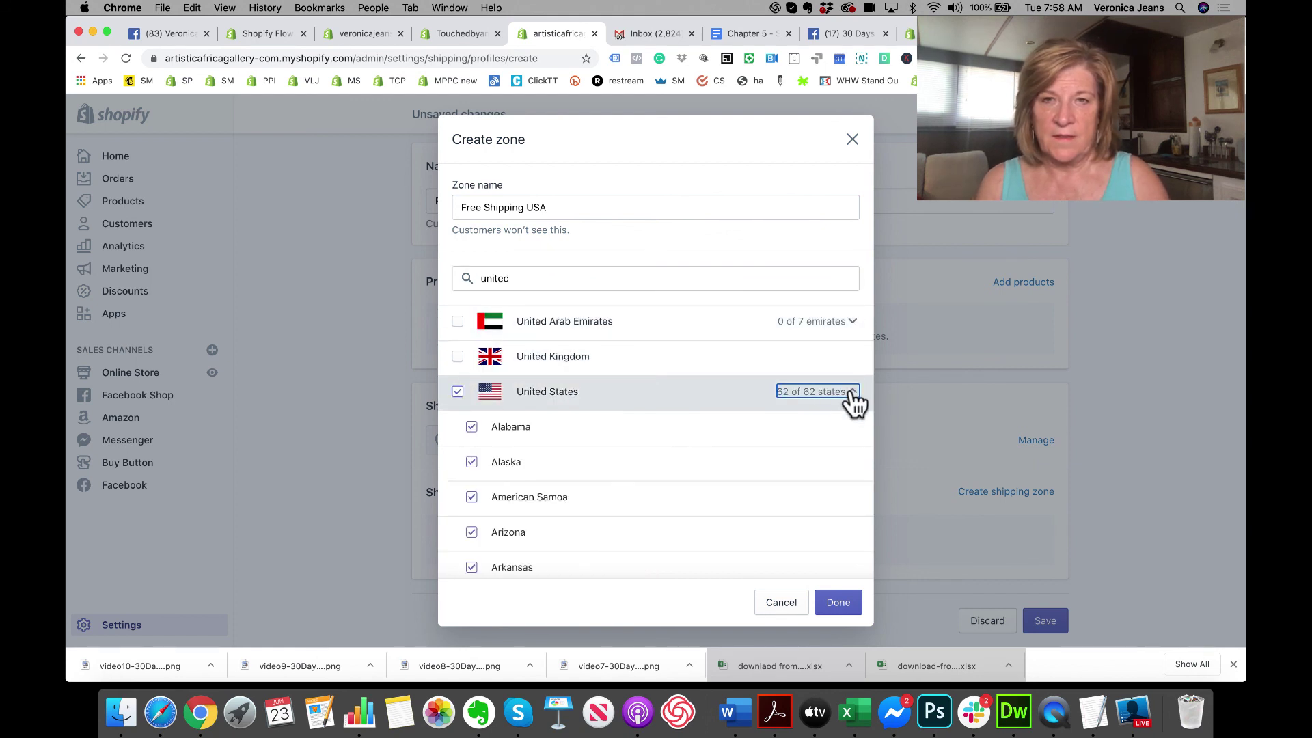
# Step: Exclude Alaska, American Samoa, Micronesia, Guam and Hawaii from the zone
pyautogui.click(473, 459)
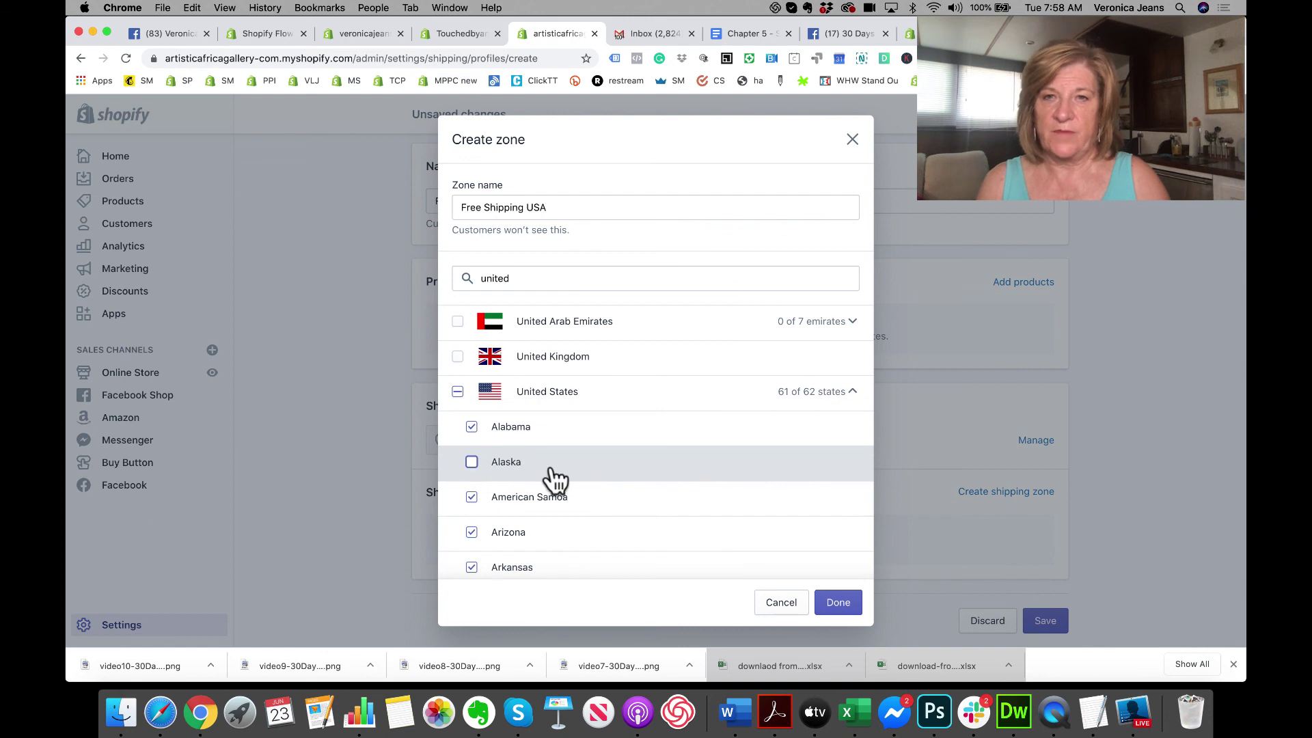
pyautogui.scroll(-2, 556, 477)
pyautogui.click(470, 418)
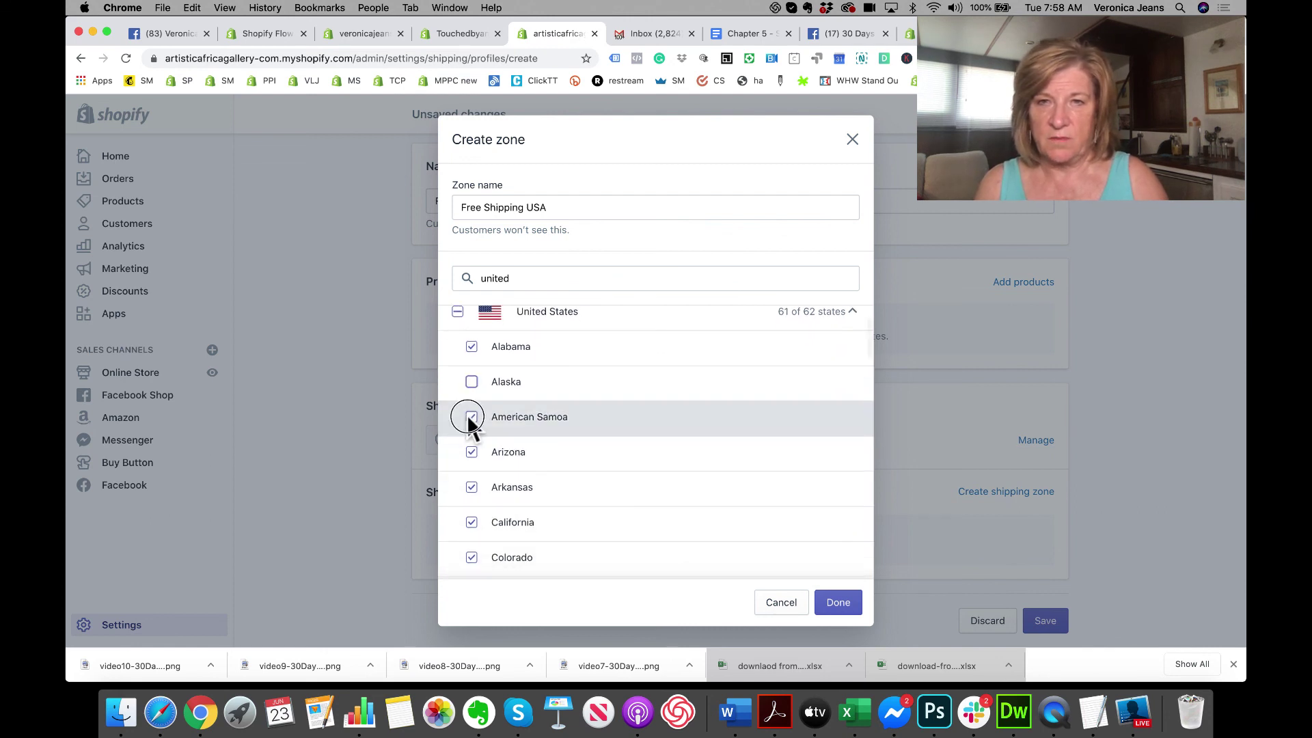
pyautogui.scroll(-5, 530, 467)
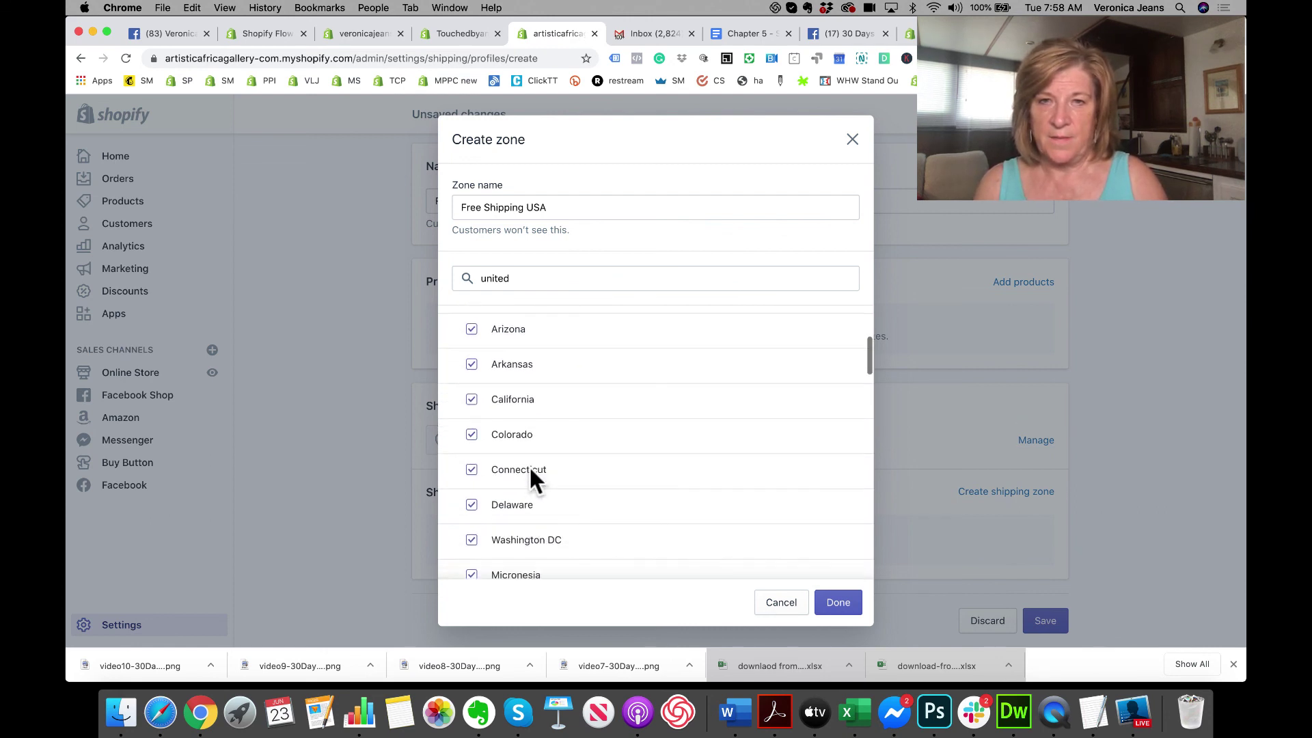
pyautogui.scroll(-1, 524, 493)
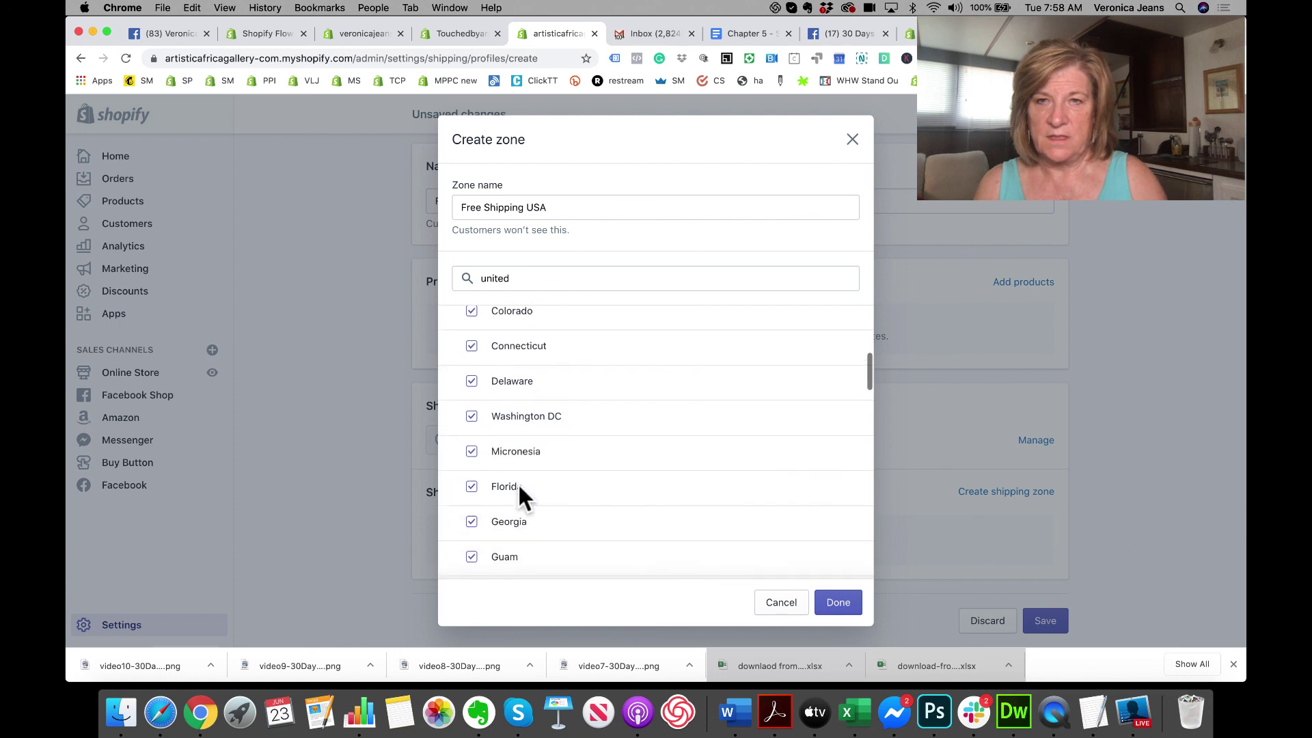
pyautogui.click(471, 451)
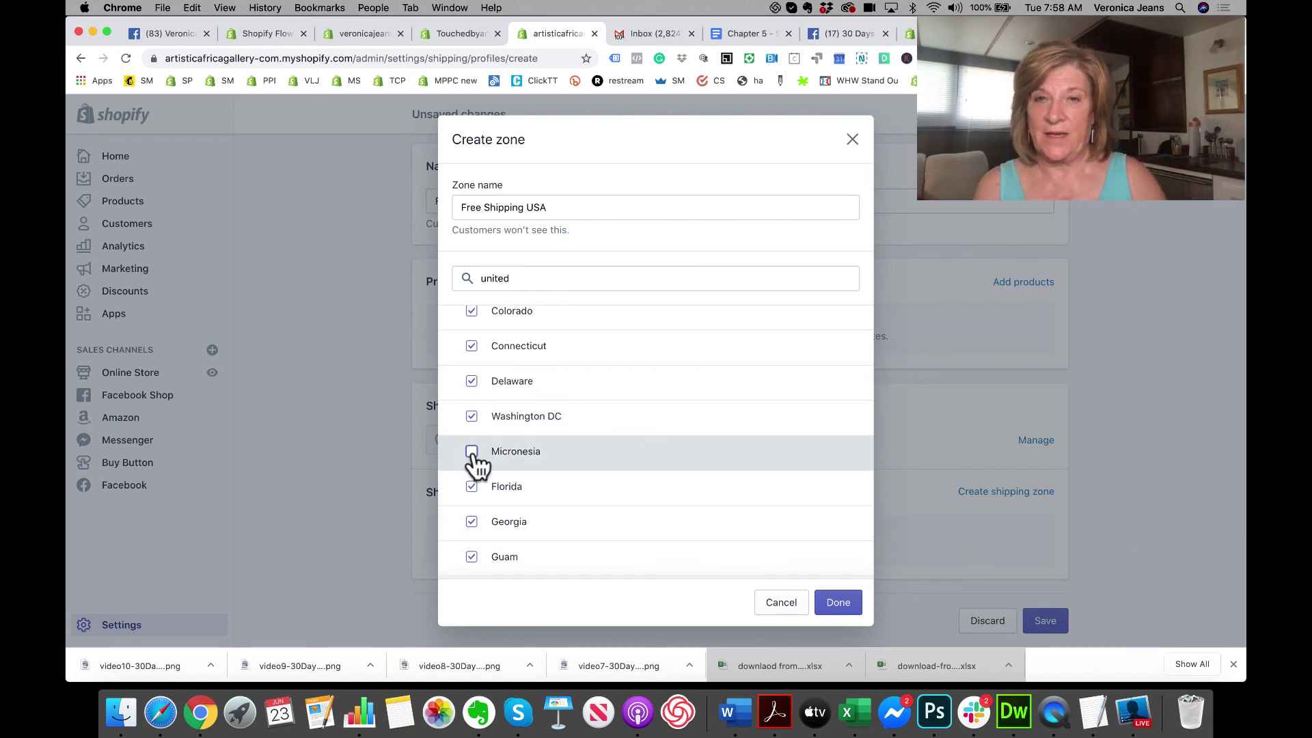
pyautogui.scroll(-1, 476, 465)
pyautogui.scroll(-3, 476, 463)
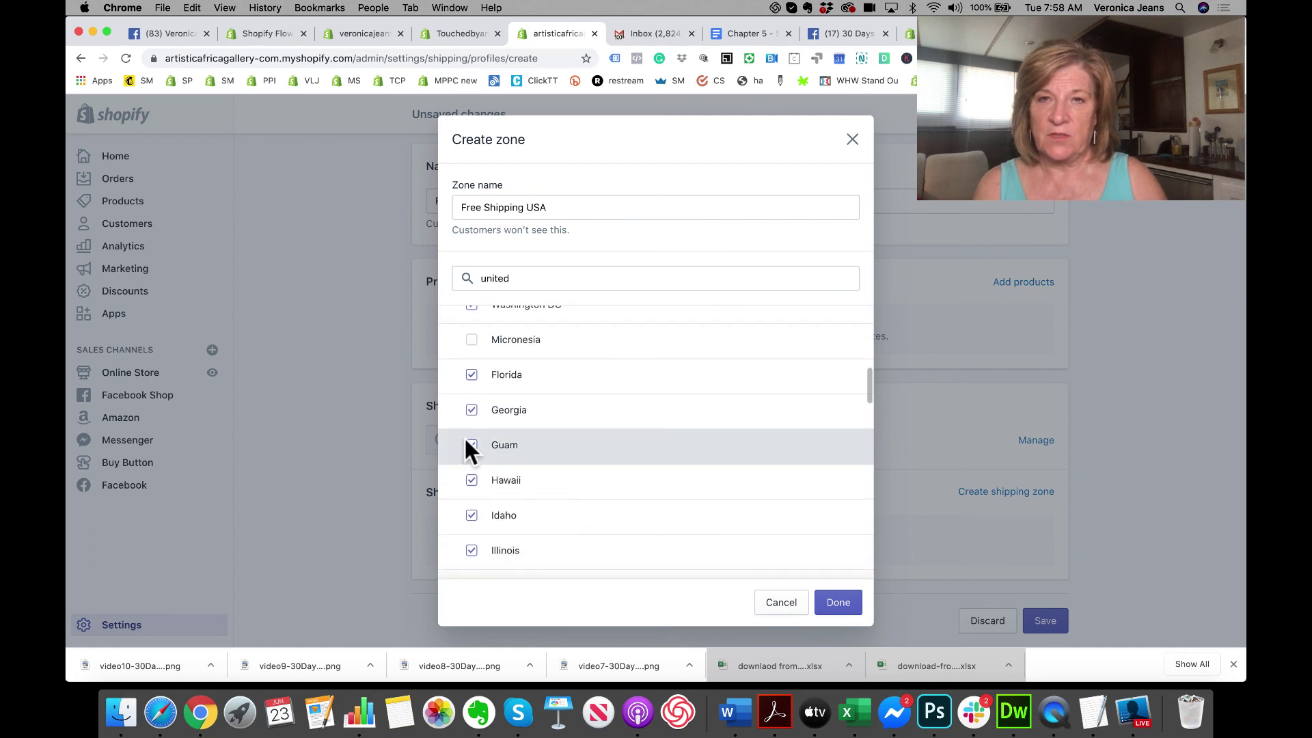
pyautogui.click(471, 448)
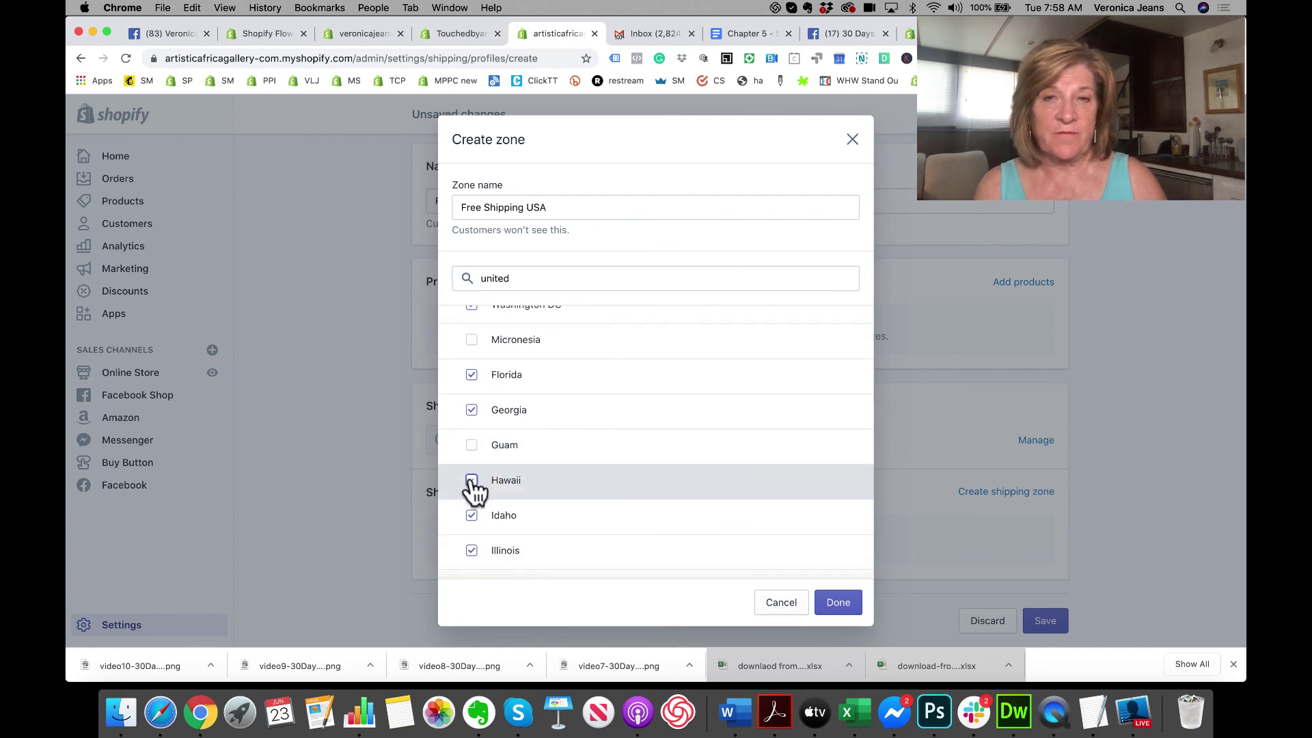
pyautogui.click(471, 479)
pyautogui.scroll(-5, 472, 485)
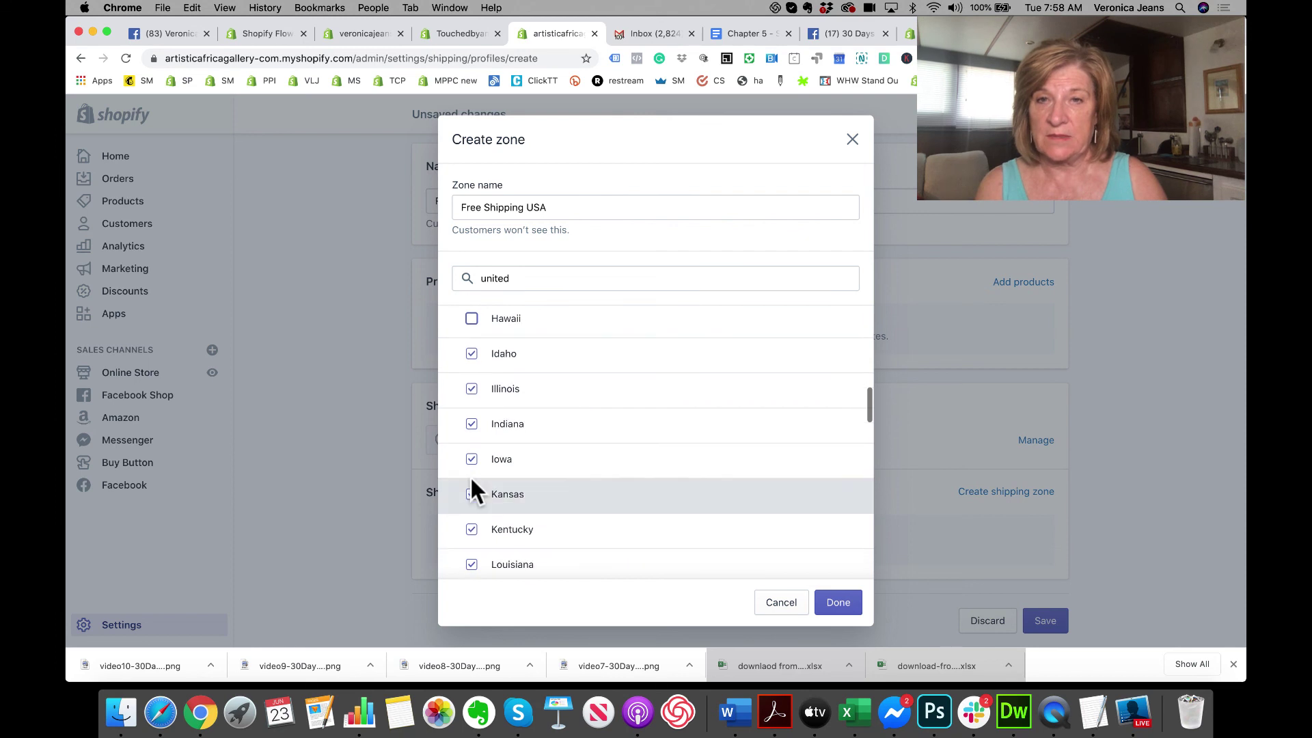
pyautogui.scroll(-4, 471, 480)
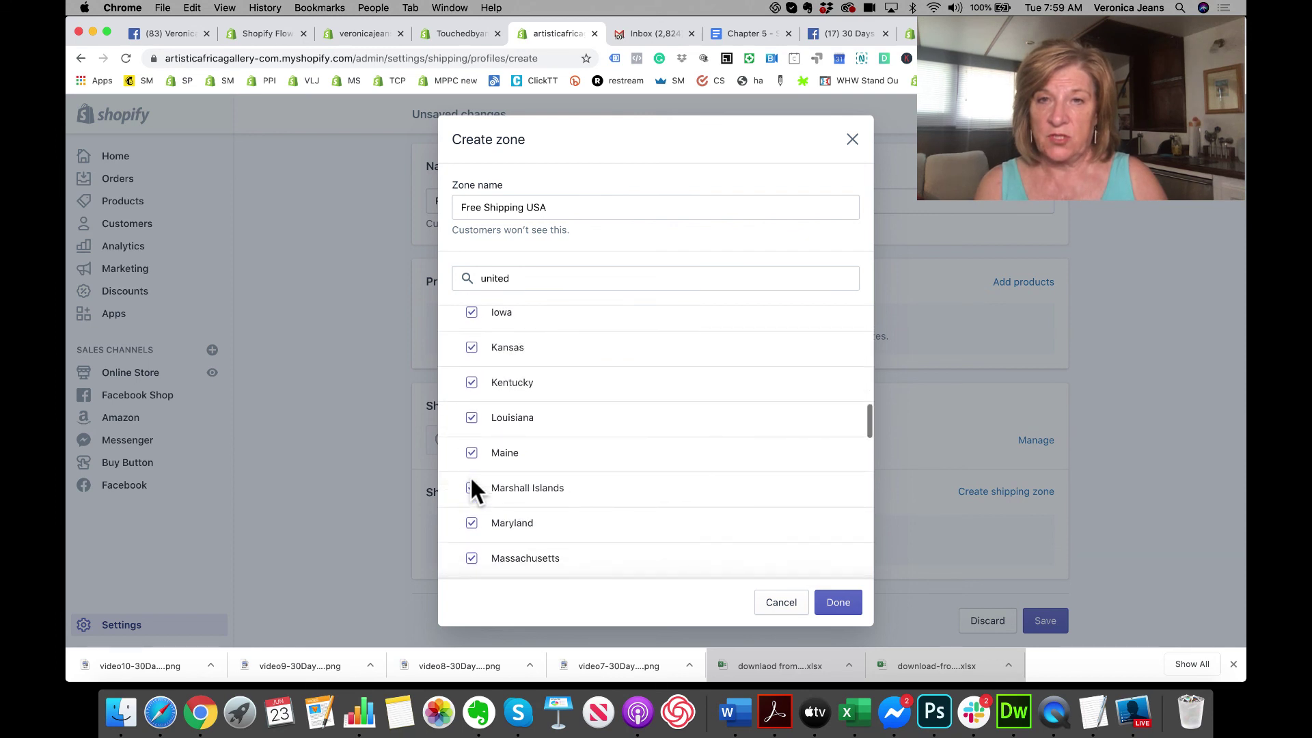
# Step: Exclude Marshall Islands, Northern Marianas, Puerto Rico, U.S. Virgin Islands and Armed Forces Americas/Pacific
pyautogui.click(471, 487)
pyautogui.scroll(-6, 472, 492)
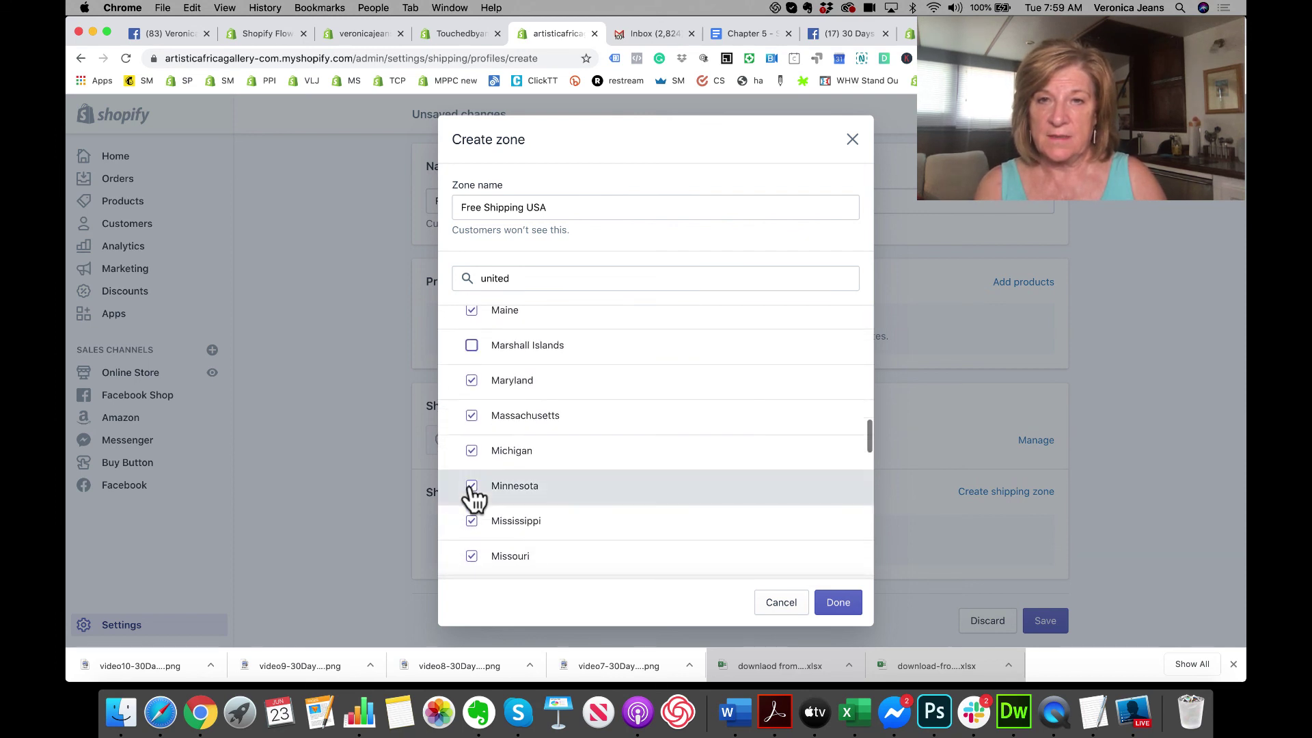
pyautogui.scroll(-5, 474, 499)
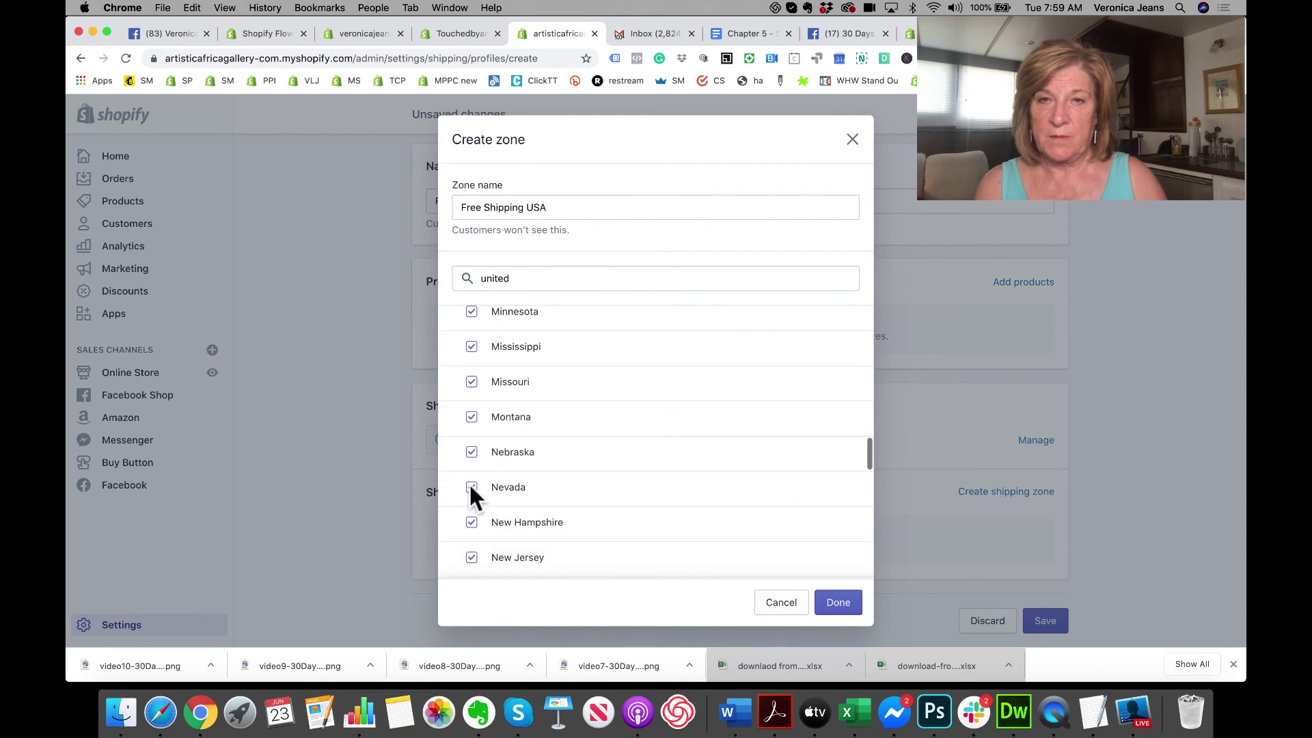
pyautogui.scroll(-2, 470, 486)
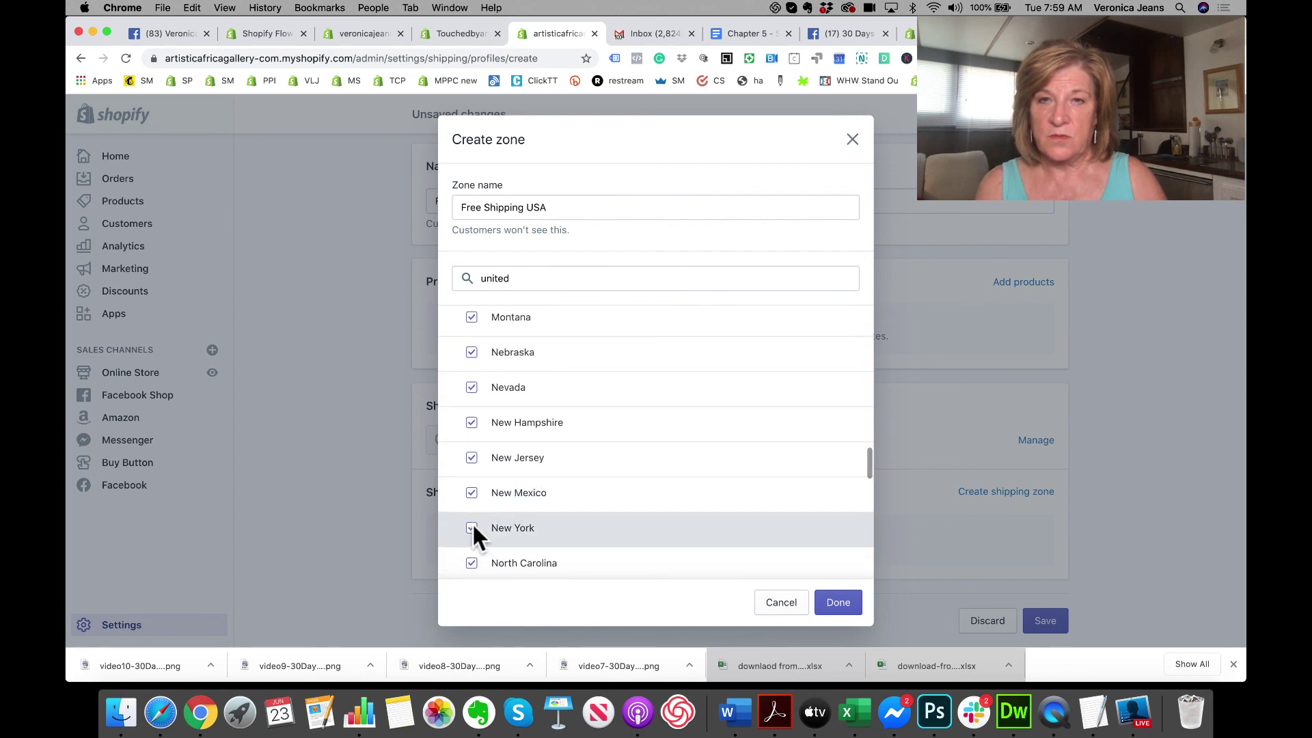
pyautogui.scroll(-5, 474, 524)
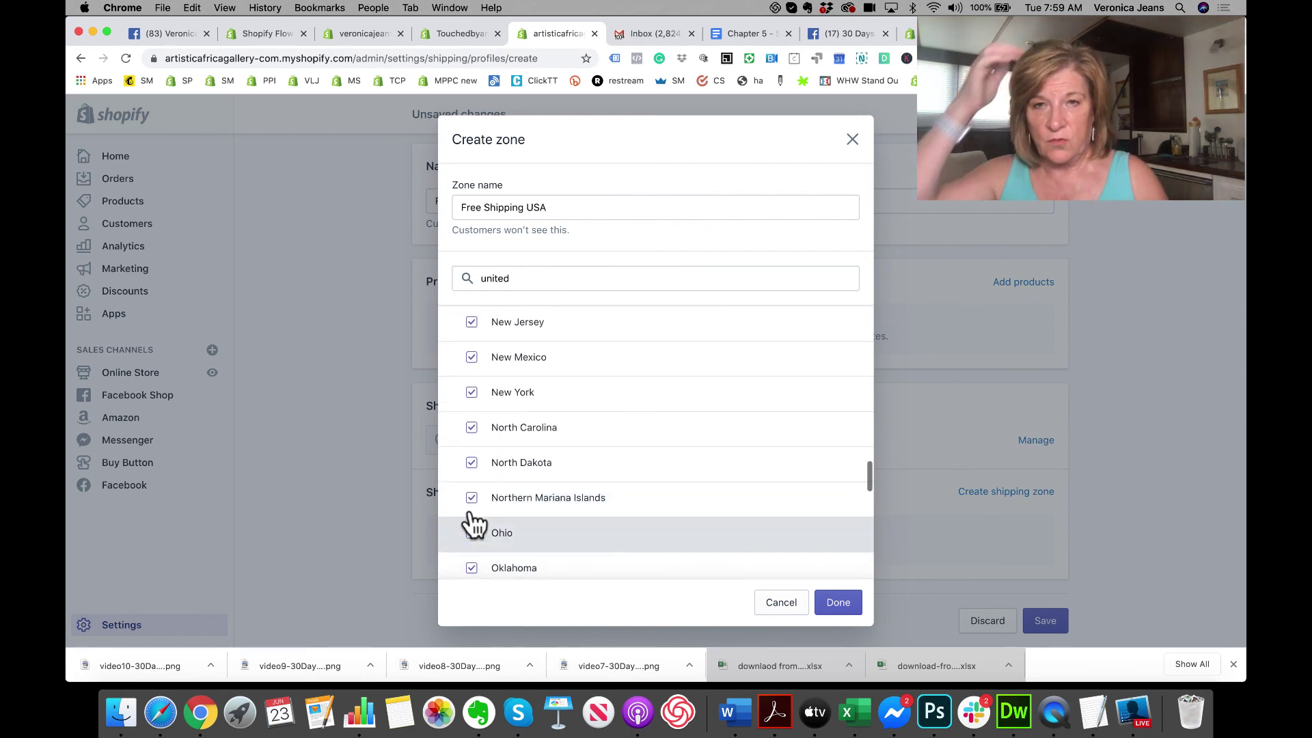
pyautogui.click(472, 509)
pyautogui.scroll(-1, 488, 520)
pyautogui.scroll(-3, 499, 517)
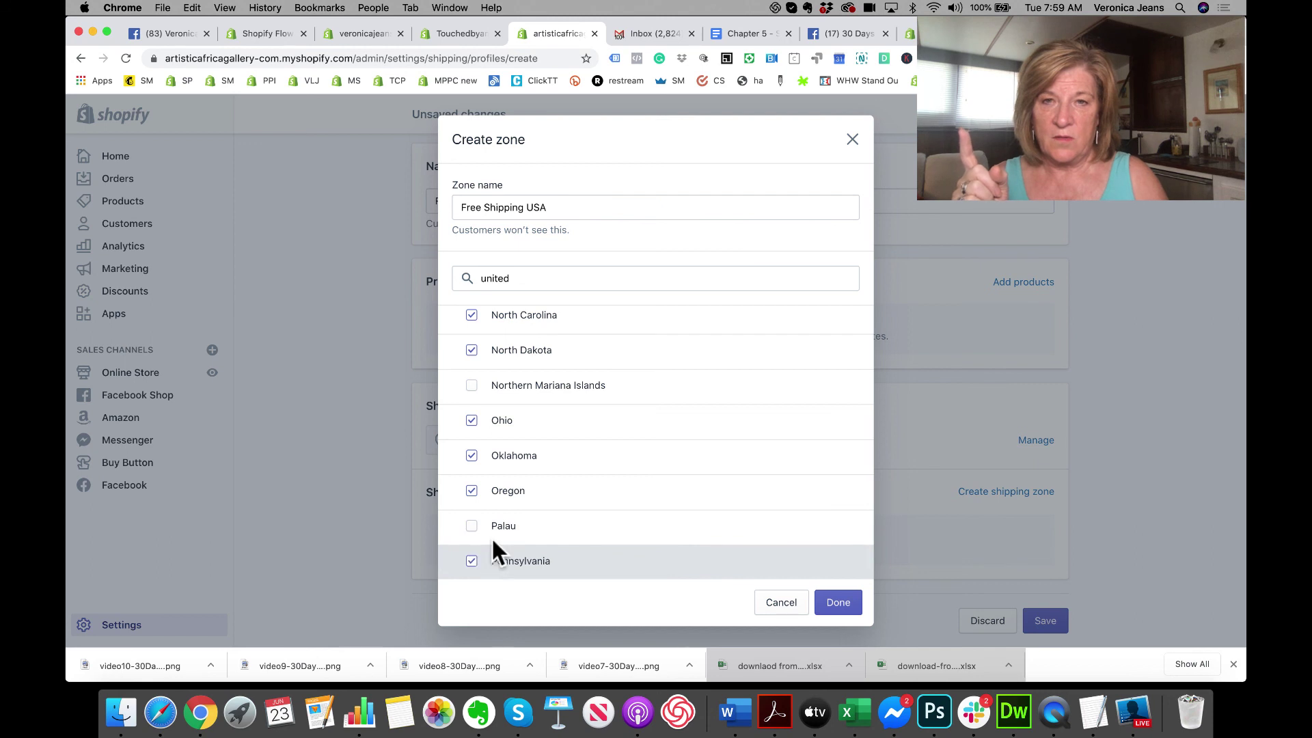
pyautogui.scroll(-3, 491, 536)
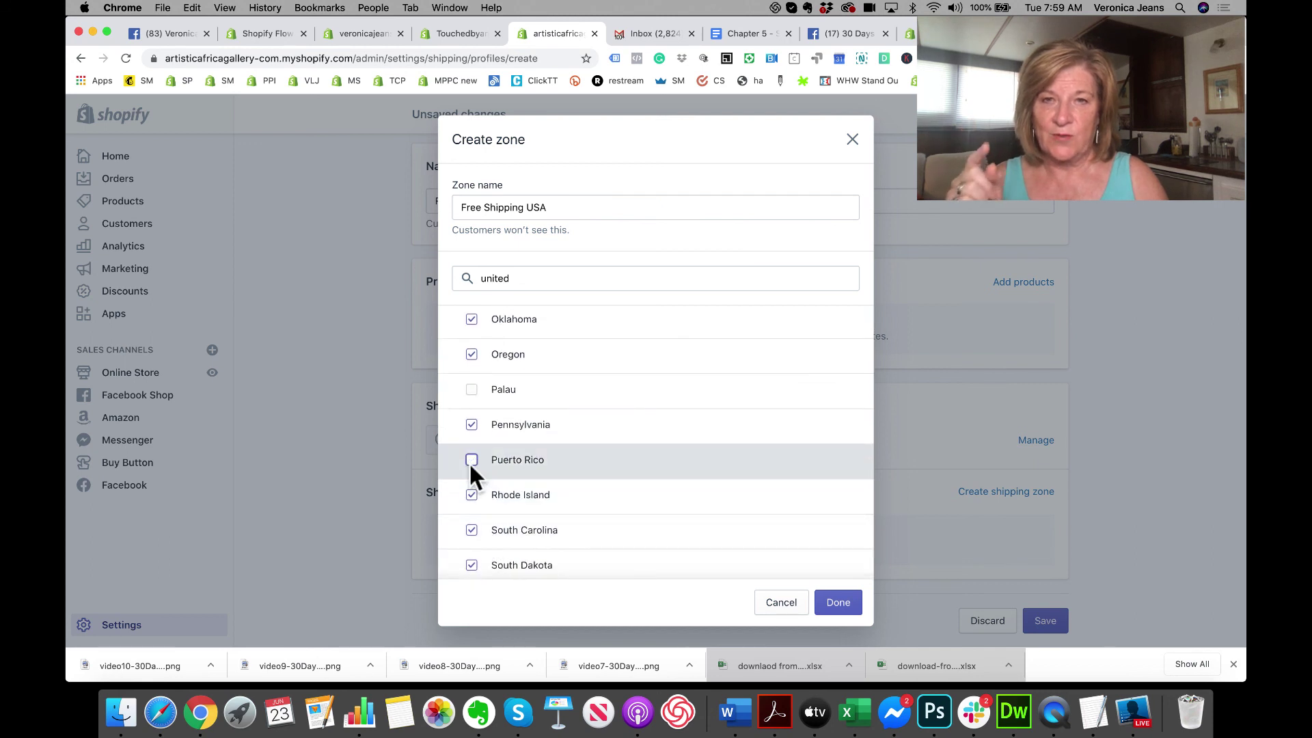
pyautogui.click(470, 461)
pyautogui.scroll(-5, 526, 478)
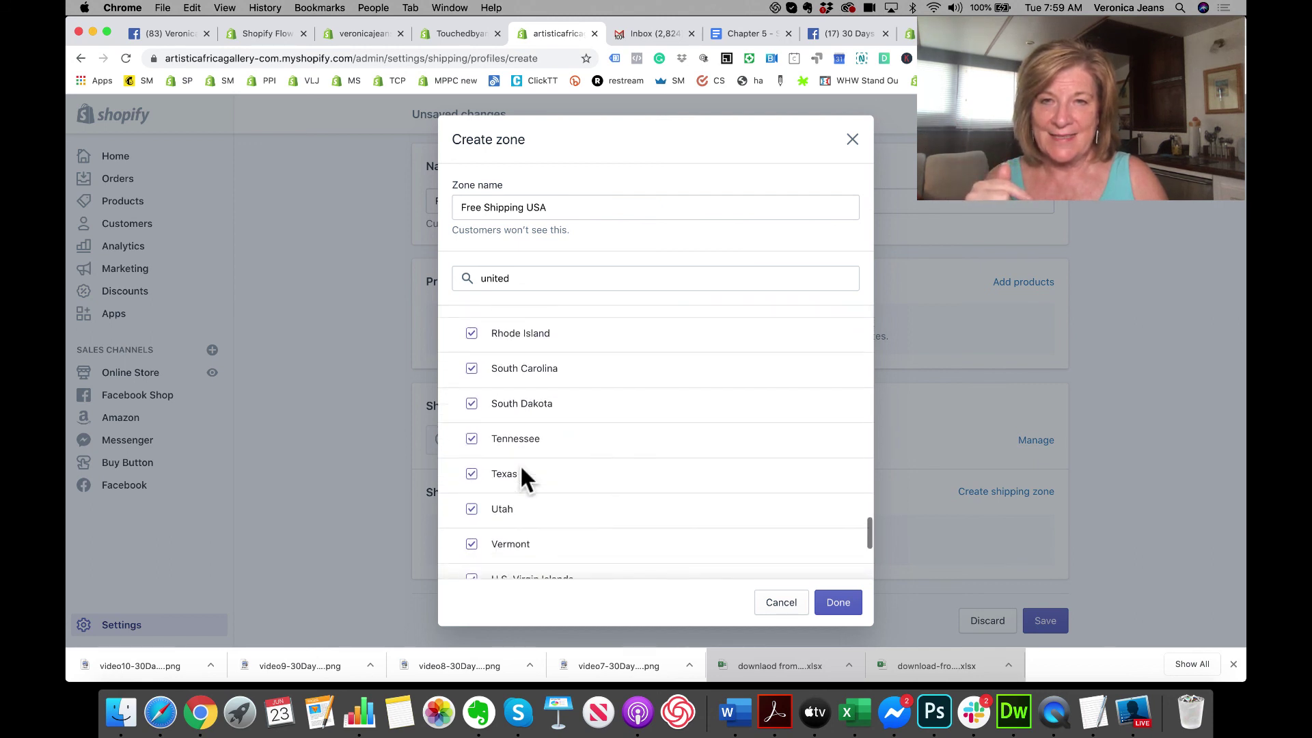
pyautogui.scroll(-3, 521, 472)
pyautogui.click(471, 456)
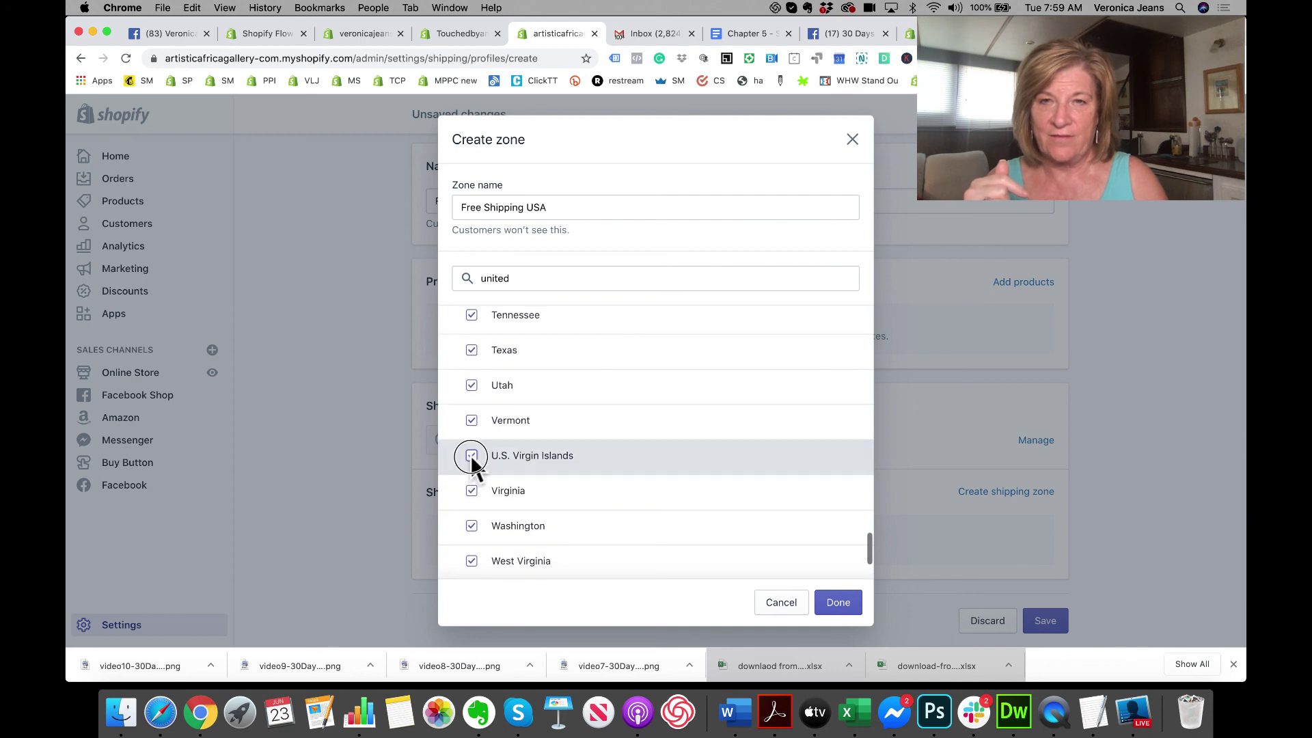
pyautogui.scroll(-5, 535, 488)
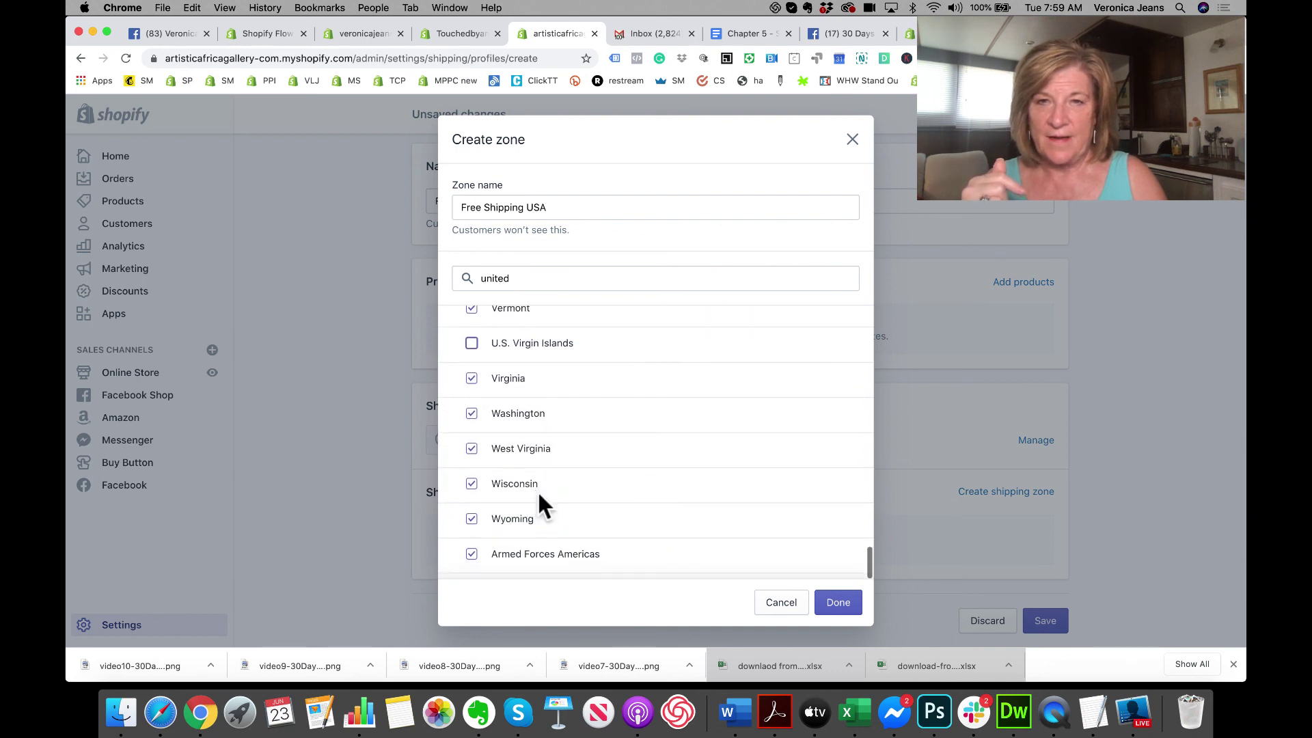
pyautogui.click(471, 496)
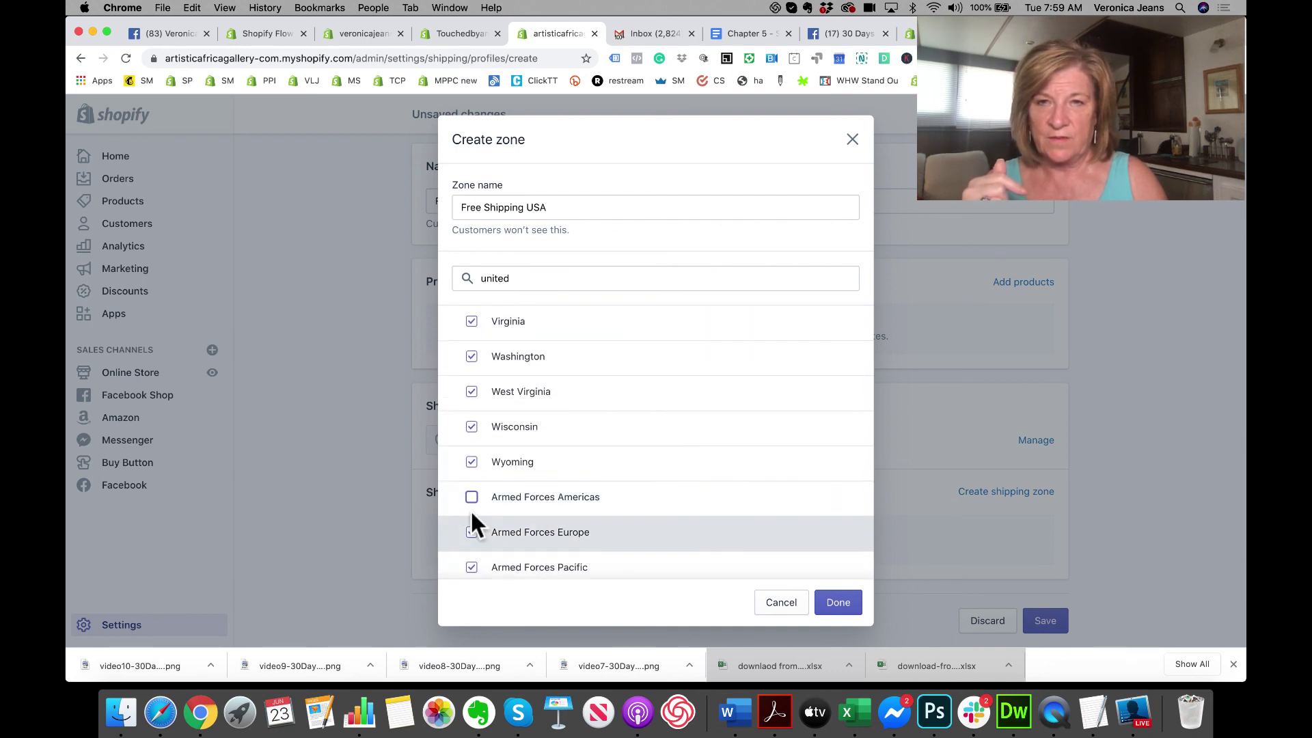
pyautogui.click(471, 567)
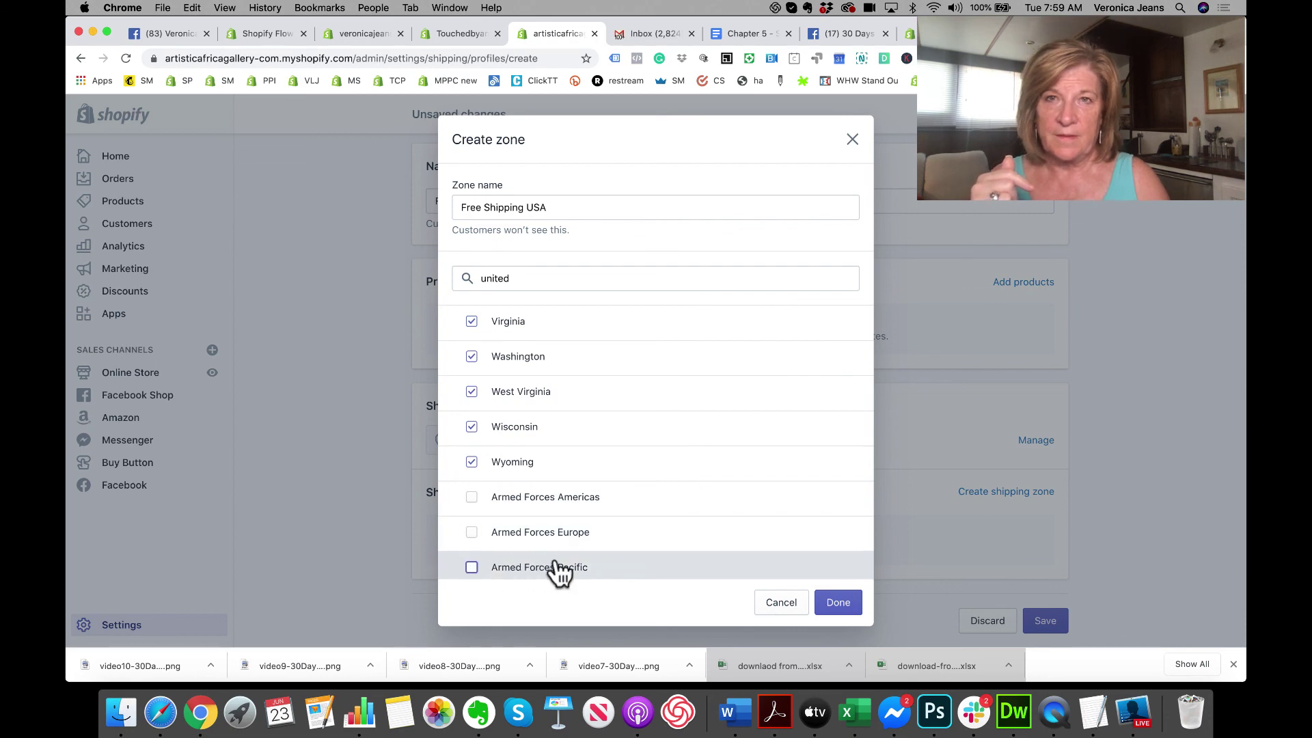
pyautogui.click(833, 604)
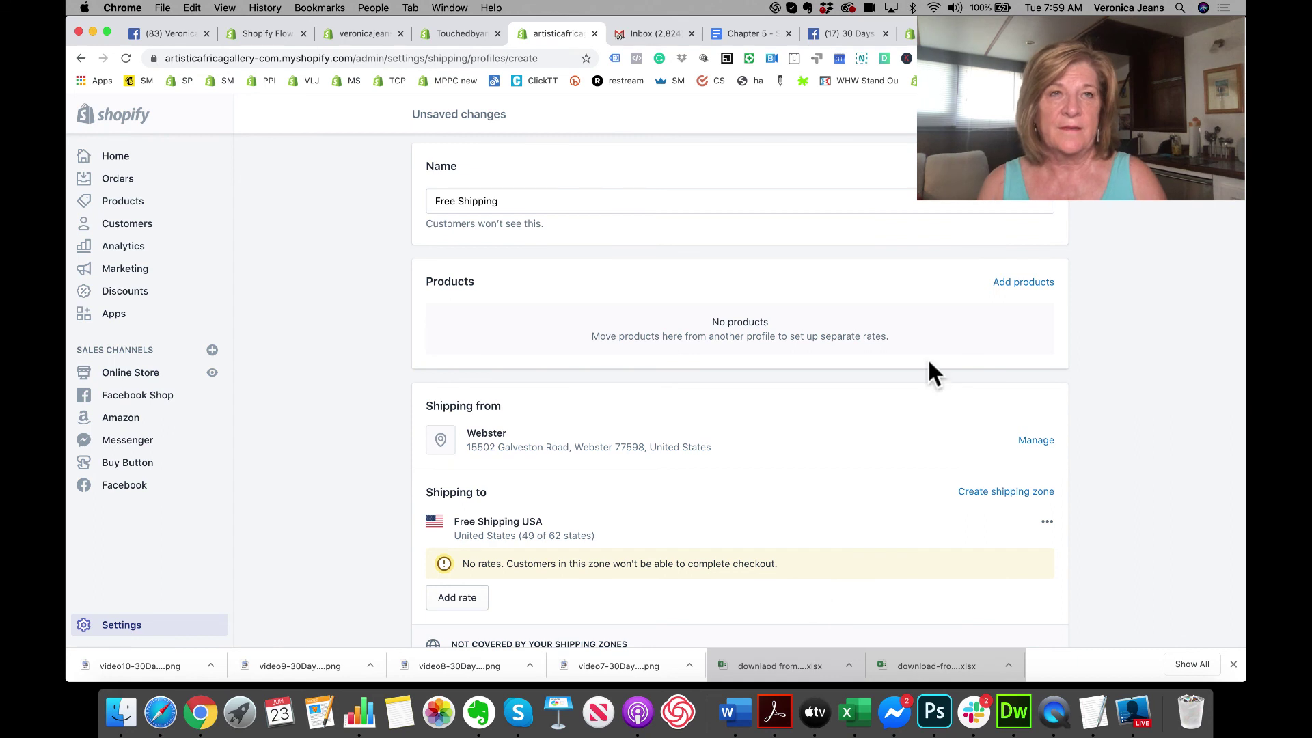
# Step: Save the Free Shipping profile and start a new $0.00 rate for the Free Shipping USA zone
pyautogui.click(1042, 114)
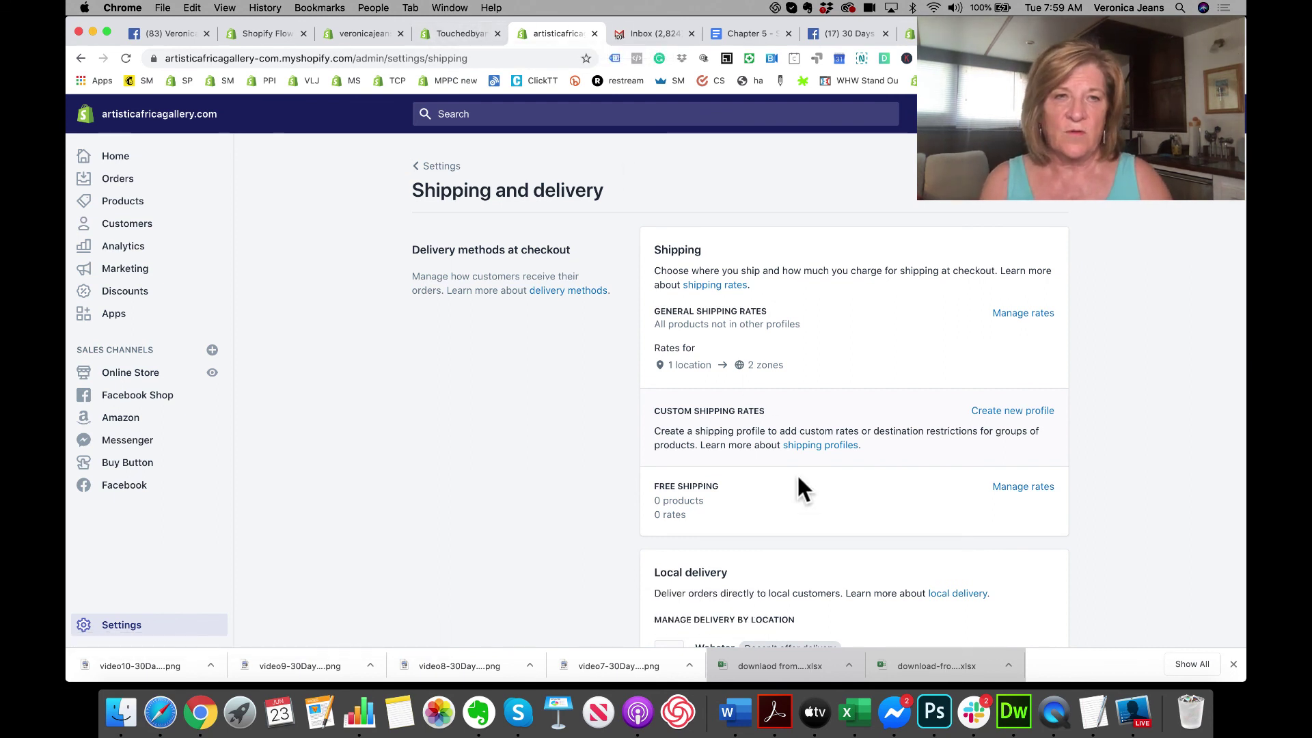
pyautogui.click(1014, 487)
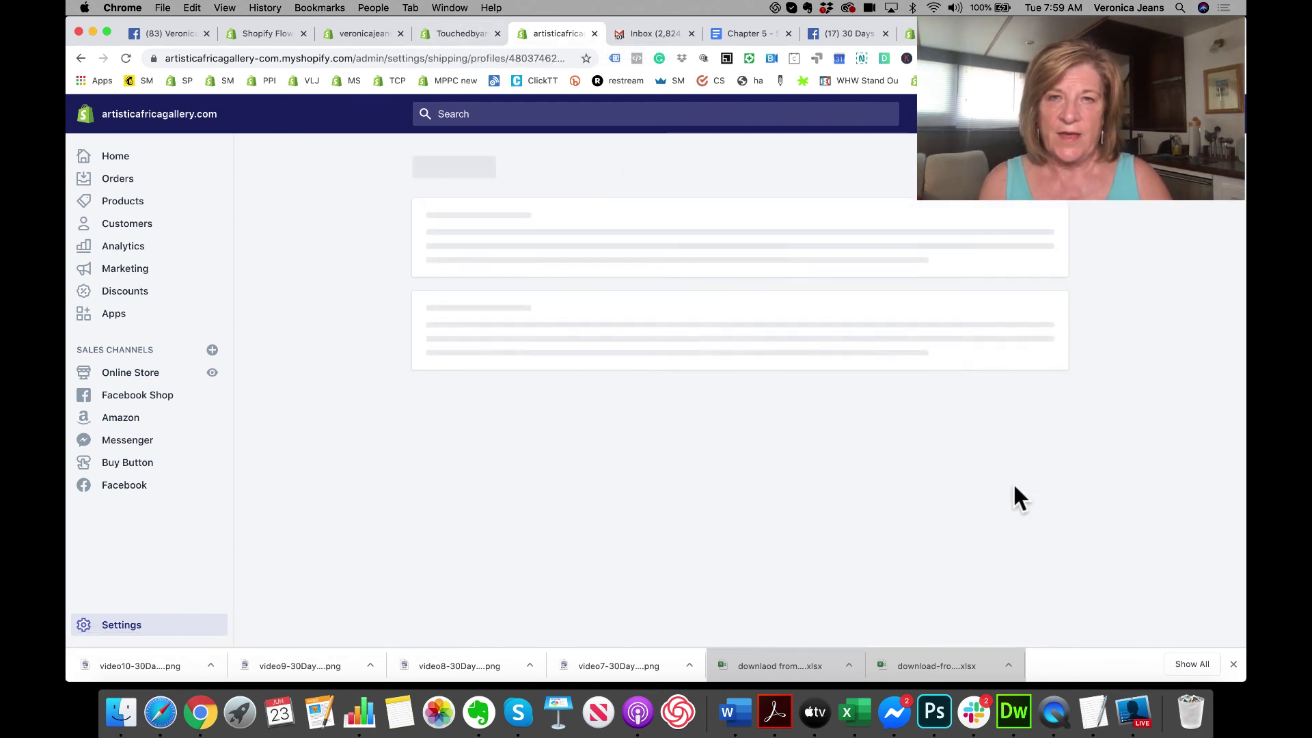
pyautogui.scroll(-5, 645, 490)
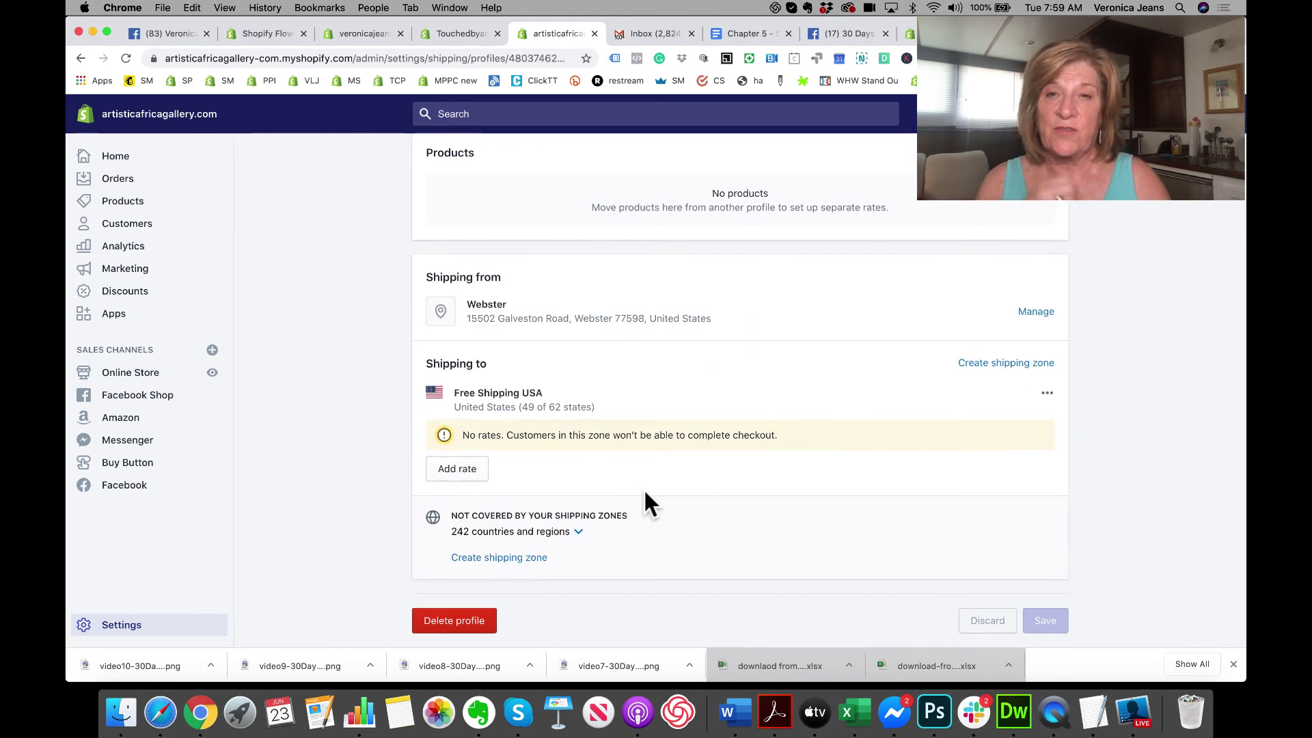
pyautogui.click(457, 470)
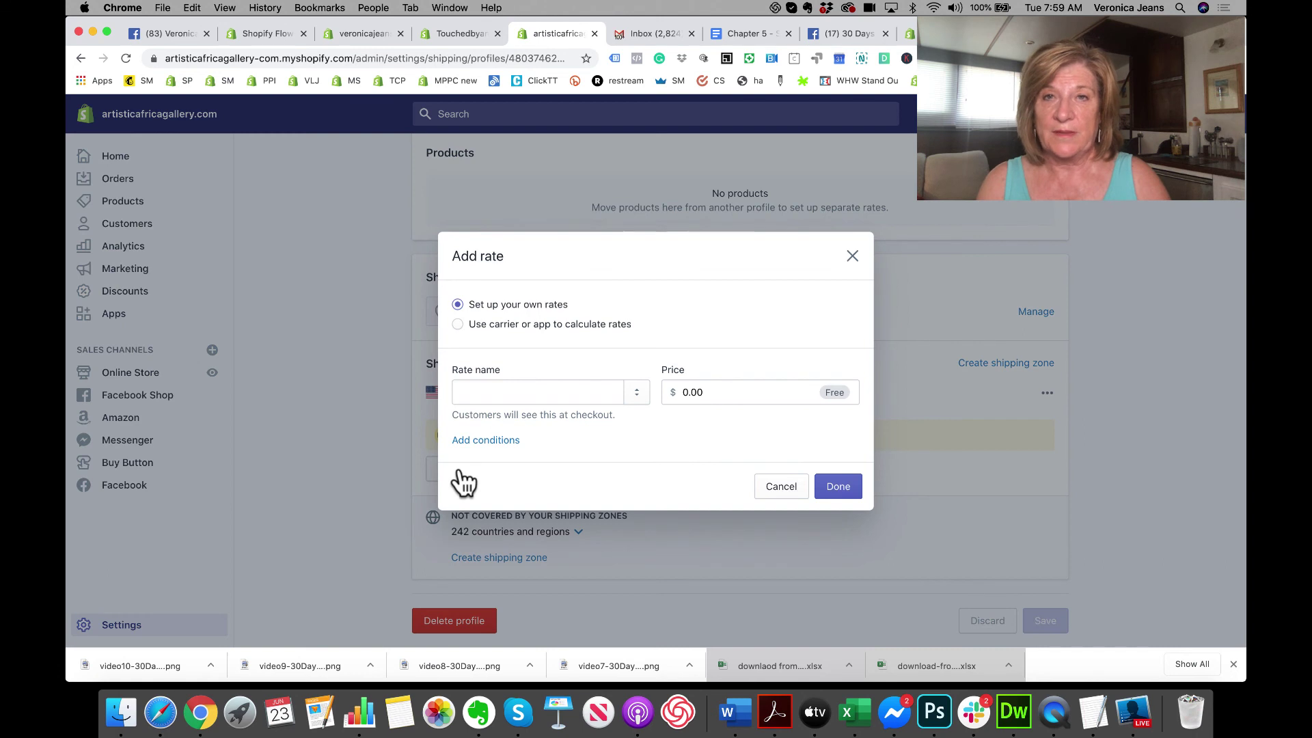
# Step: Name the $0.00 rate 'FREE SHIPPING' and add conditions to it
pyautogui.click(548, 391)
pyautogui.write('FREE')
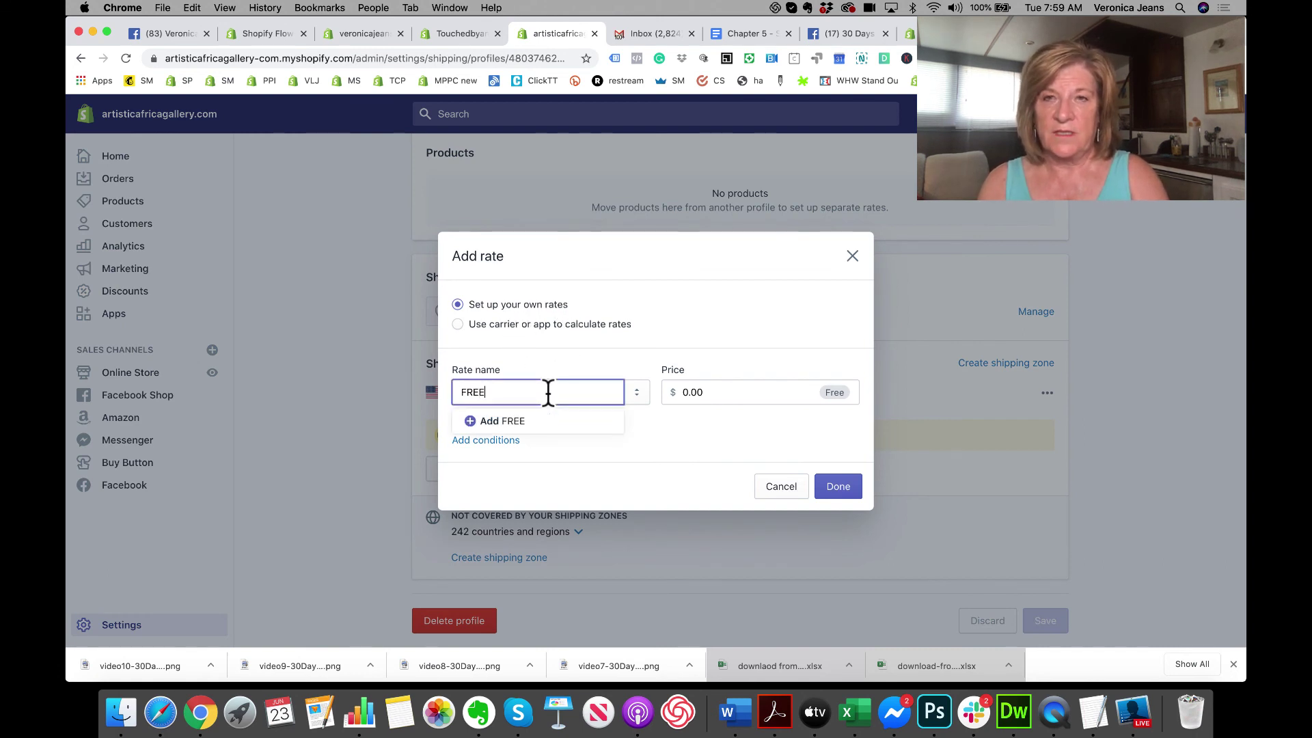
pyautogui.write(' SHIP')
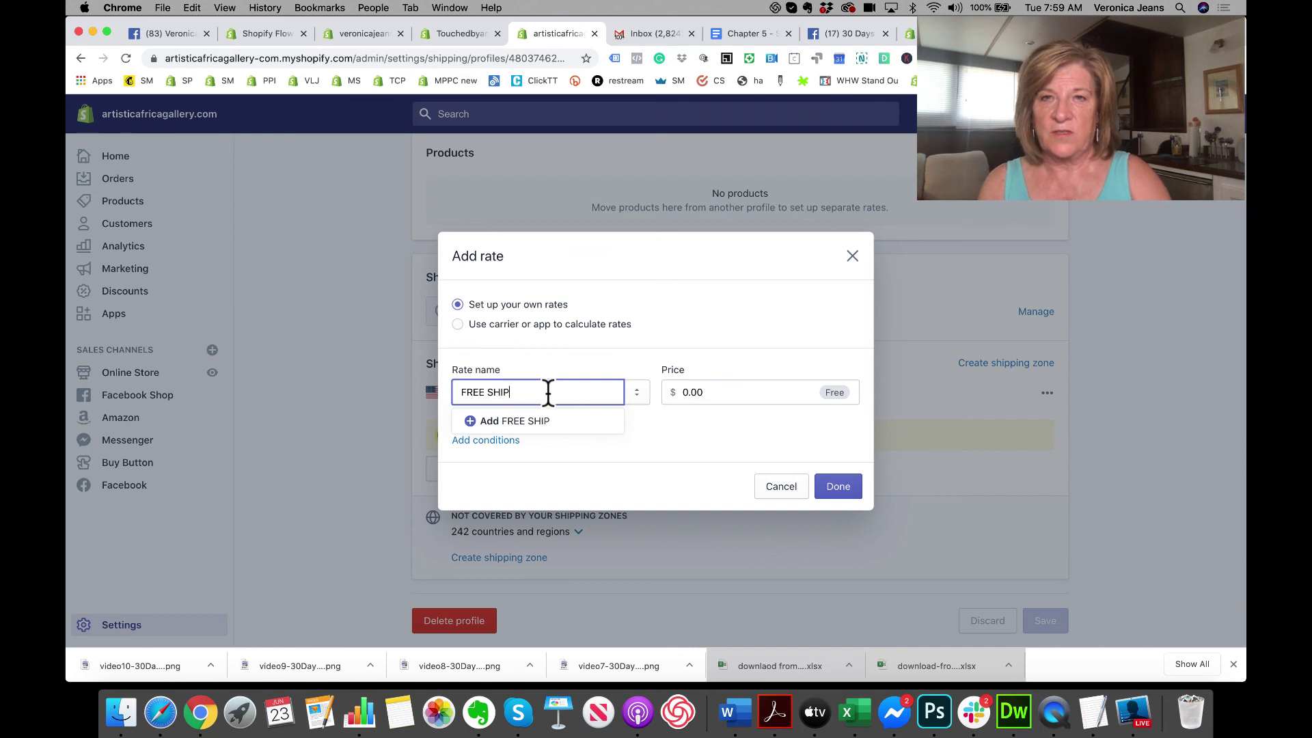
pyautogui.write('PING')
pyautogui.click(580, 421)
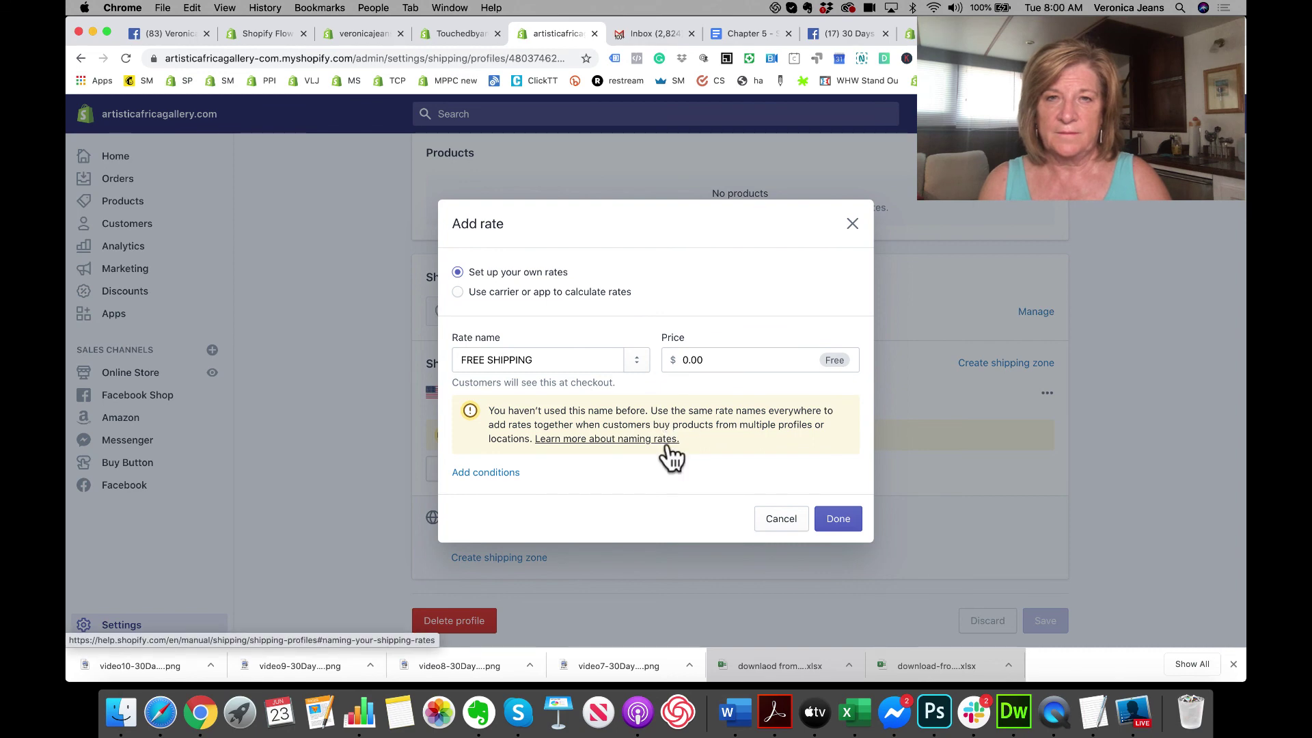
pyautogui.click(486, 475)
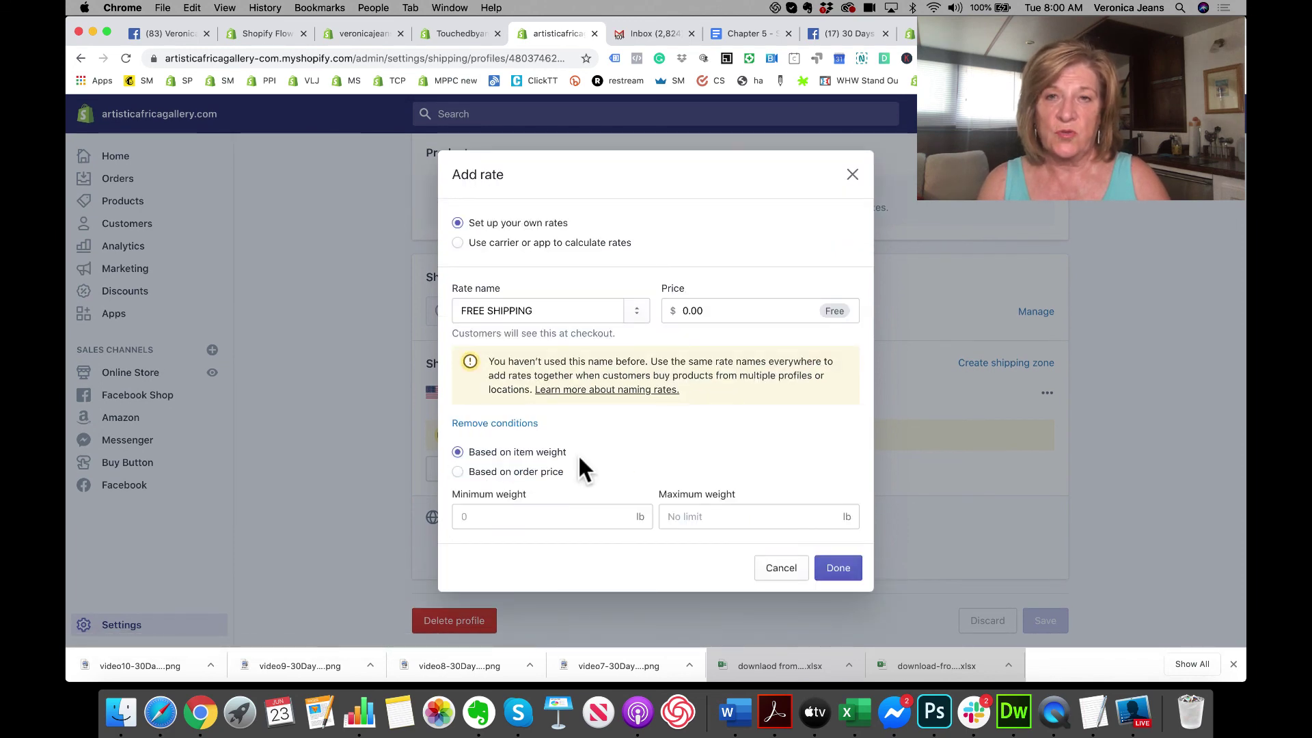
# Step: Base the FREE SHIPPING rate on order price with a $1,500 minimum and no maximum
pyautogui.click(555, 471)
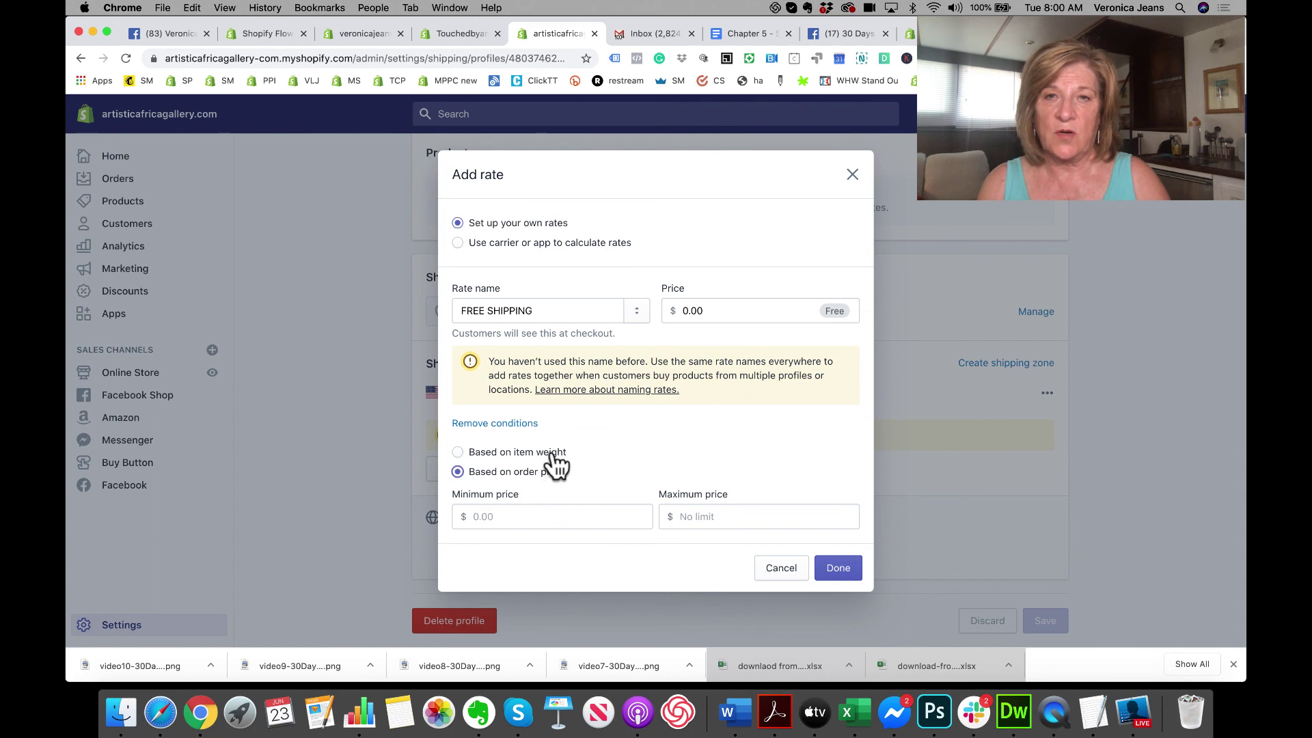
pyautogui.click(550, 452)
pyautogui.click(550, 471)
pyautogui.click(531, 516)
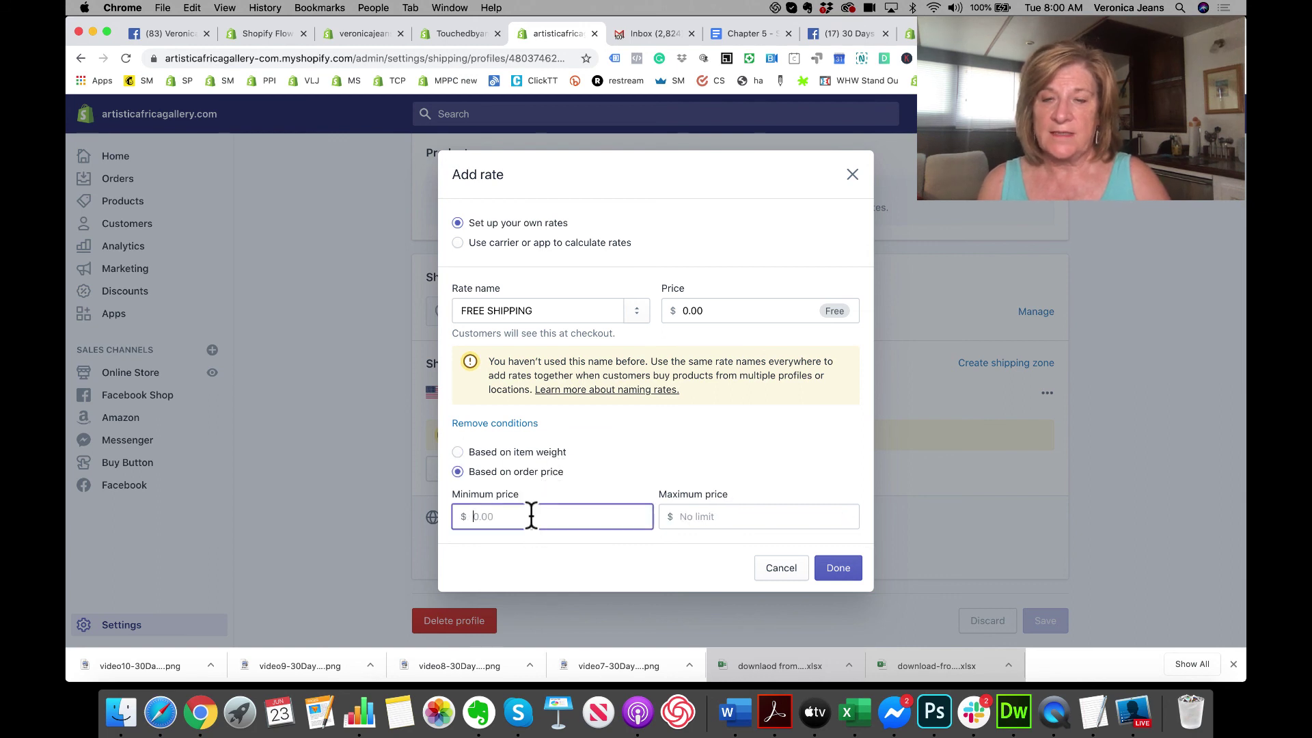
pyautogui.write('150')
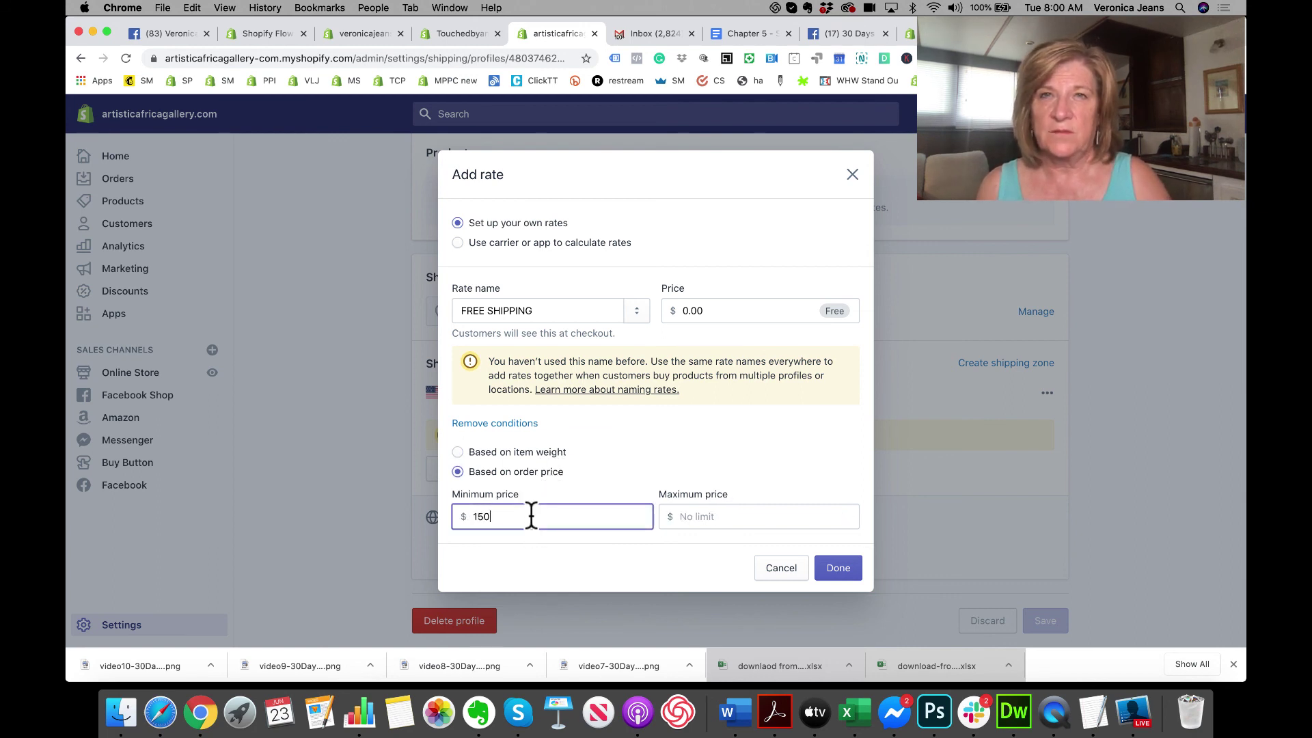
pyautogui.press('BackSpace')
pyautogui.press('BackSpace')
pyautogui.press('BackSpace')
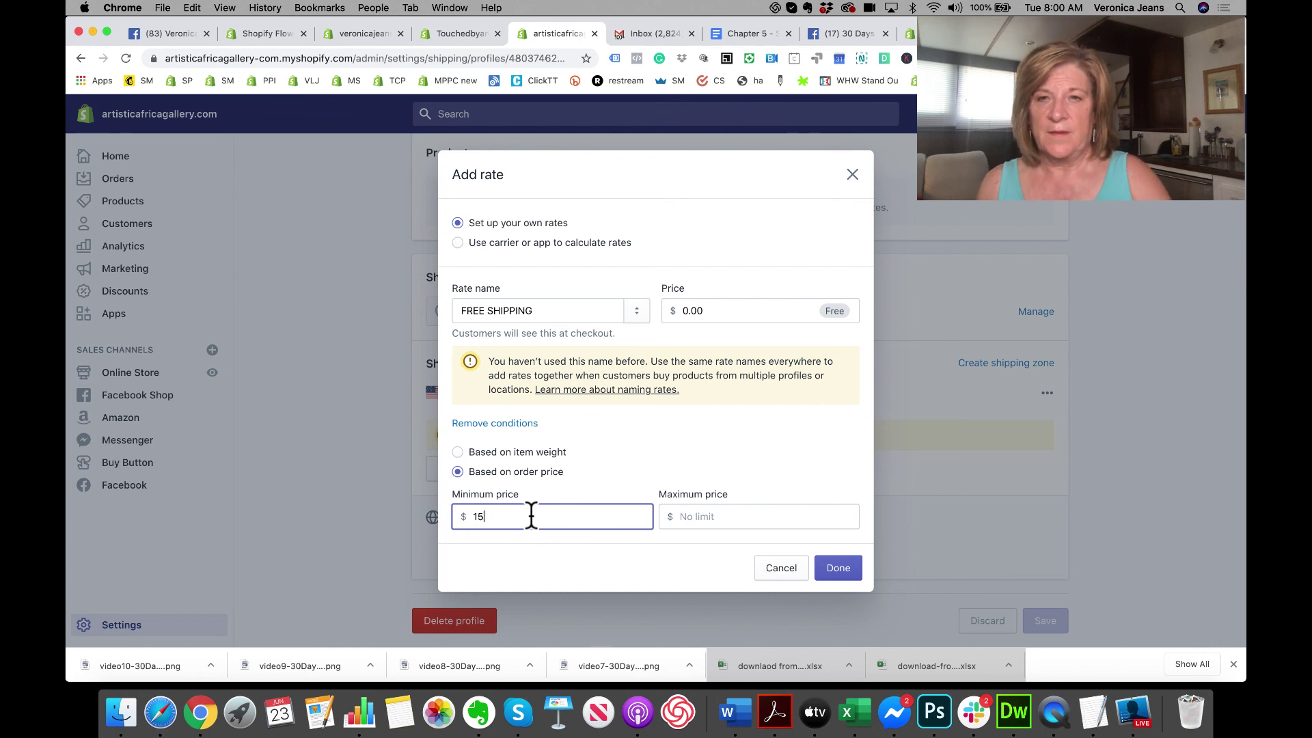
pyautogui.write('1000')
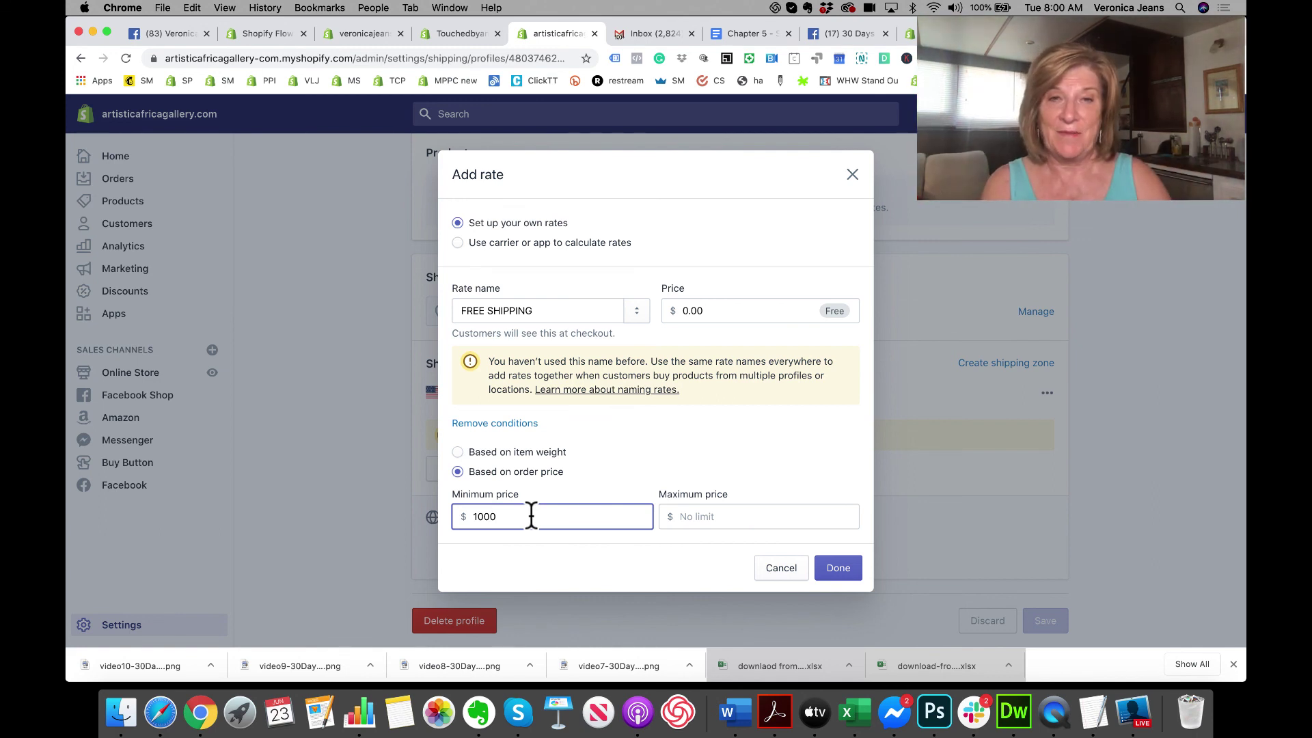
pyautogui.click(704, 517)
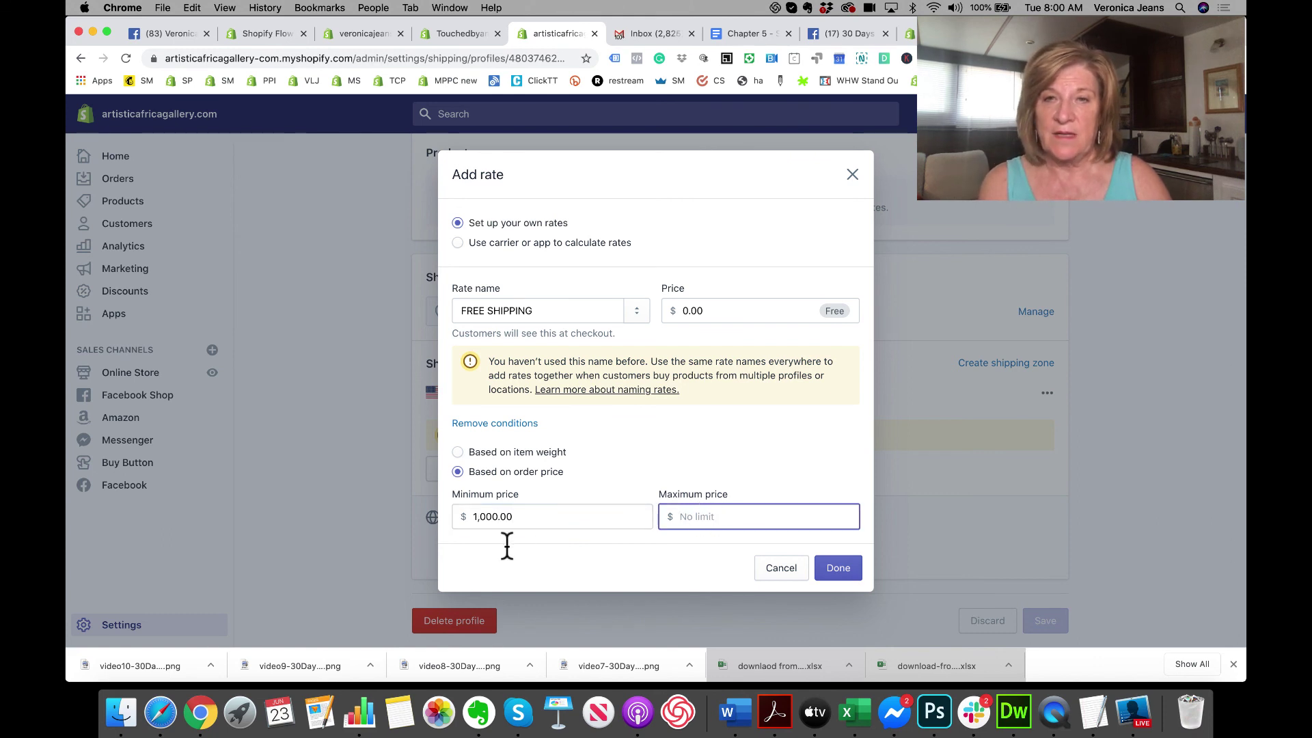
pyautogui.click(522, 517)
pyautogui.moveTo(523, 517); pyautogui.dragTo(456, 518)
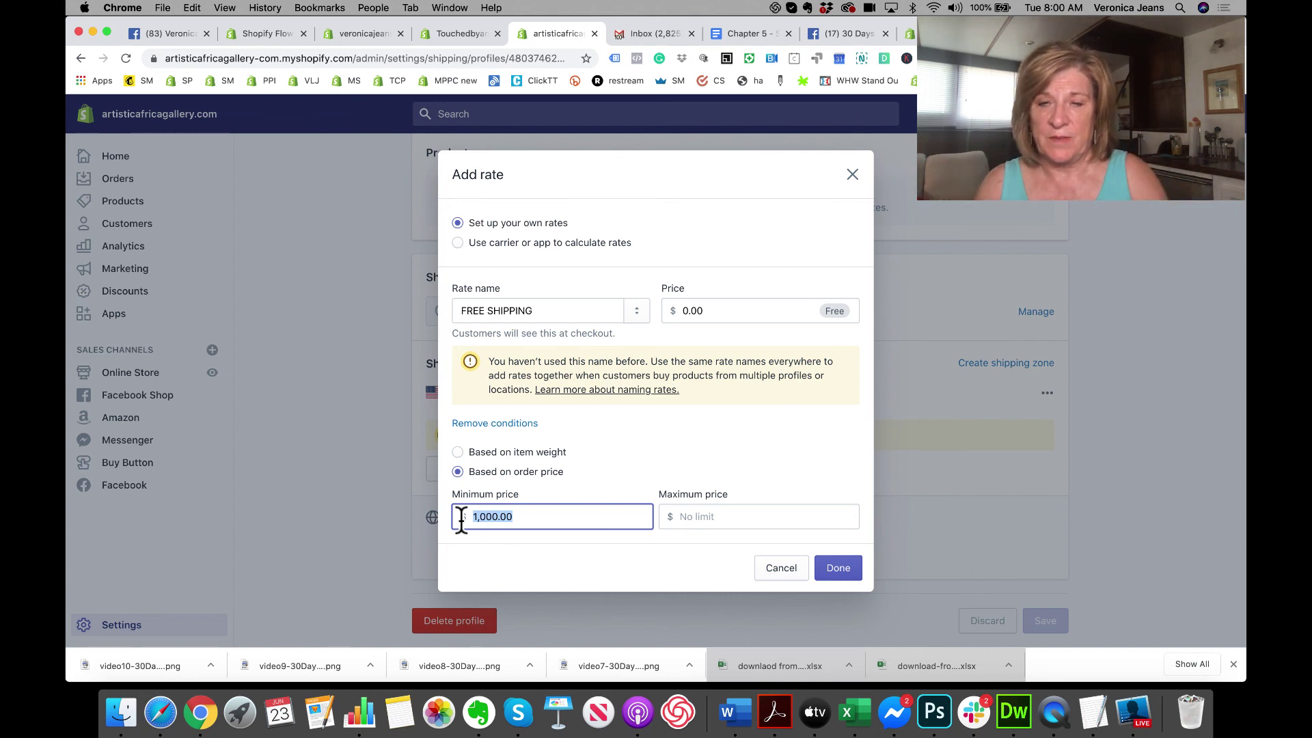
pyautogui.write('1,50')
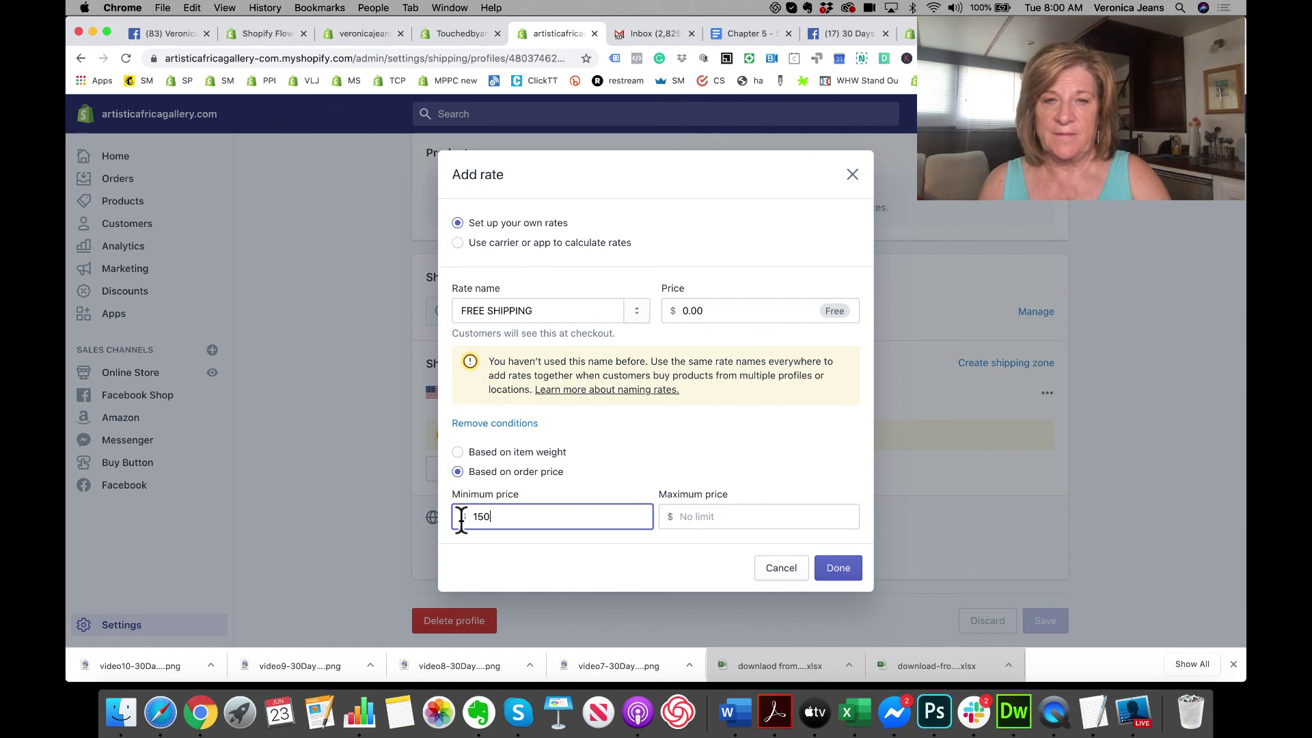
pyautogui.write('0')
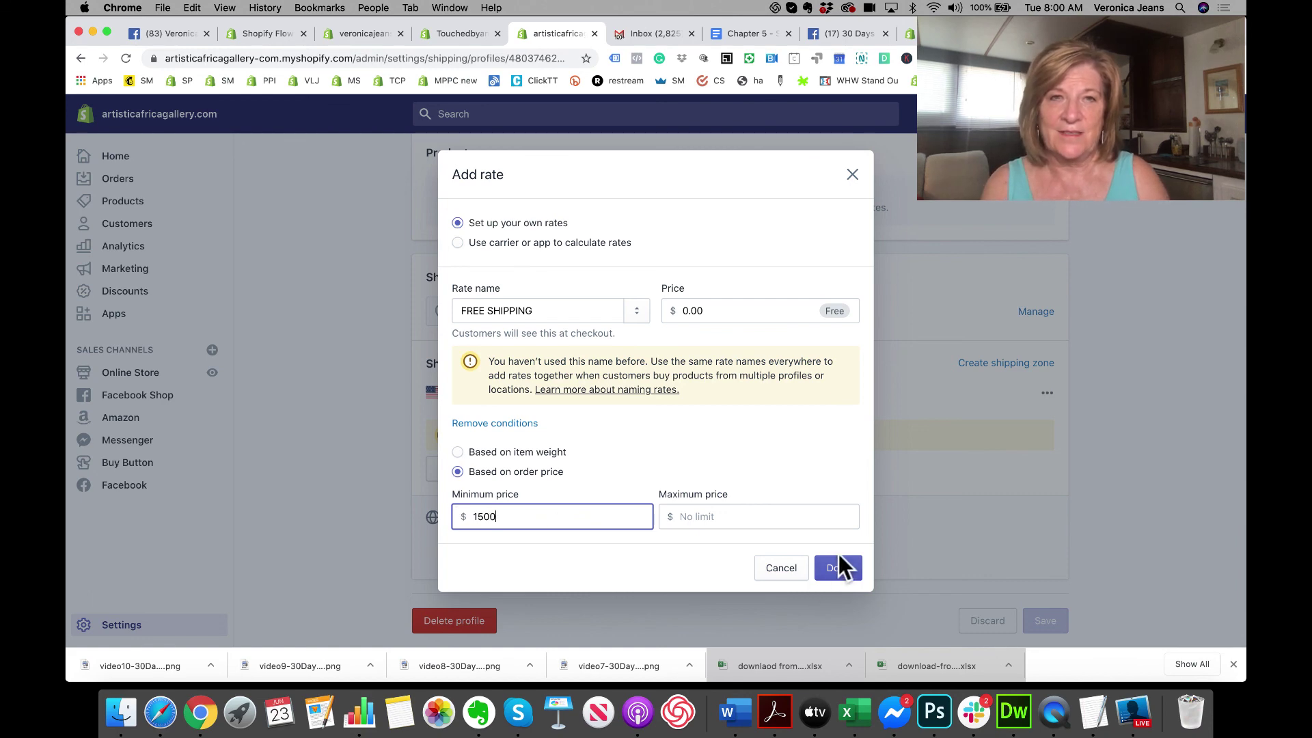
pyautogui.click(838, 567)
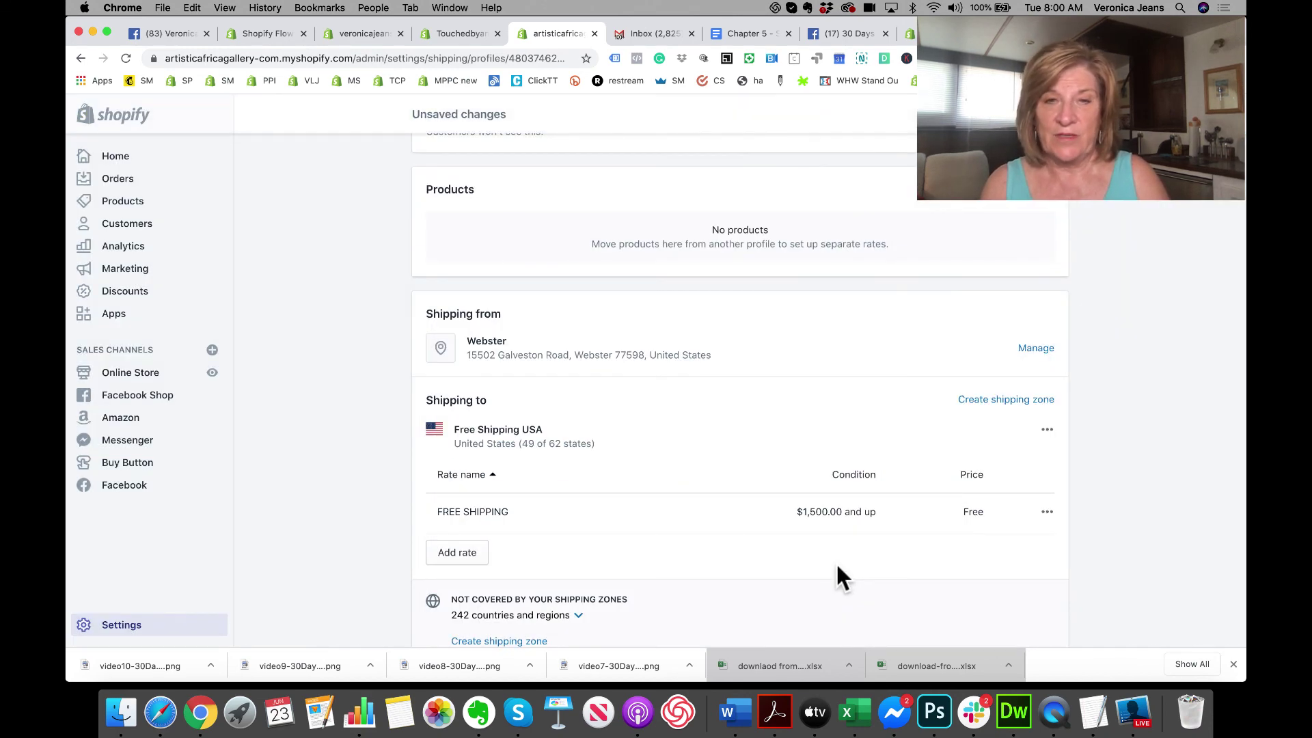
# Step: Save the profile, then delete the Free Shipping profile and confirm the deletion
pyautogui.click(1212, 114)
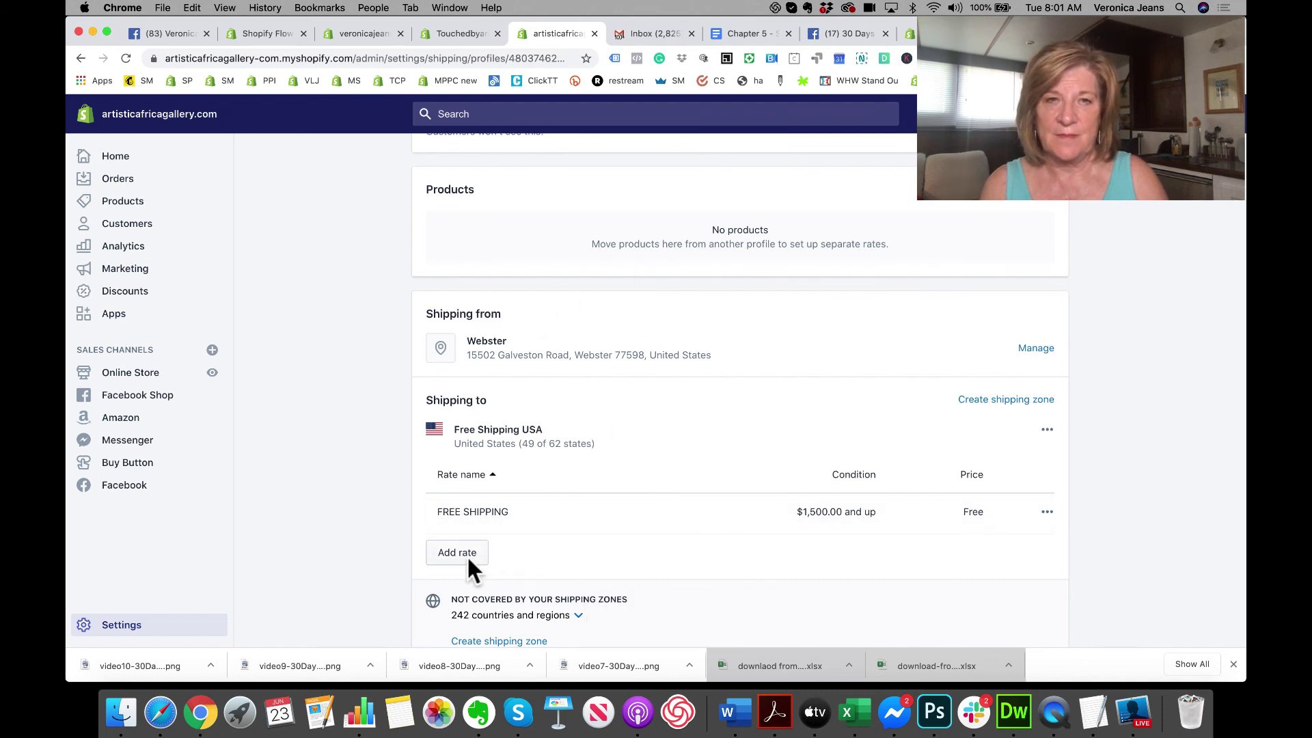
pyautogui.click(1045, 513)
pyautogui.scroll(-2, 840, 529)
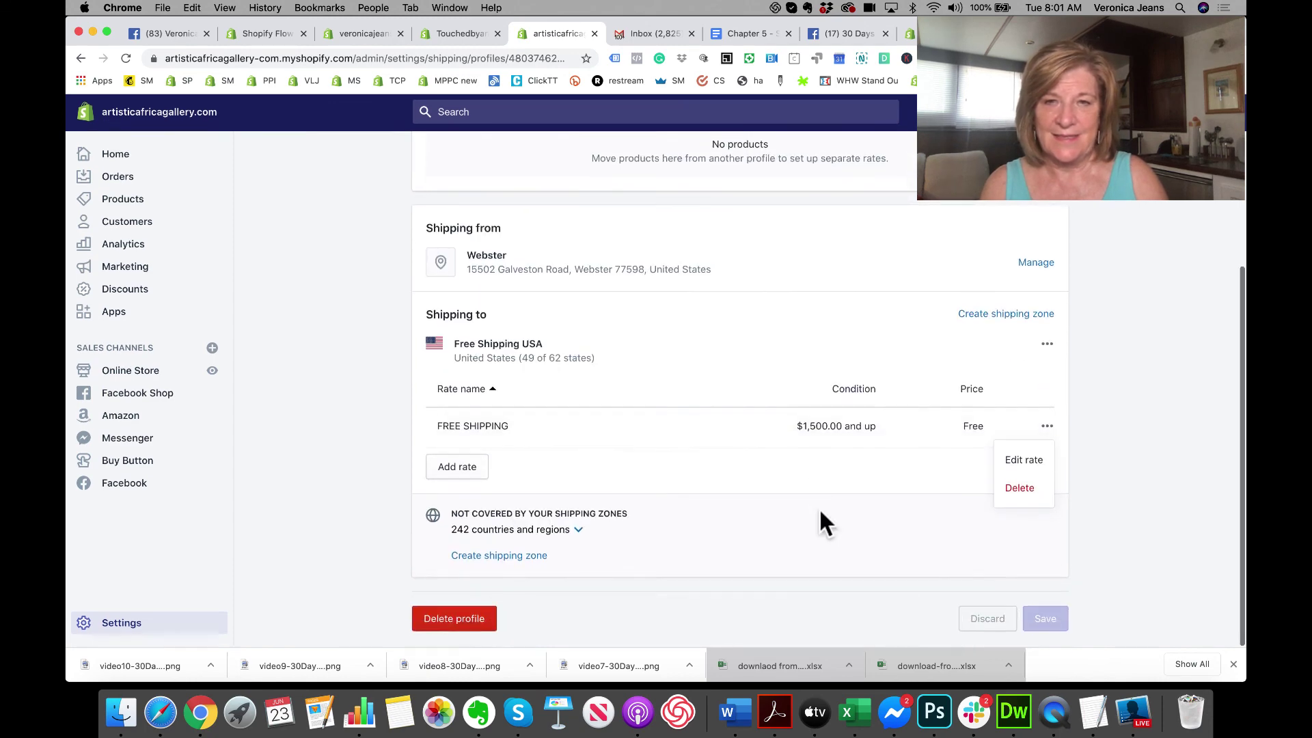
pyautogui.click(446, 621)
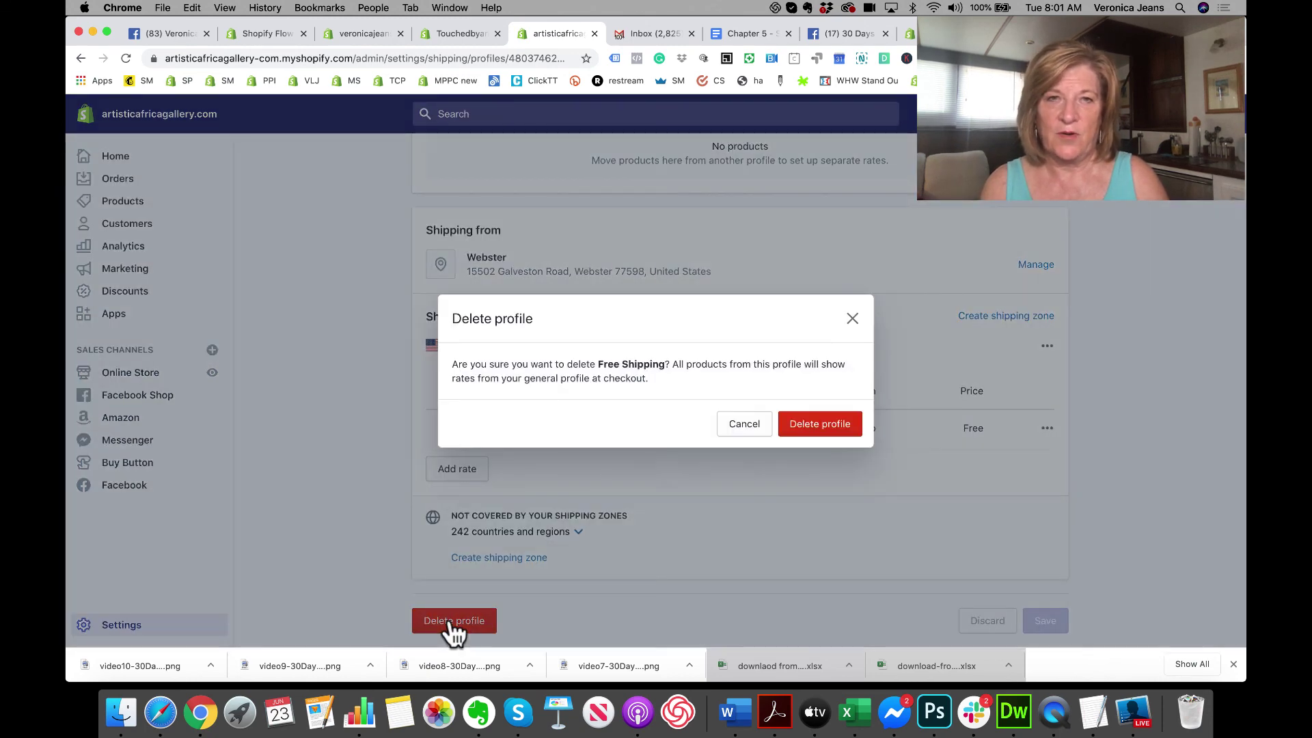
pyautogui.click(827, 423)
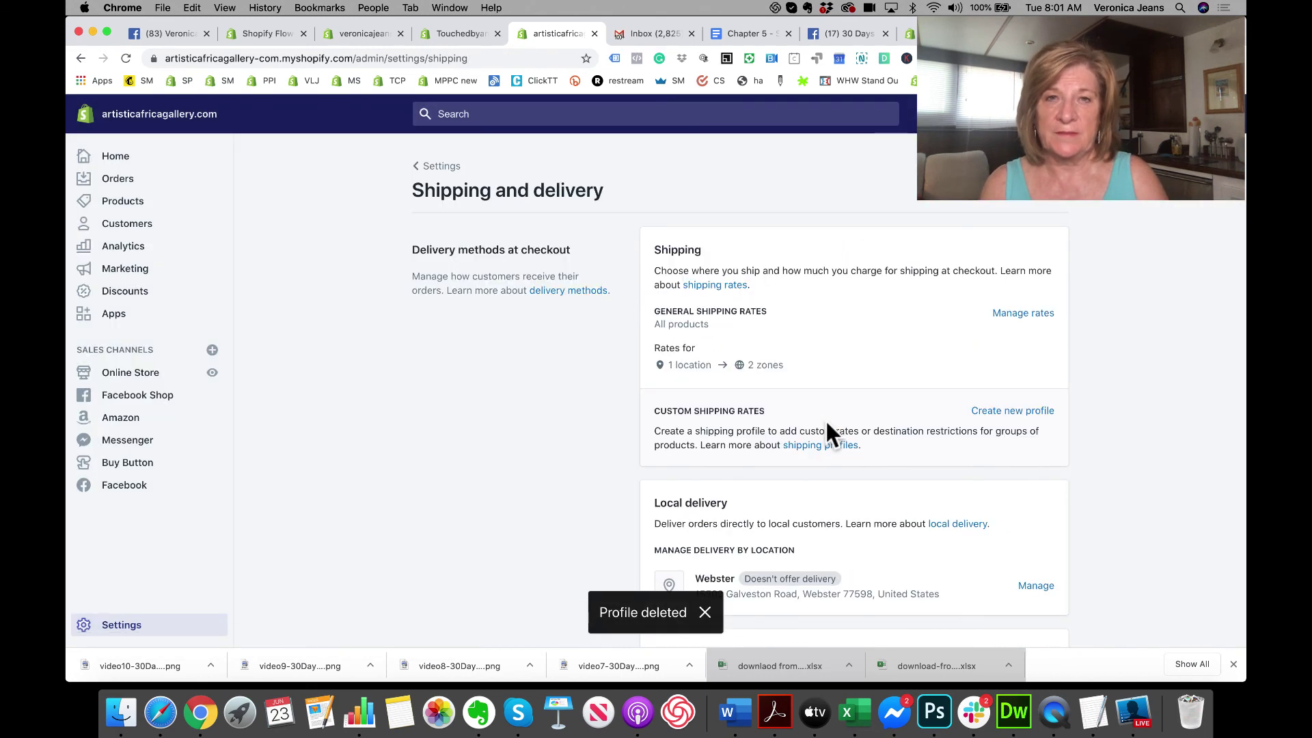
pyautogui.scroll(-5, 825, 420)
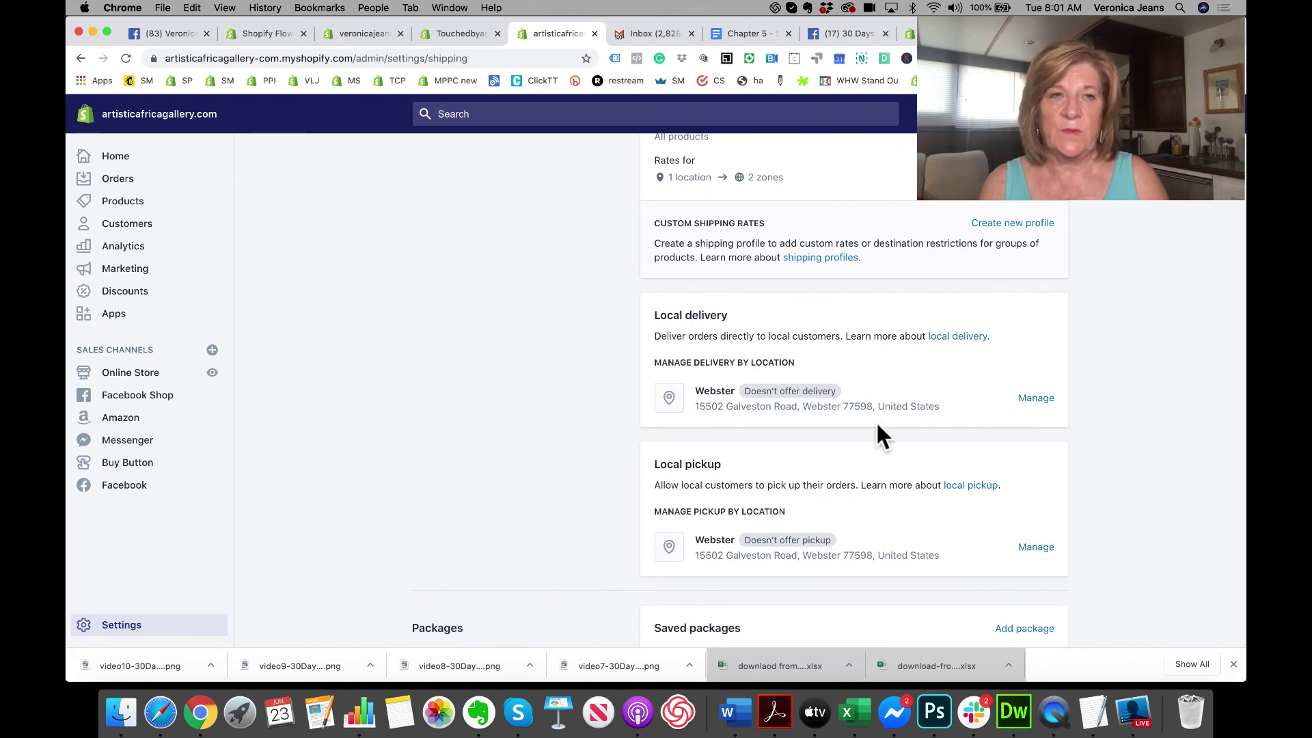
# Step: Enable local delivery for the Webster location with a 25 mi delivery radius
pyautogui.click(1036, 400)
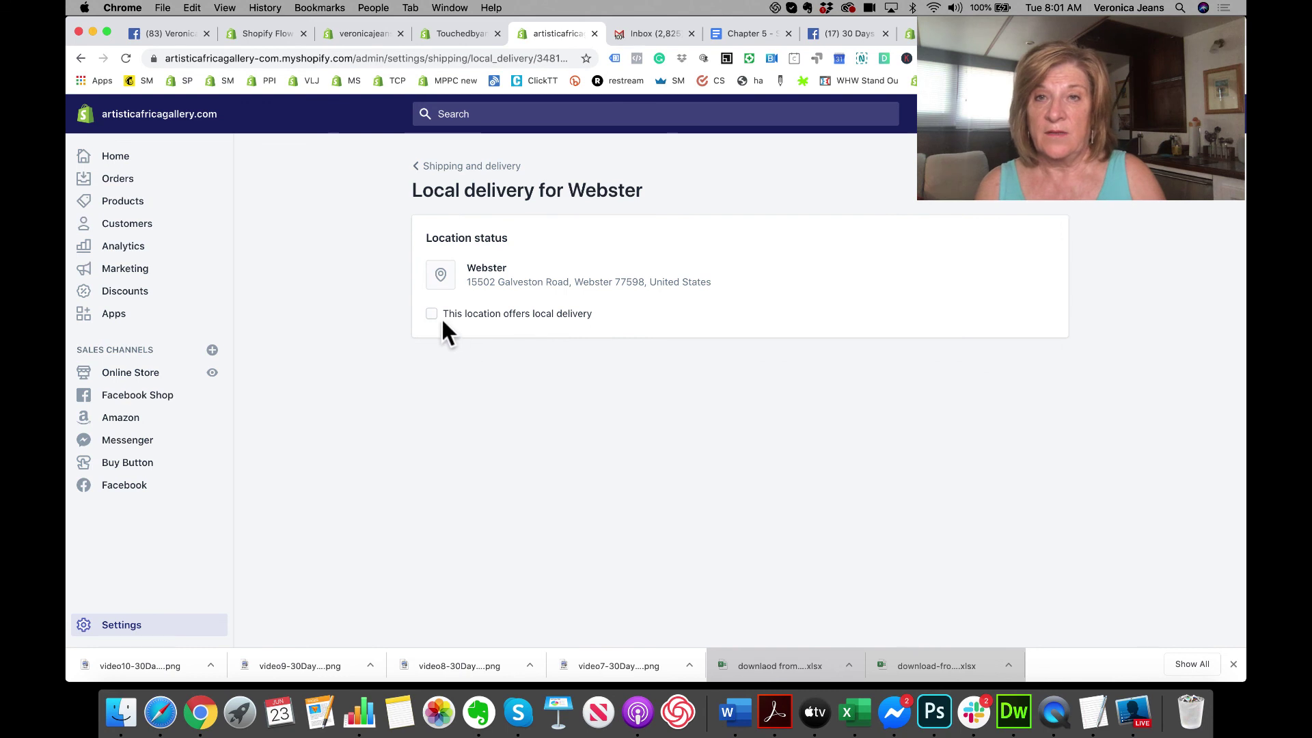
pyautogui.click(432, 314)
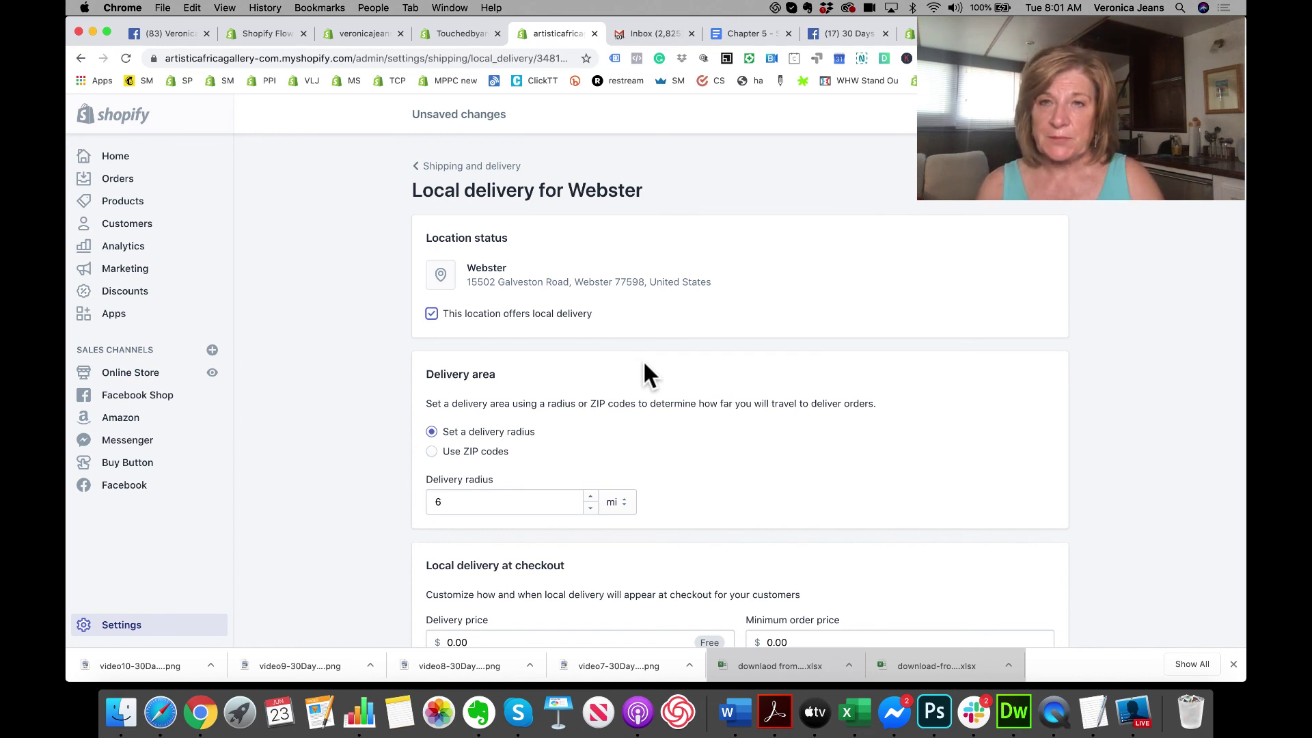
pyautogui.scroll(-3, 642, 359)
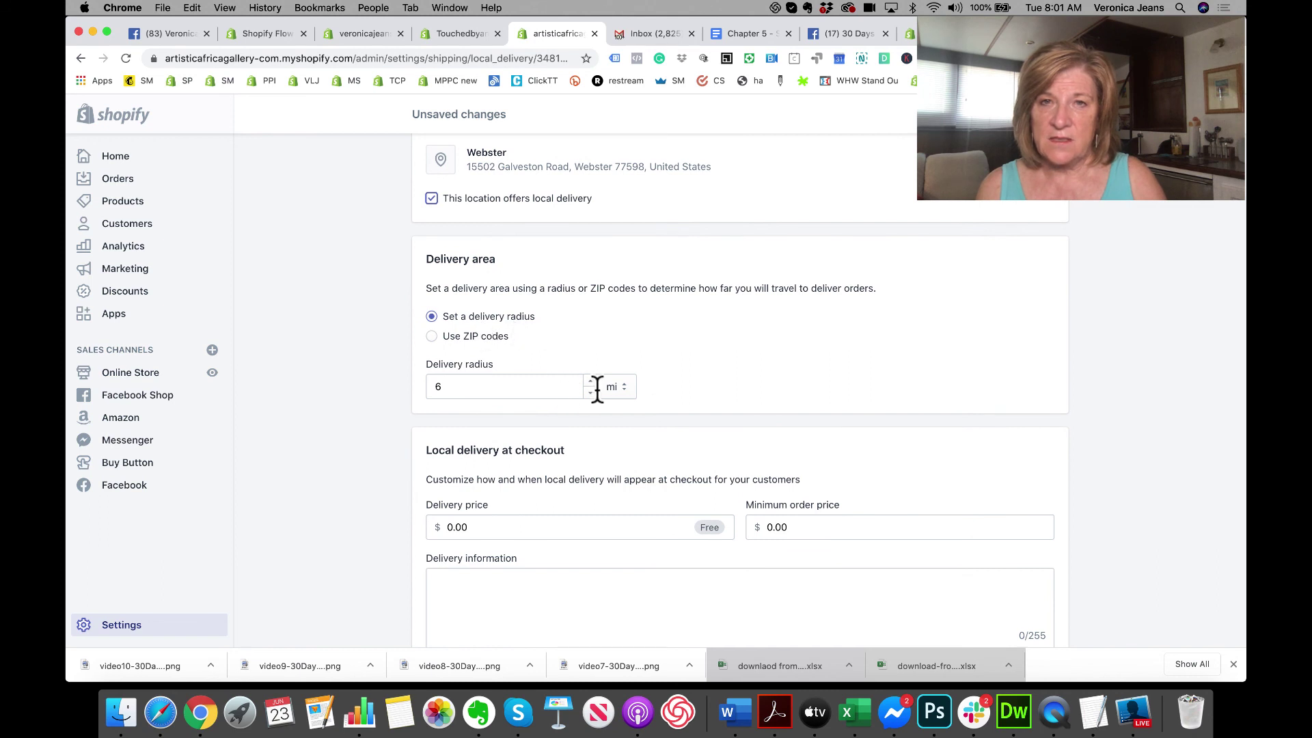
pyautogui.moveTo(445, 383); pyautogui.dragTo(424, 387)
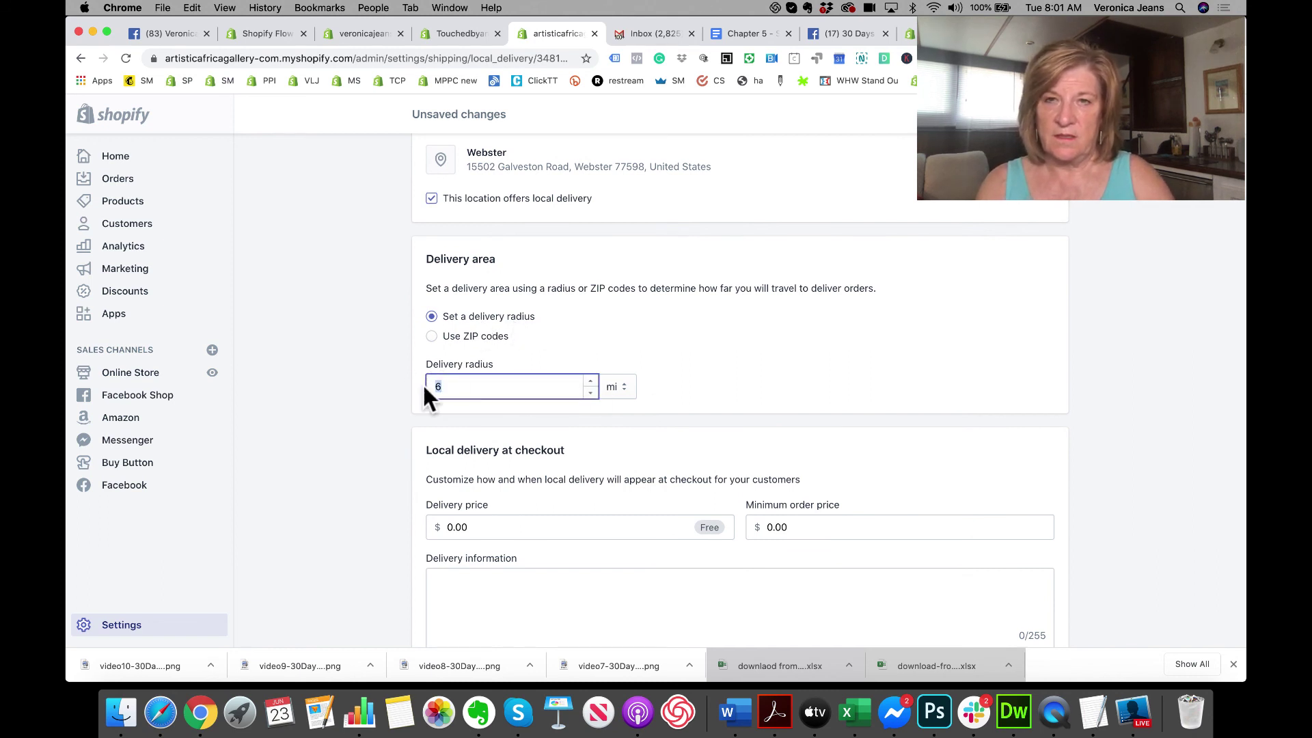
pyautogui.write('50')
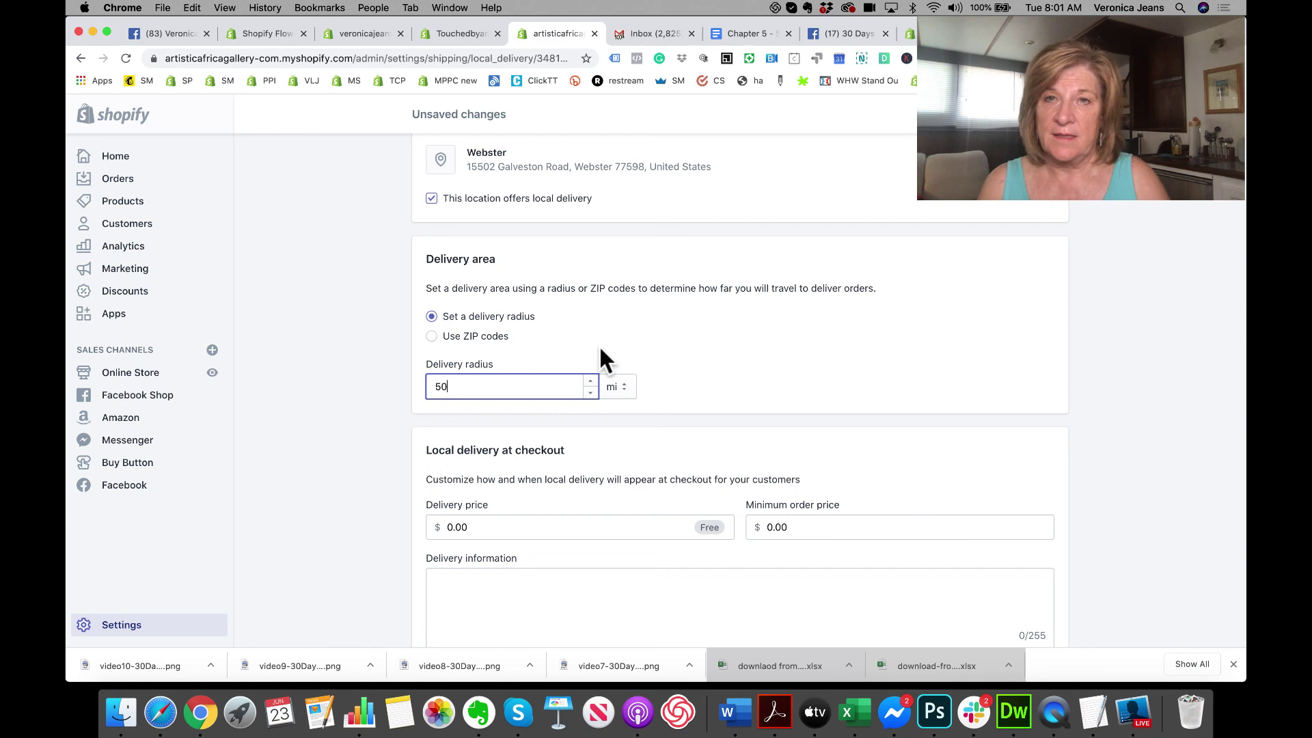
pyautogui.scroll(-2, 600, 349)
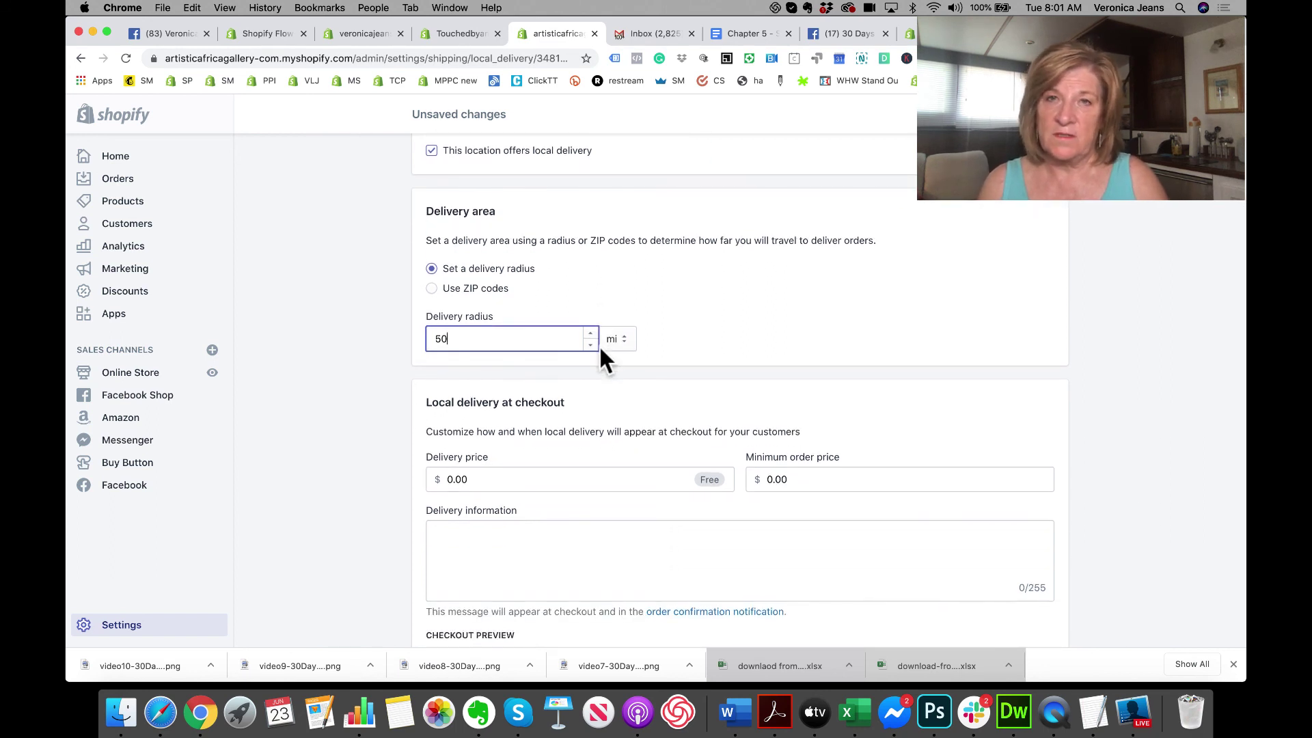
pyautogui.scroll(5, 601, 350)
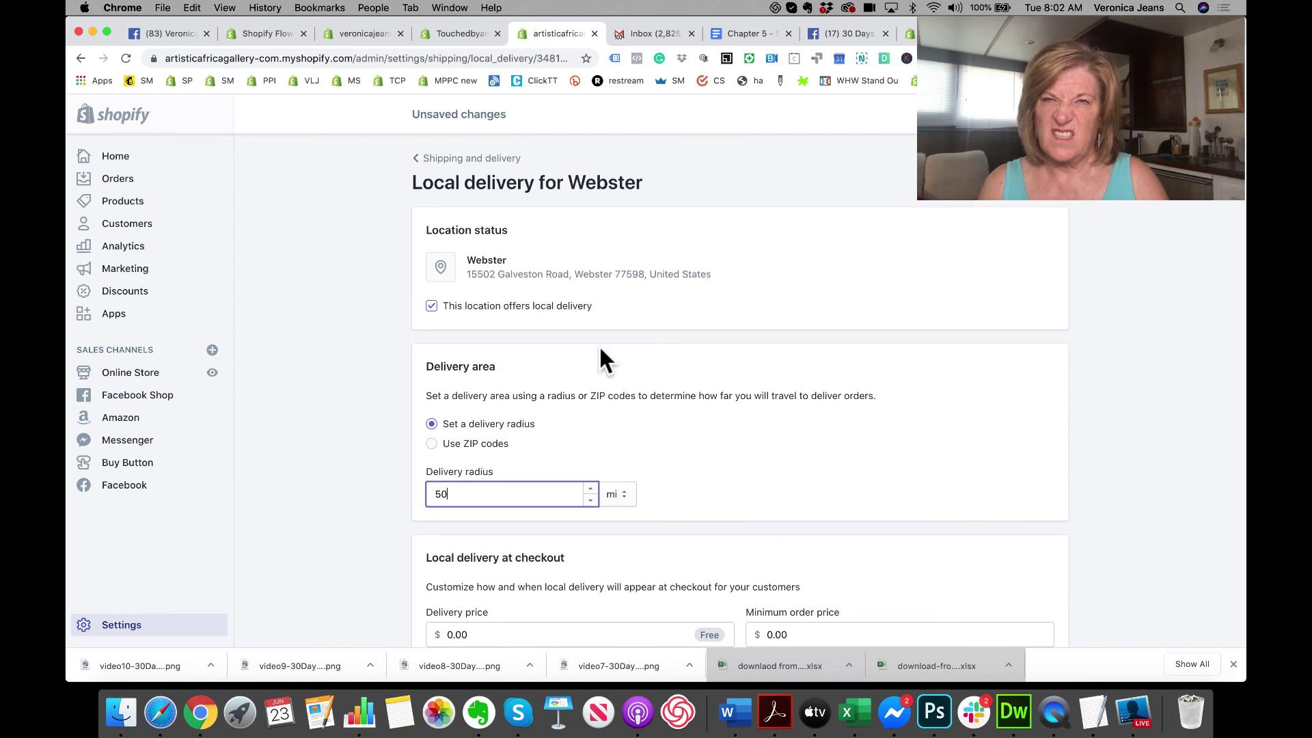
pyautogui.scroll(-5, 601, 350)
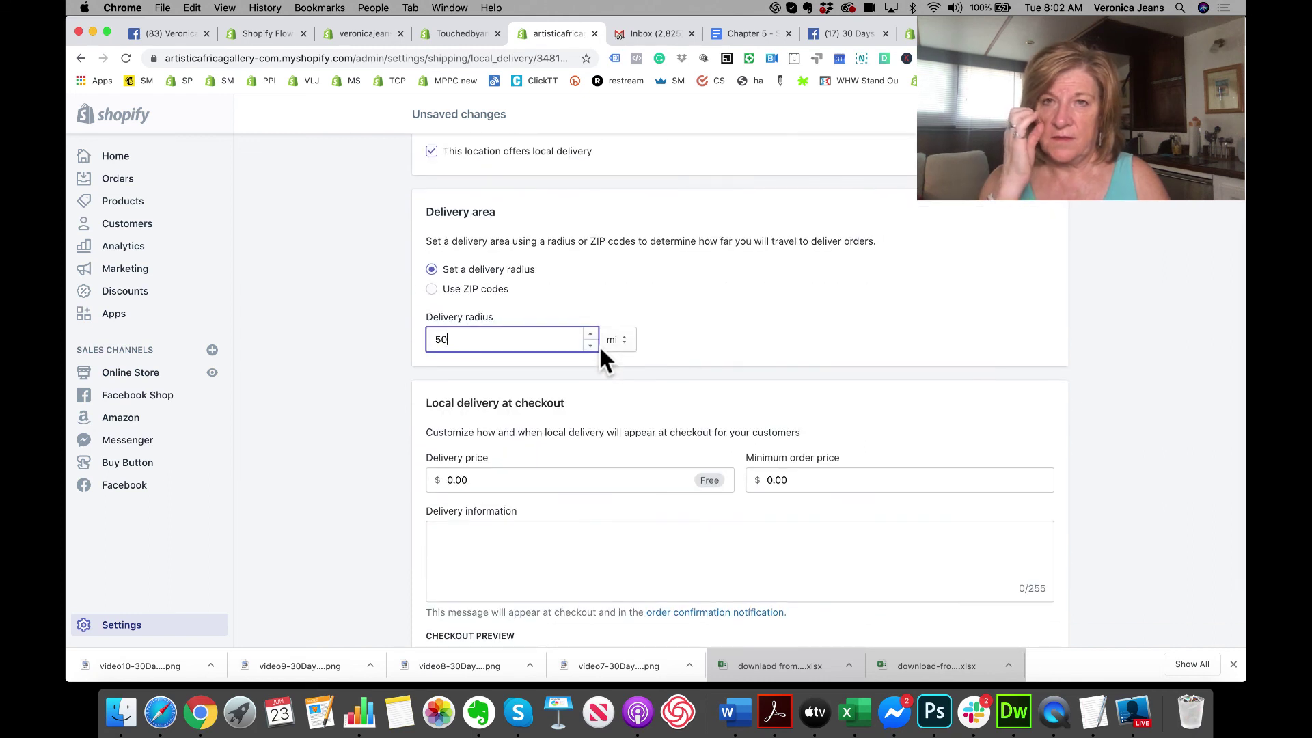
pyautogui.moveTo(474, 336); pyautogui.dragTo(437, 338)
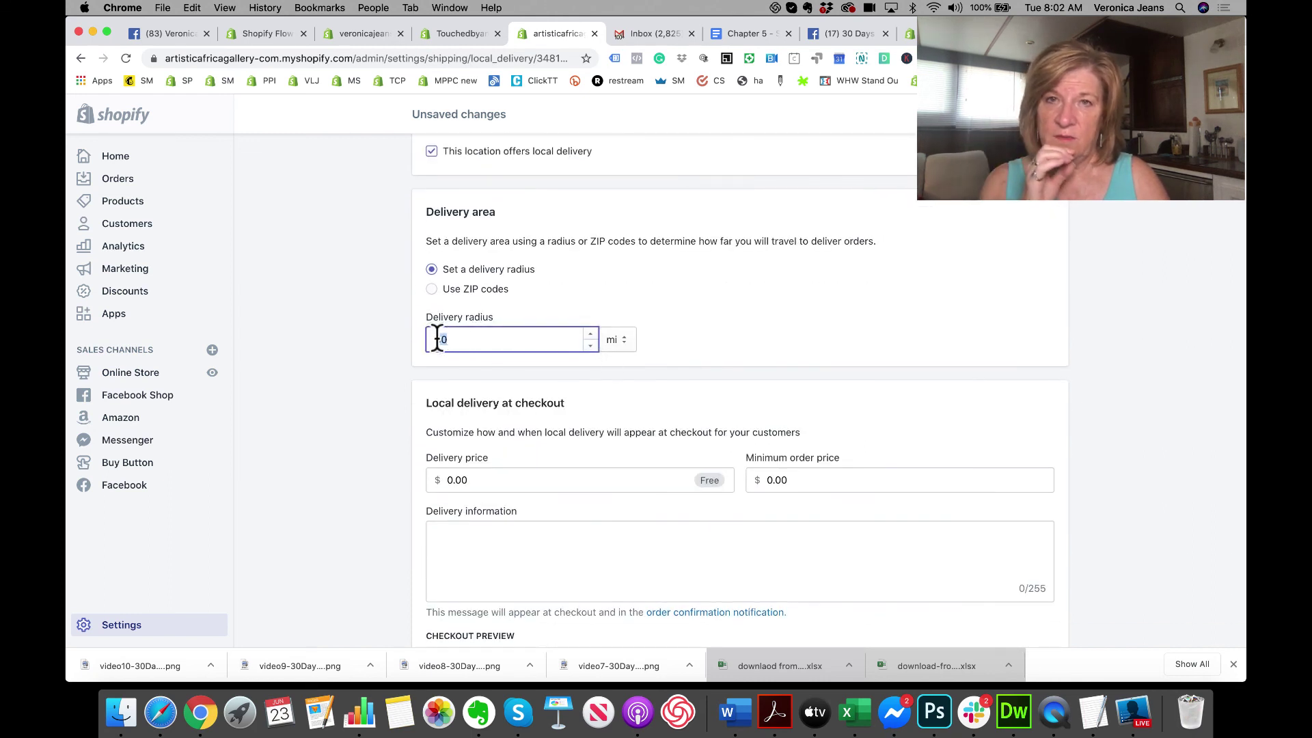
pyautogui.write('25')
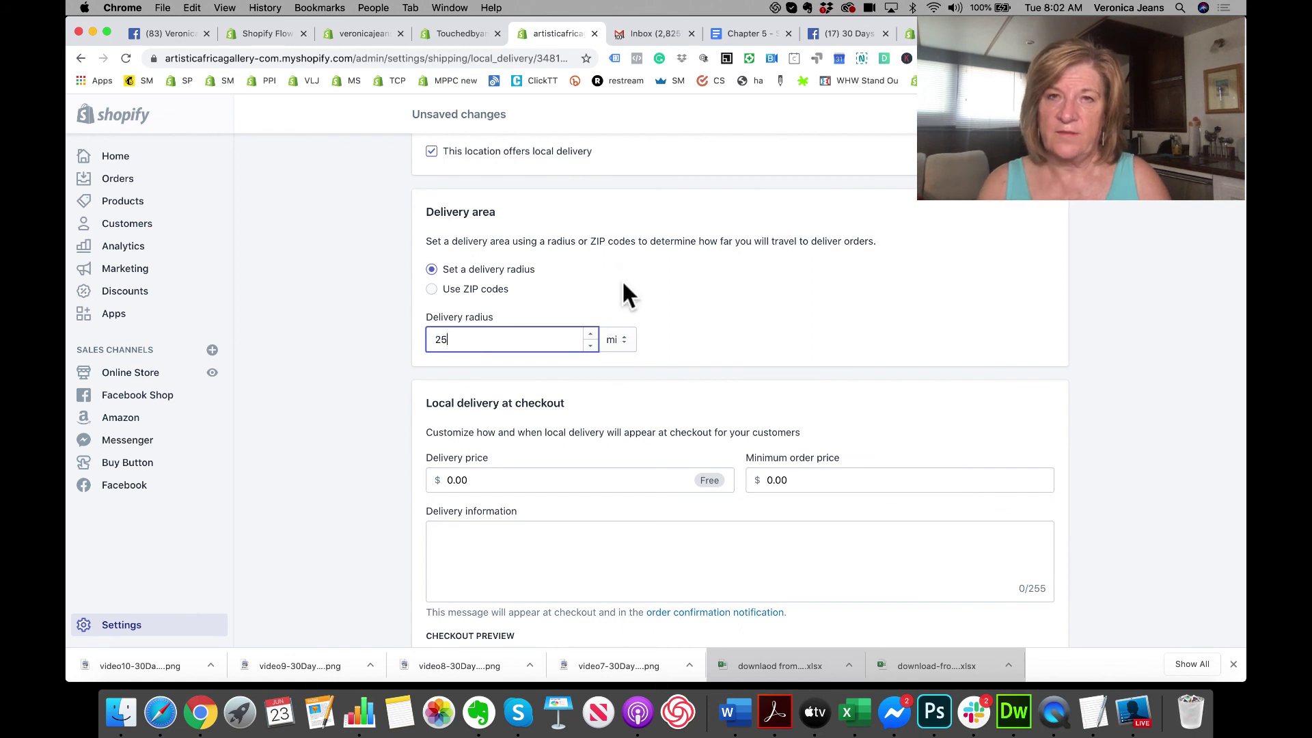
pyautogui.click(633, 275)
# Step: Write the delivery message 'Delivery is within 2 Days.', correct 'withing' to 'within', and save
pyautogui.scroll(-2, 634, 276)
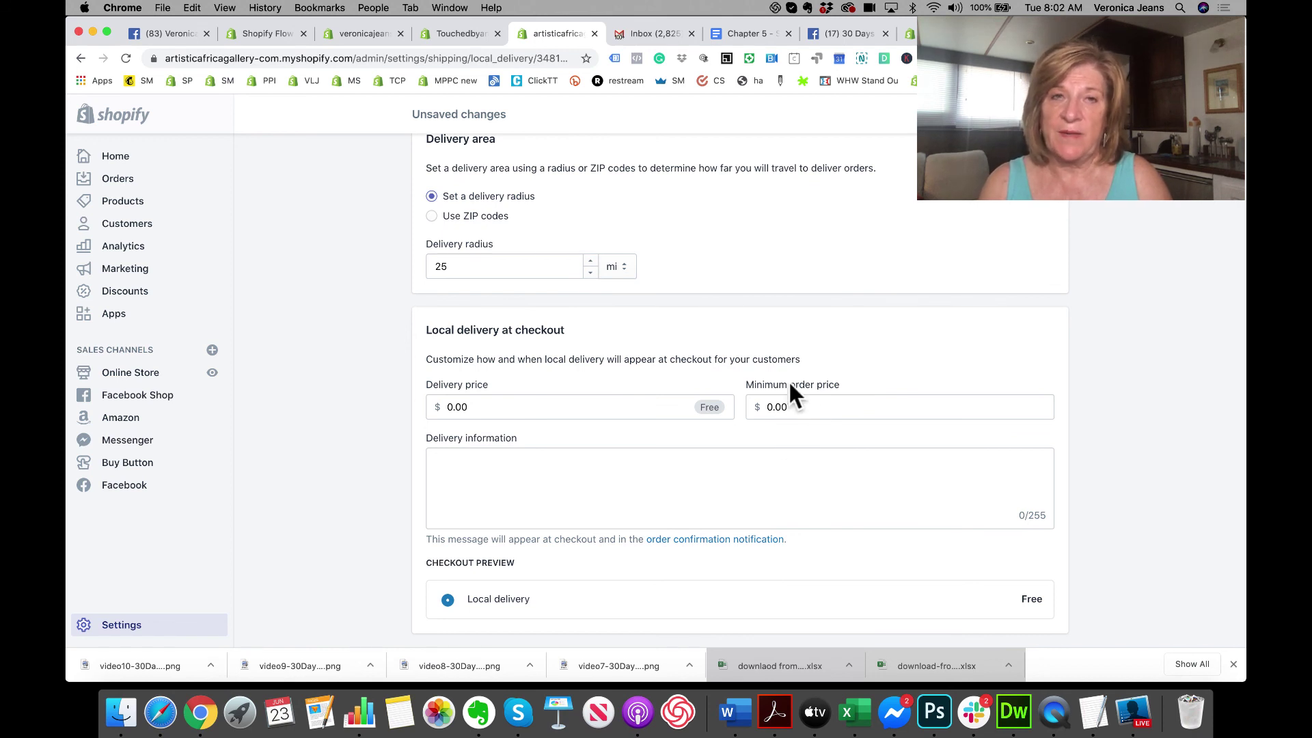
pyautogui.click(708, 483)
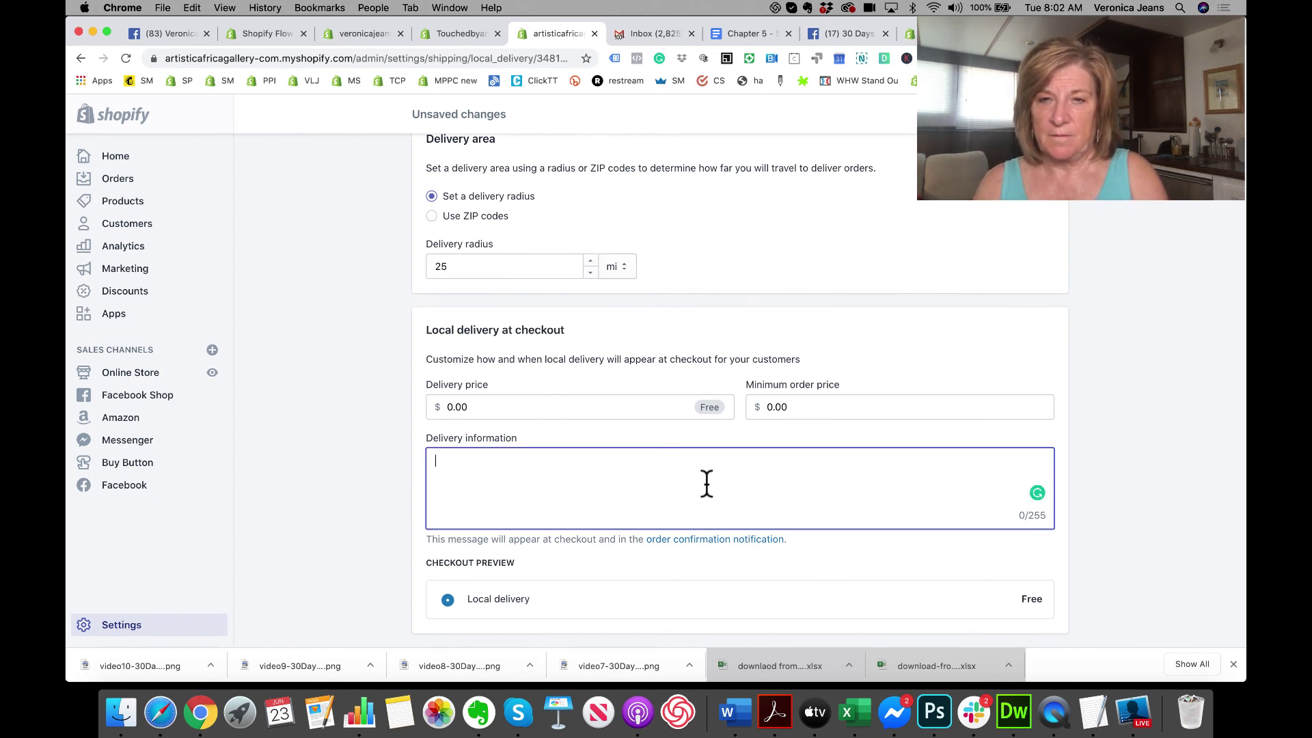
pyautogui.write('Delivery is withing 2')
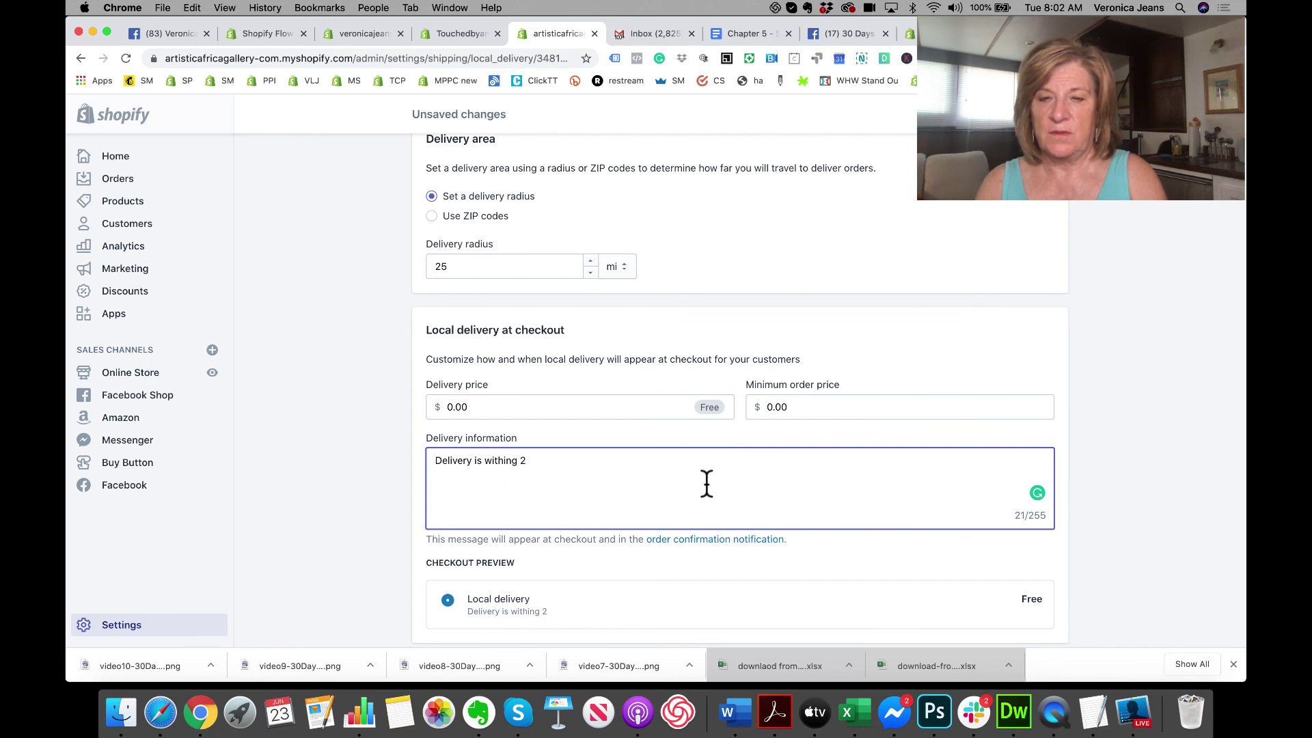
pyautogui.write('.')
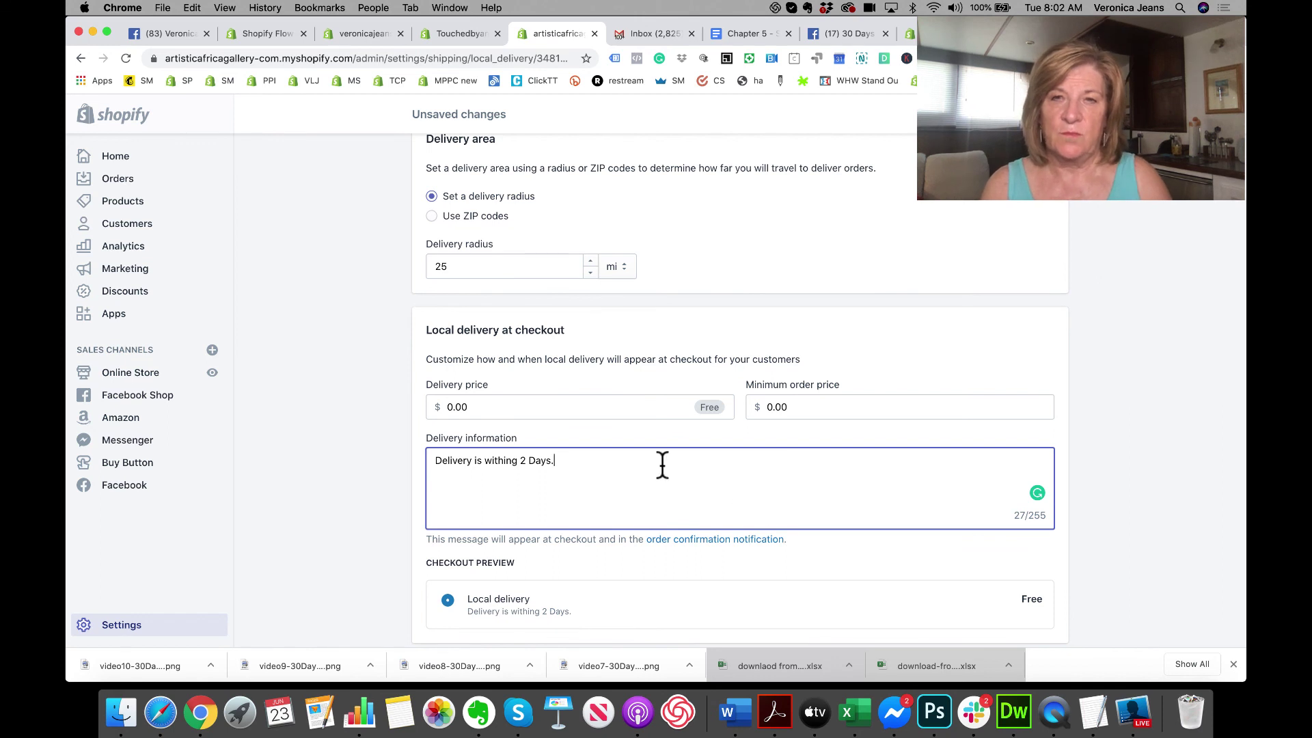
pyautogui.click(518, 461)
pyautogui.press('BackSpace')
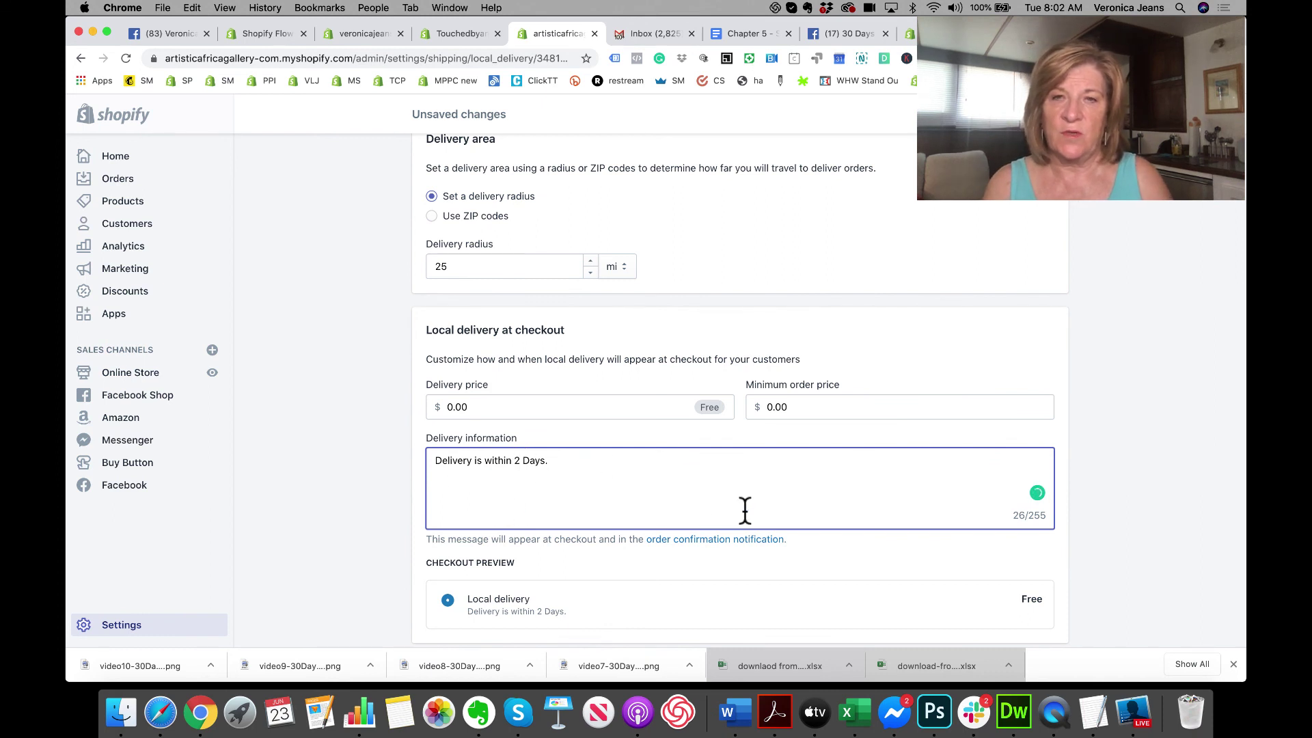
pyautogui.scroll(-1, 745, 509)
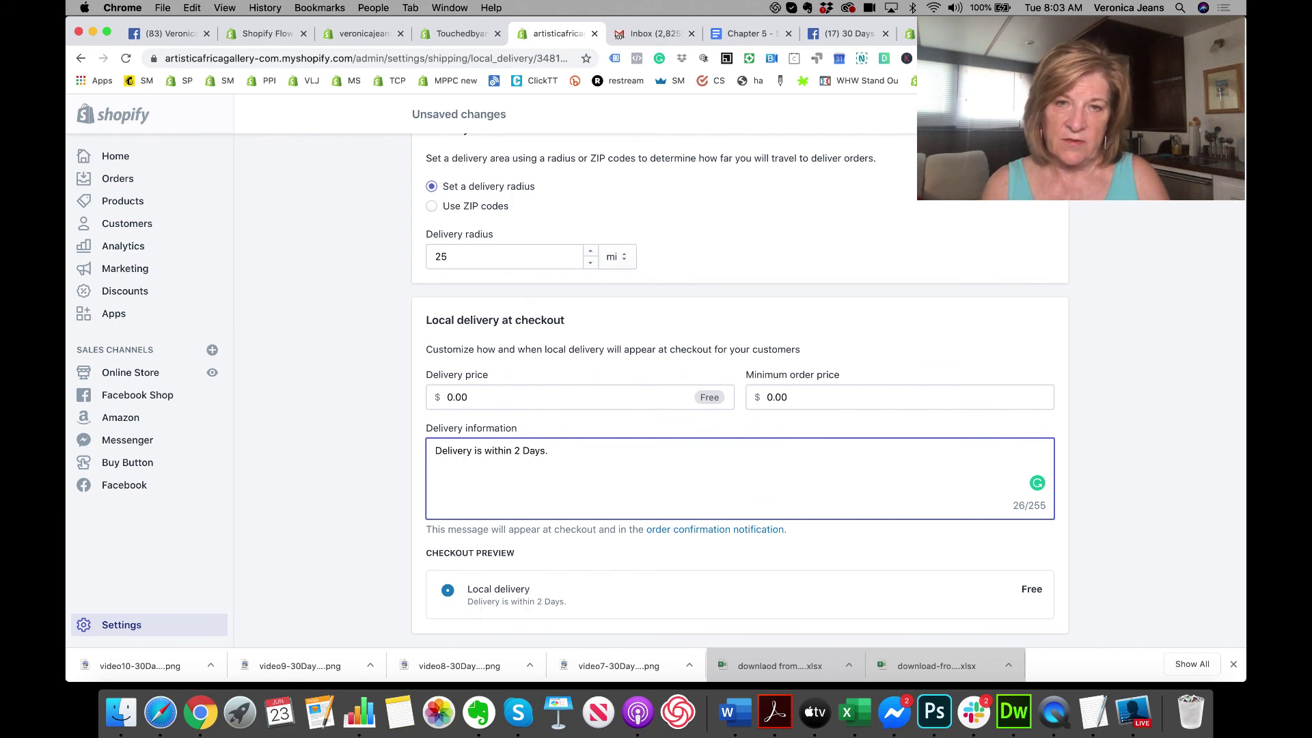
pyautogui.click(1005, 236)
pyautogui.press('super+s')
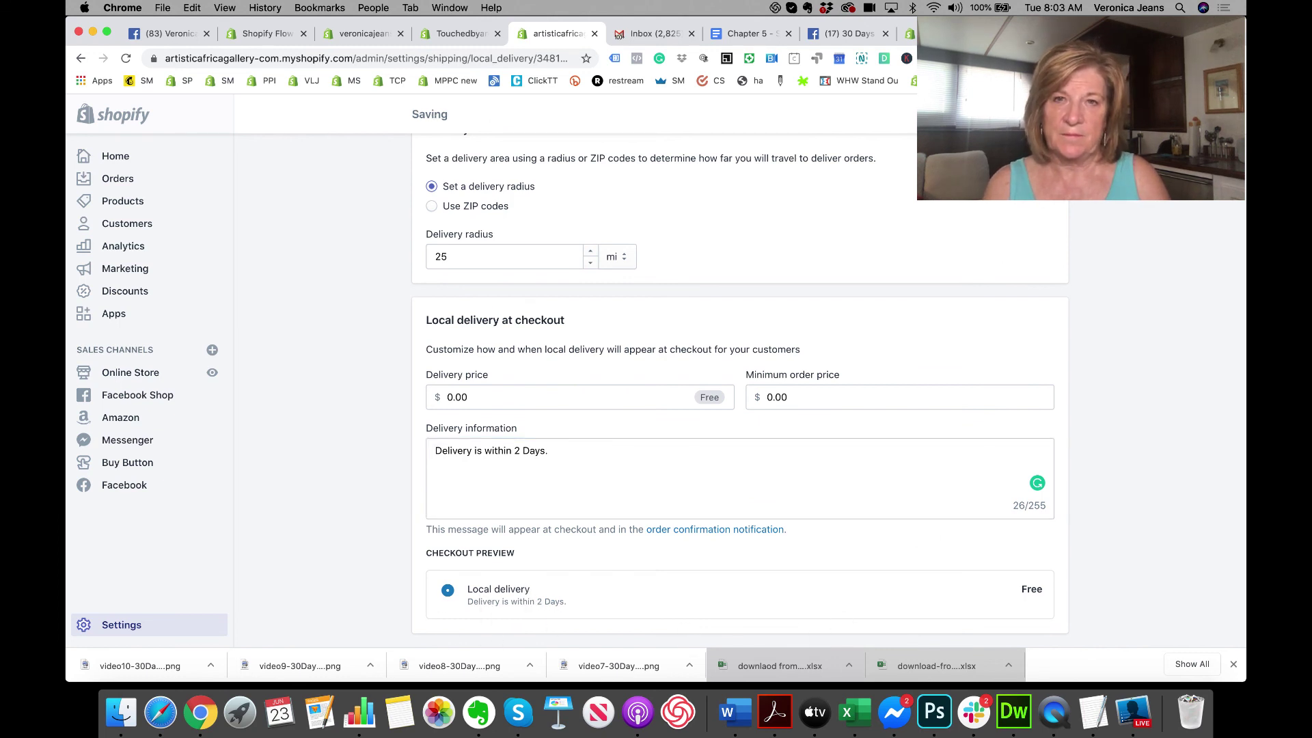
# Step: Append 'Call for next day delivery!' to the delivery message and save again
pyautogui.click(575, 457)
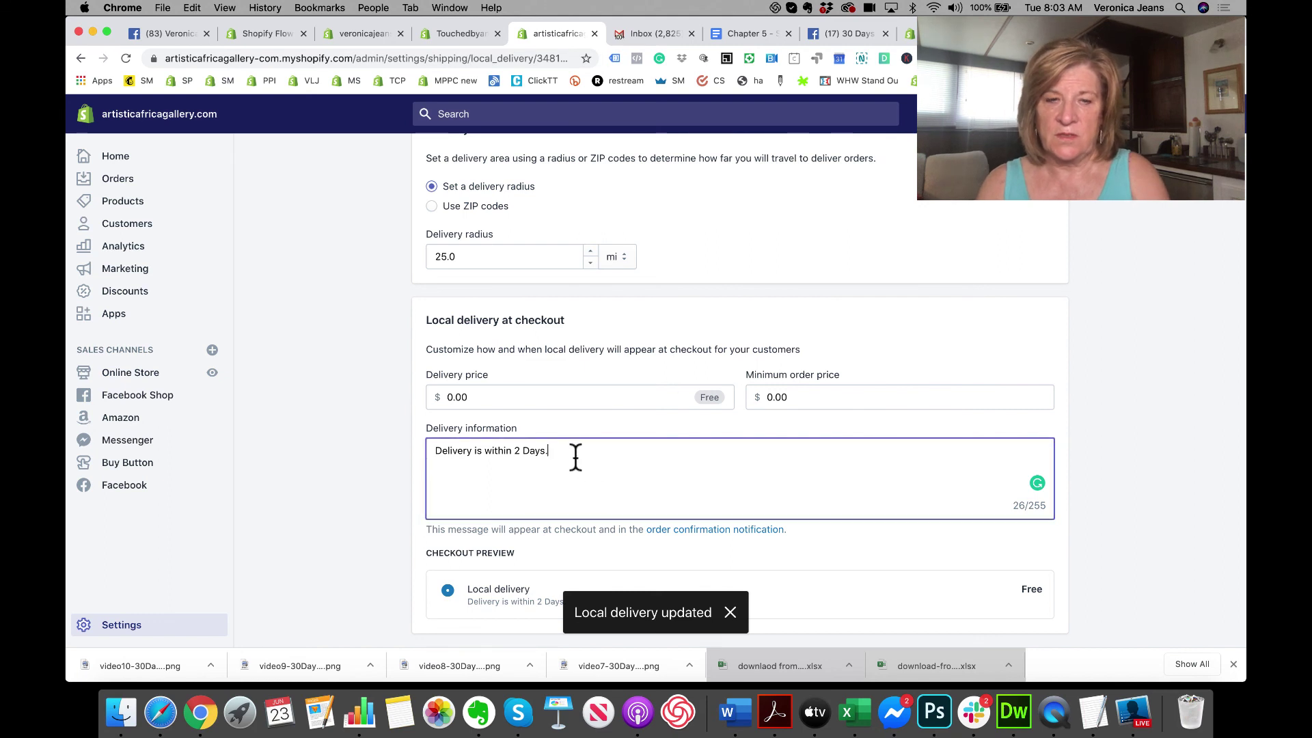
pyautogui.write('Call for next day')
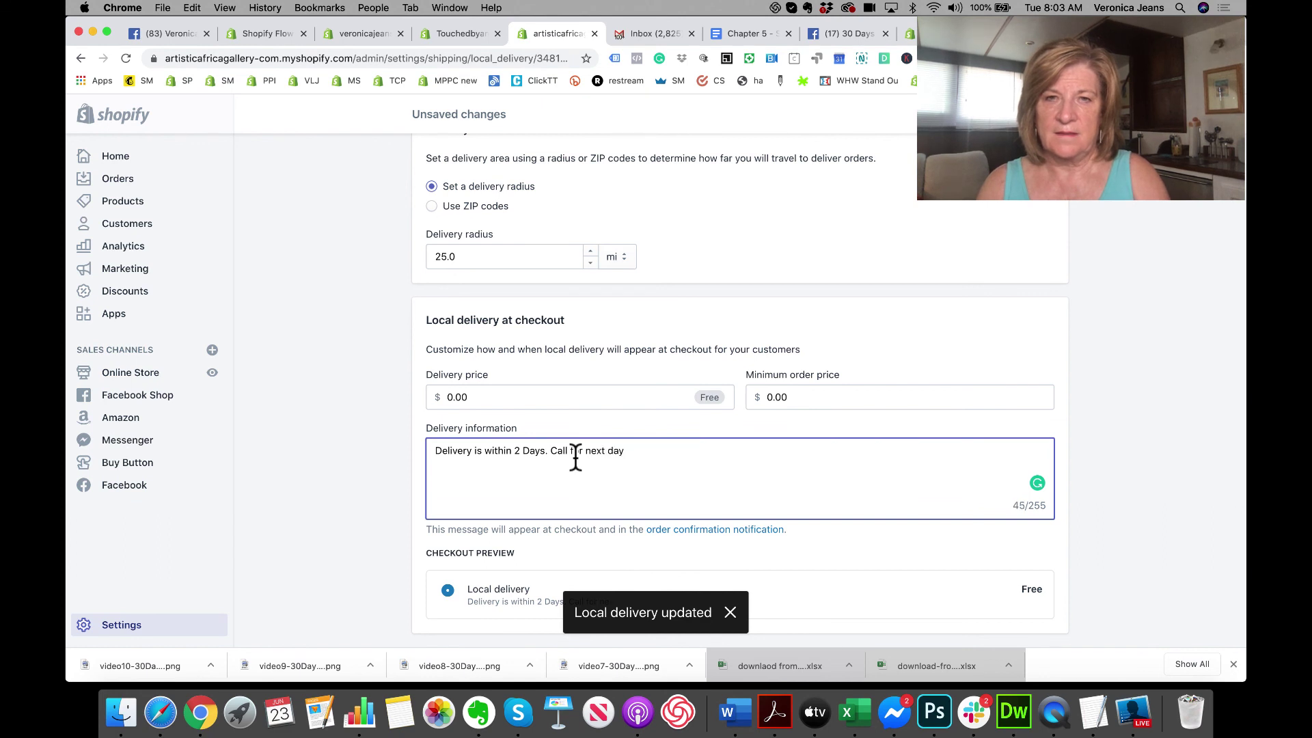
pyautogui.write('deli')
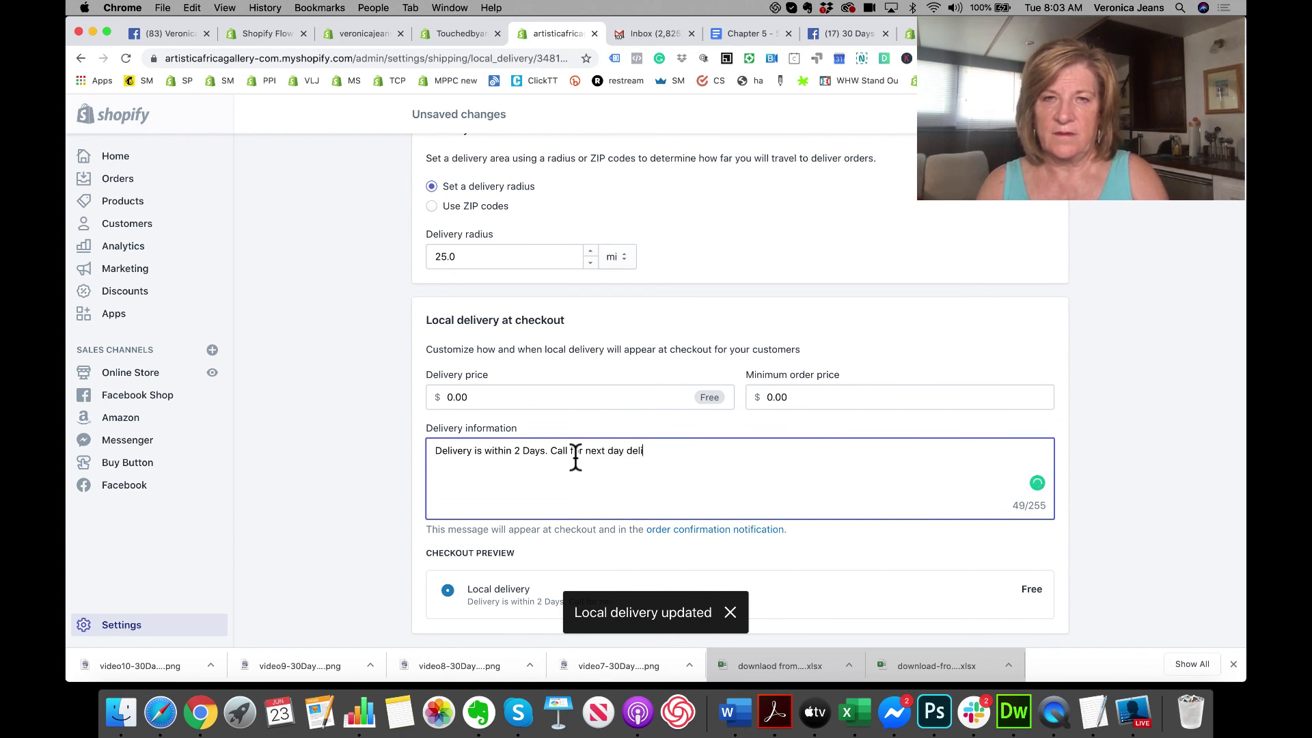
pyautogui.write('very')
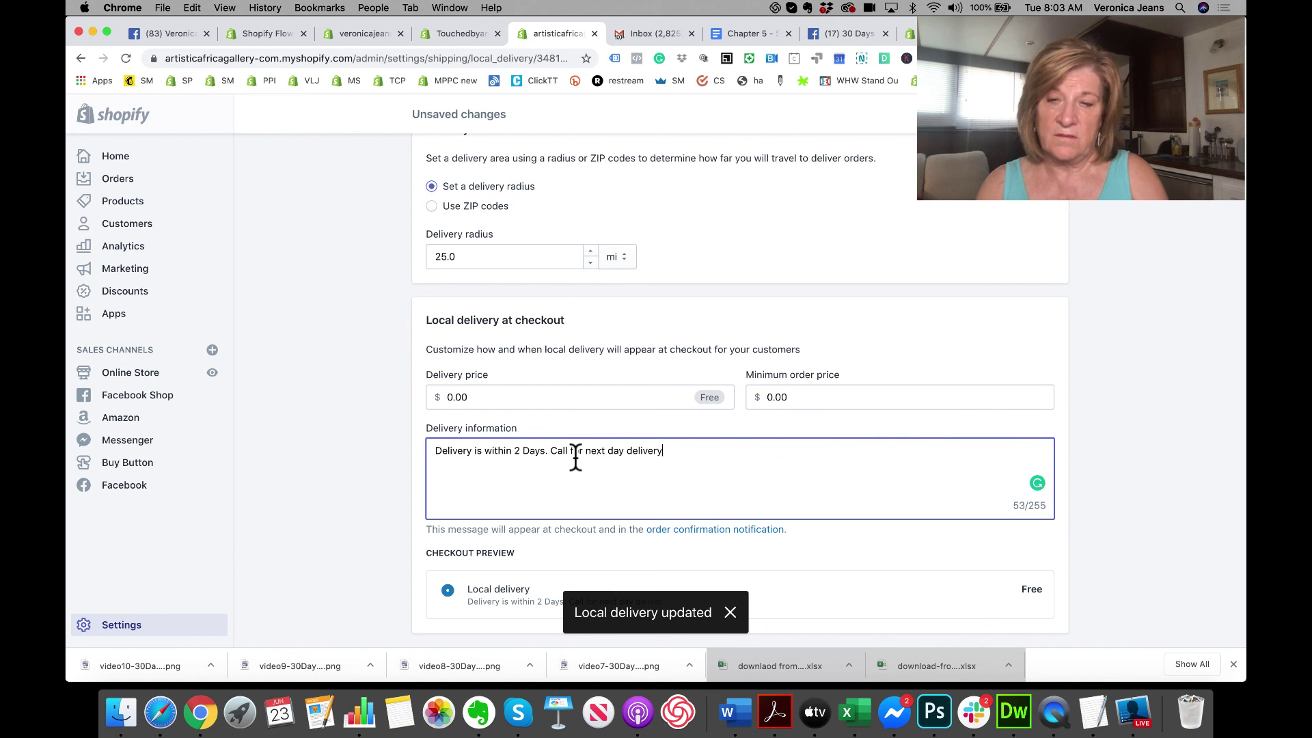
pyautogui.write('!')
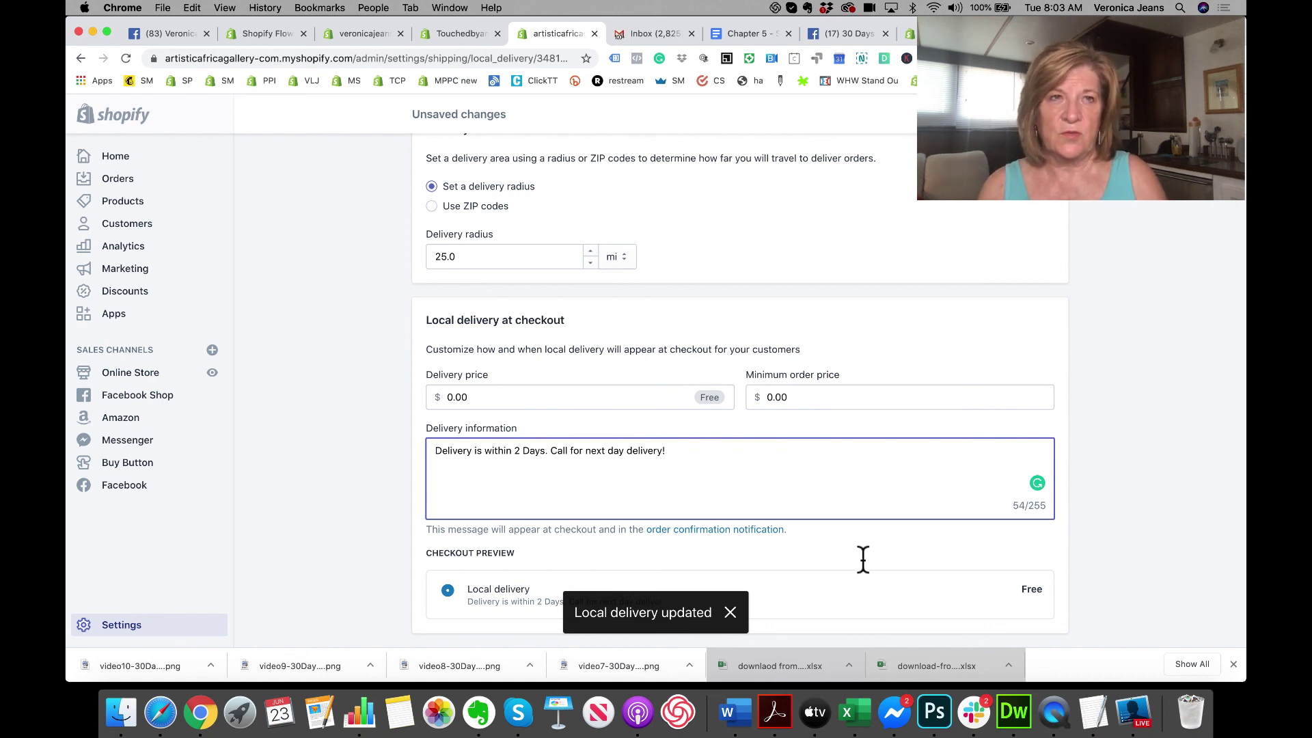
pyautogui.click(1039, 114)
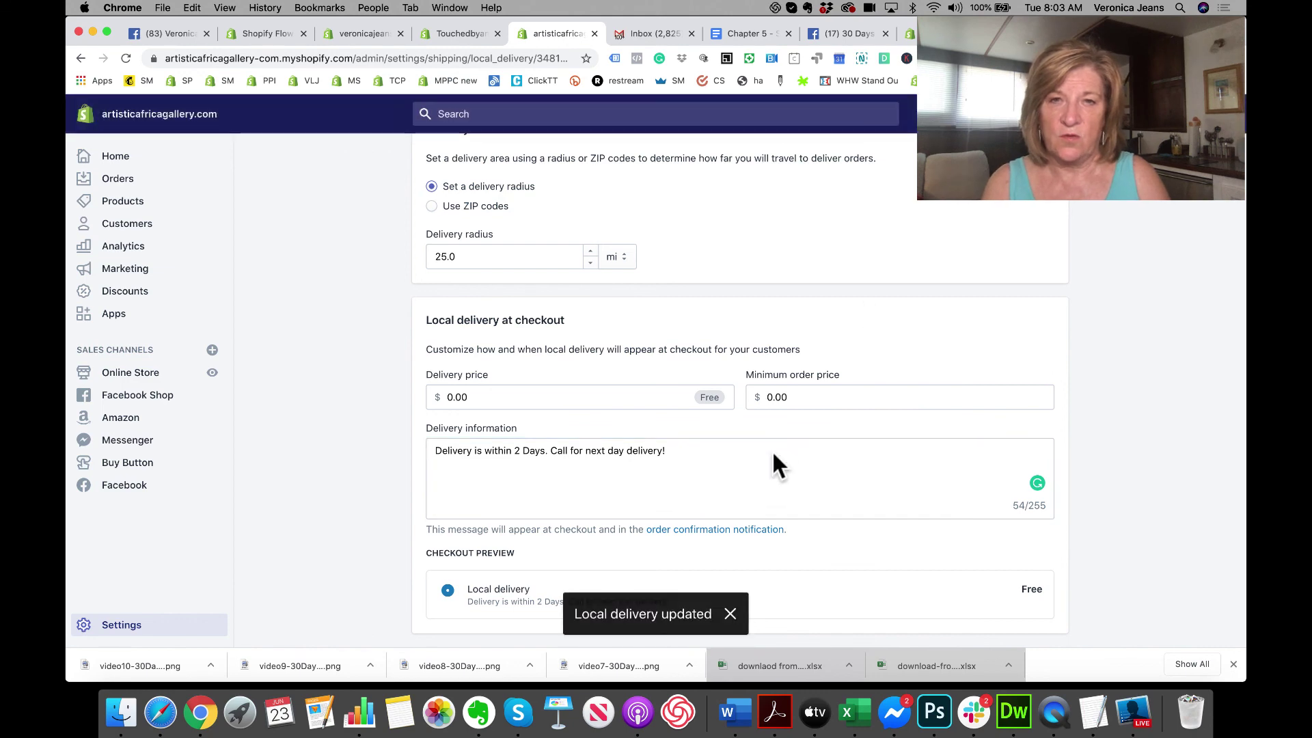
# Step: Return to the Shipping and delivery overview and open Webster's local pickup settings
pyautogui.scroll(5, 772, 451)
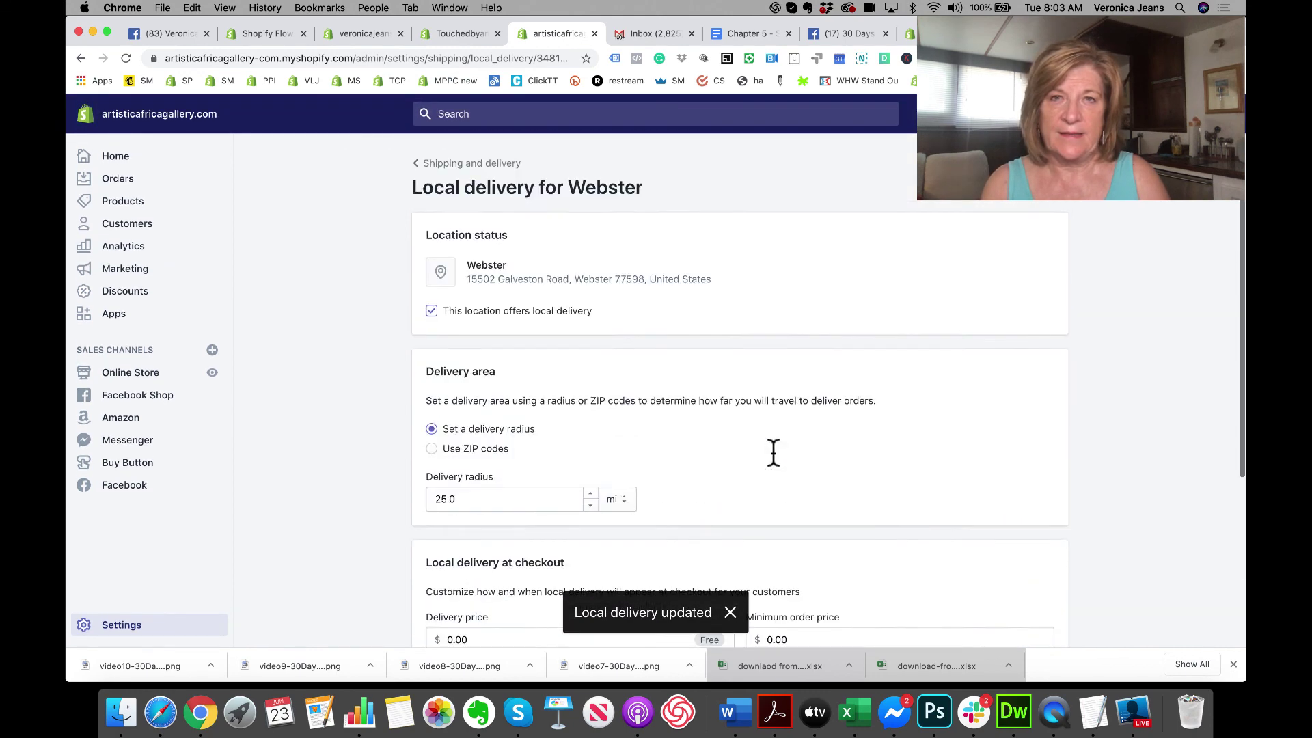
pyautogui.click(420, 167)
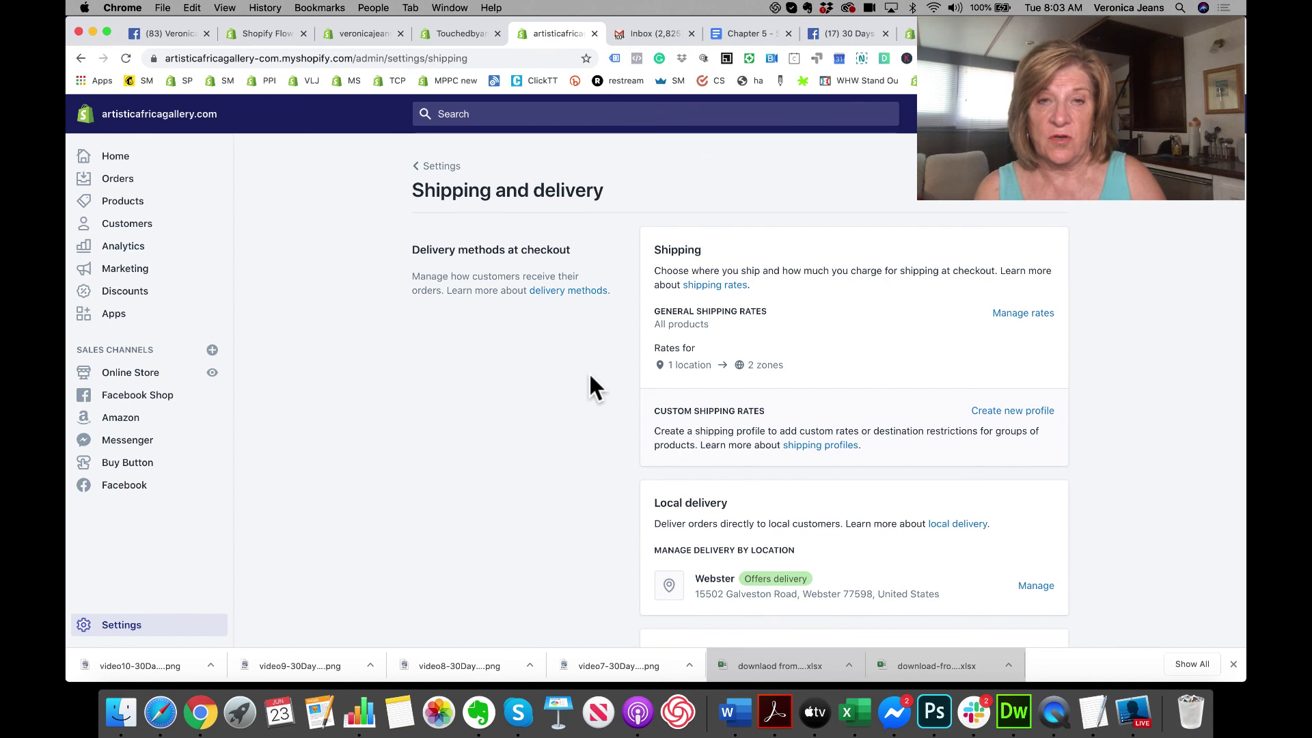
pyautogui.scroll(-3, 590, 377)
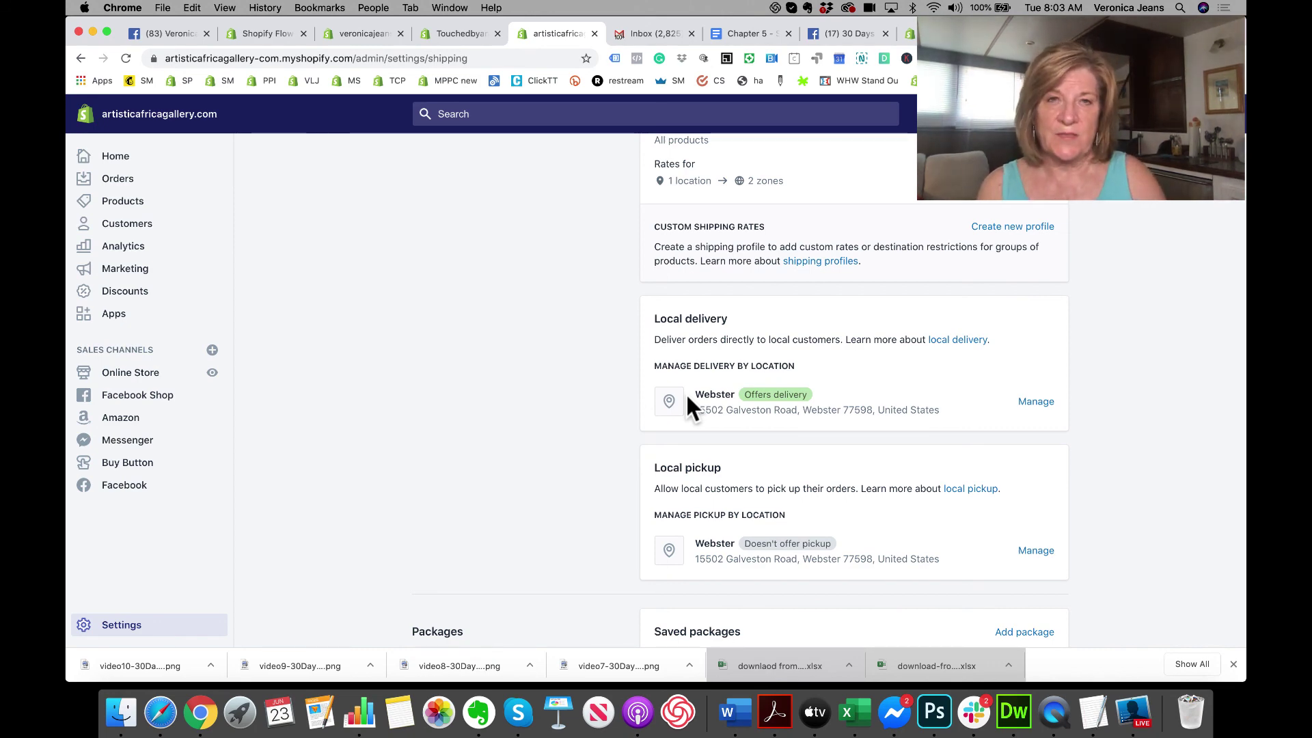
pyautogui.scroll(-3, 685, 392)
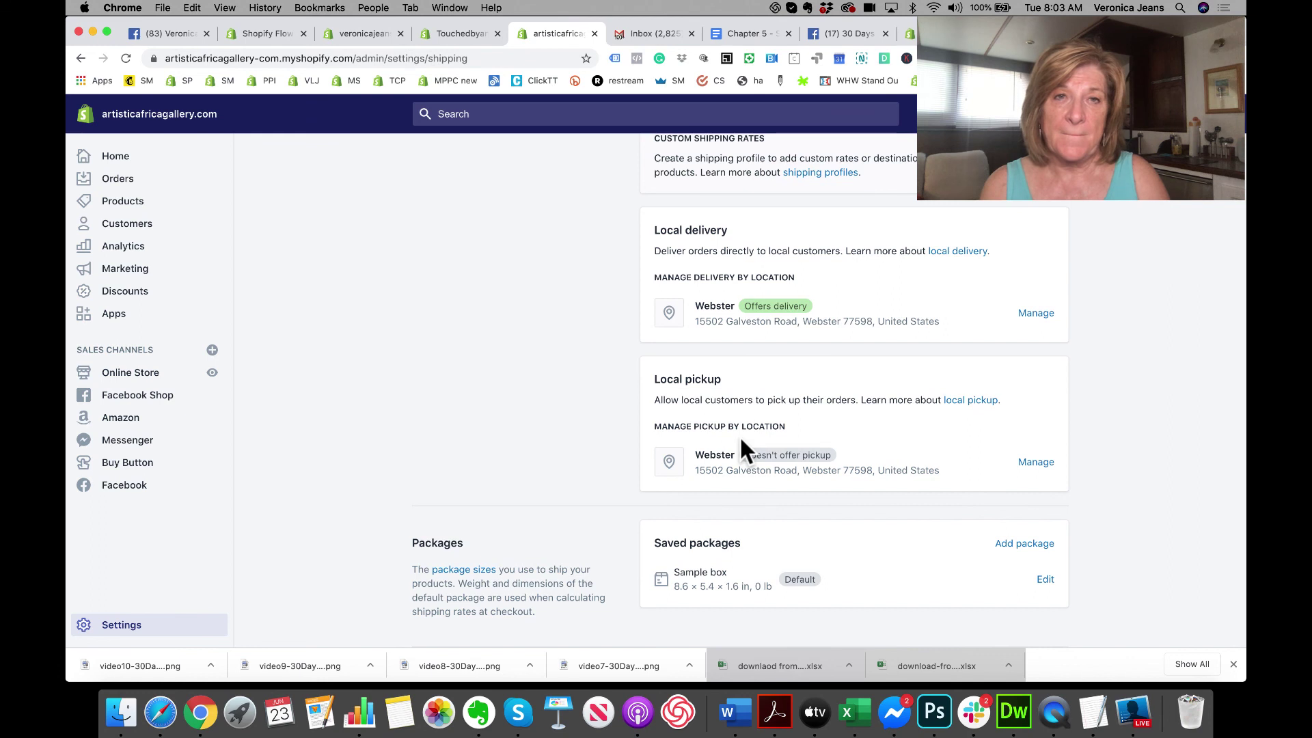
pyautogui.click(1036, 463)
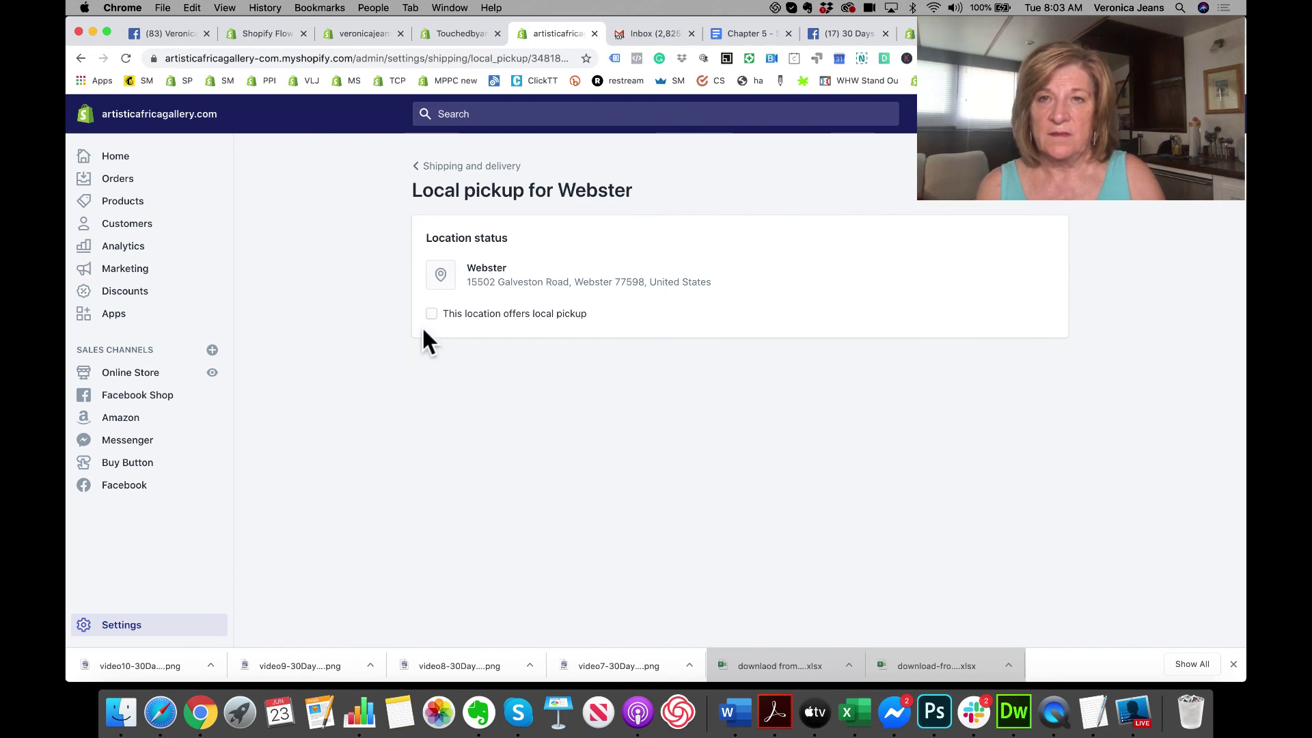
# Step: Turn on local pickup for Webster, save it, and go back to Shipping and delivery
pyautogui.click(431, 314)
pyautogui.scroll(-3, 600, 403)
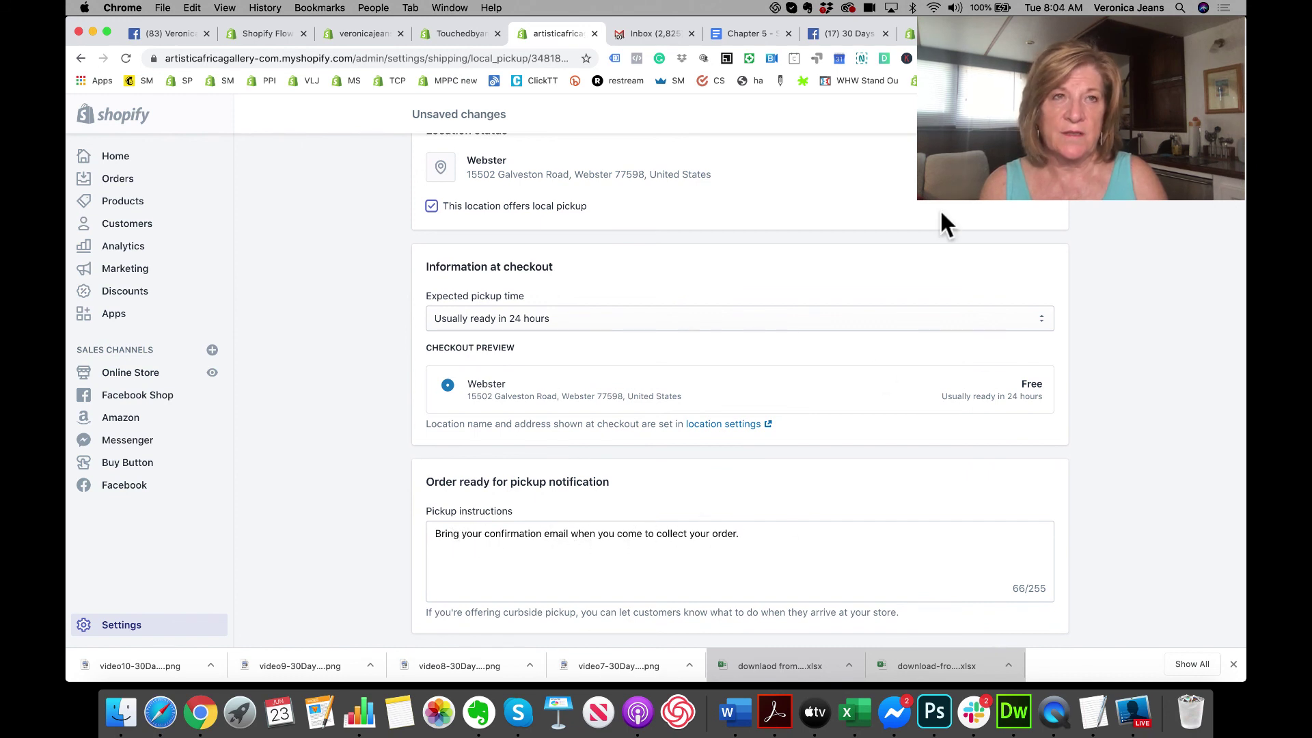
pyautogui.press('super+s')
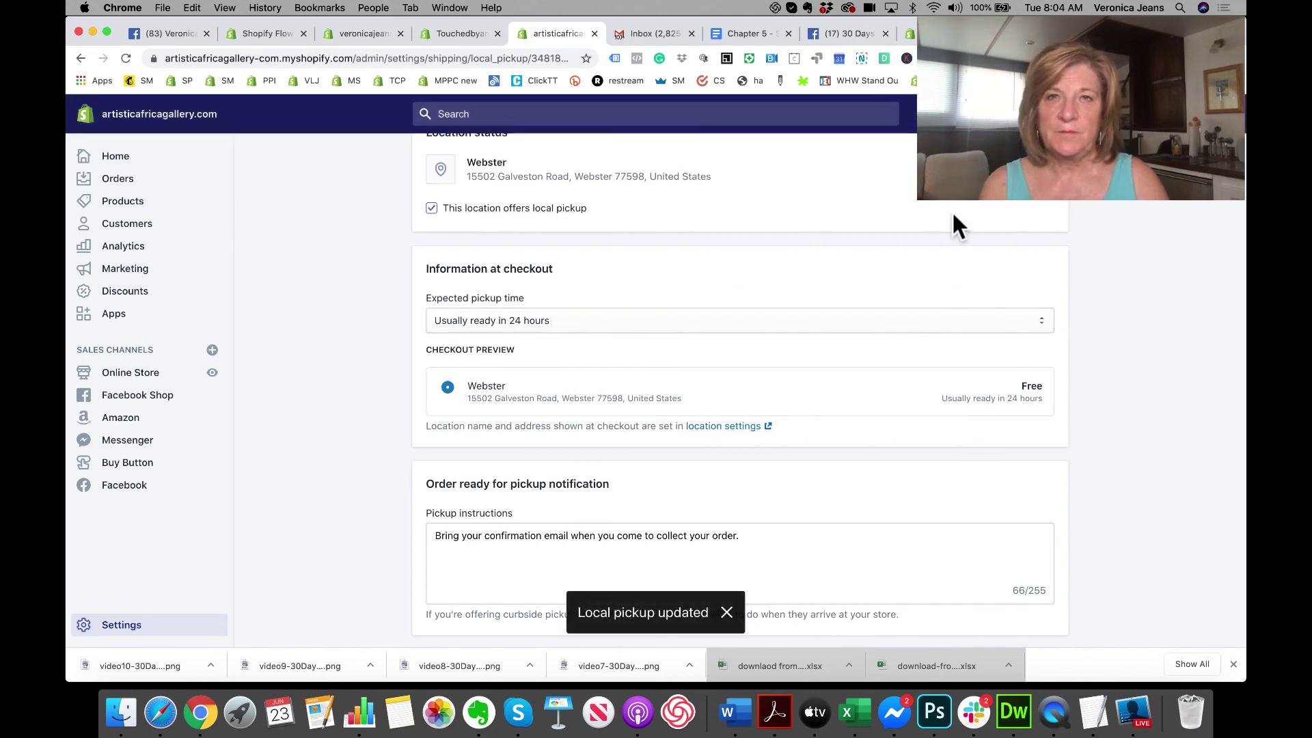
pyautogui.scroll(3, 952, 216)
pyautogui.click(440, 167)
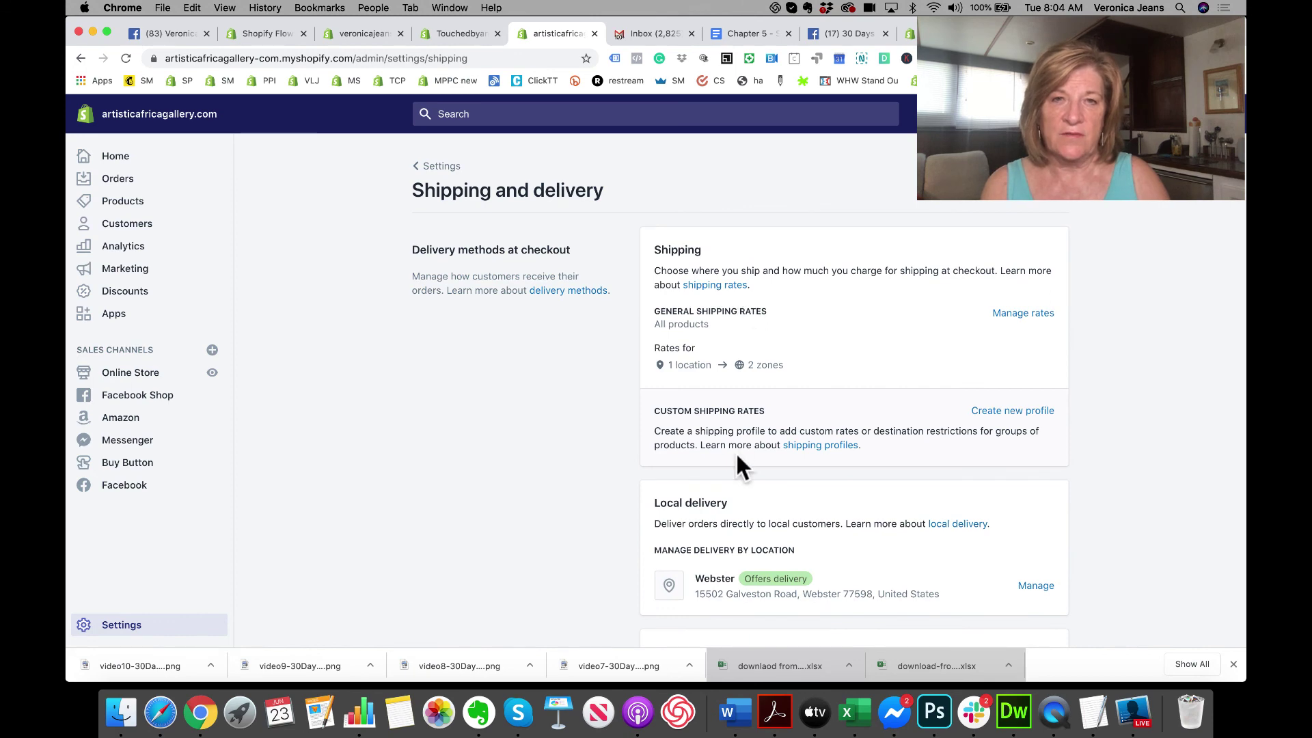
# Step: Scroll down to Accounts and integrations and open Manage integrations for carrier accounts
pyautogui.scroll(-5, 735, 451)
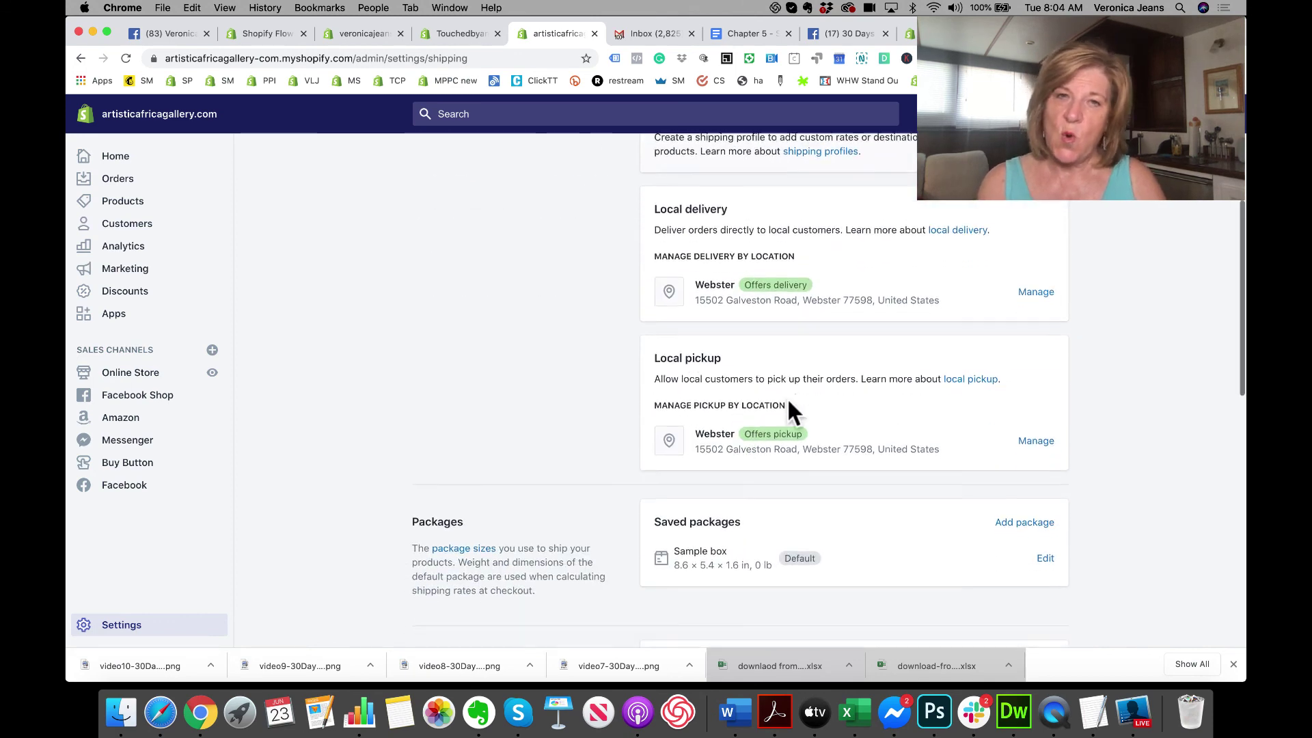
pyautogui.scroll(-3, 785, 403)
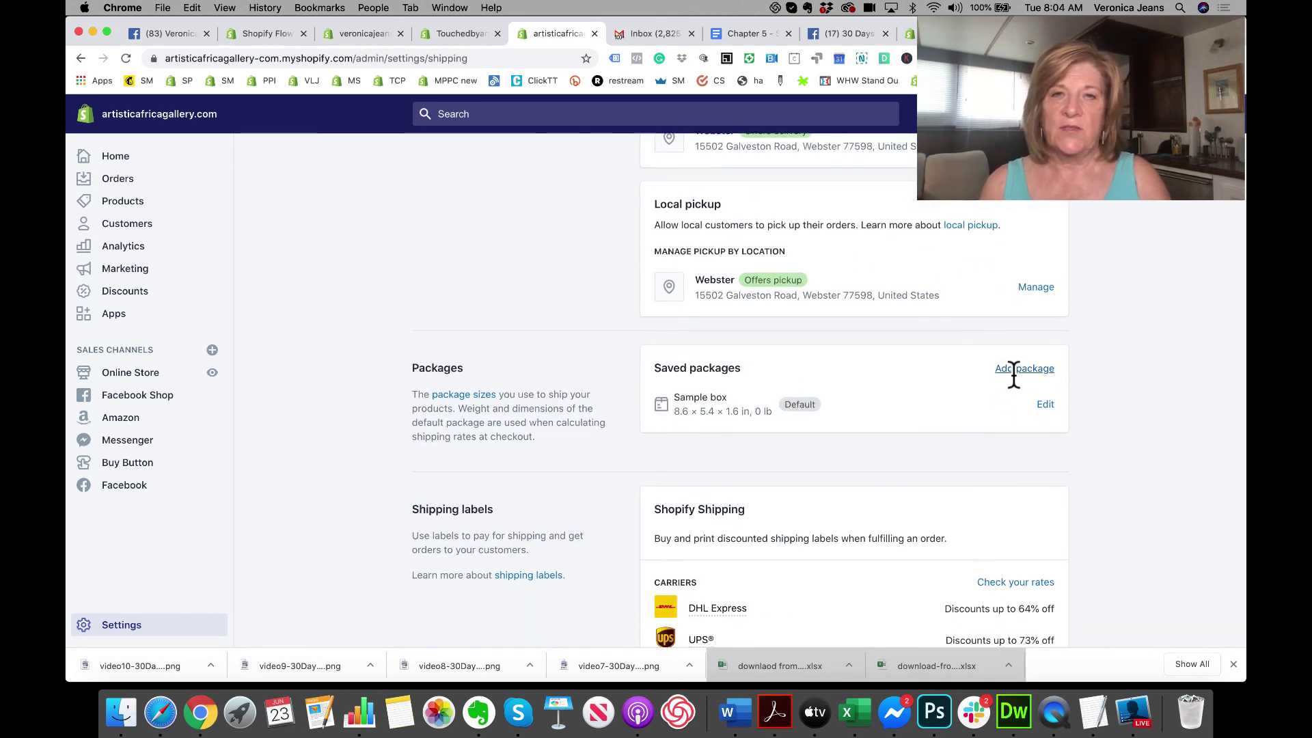
pyautogui.scroll(-3, 944, 451)
pyautogui.scroll(-7, 944, 451)
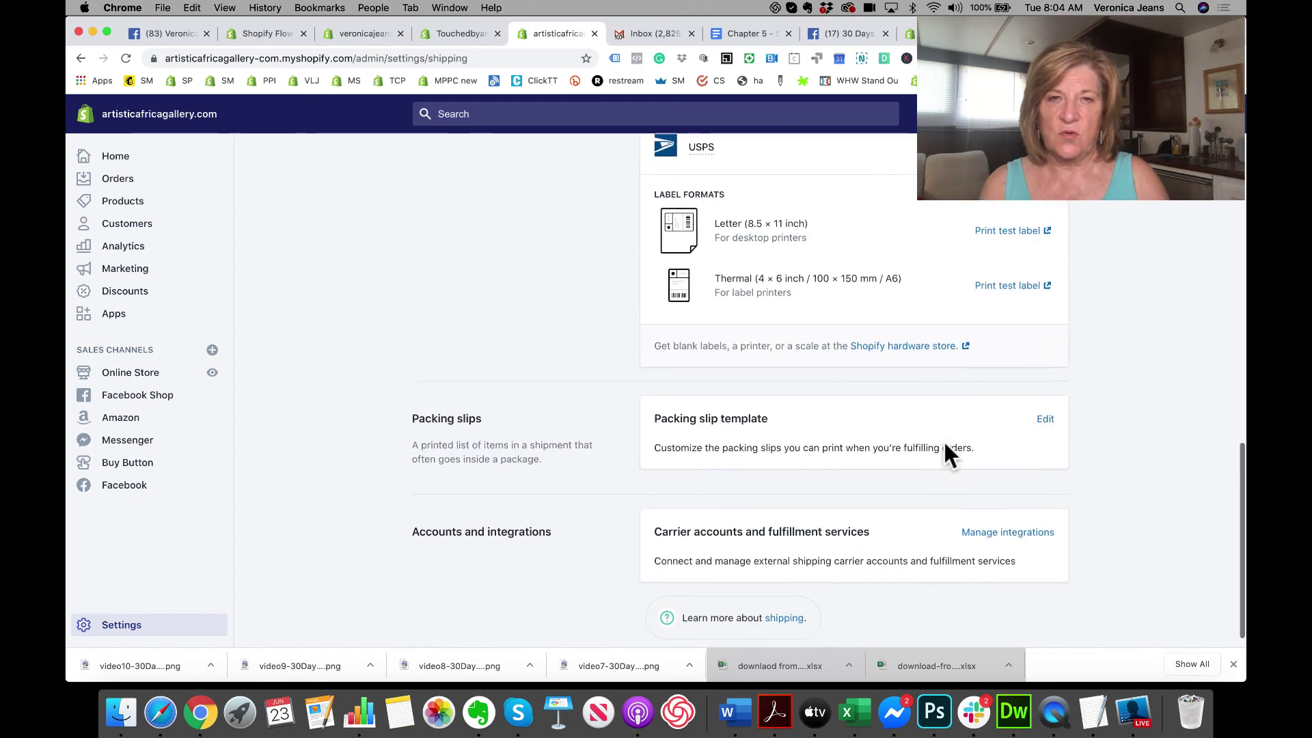
pyautogui.scroll(8, 945, 451)
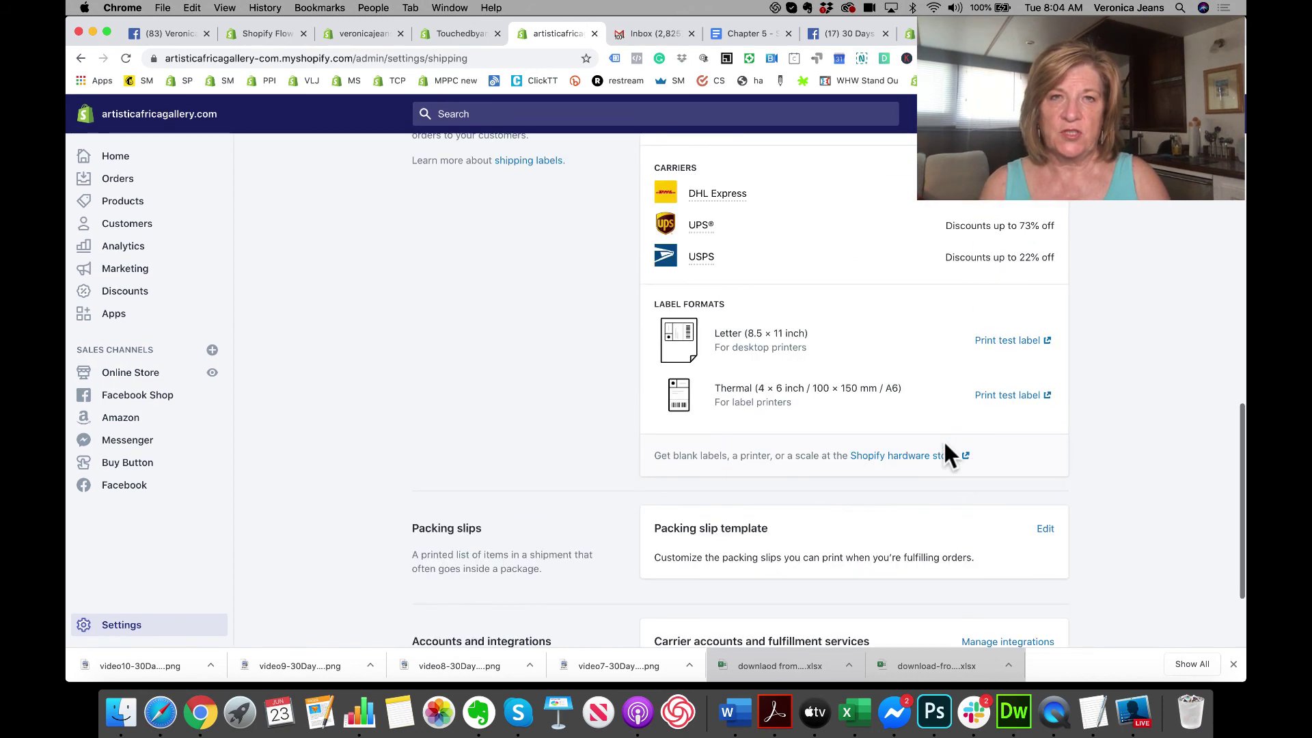
pyautogui.scroll(-4, 945, 451)
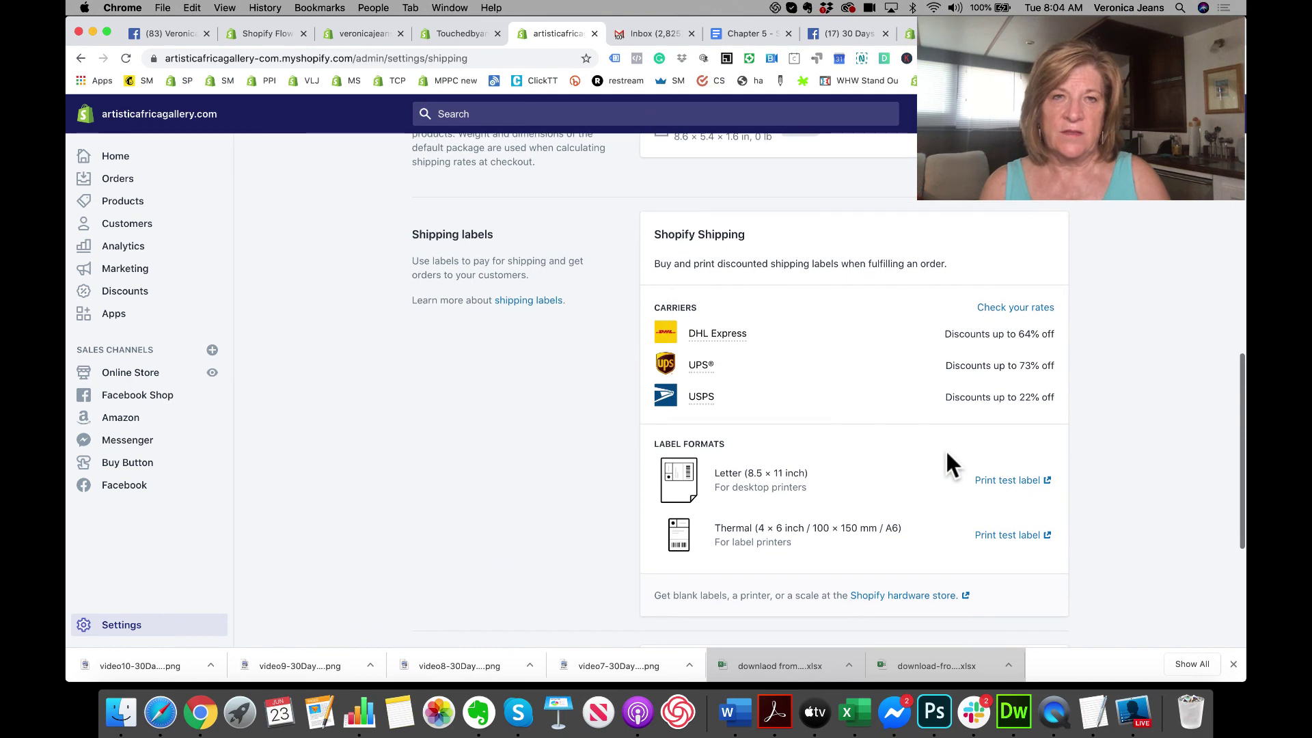
pyautogui.scroll(-3, 802, 441)
pyautogui.scroll(-2, 802, 431)
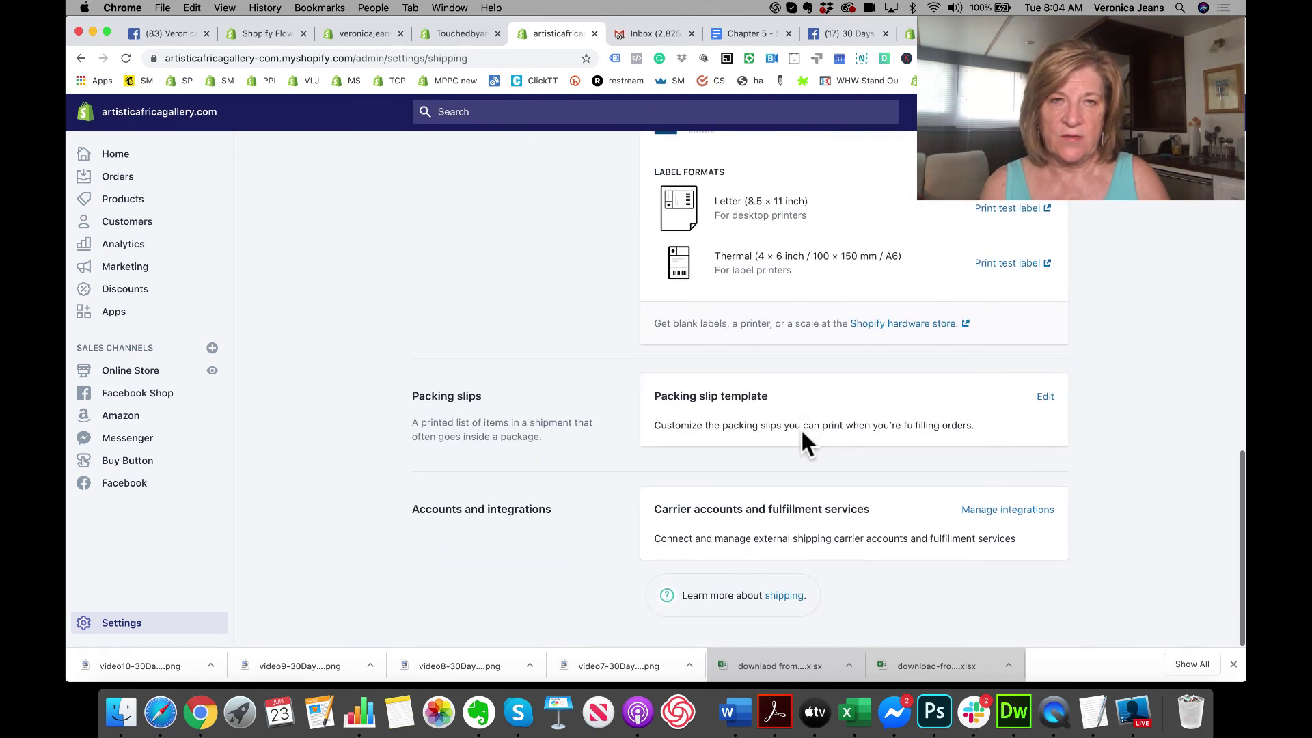
pyautogui.click(1006, 515)
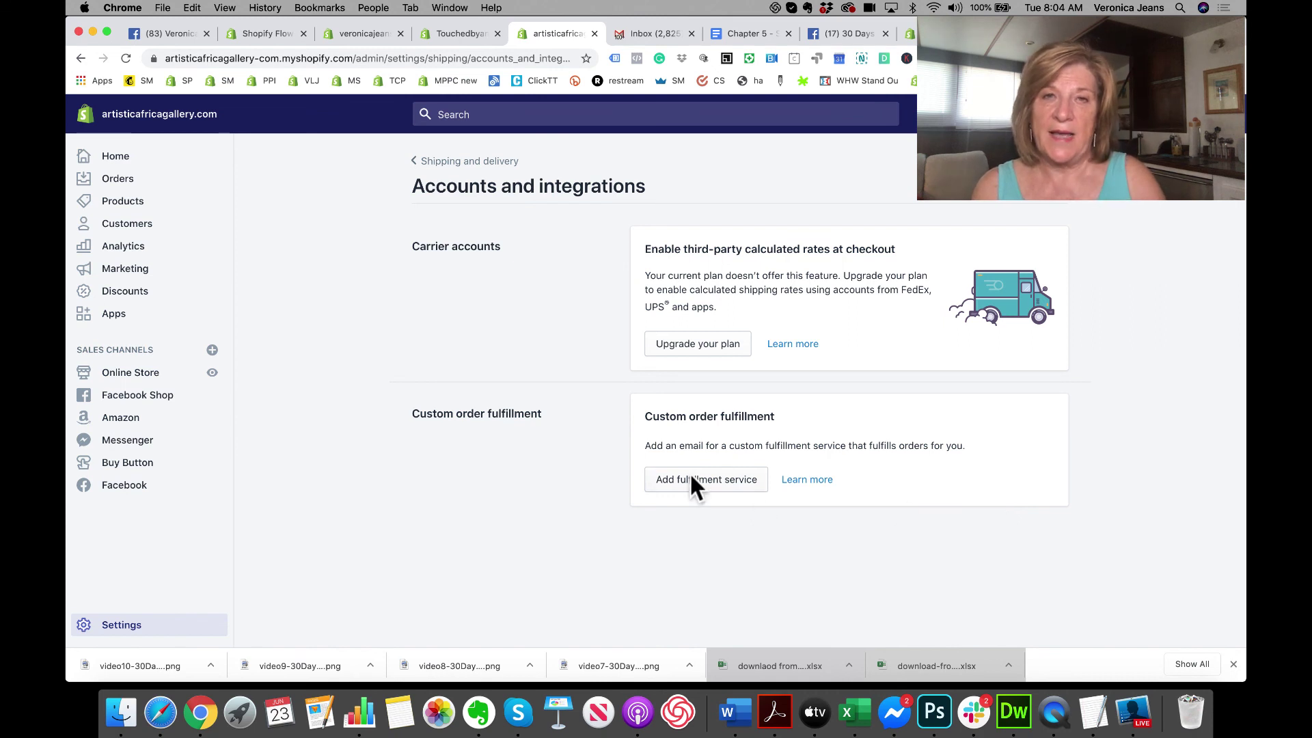
# Step: Look at the plan upgrade page, go back, and switch to the other store's admin tab
pyautogui.click(717, 350)
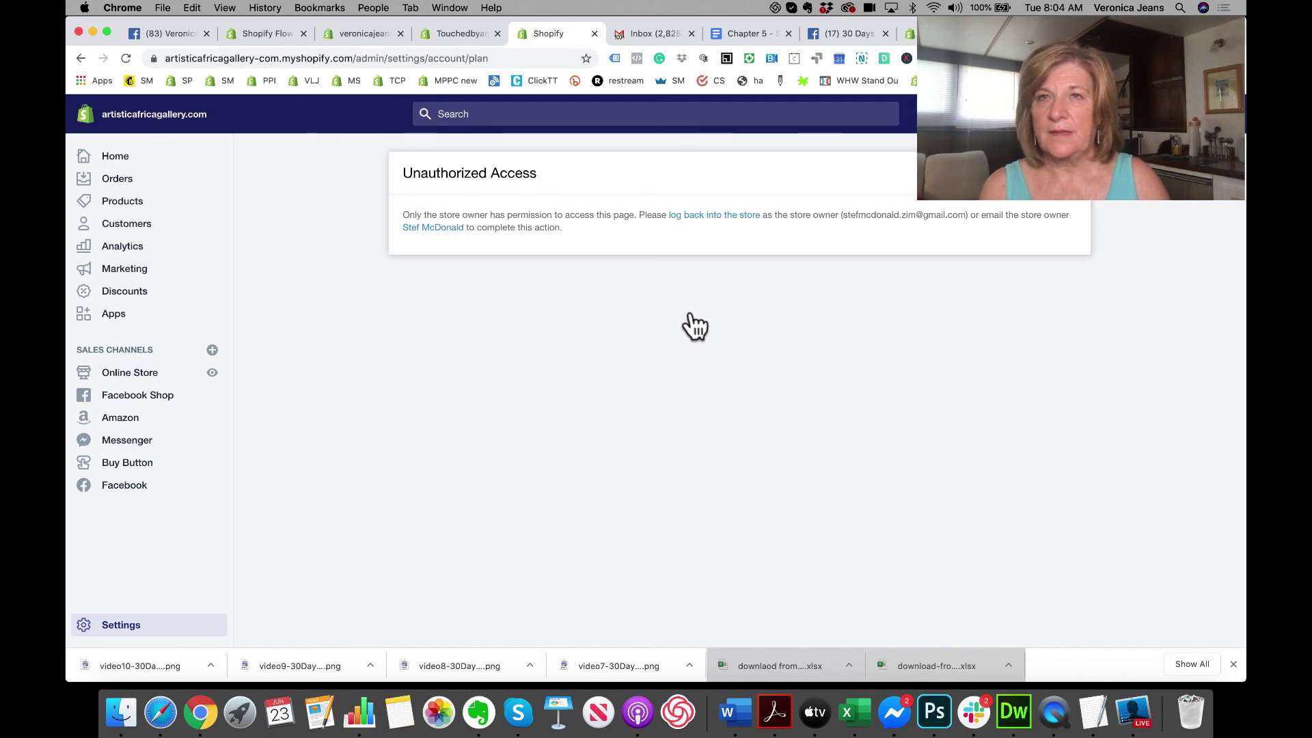
pyautogui.click(79, 58)
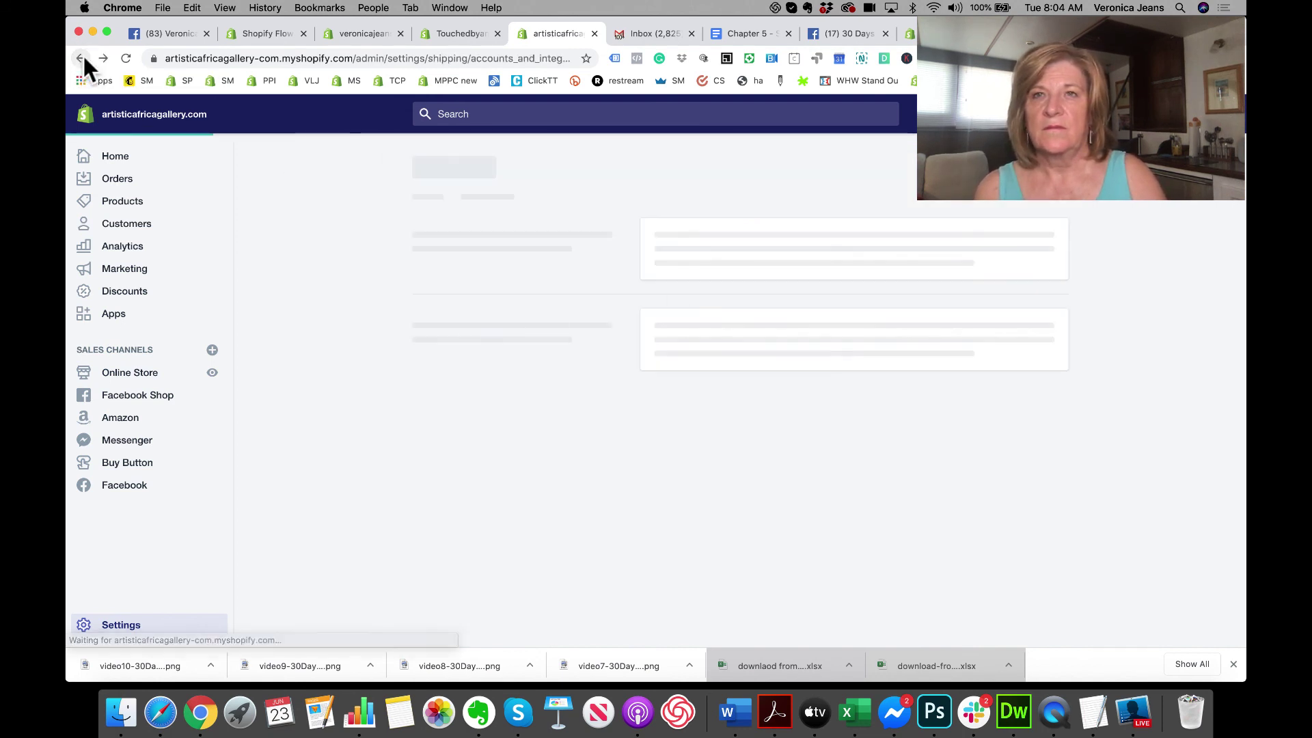
pyautogui.click(487, 32)
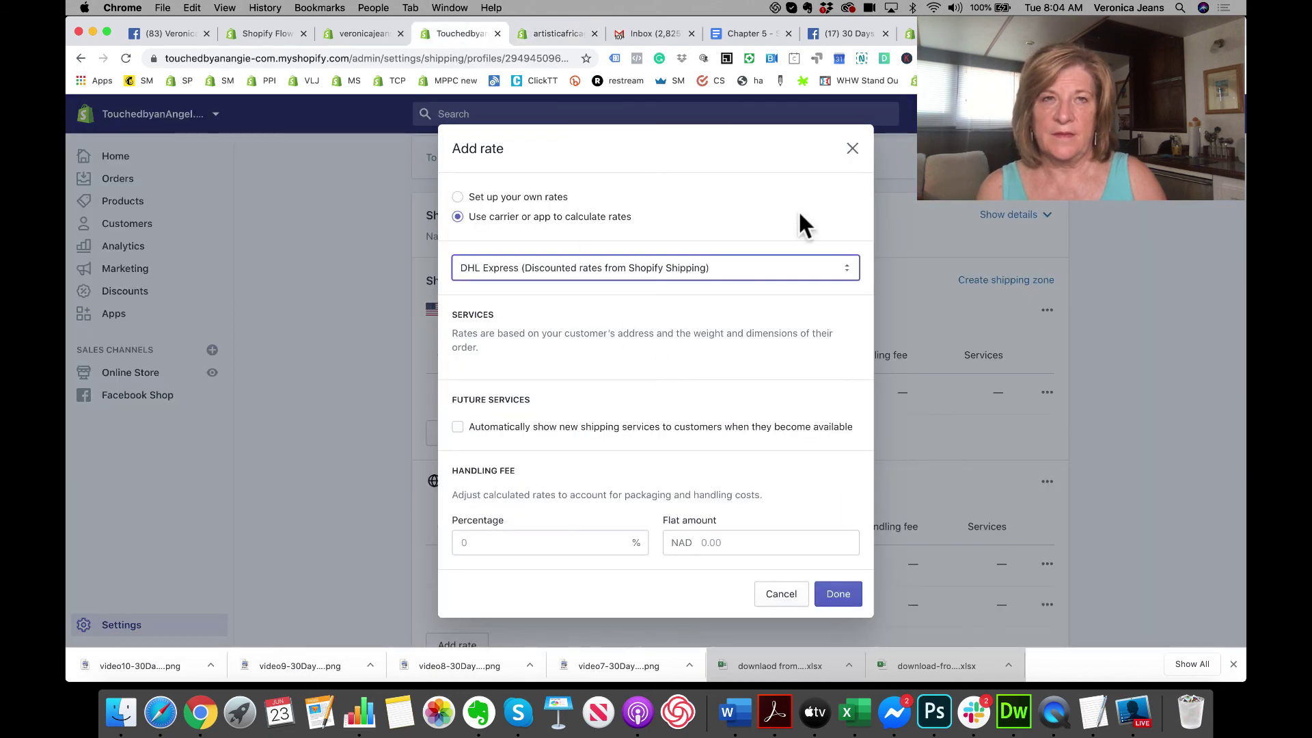
# Step: Close the Add rate dialog, go to Accounts and integrations, and choose Connect carrier account
pyautogui.click(852, 148)
pyautogui.scroll(3, 506, 219)
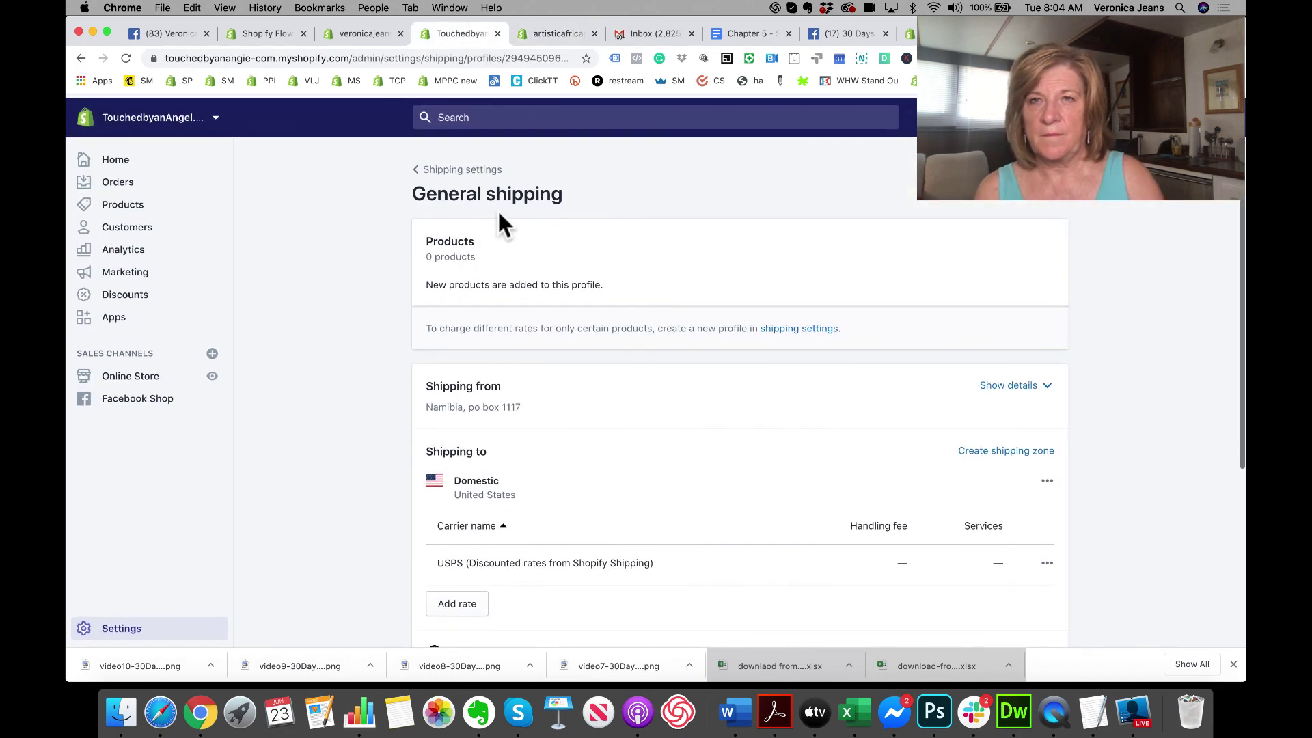
pyautogui.click(423, 167)
pyautogui.scroll(-5, 686, 418)
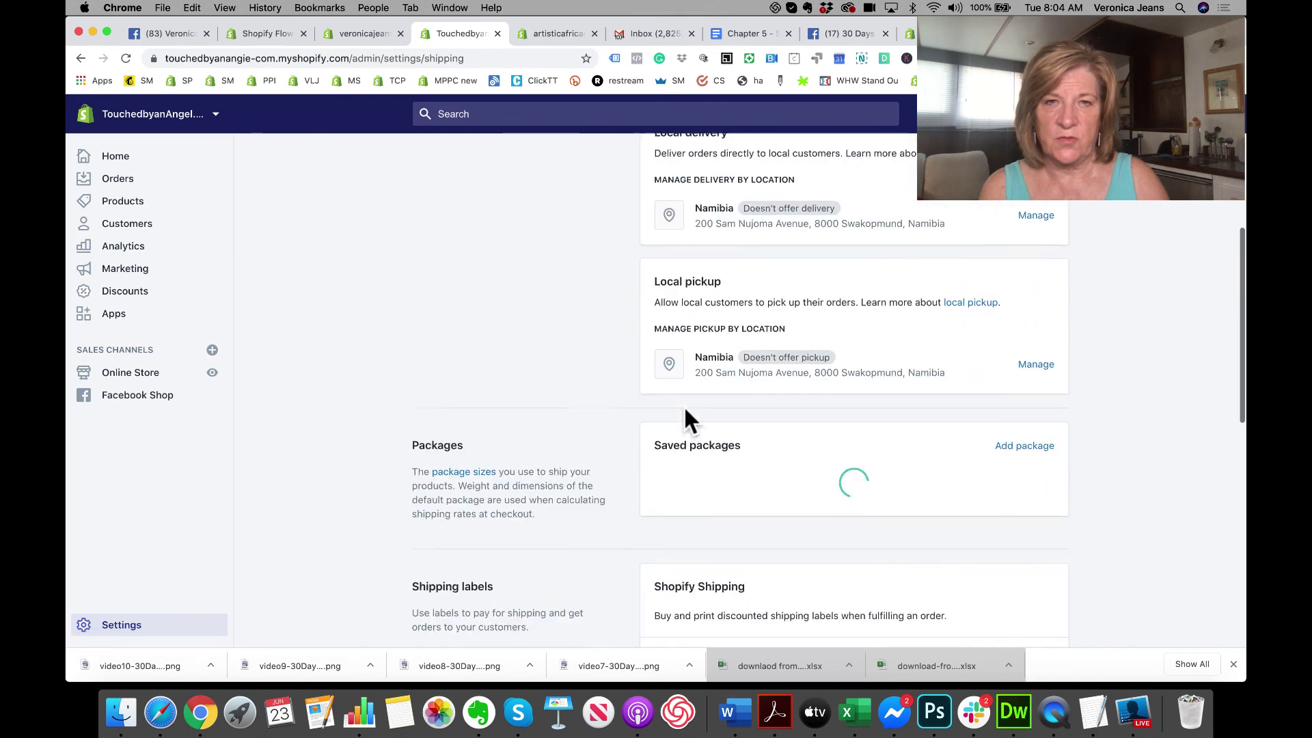
pyautogui.scroll(-10, 687, 418)
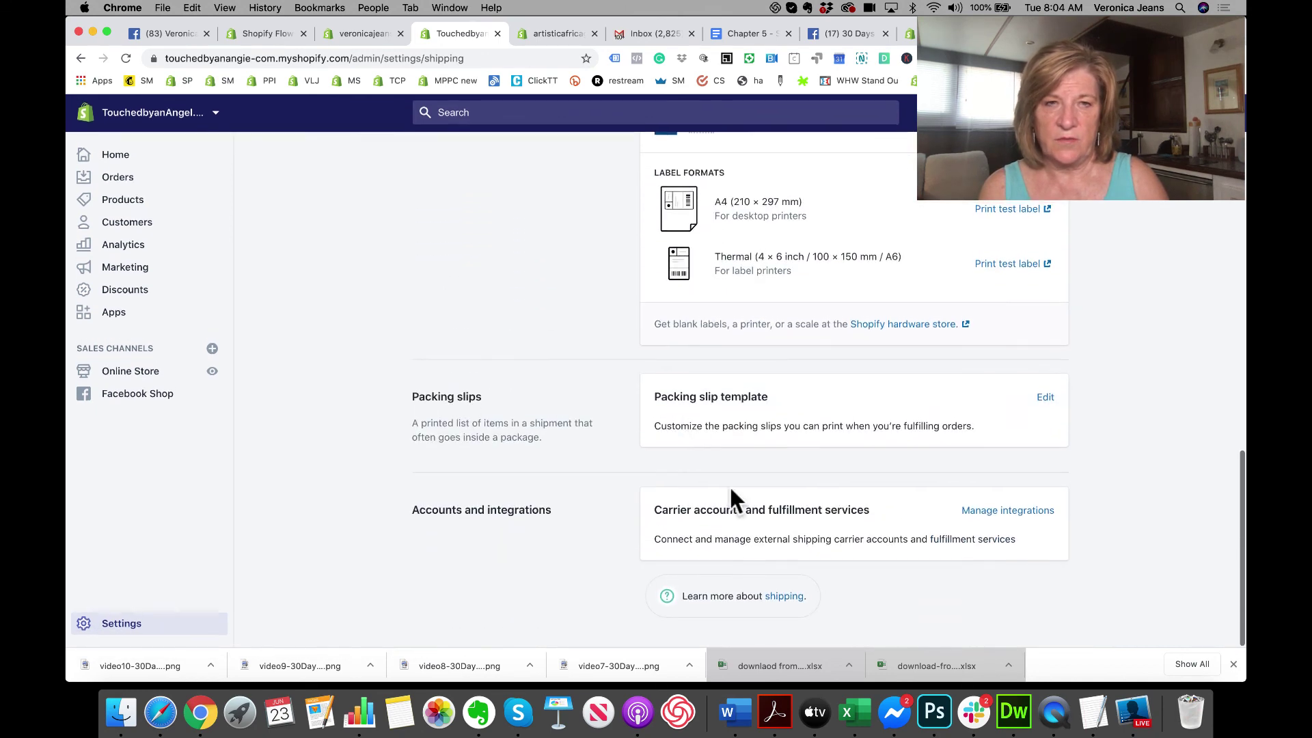
pyautogui.click(984, 516)
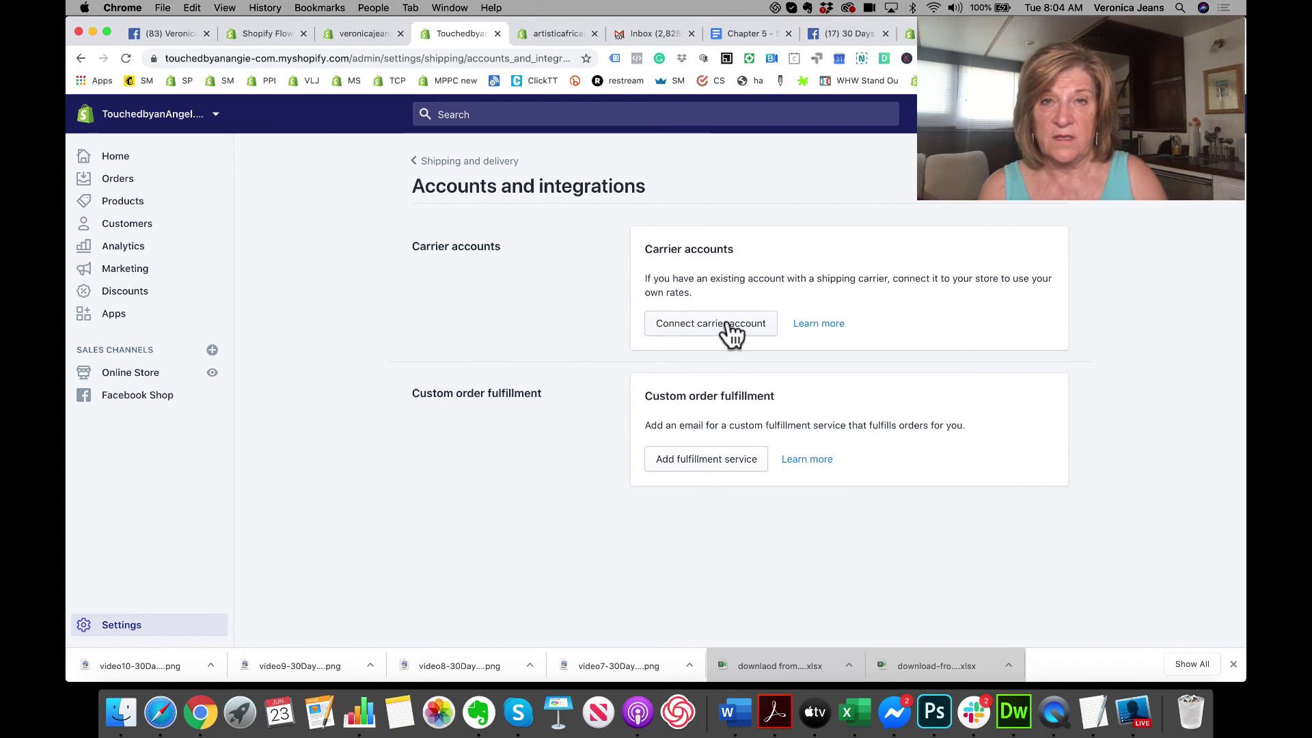
pyautogui.click(727, 321)
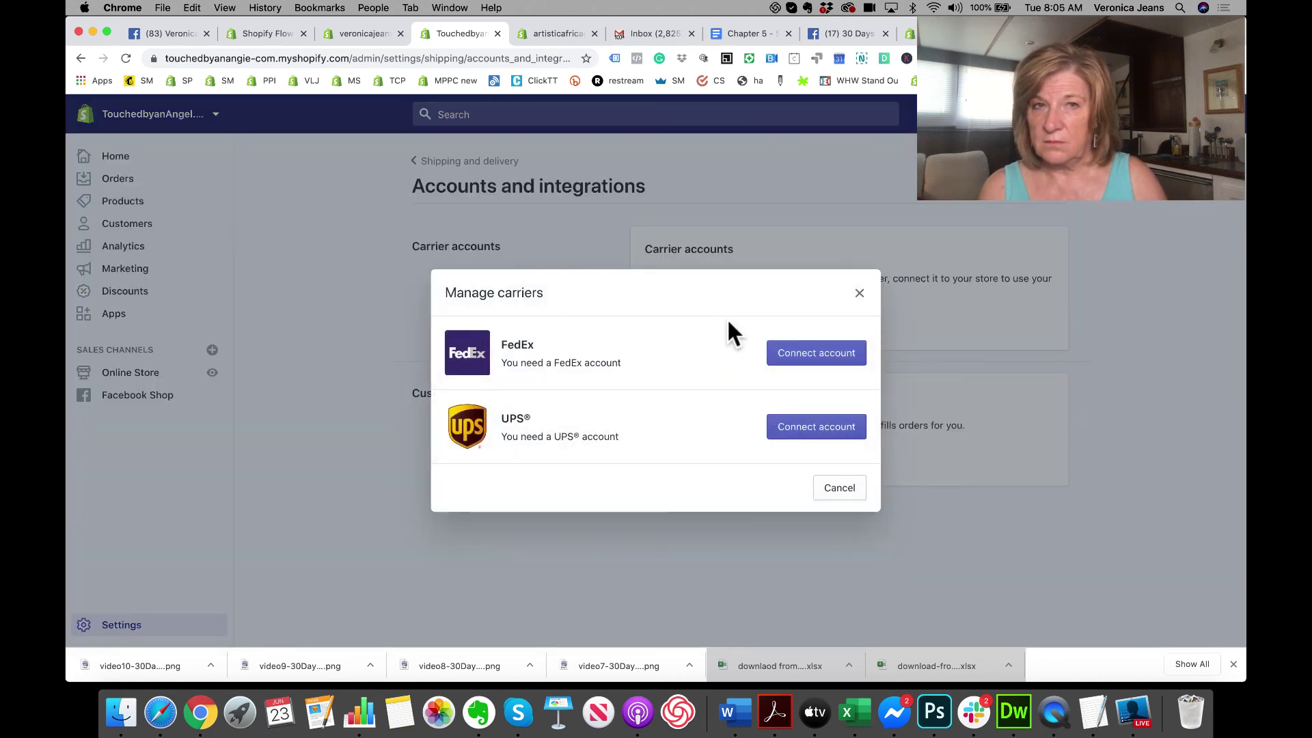
# Step: Inspect the FedEx meter number and key fields, back out without connecting, and open Learn more
pyautogui.click(827, 362)
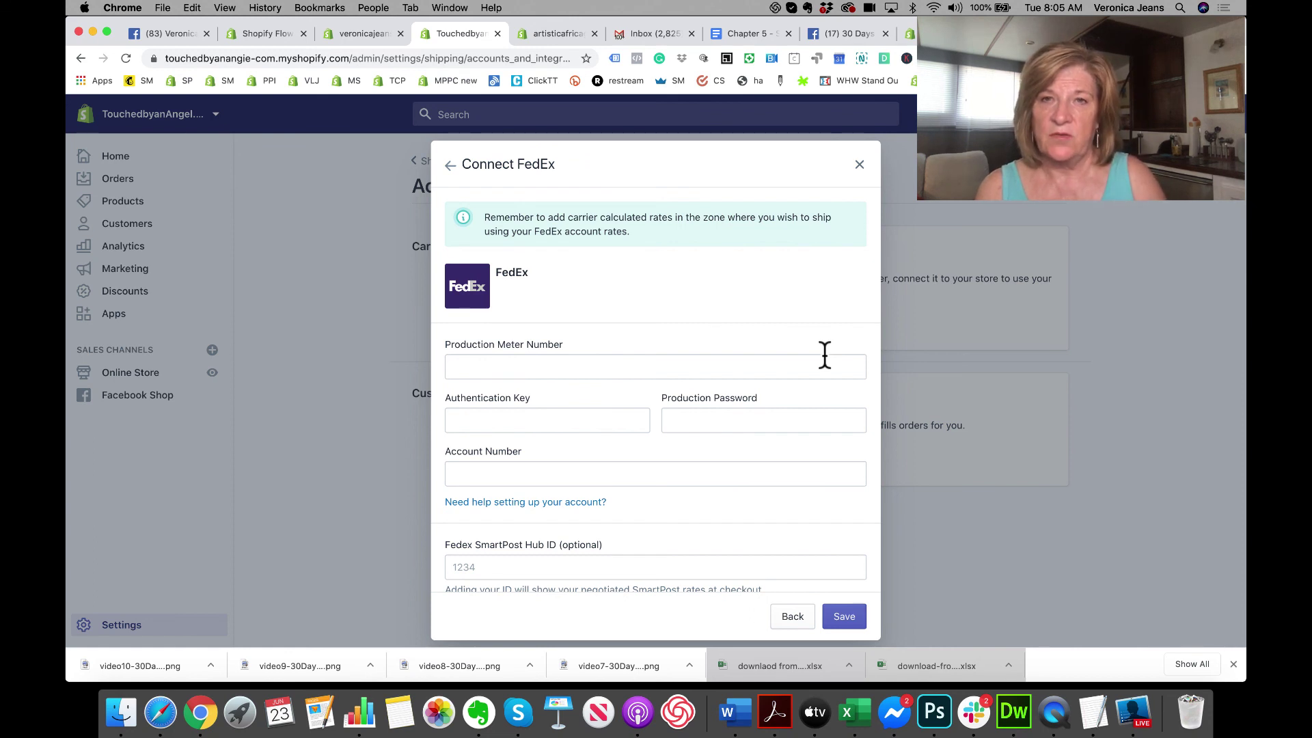
pyautogui.scroll(-2, 825, 354)
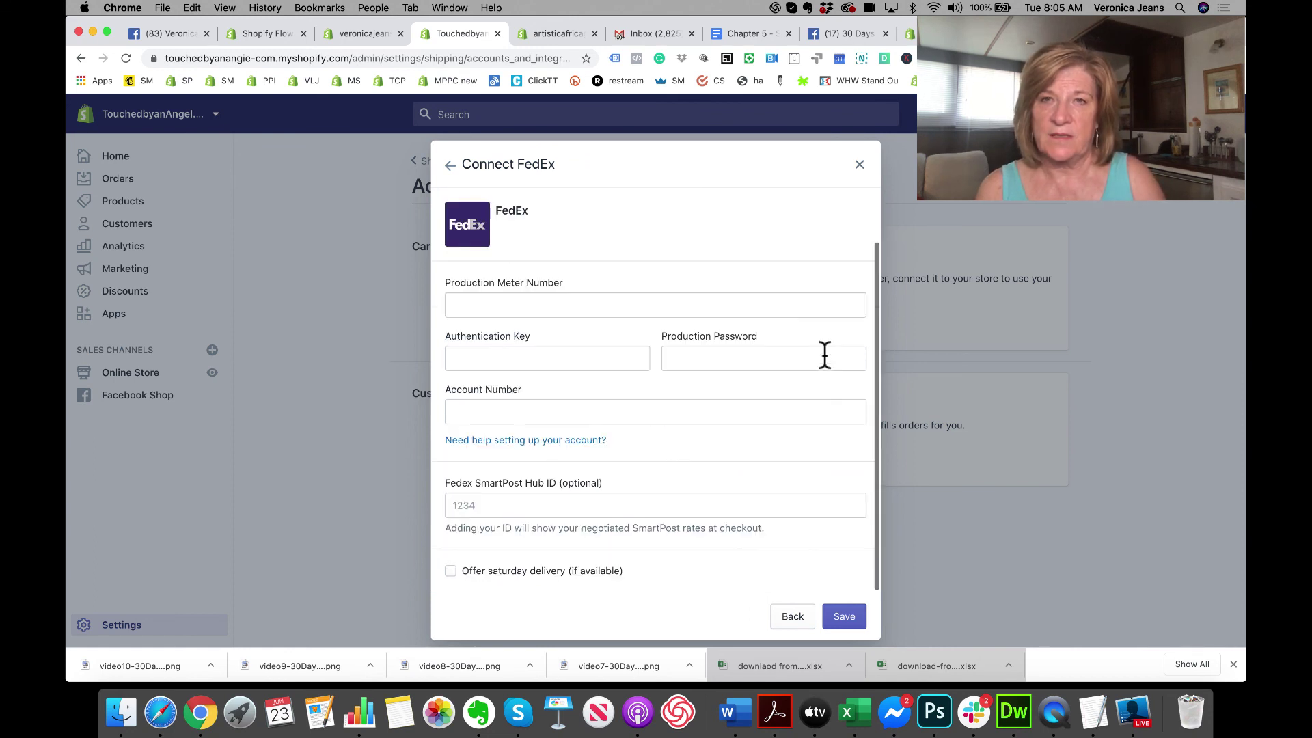
pyautogui.click(504, 302)
pyautogui.click(510, 353)
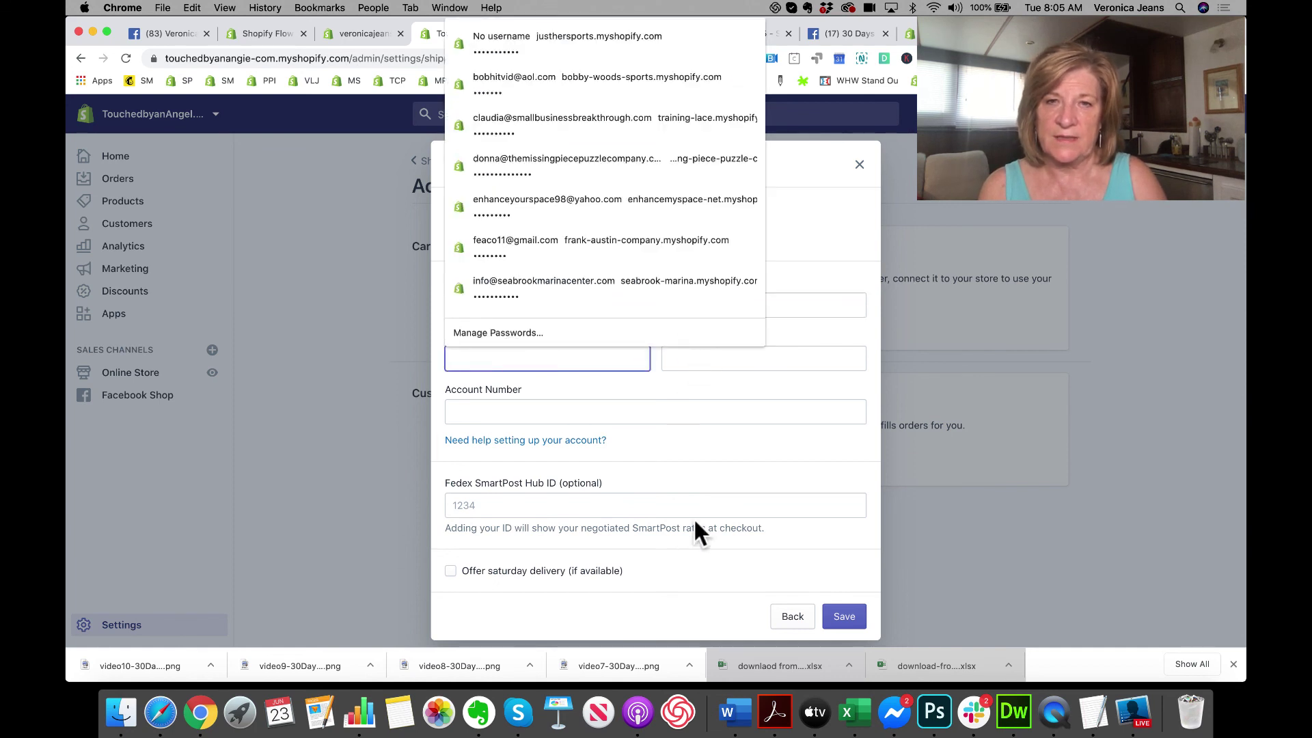
pyautogui.click(792, 619)
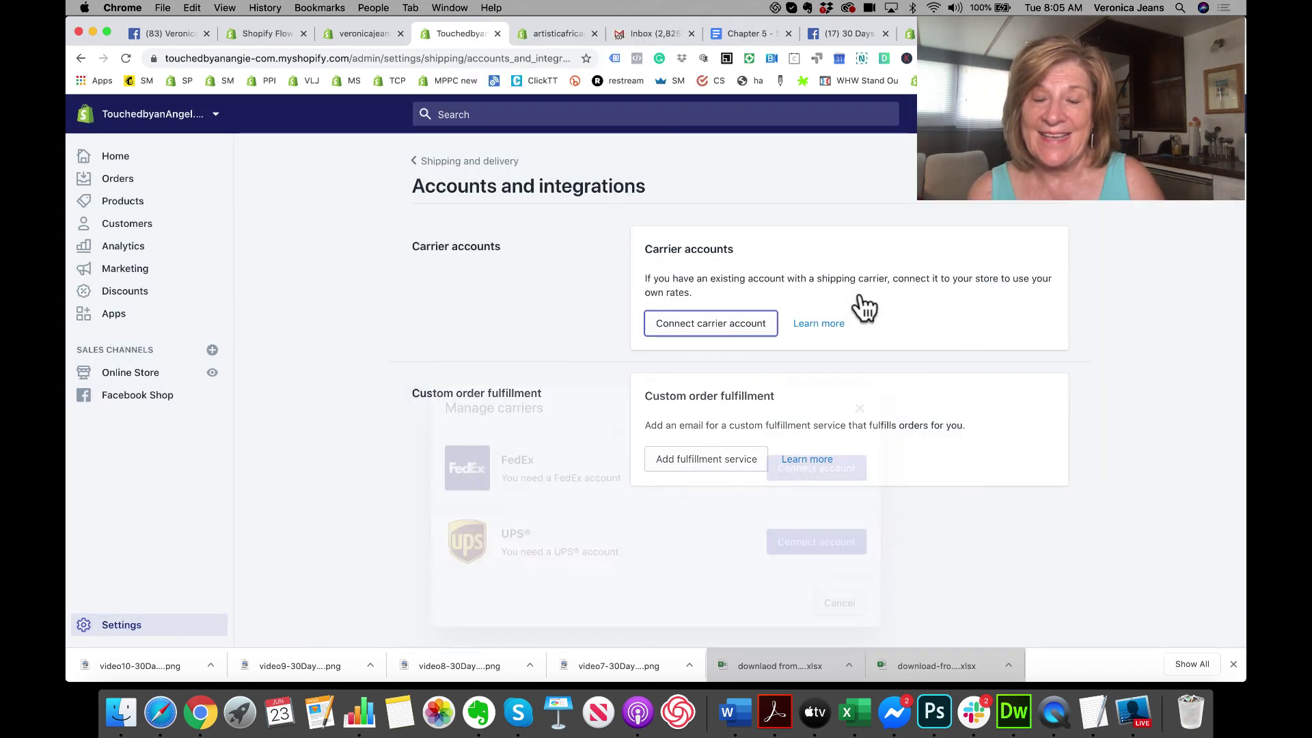
pyautogui.click(859, 294)
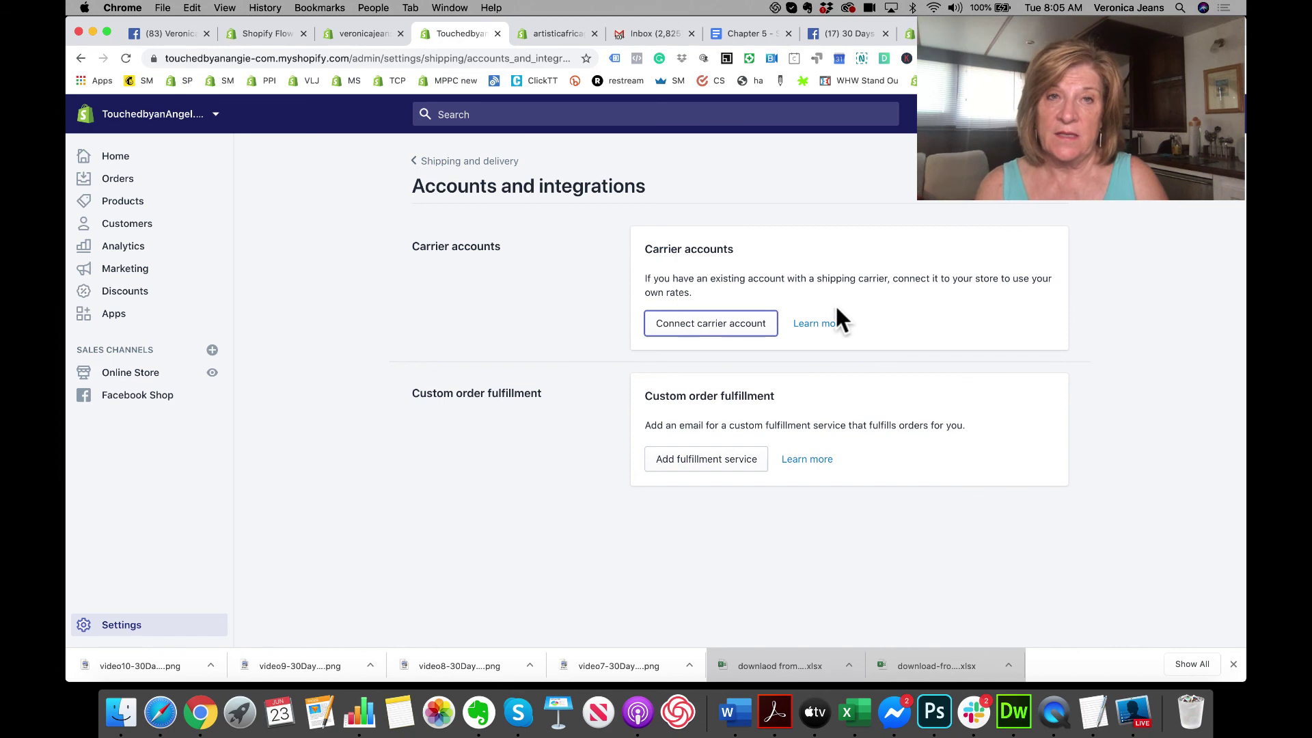
pyautogui.click(823, 324)
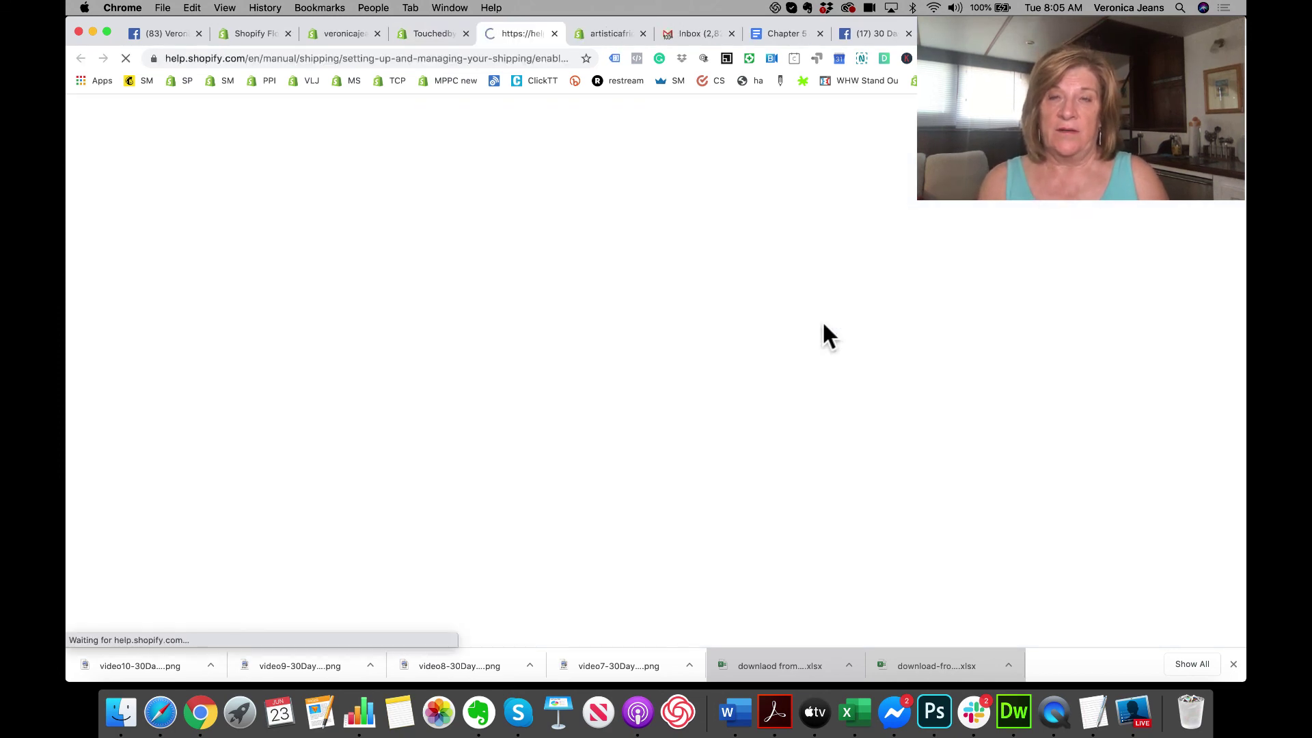
# Step: Read through the 'Activate shipping with Fedex' help article, then return to the other store's admin
pyautogui.scroll(-10, 623, 451)
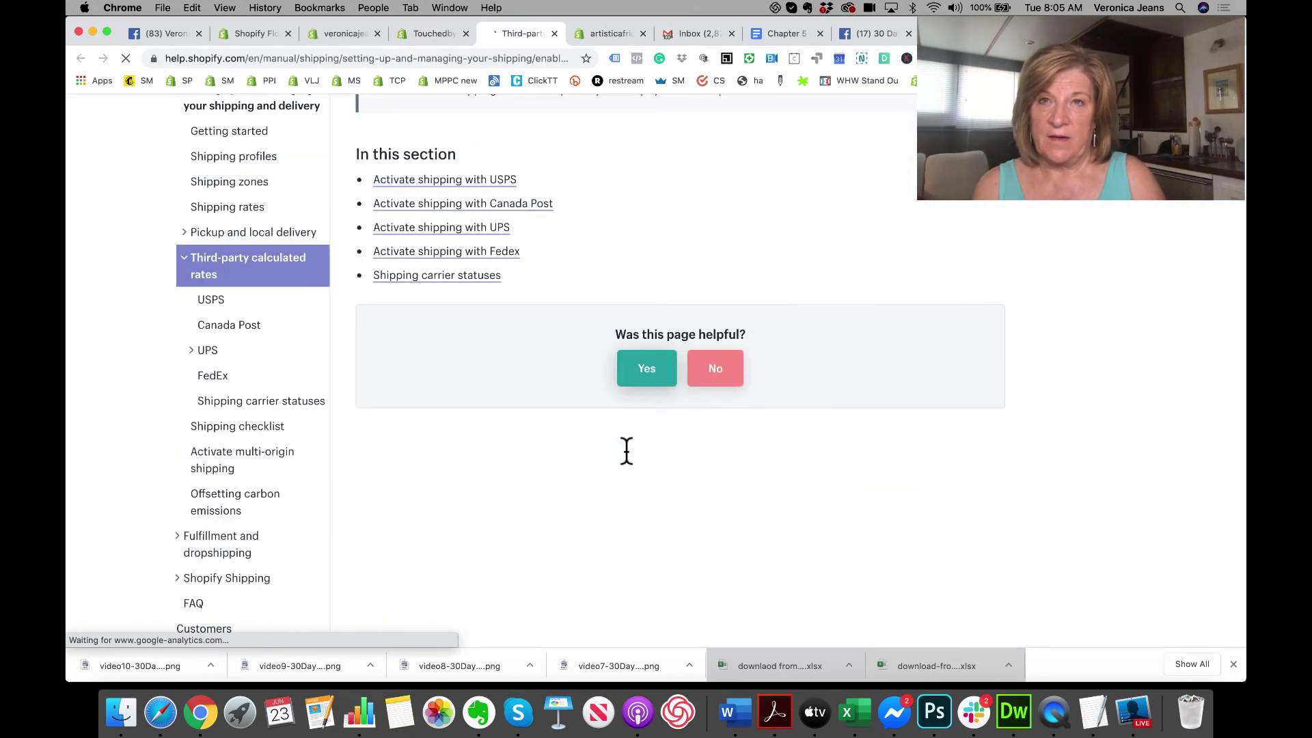
pyautogui.scroll(3, 624, 450)
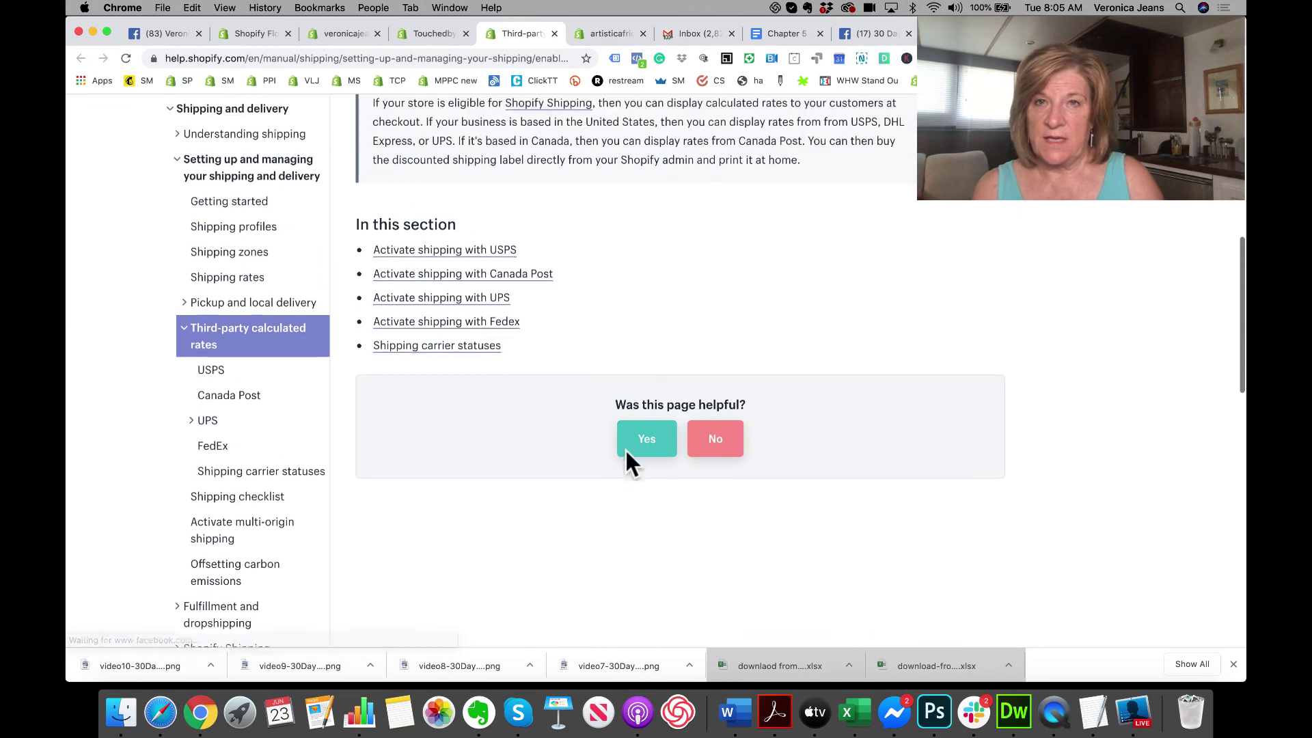
pyautogui.click(481, 331)
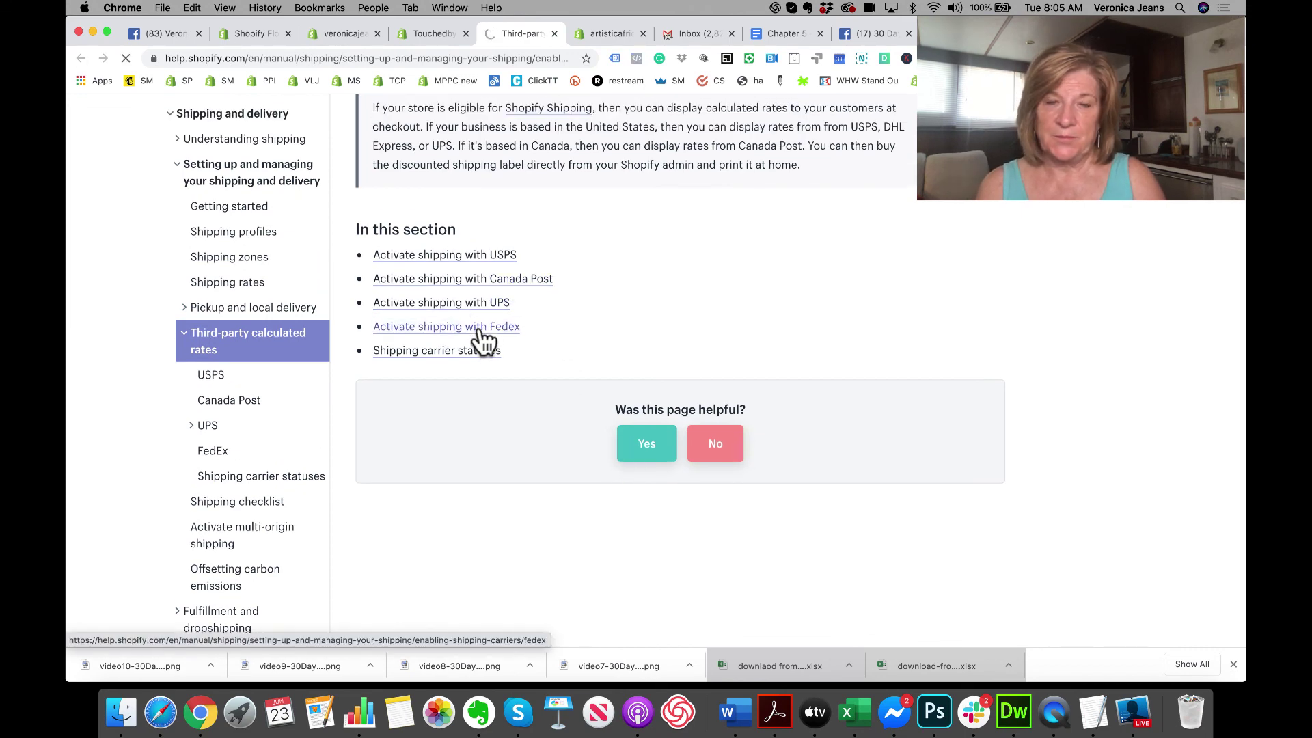
pyautogui.scroll(-7, 483, 340)
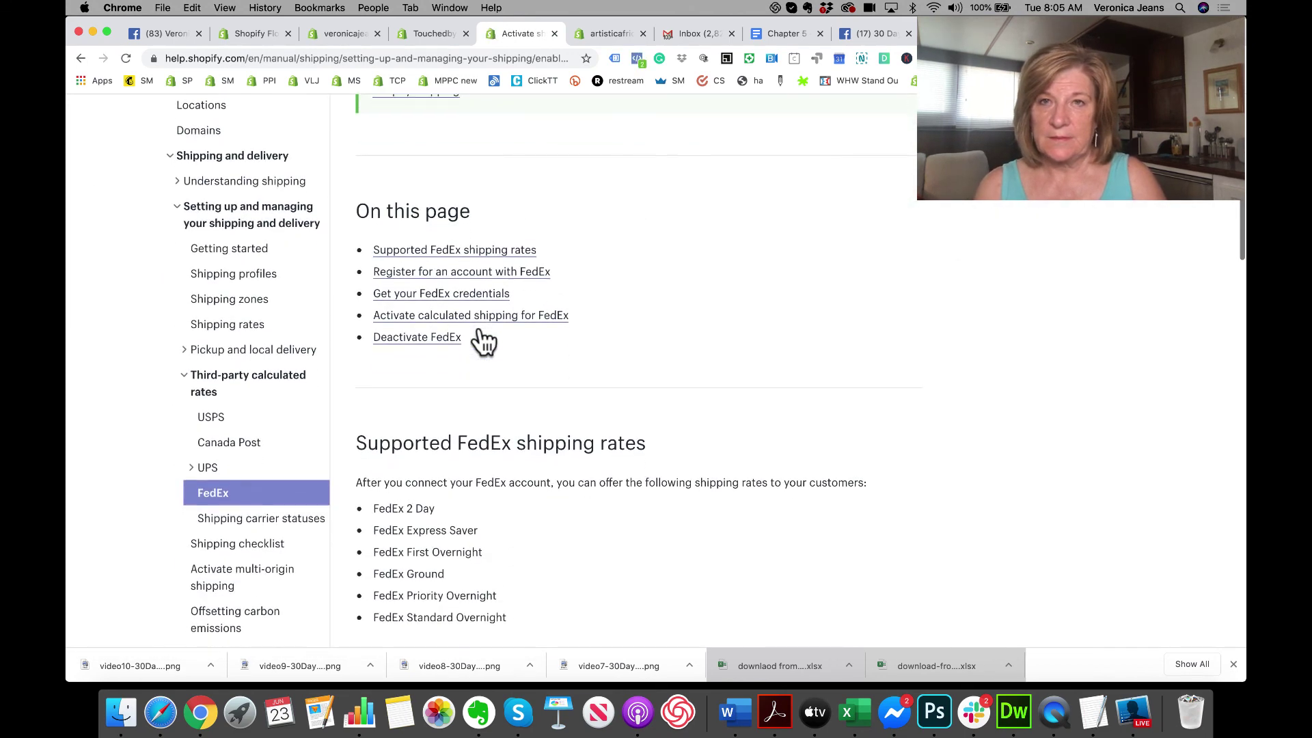
pyautogui.scroll(-2, 484, 340)
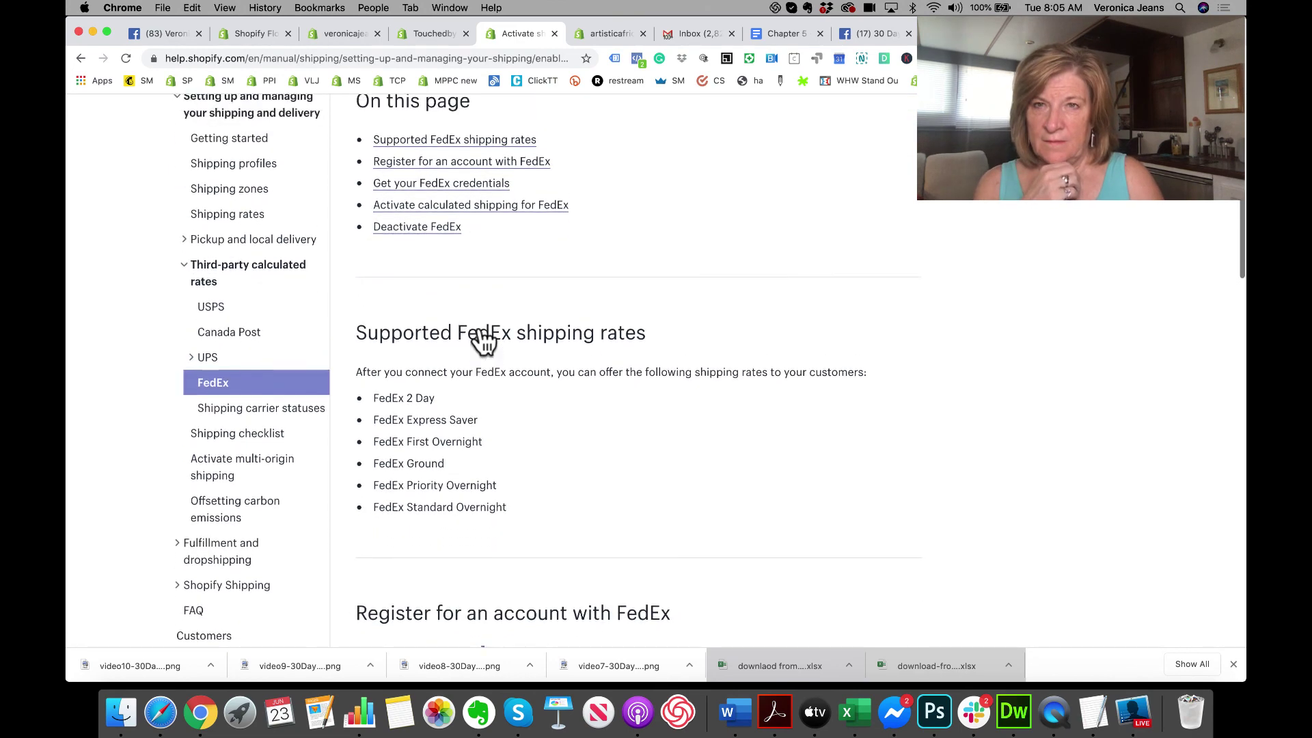
pyautogui.scroll(1, 484, 339)
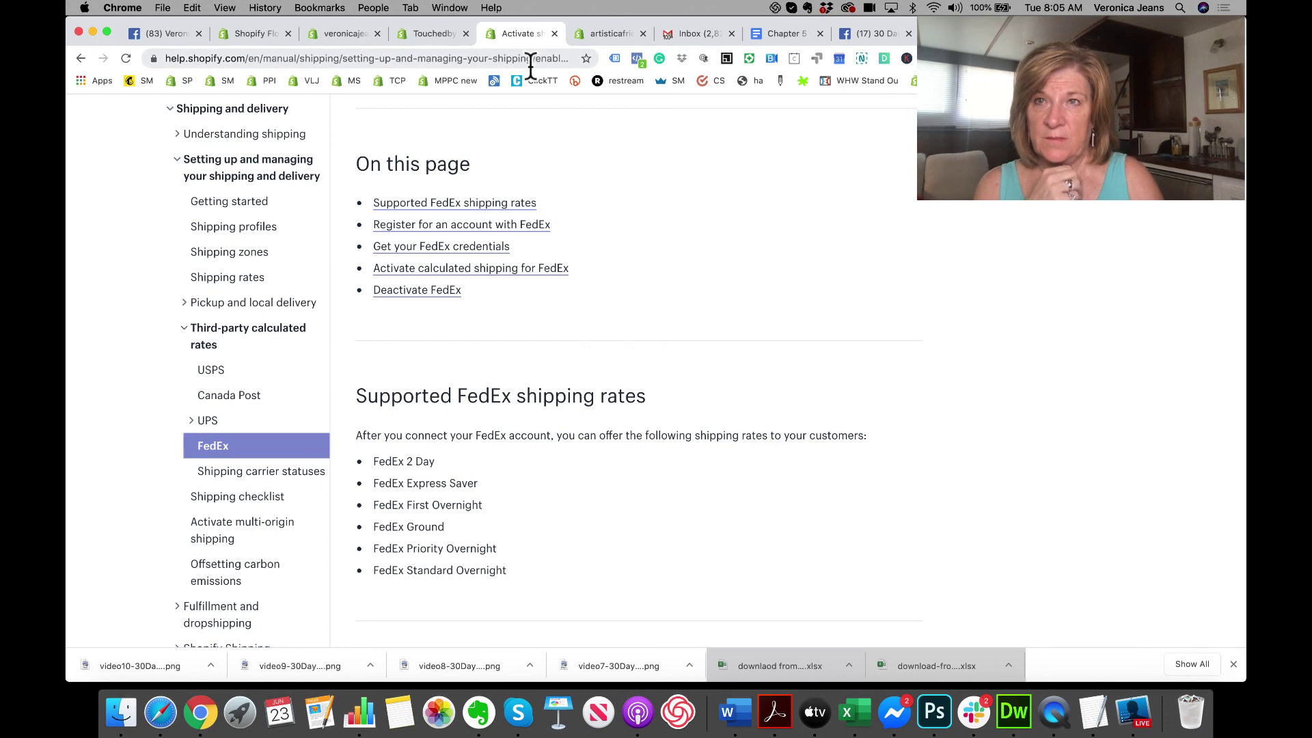
pyautogui.scroll(-6, 615, 270)
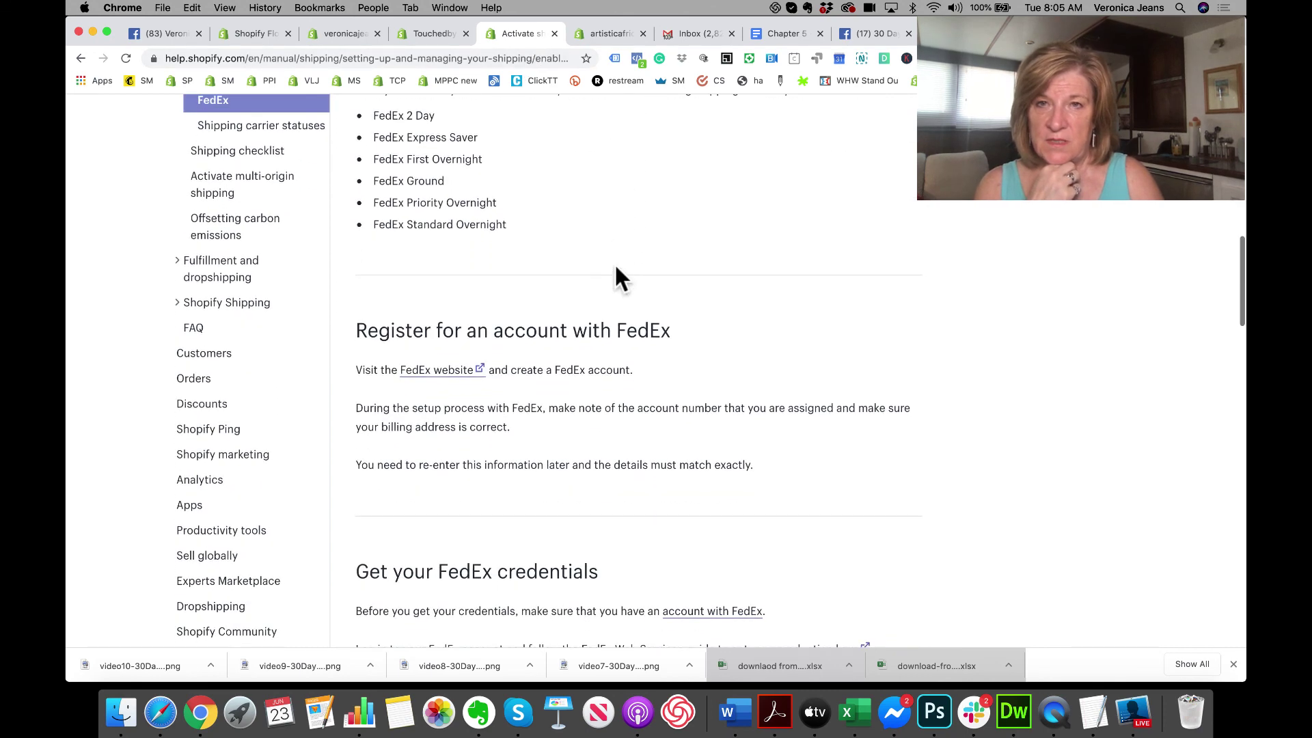
pyautogui.scroll(-6, 614, 268)
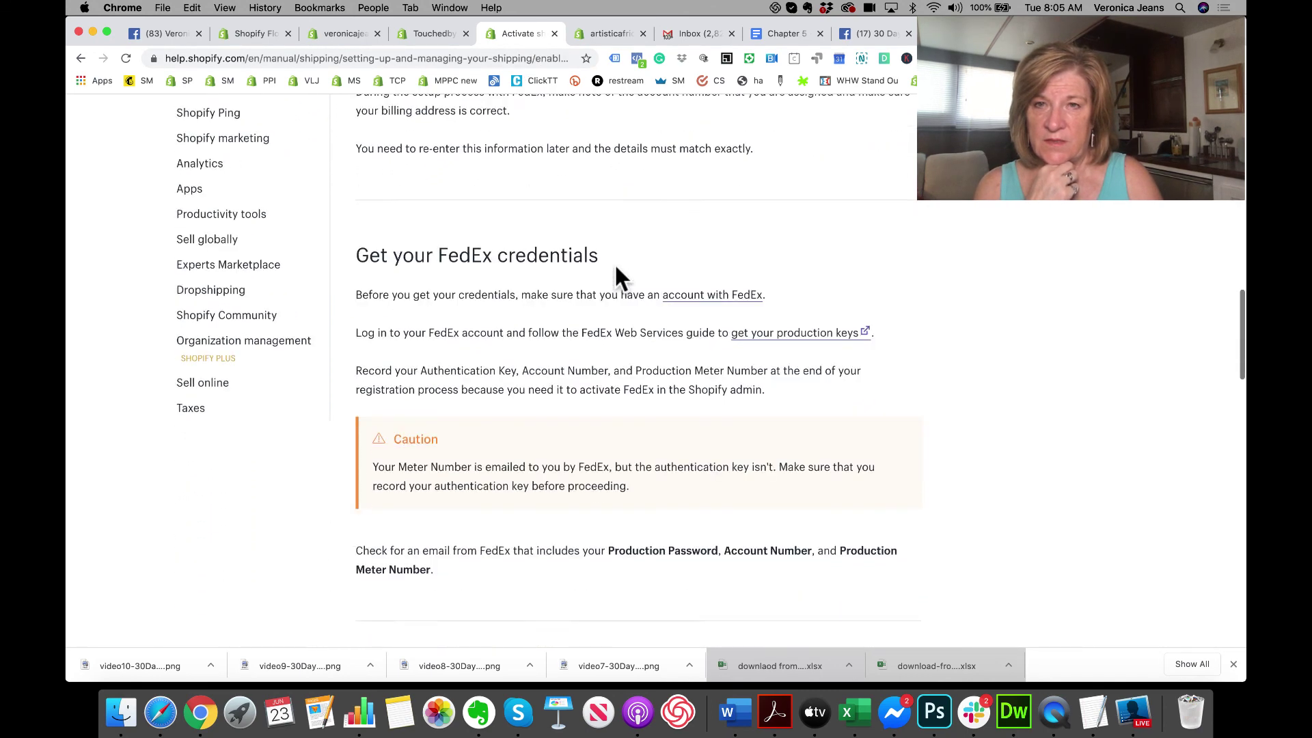
pyautogui.scroll(-6, 615, 268)
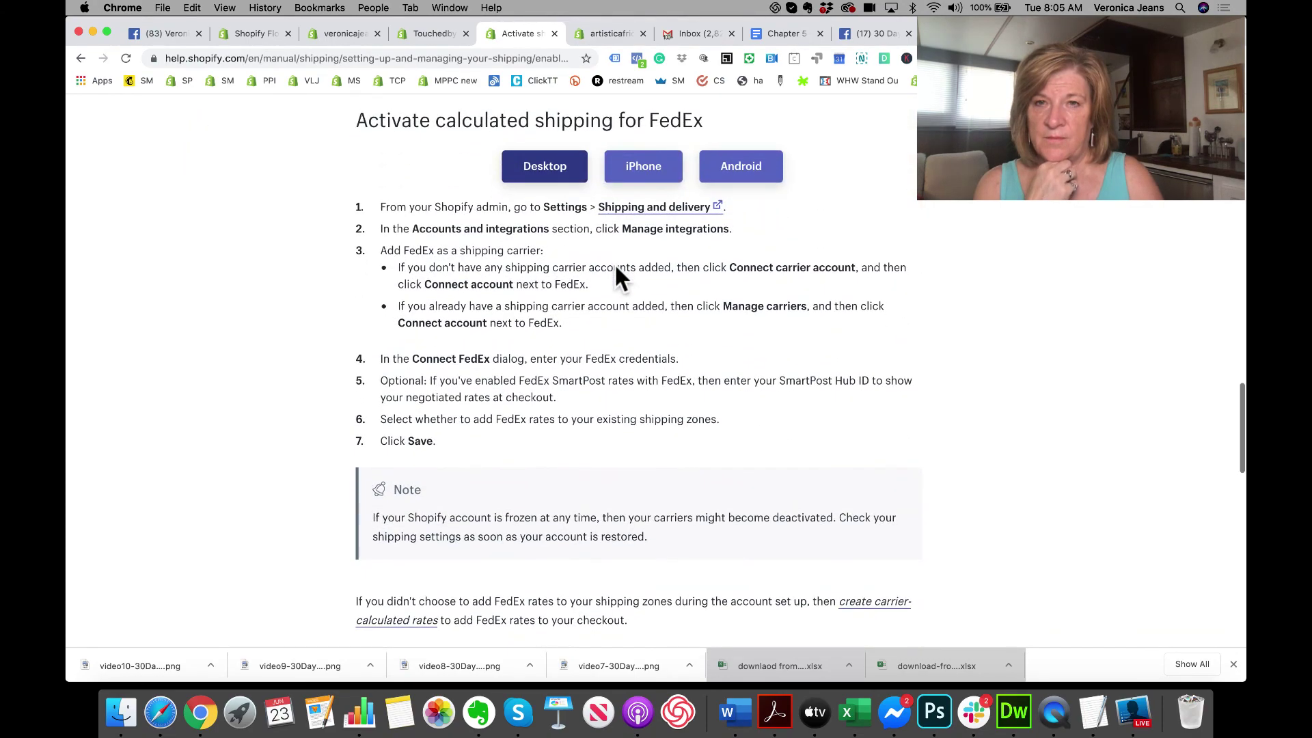
pyautogui.scroll(-3, 615, 268)
pyautogui.scroll(-6, 615, 265)
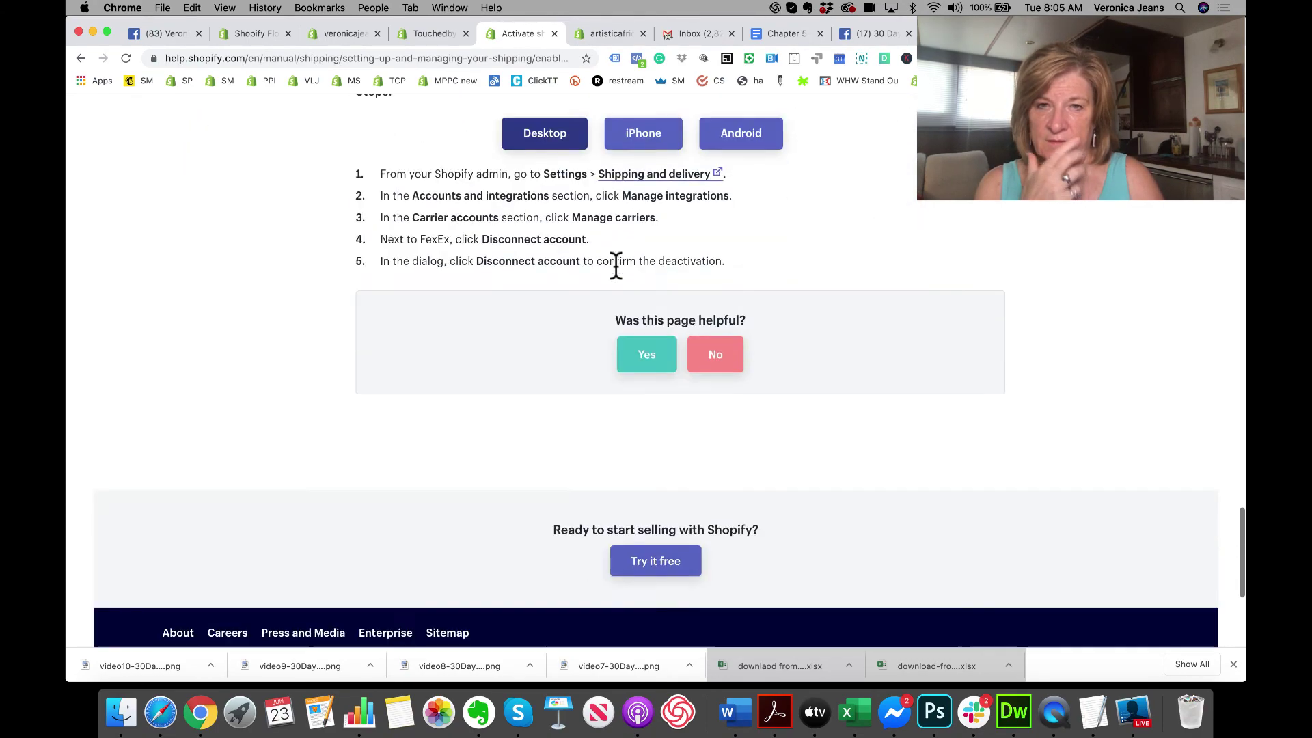
pyautogui.scroll(12, 615, 266)
pyautogui.scroll(10, 615, 273)
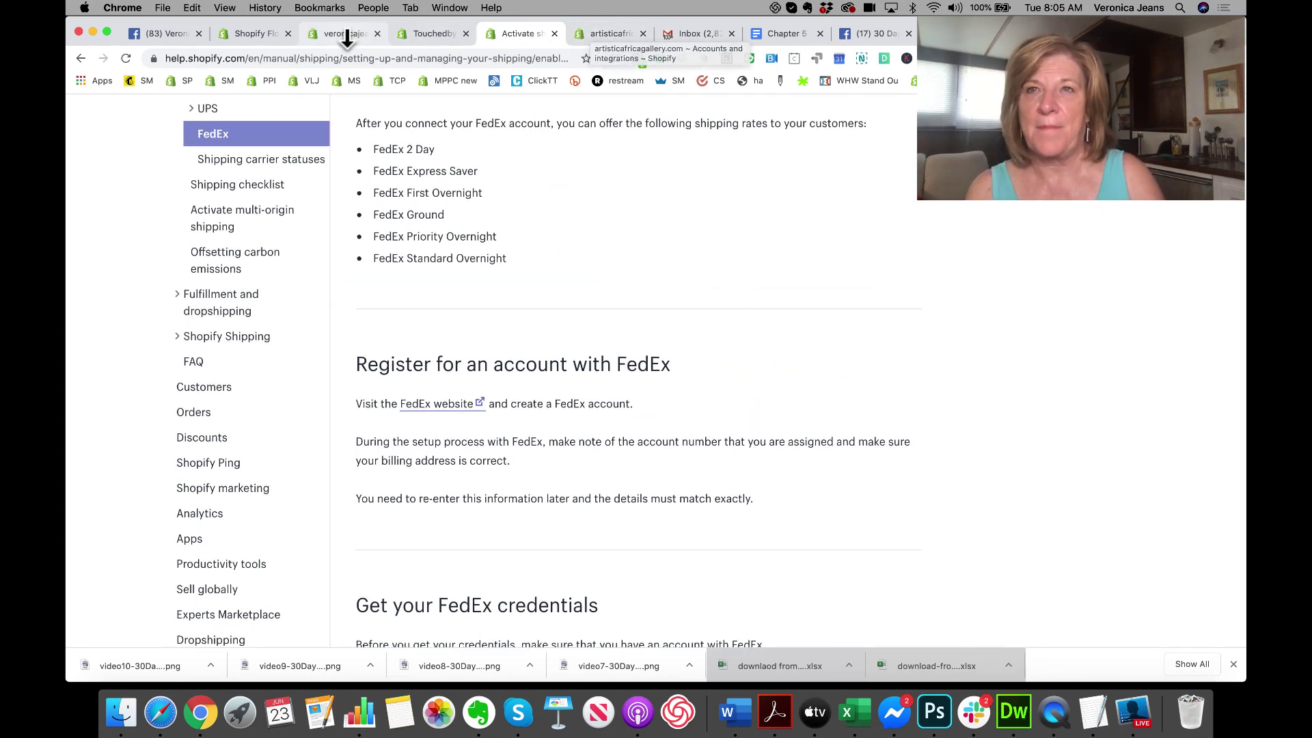
pyautogui.click(342, 31)
# Step: Discard the unsaved rate edit, reach Accounts and integrations, and open Upgrade your plan
pyautogui.click(852, 140)
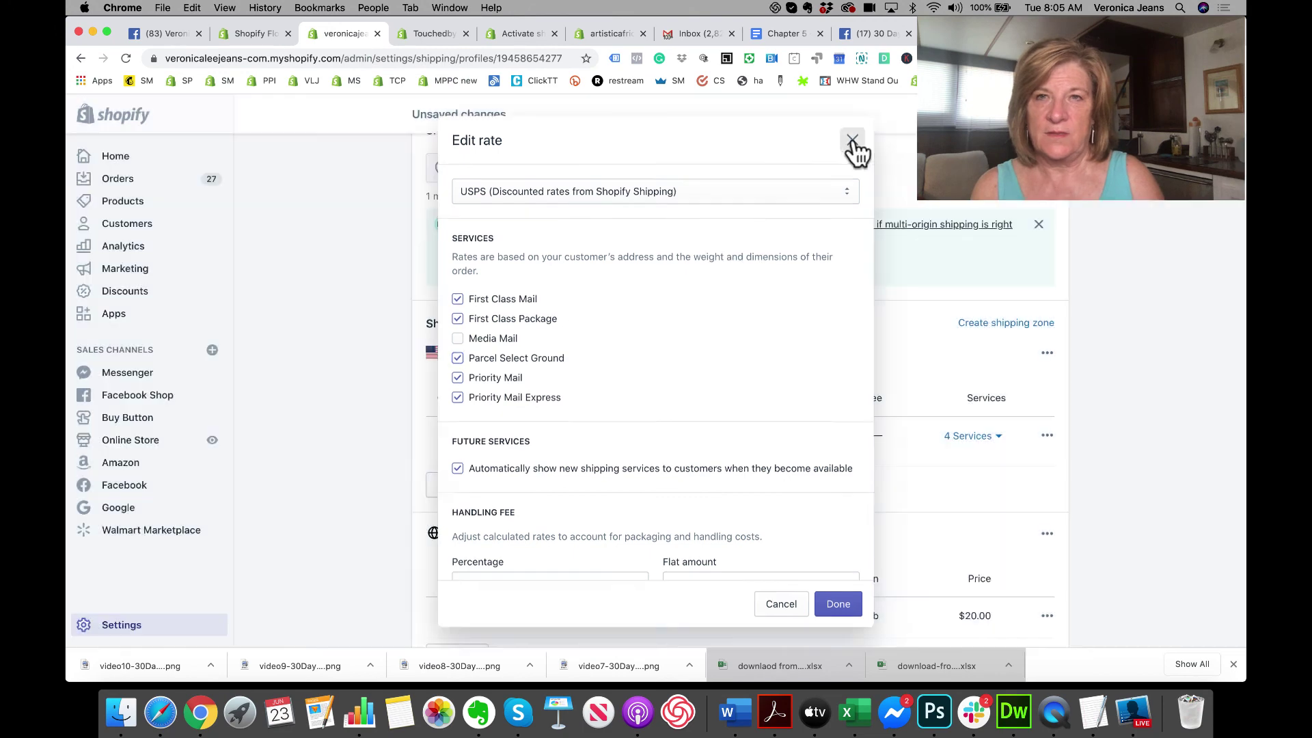
pyautogui.scroll(6, 751, 198)
pyautogui.scroll(3, 468, 182)
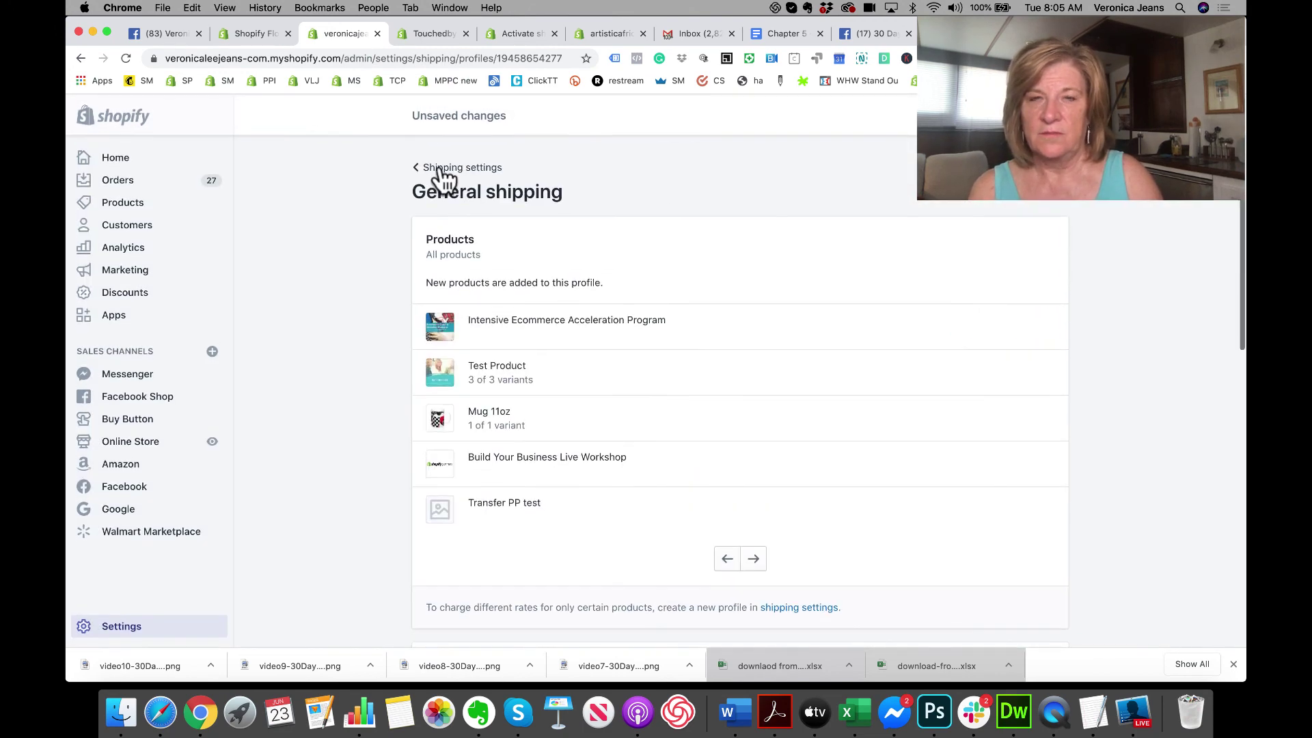
pyautogui.click(441, 171)
pyautogui.click(823, 416)
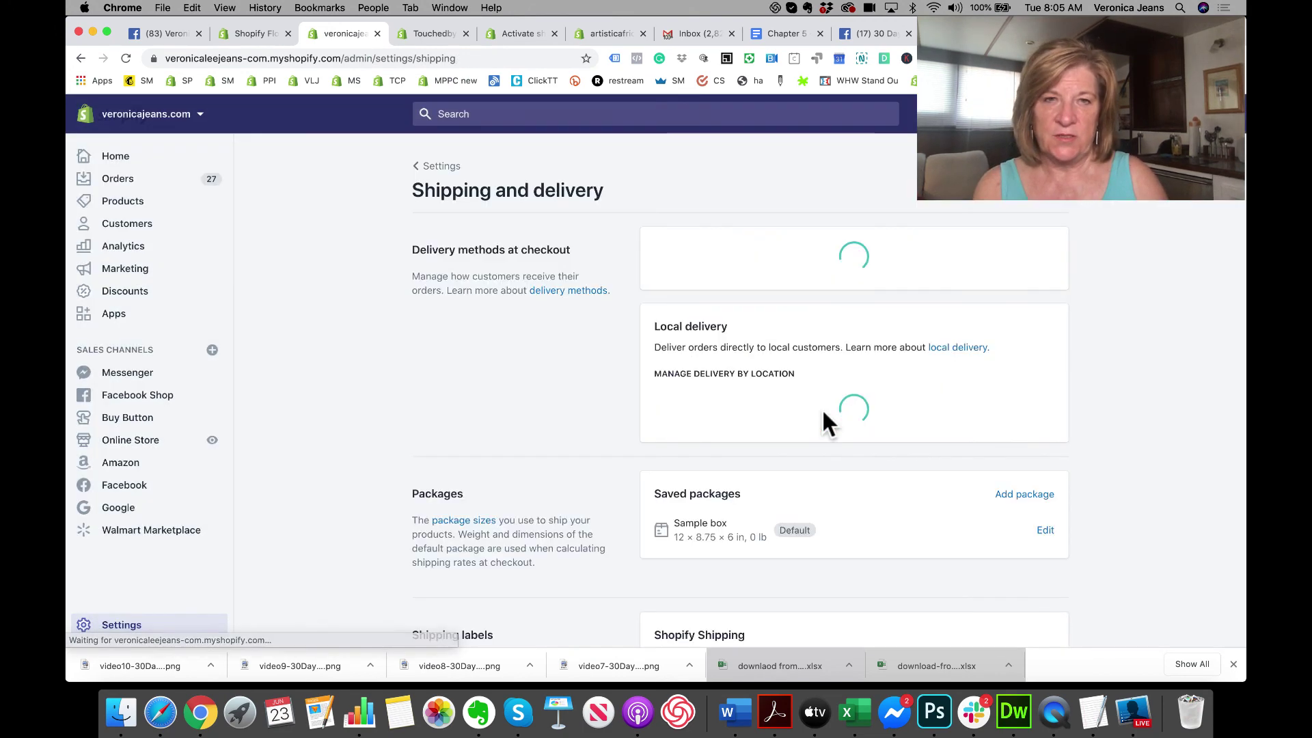
pyautogui.scroll(-15, 823, 414)
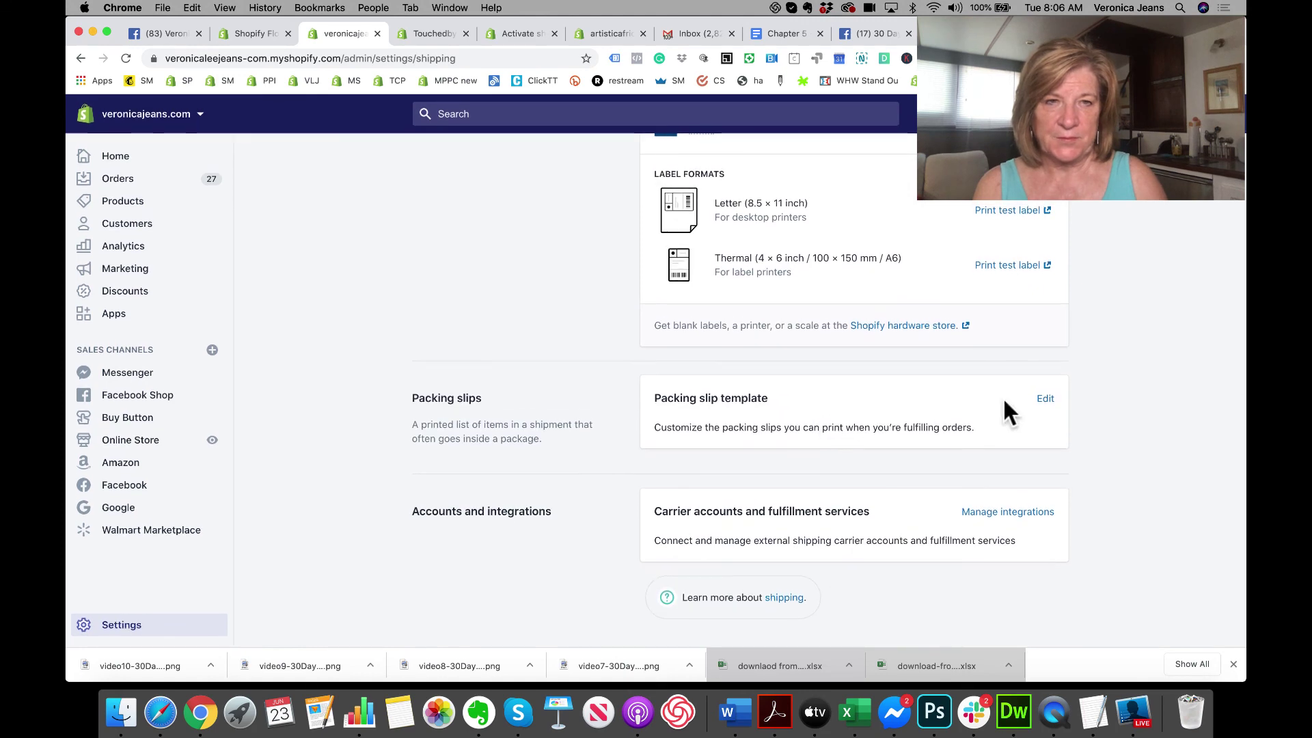
pyautogui.click(1012, 511)
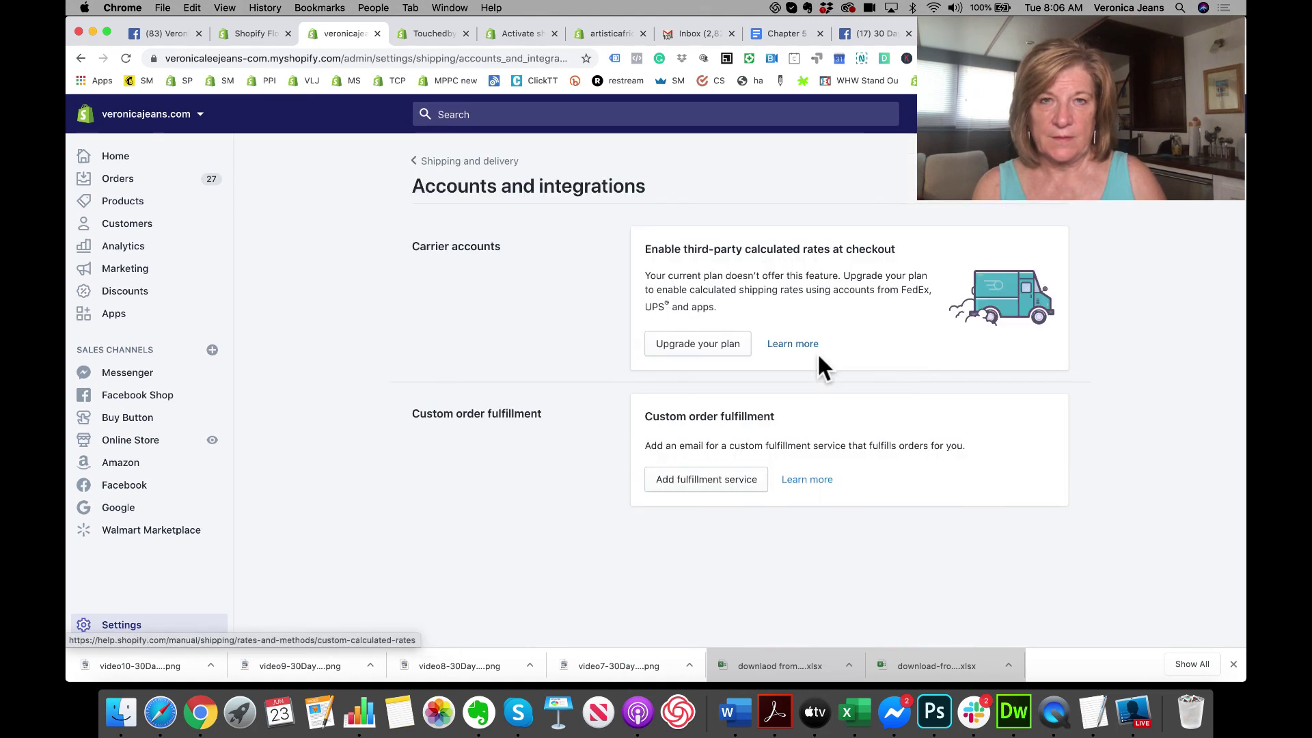
pyautogui.click(706, 344)
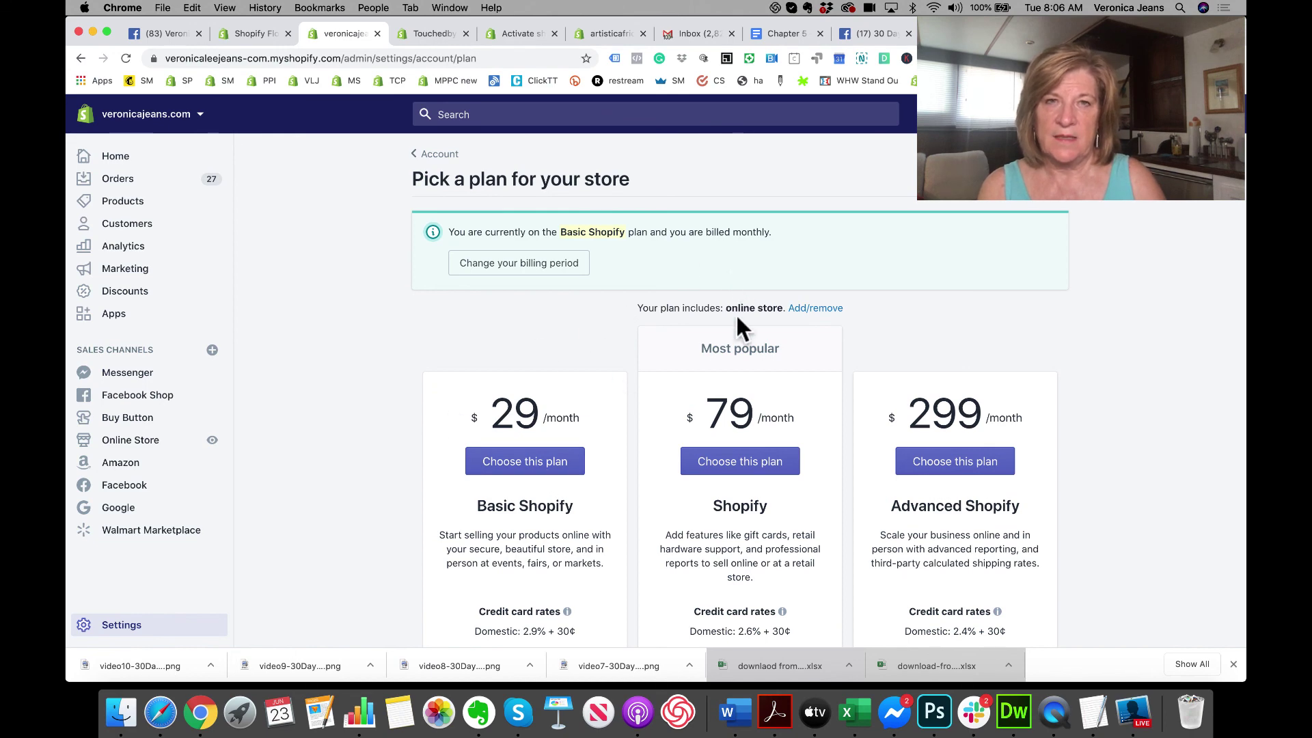
# Step: Compare plans' shipping discounts and third-party calculated rates, then go back to Plan and permissions
pyautogui.scroll(-5, 737, 317)
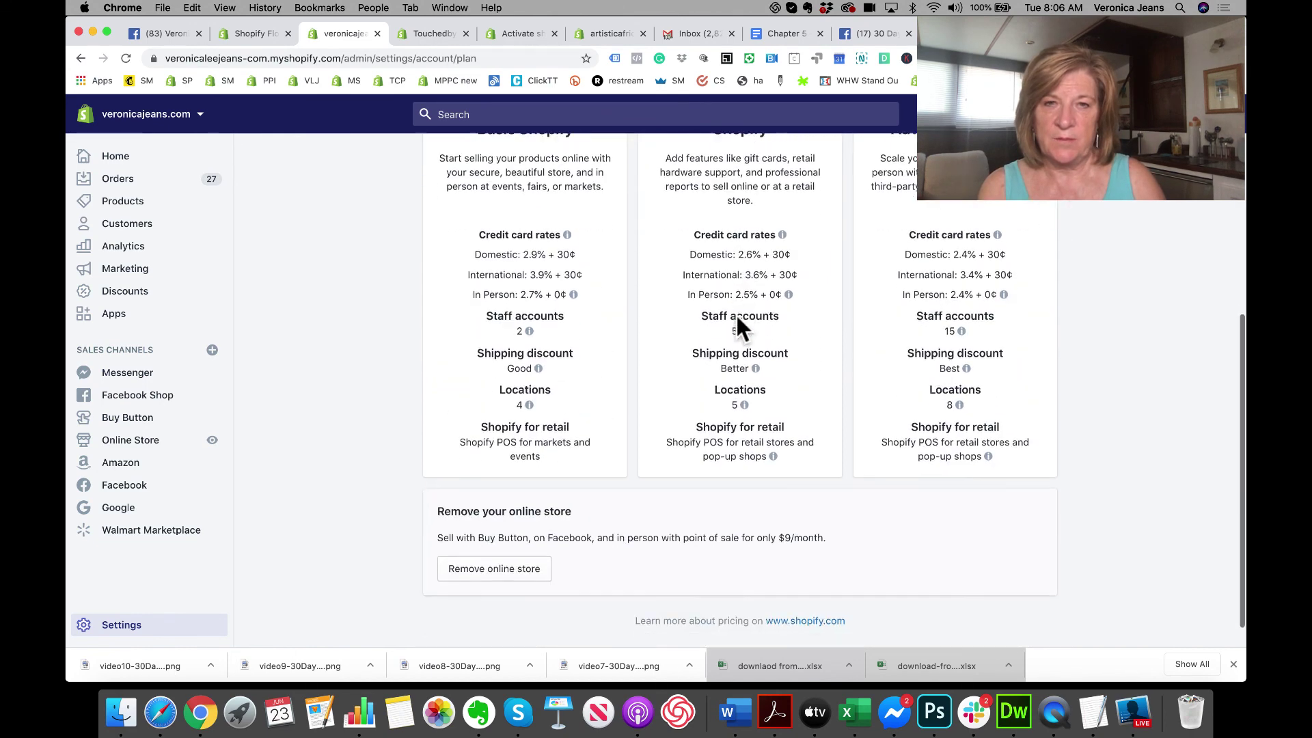
pyautogui.scroll(-1, 736, 314)
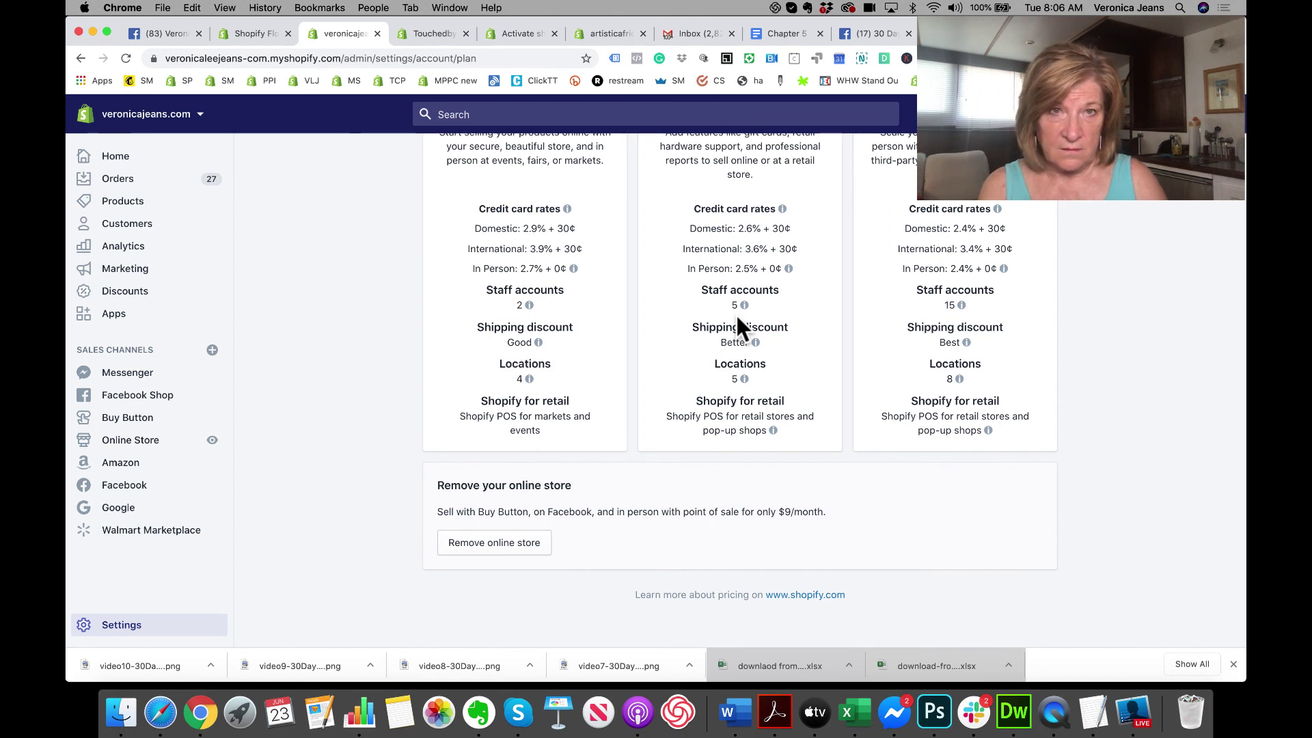
pyautogui.scroll(3, 735, 408)
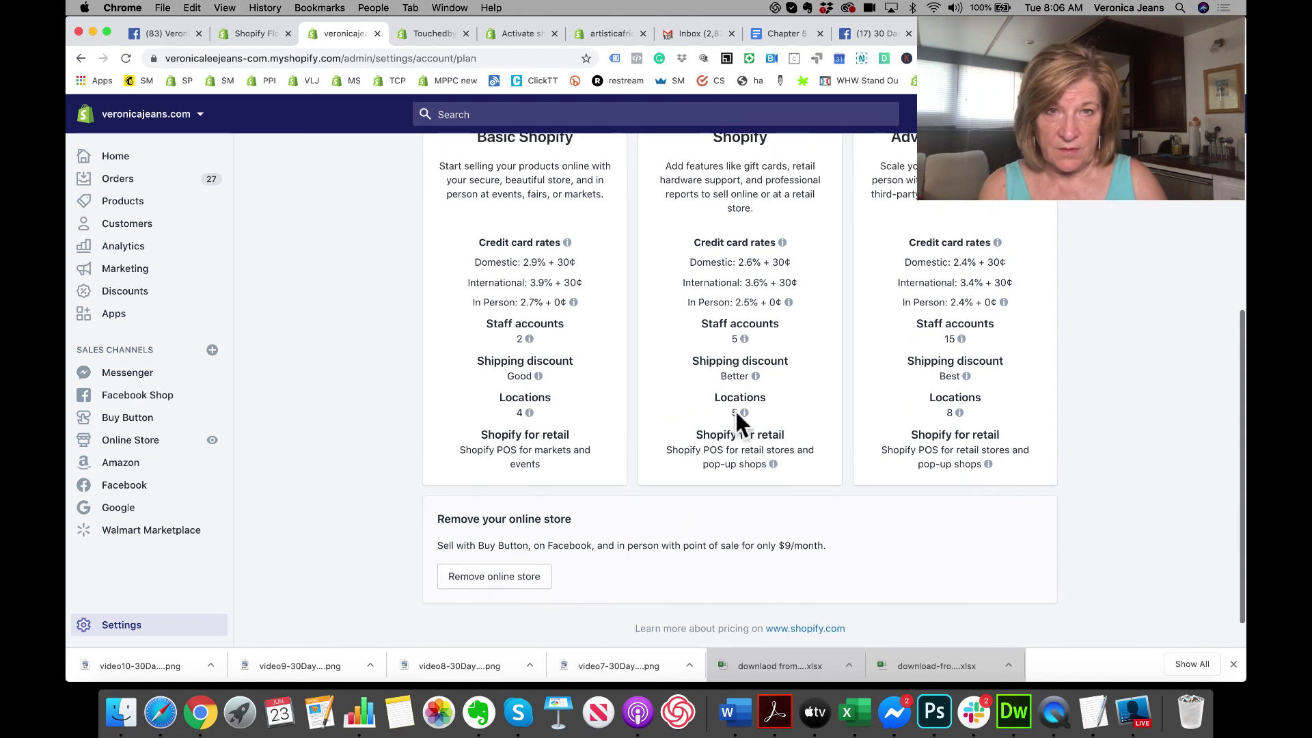
pyautogui.moveTo(754, 424)
pyautogui.scroll(3, 753, 418)
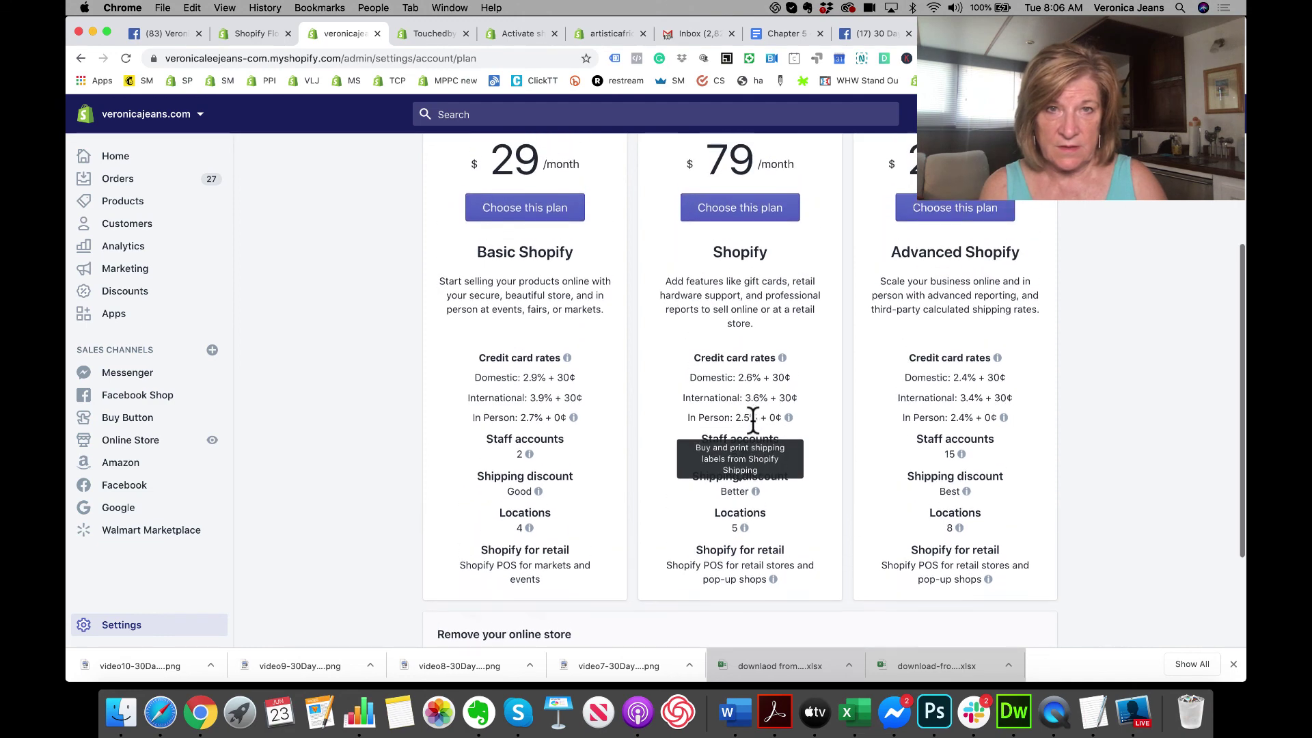
pyautogui.scroll(2, 753, 339)
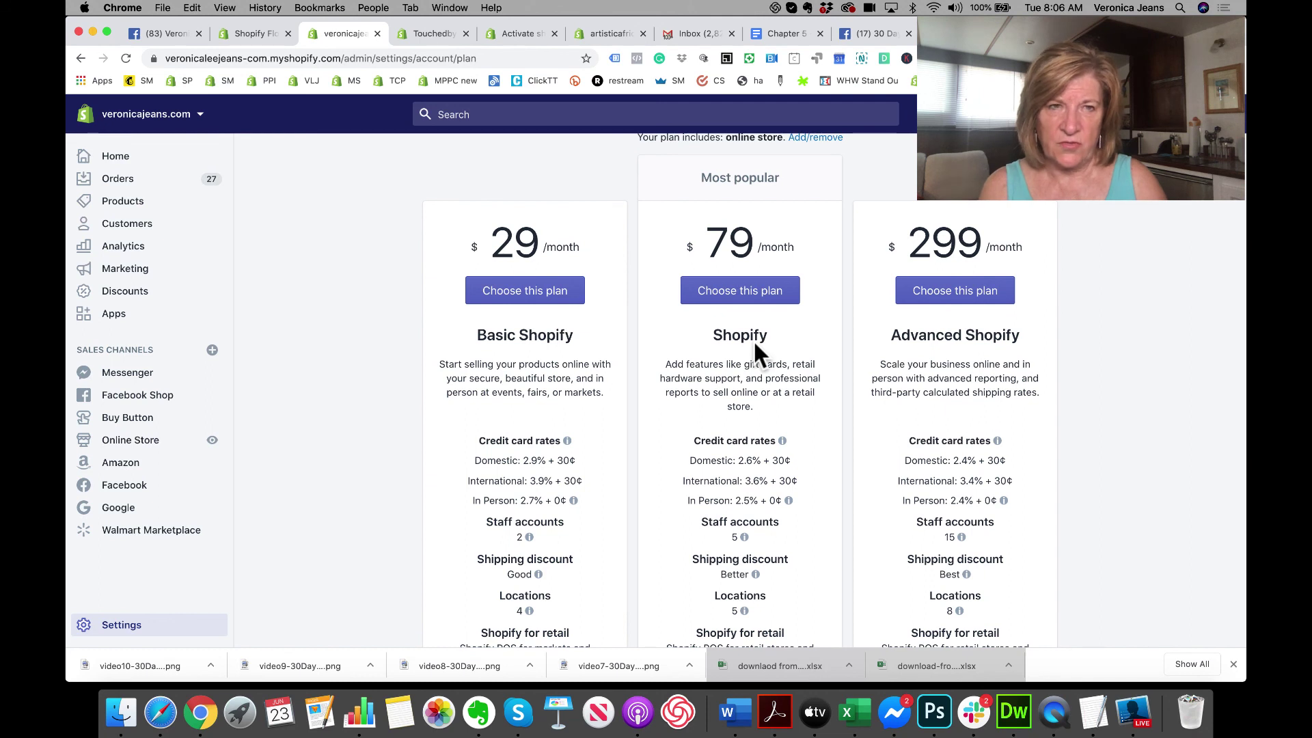
pyautogui.scroll(-1, 753, 339)
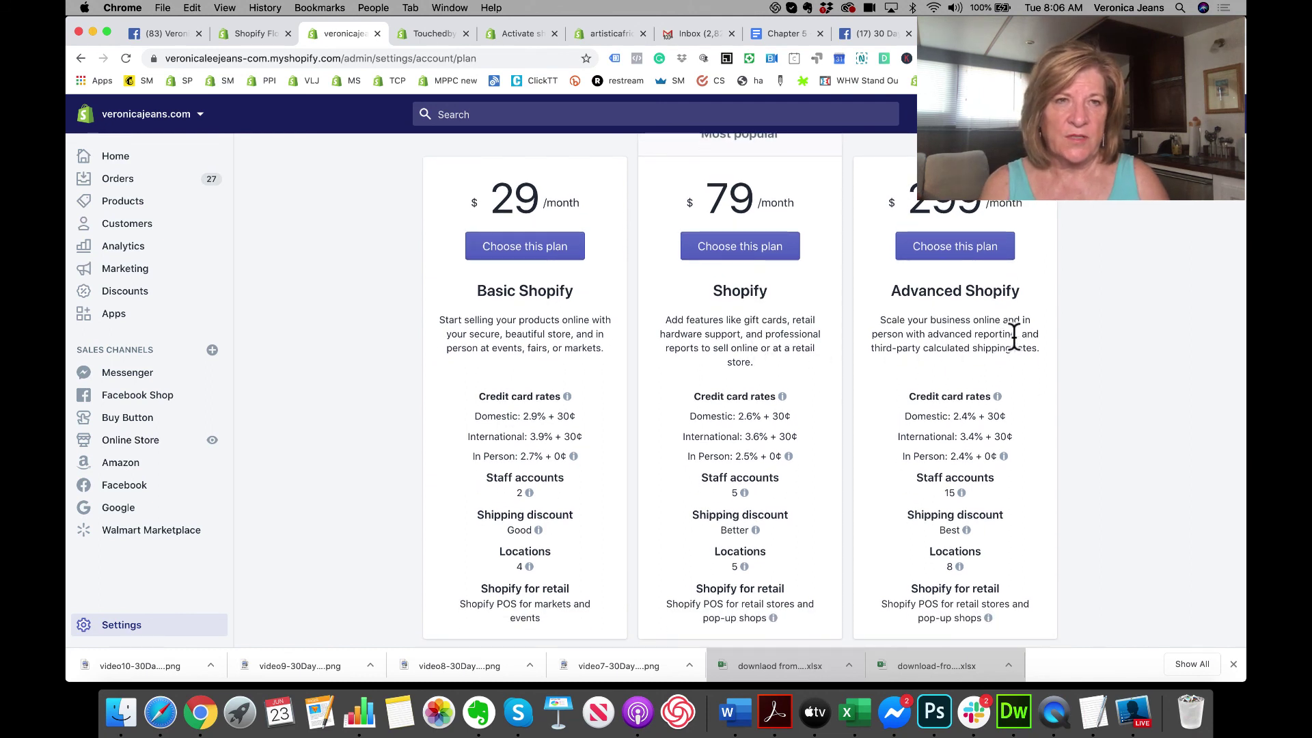
pyautogui.moveTo(1020, 334); pyautogui.dragTo(1043, 355)
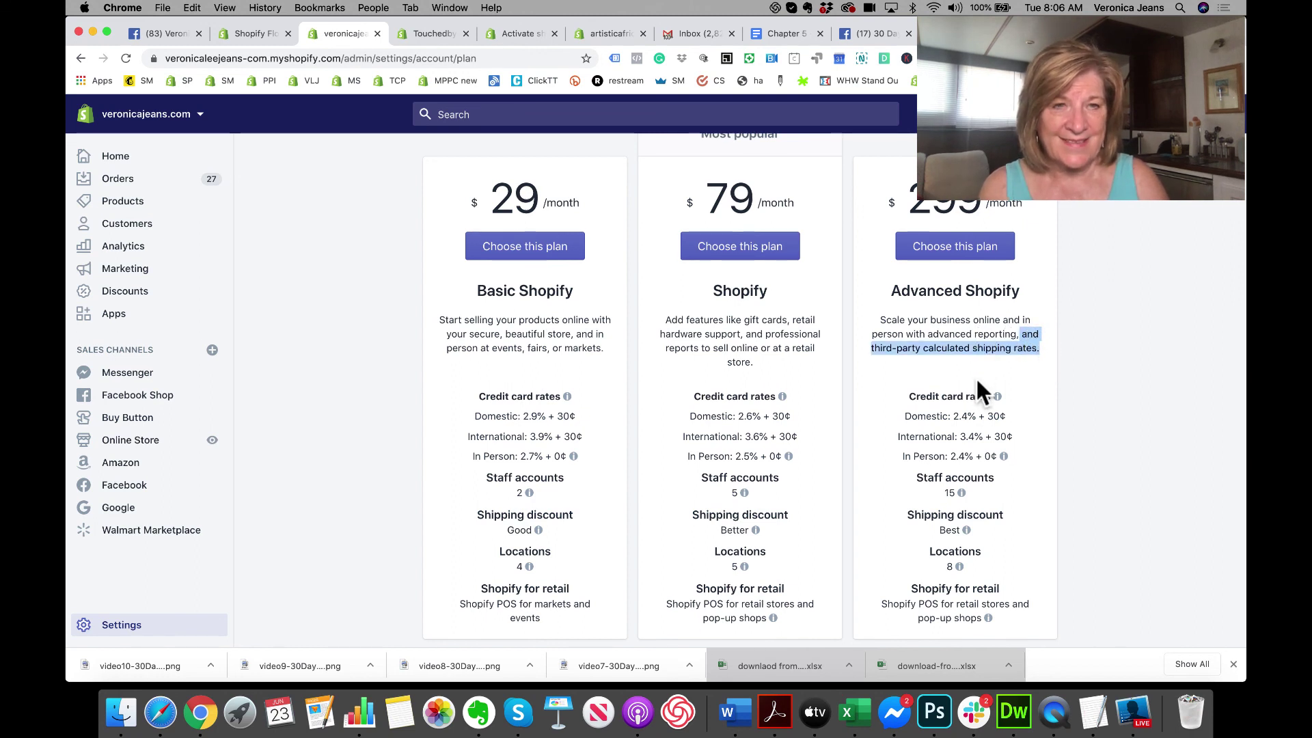
pyautogui.scroll(-2, 975, 376)
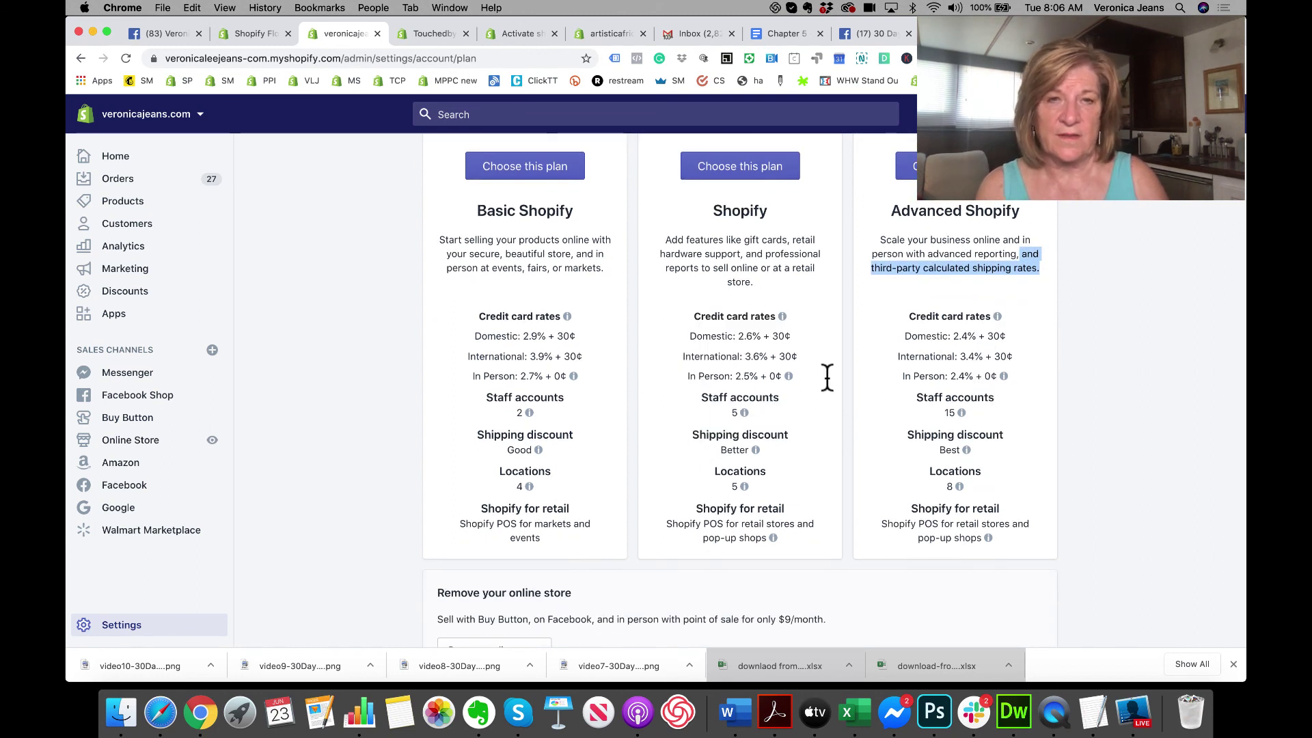
pyautogui.click(666, 462)
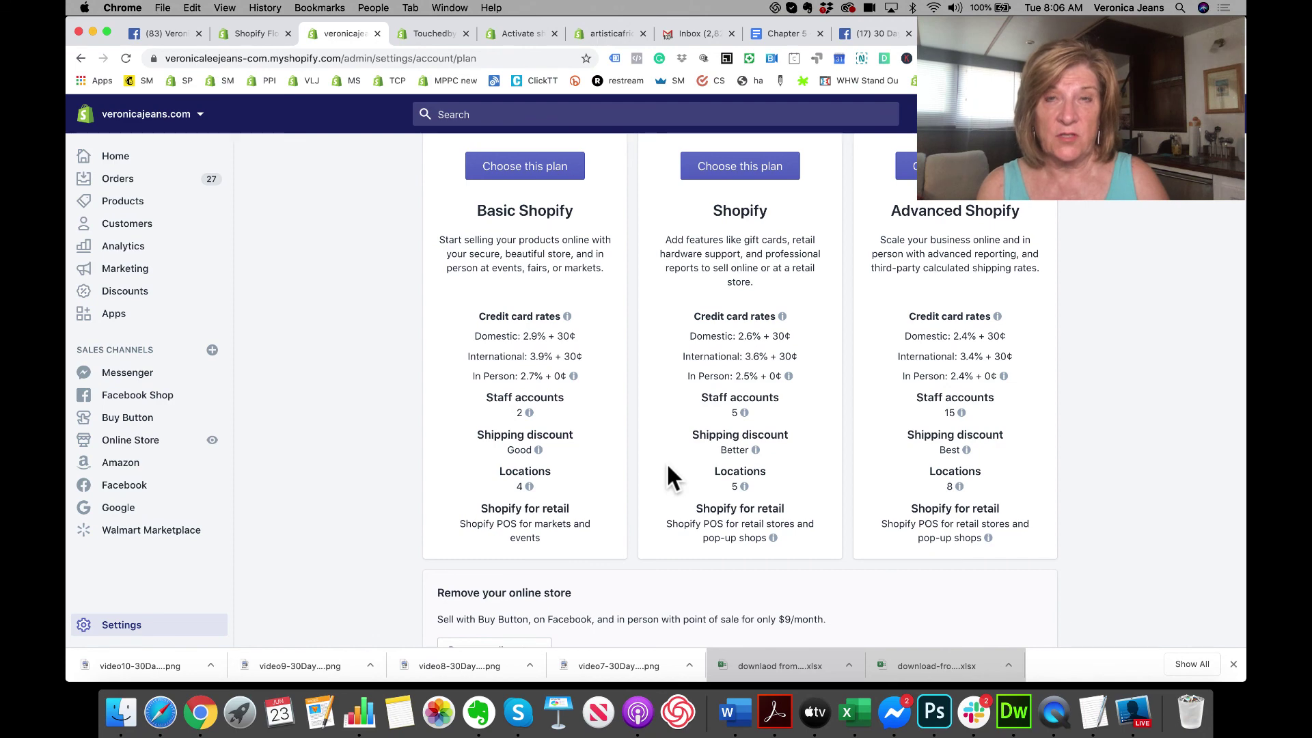
pyautogui.scroll(4, 666, 462)
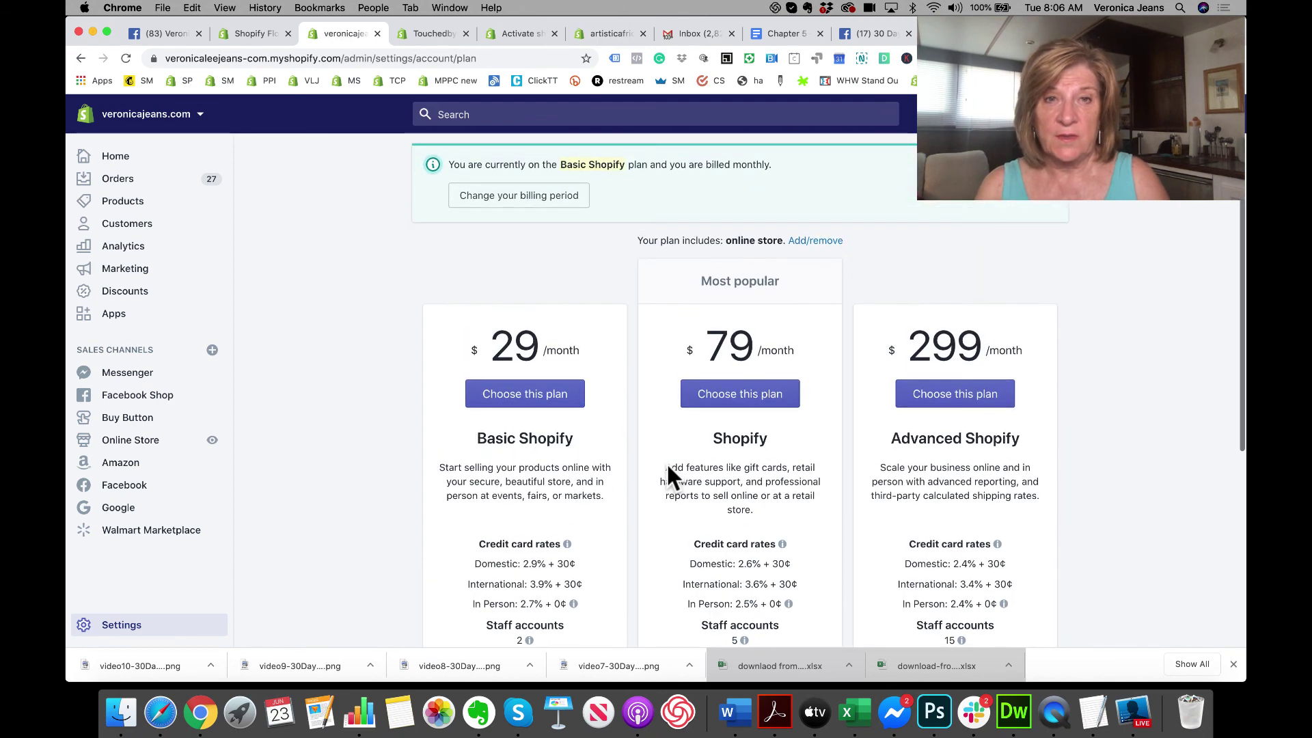
pyautogui.scroll(2, 713, 425)
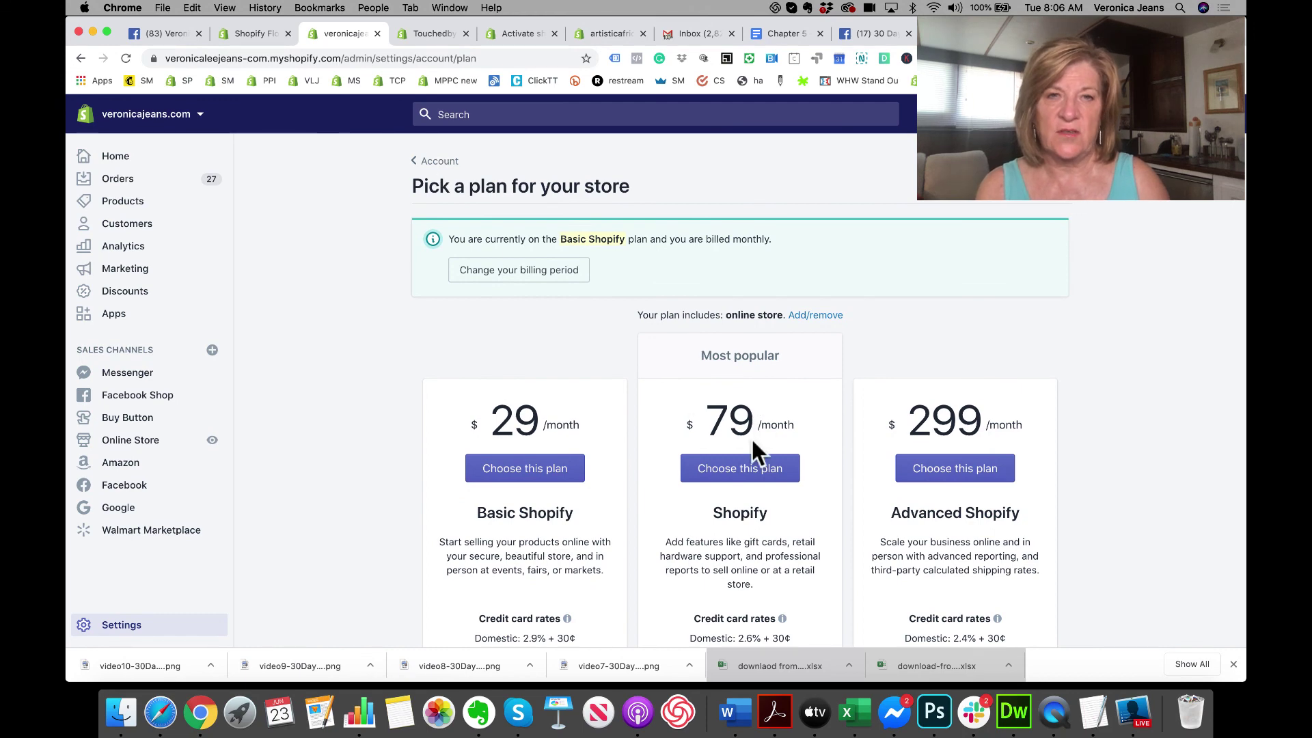
pyautogui.click(431, 164)
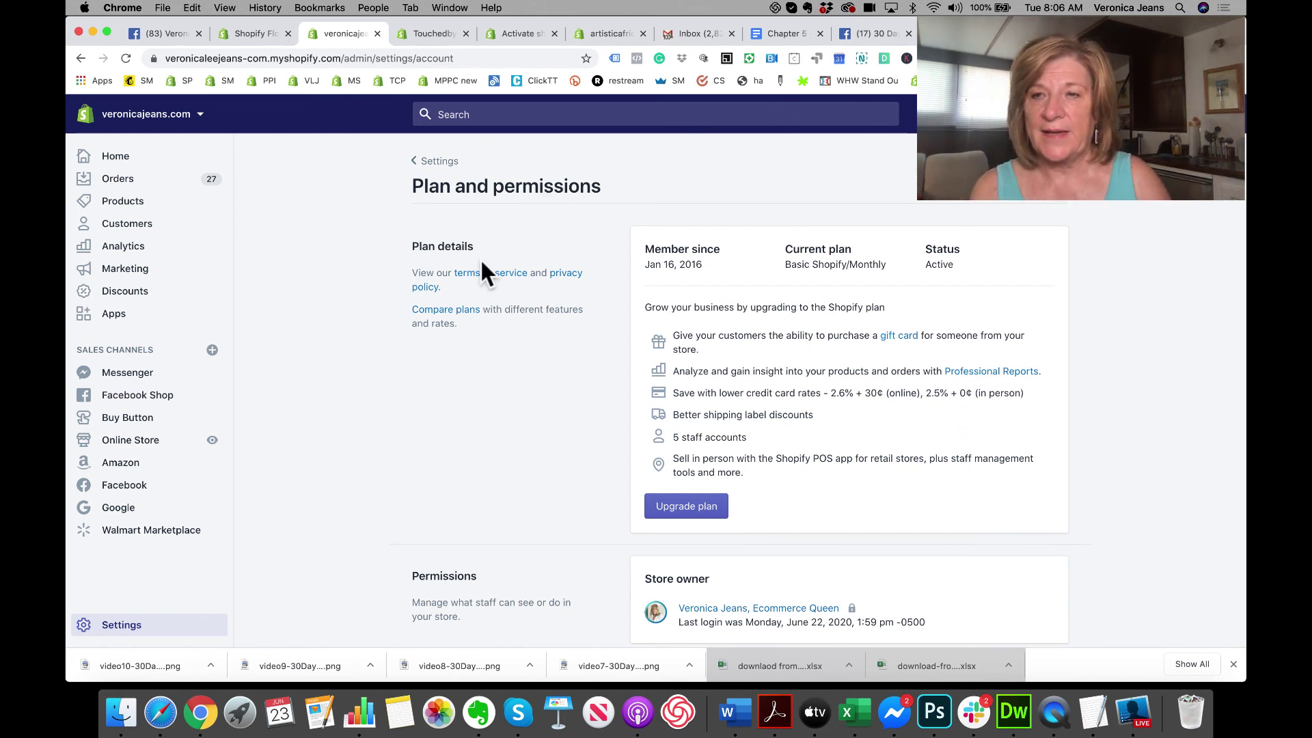
# Step: Go to Shipping and delivery settings on the Touchedby store's admin
pyautogui.click(117, 634)
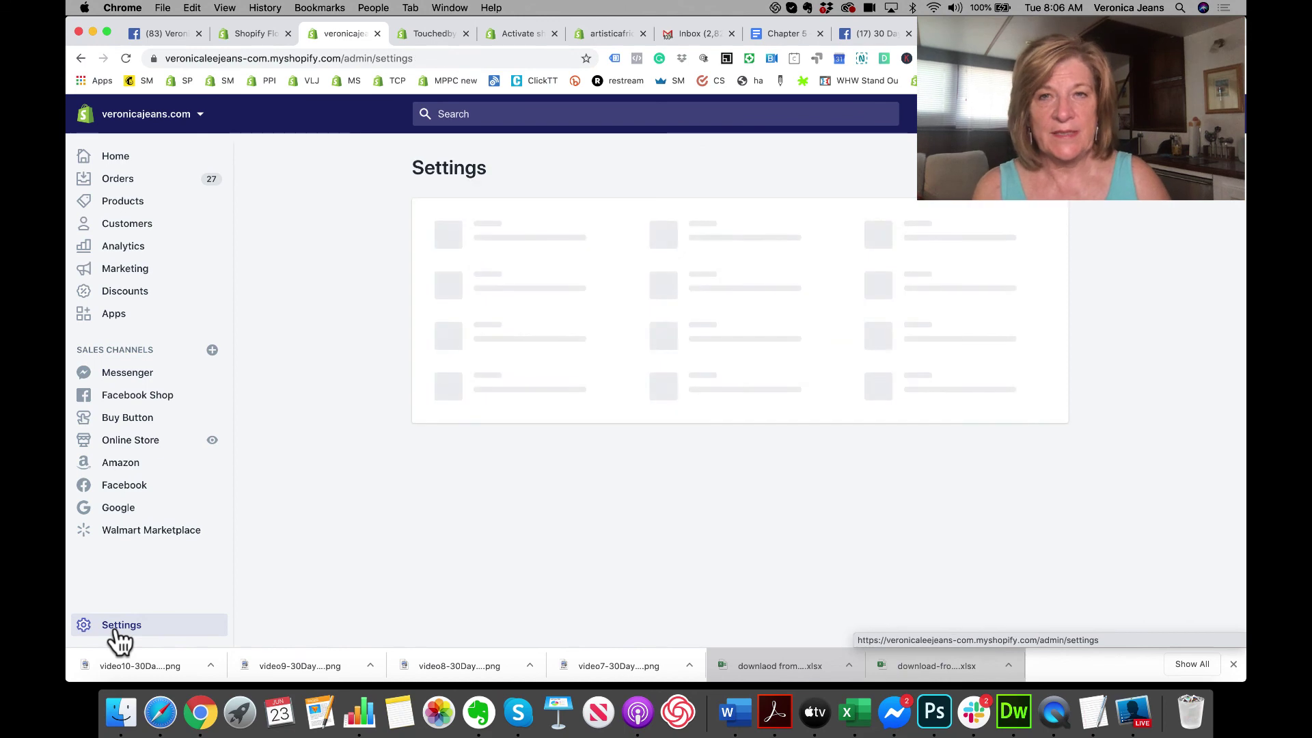
pyautogui.click(485, 456)
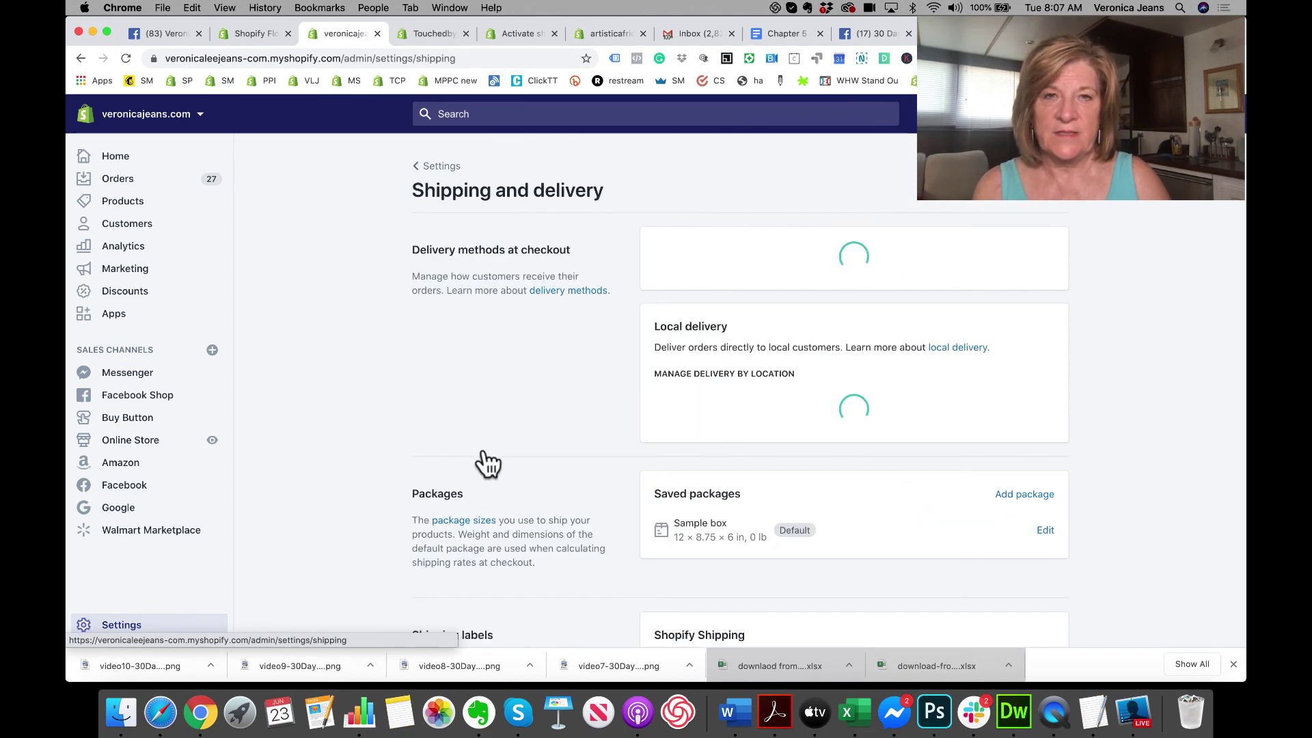
pyautogui.scroll(-15, 483, 451)
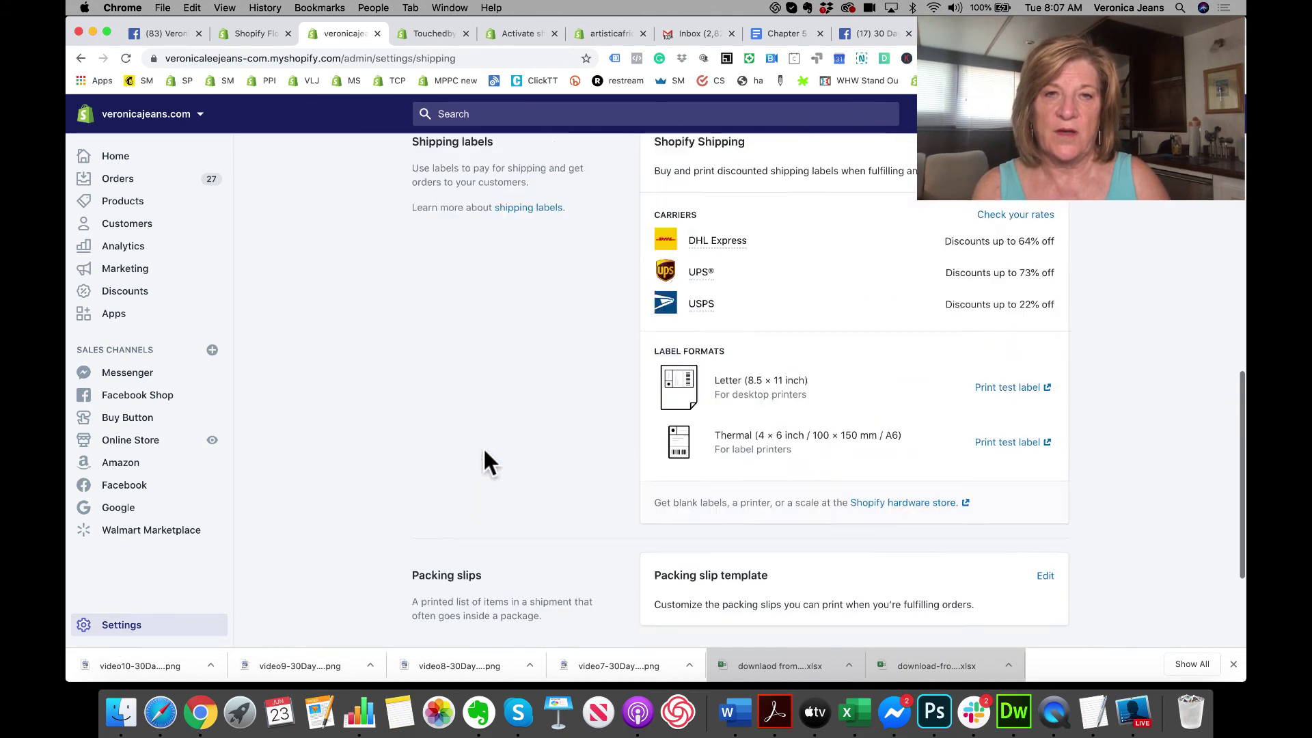
pyautogui.click(435, 34)
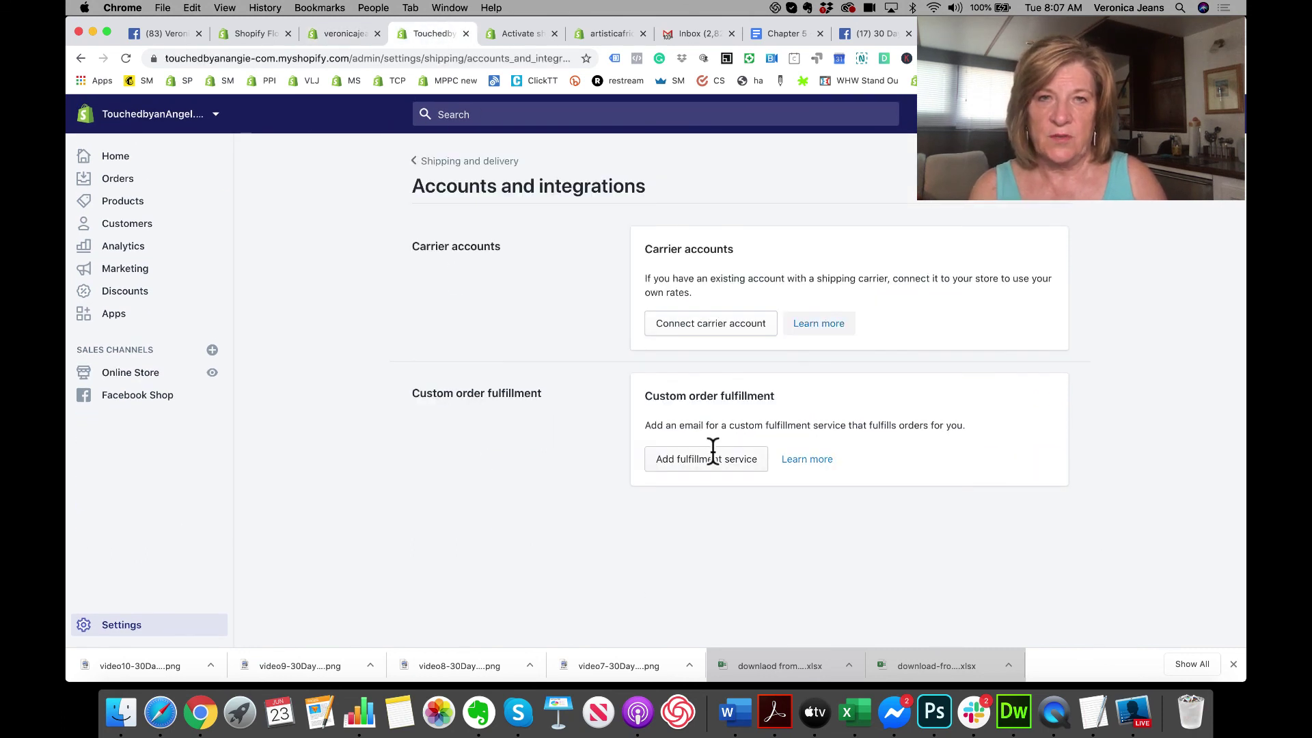
# Step: Review the details required to connect a FedEx carrier account, then close the form unfilled
pyautogui.click(703, 326)
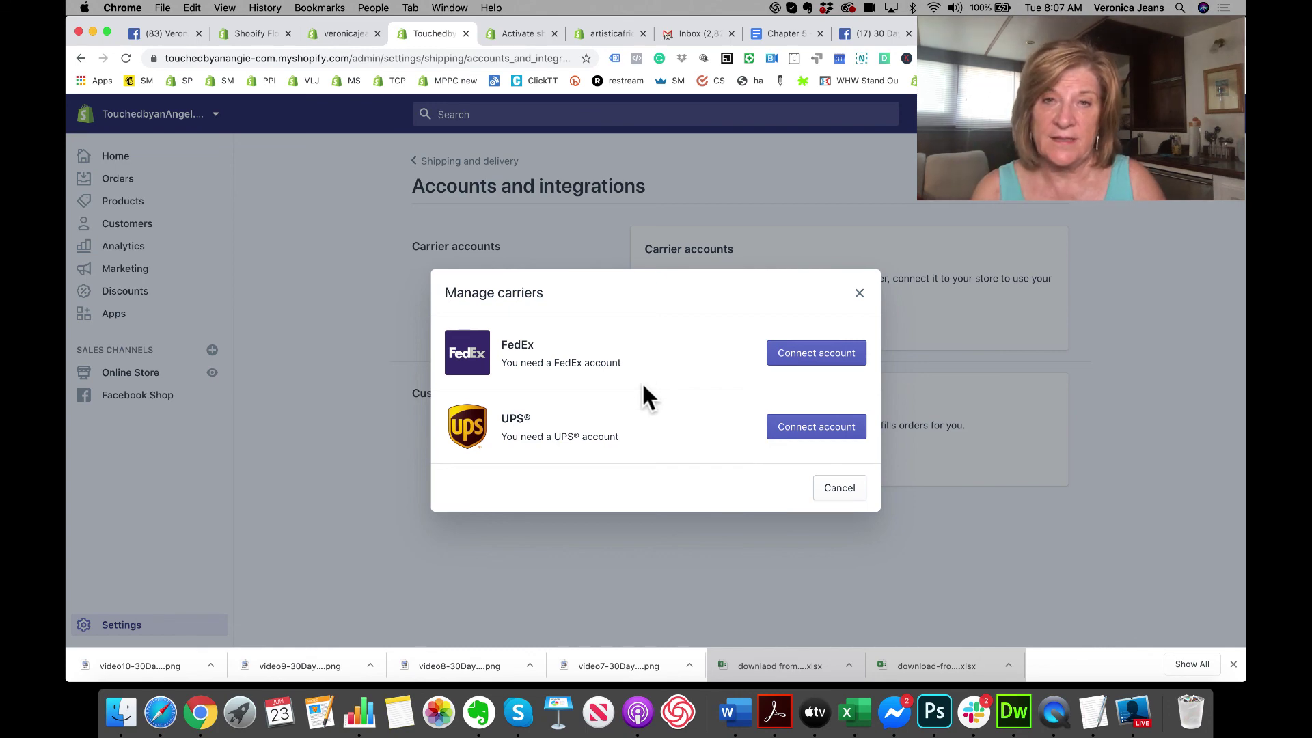
pyautogui.click(820, 355)
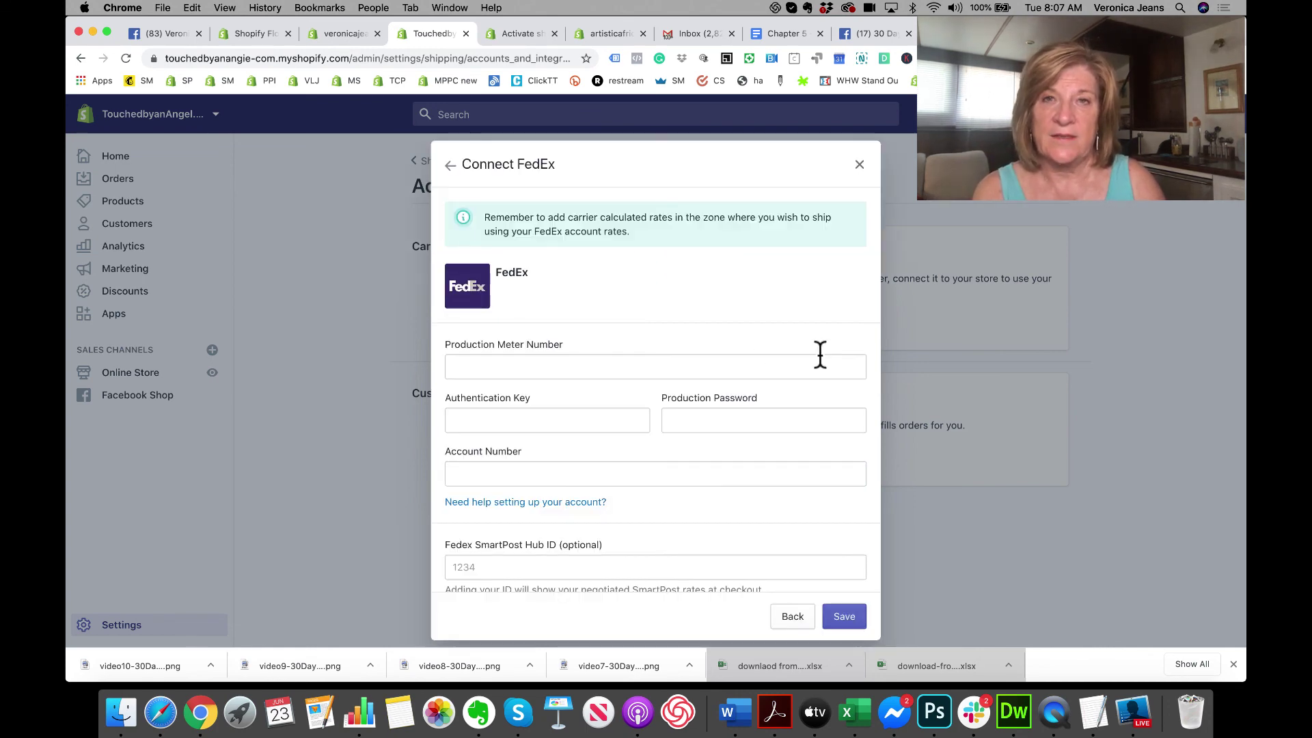
pyautogui.scroll(-3, 770, 387)
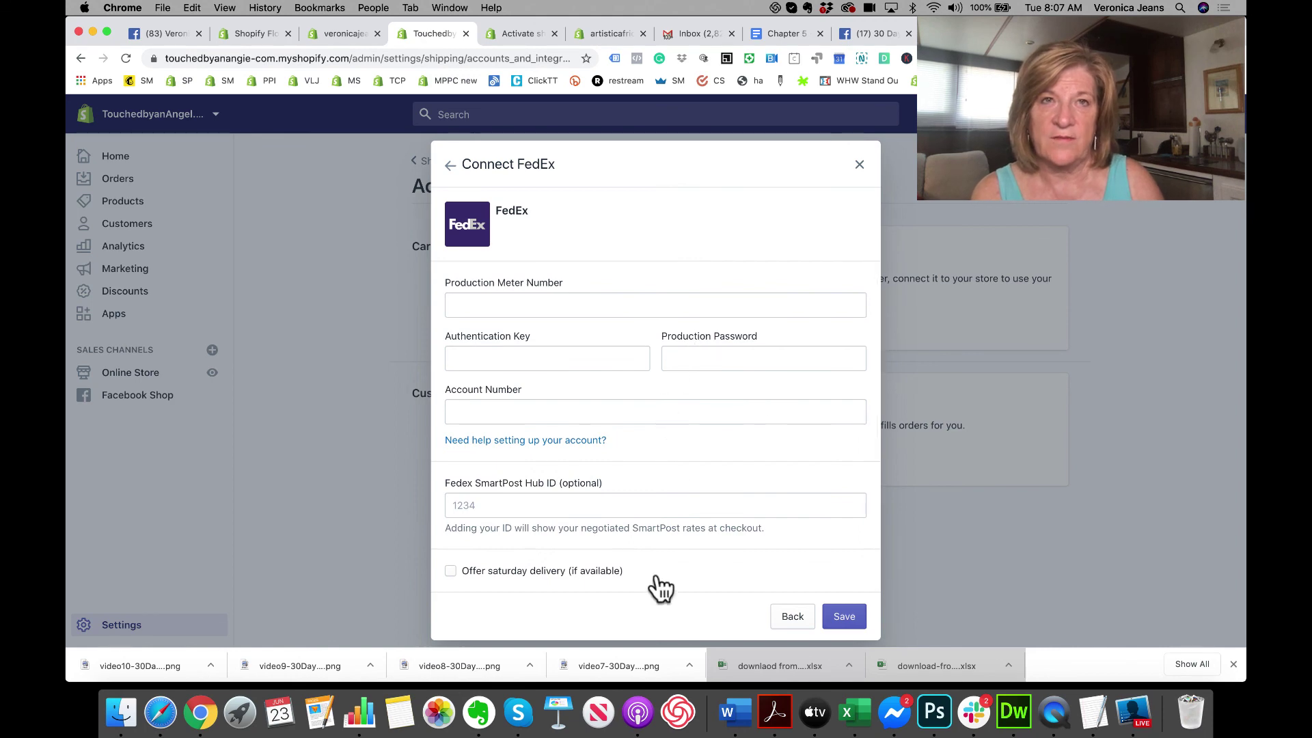
pyautogui.click(861, 165)
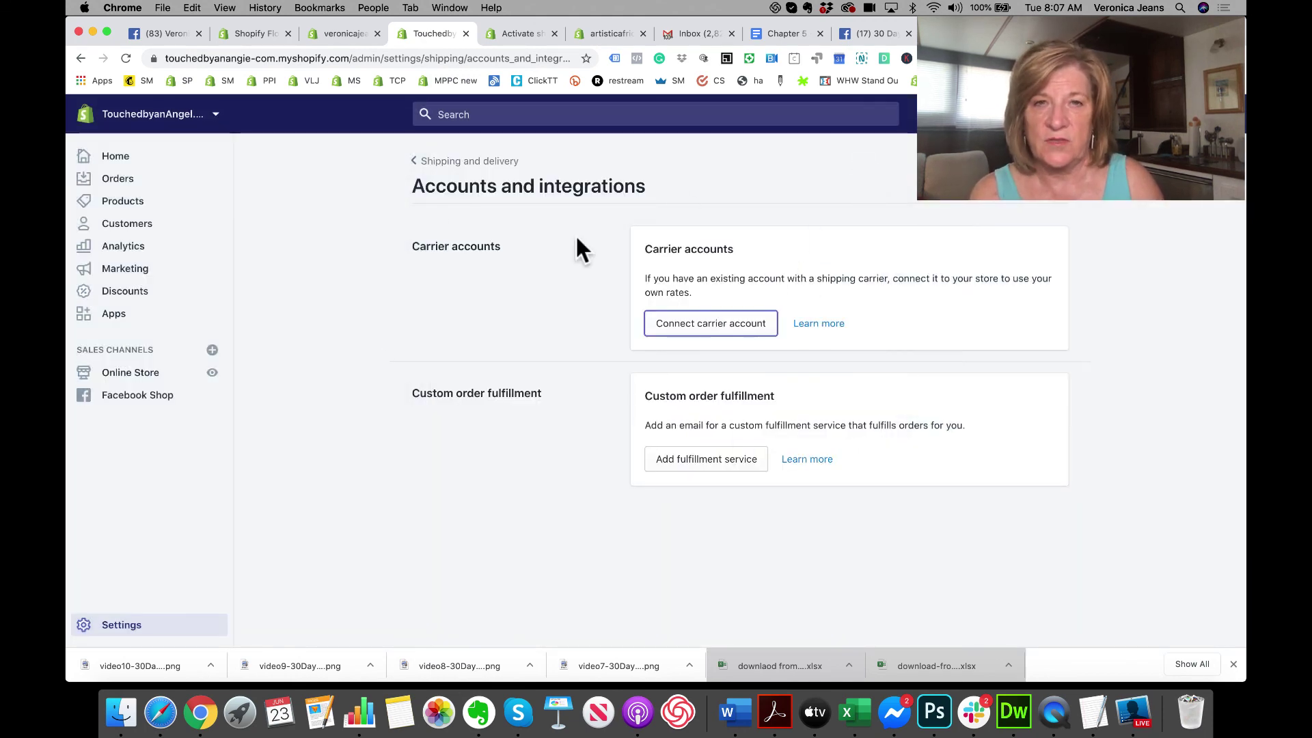
# Step: Check the custom fulfillment service form's Name field, dismiss it, and return to Shipping and delivery
pyautogui.click(689, 462)
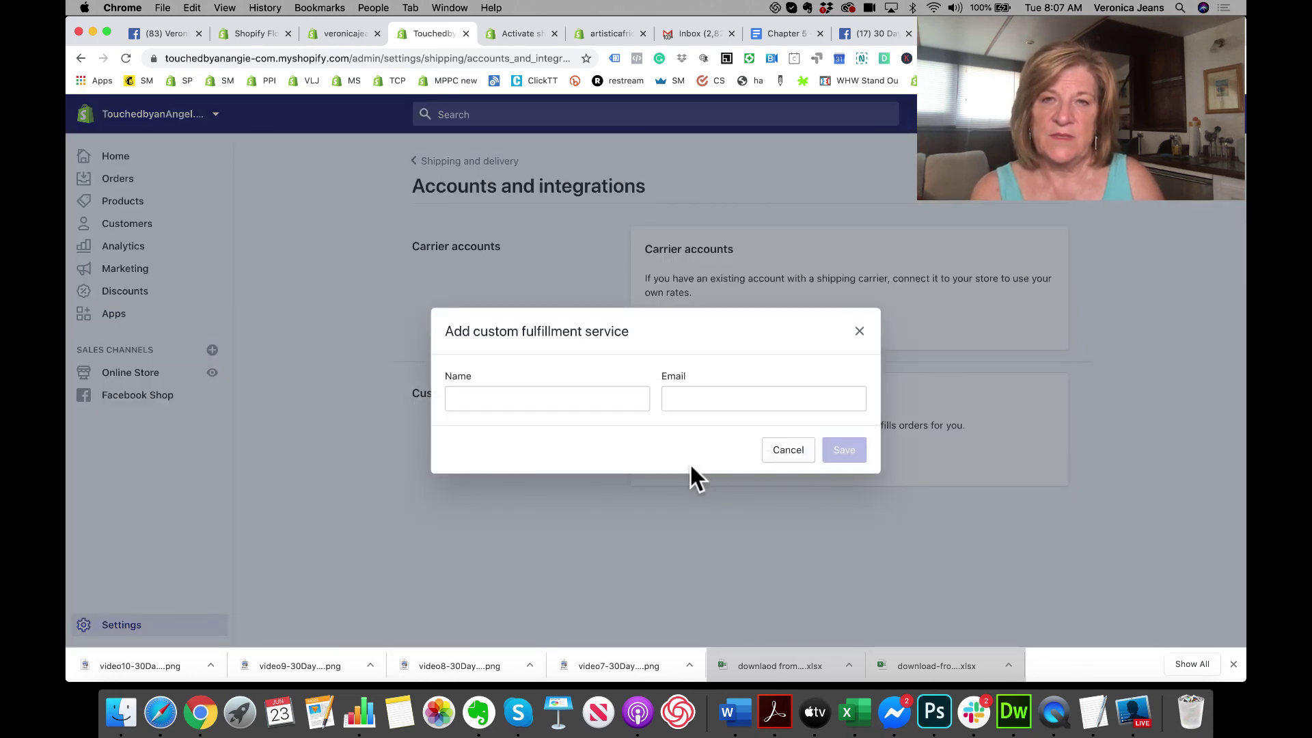
pyautogui.click(544, 403)
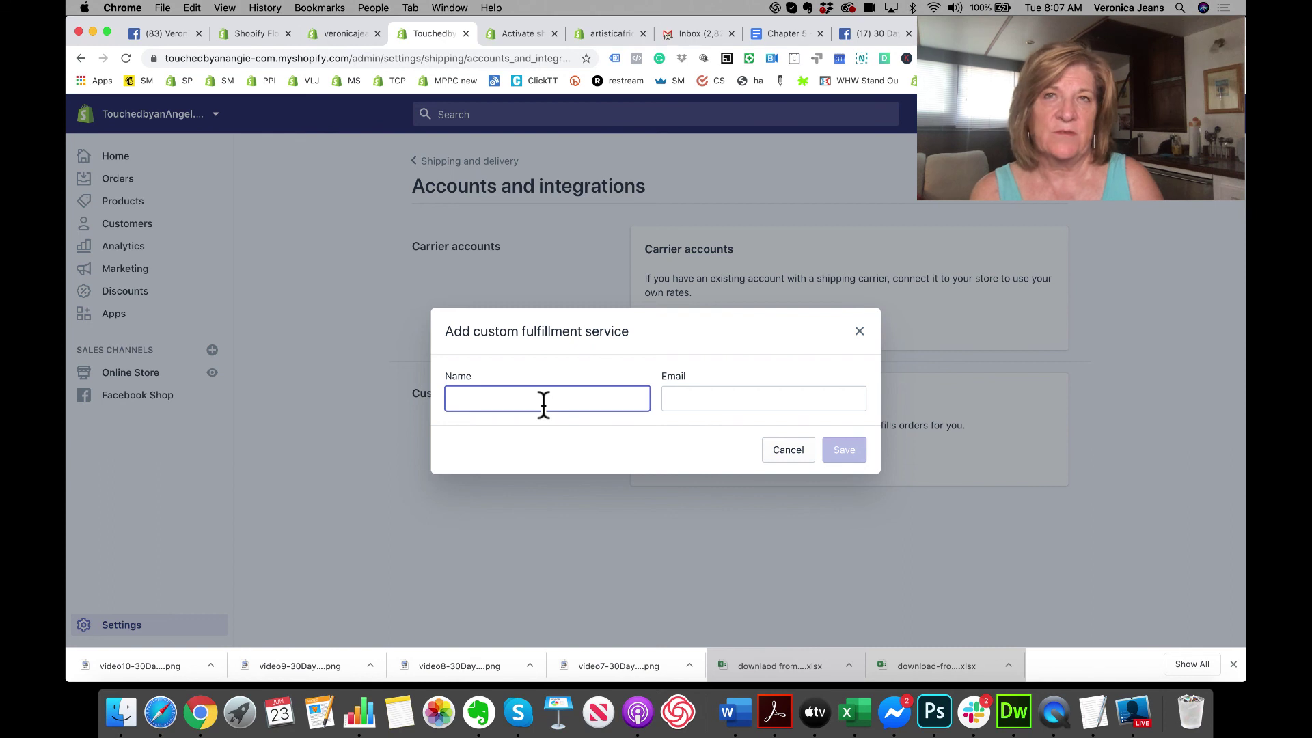
pyautogui.click(860, 333)
pyautogui.click(460, 162)
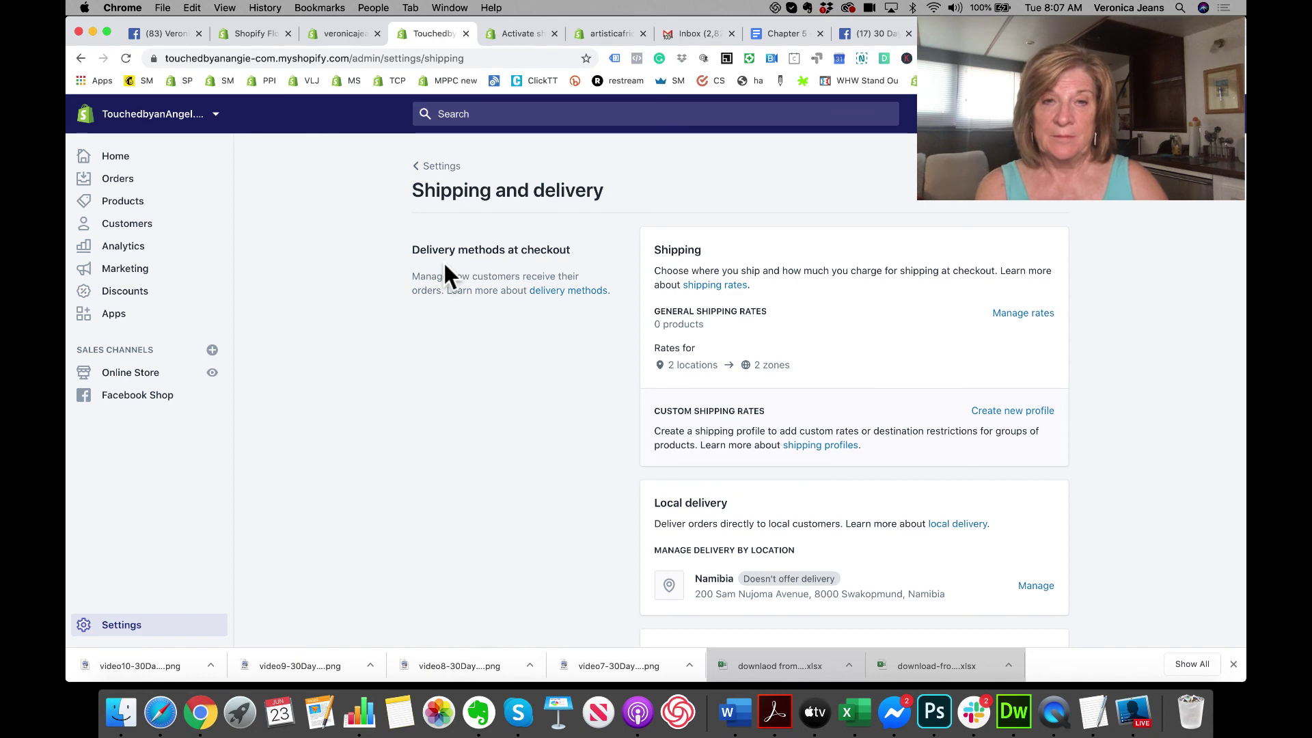
# Step: Review local pickup, the Sample box saved package (12 × 8.75 × 6 in) and label settings, then switch to Ecamm Live
pyautogui.scroll(-5, 445, 275)
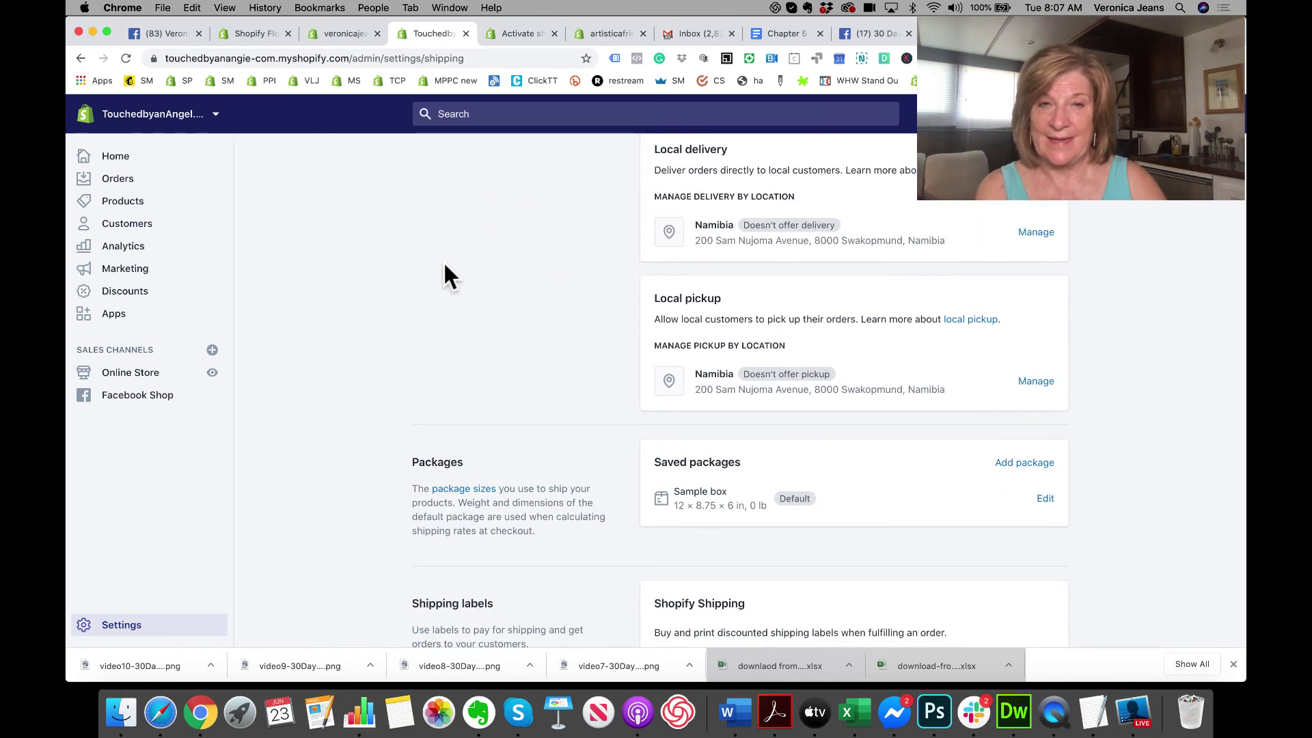
pyautogui.scroll(-7, 446, 275)
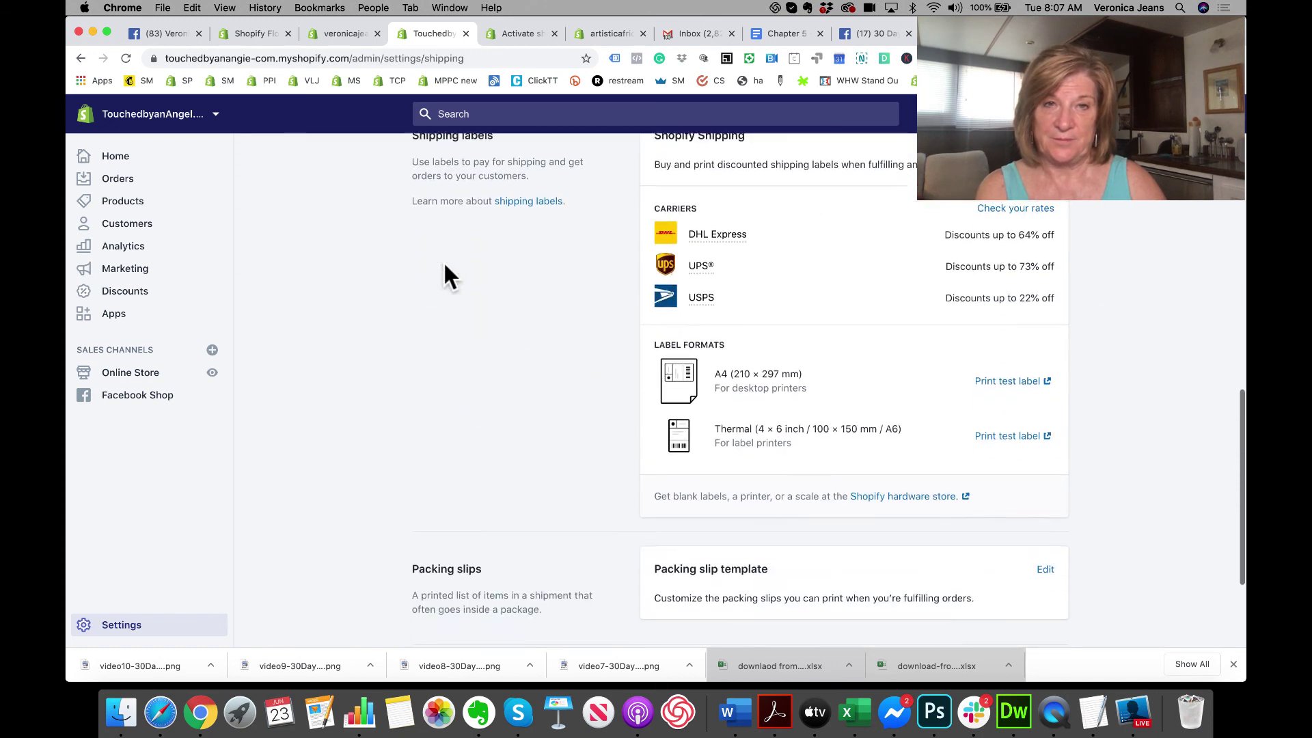
pyautogui.scroll(-2, 444, 266)
pyautogui.scroll(3, 444, 266)
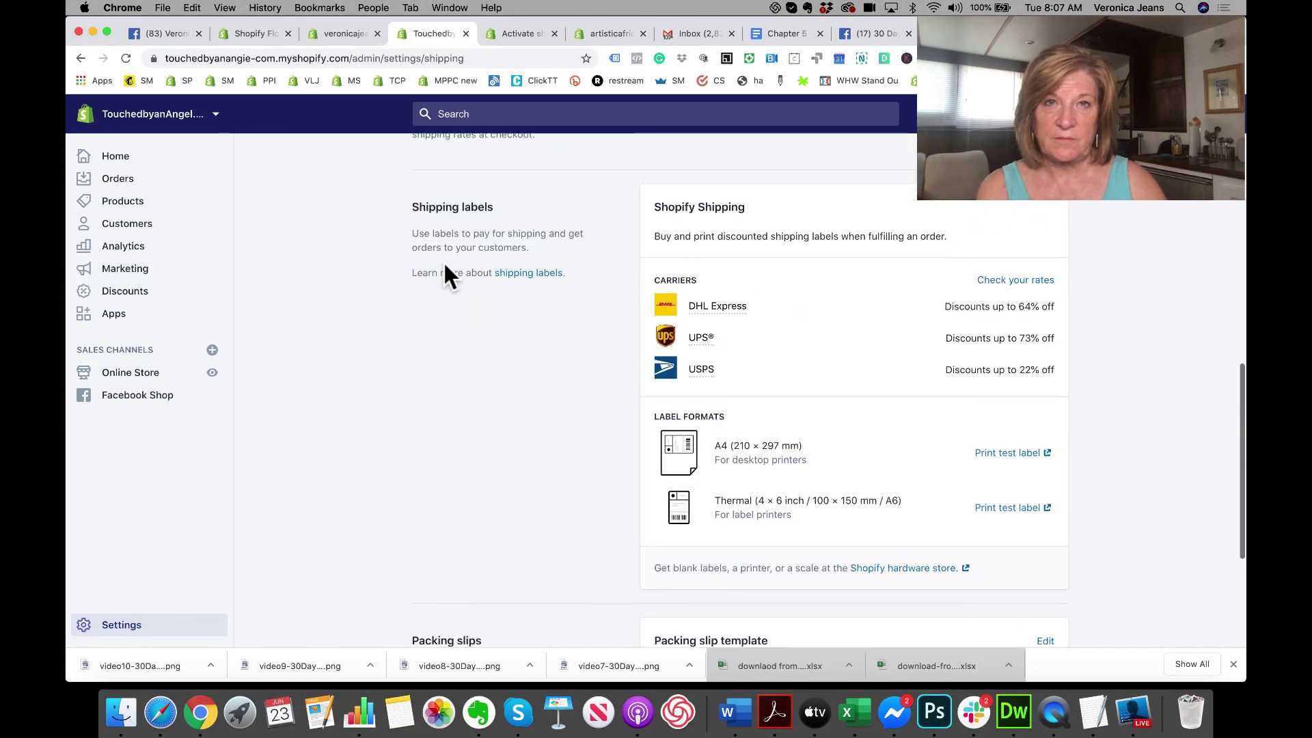
pyautogui.scroll(3, 445, 266)
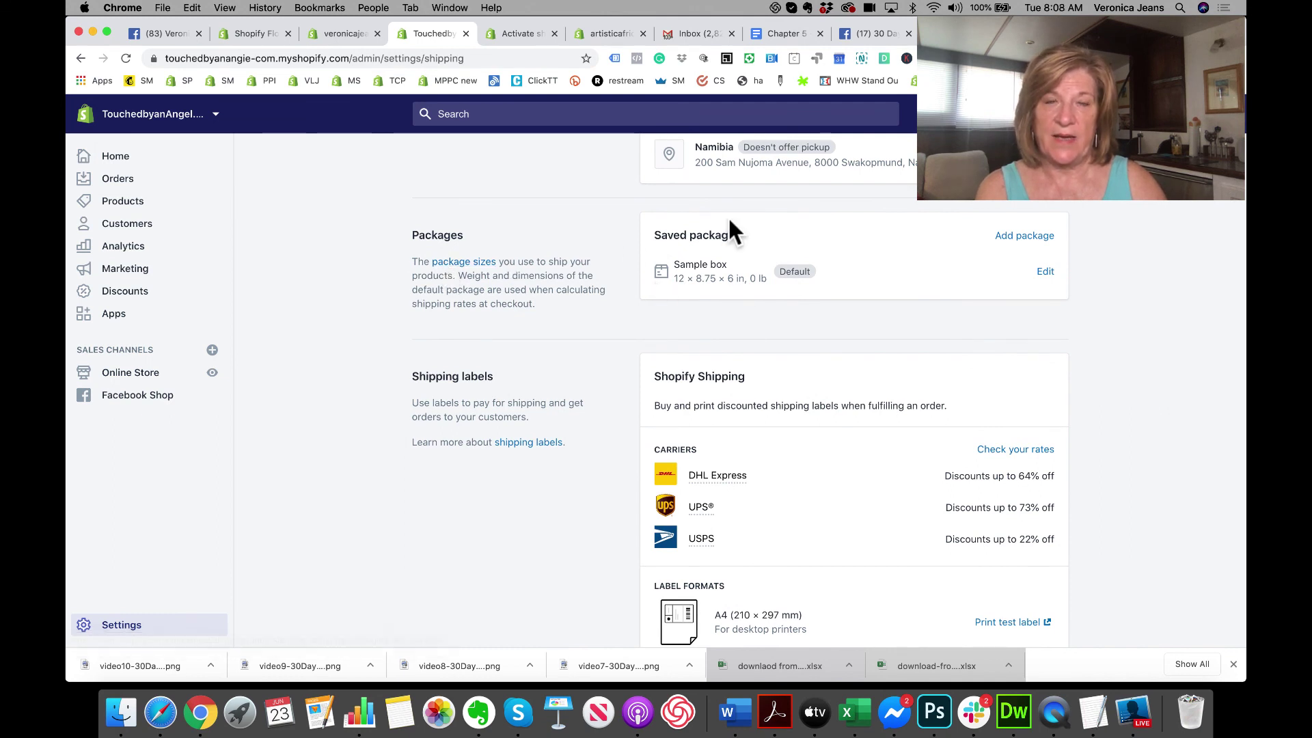
pyautogui.scroll(1, 743, 299)
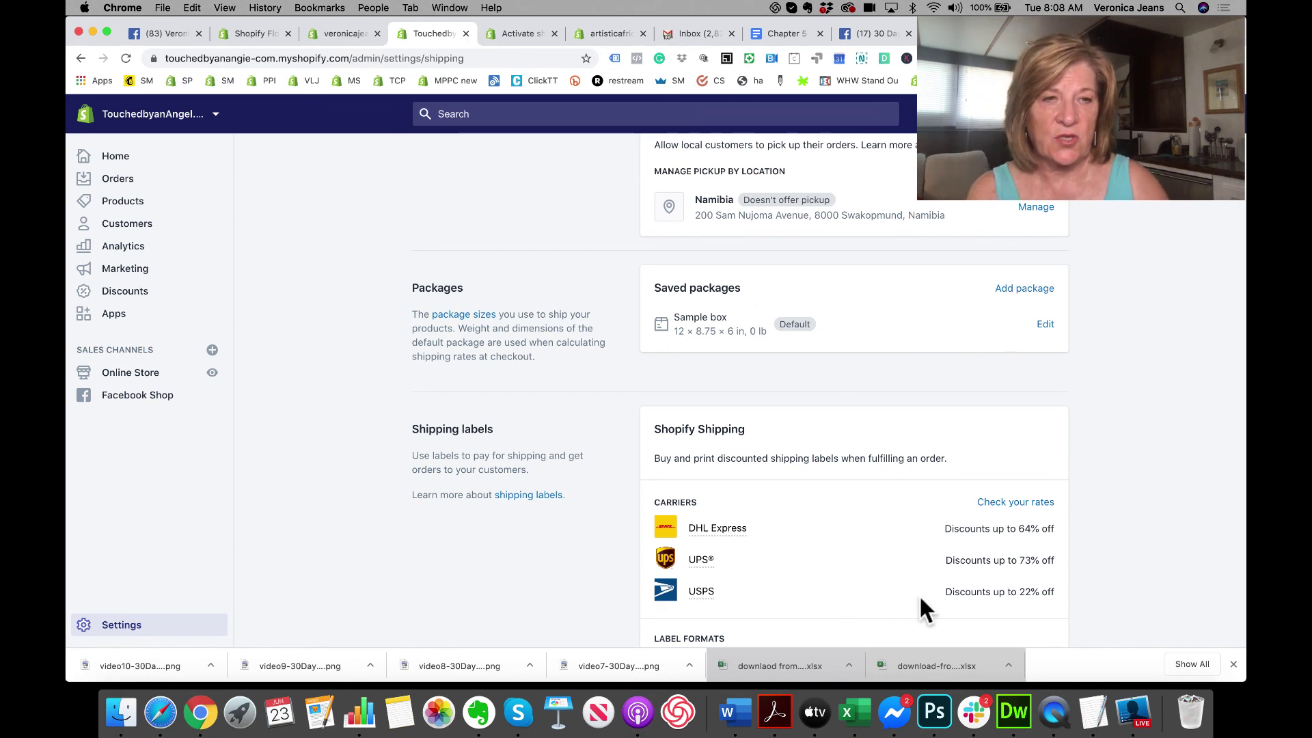
pyautogui.click(1133, 712)
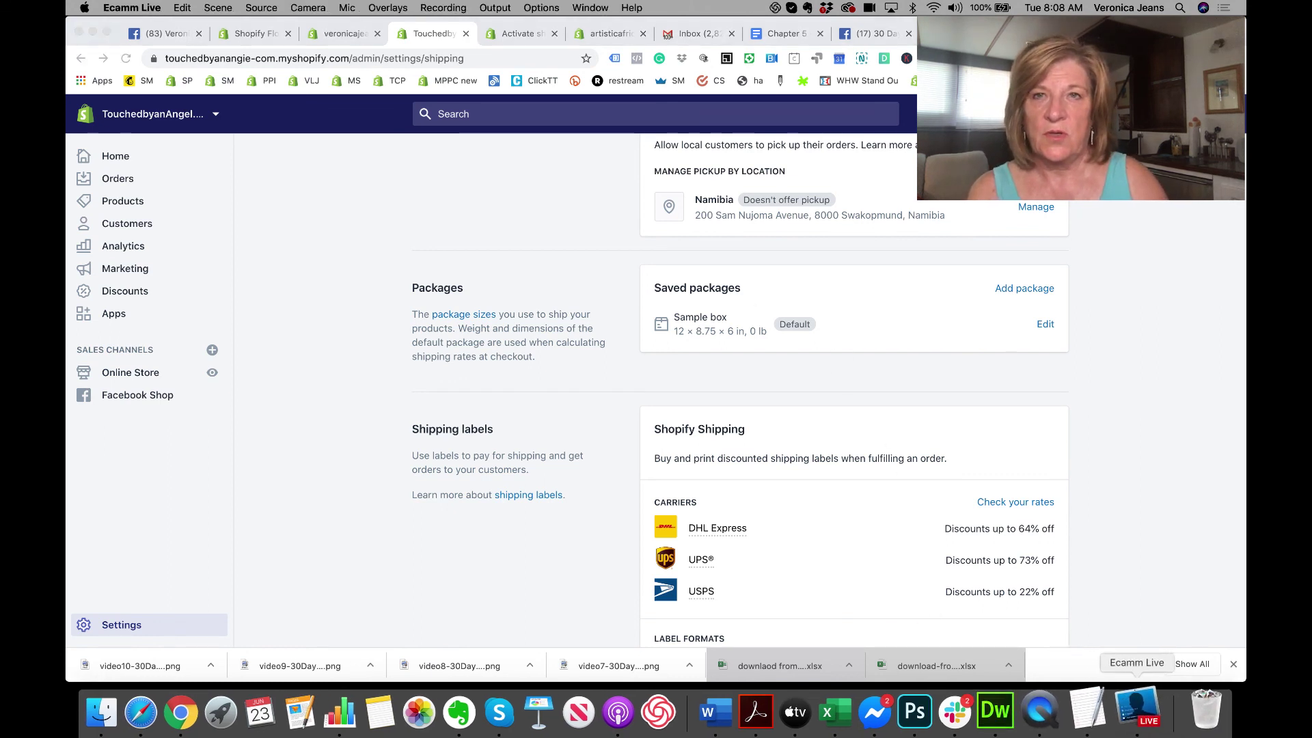